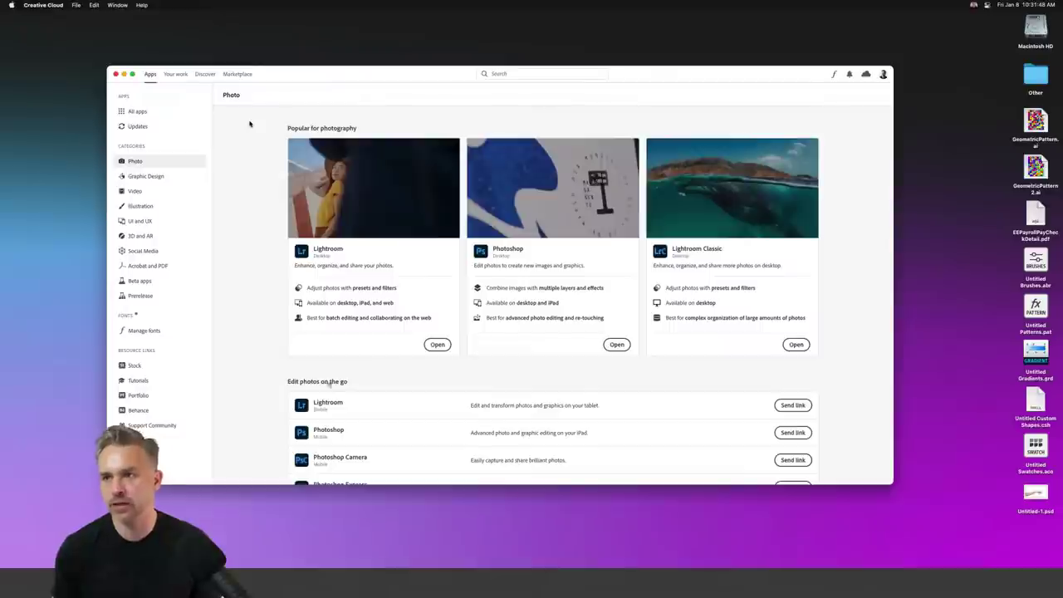
Review recent Updates, then list all installed apps, each marked Up to date
mouse_move(509, 230)
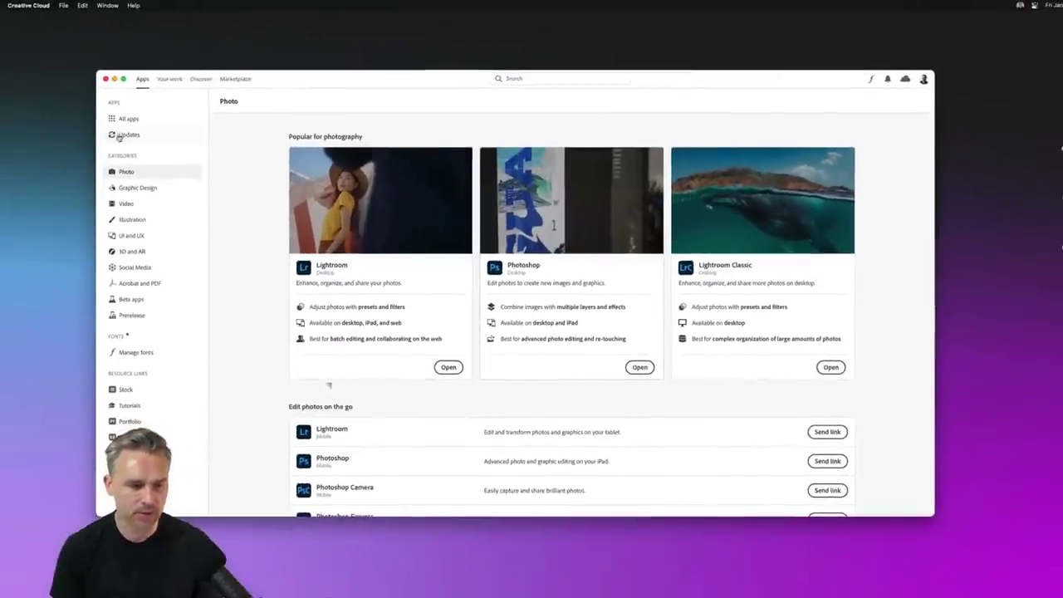
left_click(121, 136)
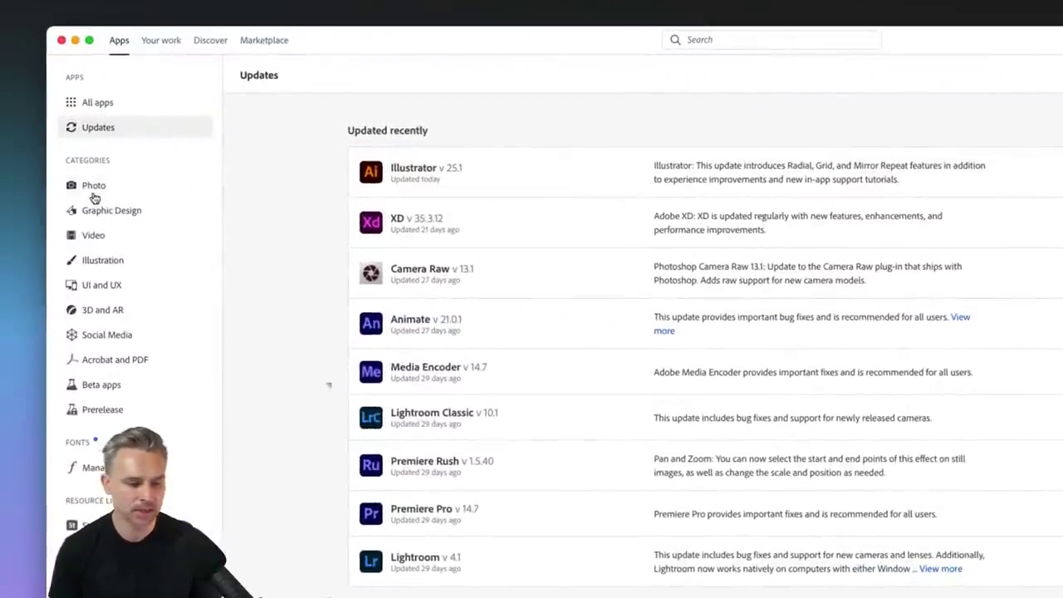
left_click(94, 188)
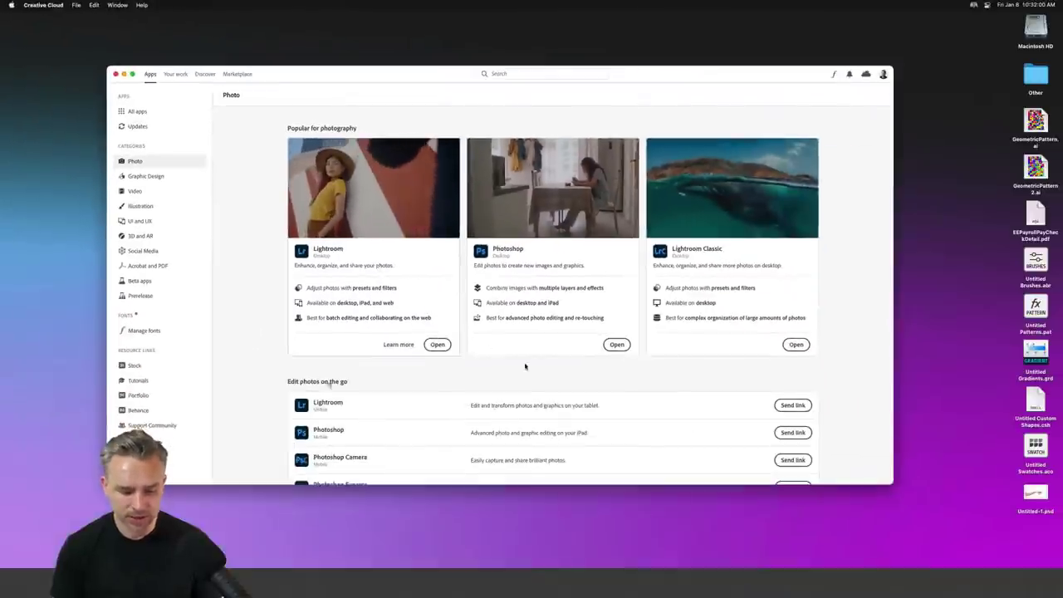
scroll(825, 546, "down", 2)
left_click(137, 111)
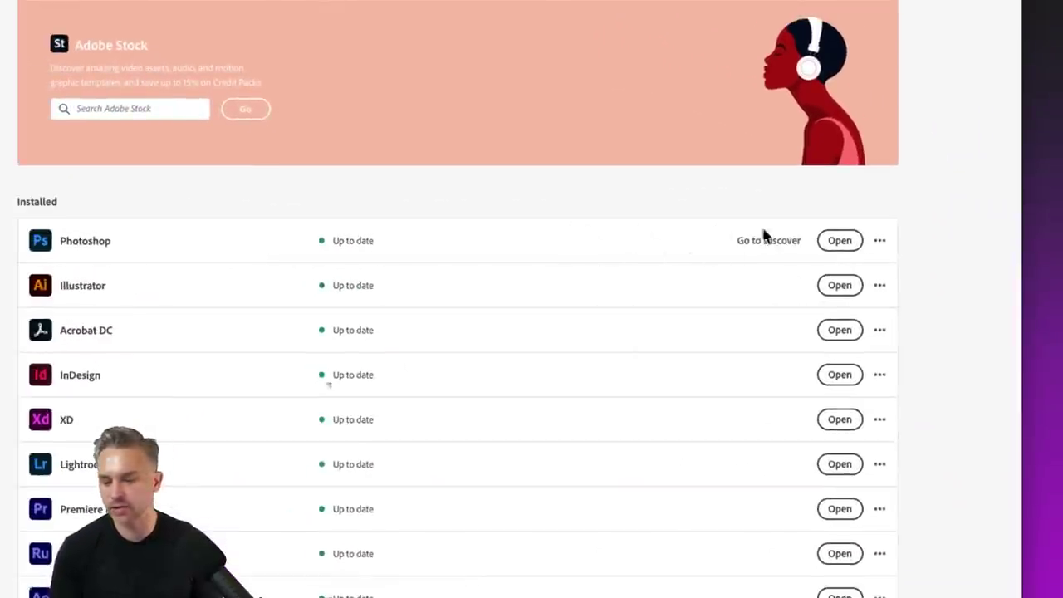
Confirm Photoshop 22.1 is the latest under Other versions, then launch Photoshop 2021
left_click(879, 241)
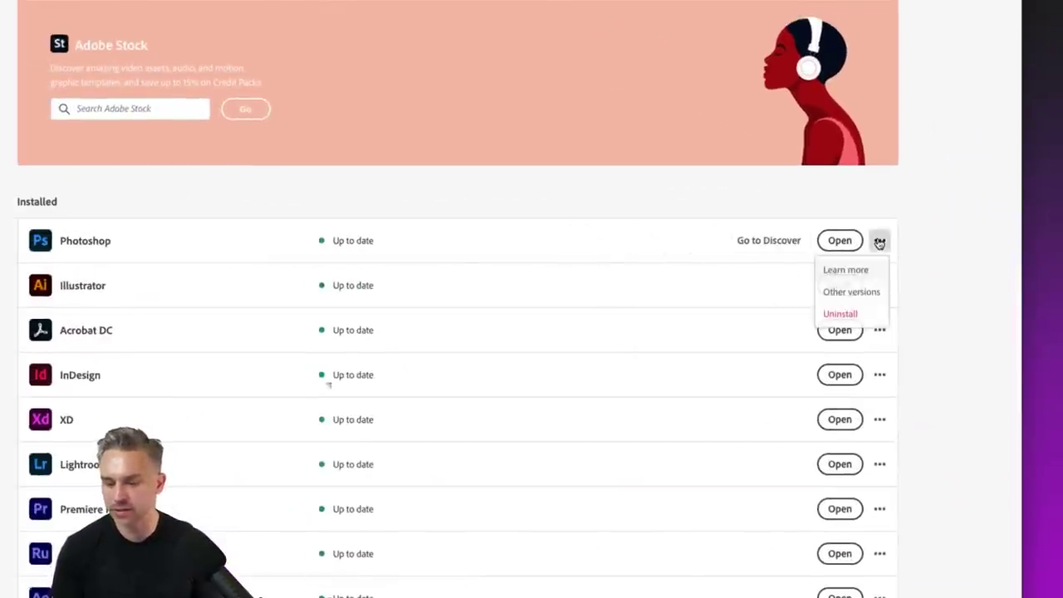
left_click(857, 295)
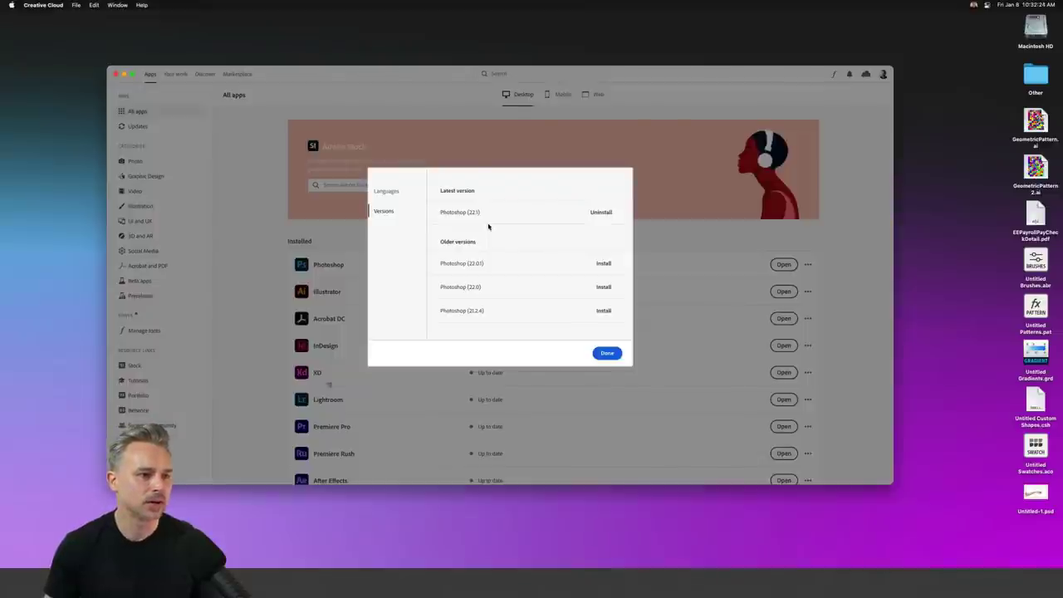
left_click(607, 353)
left_click(781, 264)
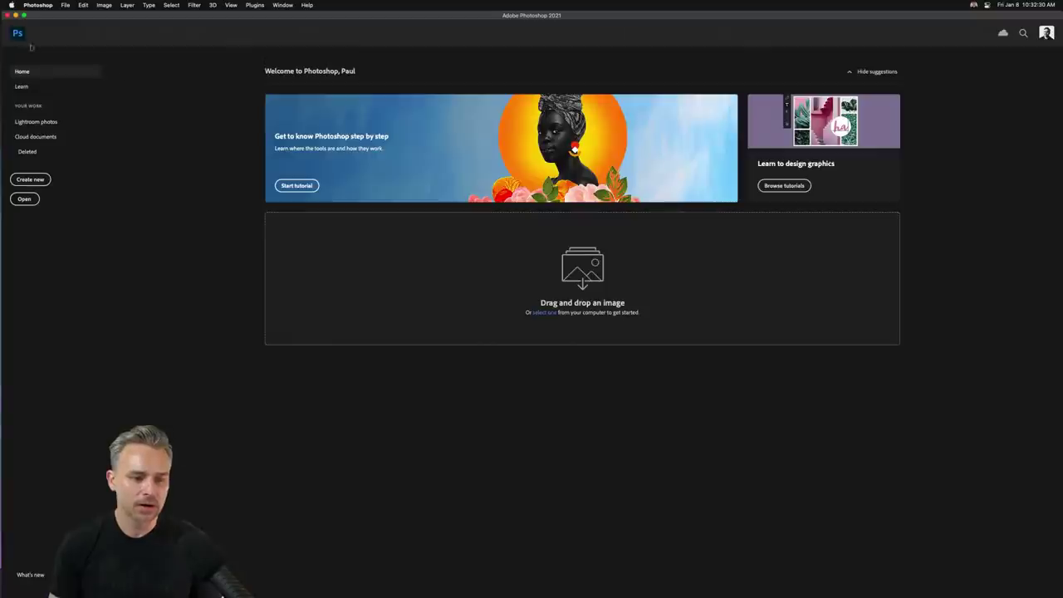
Start a new Photoshop document in pixels, 1080 wide by 1350 high
left_click(62, 5)
left_click(66, 16)
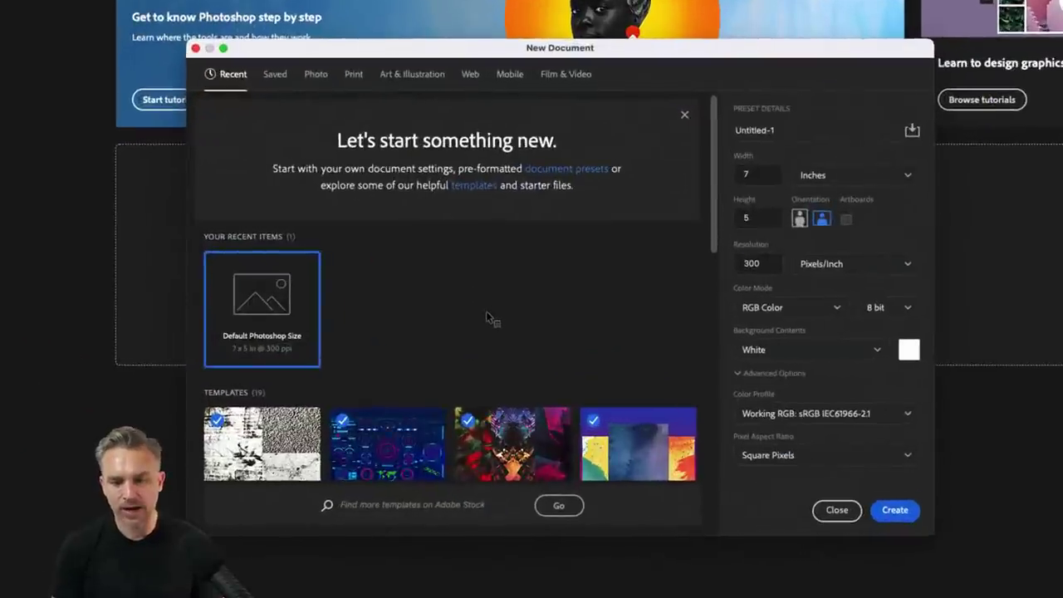
left_click(814, 175)
left_click(825, 206)
double_click(759, 174)
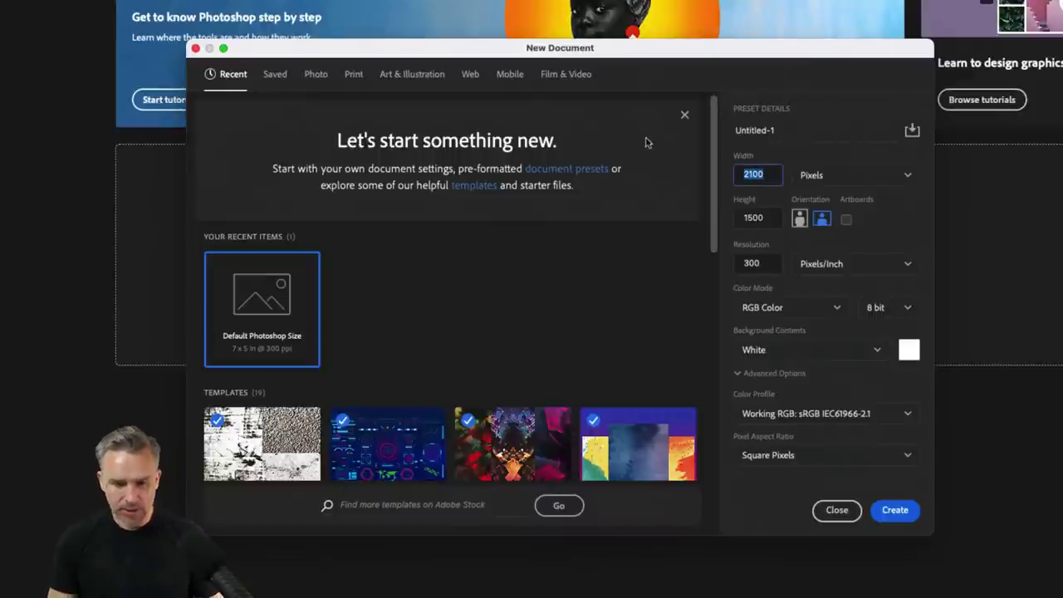
type("10")
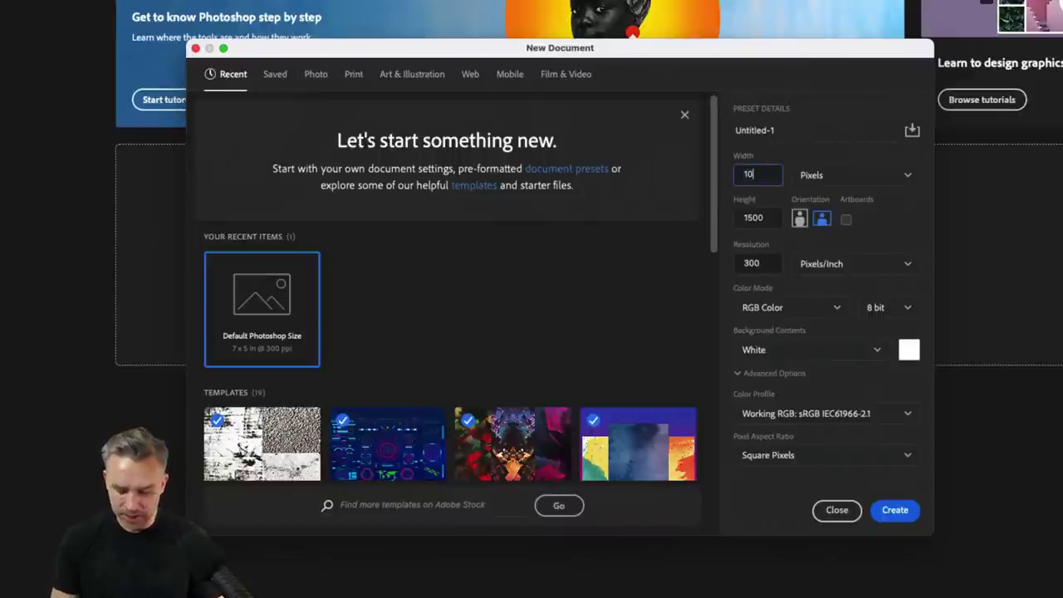
key("Tab")
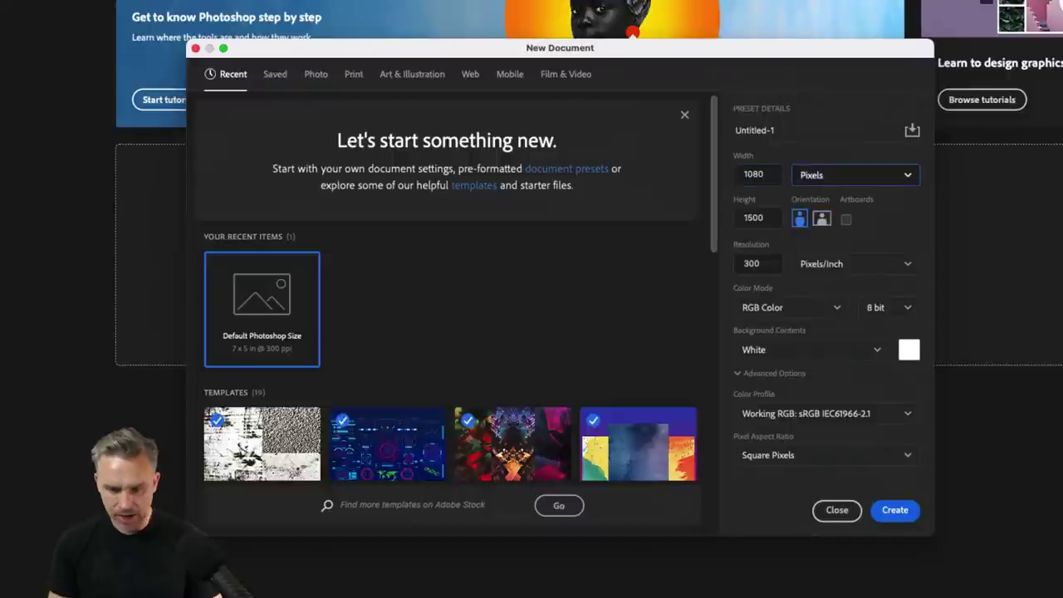
key("Tab")
type("1")
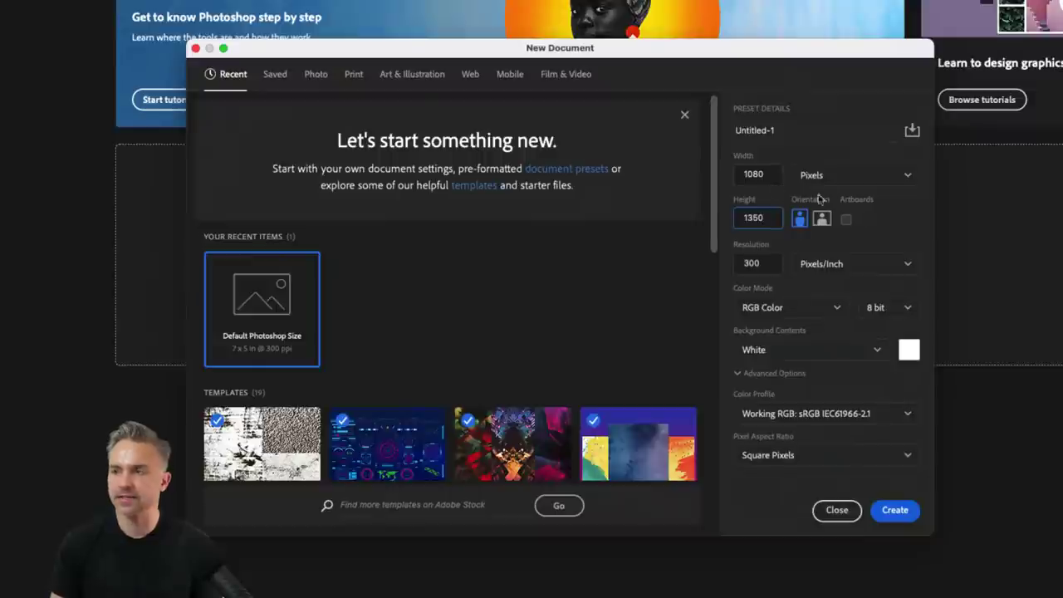
Name the document Instagram, double its width to 2160, and create it
left_click(813, 132)
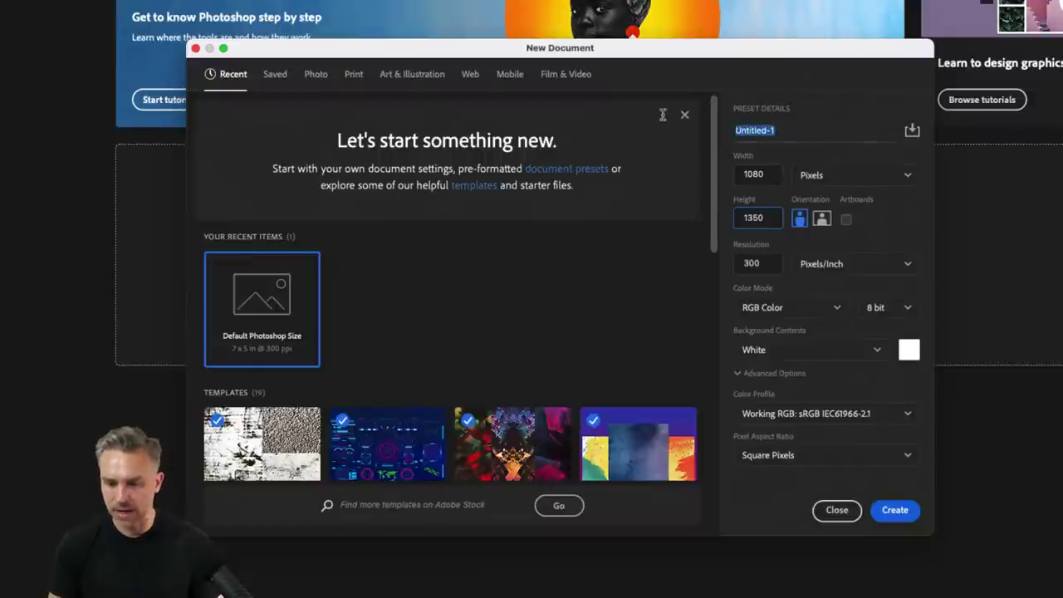
type("Instagram")
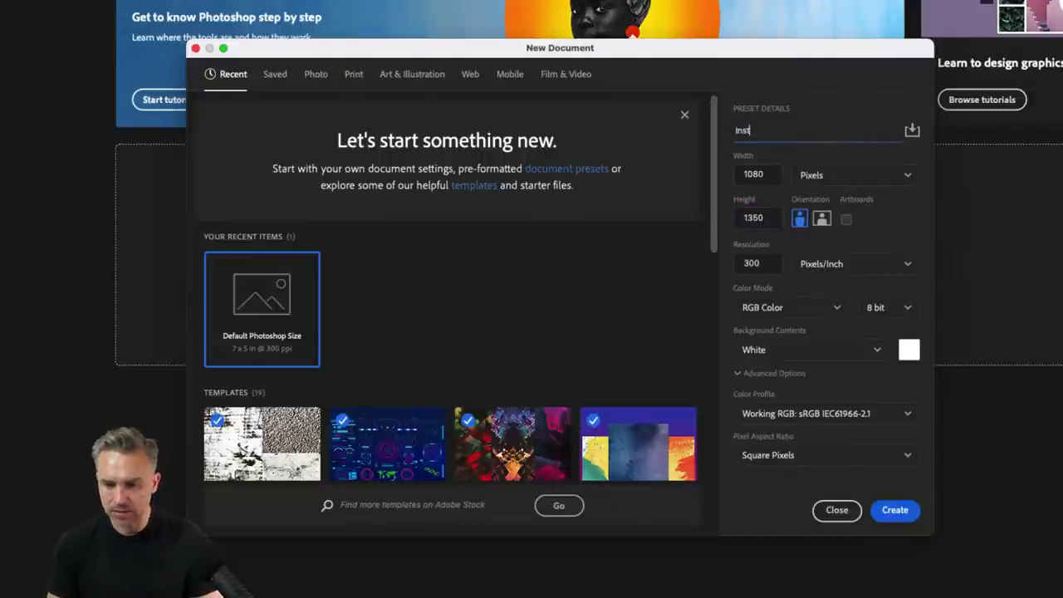
left_click(760, 174)
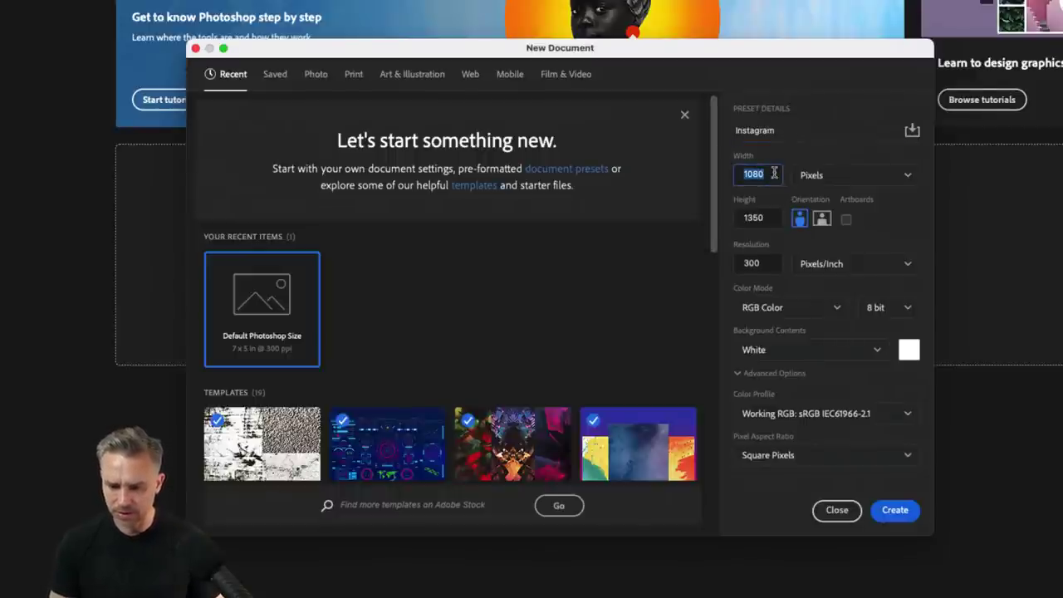
key("Right")
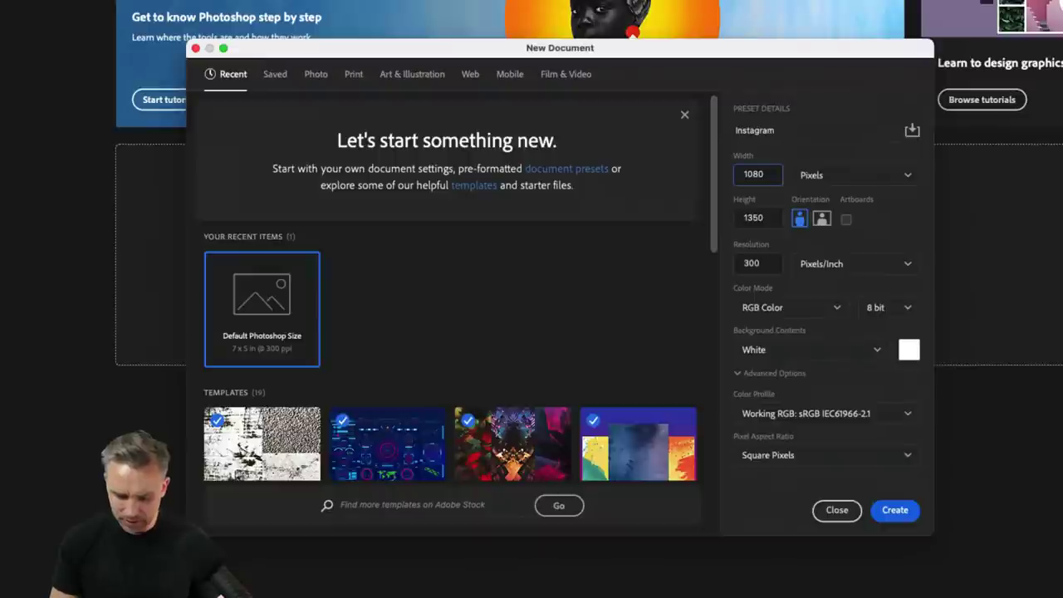
type("*2")
key("Return")
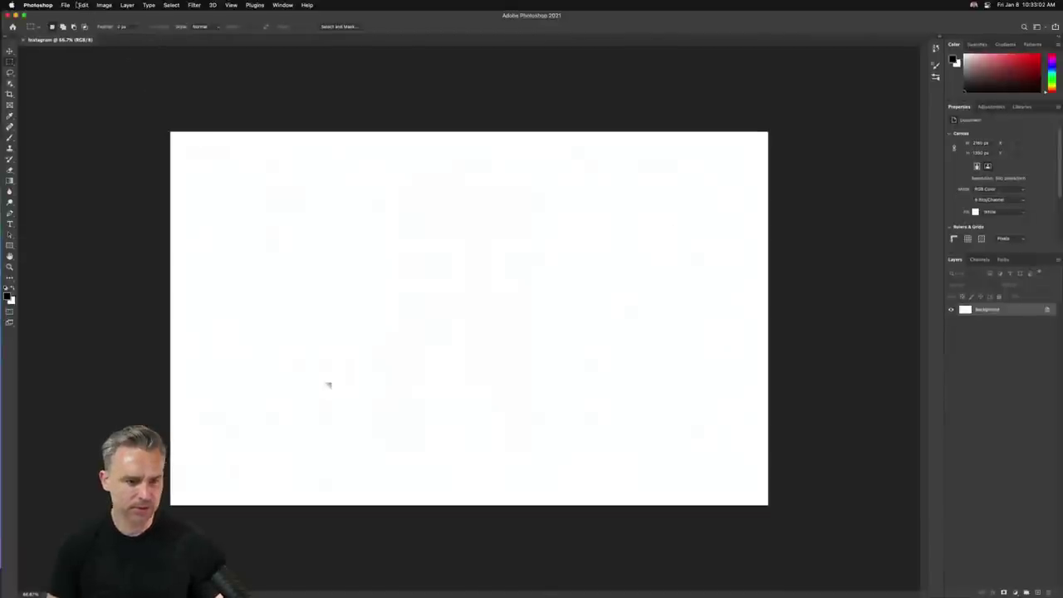
Start another new document with width 1080*2, giving 2160 pixels
left_click(66, 5)
left_click(68, 12)
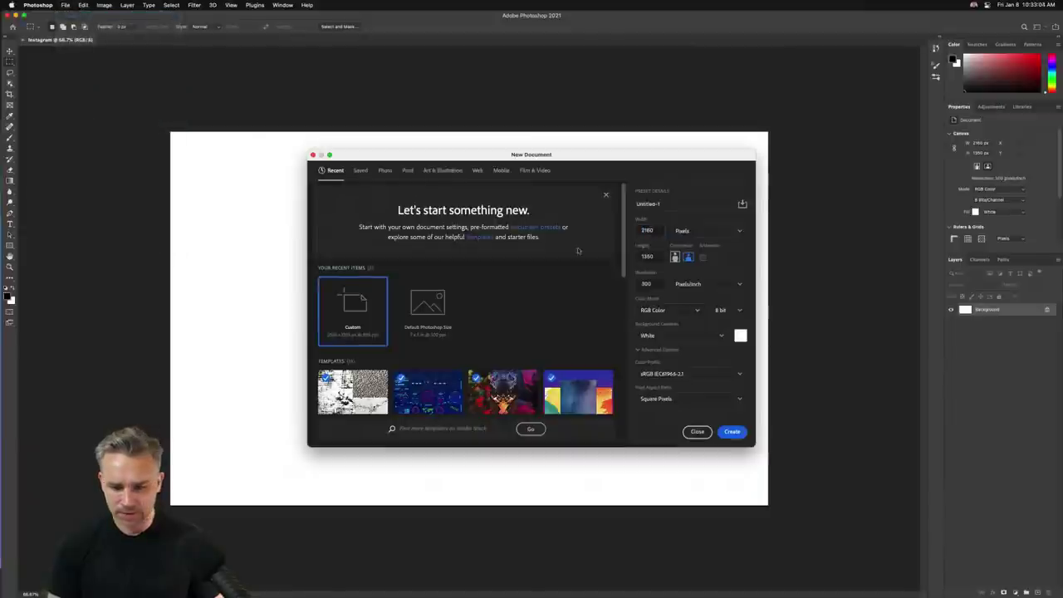
double_click(648, 230)
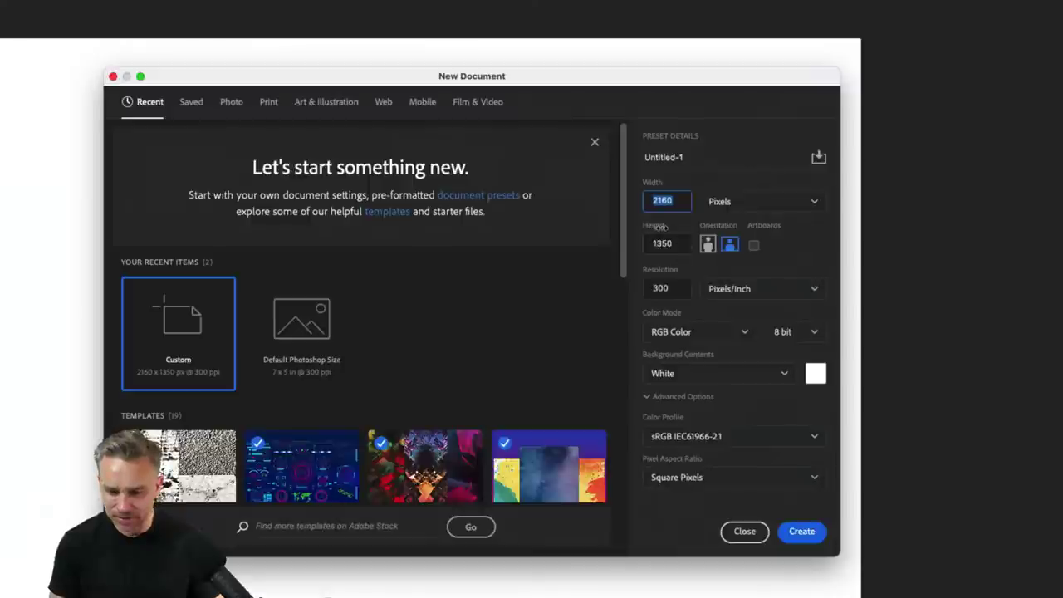
type("1080")
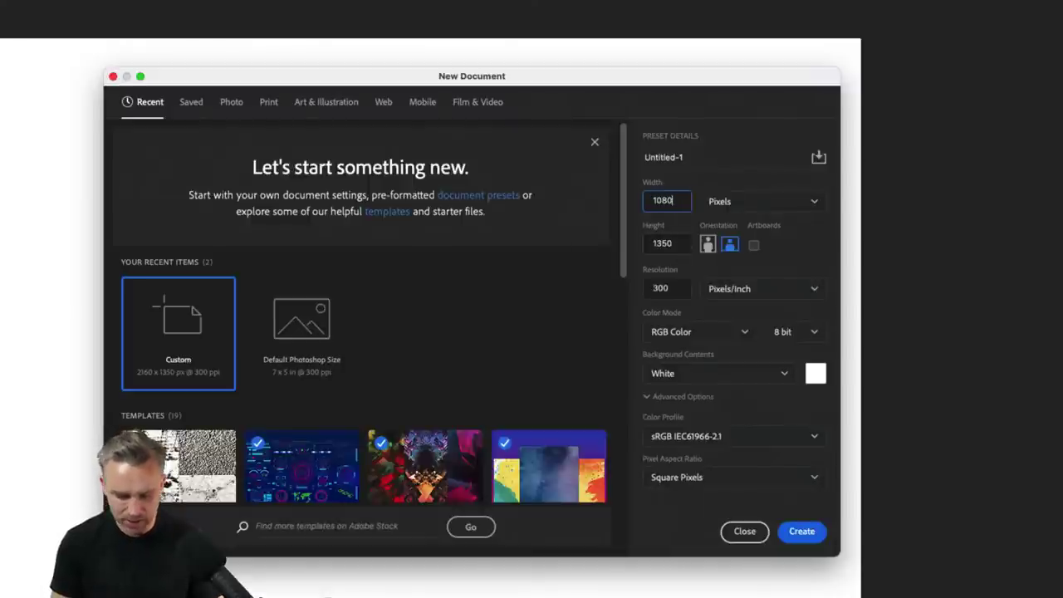
type("*2")
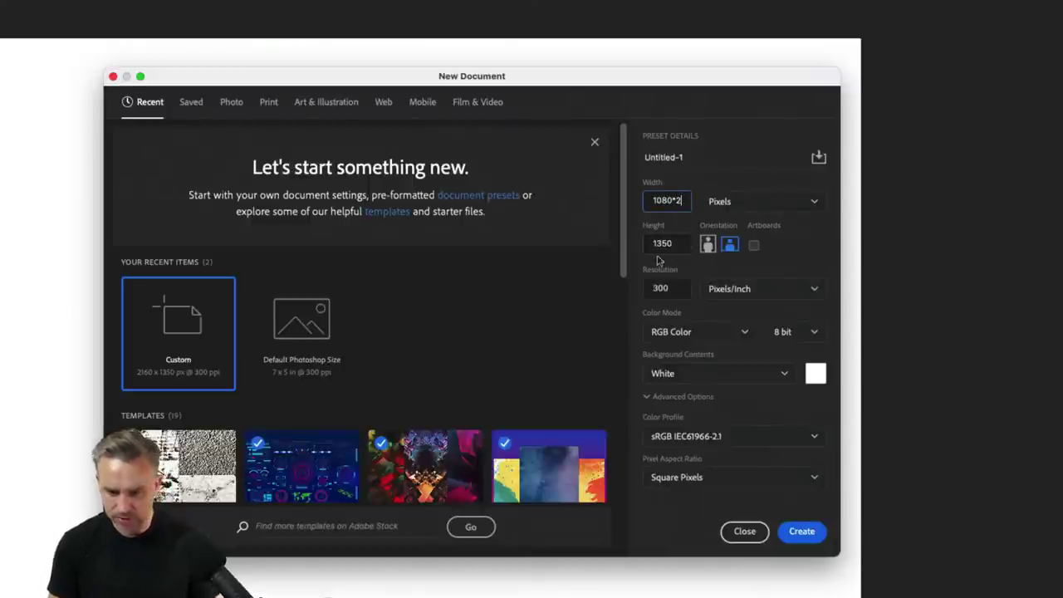
key("Tab")
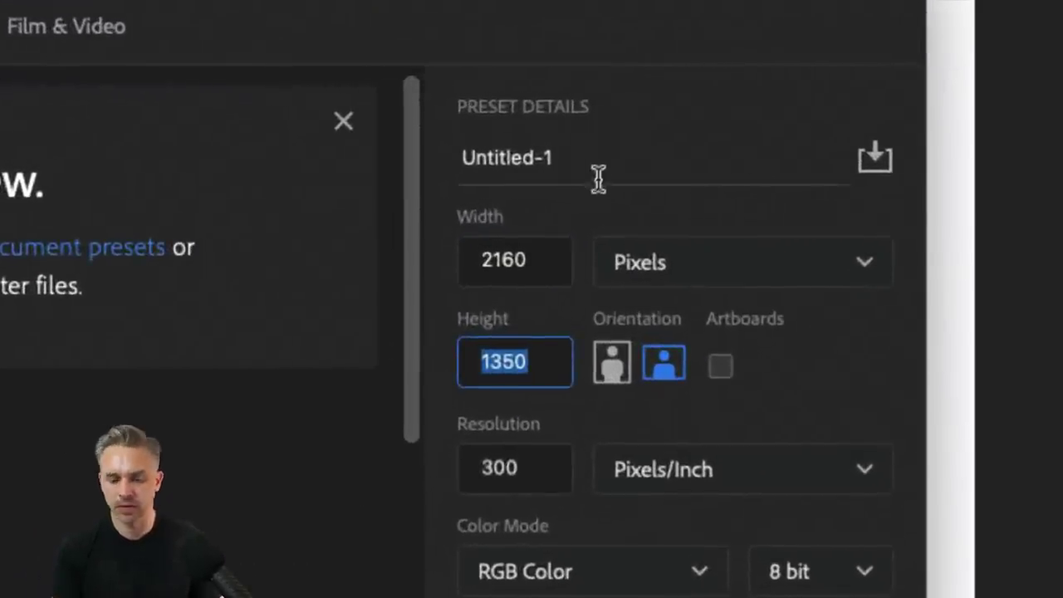
left_click(482, 272)
key("shift+Down")
key("shift+Down")
key("shift+Down")
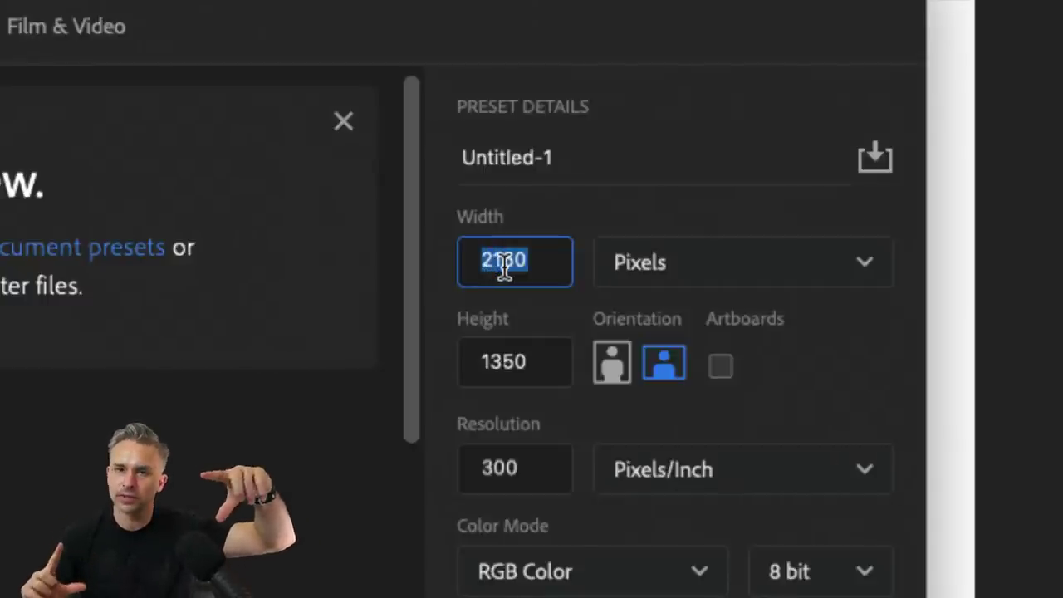
key("shift+Up")
key("shift+Up")
key("shift+Up")
Double the height to 2700, set resolution 72, and rename it Instagram x2
left_click(504, 366)
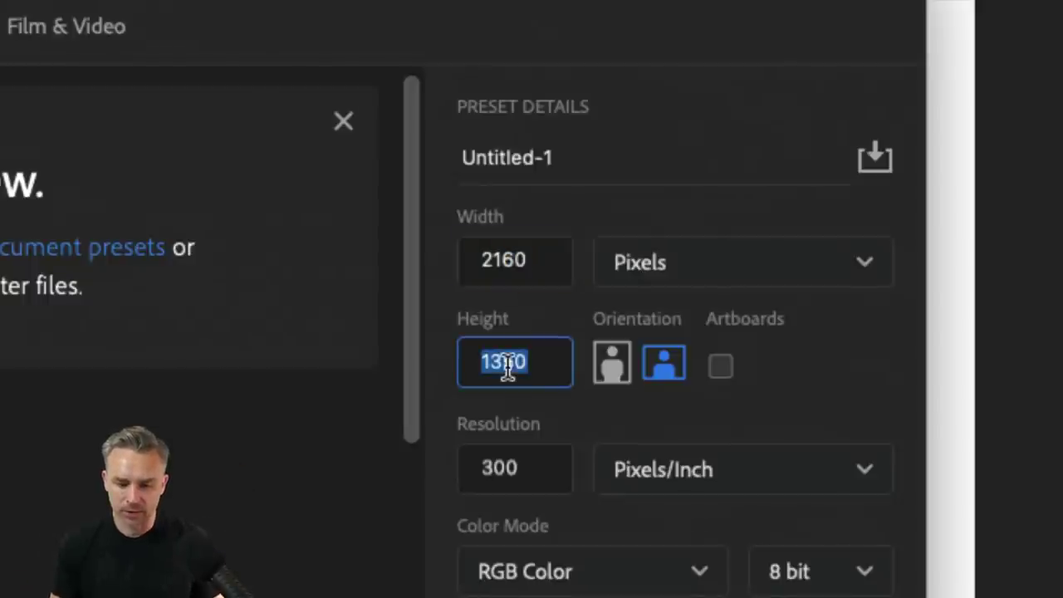
left_click(533, 361)
type("*")
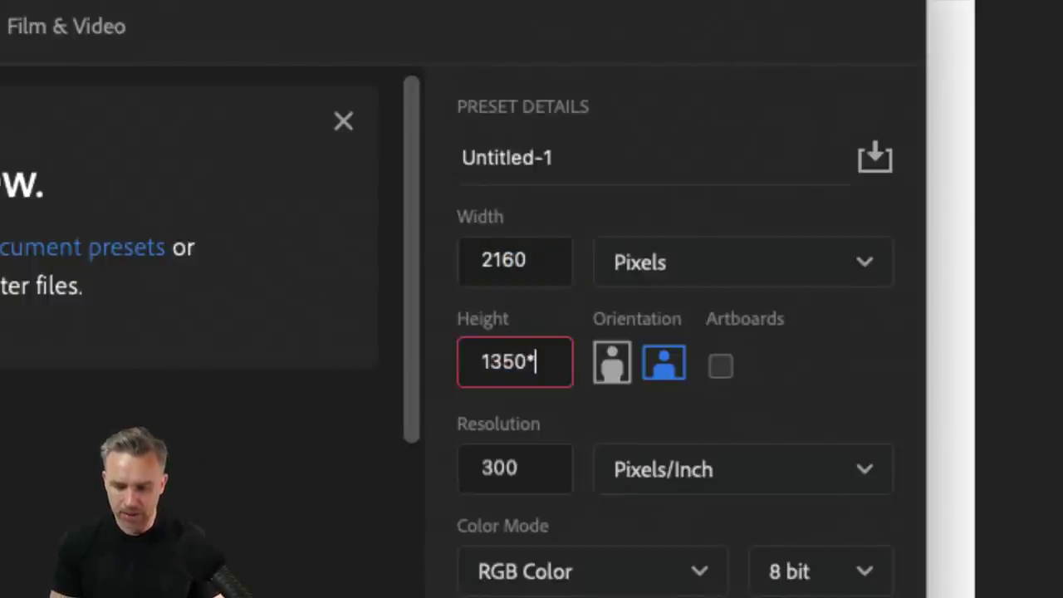
type("2")
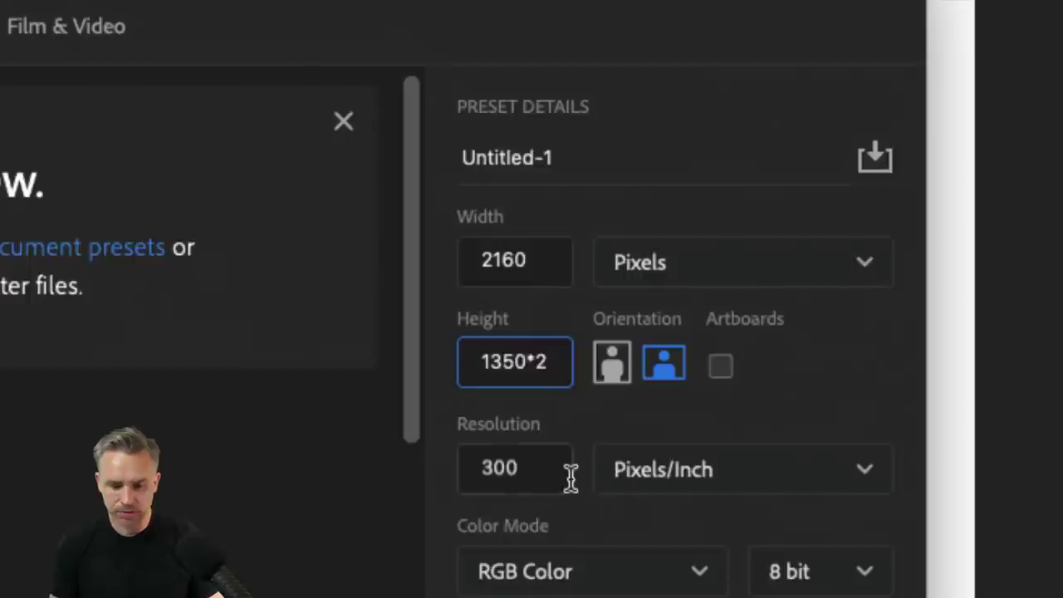
left_click(547, 469)
type("72")
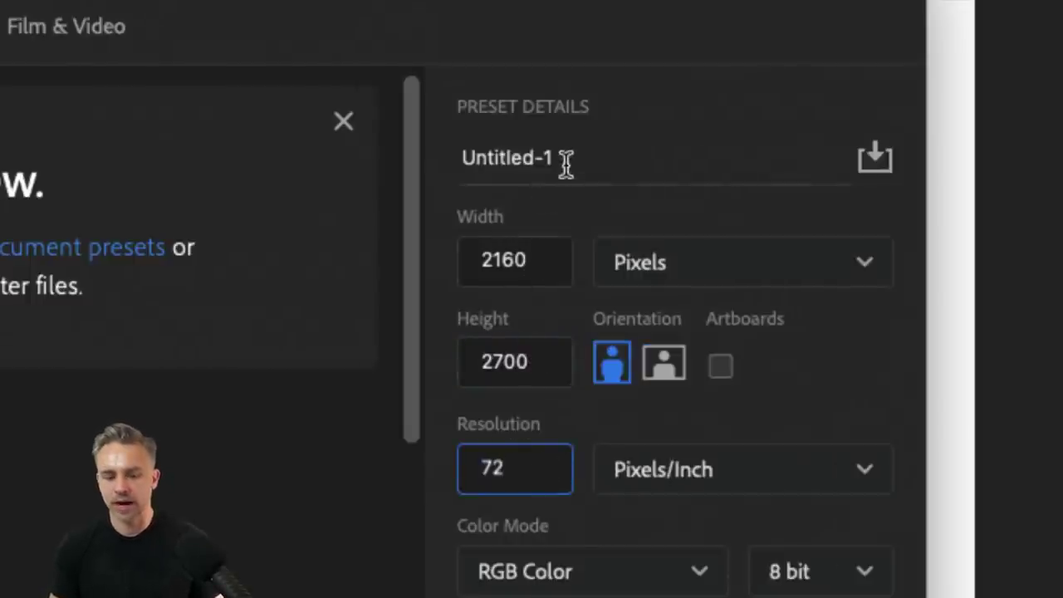
left_click_drag(565, 158, 430, 155)
type("Ins")
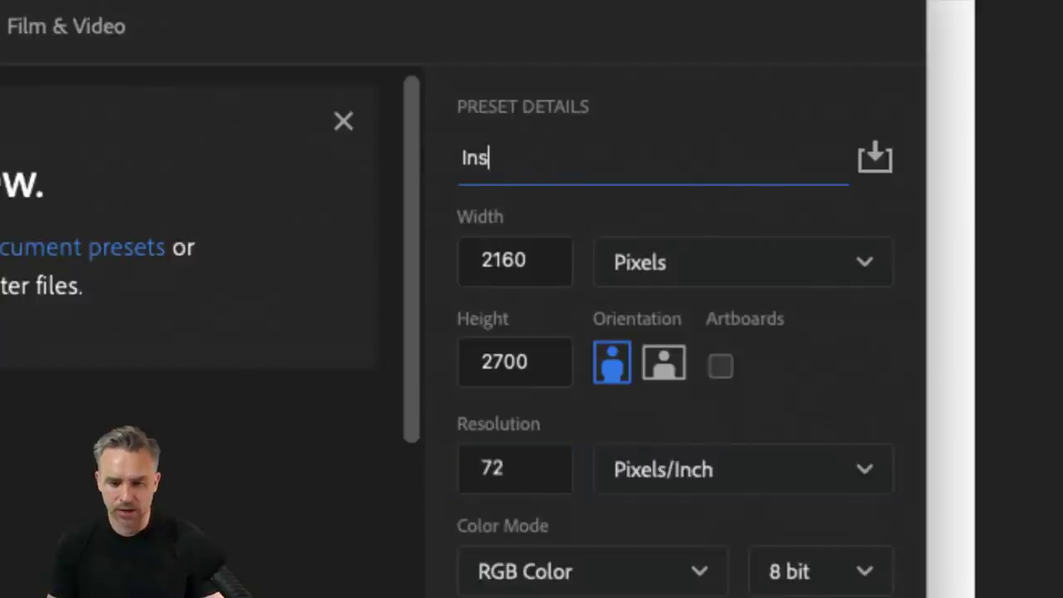
type("tagram")
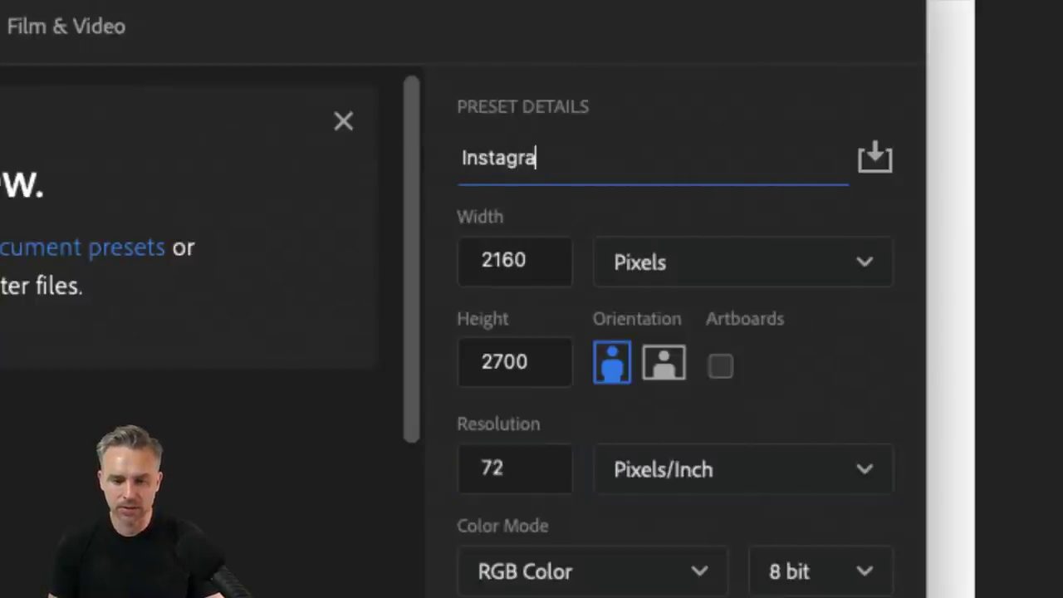
type(" x2")
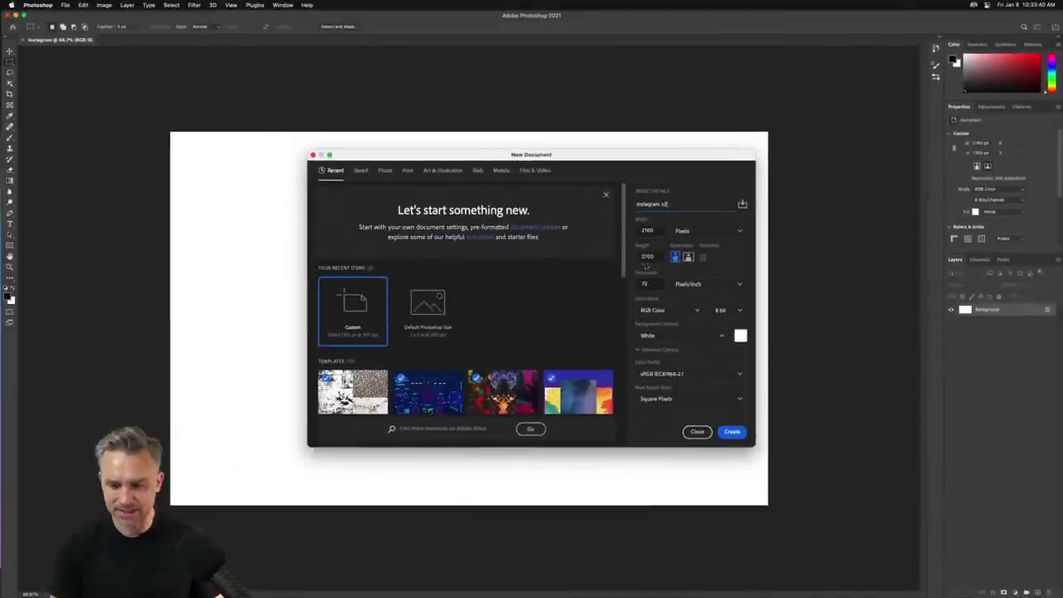
Save the 2160 × 2700 px, 72 ppi settings as the preset Instagram x2
left_click(741, 205)
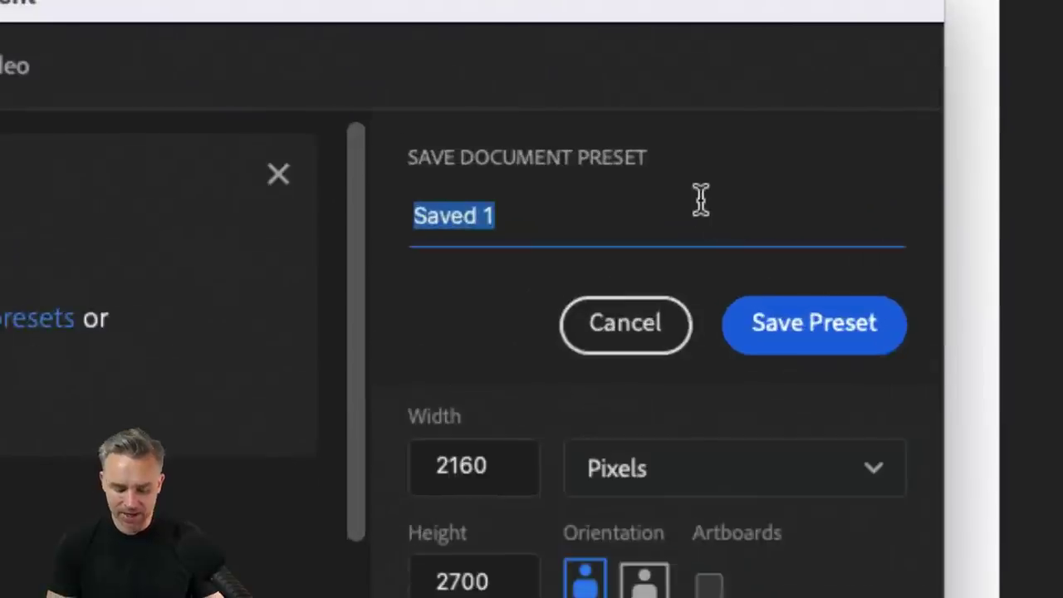
key("BackSpace")
type("I")
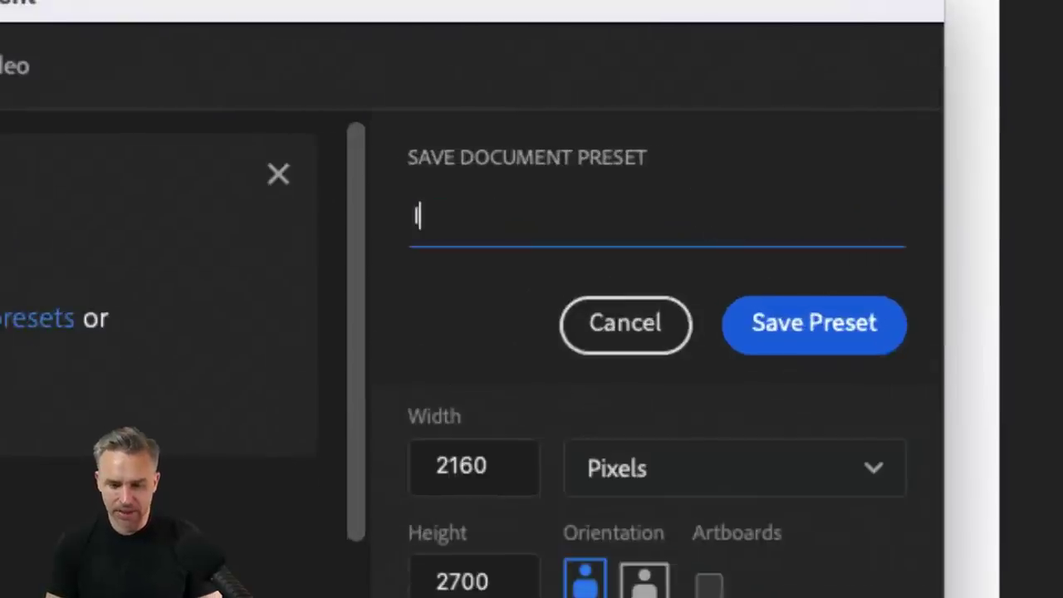
type("nstagr")
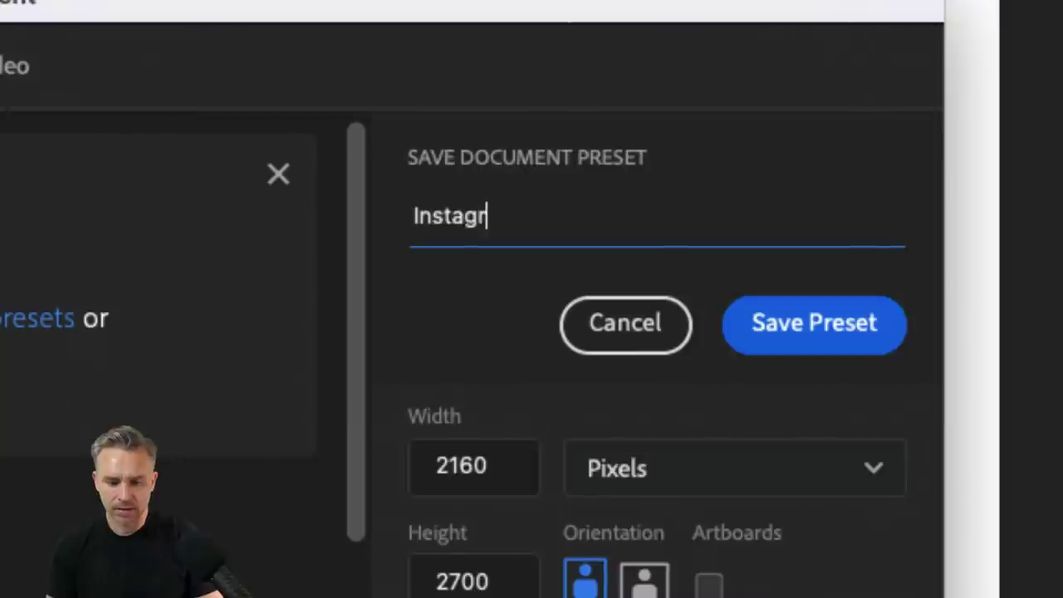
type("am x2")
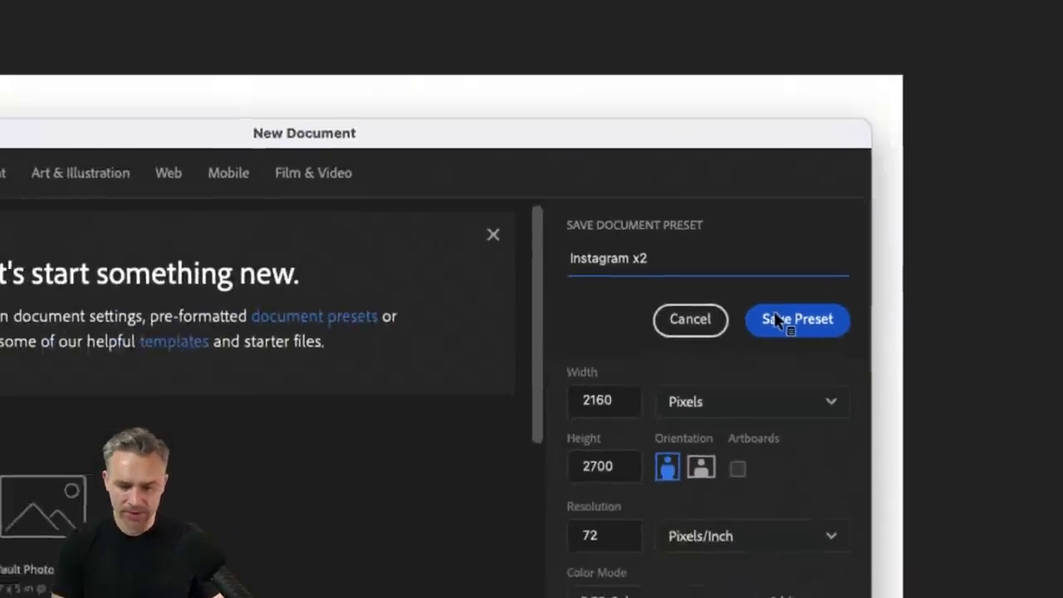
left_click(781, 323)
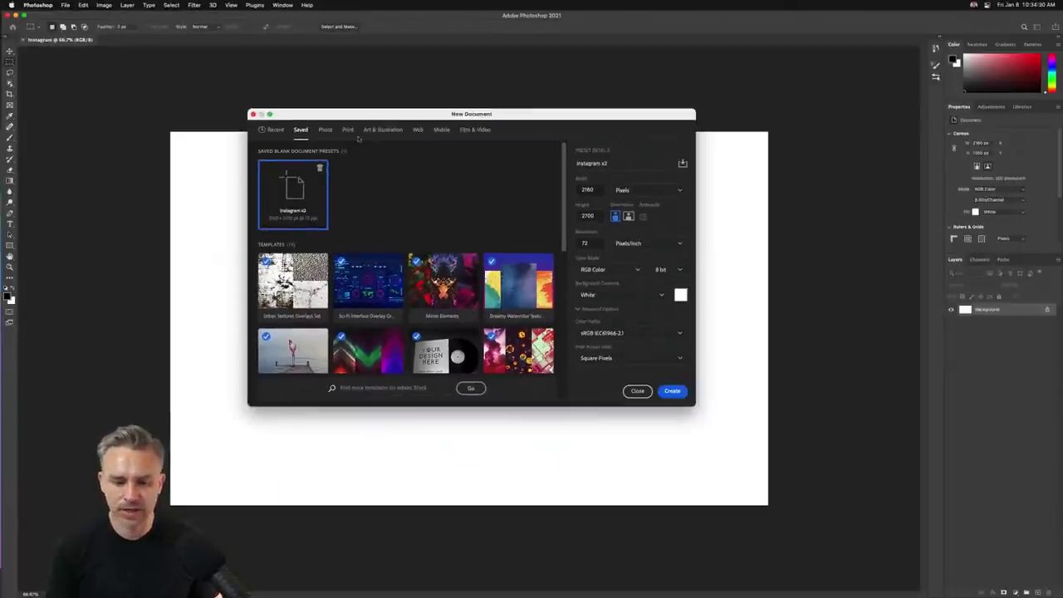
Browse the Photo, Print and Art & Illustration presets, then create a document from saved Instagram x2
left_click_drag(320, 113, 353, 121)
left_click(359, 138)
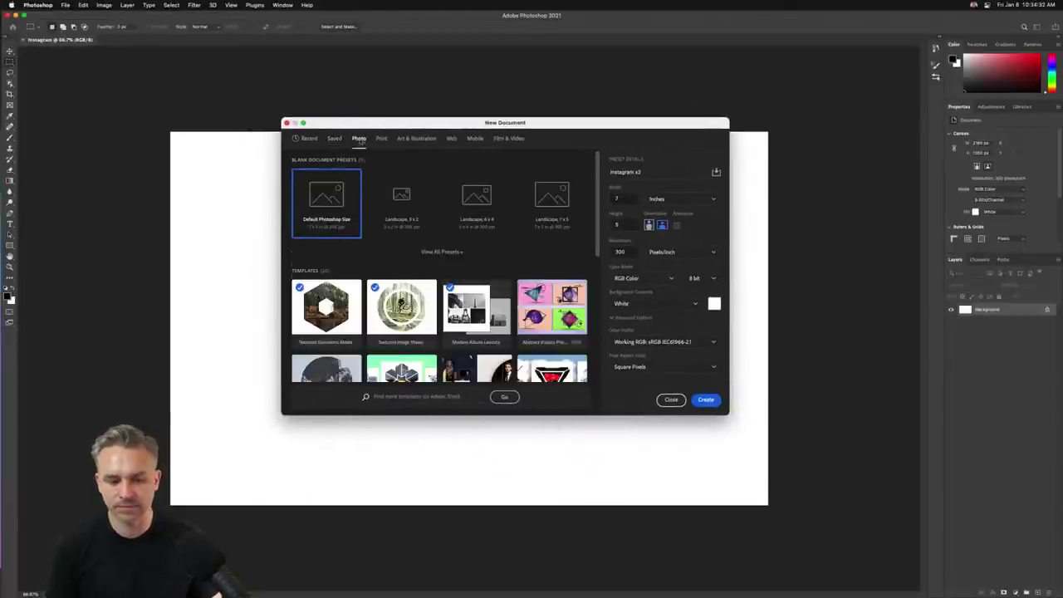
left_click(381, 139)
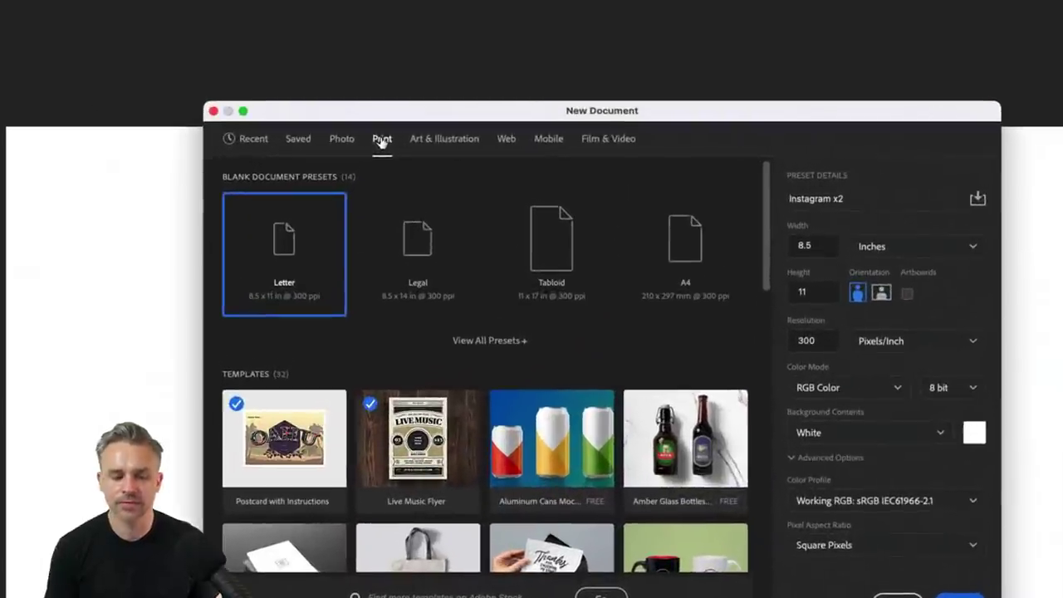
left_click(440, 140)
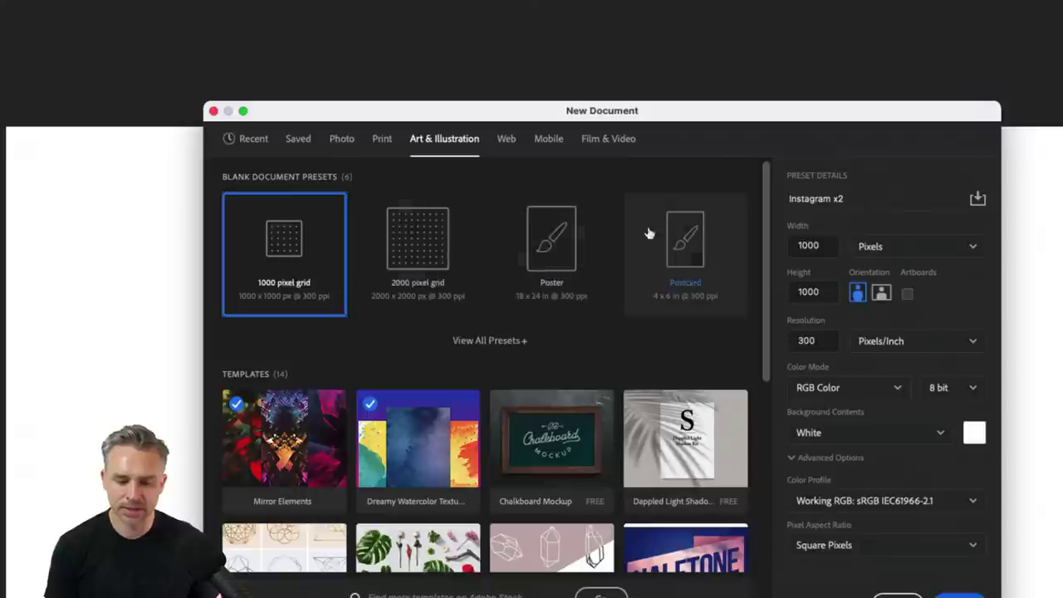
left_click(300, 141)
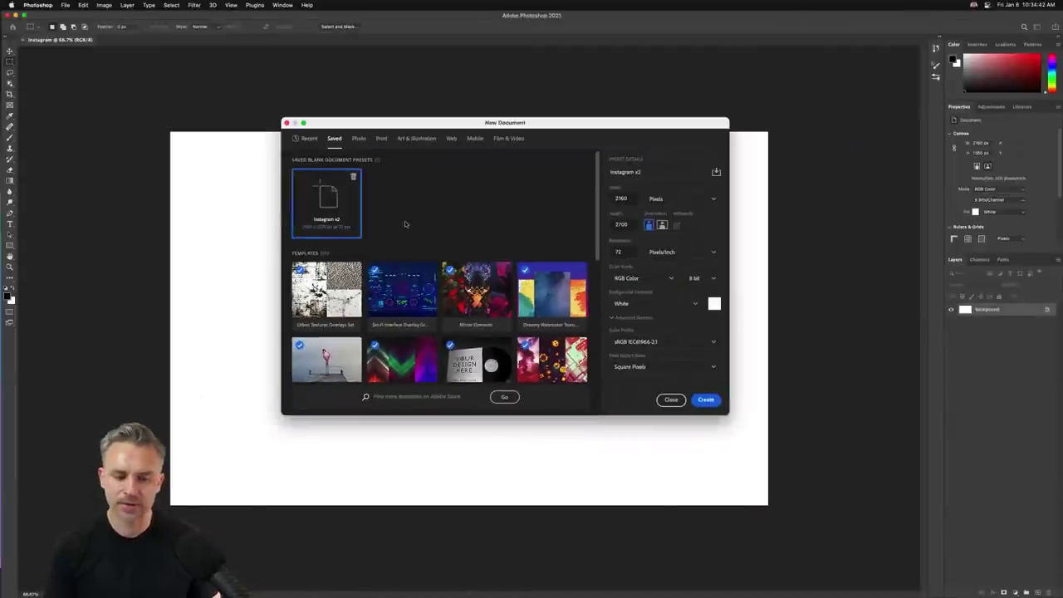
double_click(328, 192)
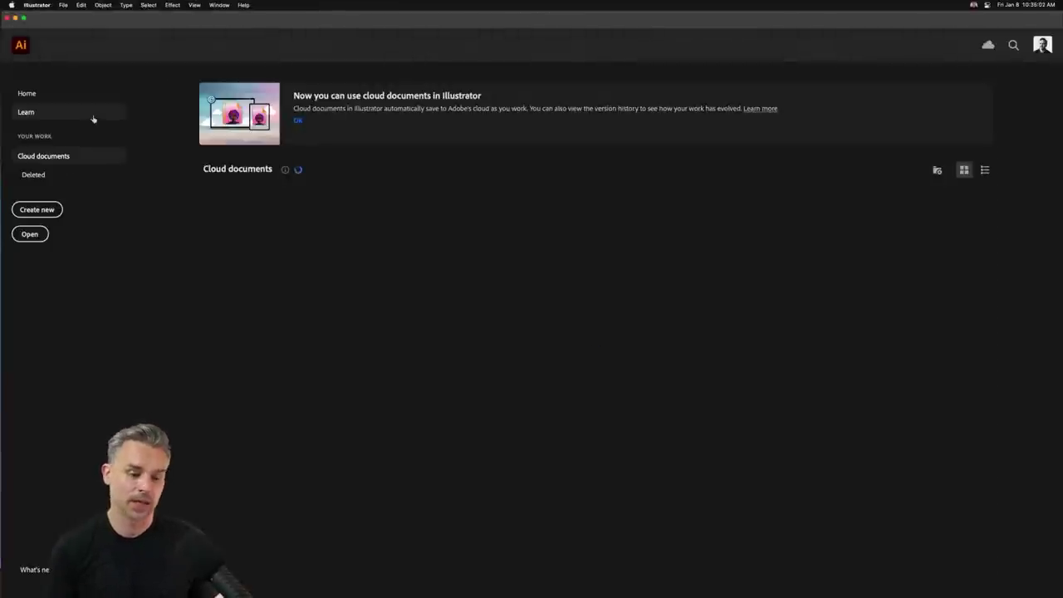
Open Illustrator's New Document dialog with its recent presets and nudge it down
left_click(37, 209)
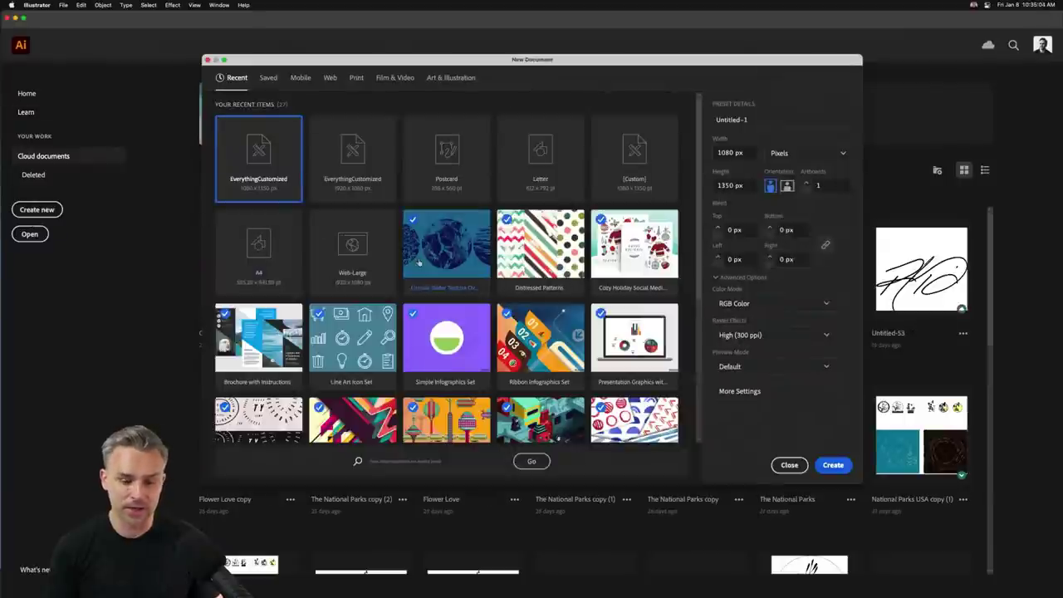
mouse_move(415, 59)
left_mouse_down()
mouse_move(420, 87)
mouse_move(420, 68)
left_mouse_up()
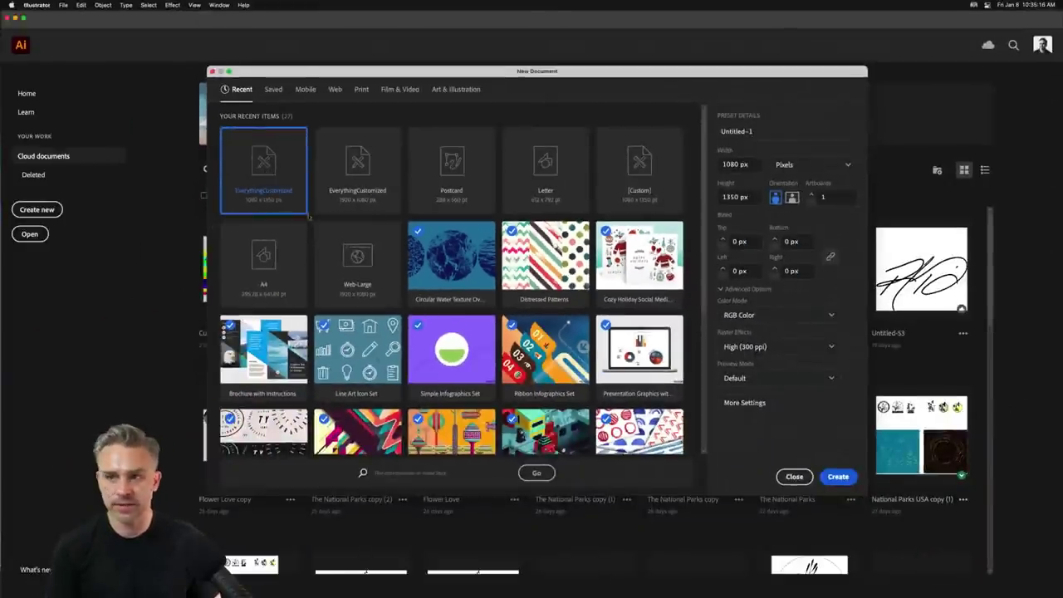
Create a 1080 × 1350 px document from EverythingCustomized, then start another new document
double_click(253, 190)
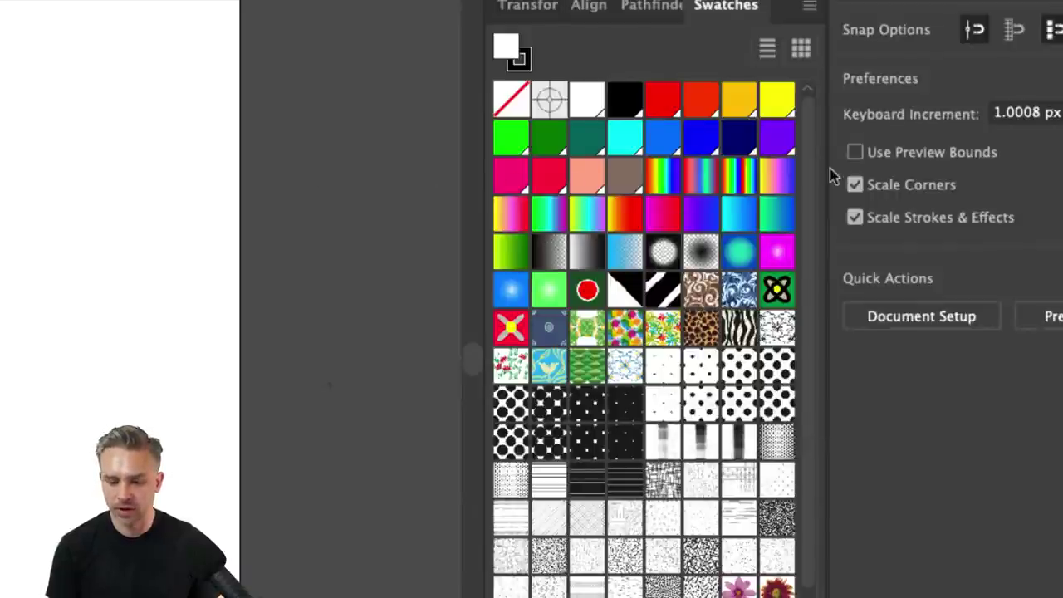
scroll(664, 301, "down", 3)
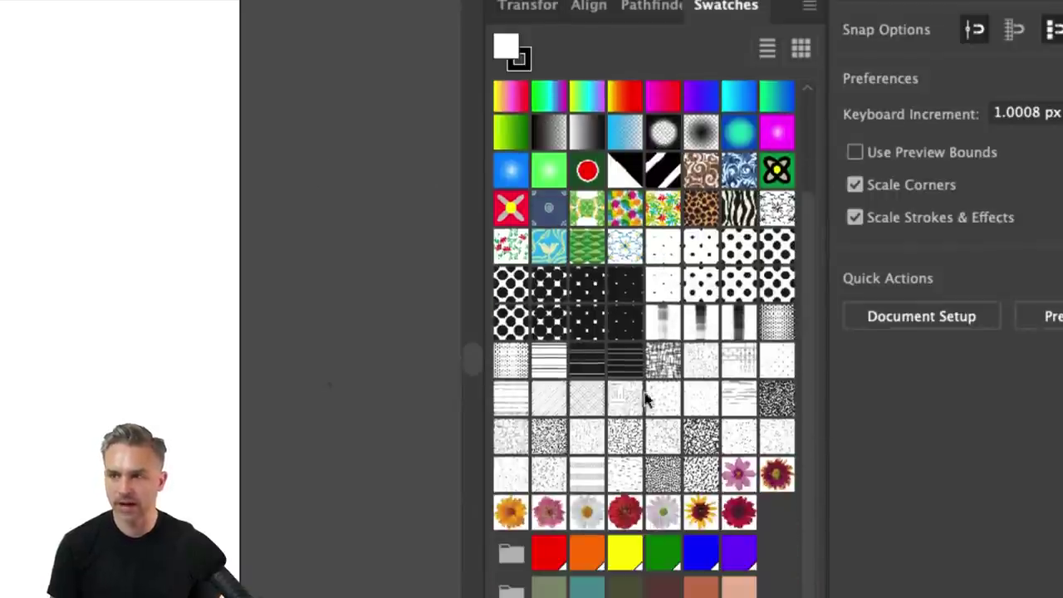
scroll(631, 337, "up", 3)
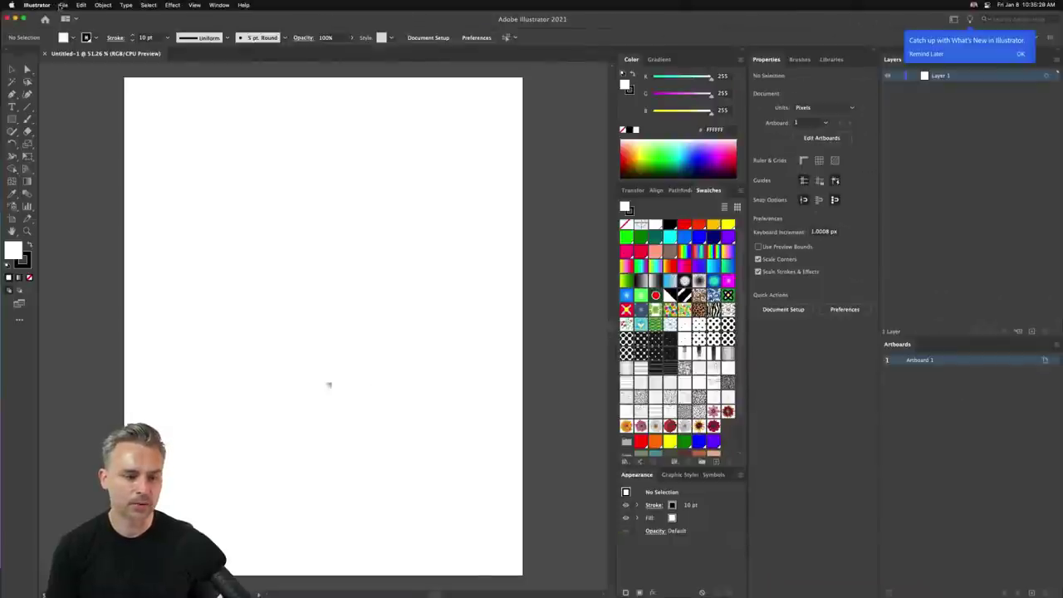
left_click(63, 5)
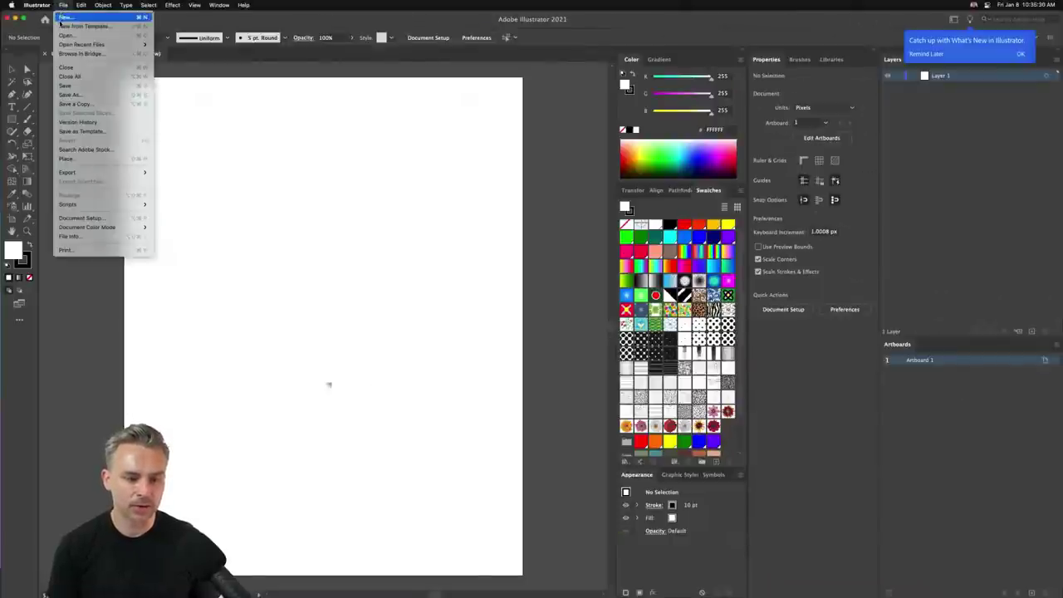
left_click(66, 16)
Create a 288 × 560 pt Postcard document and bring up the Brushes panel with F5
left_click(445, 171)
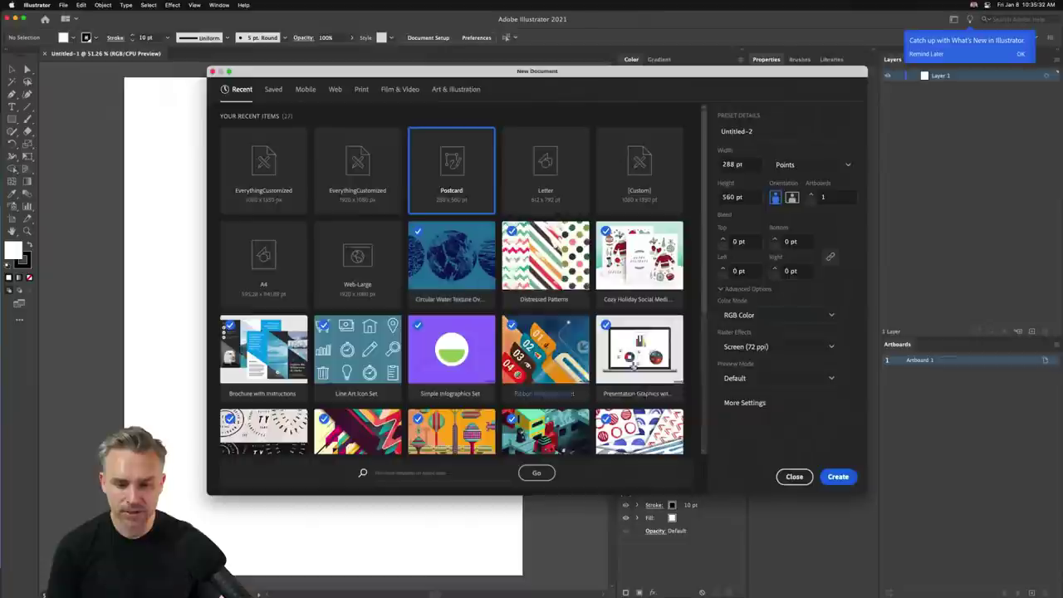
key("Return")
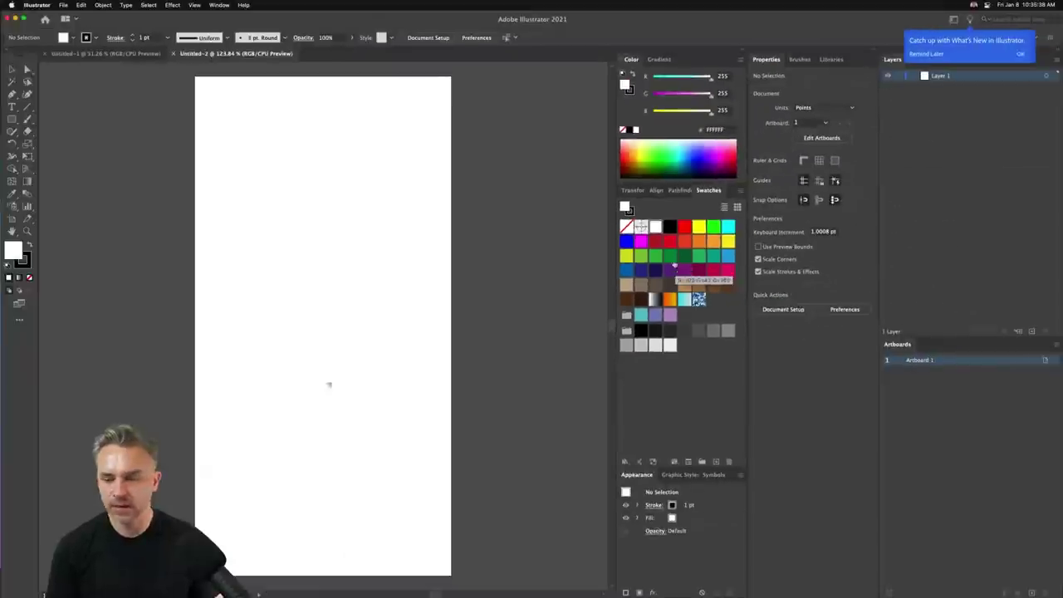
key("F5")
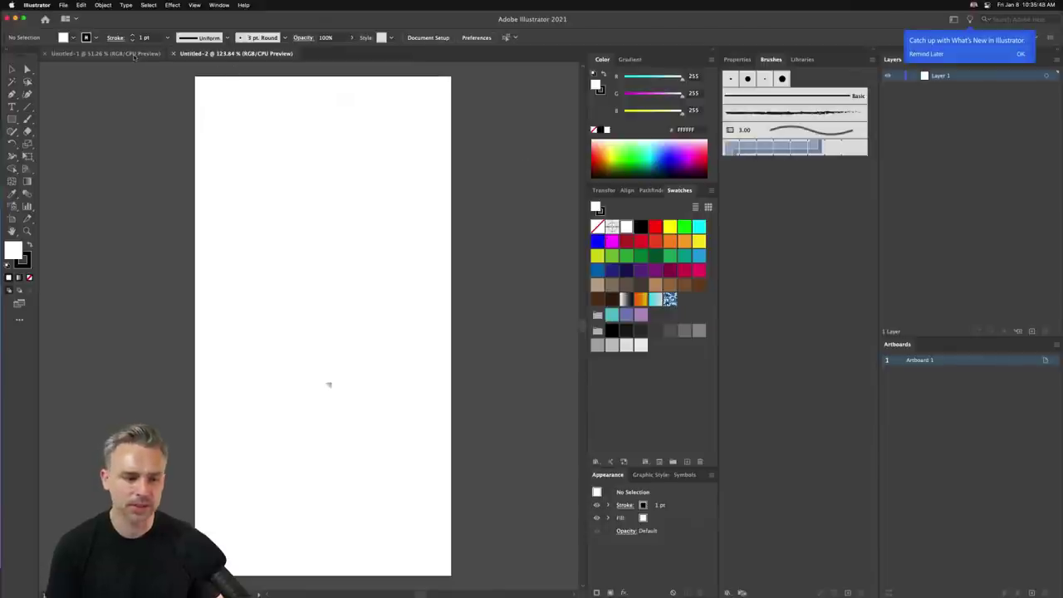
On Untitled-1, apply the red Pattern Brush 24 as the stroke
left_click(105, 53)
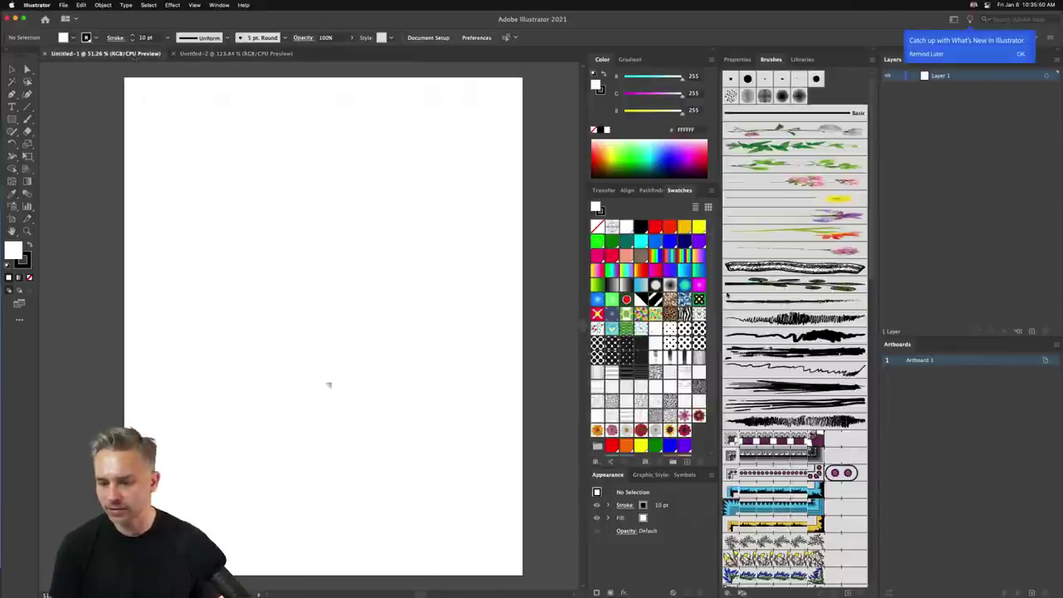
scroll(781, 275, "down", 20)
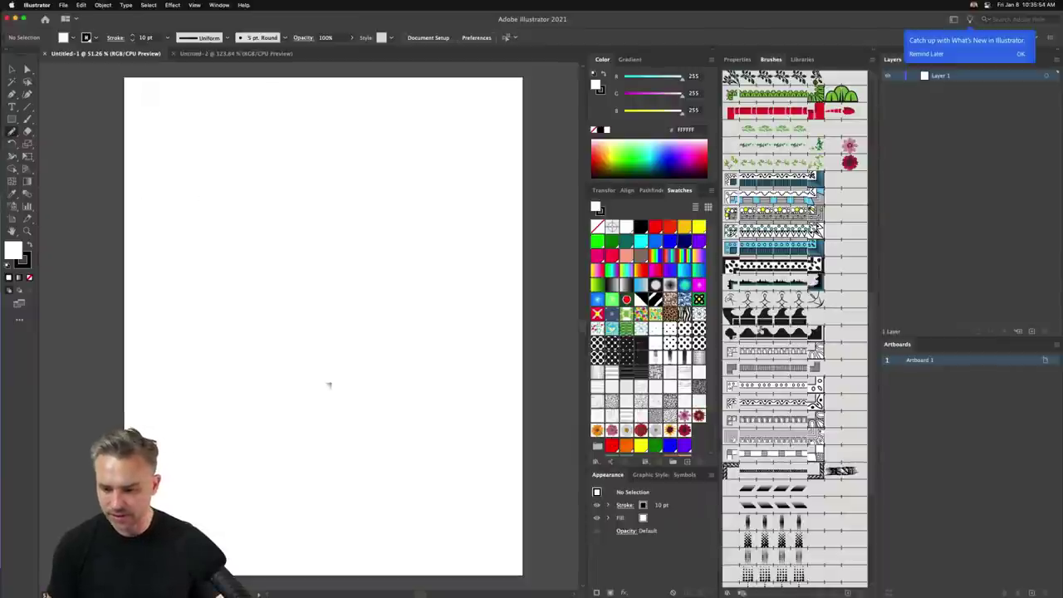
left_click(773, 110)
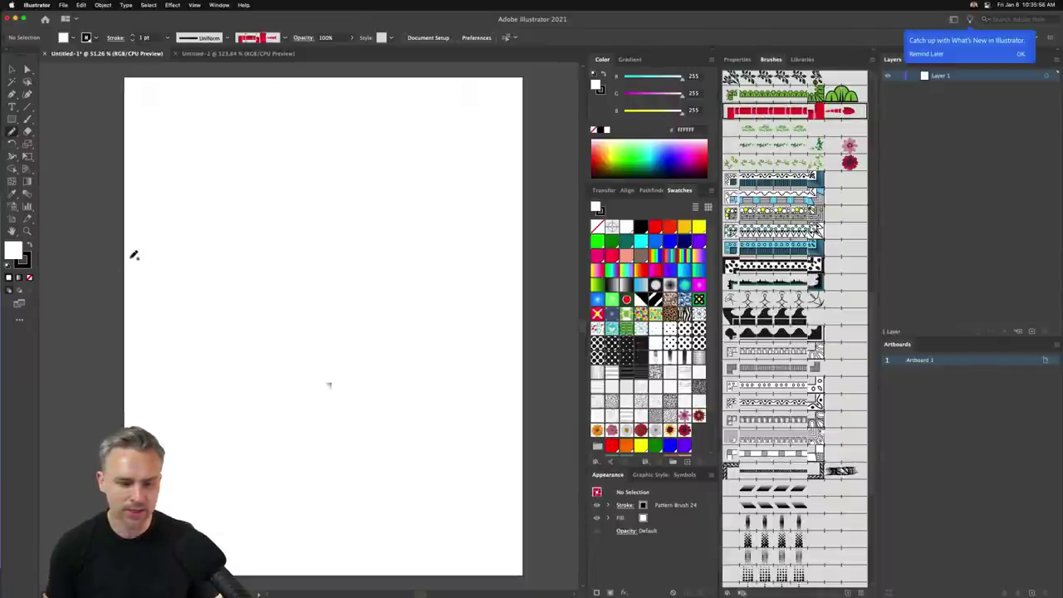
Paint a large S stroke at 3 pt and try dotted, skyline and plain black brushes on it
mouse_move(339, 170)
left_mouse_down()
mouse_move(229, 176)
mouse_move(227, 243)
mouse_move(421, 271)
mouse_move(378, 387)
mouse_move(261, 334)
left_mouse_up()
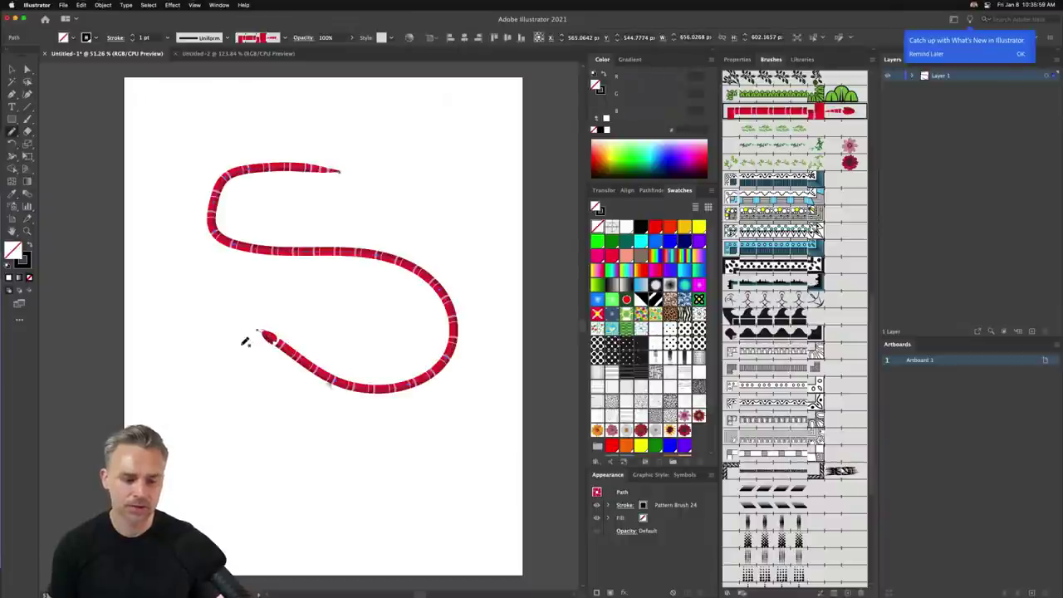
left_click(135, 38)
left_click(135, 38)
left_click(772, 266)
left_click(772, 287)
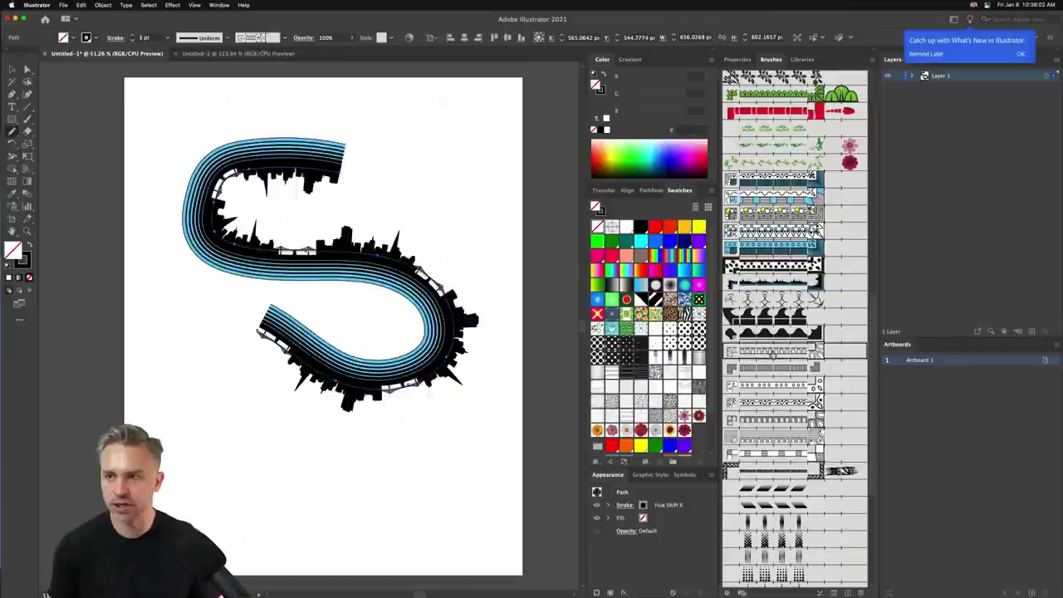
left_click(772, 420)
Try rope, halftone, Line Halftone 20 and 18, saw-edged, looped, skyline and dotted-road brushes on the S
left_click(766, 470)
left_click(770, 488)
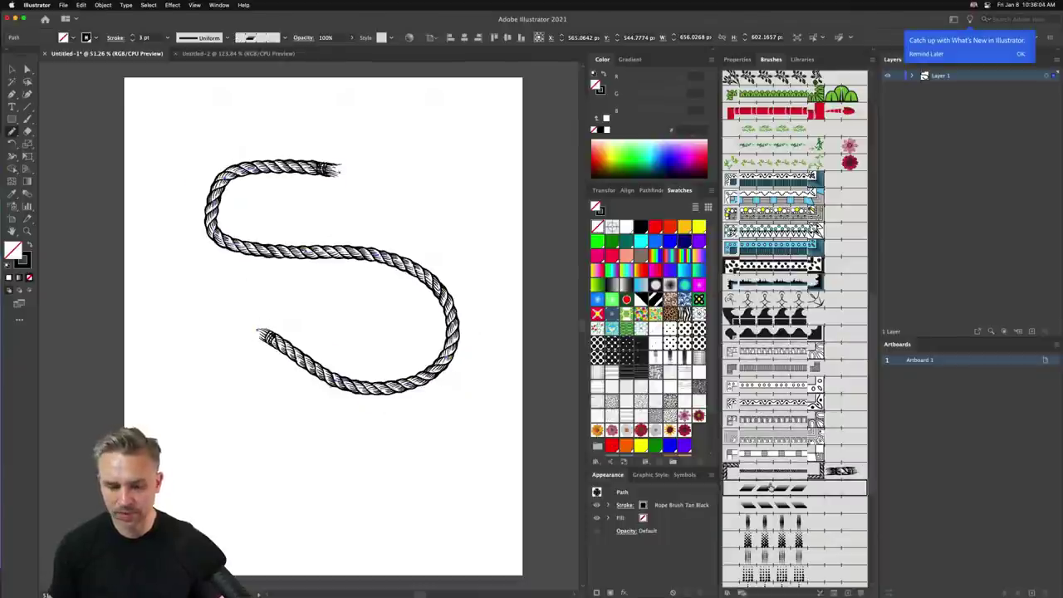
left_click(769, 523)
left_click(772, 543)
scroll(793, 415, "down", 3)
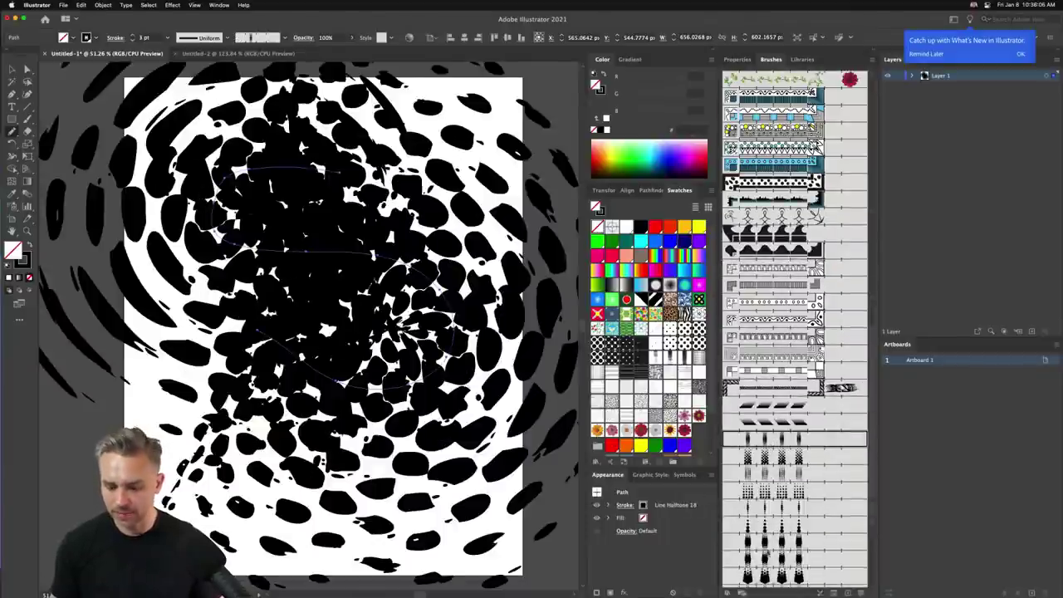
left_click(771, 246)
left_click(764, 219)
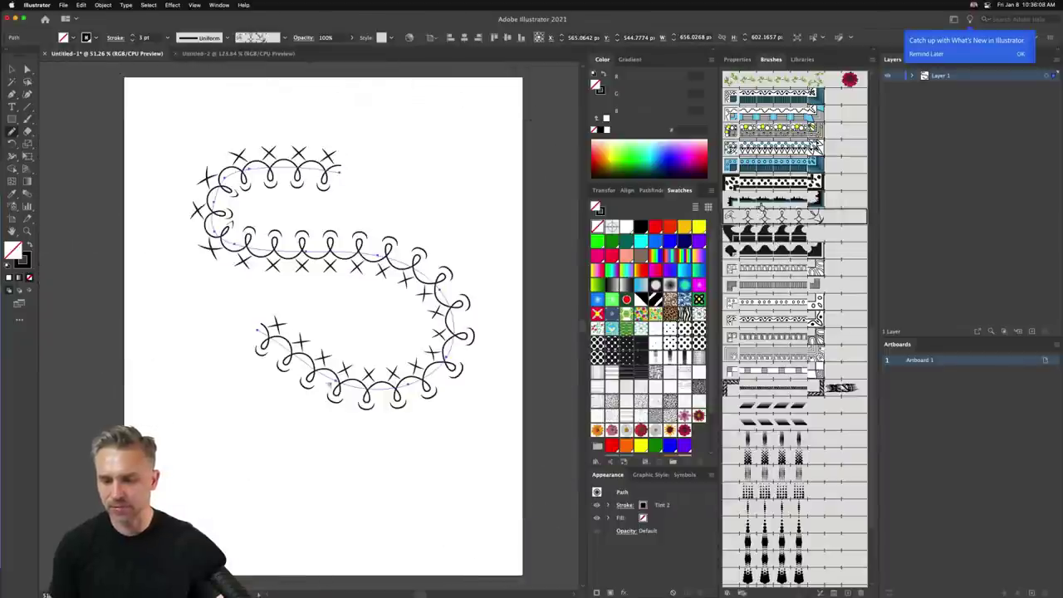
left_click(768, 200)
left_click(758, 166)
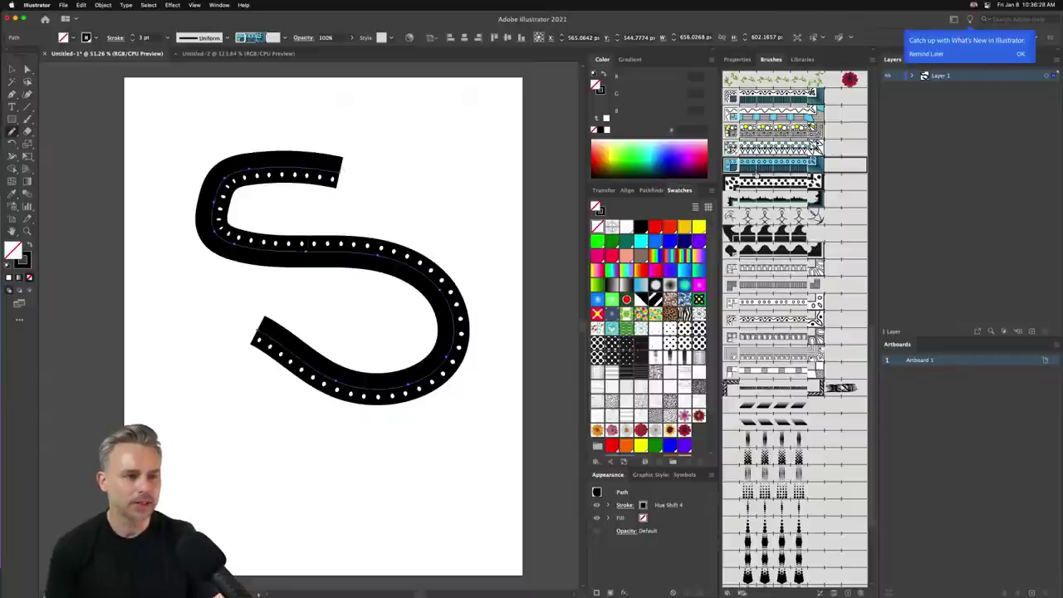
Cycle through halftone dot, road stripe, thin line and striped brushes, ending on the rope brush
left_click(759, 432)
left_click(772, 354)
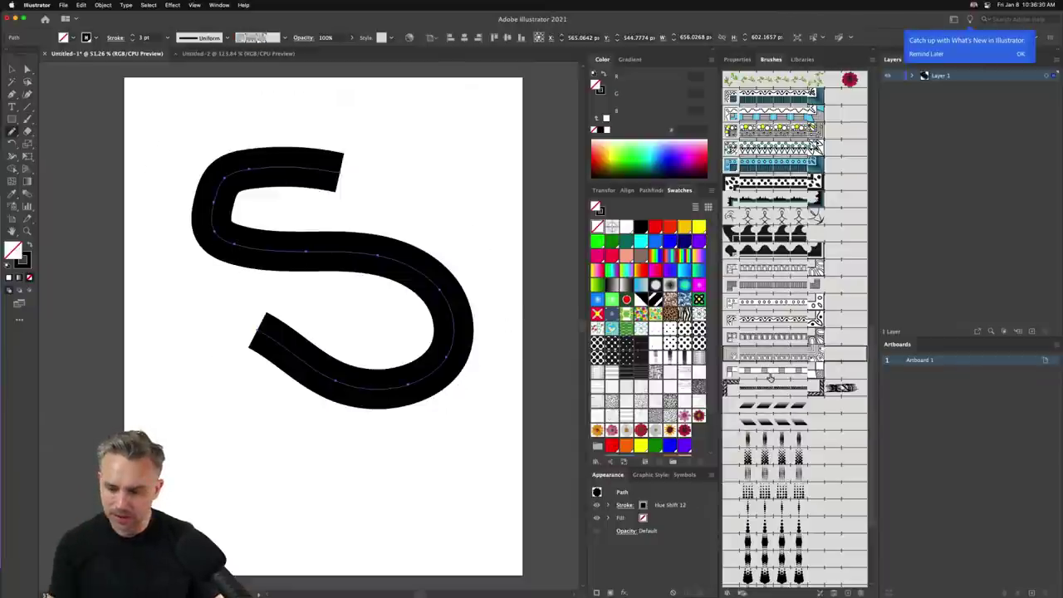
left_click(772, 369)
left_click(770, 386)
scroll(769, 387, "down", 5)
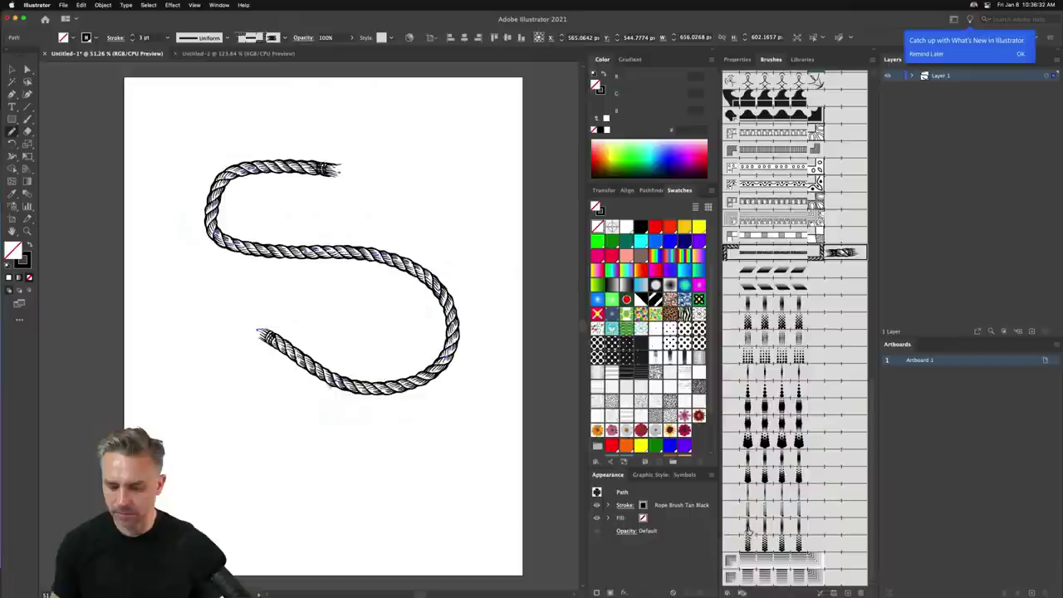
left_click(751, 562)
left_click(790, 254)
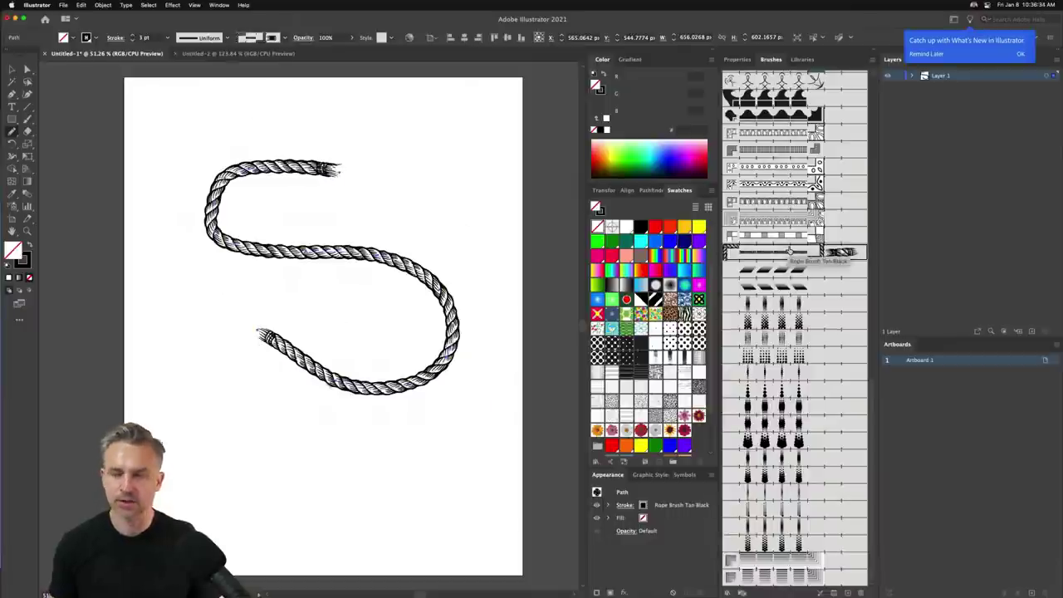
Deselect the rope S and repaint its ends with three Paintbrush strokes into a hook shape
left_click(11, 70)
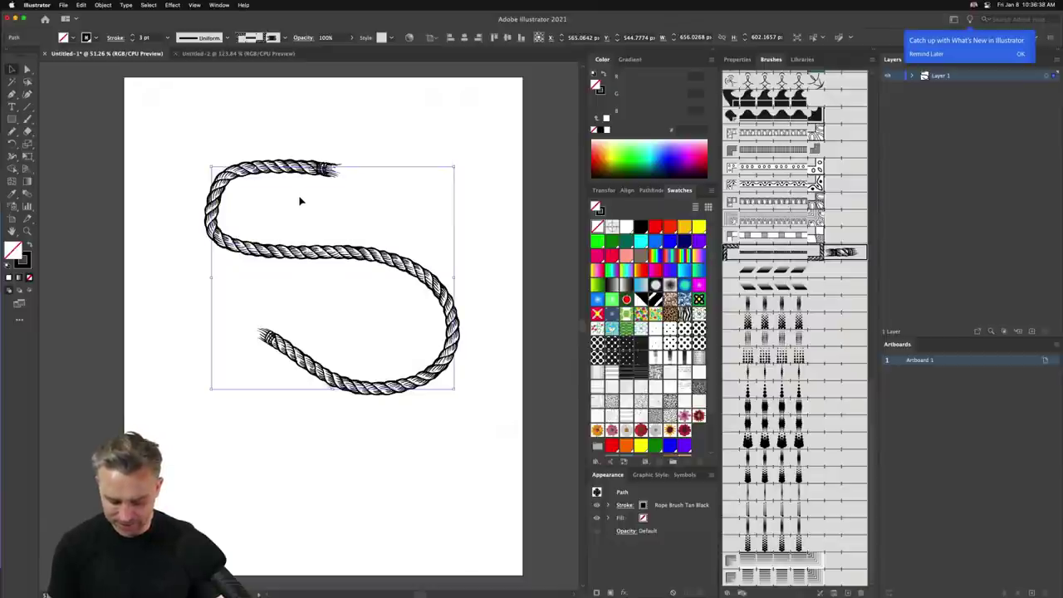
left_click(299, 197)
key("b")
mouse_move(309, 166)
left_mouse_down()
mouse_move(407, 382)
mouse_move(215, 382)
left_mouse_up()
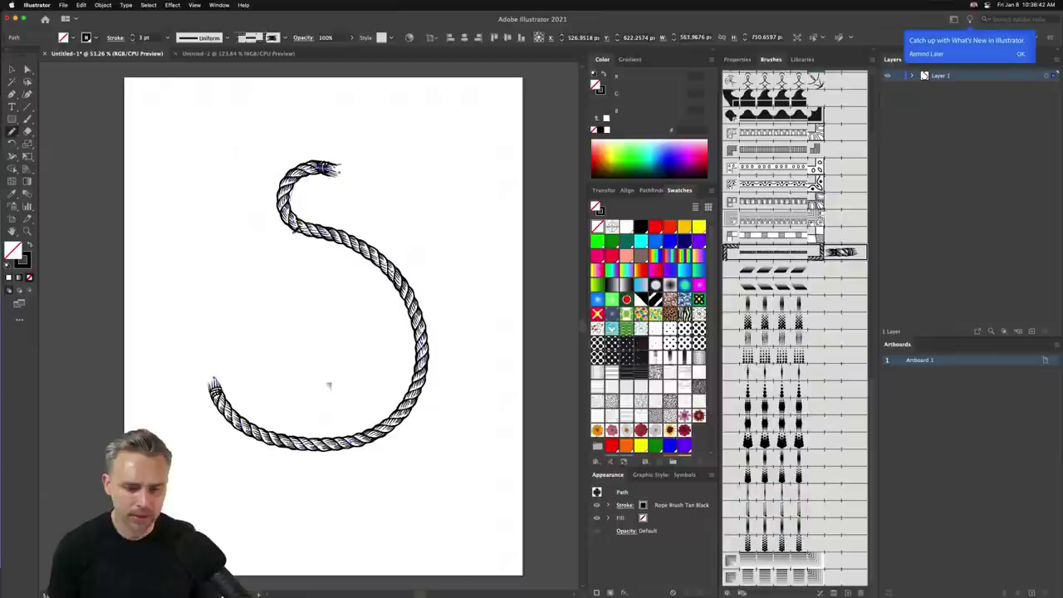
mouse_move(295, 228)
left_mouse_down()
mouse_move(424, 408)
mouse_move(244, 329)
left_mouse_up()
mouse_move(300, 175)
left_mouse_down()
mouse_move(377, 266)
mouse_move(299, 373)
mouse_move(258, 277)
mouse_move(291, 264)
mouse_move(323, 308)
mouse_move(326, 348)
mouse_move(299, 304)
left_mouse_up()
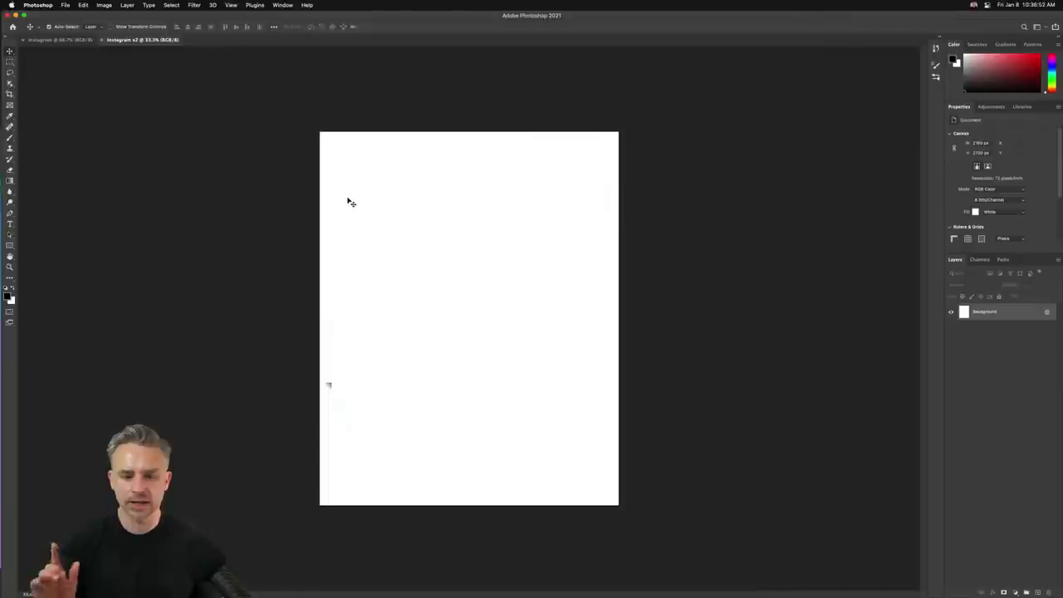
Lower the background's Hue/Saturation Lightness to -49 to turn it mid grey
key("super+u")
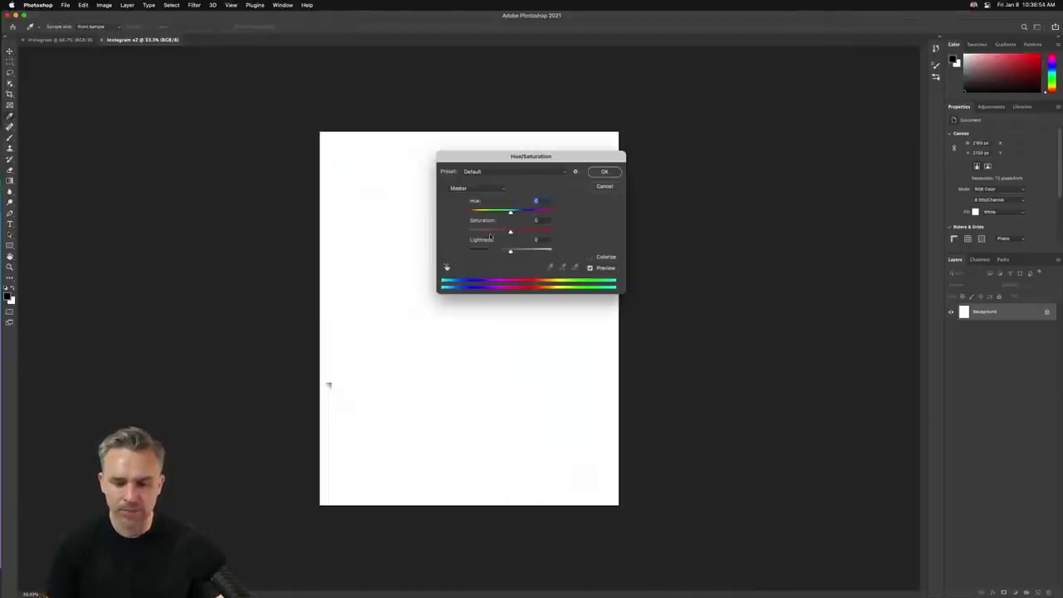
left_click(489, 250)
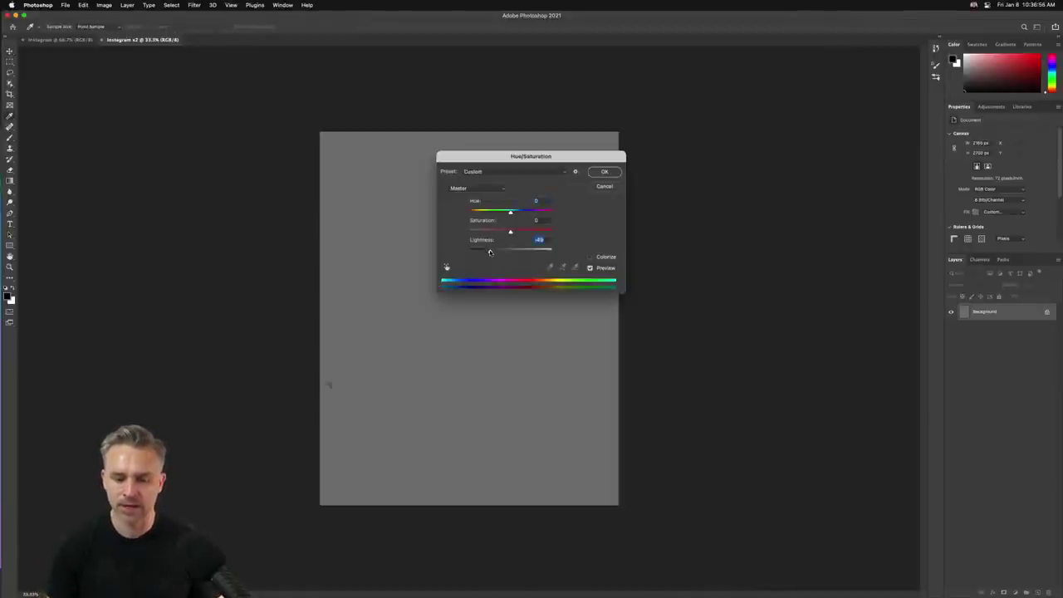
left_click(599, 173)
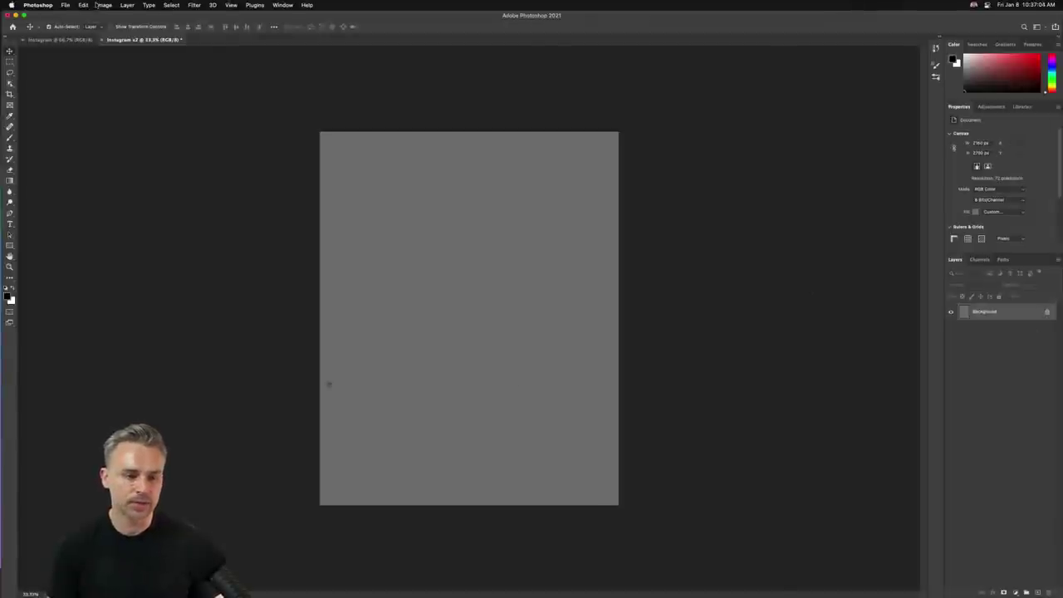
Set the canvas width to 2700 px and add a new empty Layer 1
left_click(101, 5)
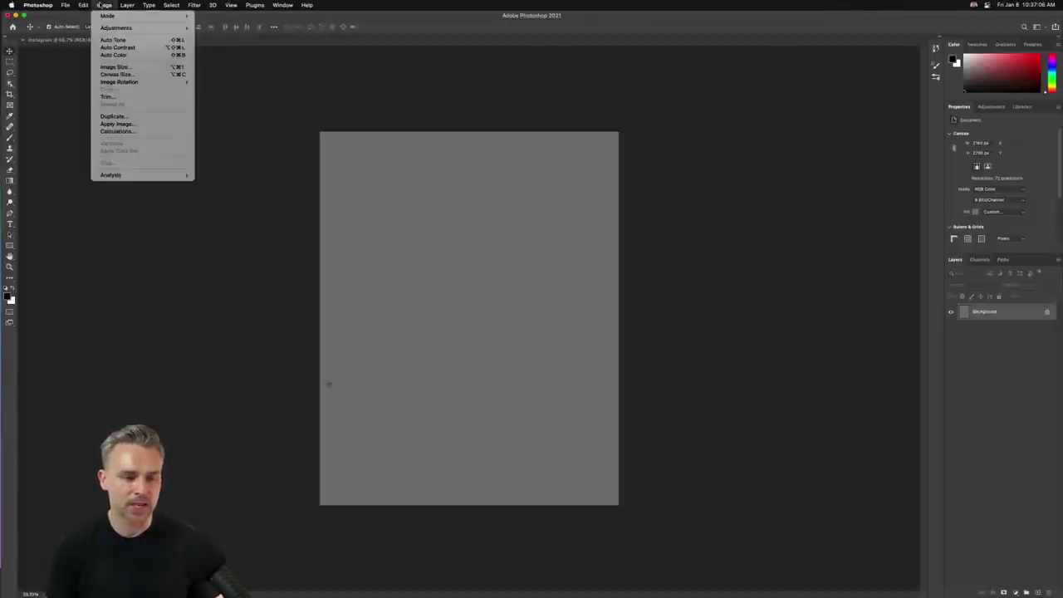
left_click(116, 71)
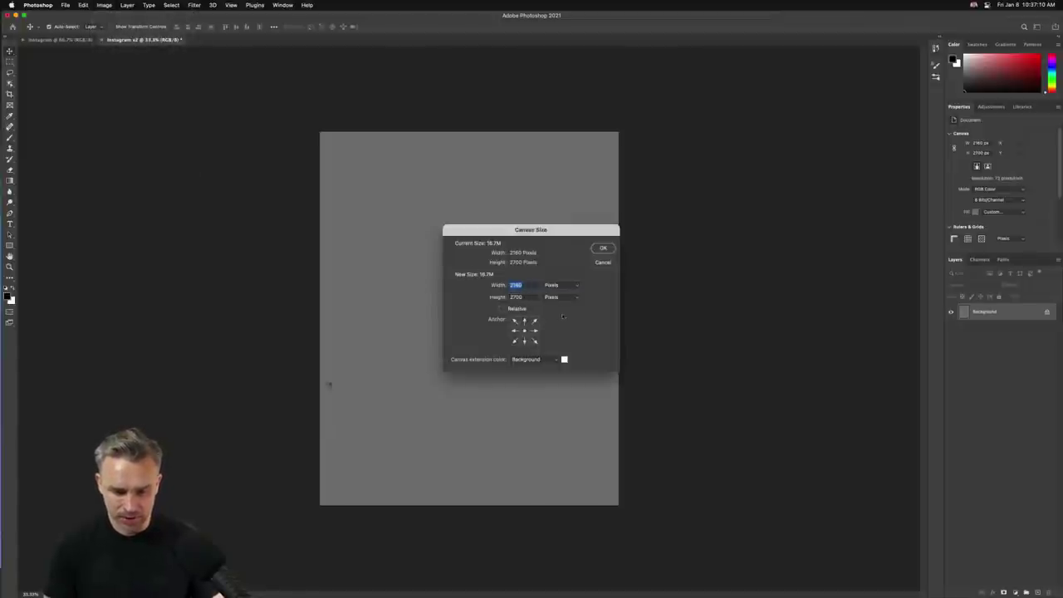
key("Tab")
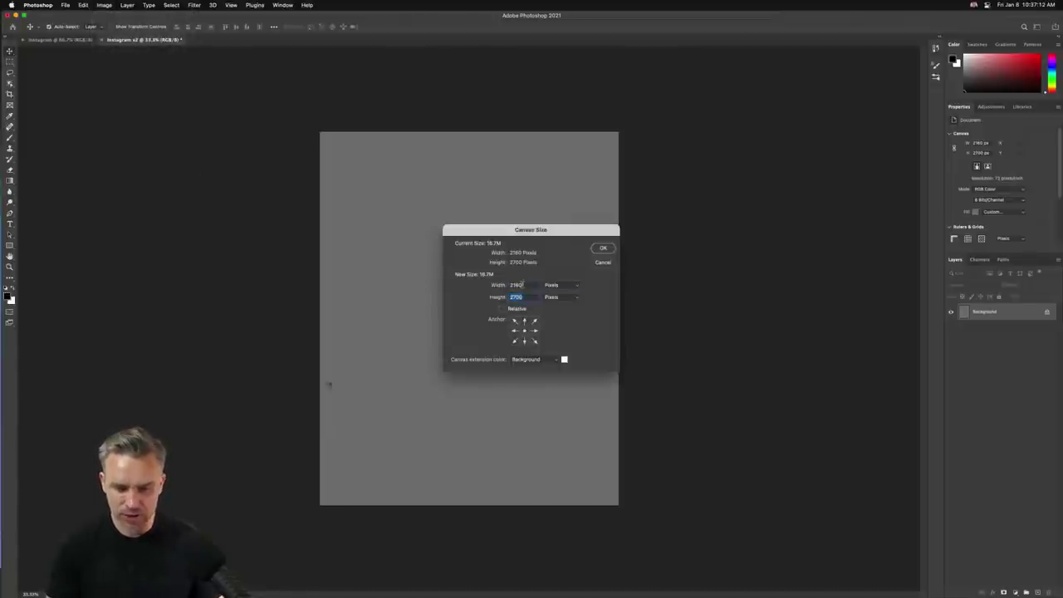
double_click(516, 285)
type("2700")
left_click(603, 248)
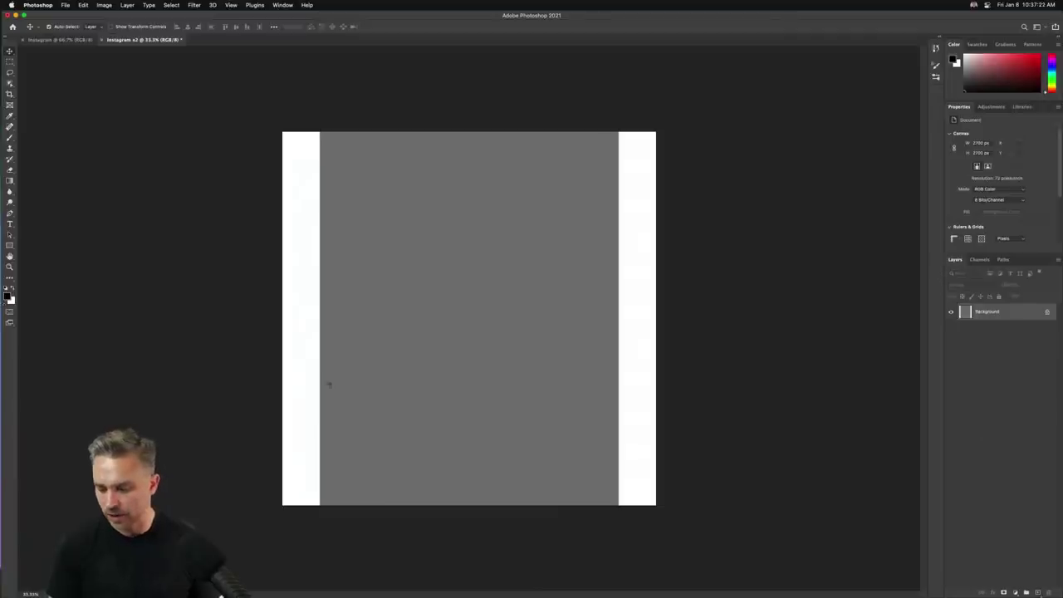
left_click(1037, 592)
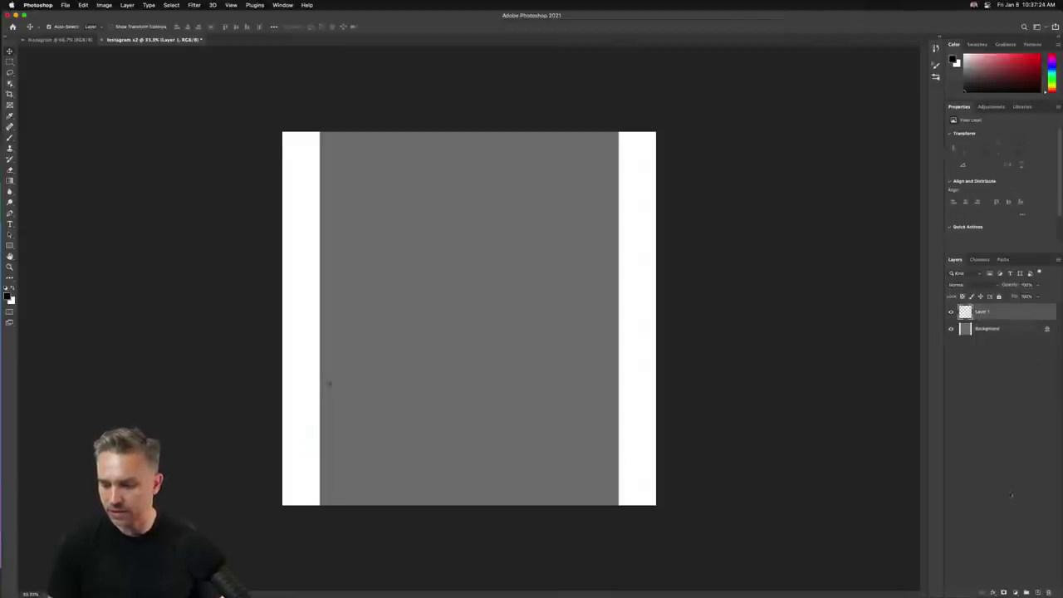
Add a magenta Solid Color fill layer and drag the Background layer to the trash
left_click(1012, 592)
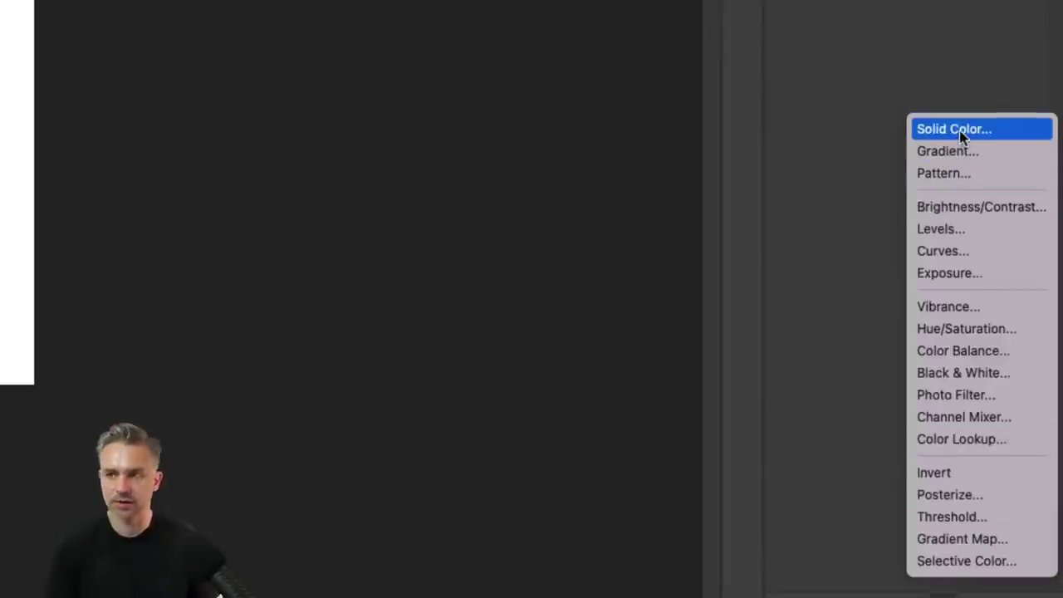
left_click(960, 133)
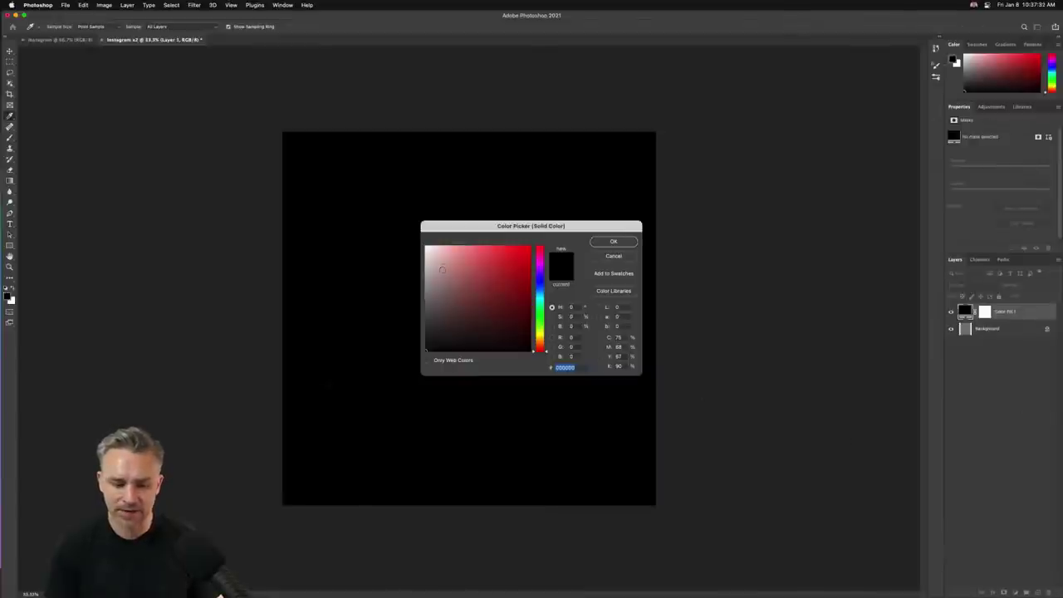
mouse_move(456, 320)
left_mouse_down()
mouse_move(391, 297)
mouse_move(477, 293)
mouse_move(519, 264)
mouse_move(509, 286)
mouse_move(499, 280)
left_mouse_up()
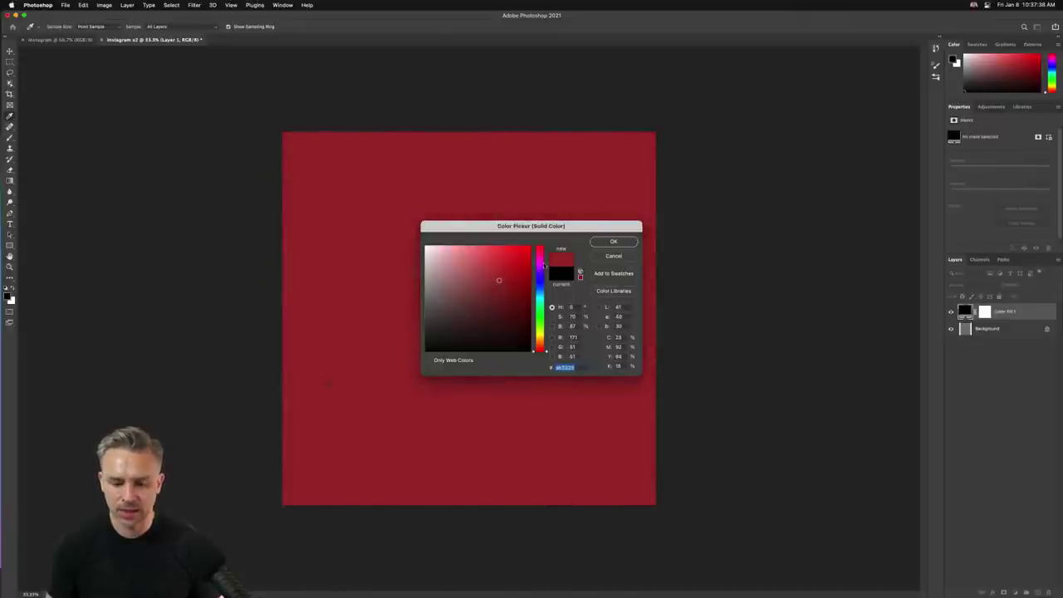
left_click(540, 264)
key("Return")
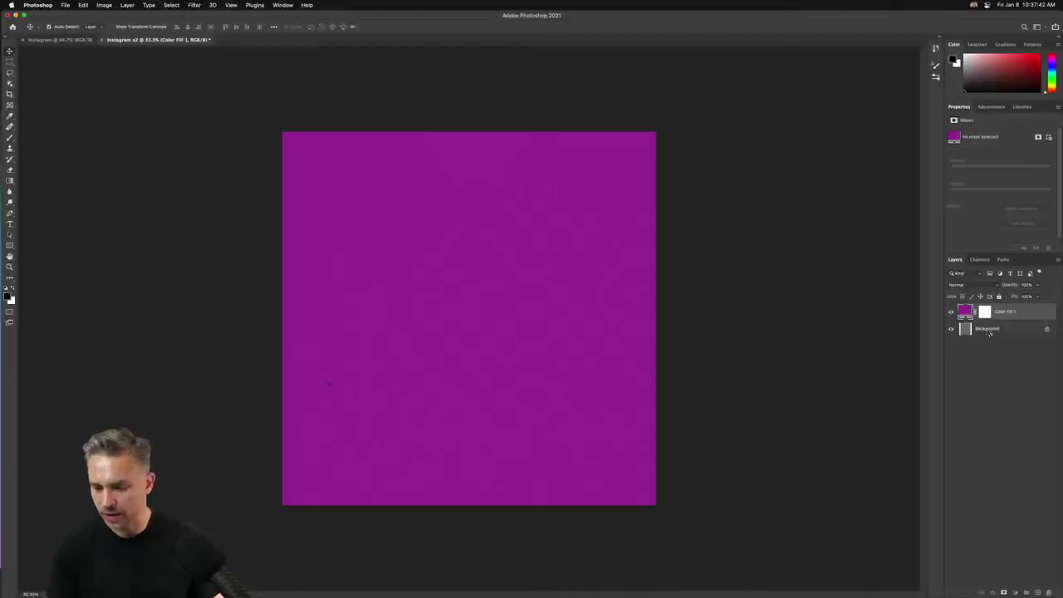
left_click_drag(989, 332, 1049, 593)
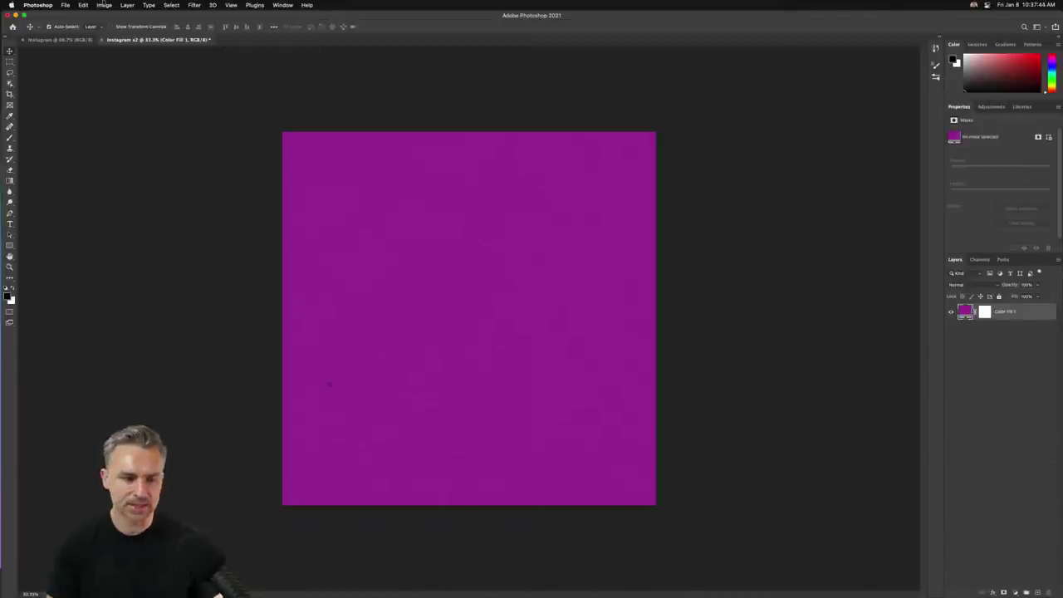
Change the Canvas Size width from 2700 to 4000 px
left_click(103, 4)
left_click(117, 70)
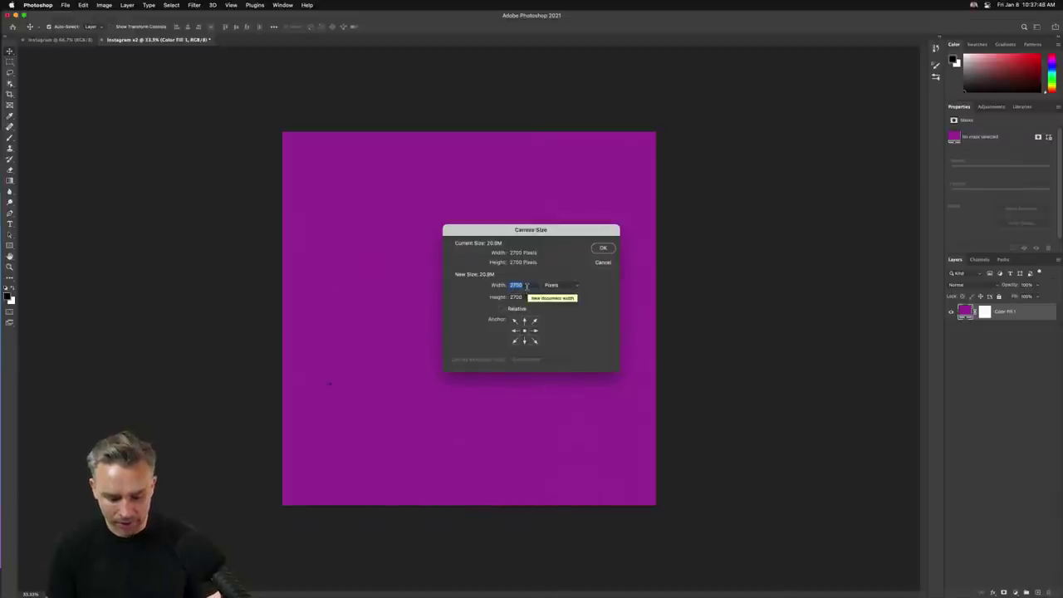
type("4000")
key("Return")
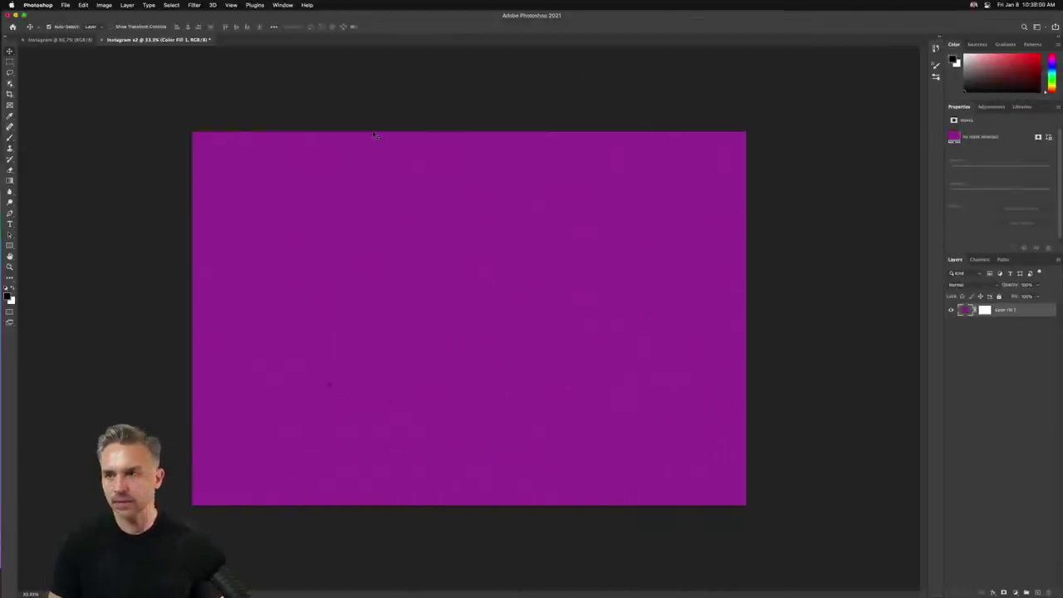
Pick the Rectangular Marquee and reset the workspace to Essentials (Default)
key("m")
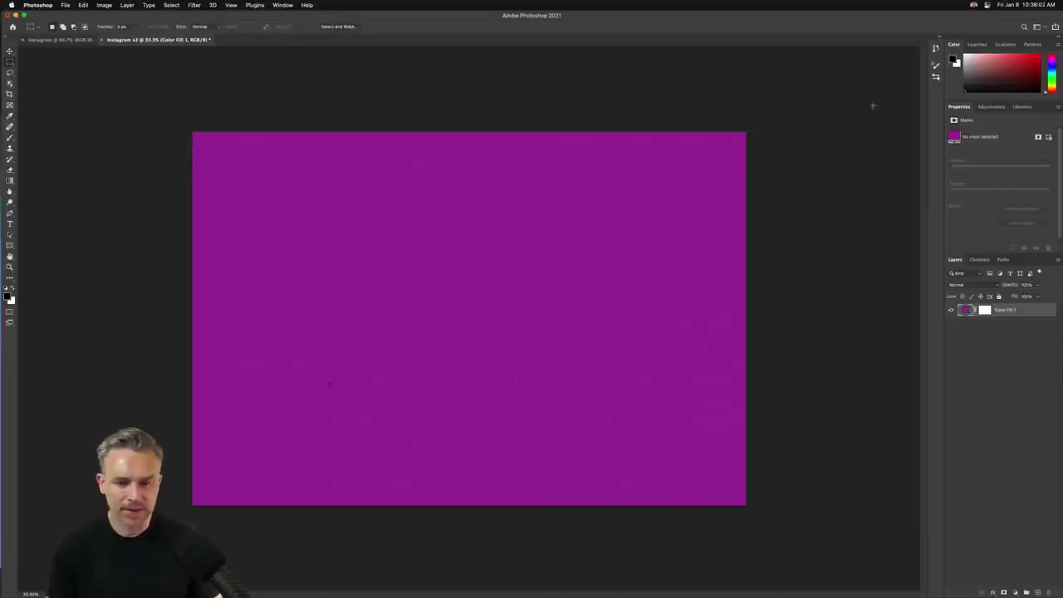
left_click(283, 5)
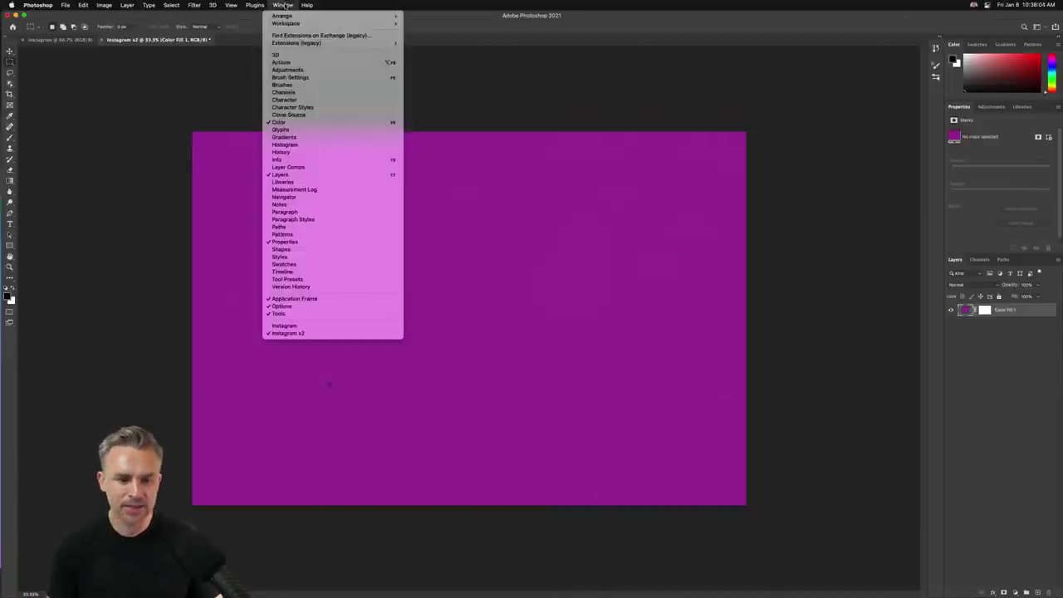
mouse_move(315, 23)
left_click(428, 24)
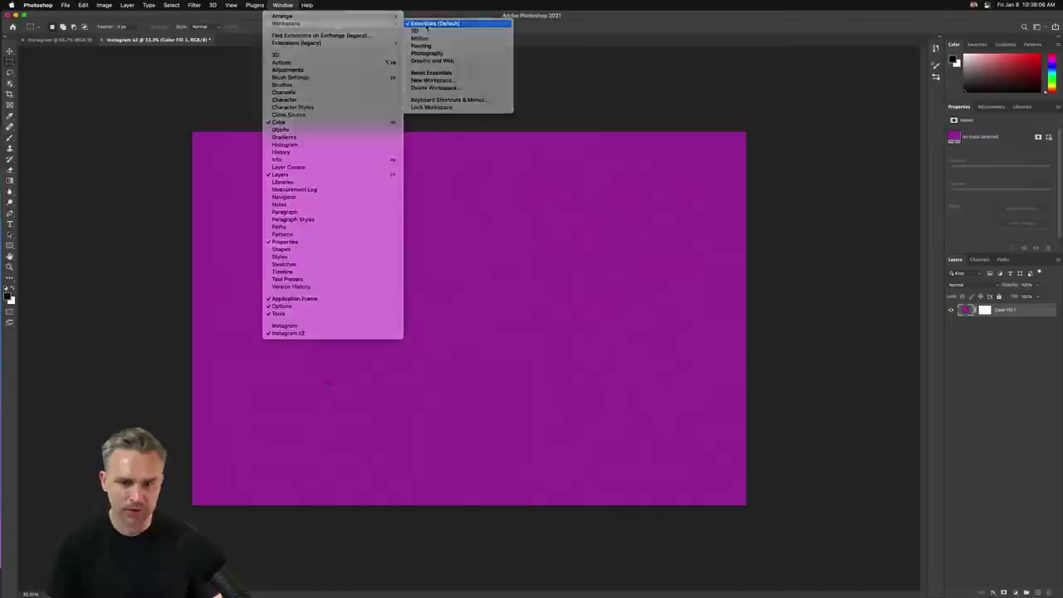
Dock Libraries beside Brushes and History with Layers, closing the floating Color and Swatches panels
left_click(938, 39)
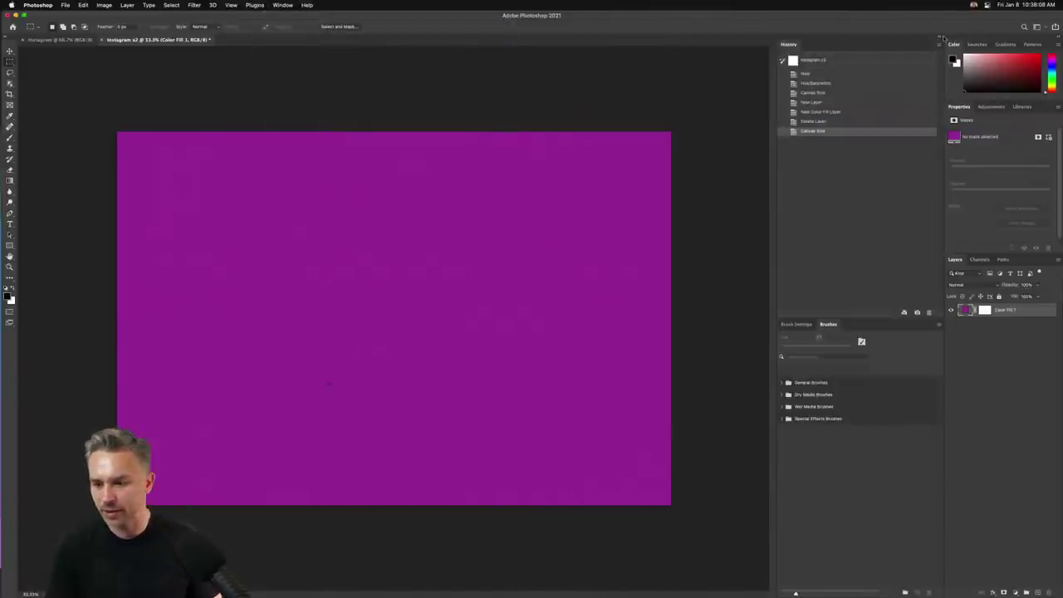
mouse_move(792, 44)
left_mouse_down()
mouse_move(980, 287)
mouse_move(1000, 267)
left_mouse_up()
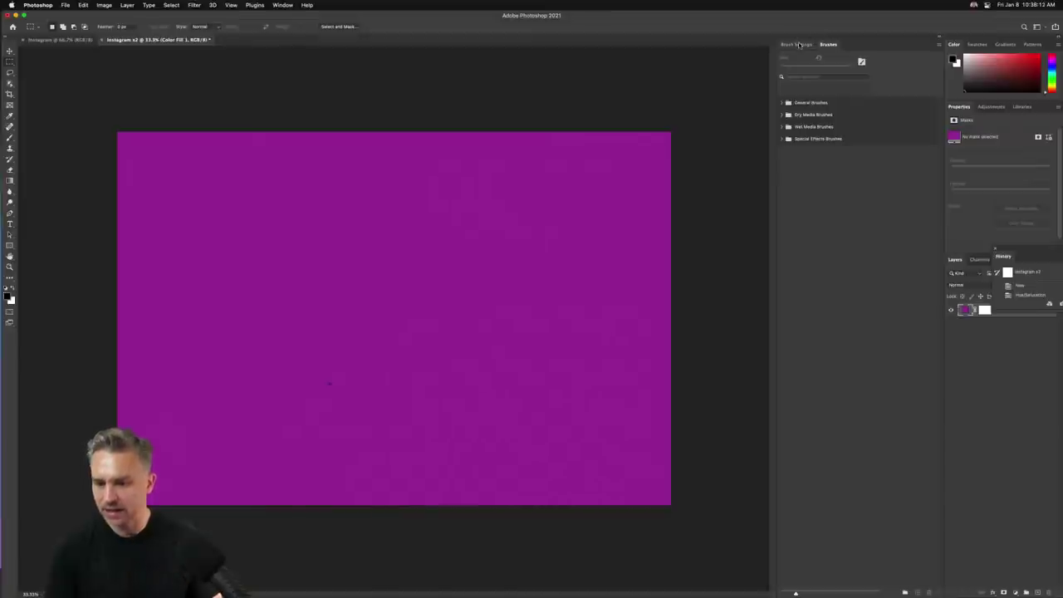
left_click(797, 44)
mouse_move(1015, 108)
left_mouse_down()
mouse_move(930, 87)
mouse_move(864, 52)
left_mouse_up()
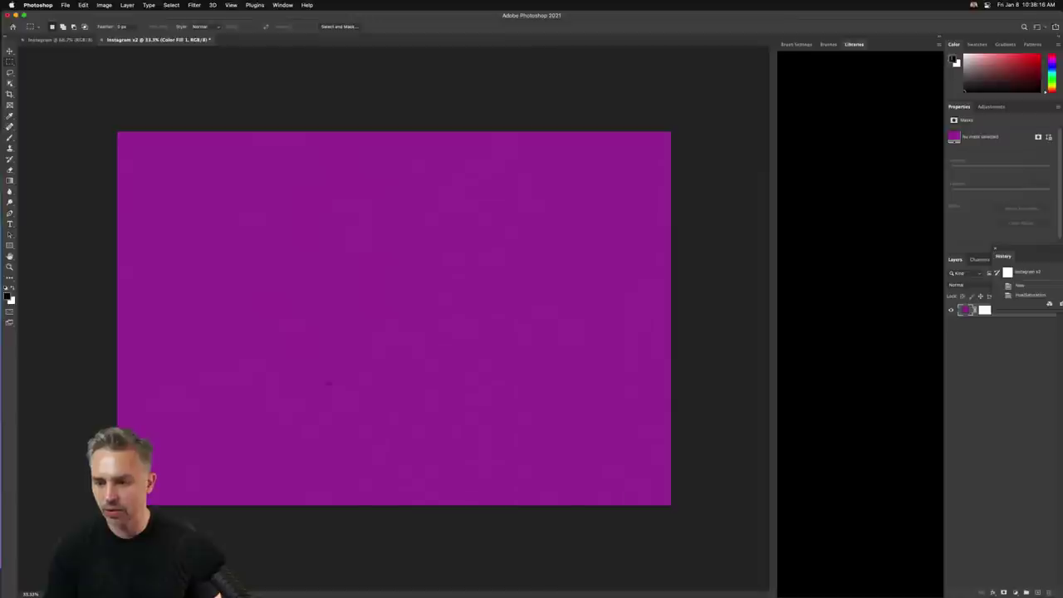
left_click_drag(953, 44, 422, 103)
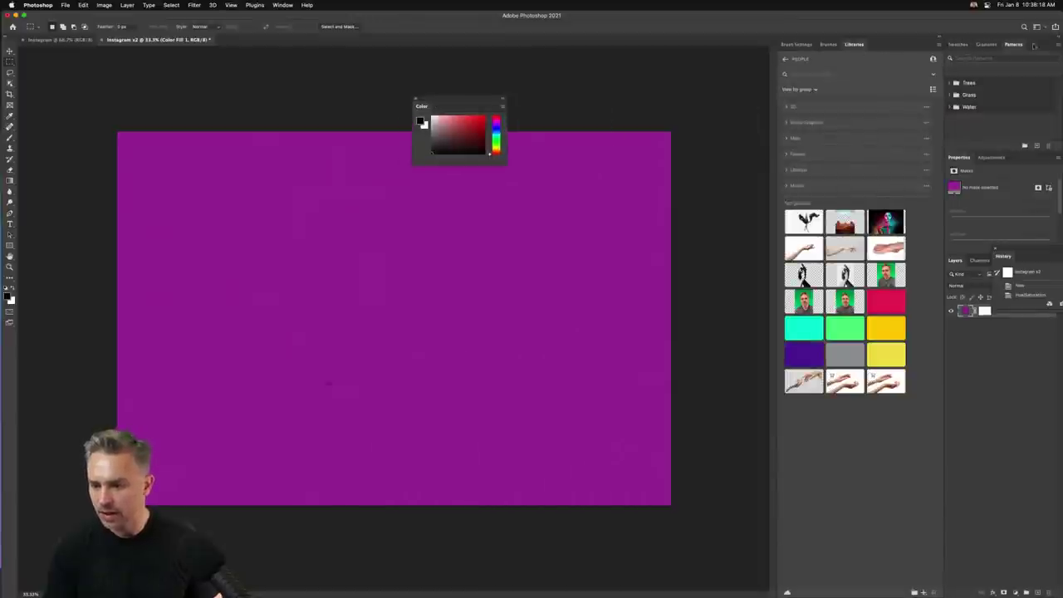
left_click_drag(1042, 45, 611, 221)
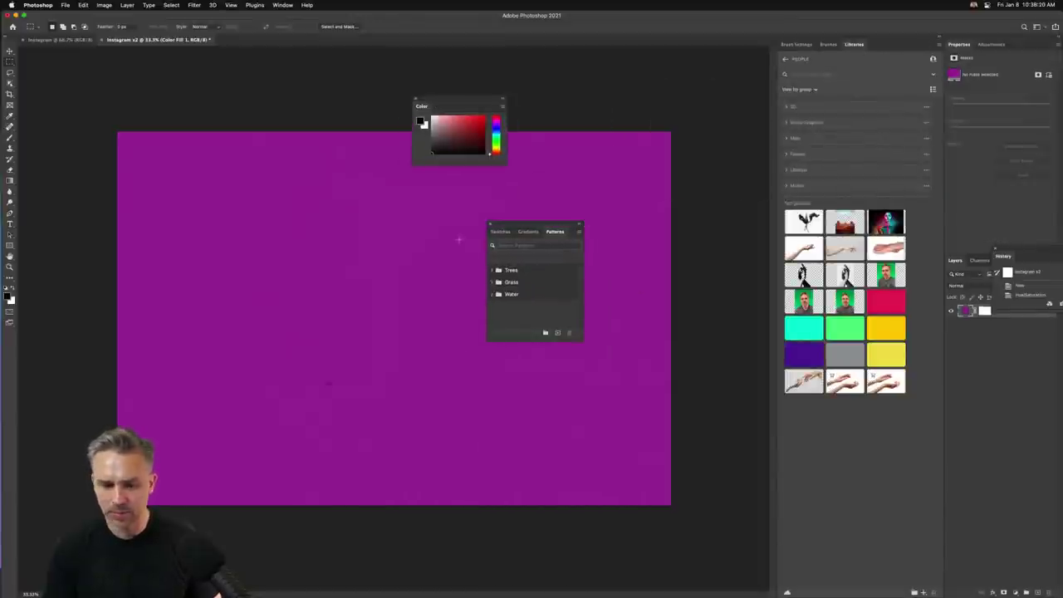
left_click(489, 224)
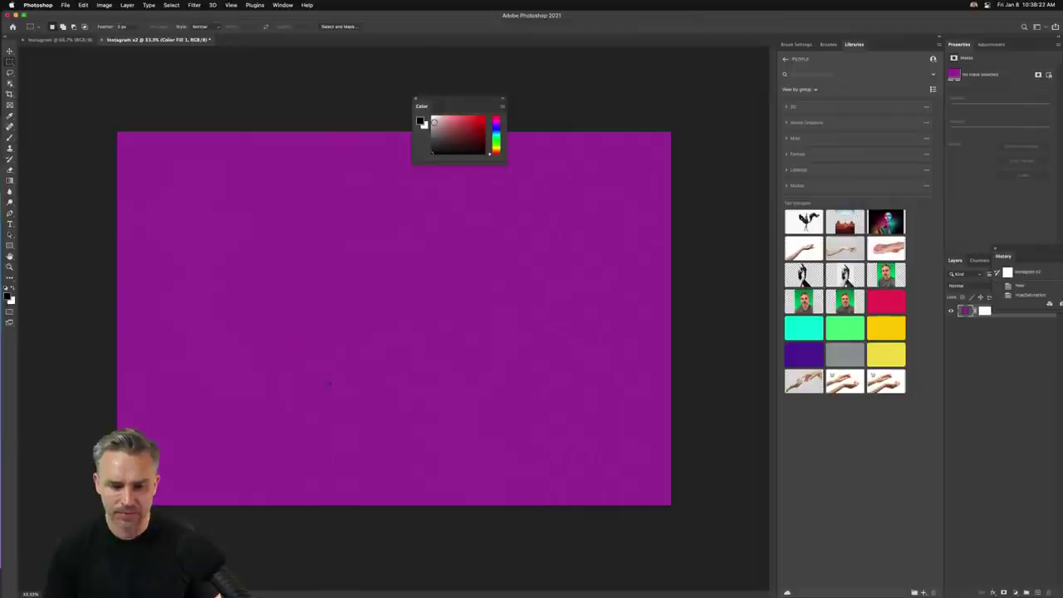
left_click(415, 100)
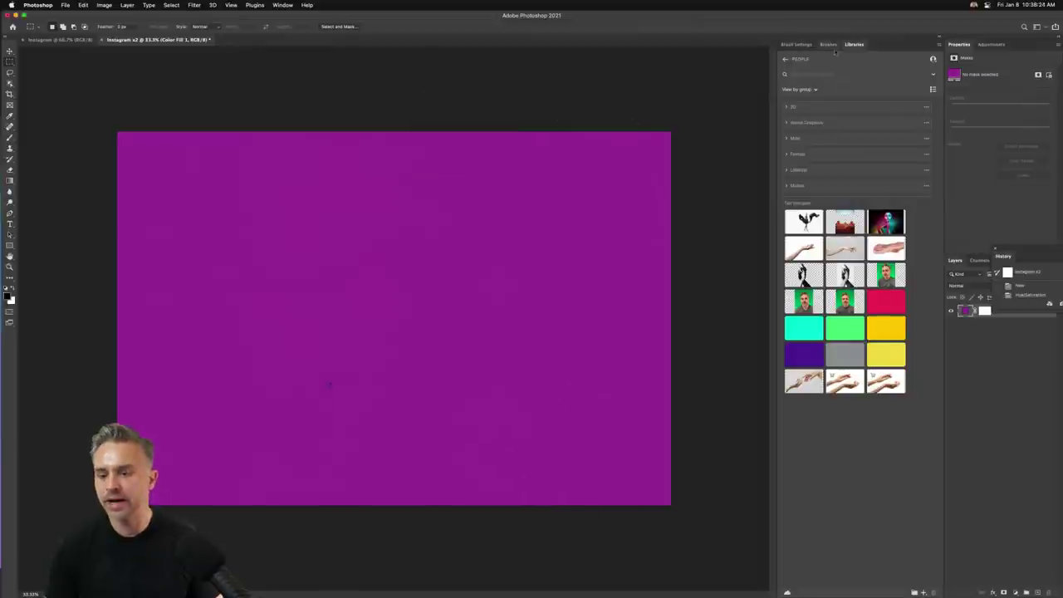
left_click_drag(1032, 268, 1008, 264)
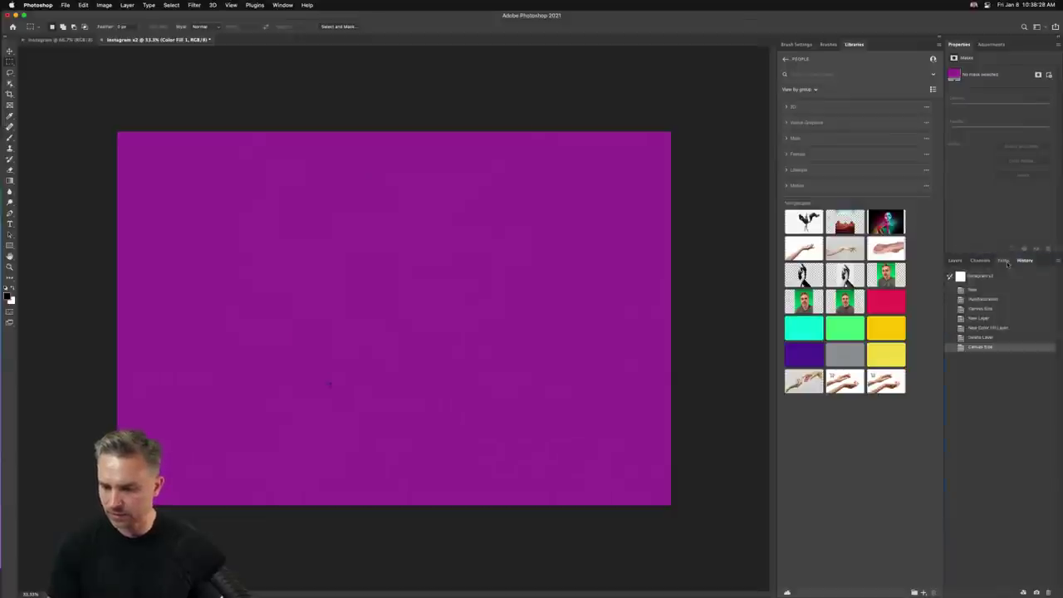
left_click(954, 260)
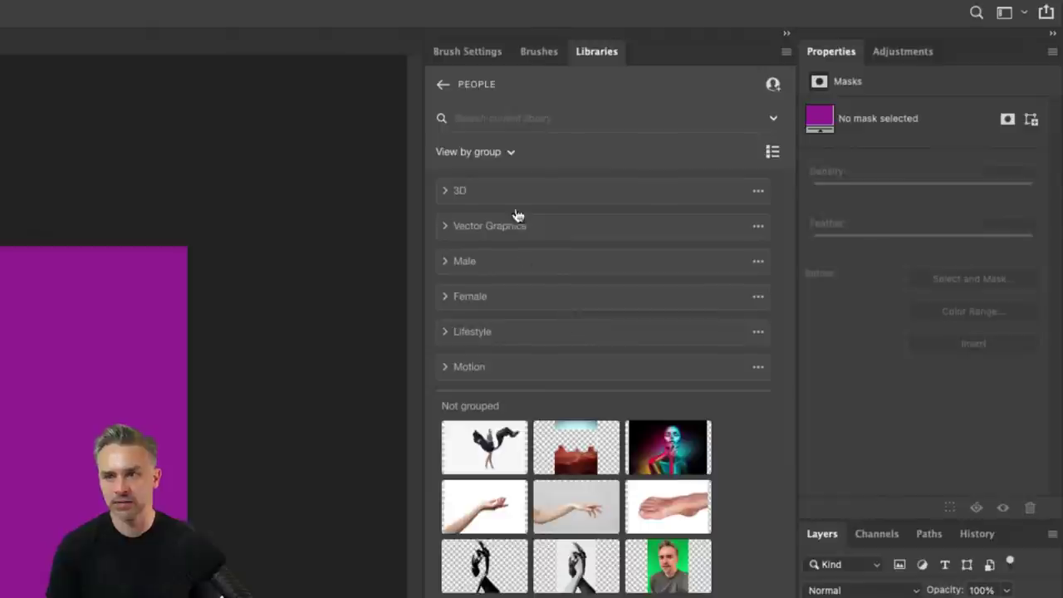
Drag the Female hand image from the People library onto the canvas
left_click(540, 53)
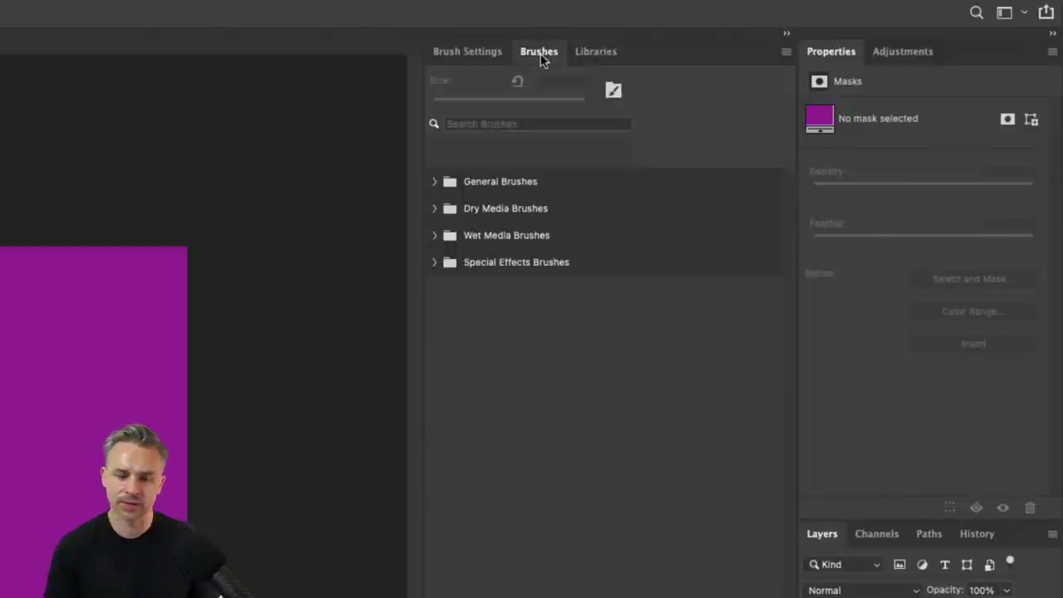
left_click(598, 53)
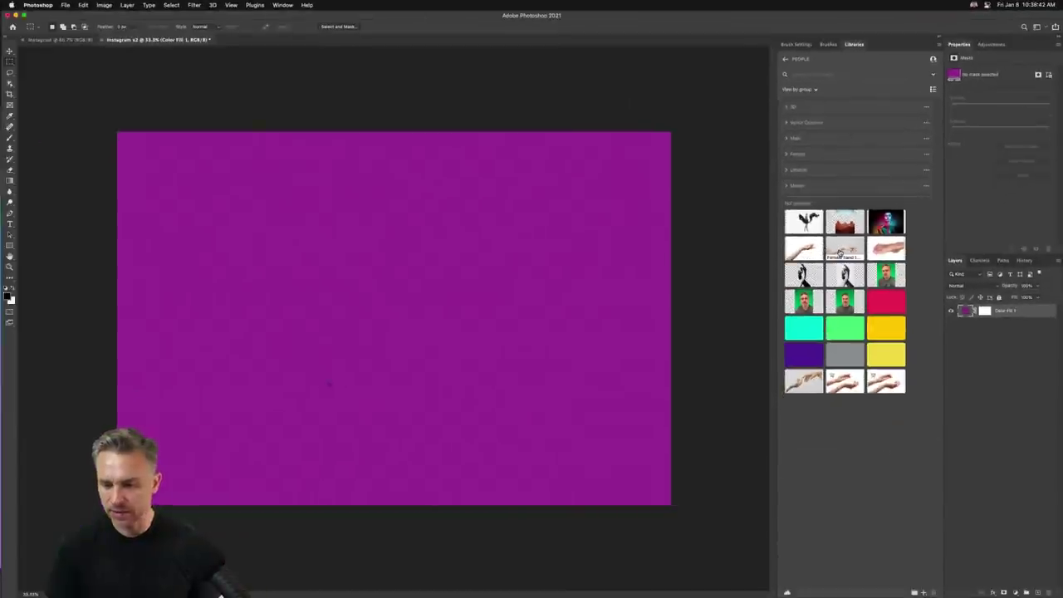
left_click_drag(840, 254, 230, 272)
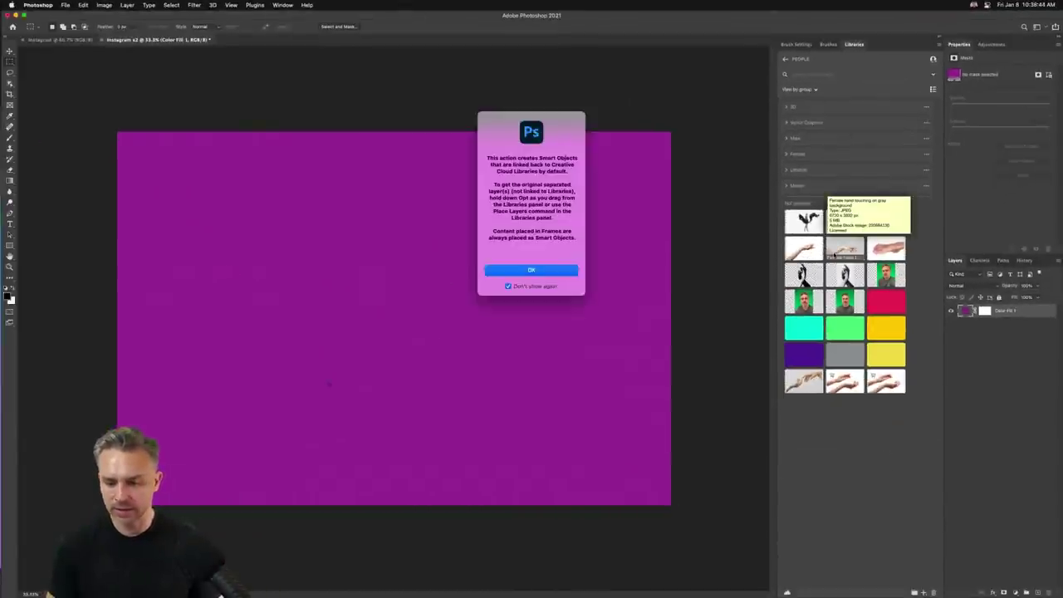
Place the hand photo, enlarge it and move it toward the canvas centre
left_click(512, 270)
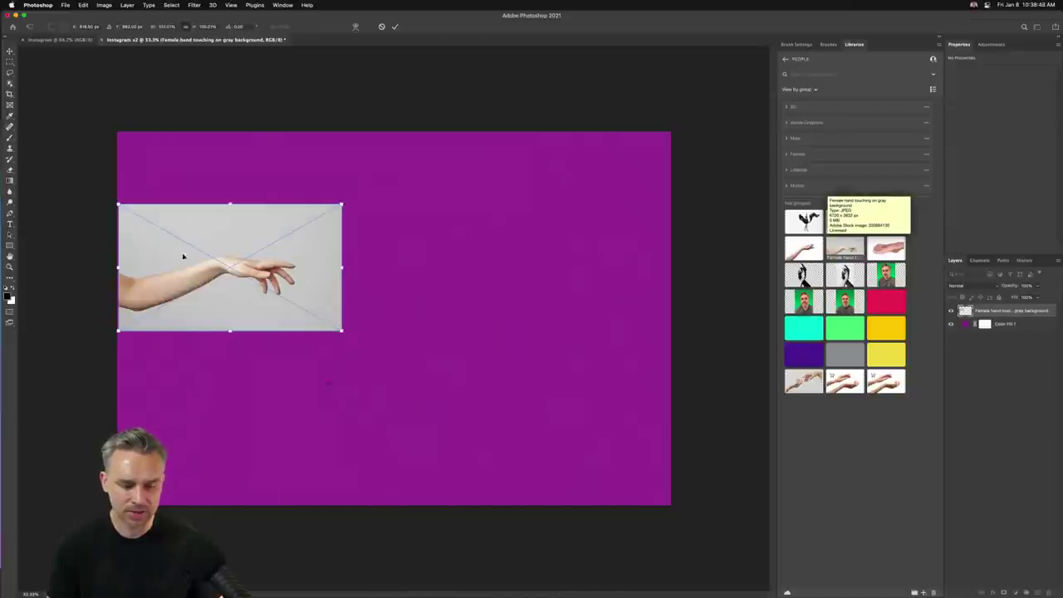
left_click_drag(183, 257, 353, 307)
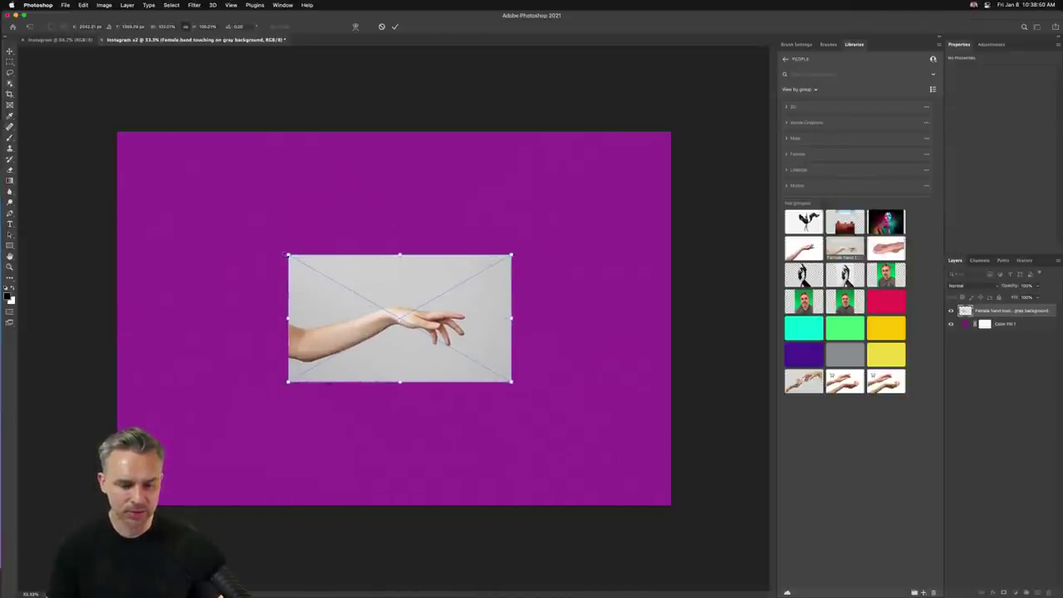
left_click_drag(288, 254, 117, 157)
left_click_drag(183, 240, 277, 290)
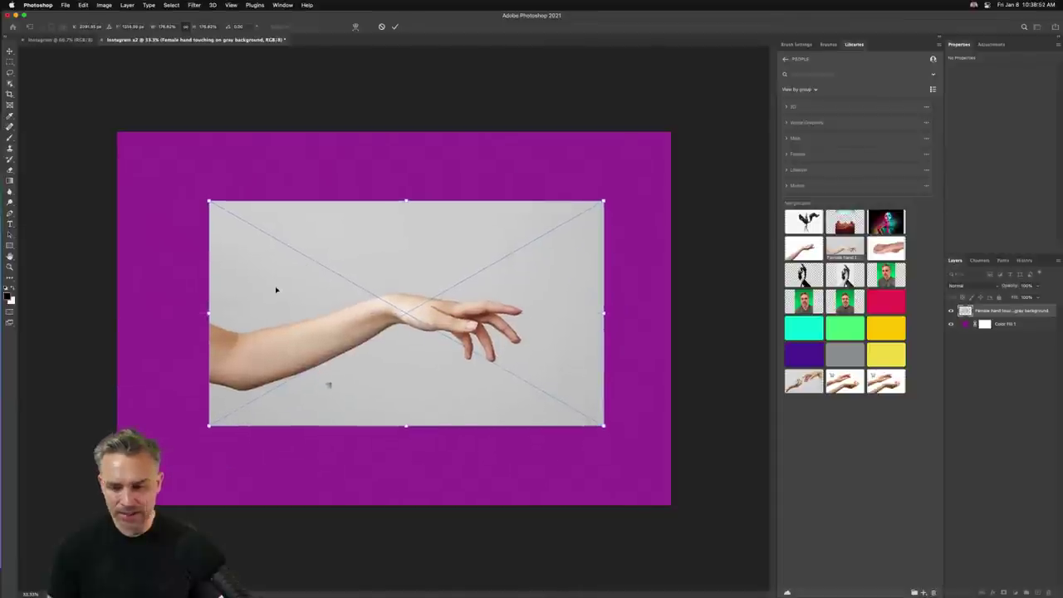
key("Return")
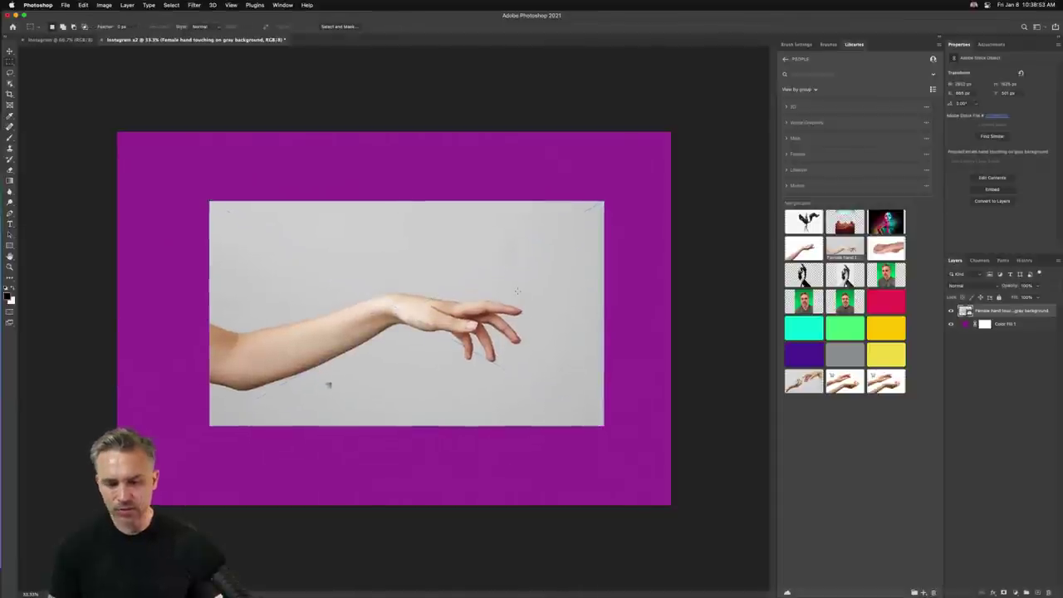
Rasterize the hand layer and remove its grey background with Quick Actions
right_click(1016, 311)
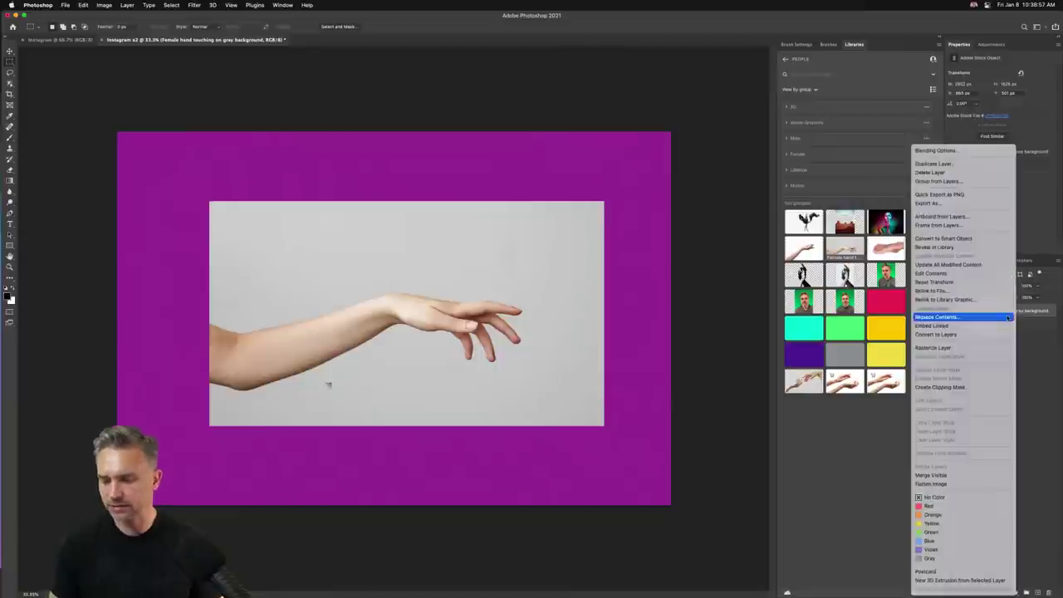
left_click(959, 348)
left_click(985, 177)
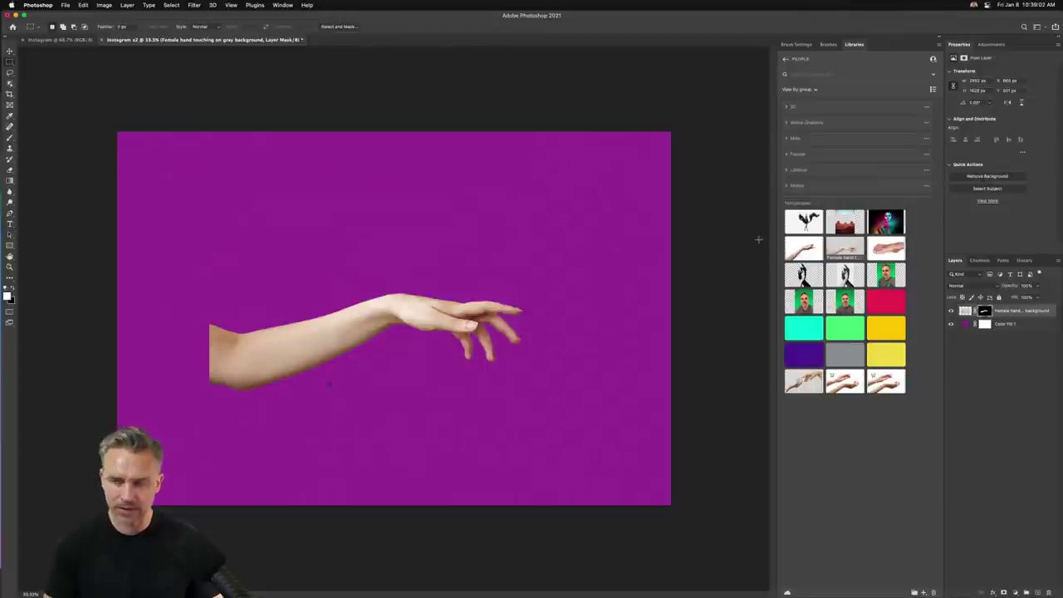
Rotate the canvas 90° counter-clockwise so the hand points up
left_click(99, 4)
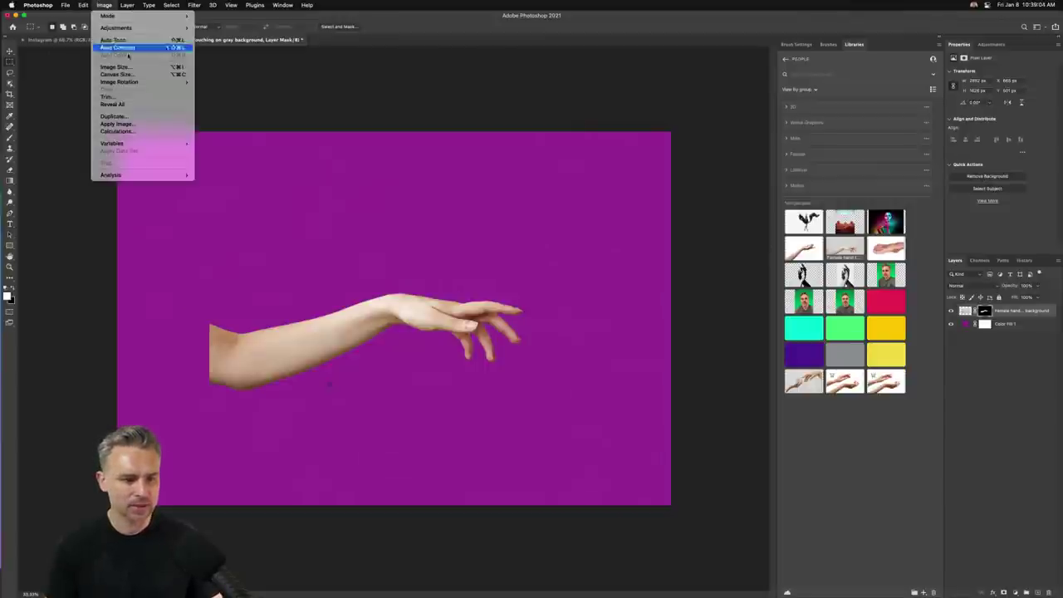
mouse_move(124, 83)
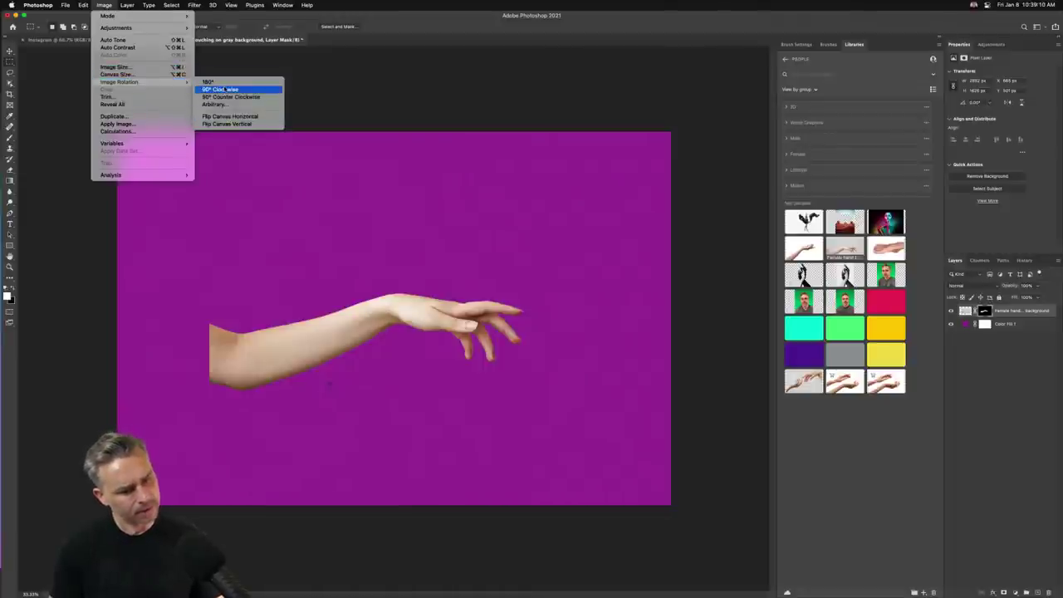
left_click(229, 96)
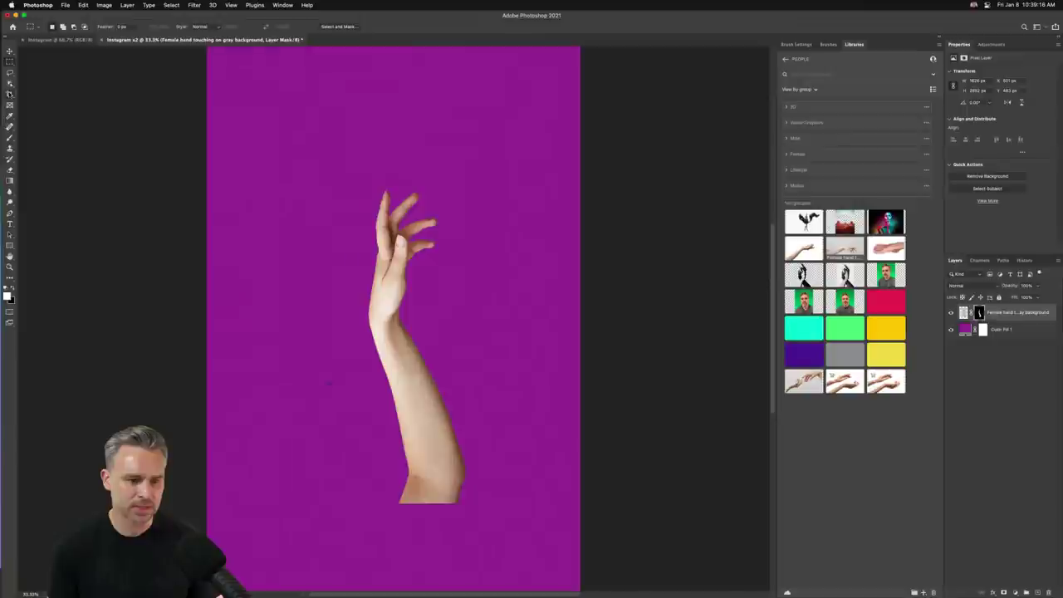
Crop off the top and bottom strips using a marquee selection and Image > Crop
key("super+minus")
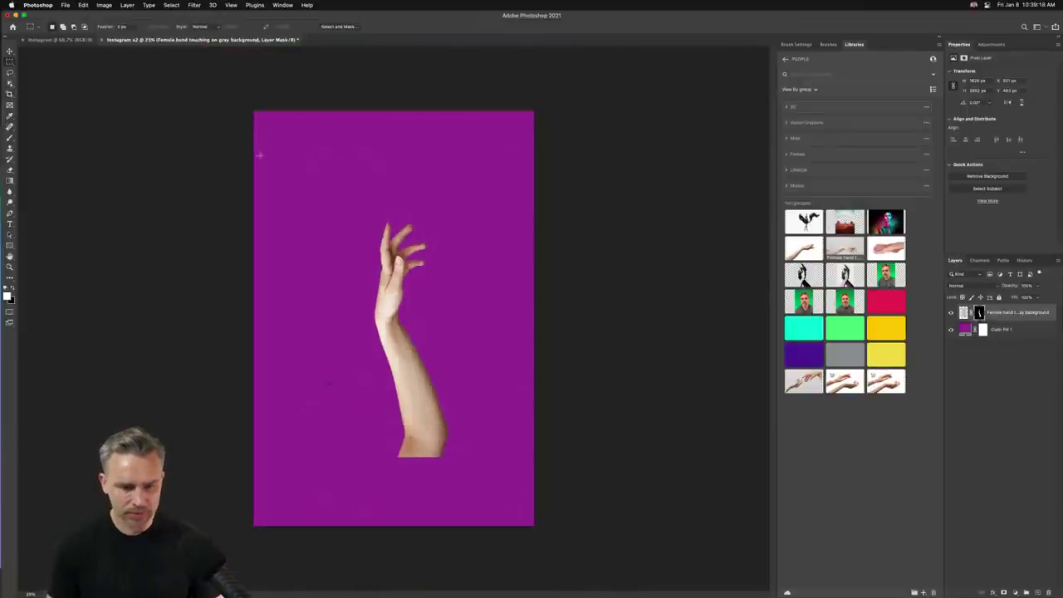
left_click_drag(251, 141, 594, 496)
left_click(104, 5)
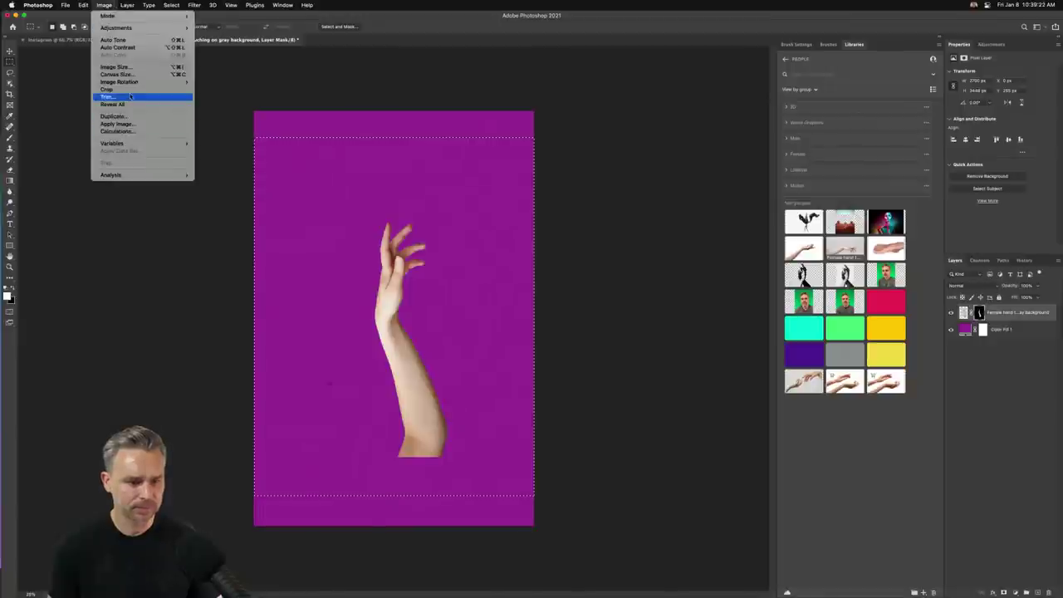
left_click(129, 90)
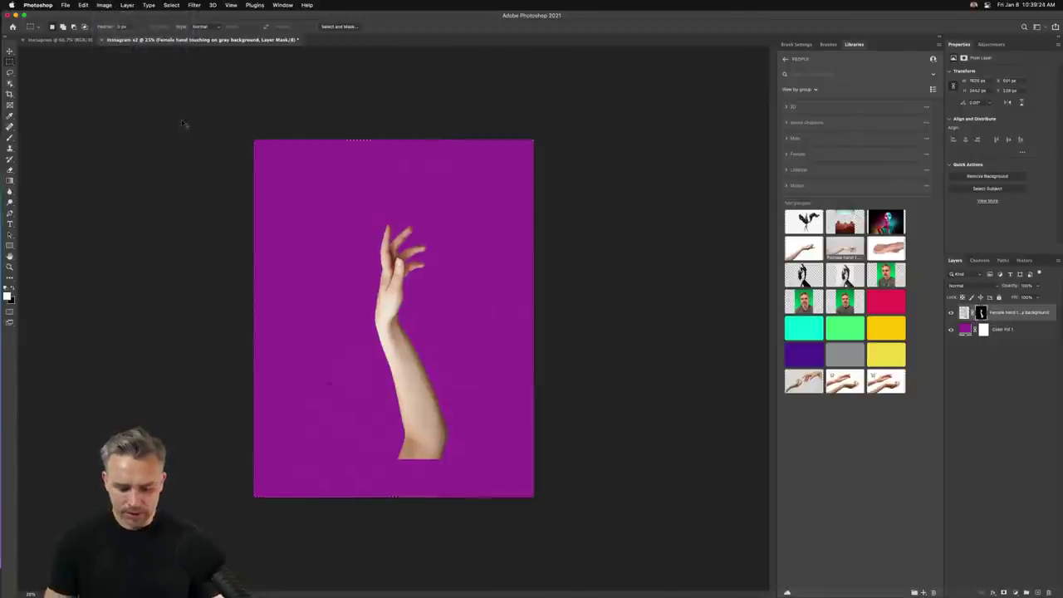
key("super+0")
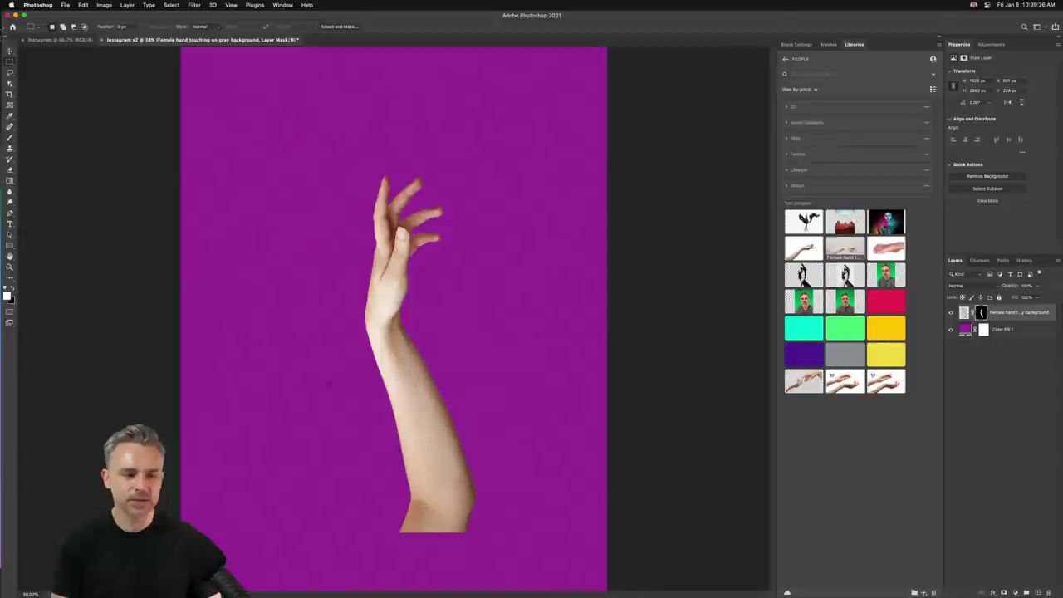
left_click(9, 51)
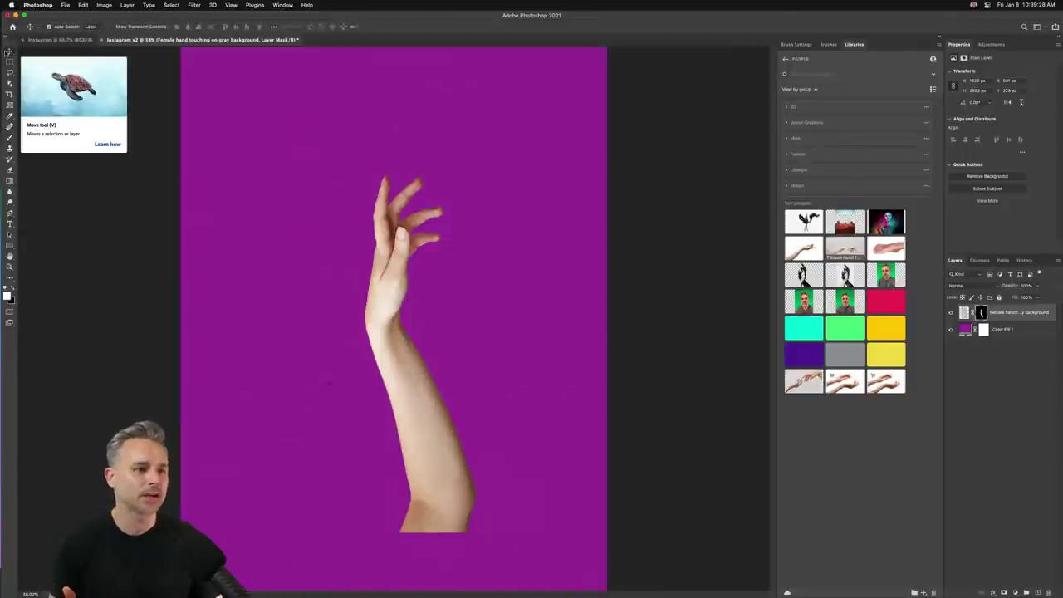
Select the hand layer and move the arm about 76 px down
left_click(1004, 330)
left_click(1009, 313)
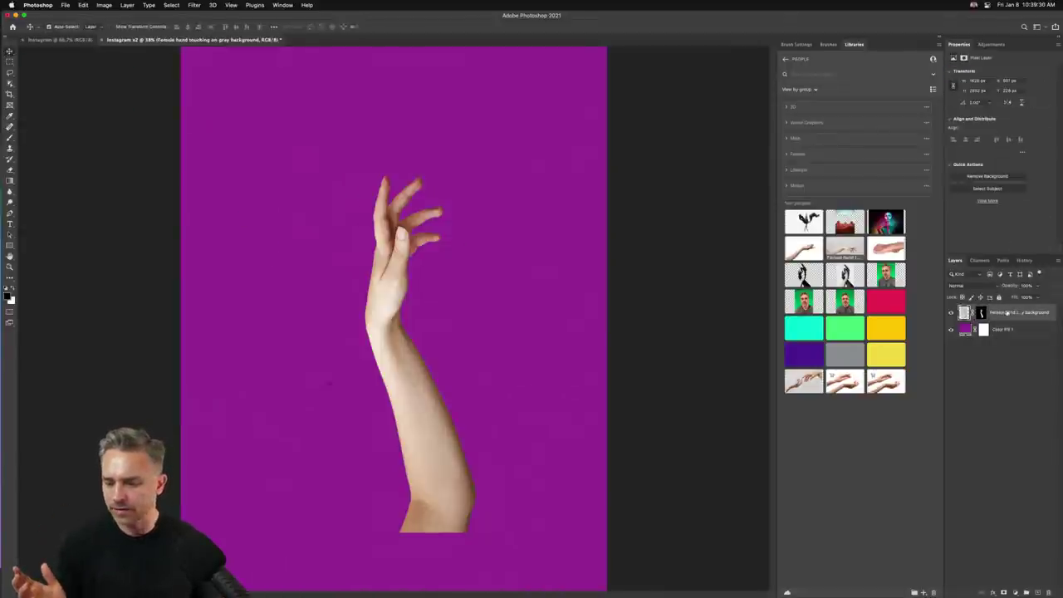
left_click(407, 218)
left_click_drag(398, 271, 401, 334)
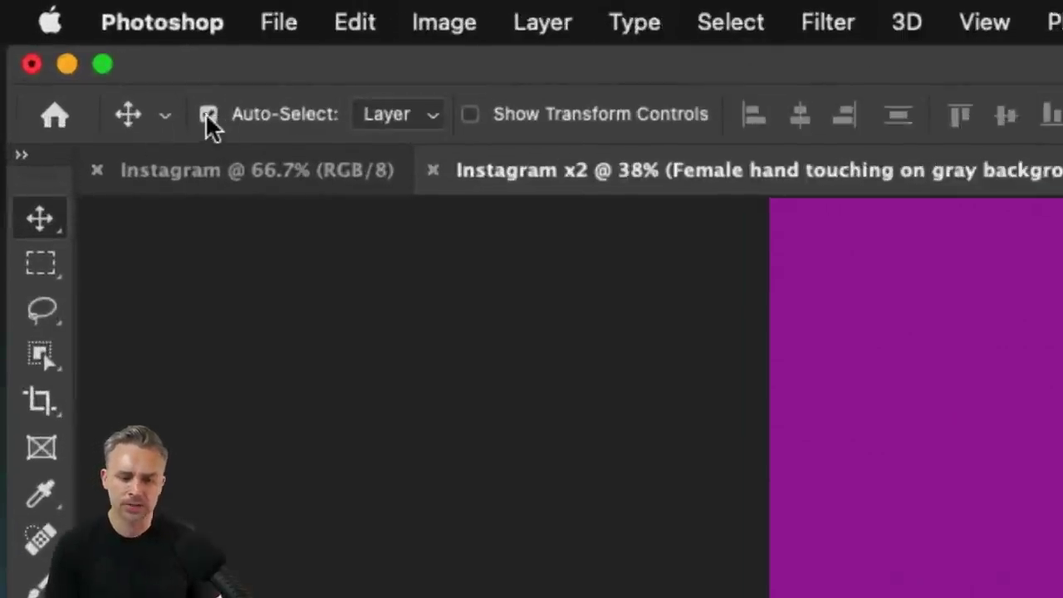
Turn off Auto-Select and nudge the arm up and left to settle its position
left_click(207, 116)
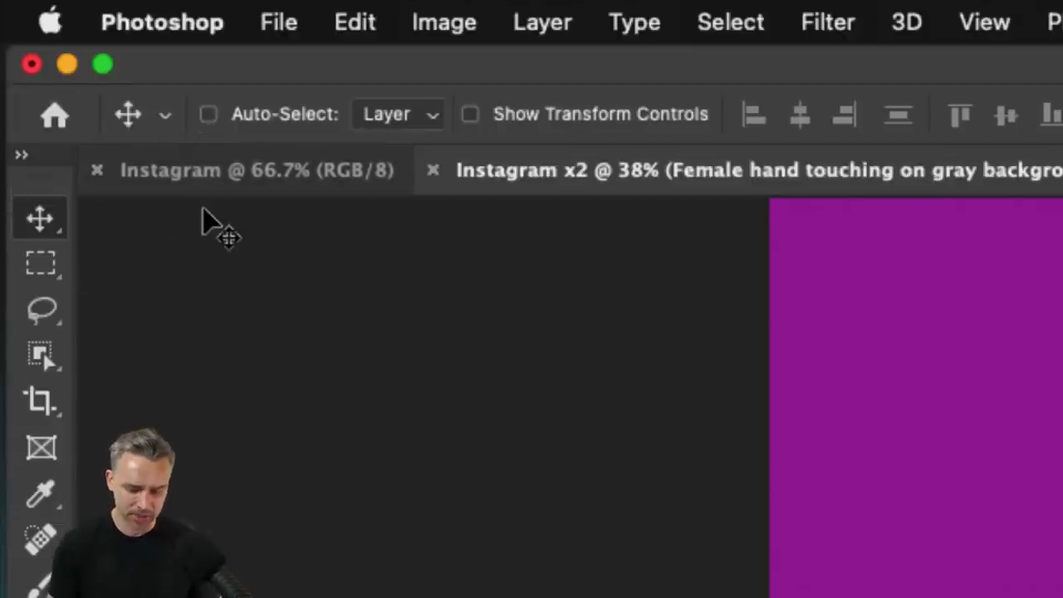
key("super")
key("super")
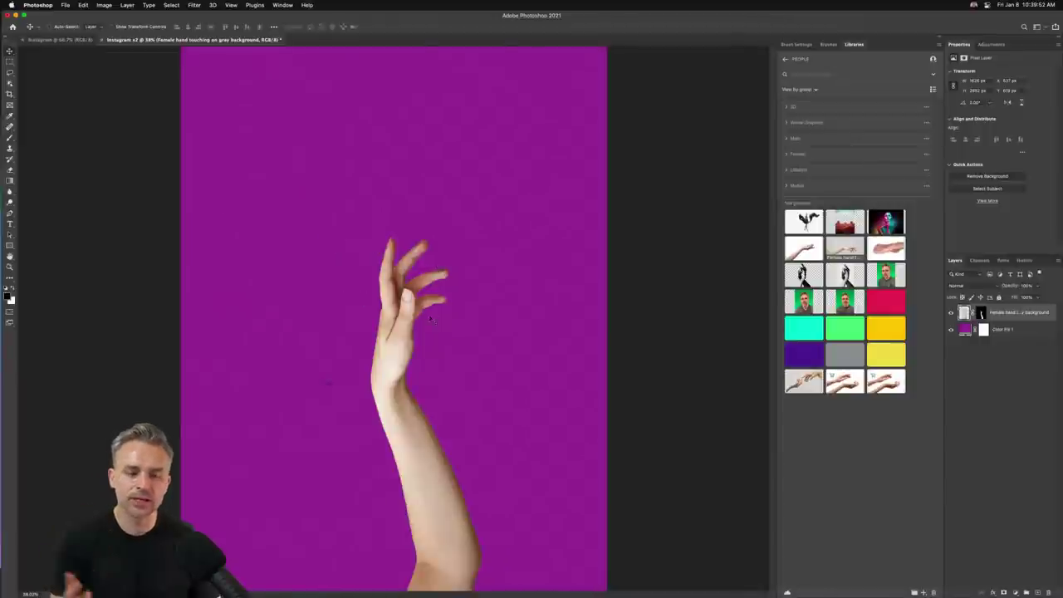
left_click_drag(403, 341, 382, 290)
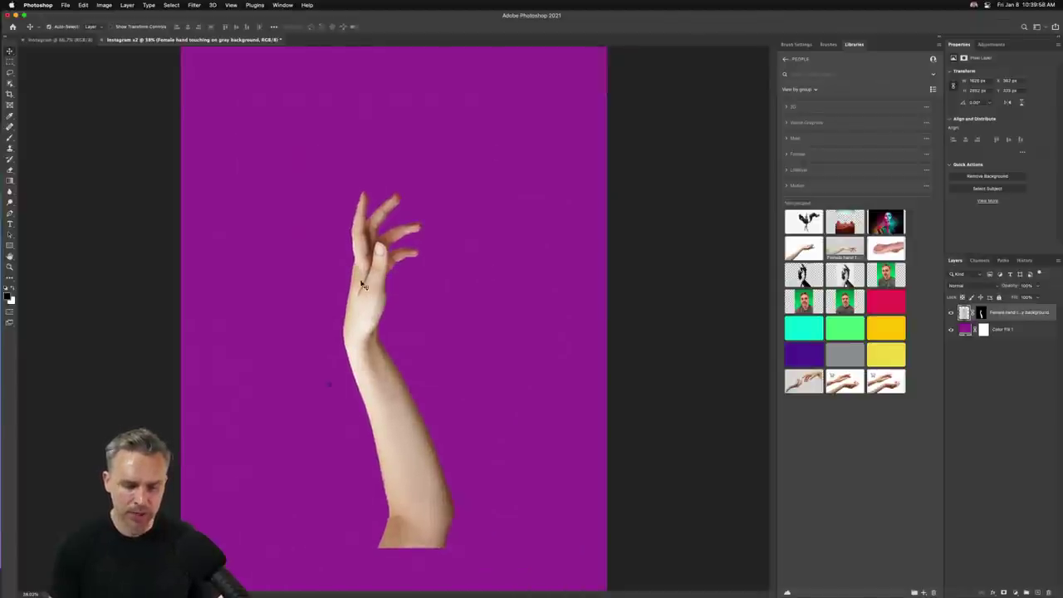
mouse_move(365, 314)
left_mouse_down()
mouse_move(345, 245)
mouse_move(365, 278)
mouse_move(361, 312)
mouse_move(367, 295)
left_mouse_up()
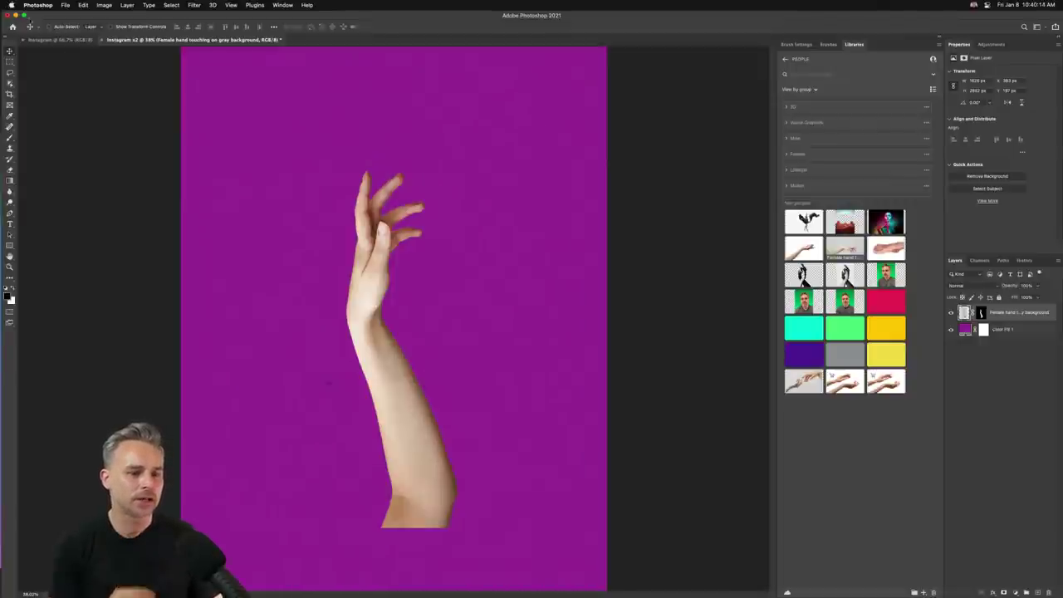
left_click(30, 5)
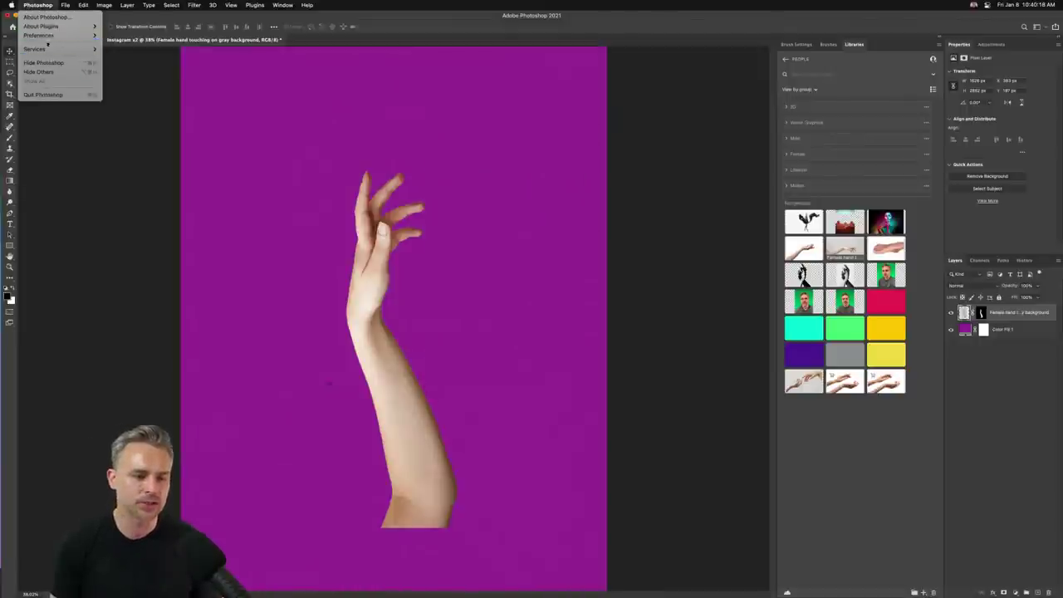
Open Photoshop > Preferences > General and move the dialog slightly upward
mouse_move(83, 35)
left_click(116, 35)
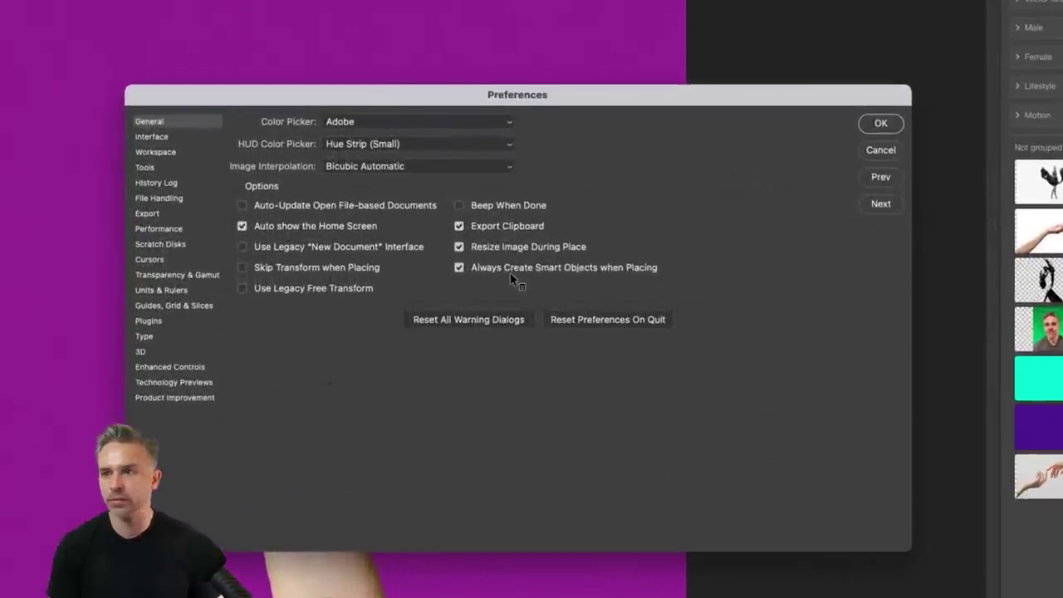
left_click_drag(609, 83, 608, 60)
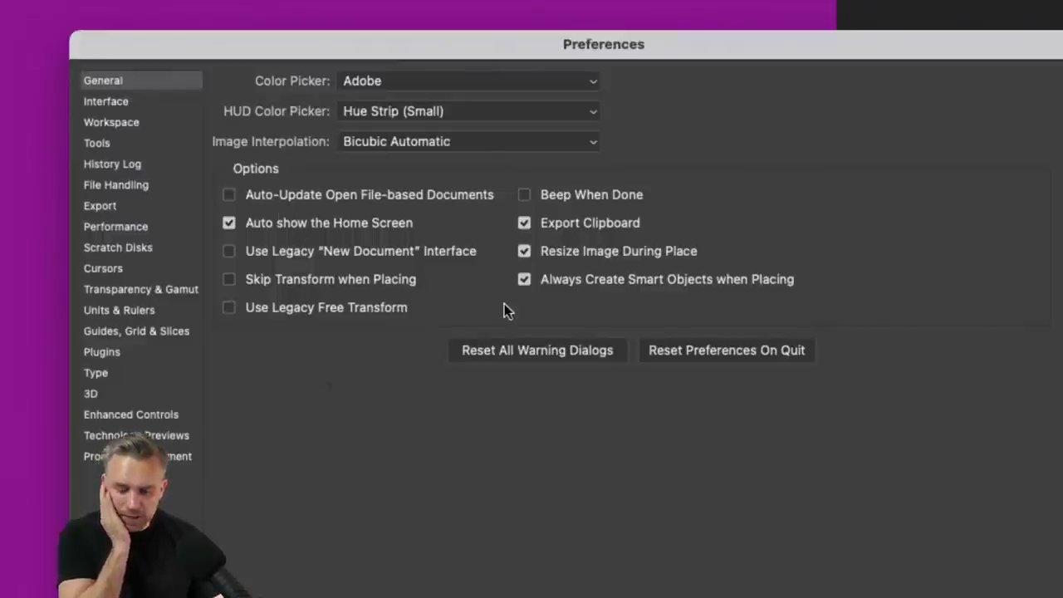
On the Interface page, turn on showing channels in colour, glancing at Workspace and back
left_click(124, 103)
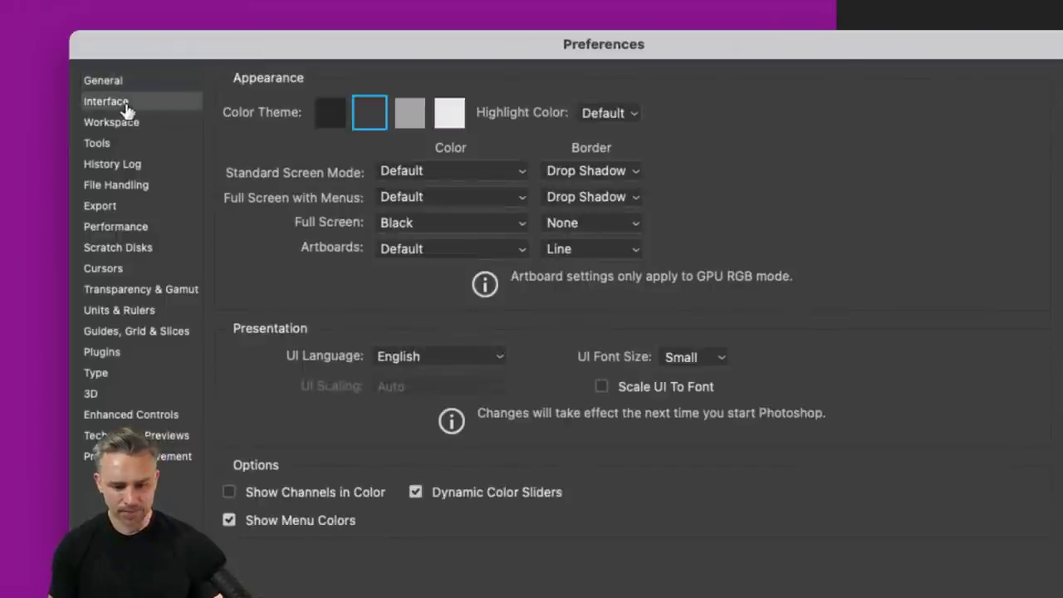
left_click(263, 498)
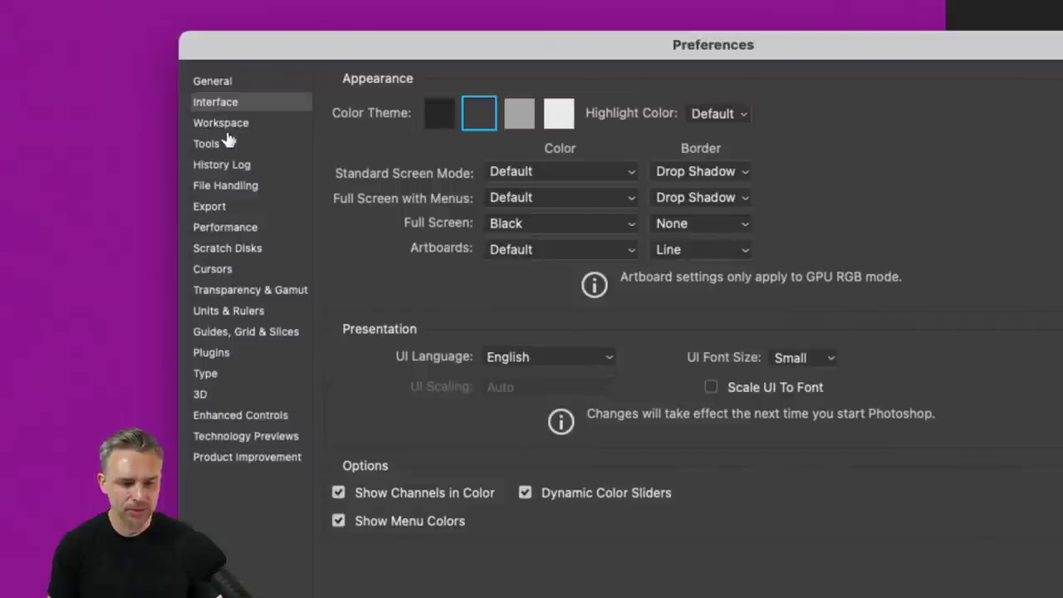
left_click(116, 122)
left_click(220, 102)
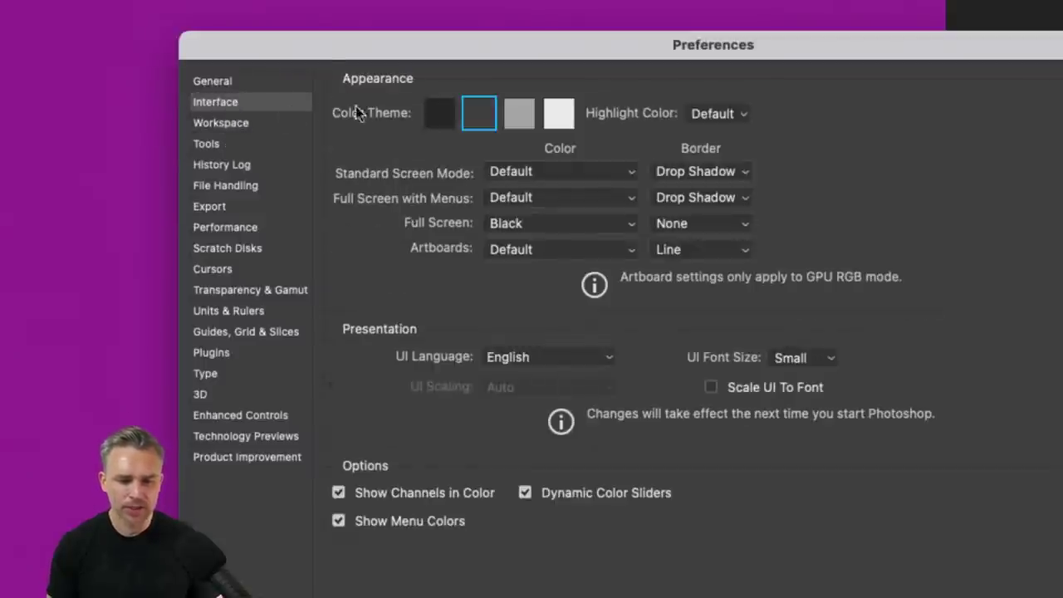
Cycle the colour theme swatches and their bread and coffee-cup images, comparing dark and lighter greys
left_click(510, 125)
left_click(482, 112)
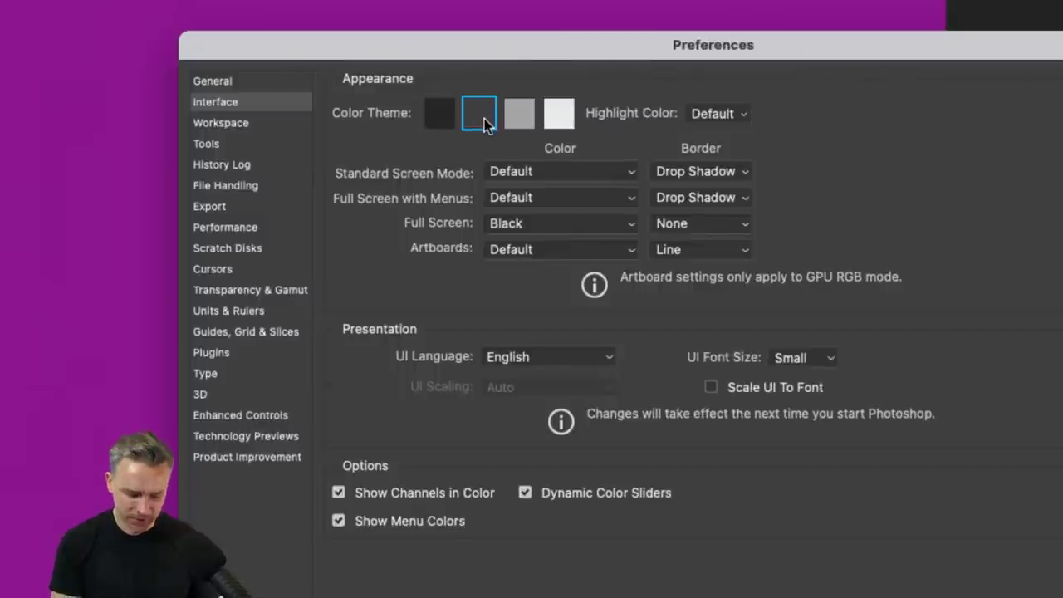
left_click(485, 123, "alt+shift+super")
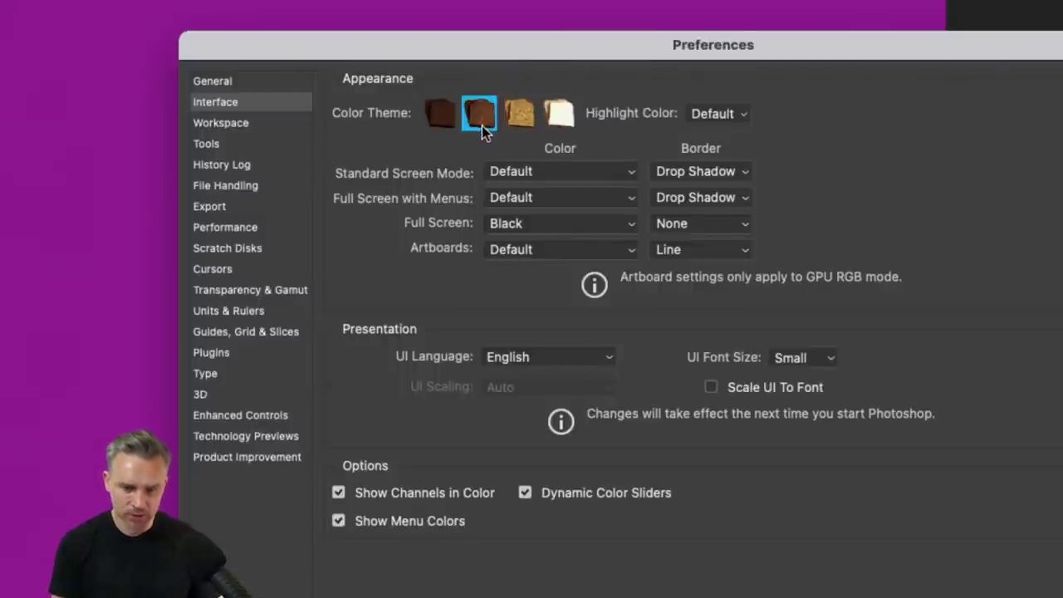
left_click(481, 125, "alt+shift+super")
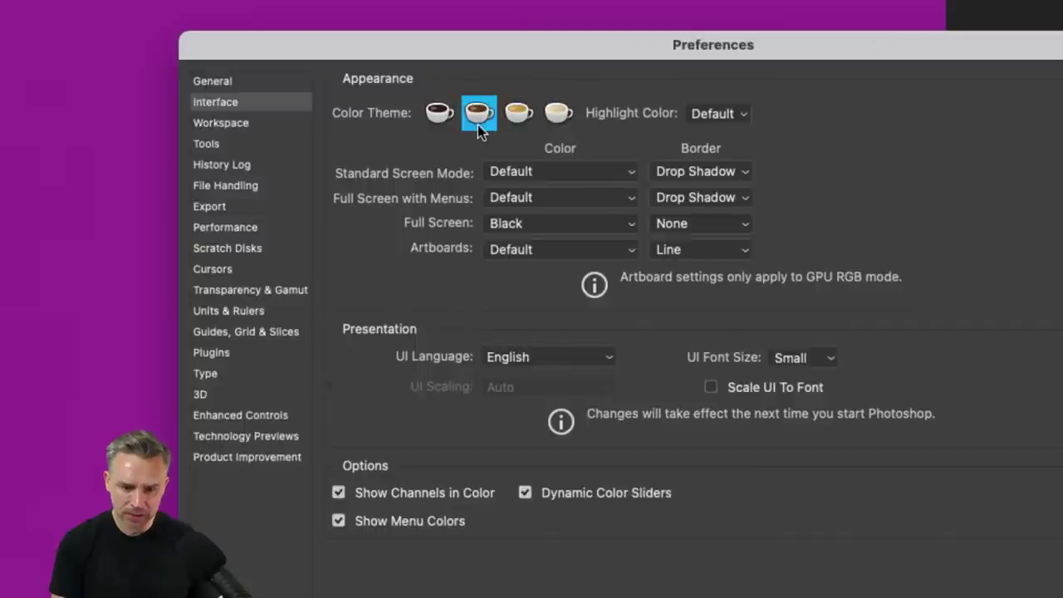
left_click(476, 123, "alt+shift+super")
left_click(480, 126, "alt+shift+super")
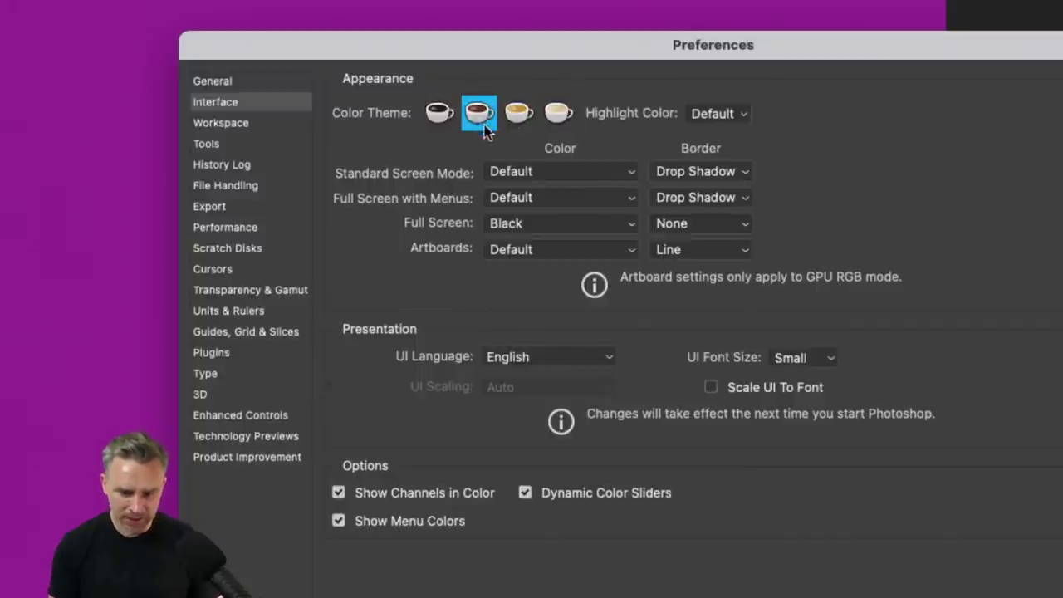
left_click(513, 120, "alt+shift+super")
left_click(513, 121, "alt+shift+super")
left_click(480, 117, "alt+shift+super")
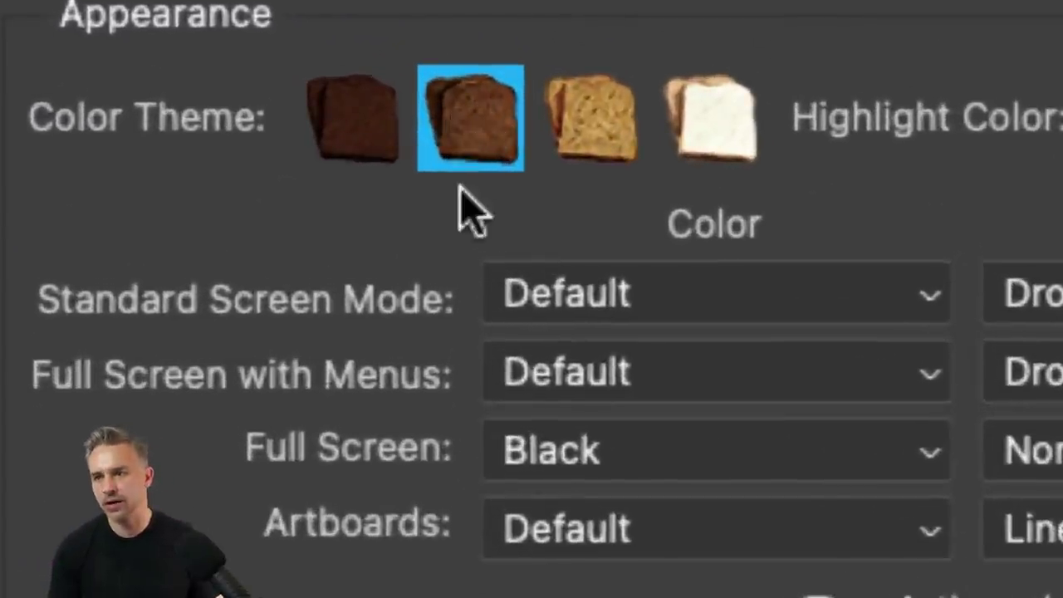
left_click(461, 140, "alt+shift+super")
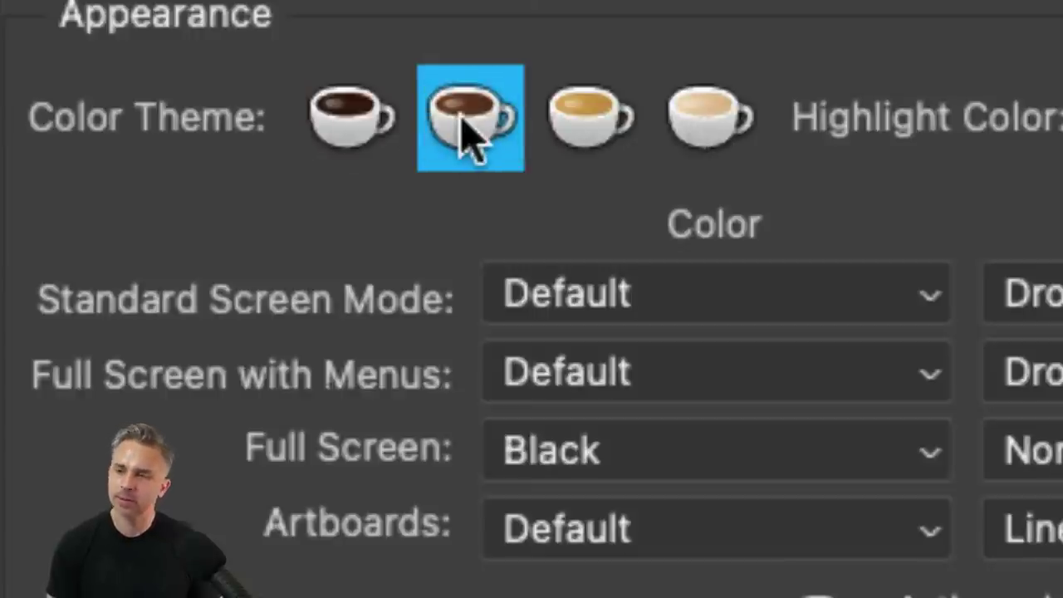
Try the lightest, darkest and medium-light themes, then settle on the second-darkest (dark gray) theme
left_click(676, 155)
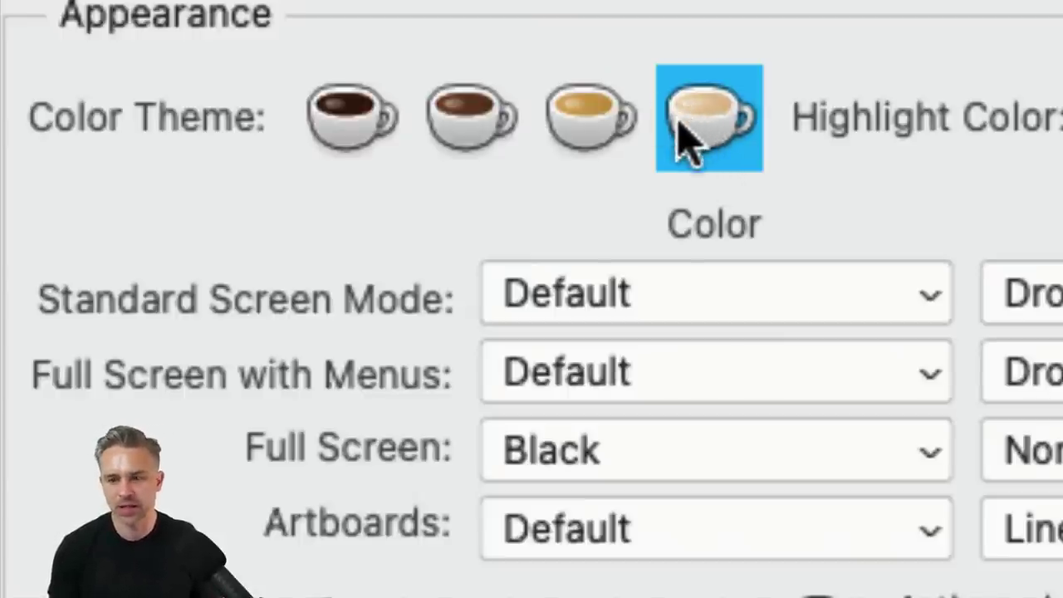
left_click(351, 133)
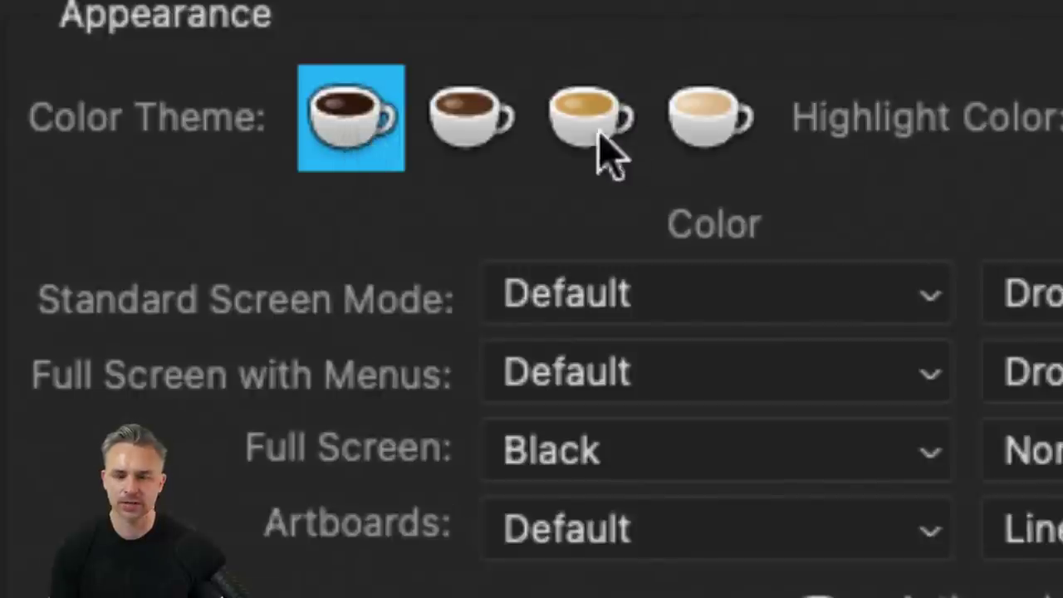
left_click(719, 143)
left_click(619, 143)
left_click(438, 132)
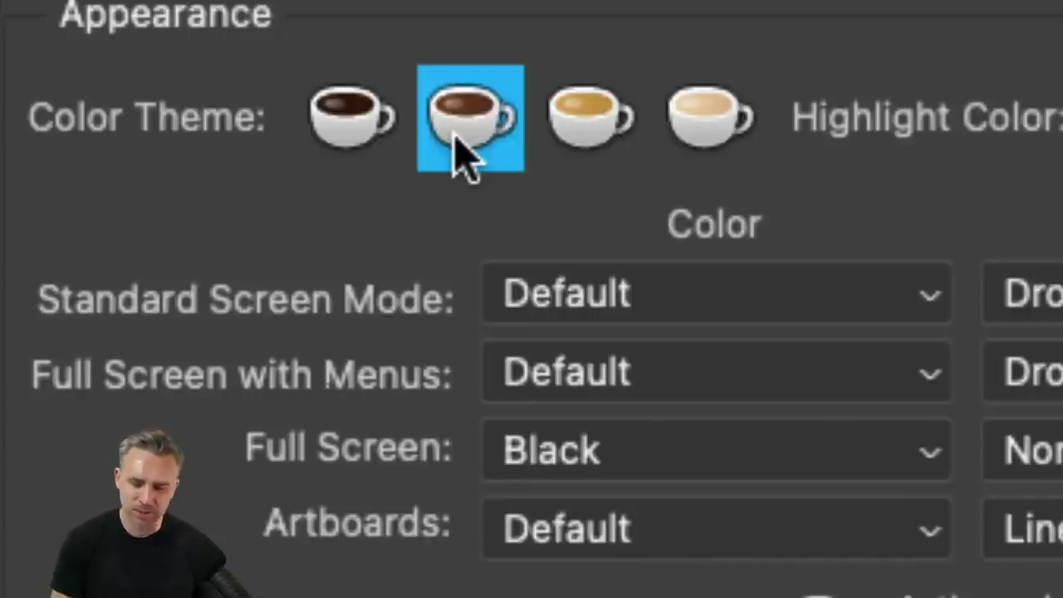
left_click(451, 133)
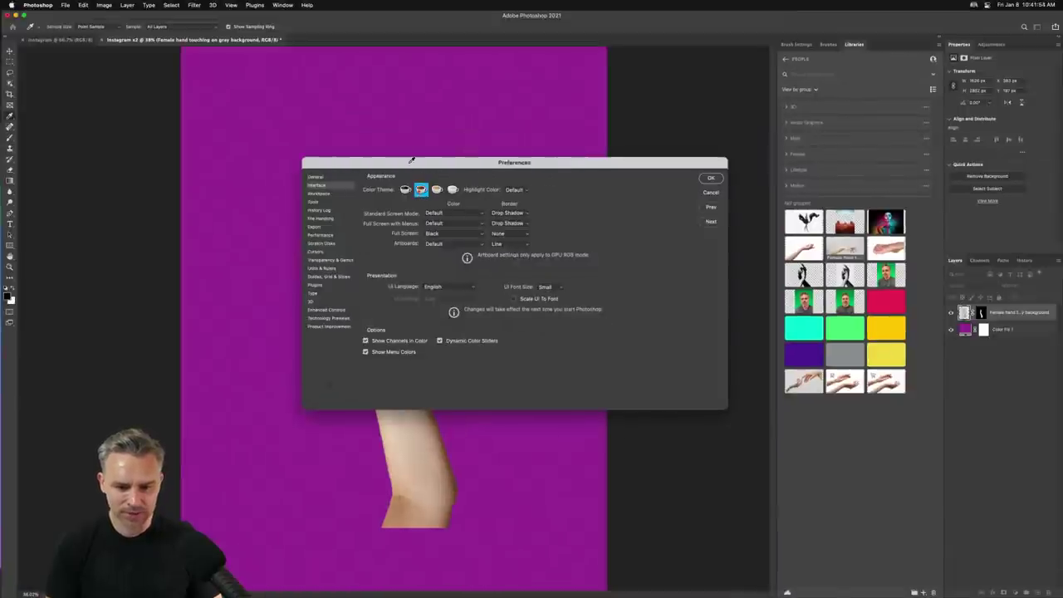
Close Preferences to apply the dark gray theme, then reopen Preferences on the General page
key("Return")
key("v")
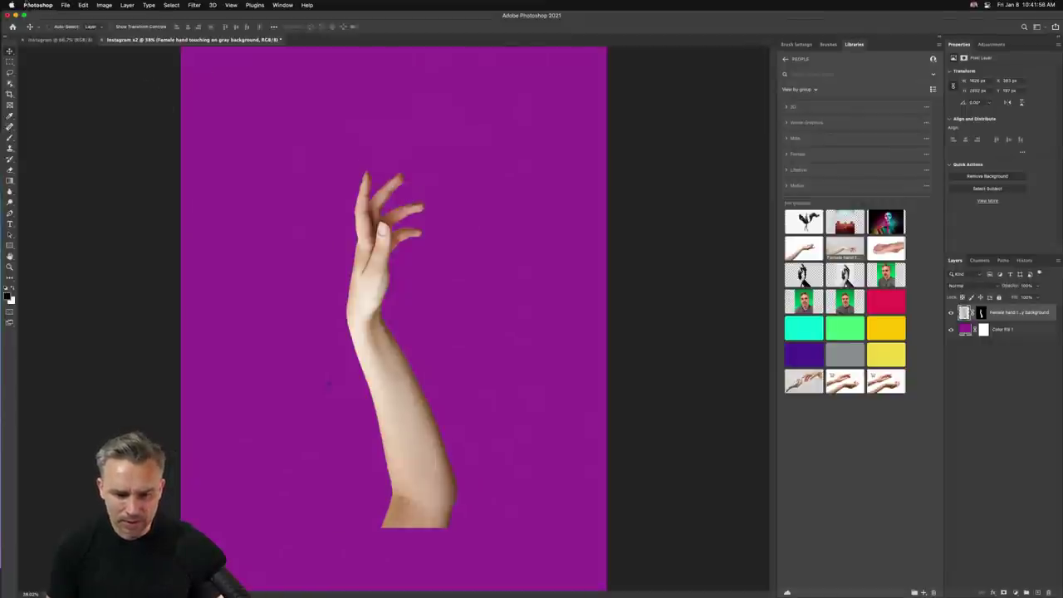
left_click(38, 5)
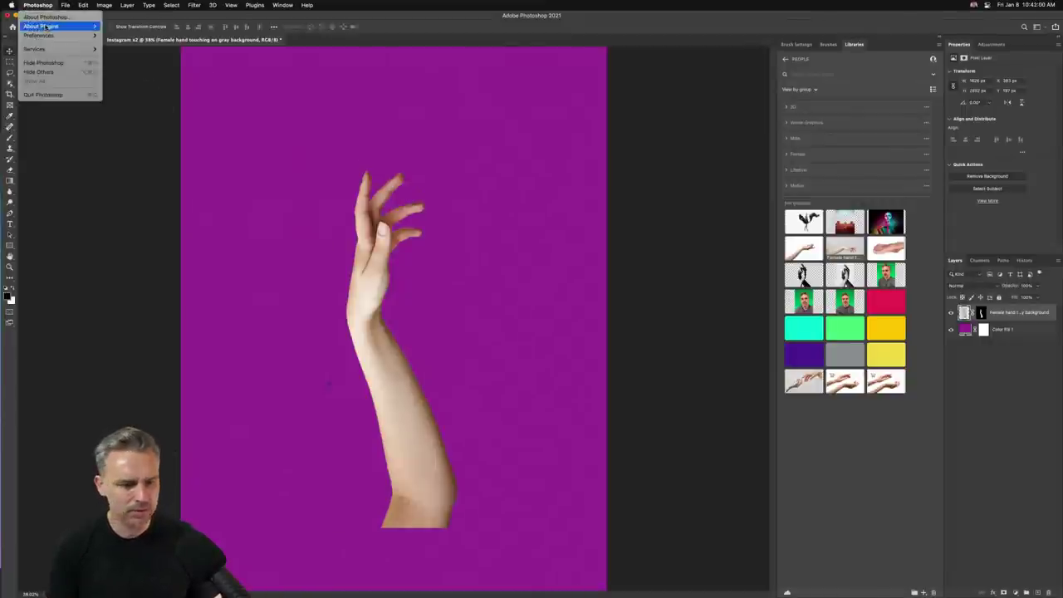
mouse_move(58, 34)
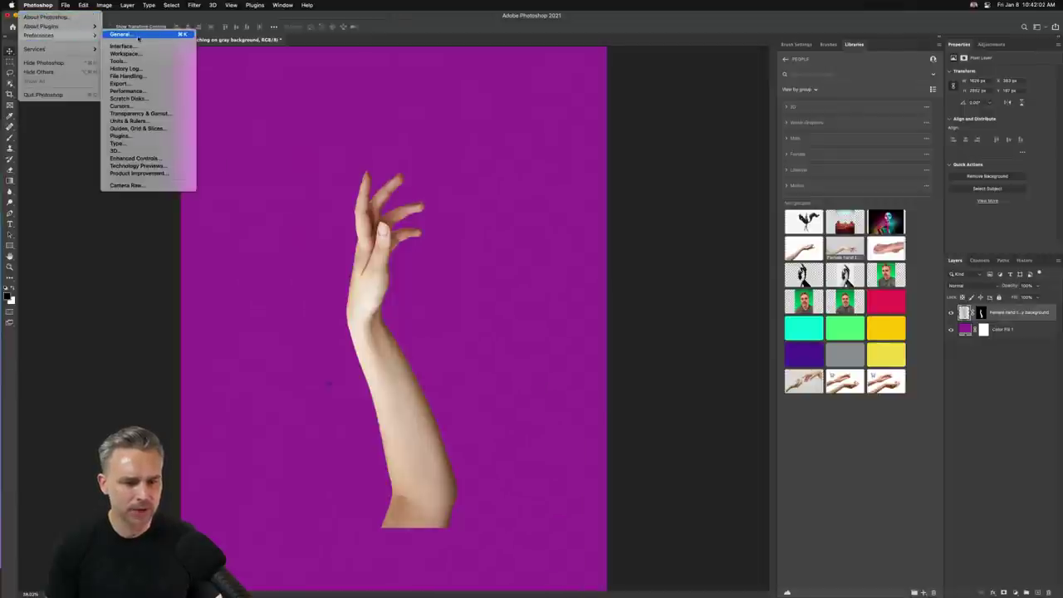
left_click(138, 35)
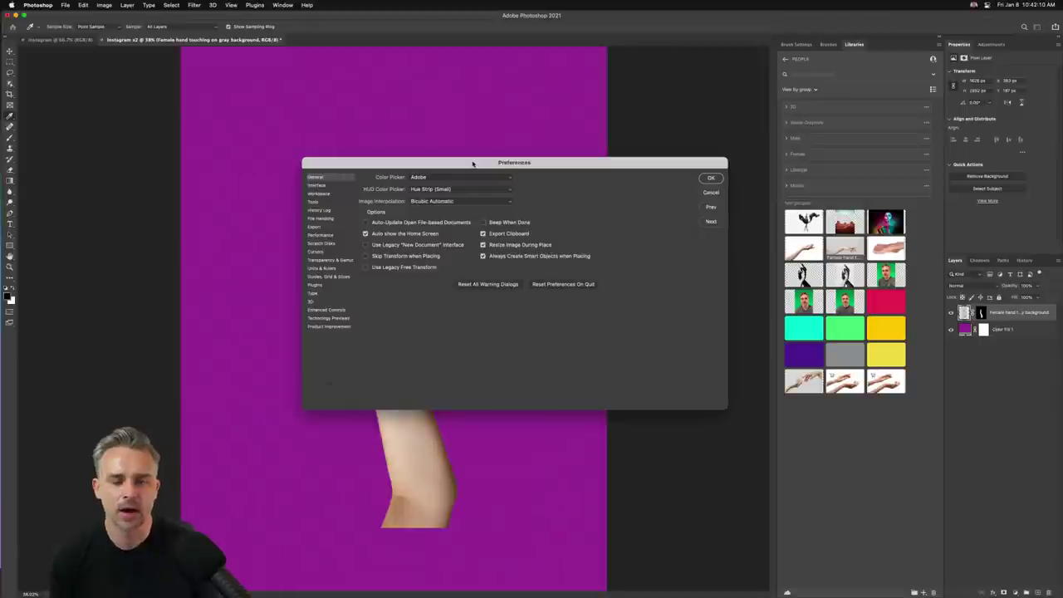
Nudge the Preferences dialog up, and briefly open and dismiss the Pro Mouse options
left_click_drag(472, 163, 474, 159)
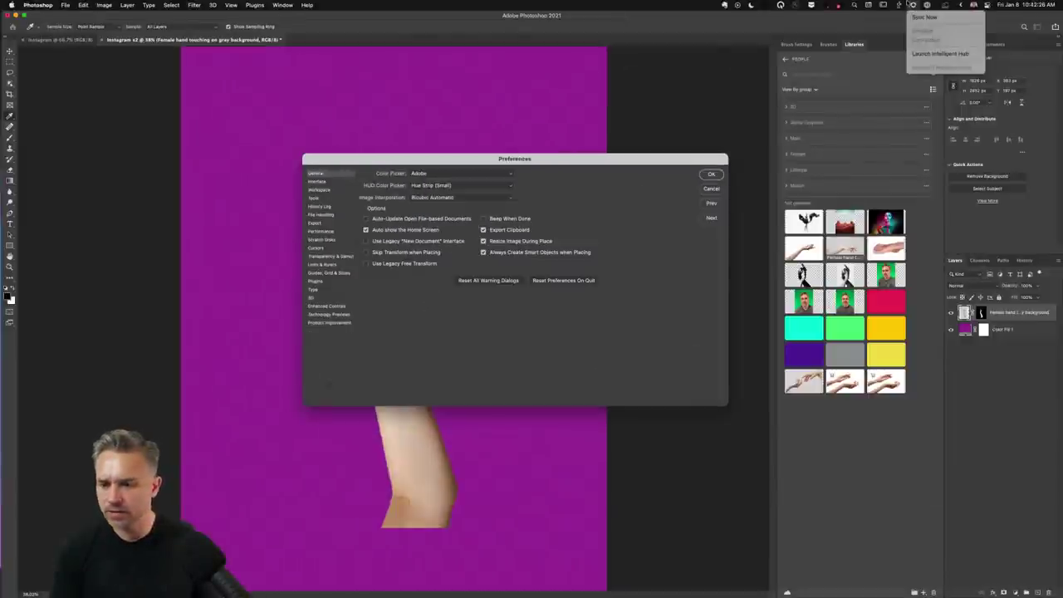
left_click(779, 5)
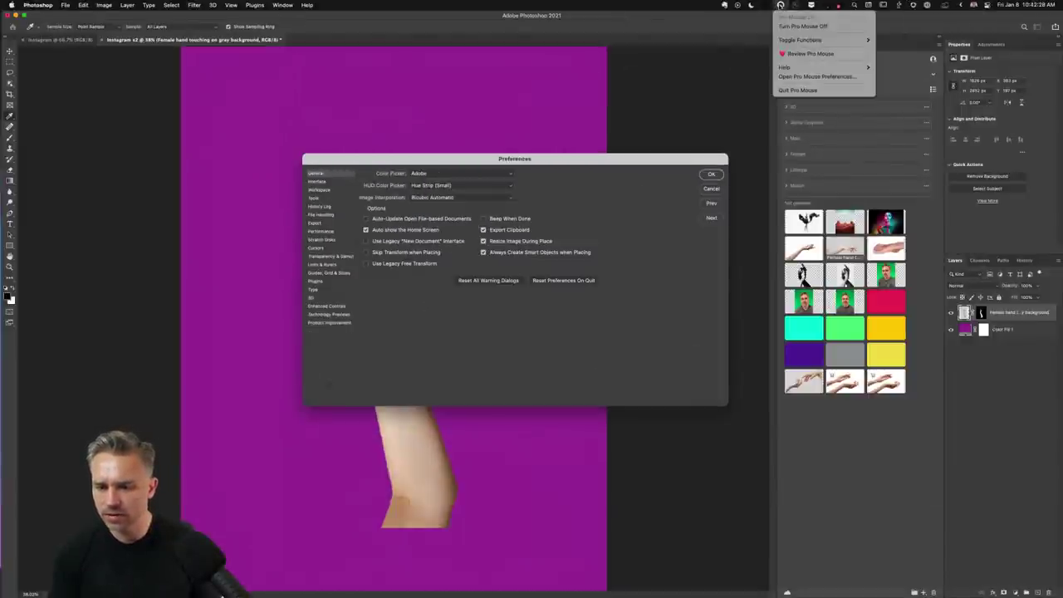
left_click(647, 3)
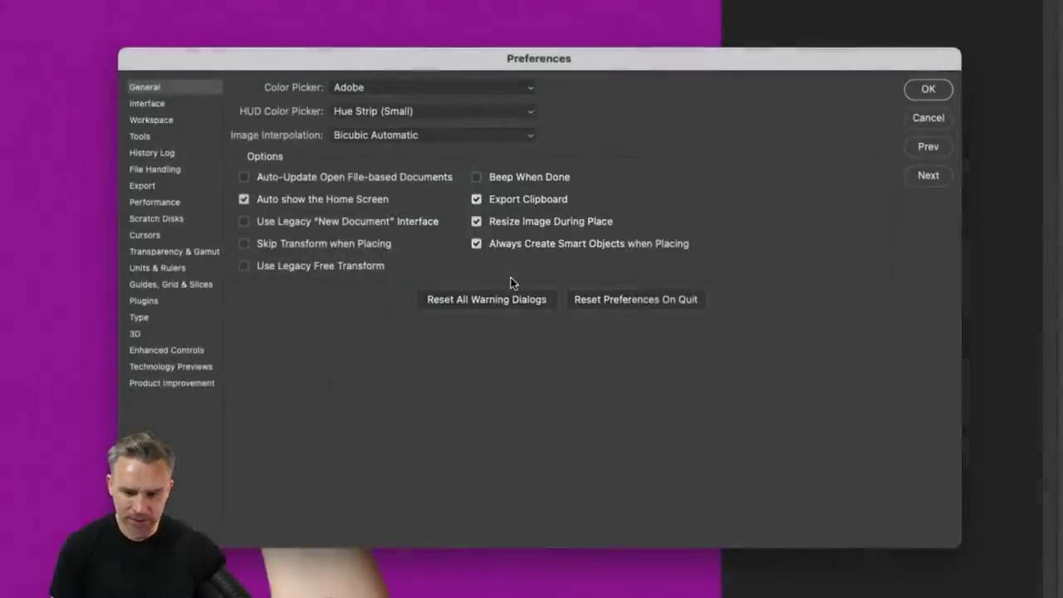
Hold Option to reveal Reset, and annotate the Reset All Warning Dialogs option
key("alt")
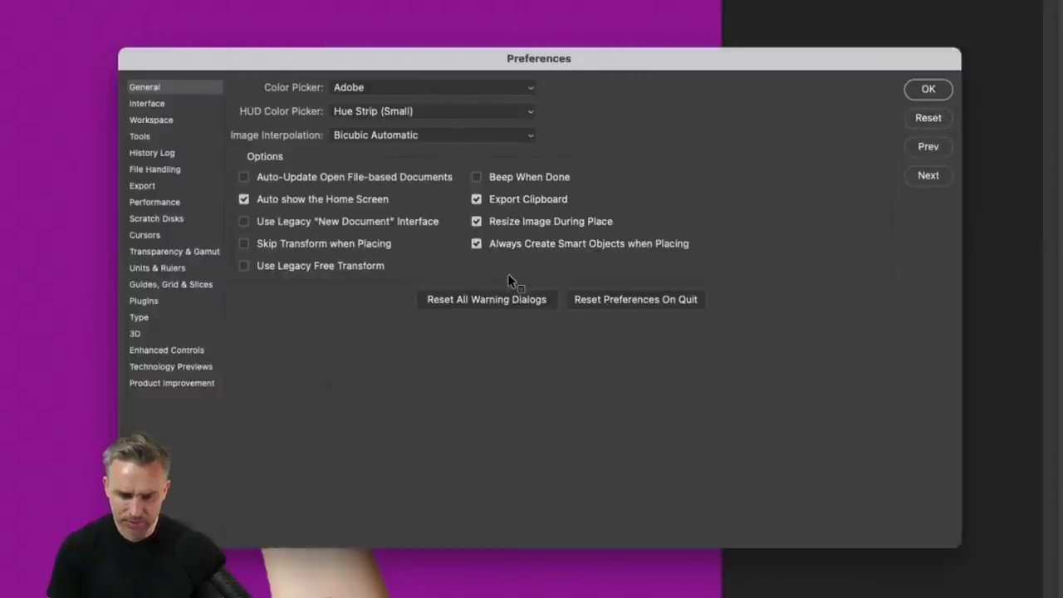
key("alt")
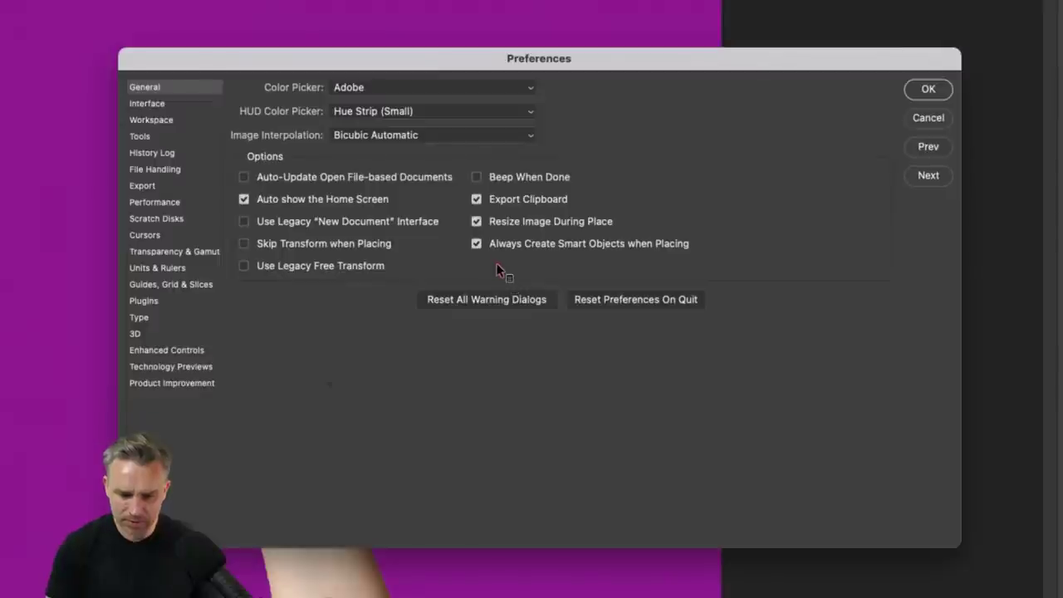
mouse_move(498, 270)
left_mouse_down()
mouse_move(412, 295)
mouse_move(420, 352)
mouse_move(471, 401)
left_mouse_up()
mouse_move(484, 469)
left_mouse_down()
mouse_move(579, 334)
mouse_move(585, 288)
mouse_move(551, 268)
mouse_move(505, 280)
left_mouse_up()
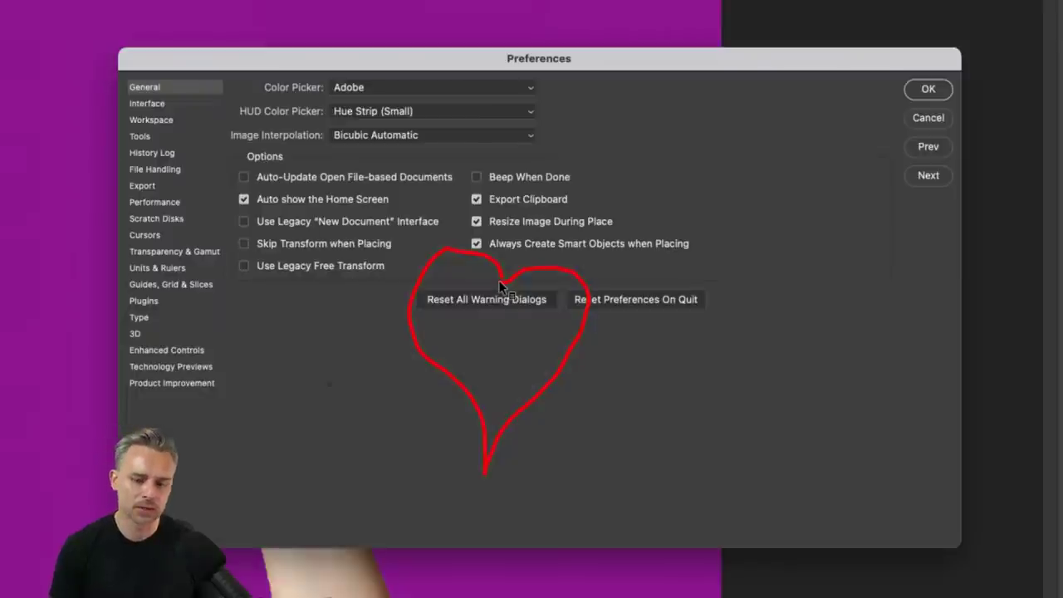
mouse_move(498, 279)
left_mouse_down()
mouse_move(406, 319)
mouse_move(432, 277)
left_mouse_up()
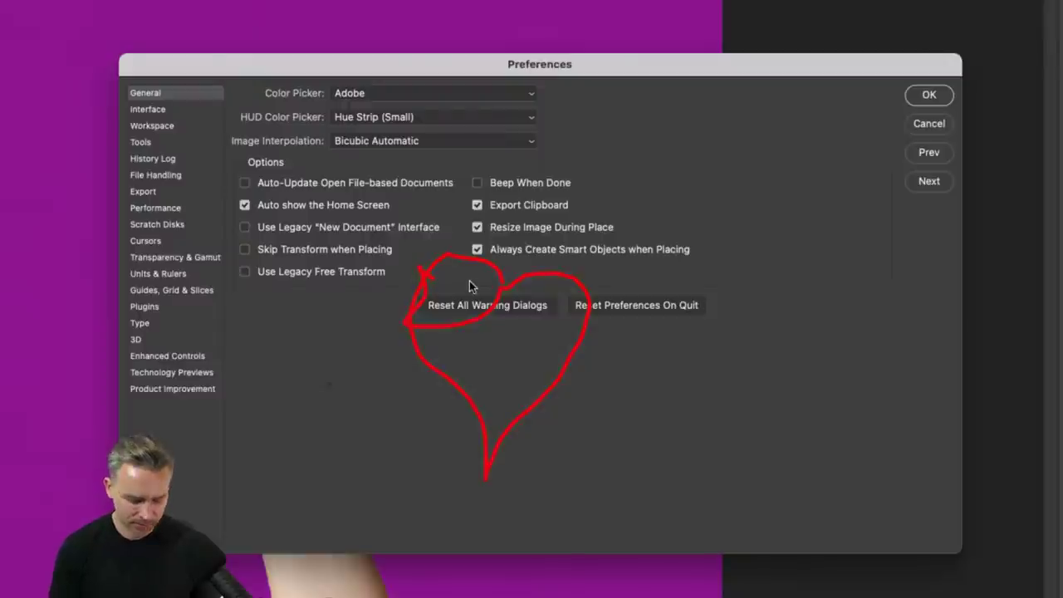
View Interface, Workspace and Tools pages, switching Show Tooltips off and back on
left_click(140, 111)
left_click(143, 127)
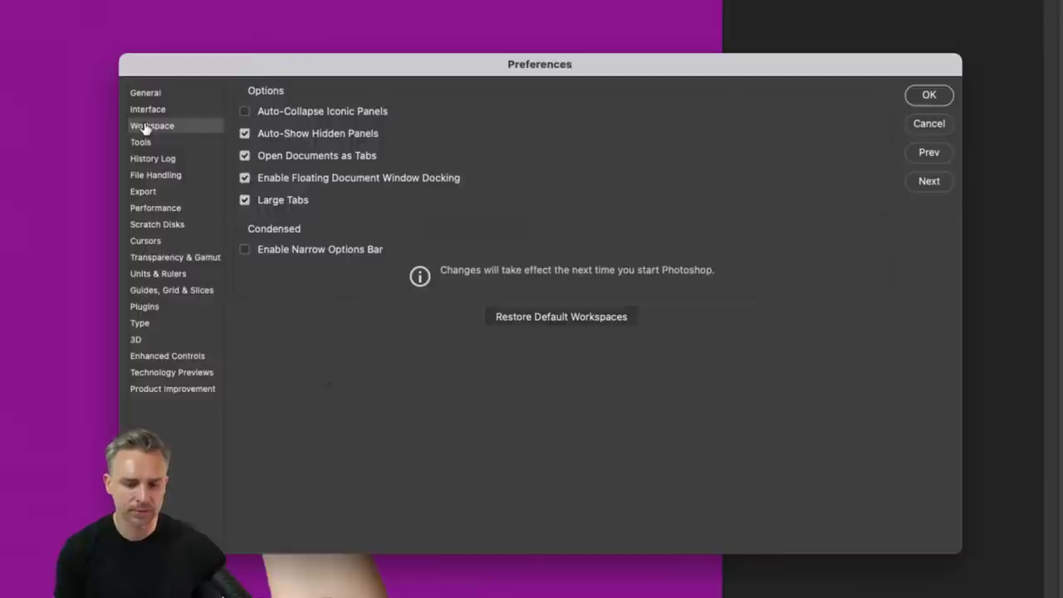
left_click(143, 143)
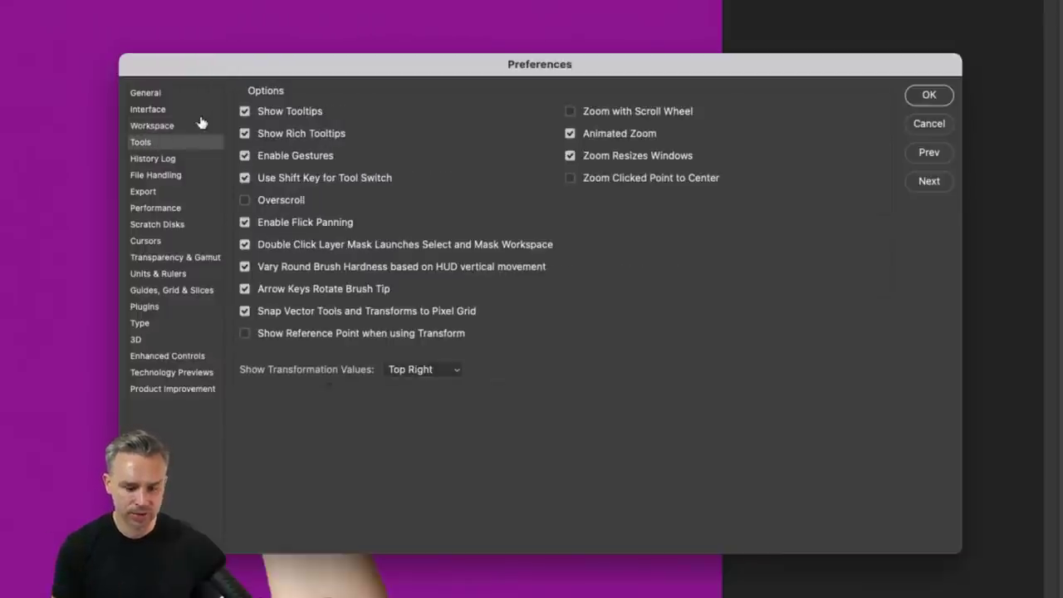
left_click(244, 110)
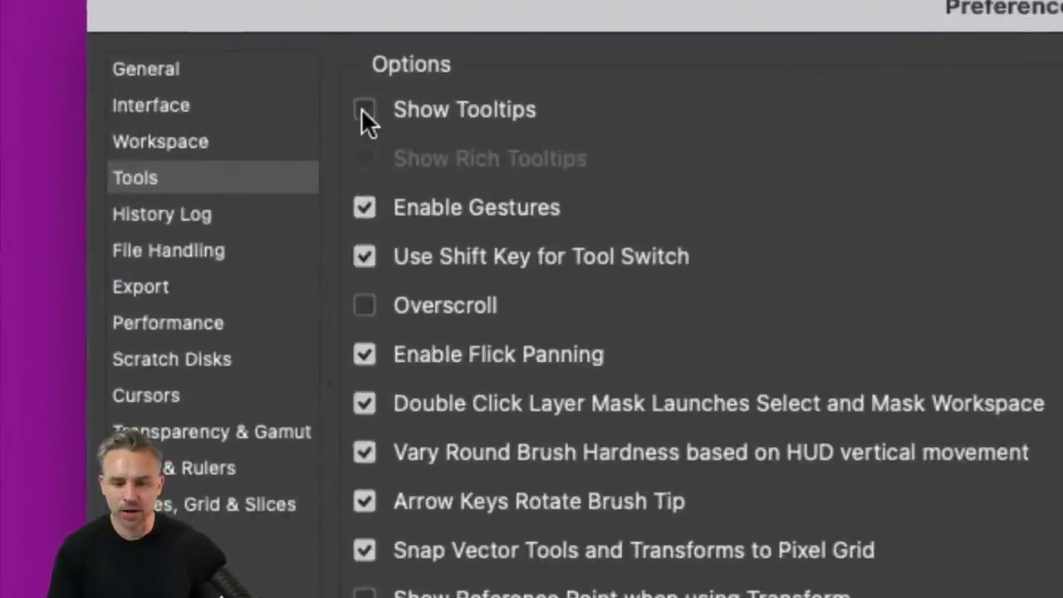
left_click(363, 111)
left_click(358, 158)
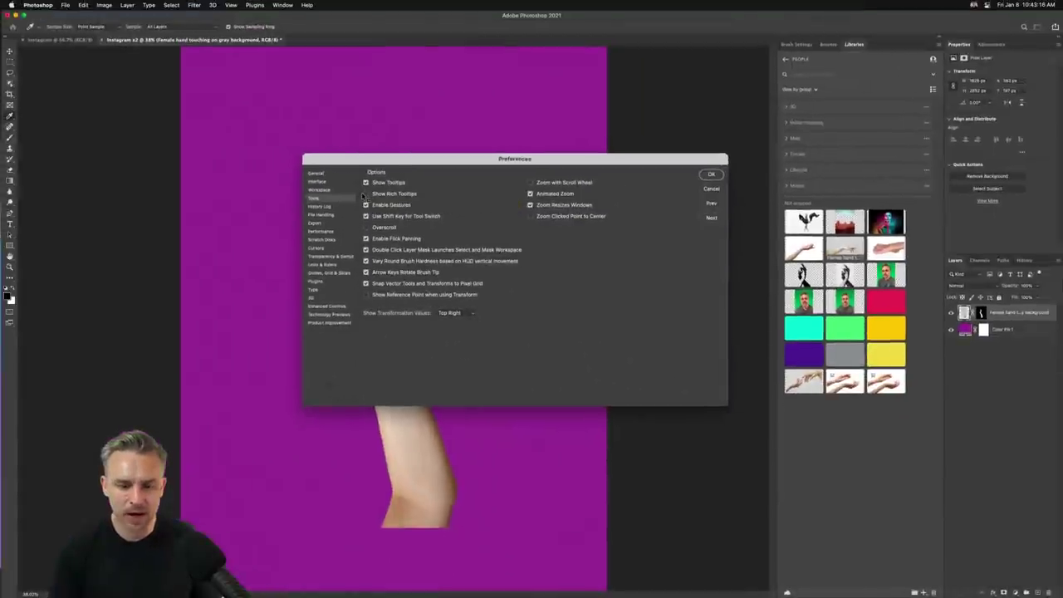
Look over History Log and File Handling preferences, then click OK to close Preferences
left_click(308, 207)
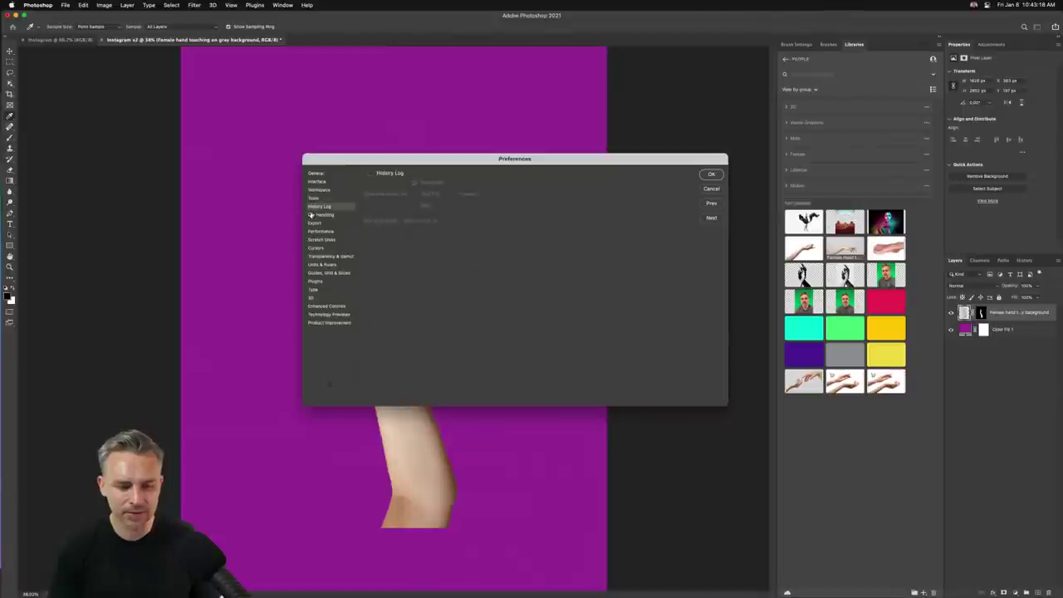
left_click(315, 216)
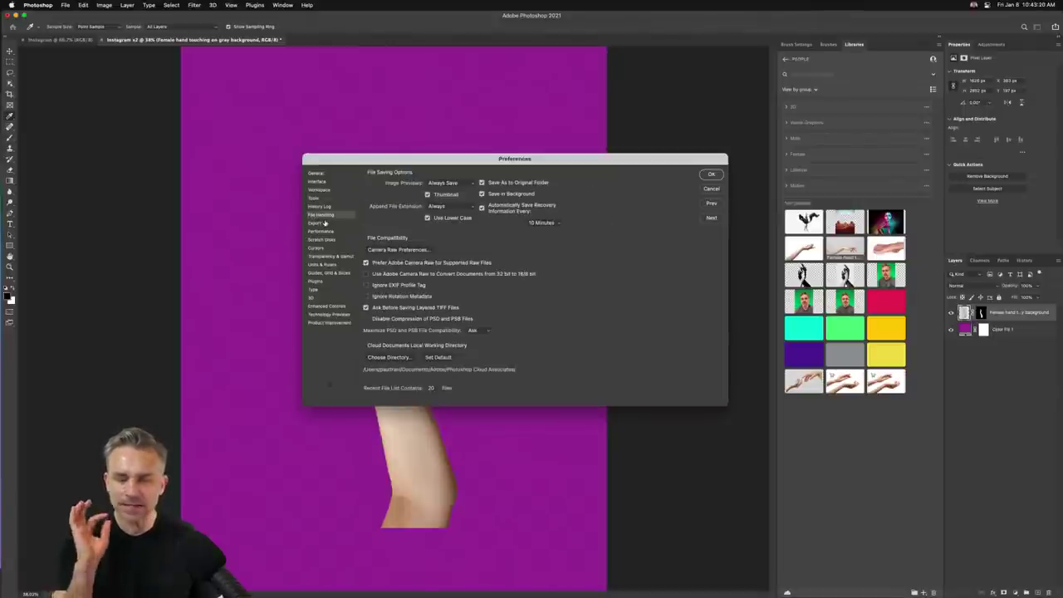
left_click(717, 175)
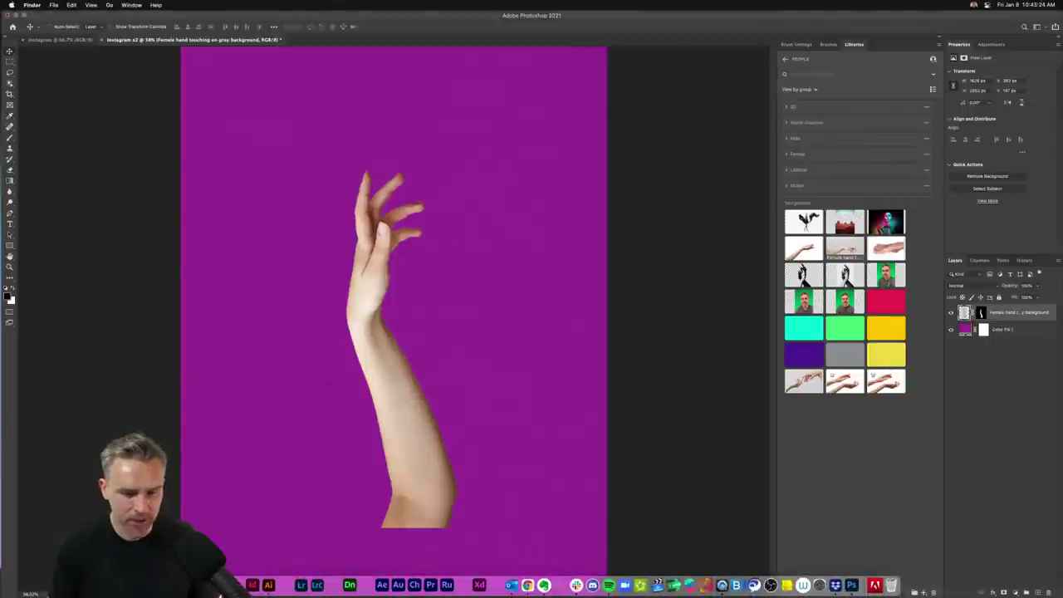
Browse to Dropbox (Adobe) > Streaming Projects > Compositing in icon view and open Statue2.psd
left_click(220, 584)
left_click(274, 223)
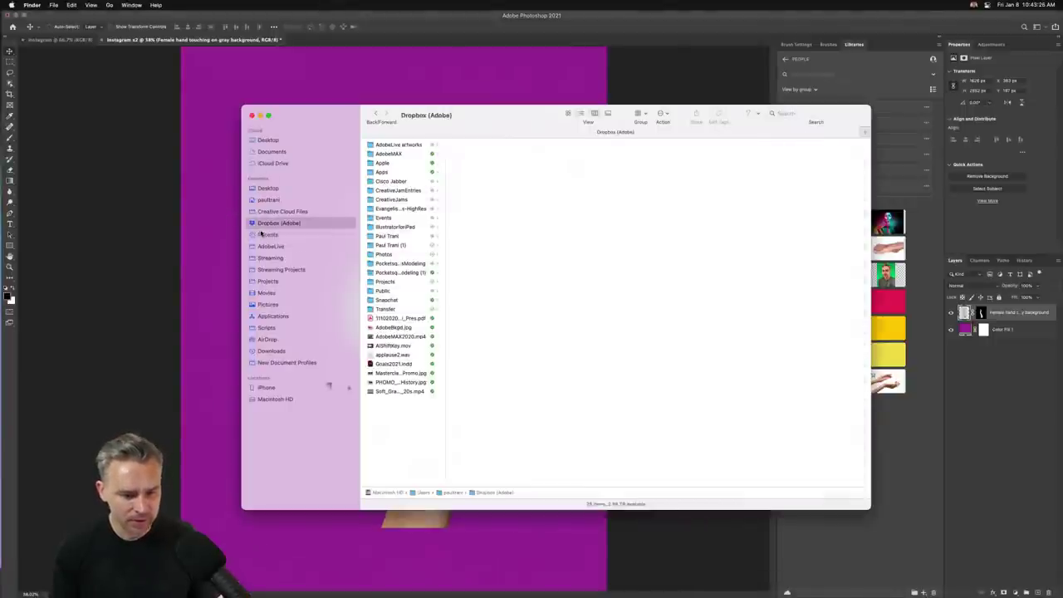
left_click(272, 269)
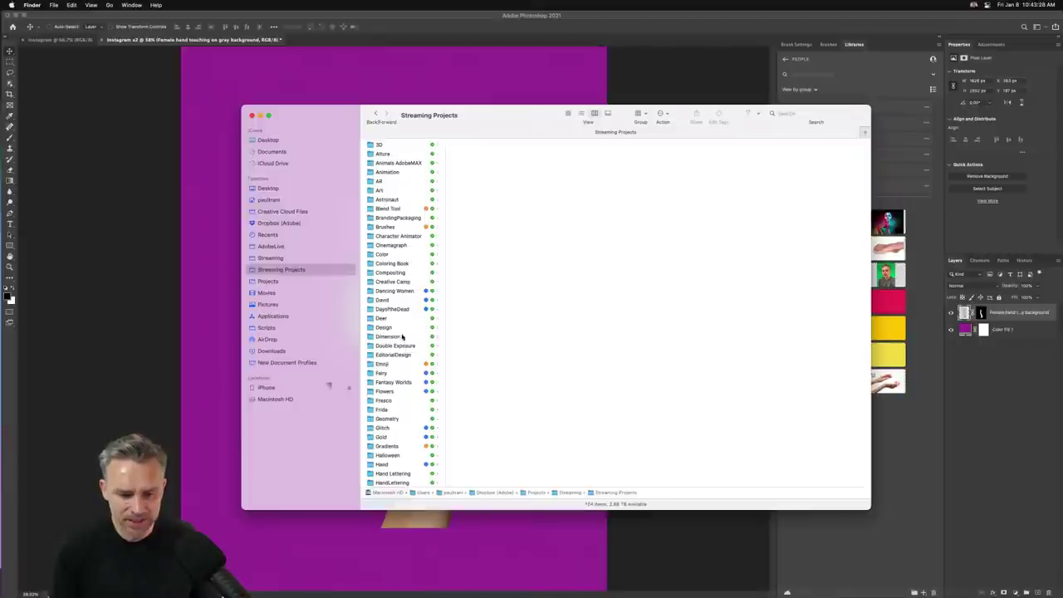
left_click(395, 274)
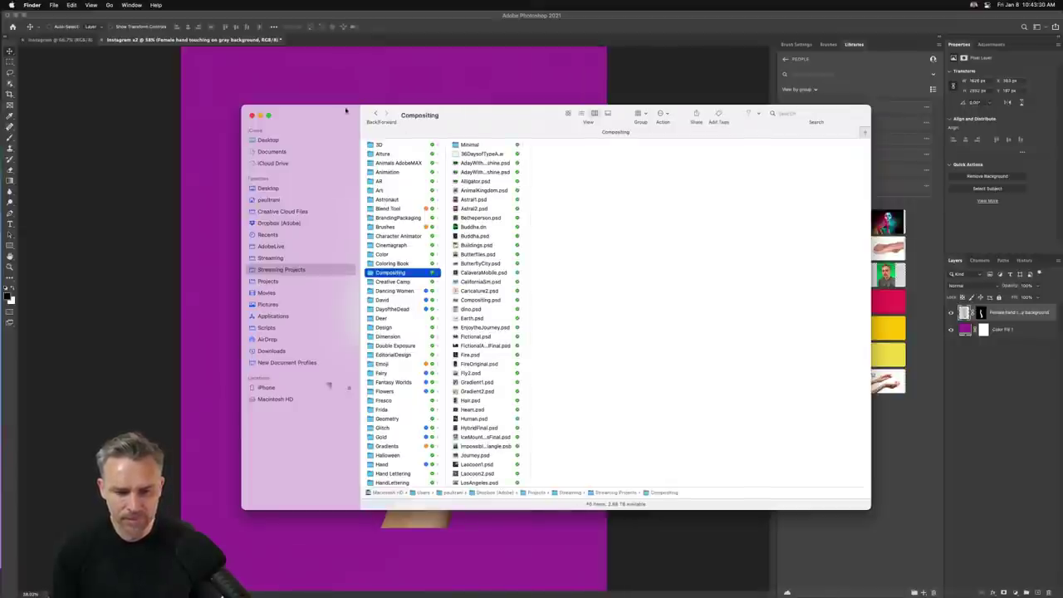
left_click(568, 113)
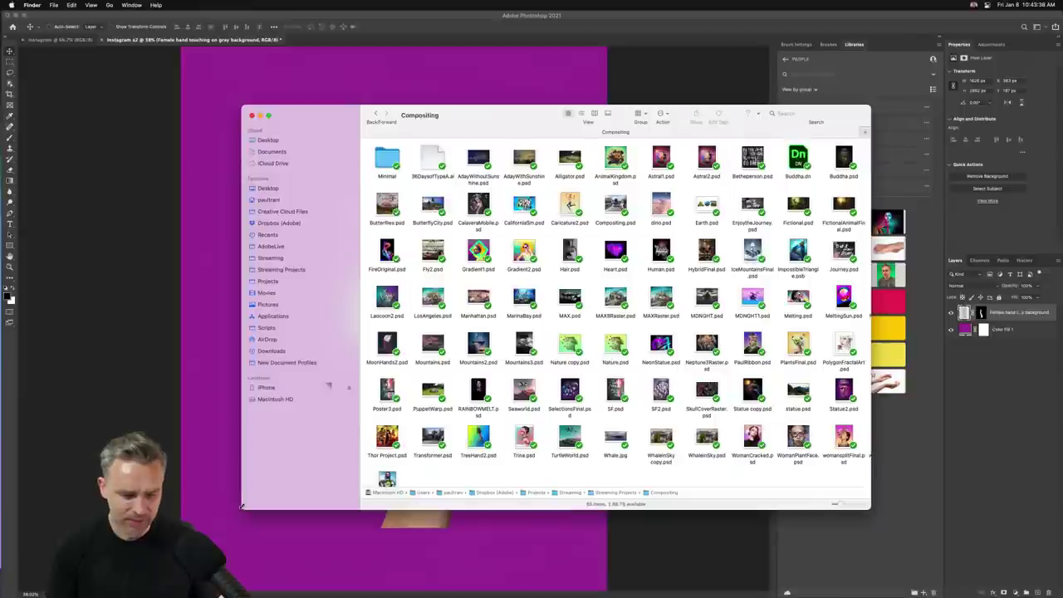
left_click_drag(241, 504, 143, 551)
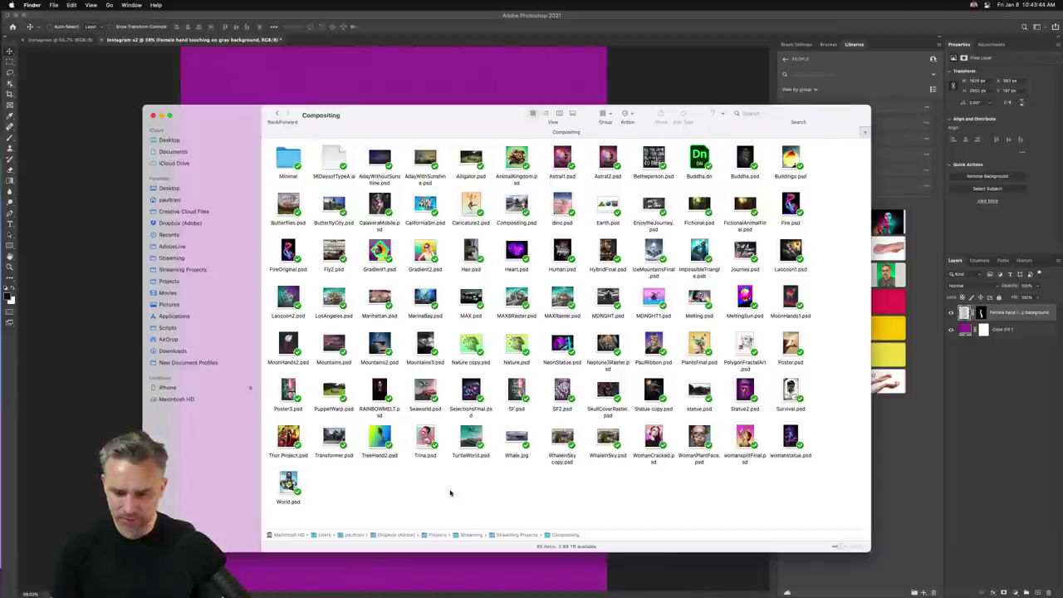
double_click(745, 391)
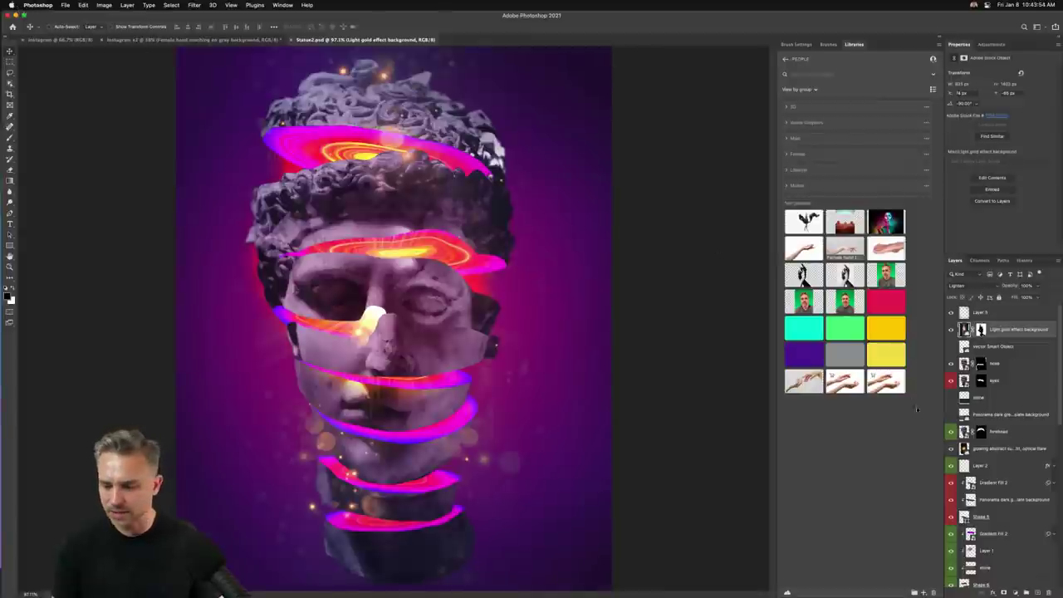
Scroll over the Statue2 composite, then open the Photoshop > Preferences submenu
scroll(963, 432, "down", 3)
scroll(1004, 457, "up", 3)
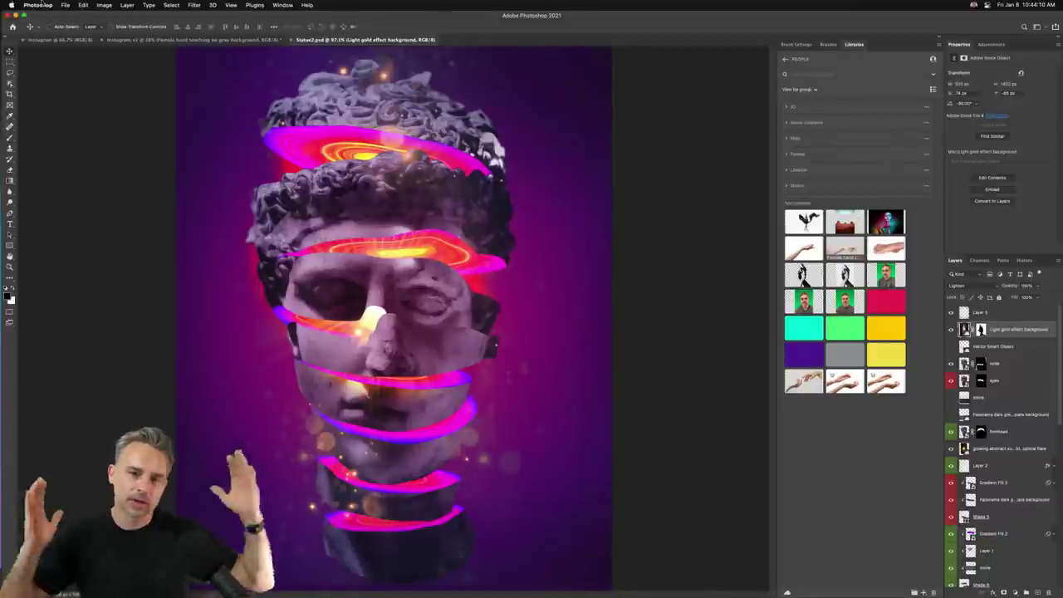
left_click(37, 5)
mouse_move(50, 35)
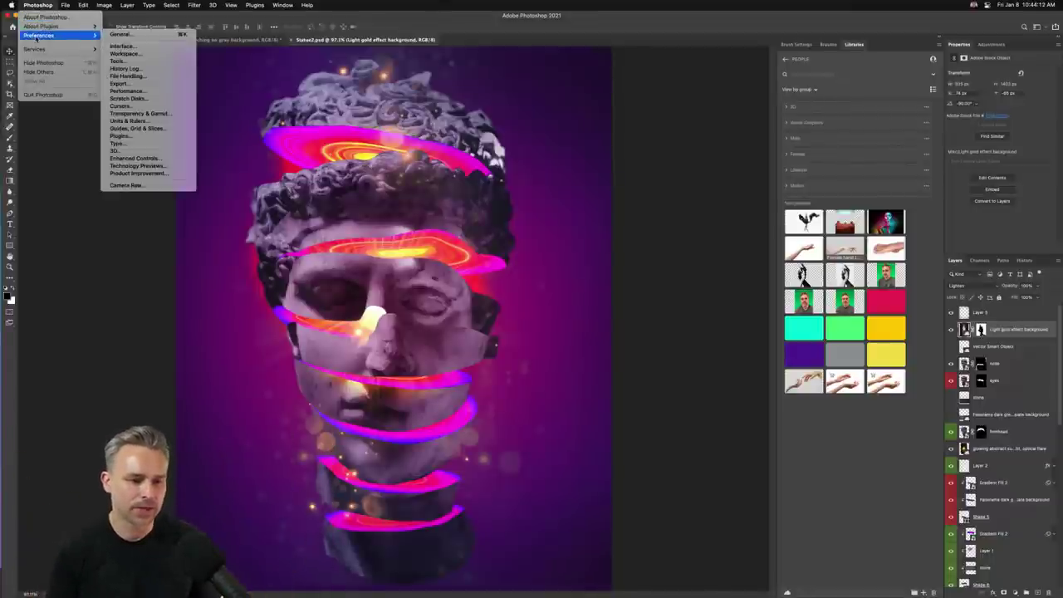
In Performance, compare cache presets, settle on Web / UI Design (Cache Levels 2, 128K tiles), and view Scratch Disks
left_click(126, 91)
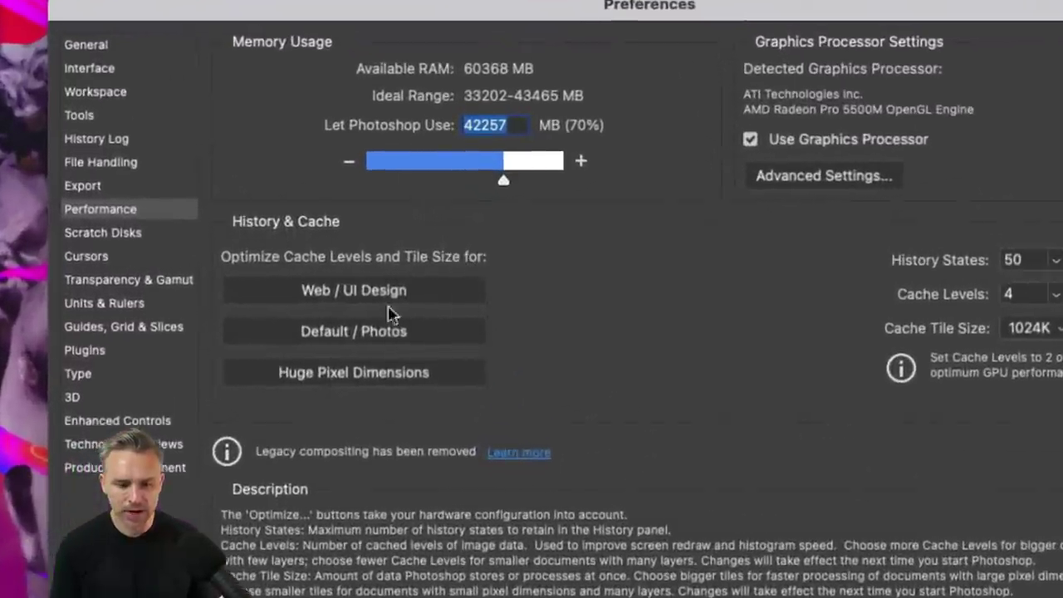
left_click(372, 290)
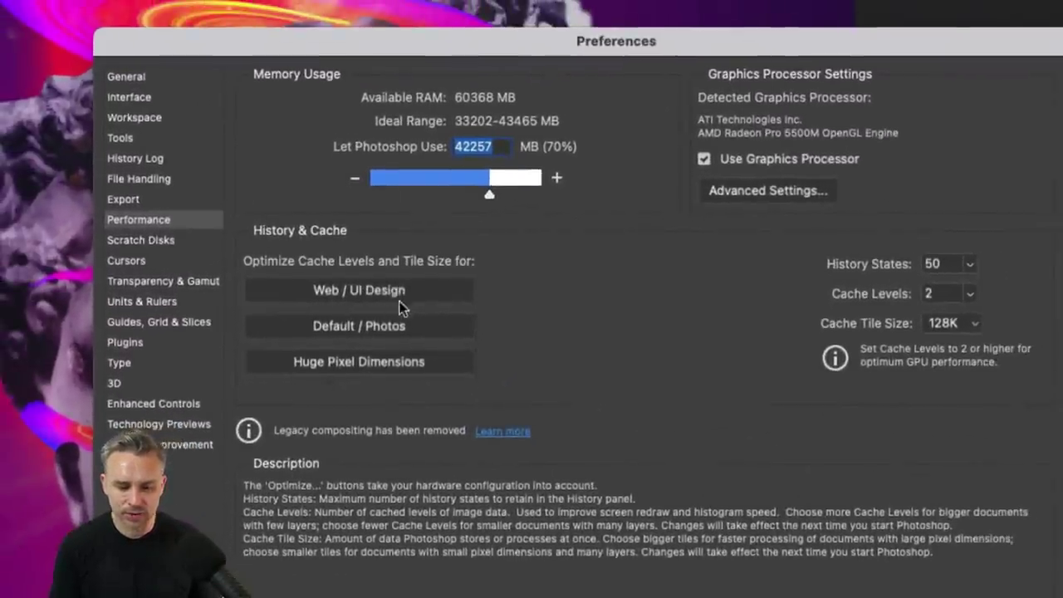
left_click(398, 298)
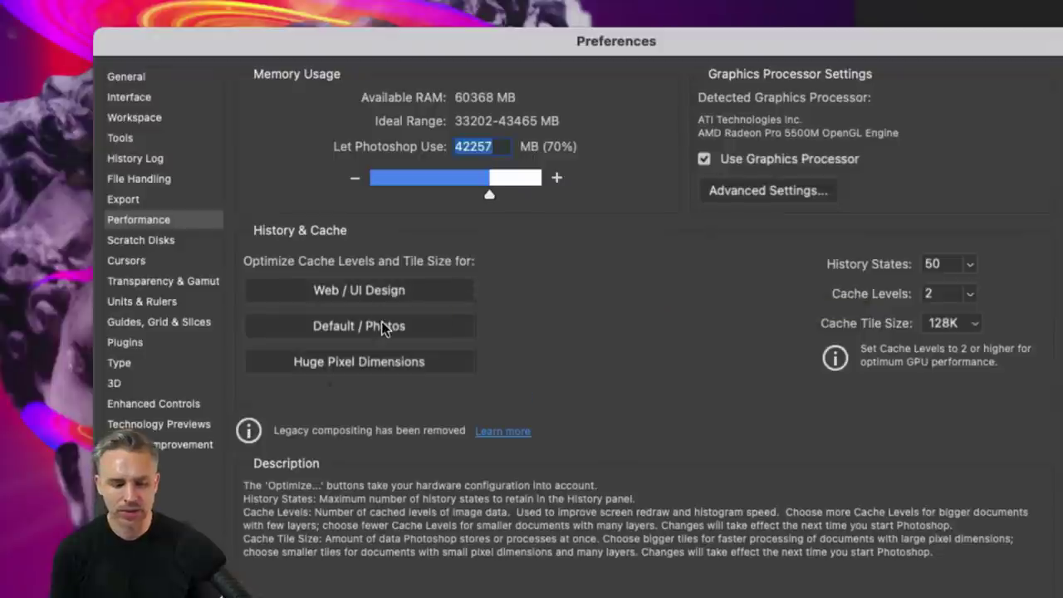
left_click(357, 361)
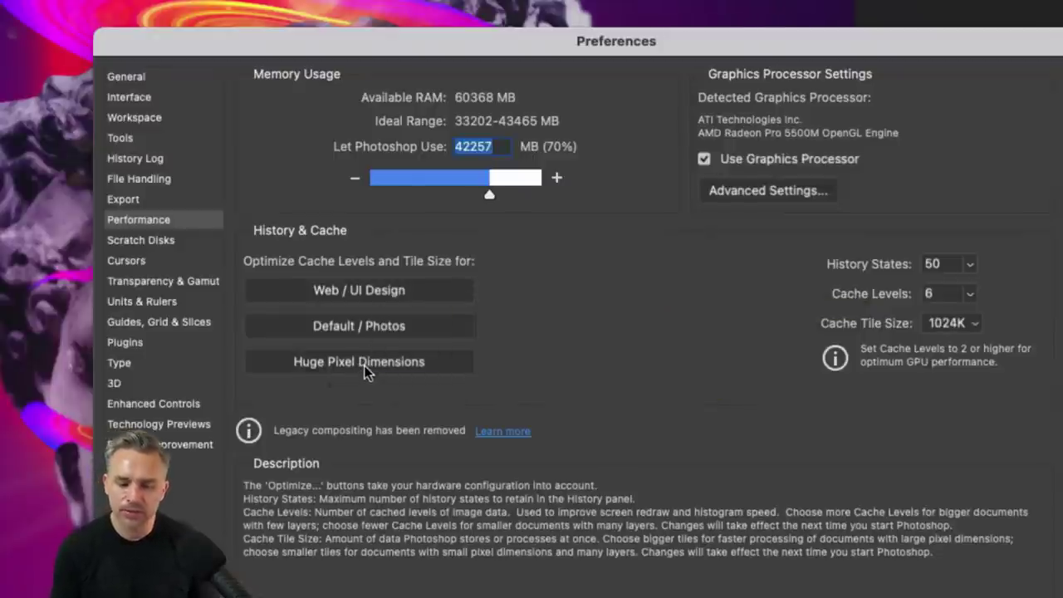
left_click(436, 287)
left_click(424, 355)
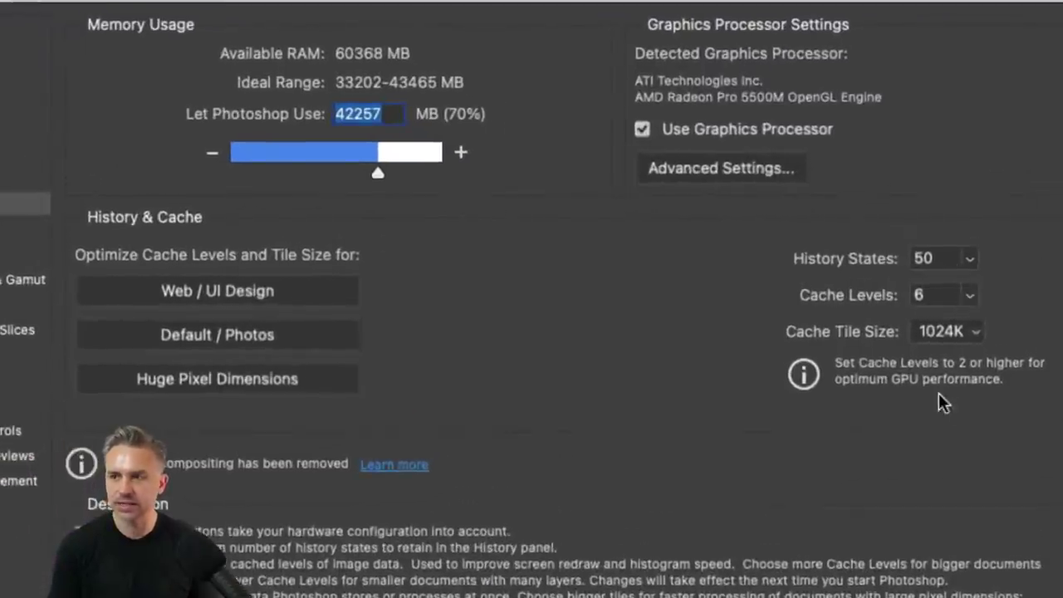
left_click(237, 293)
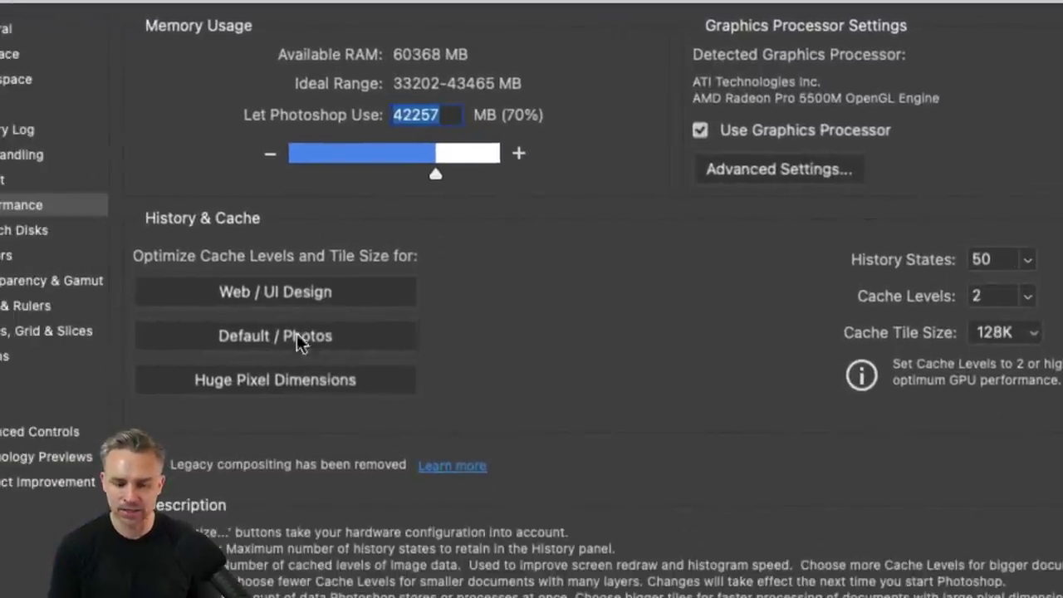
left_click(282, 381)
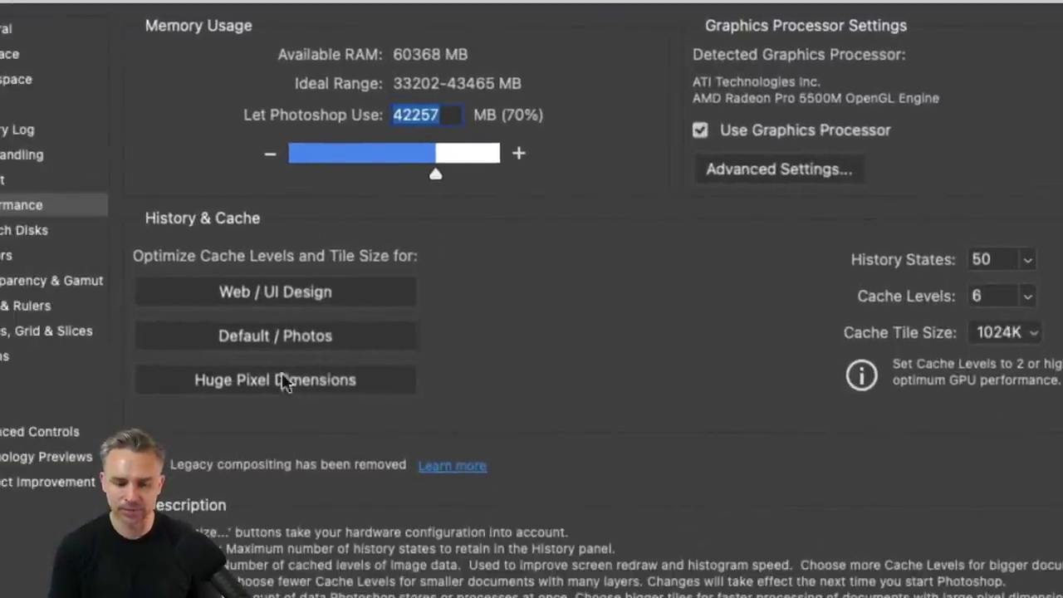
left_click(269, 292)
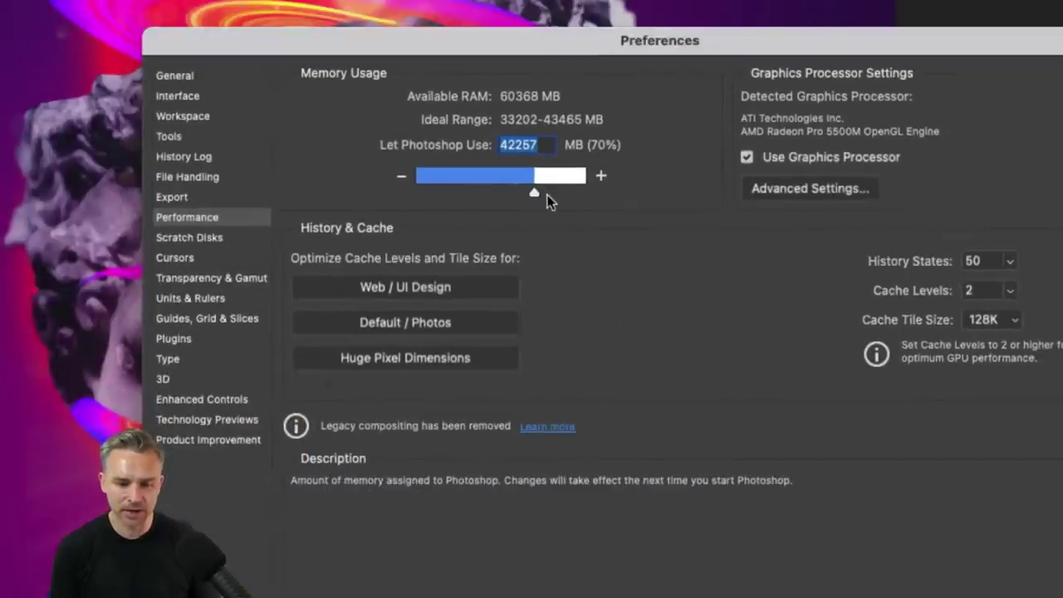
left_click(194, 245)
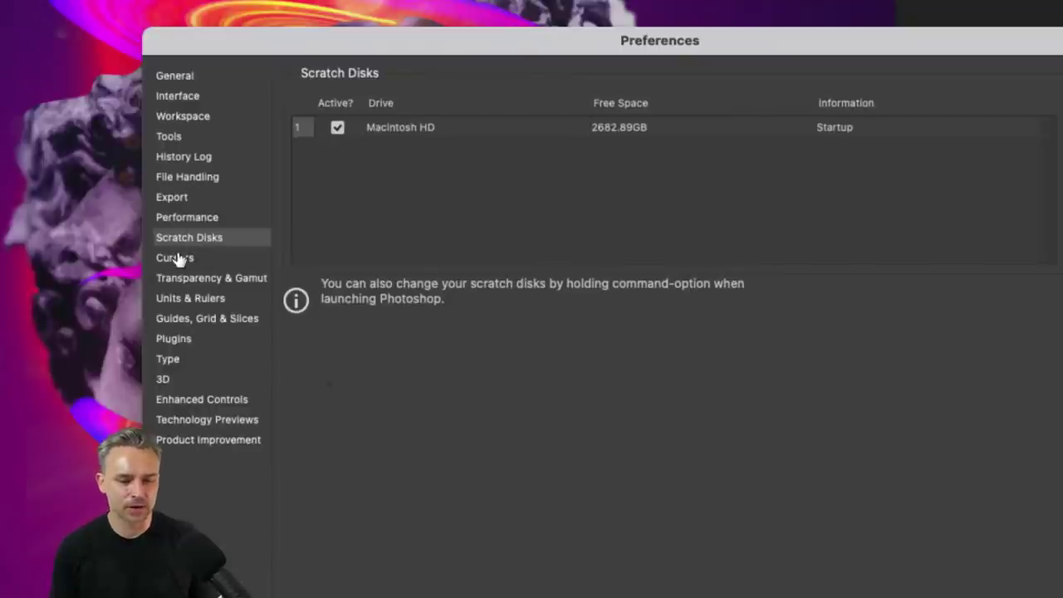
Step through the Cursors, Transparency & Gamut, Units & Rulers, Guides/Grid/Slices and Plugins pages
left_click(177, 257)
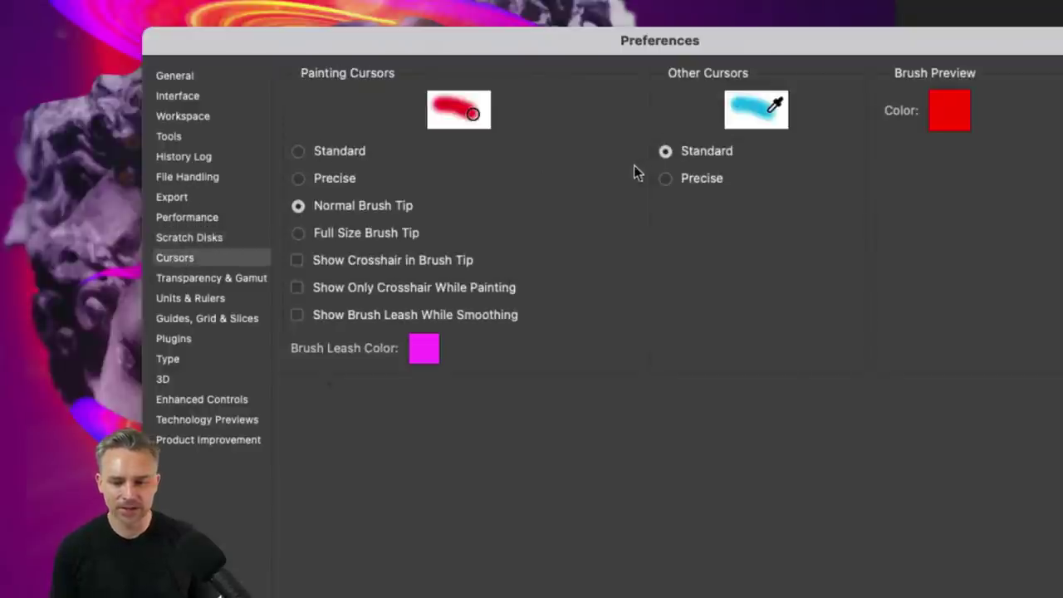
left_click(166, 277)
left_click(169, 298)
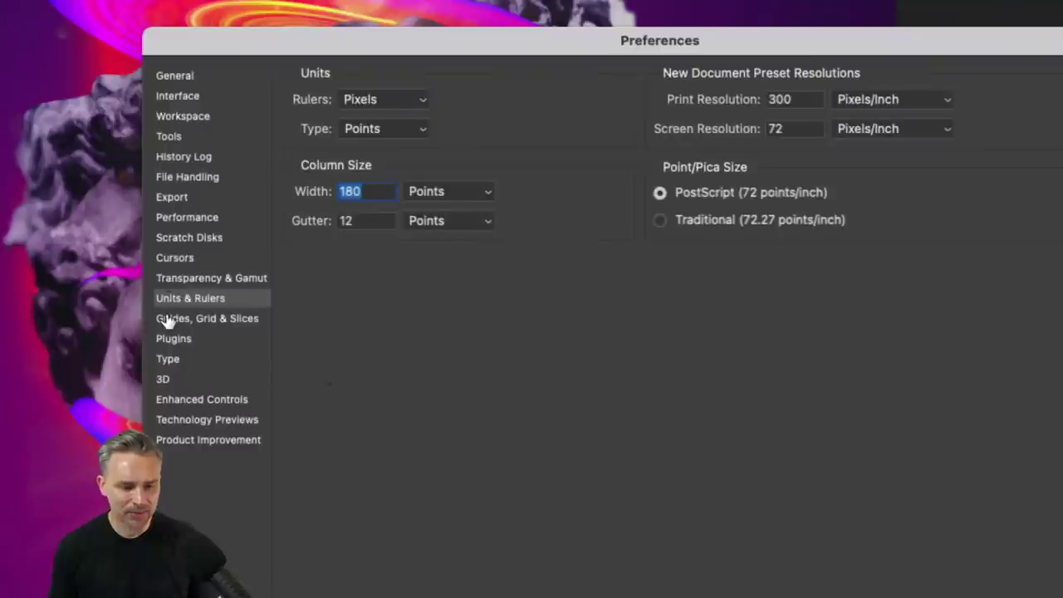
left_click(162, 320)
left_click(158, 341)
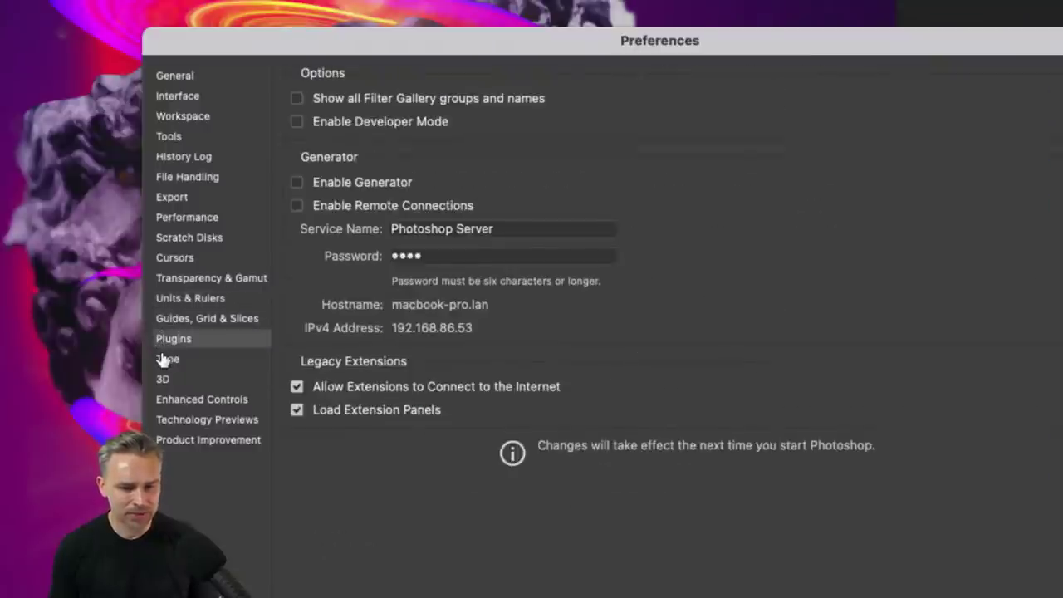
Check the Type, 3D and Touch Bar pages, then enable the Content-Aware Tracing Tool preview
left_click(164, 359)
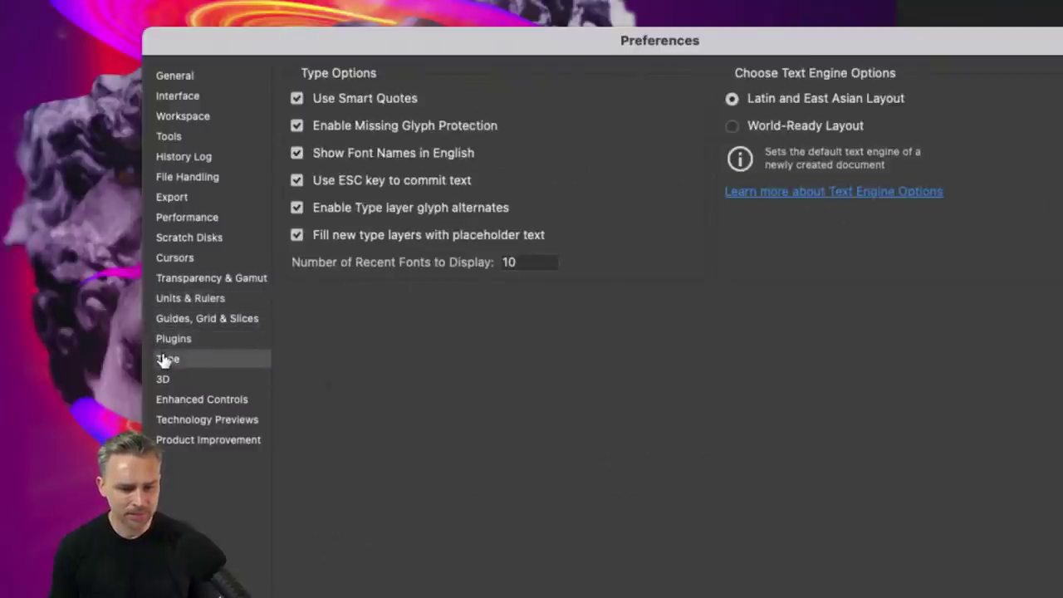
left_click(163, 379)
left_click(194, 402)
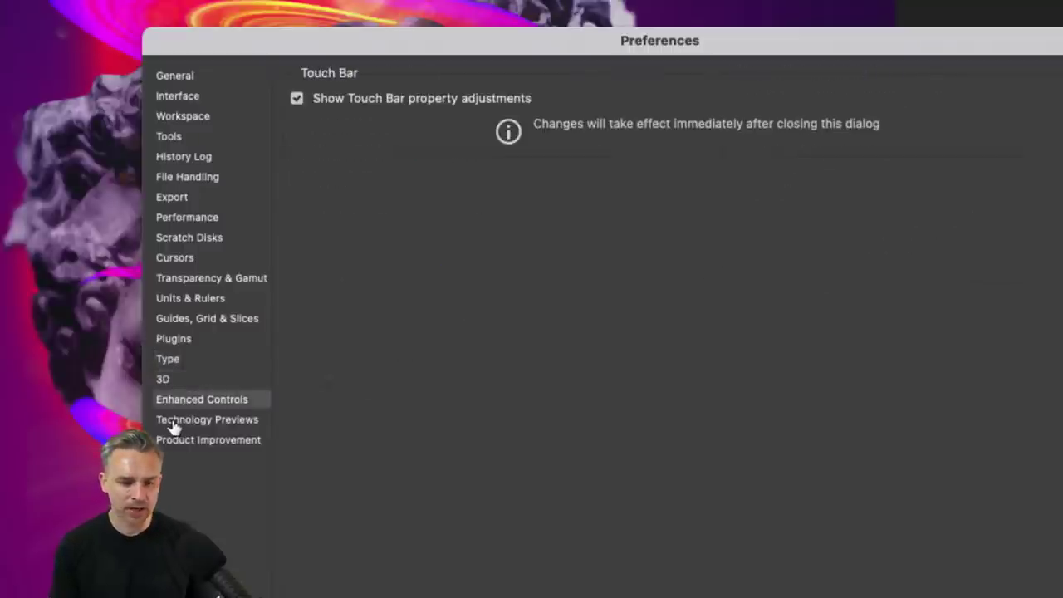
left_click(176, 424)
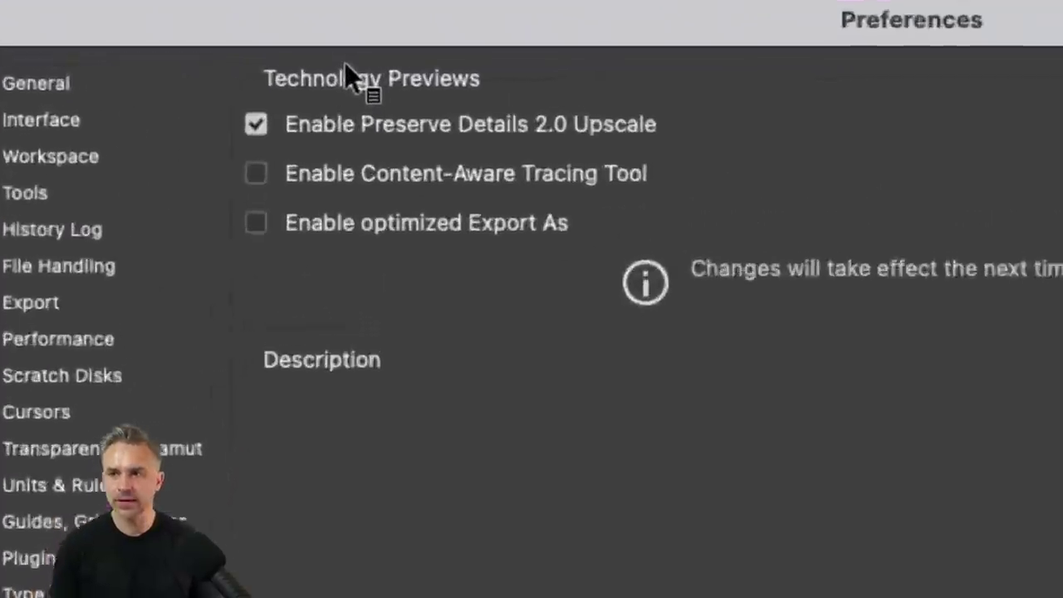
left_click(203, 239)
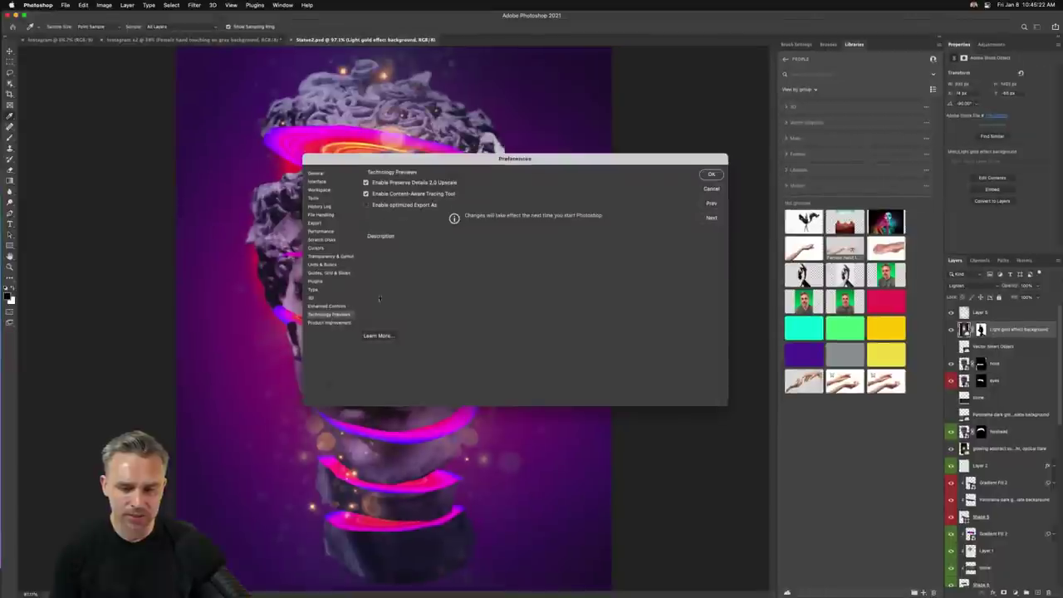
Close Preferences and add an empty Layer 7 above the nose layer in Statue2
left_click(713, 175)
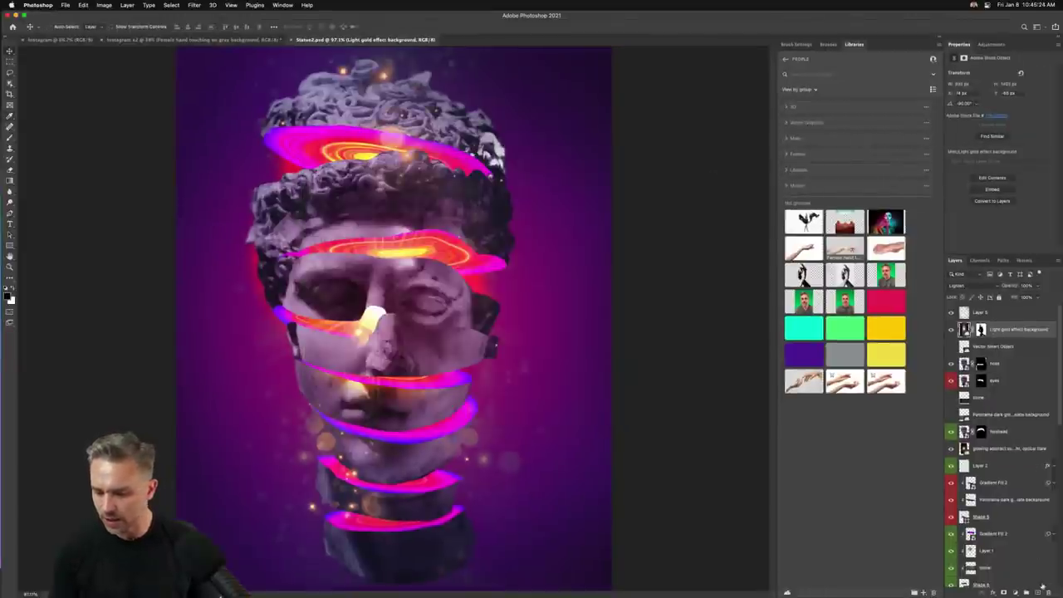
left_click(1015, 366)
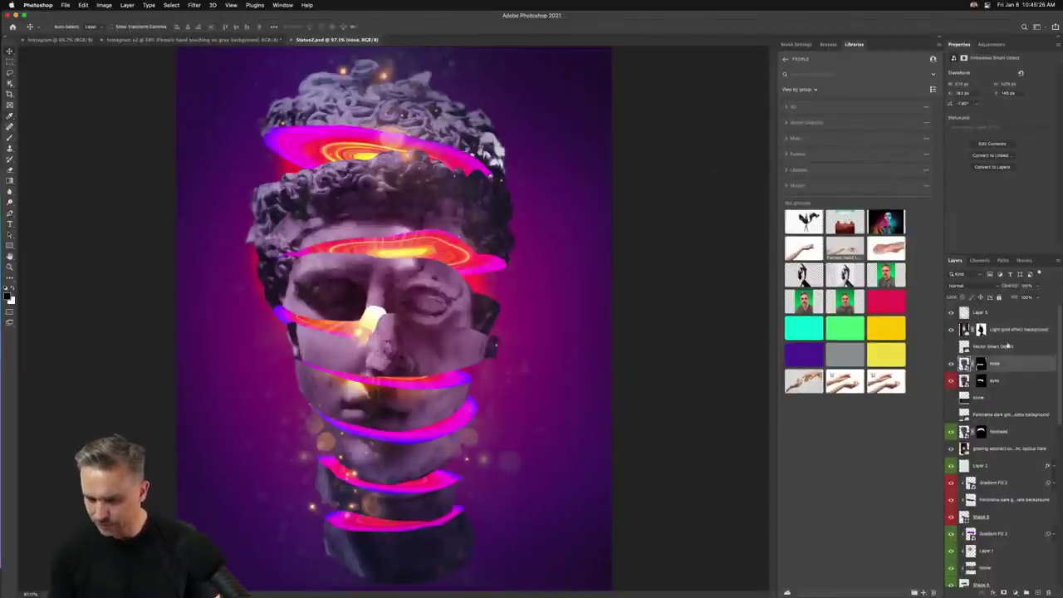
left_click(1035, 590)
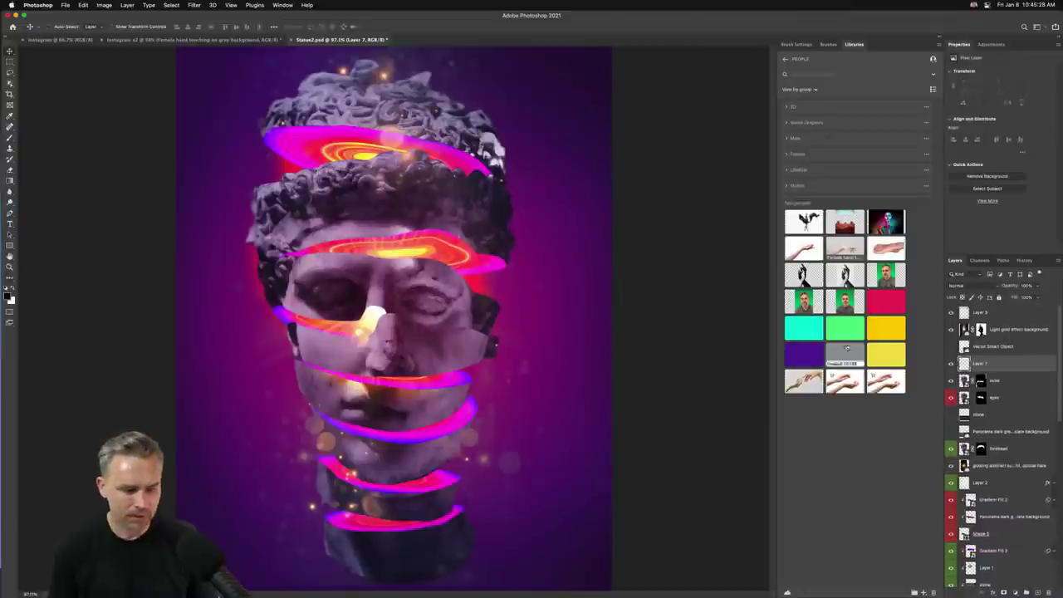
left_click(1008, 379)
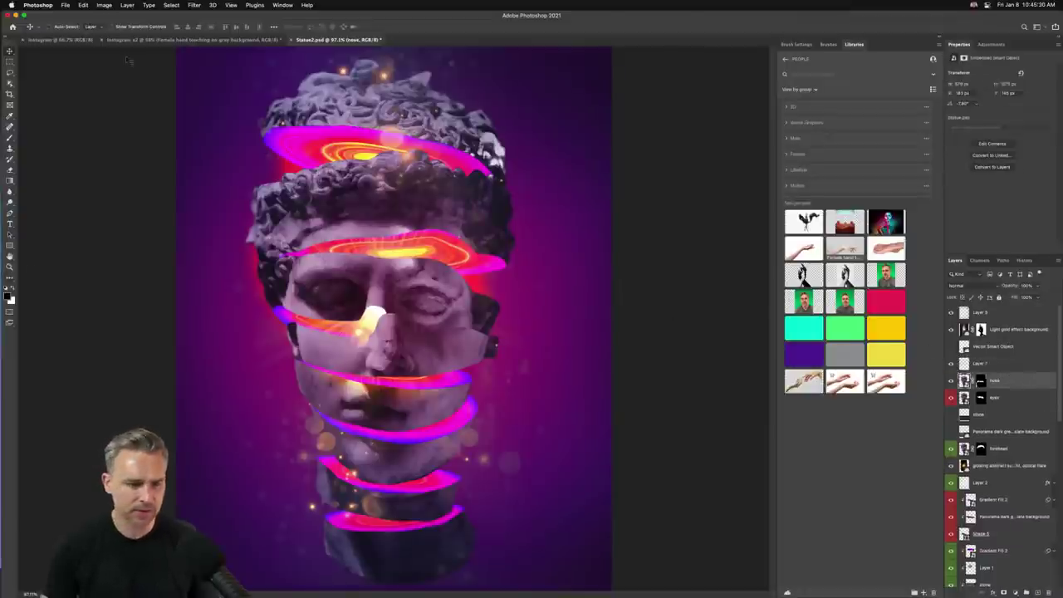
Switch to the Instagram x2 document, try the Curvature Pen, then return to the standard Pen
left_click(62, 39)
left_click(146, 39)
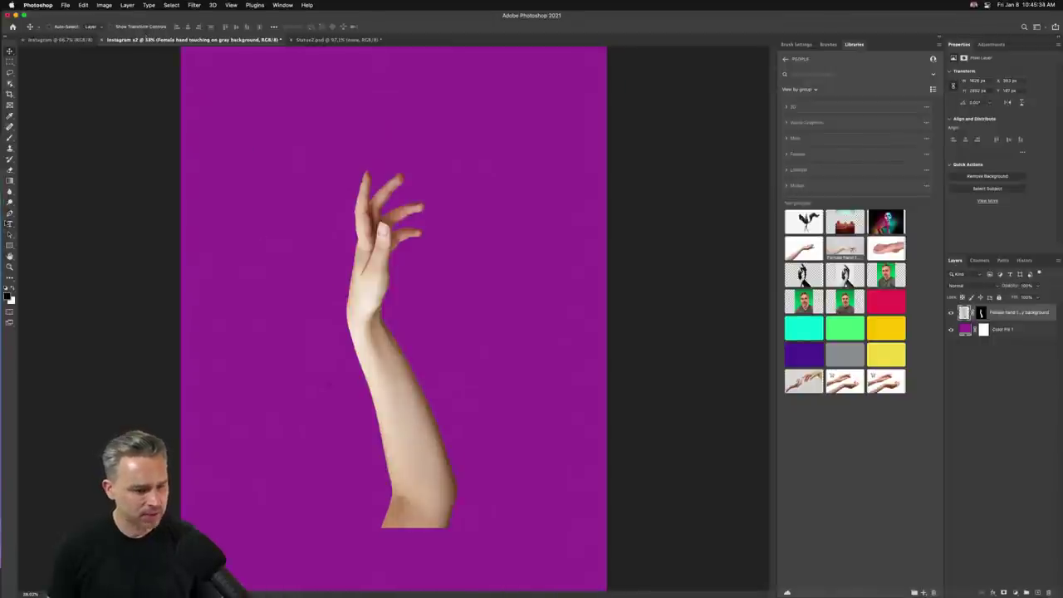
left_click(9, 213)
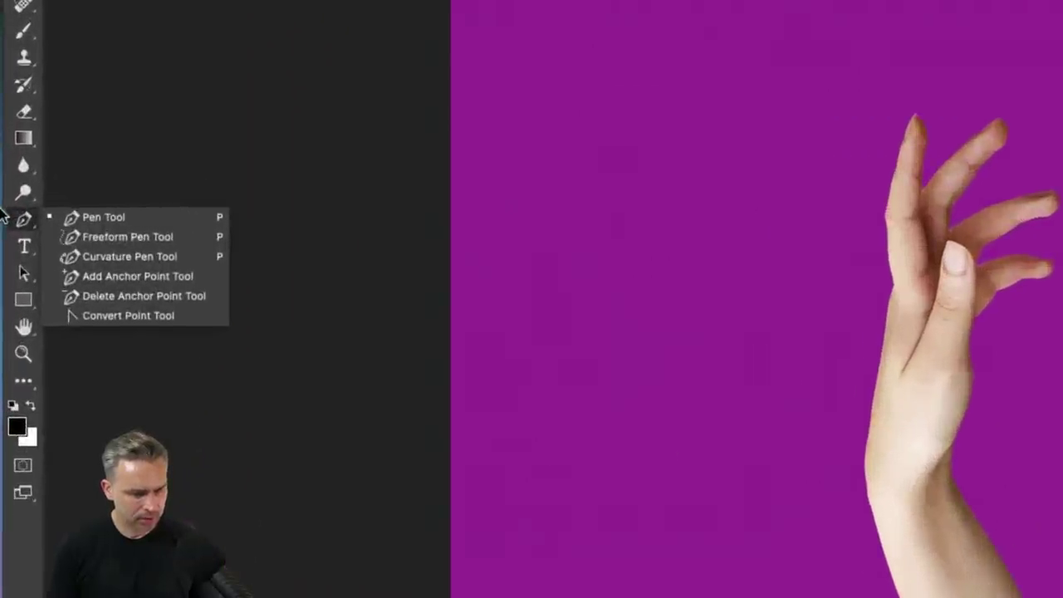
left_click(83, 257)
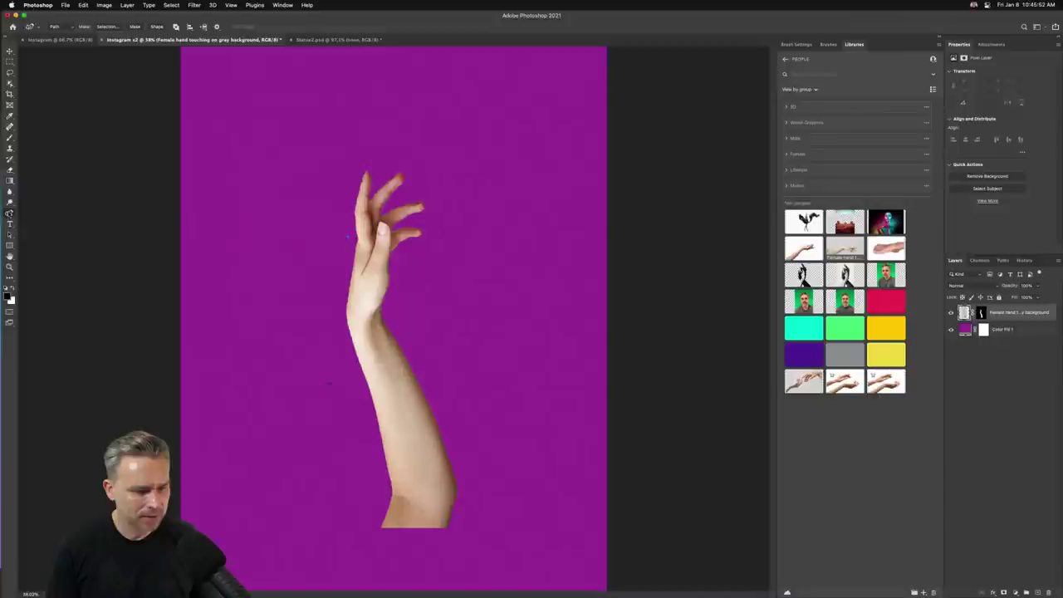
left_click(10, 212)
left_click(42, 212)
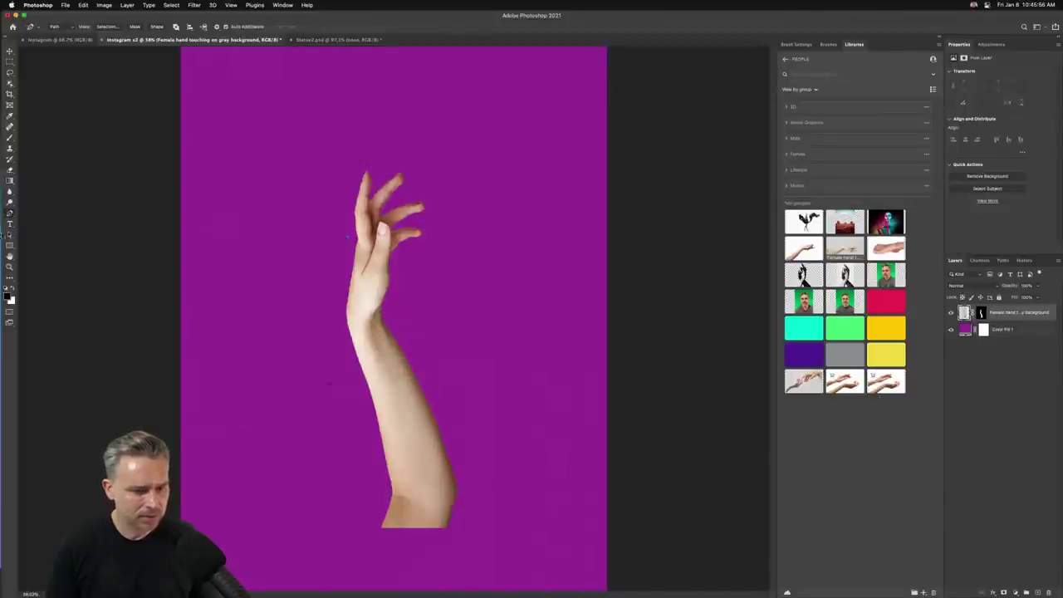
left_click(46, 5)
Confirm Content-Aware Tracing is enabled in Technology Previews, close Preferences, and open the Pen tool flyout
mouse_move(59, 35)
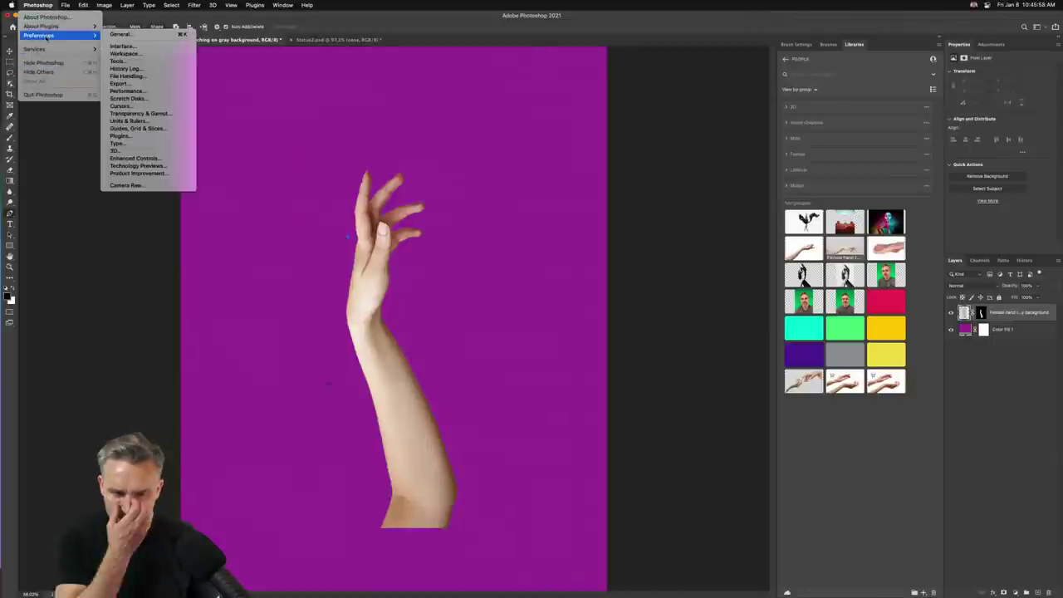
left_click(137, 165)
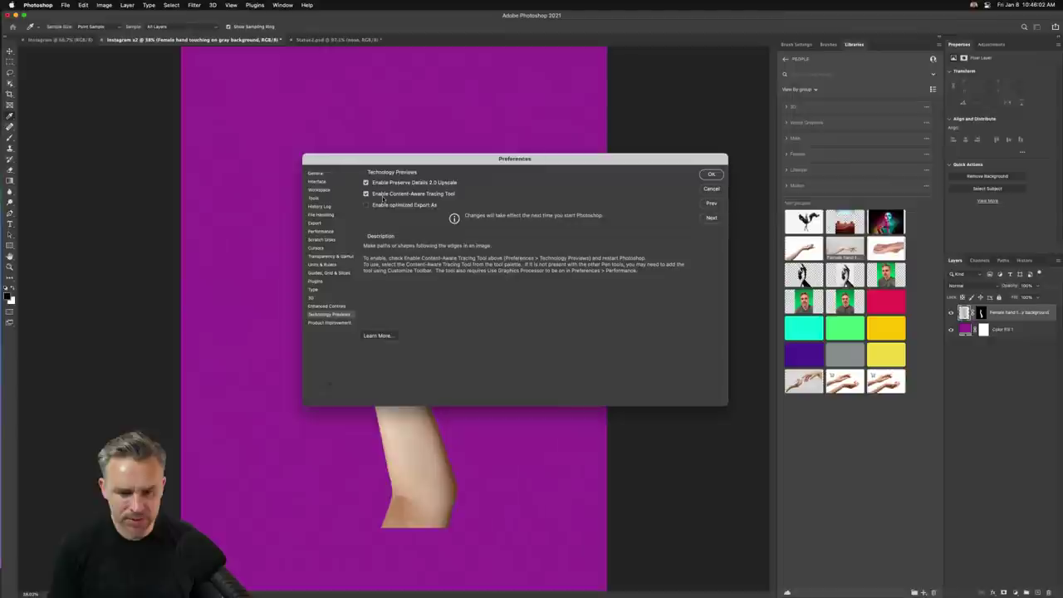
key("Return")
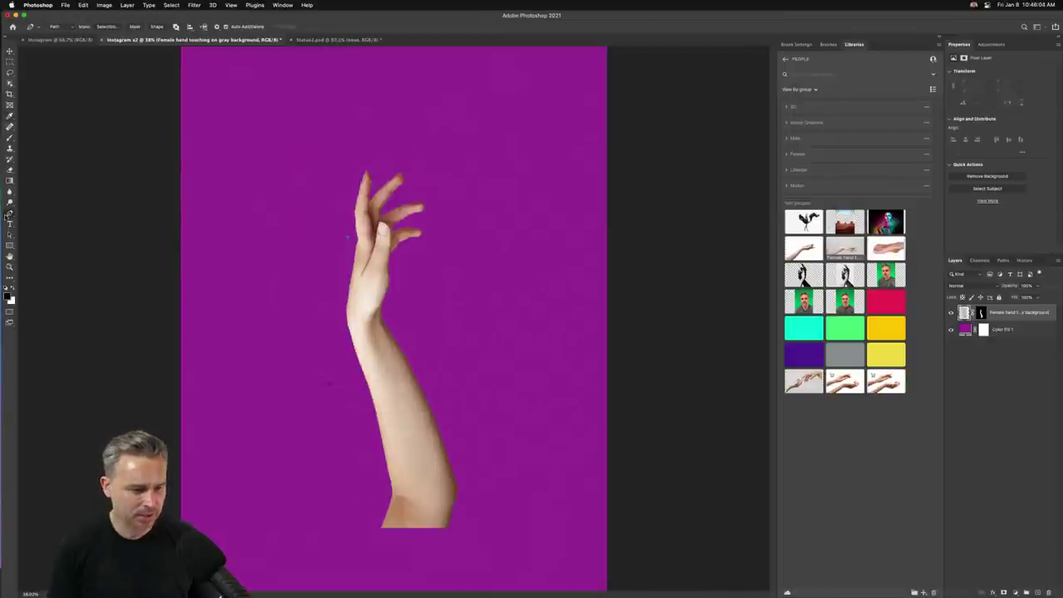
left_click(8, 215)
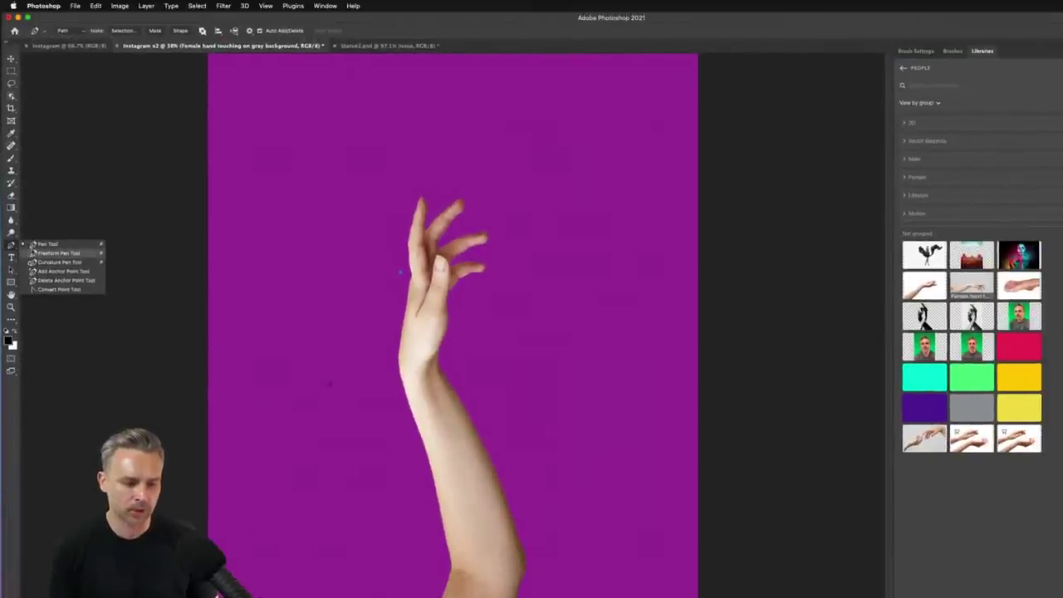
Test the magnetic Freeform Pen along the hand's left edge and finger, discarding each path
left_click(36, 252)
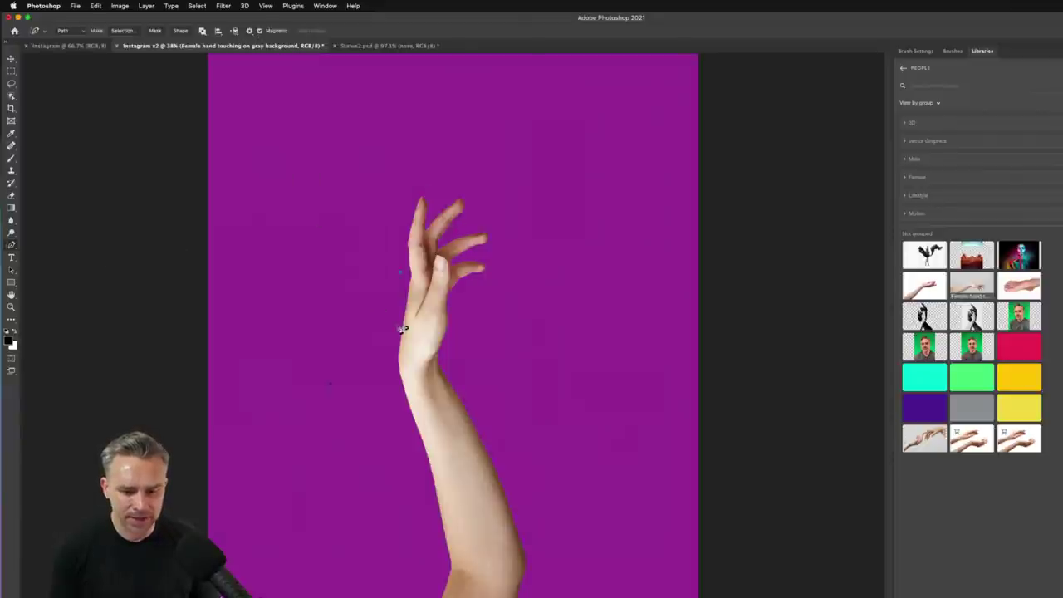
mouse_move(402, 329)
left_mouse_down()
mouse_move(414, 295)
mouse_move(422, 213)
left_mouse_up()
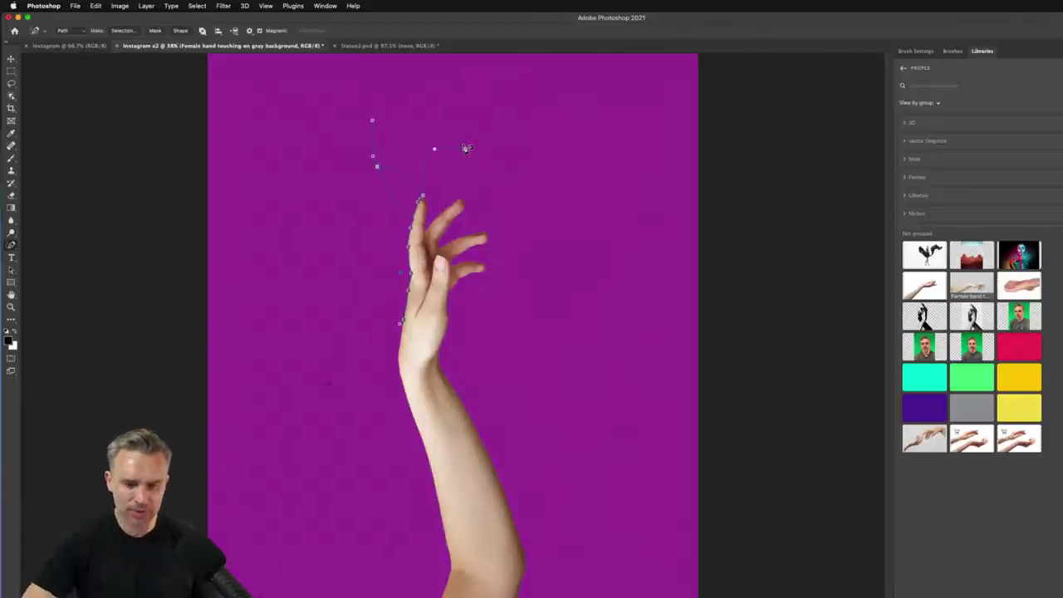
key("Escape")
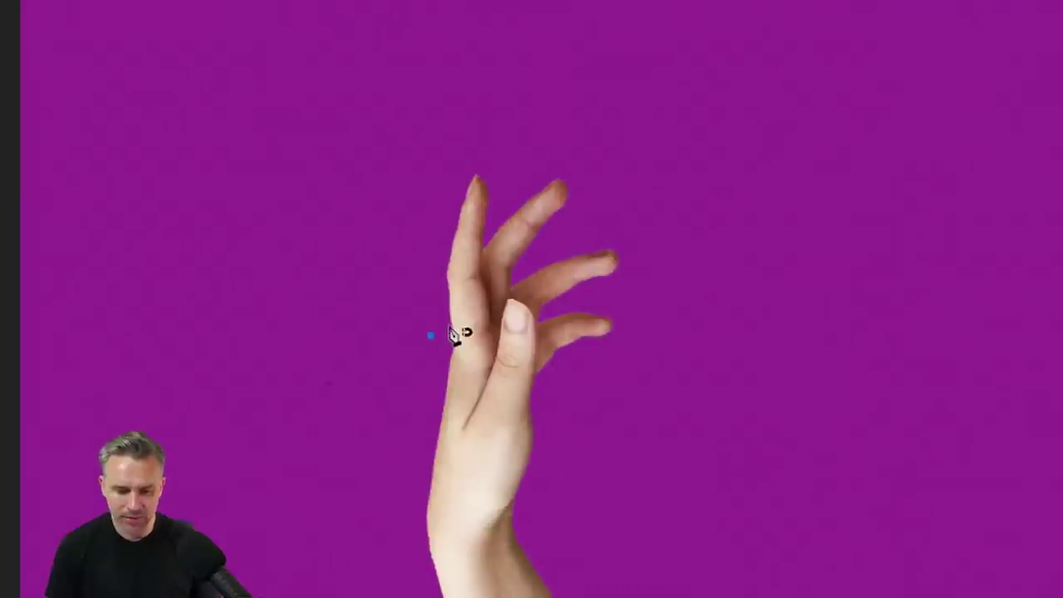
left_click(444, 351)
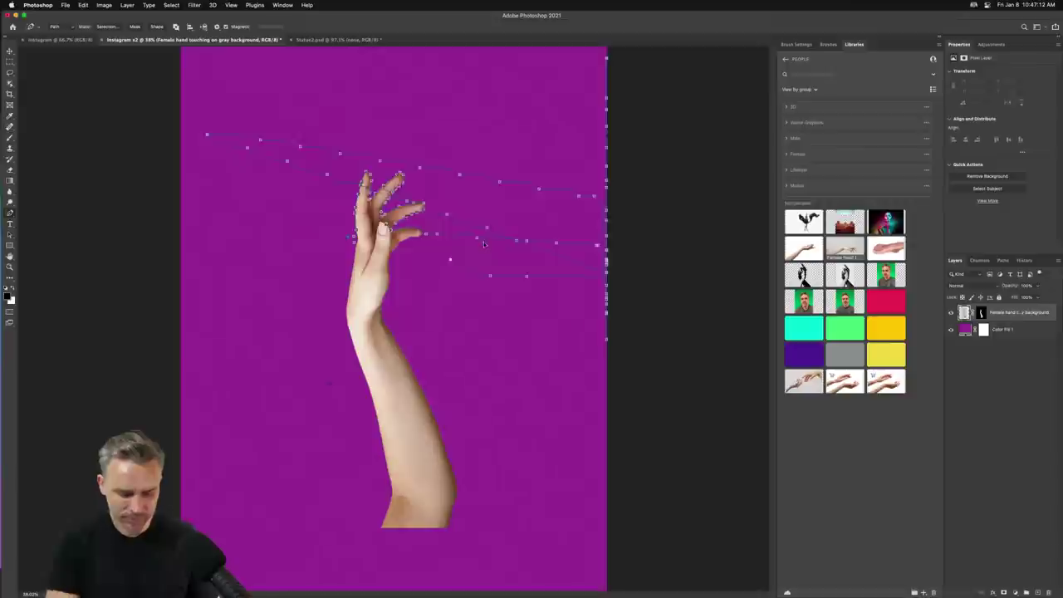
key("Escape")
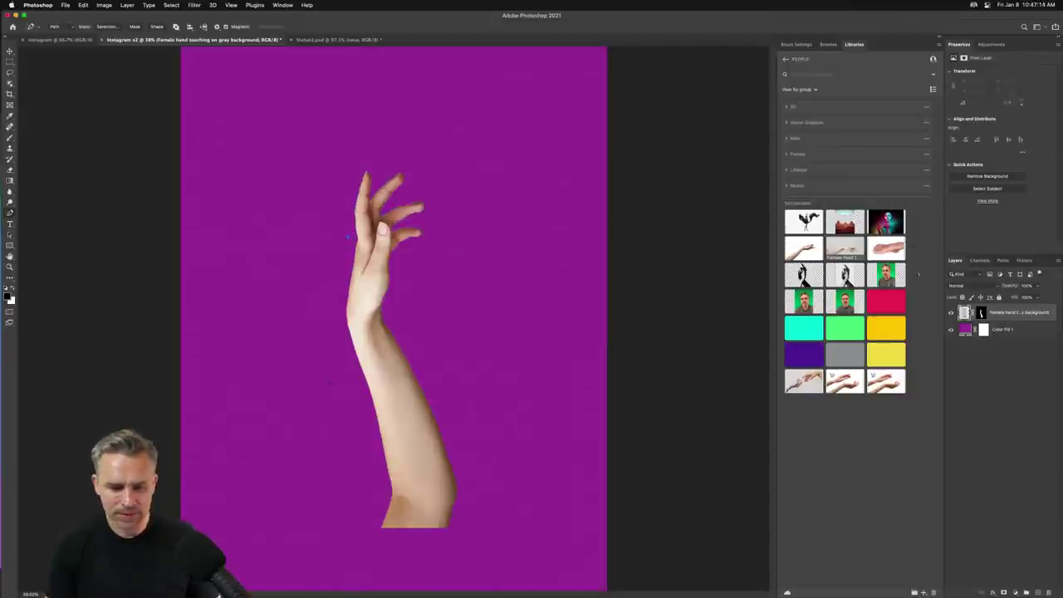
Hide and reshow the hand and purple fill layers, then zoom out and back in
left_click(951, 313)
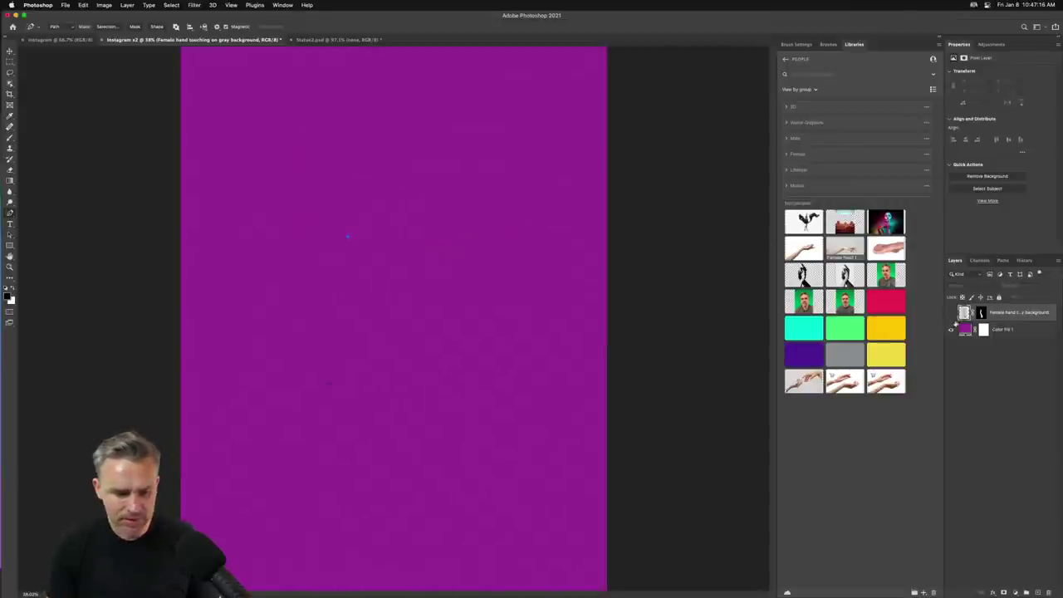
left_click(952, 329)
left_click(951, 329)
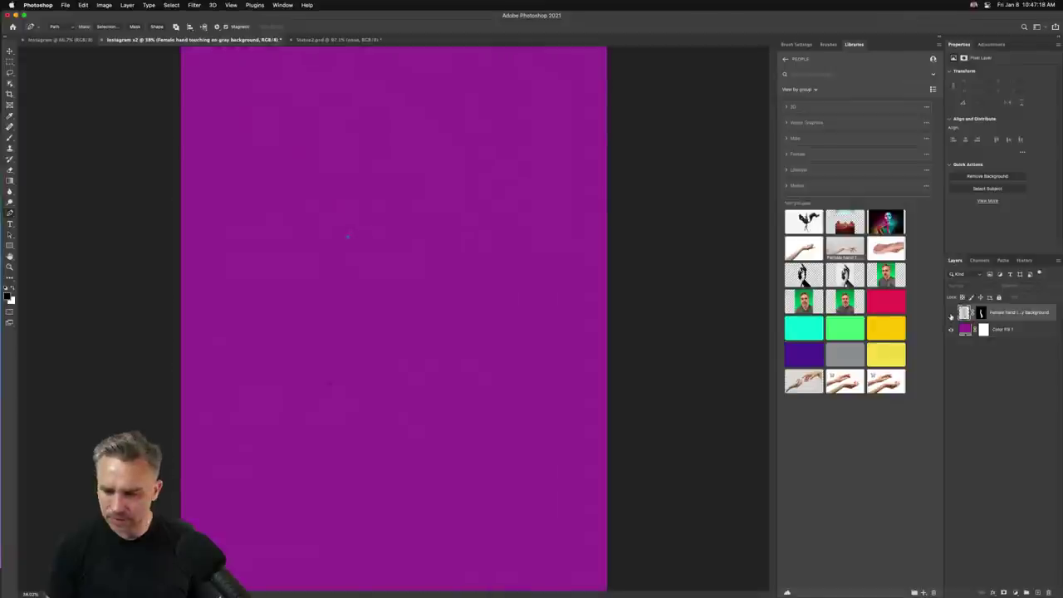
left_click(951, 313)
key("v")
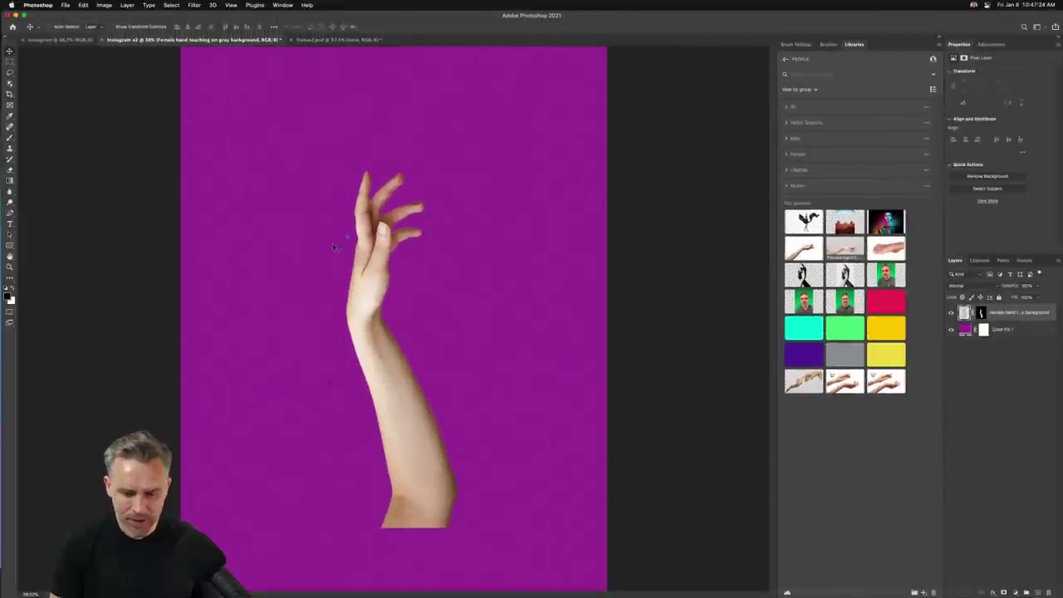
key("super+minus")
key("super+minus")
key("super+minus")
key("super+equal")
key("super+equal")
key("super+equal")
key("super+equal")
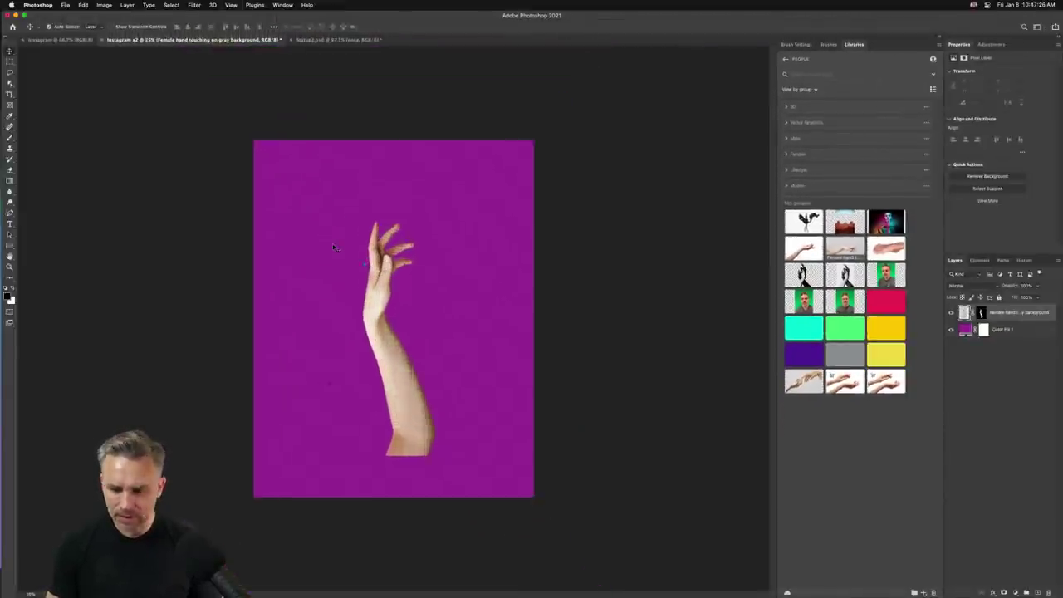
Create a Work Path on the hand, delete it, and switch to Statue2.psd
left_click(1003, 260)
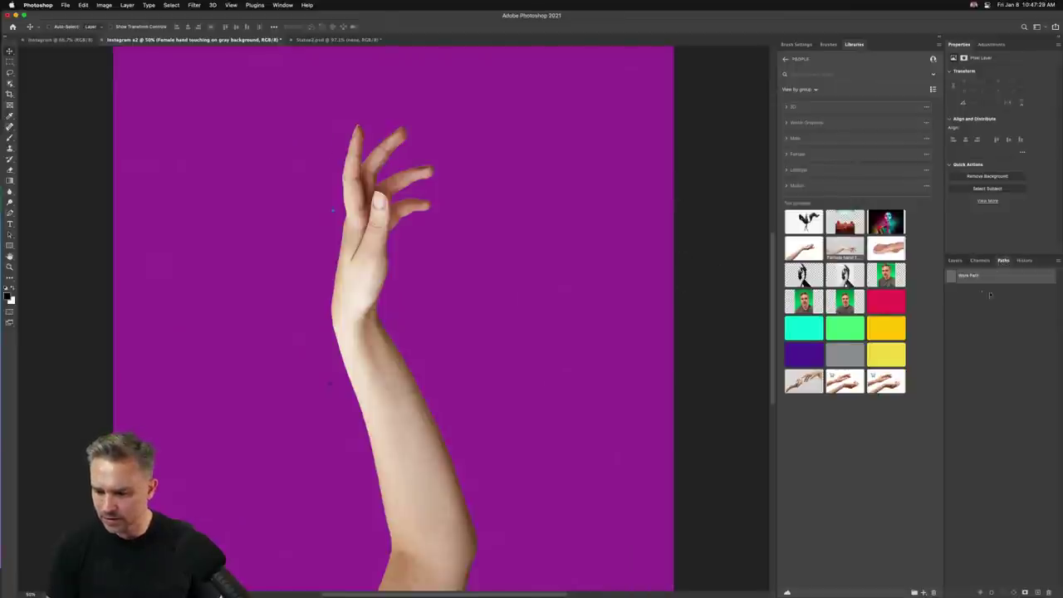
left_click(1049, 593)
left_click(332, 210)
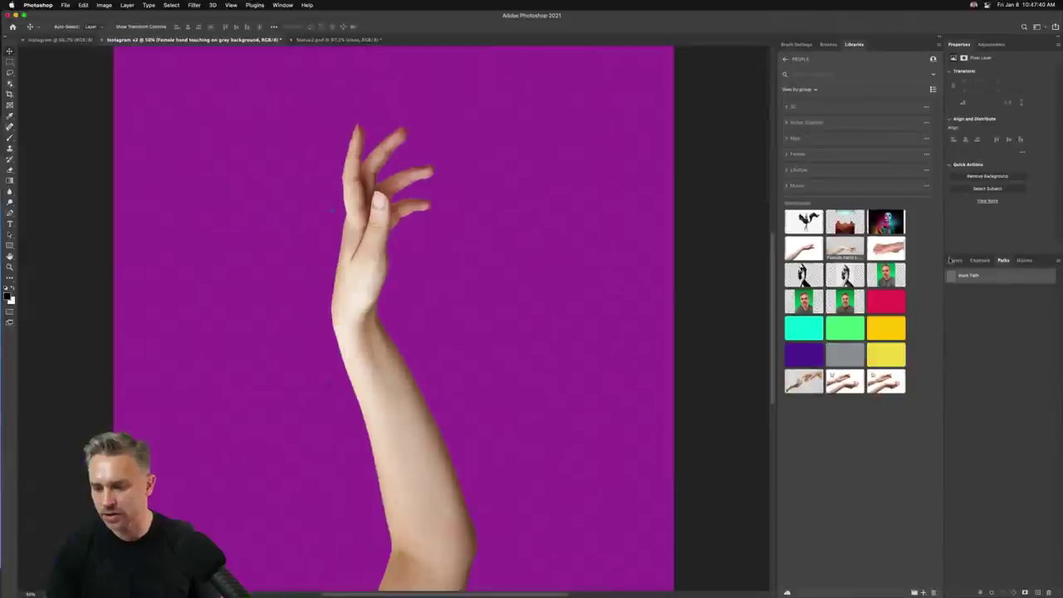
left_click_drag(974, 276, 1047, 593)
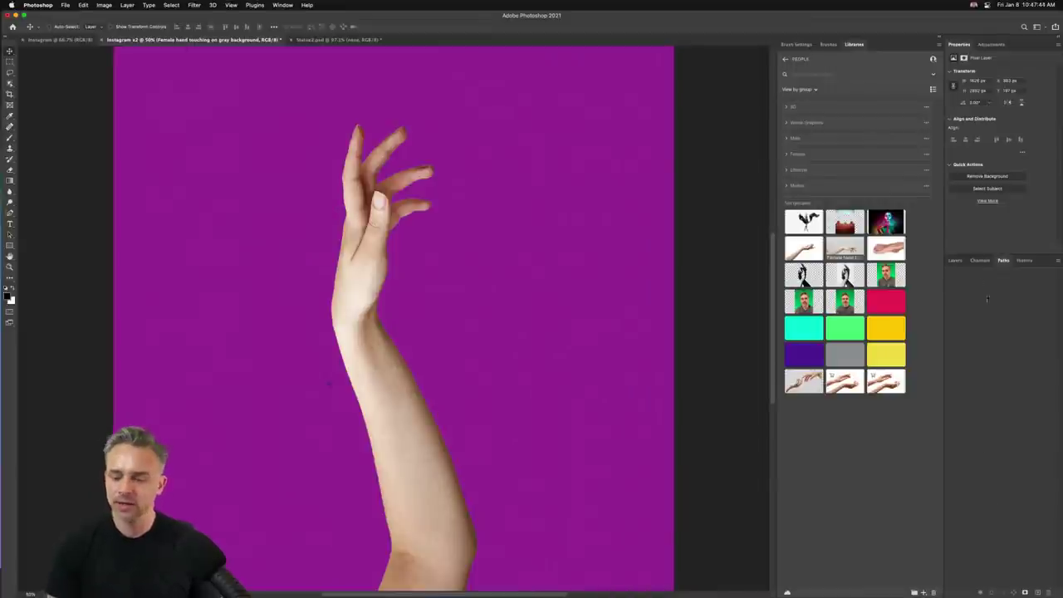
left_click(955, 260)
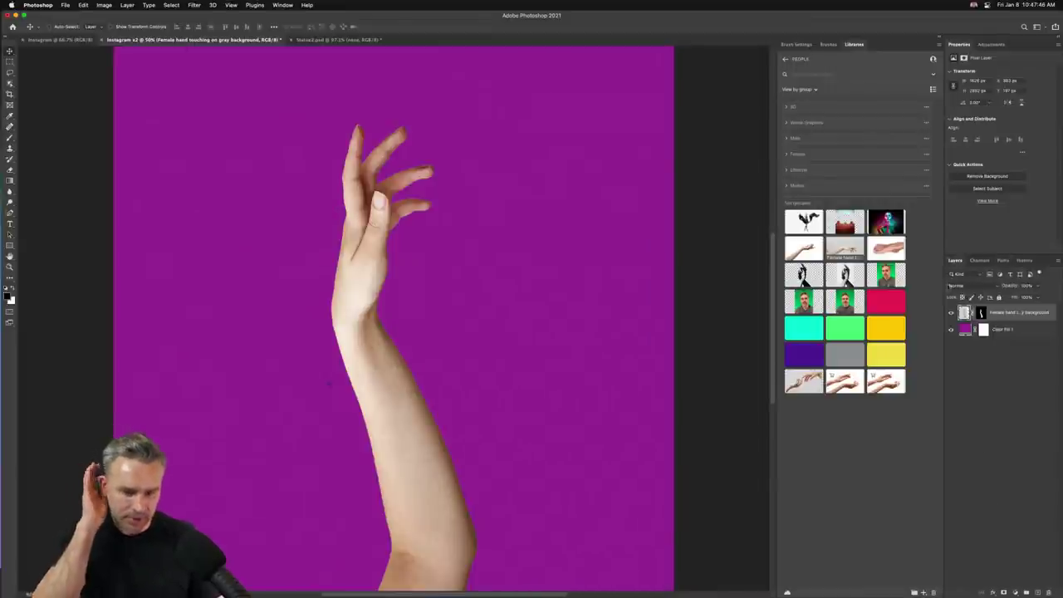
left_click(370, 39)
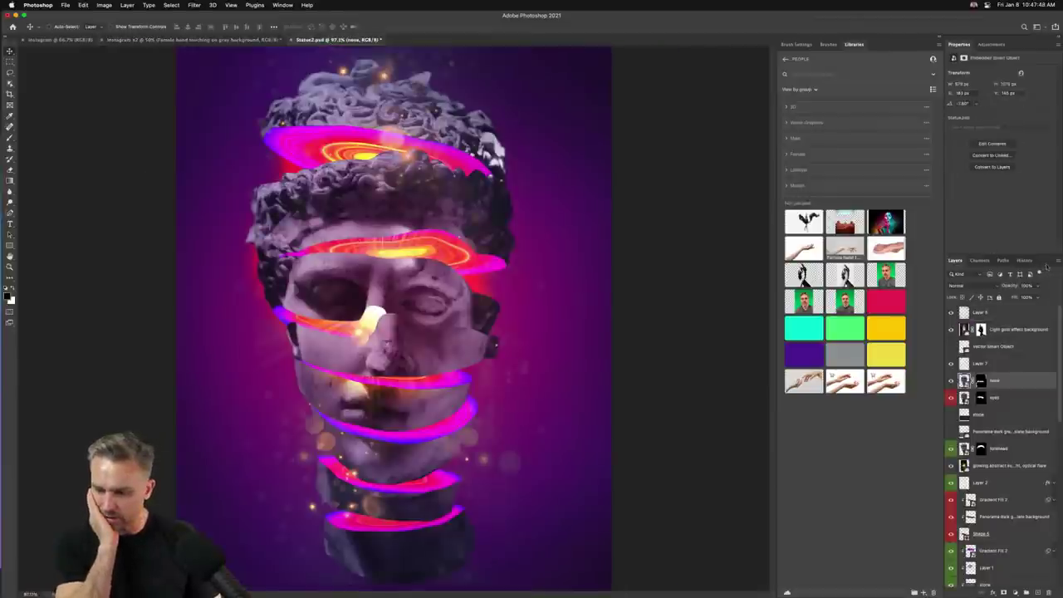
Check Shape 5's layer commands, then float the Layers panel over the canvas and enlarge it
right_click(984, 533)
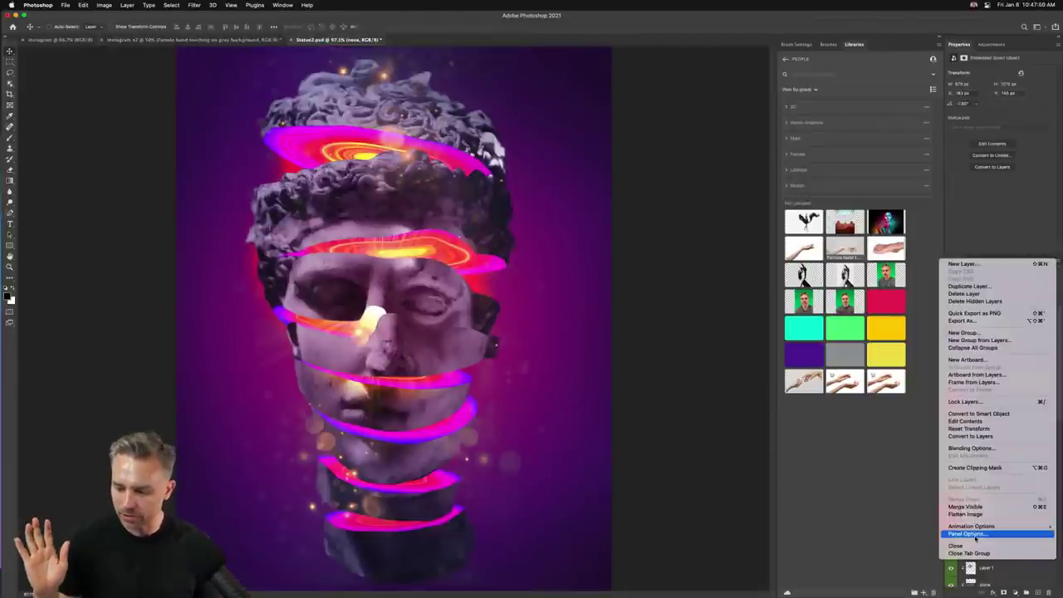
left_click(577, 214)
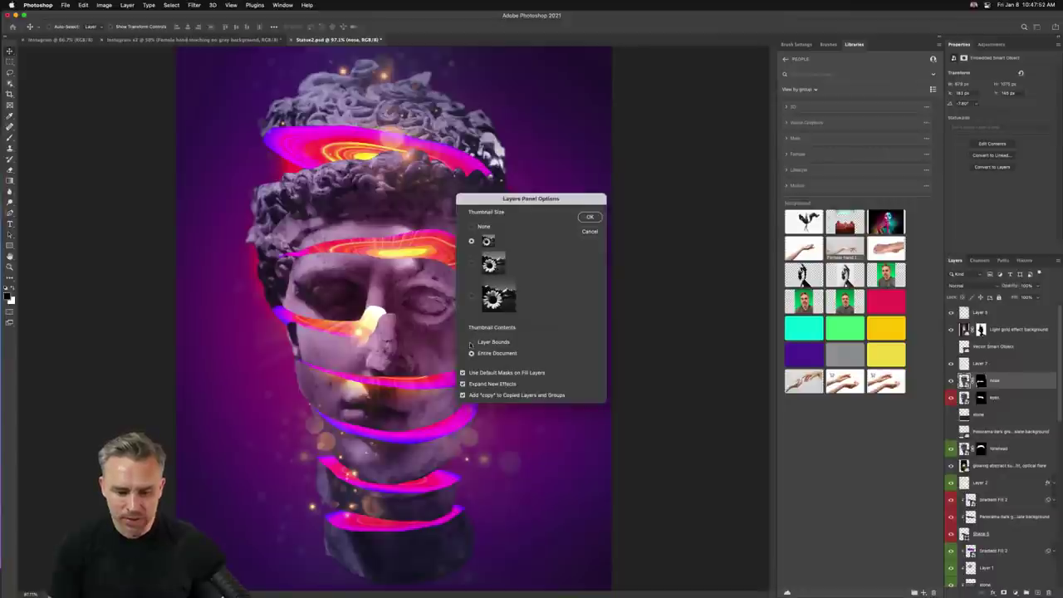
left_click(587, 232)
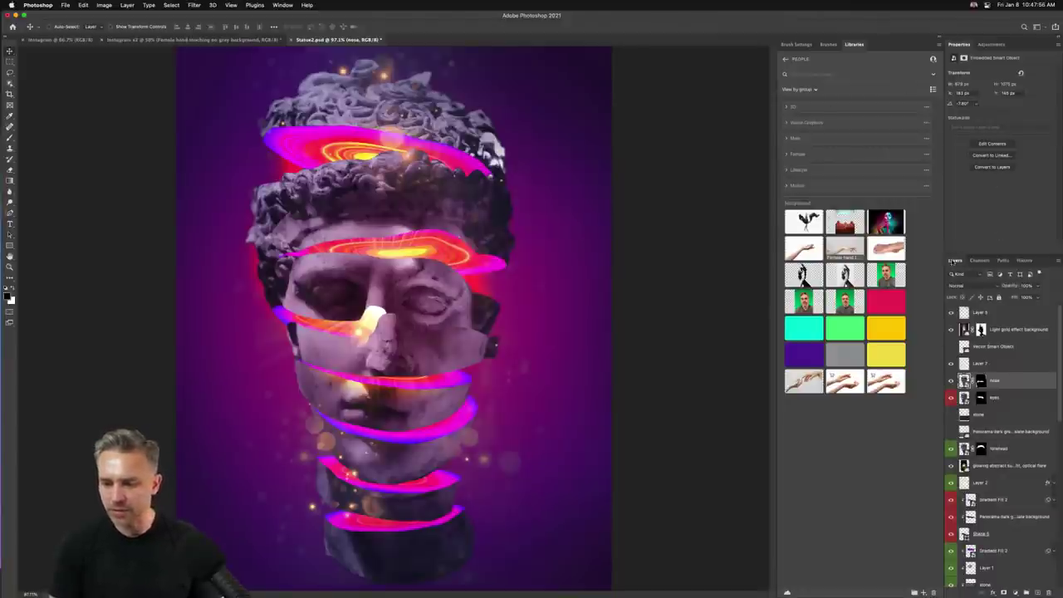
left_click_drag(955, 260, 543, 65)
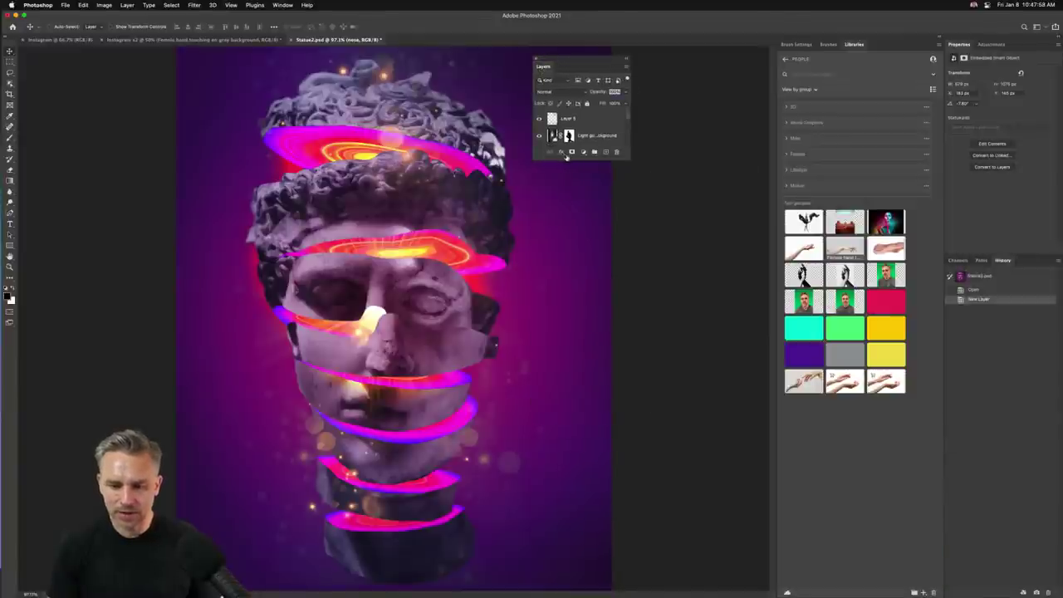
left_click_drag(567, 159, 729, 573)
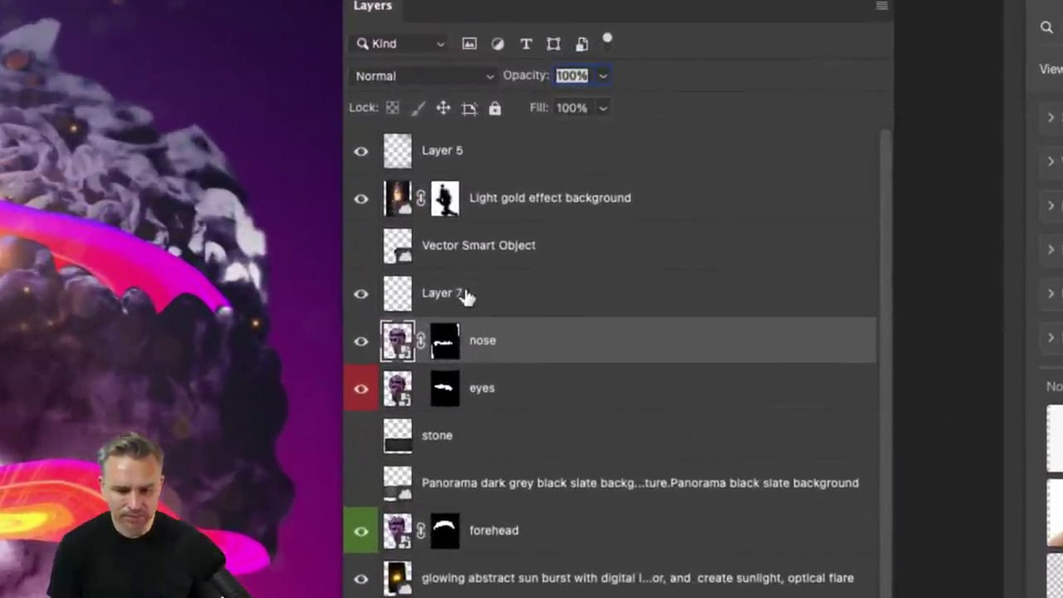
Turn on the Vector Smart Object layer's visibility and bring up Layers Panel Options
left_click(574, 174)
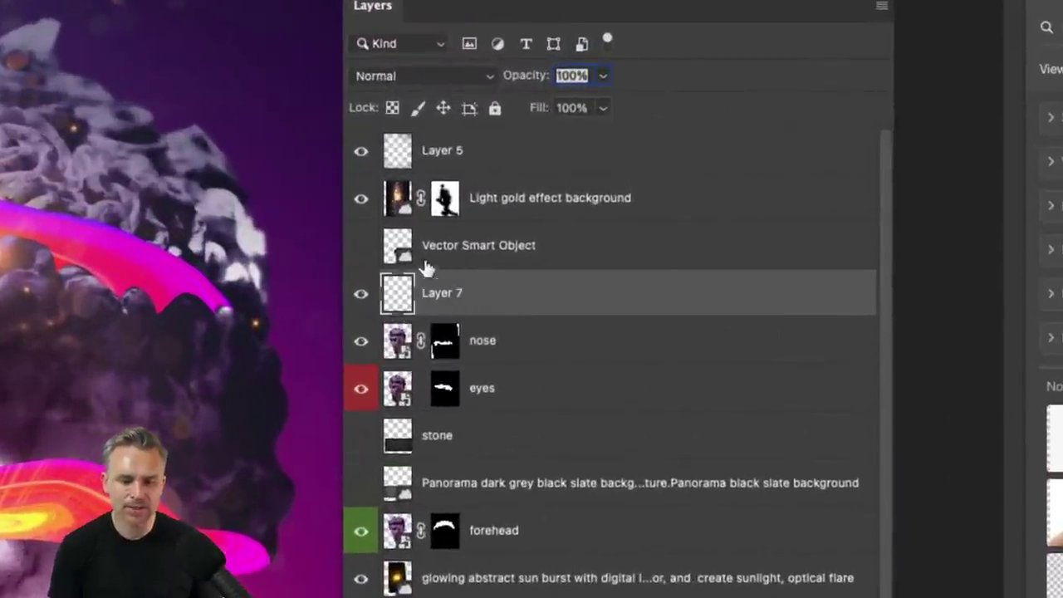
left_click(467, 249)
left_click(362, 258)
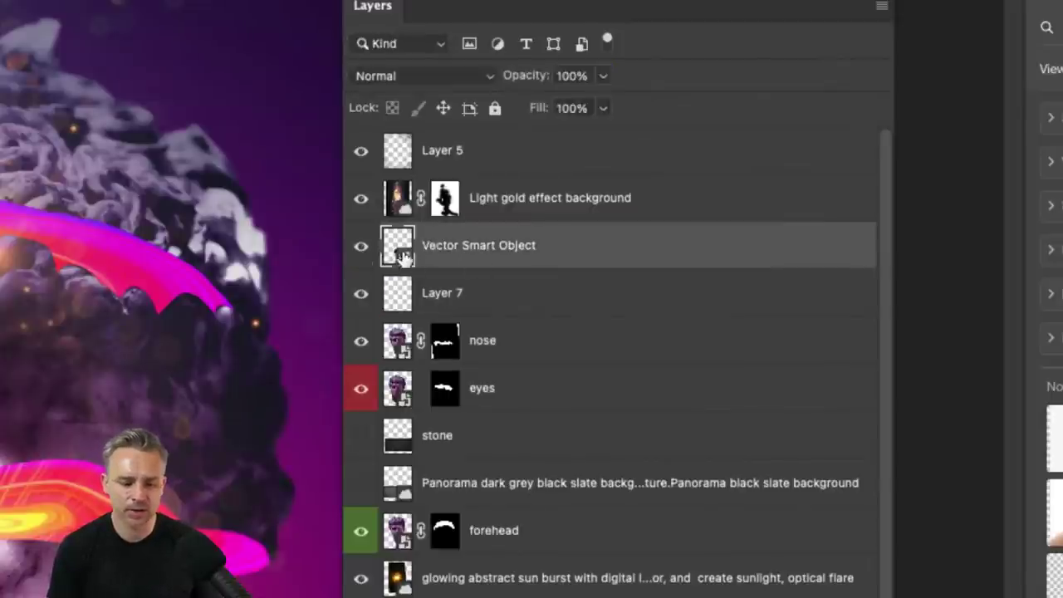
left_click(458, 150)
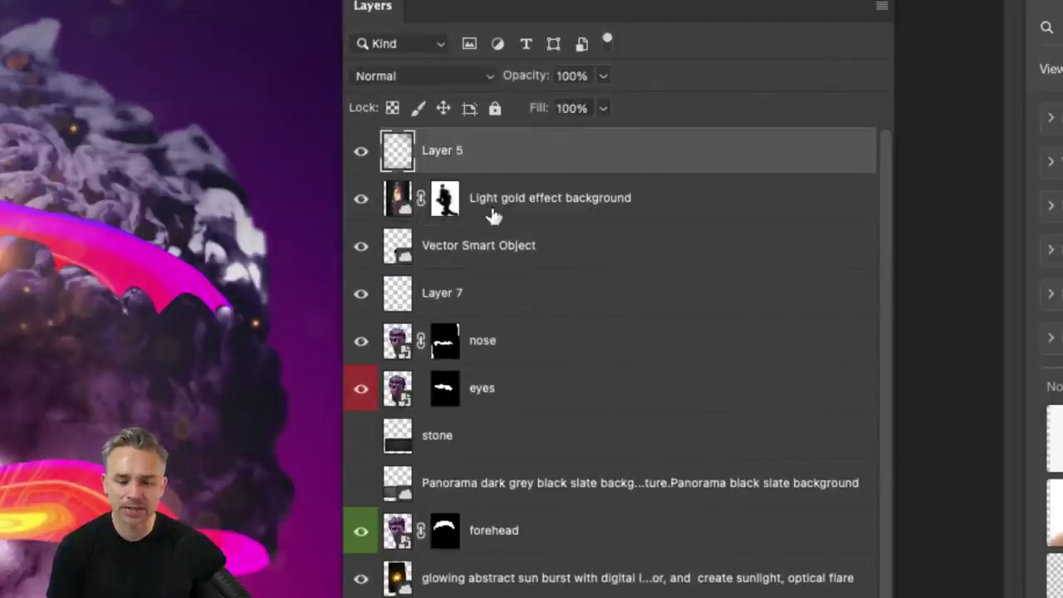
left_click(478, 251)
left_click(480, 303)
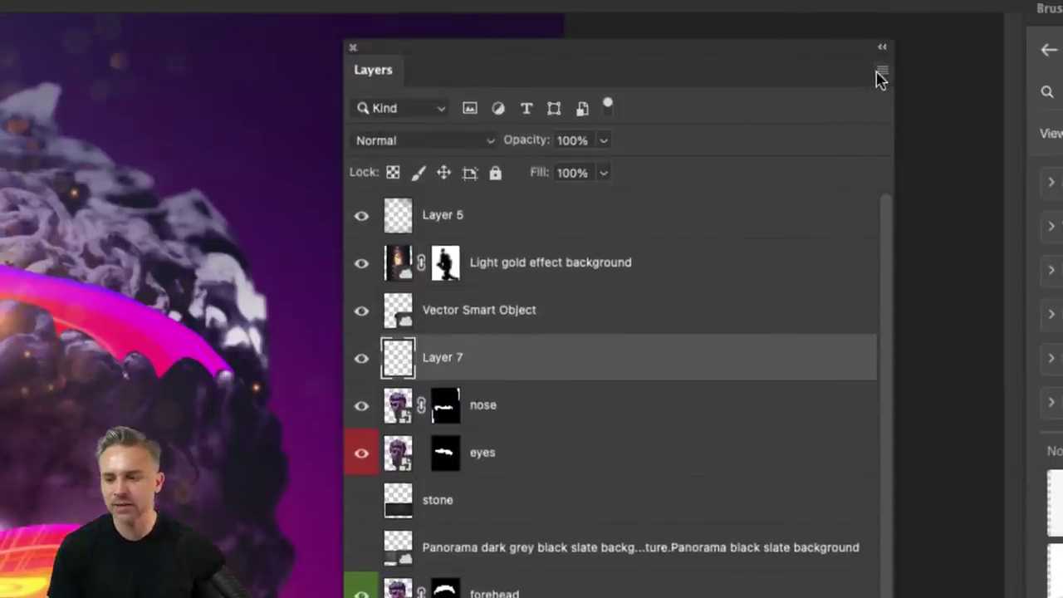
left_click(880, 73)
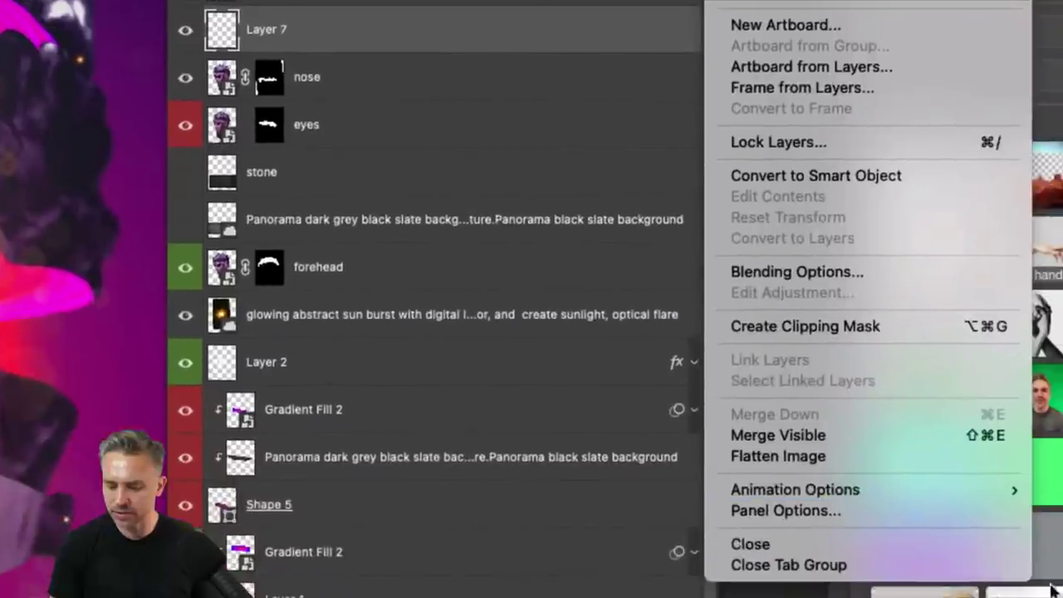
left_click(878, 507)
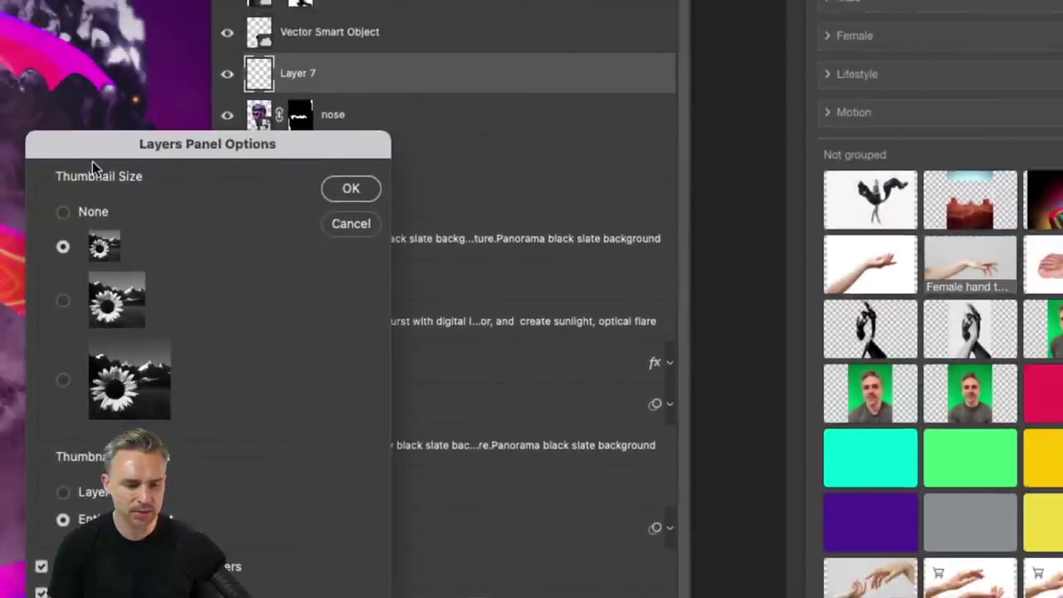
Set thumbnails to Layer Bounds, turn off adding 'copy' to copied layers, and confirm
left_click_drag(92, 161, 201, 47)
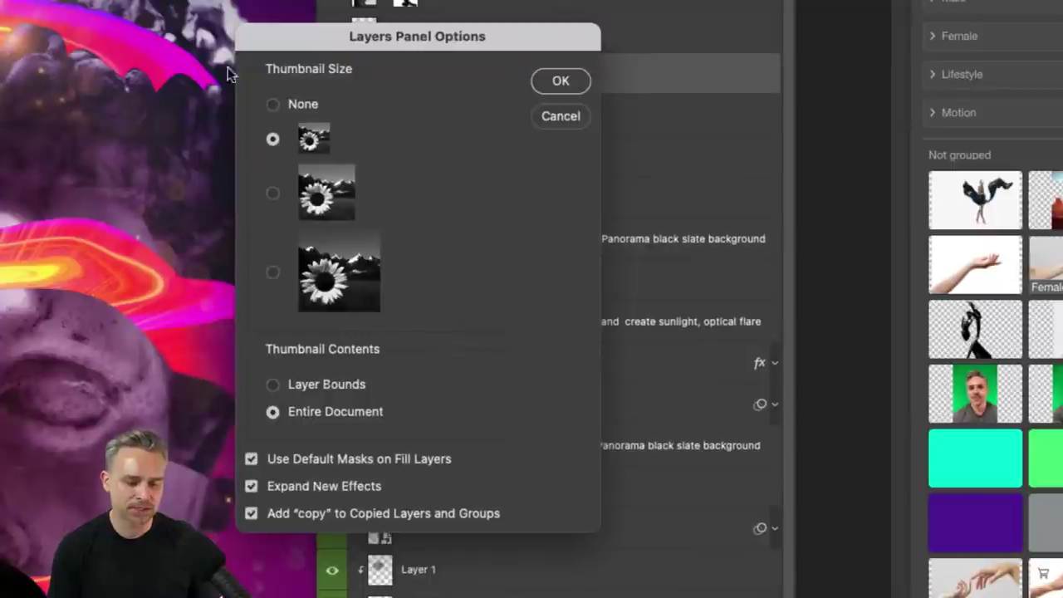
left_click_drag(213, 38, 83, 10)
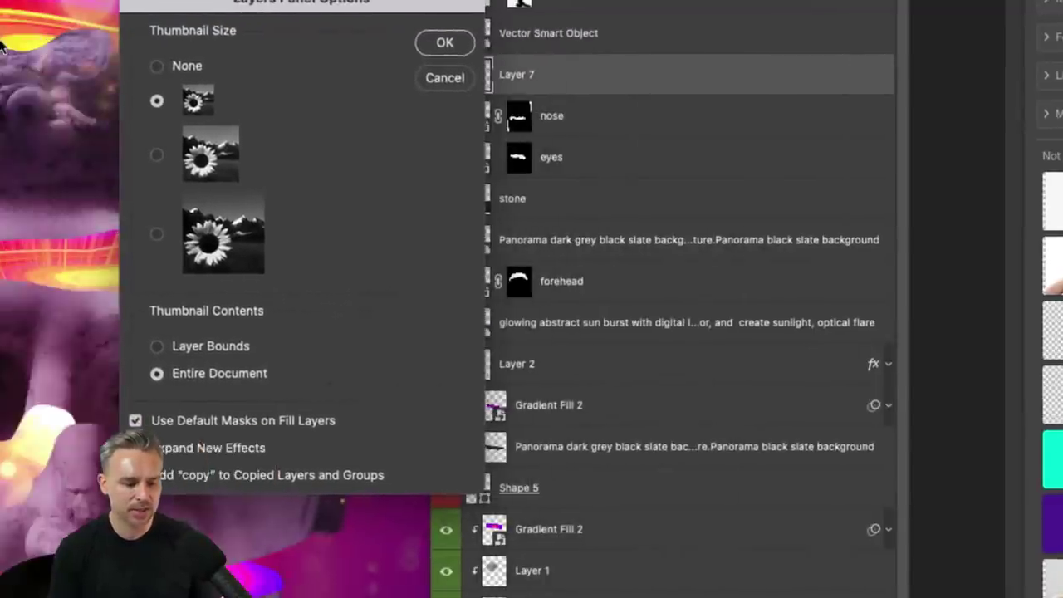
left_click(157, 349)
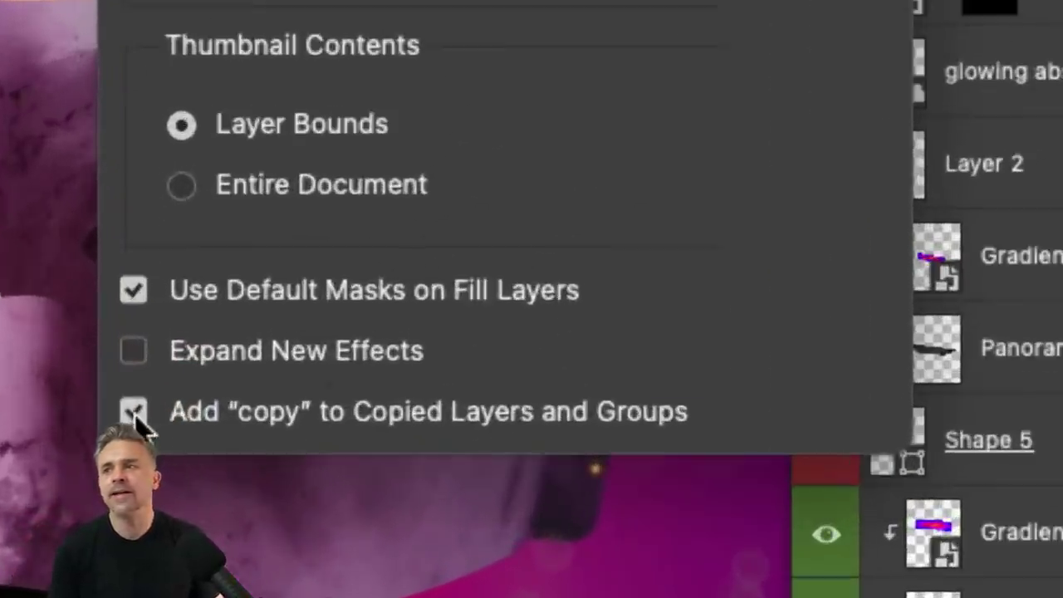
left_click(135, 415)
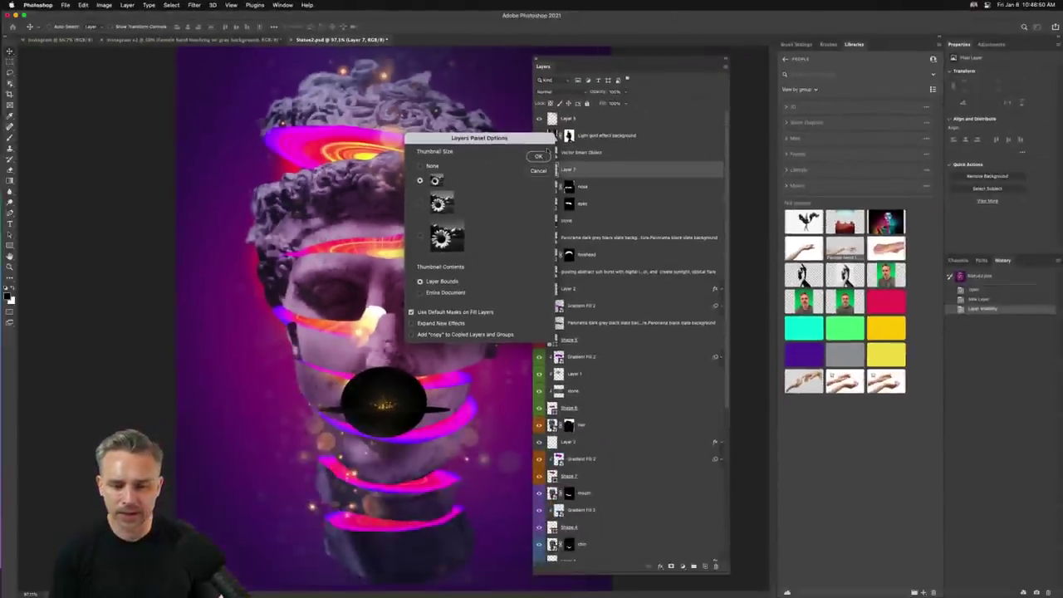
left_click(541, 155)
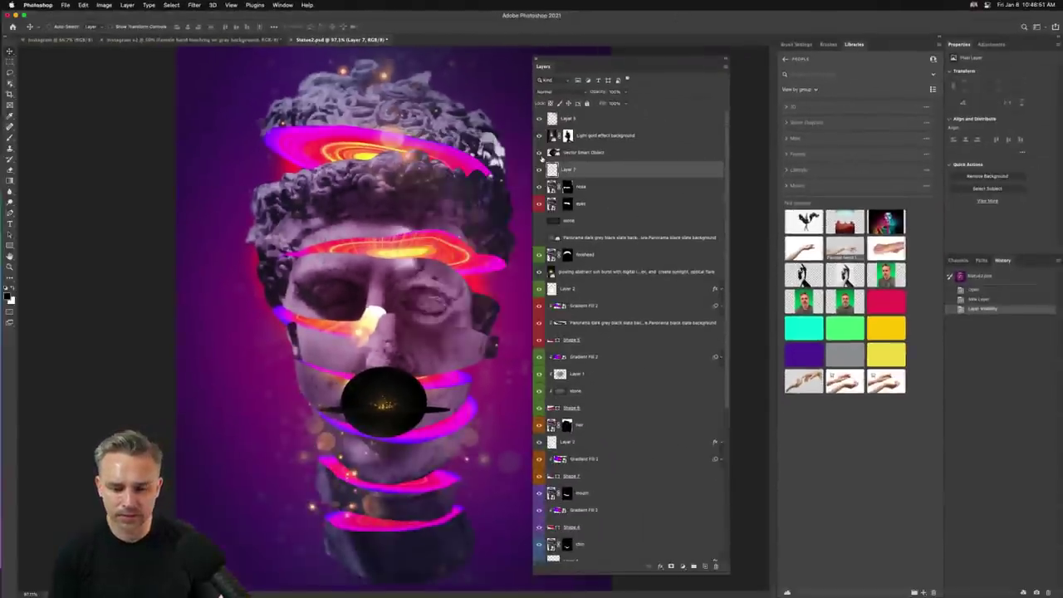
left_click(586, 187)
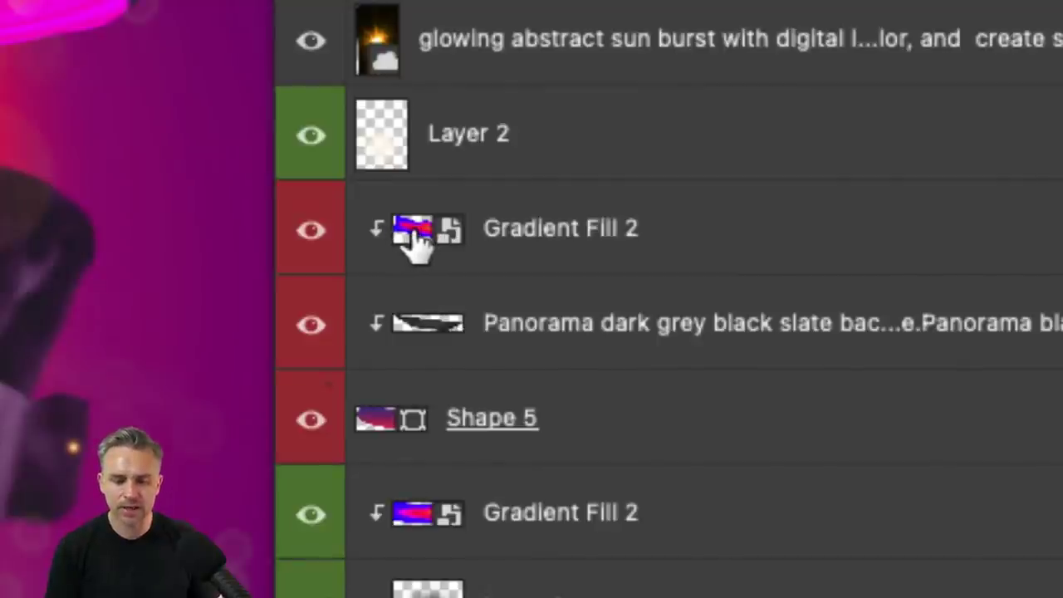
left_click(380, 143)
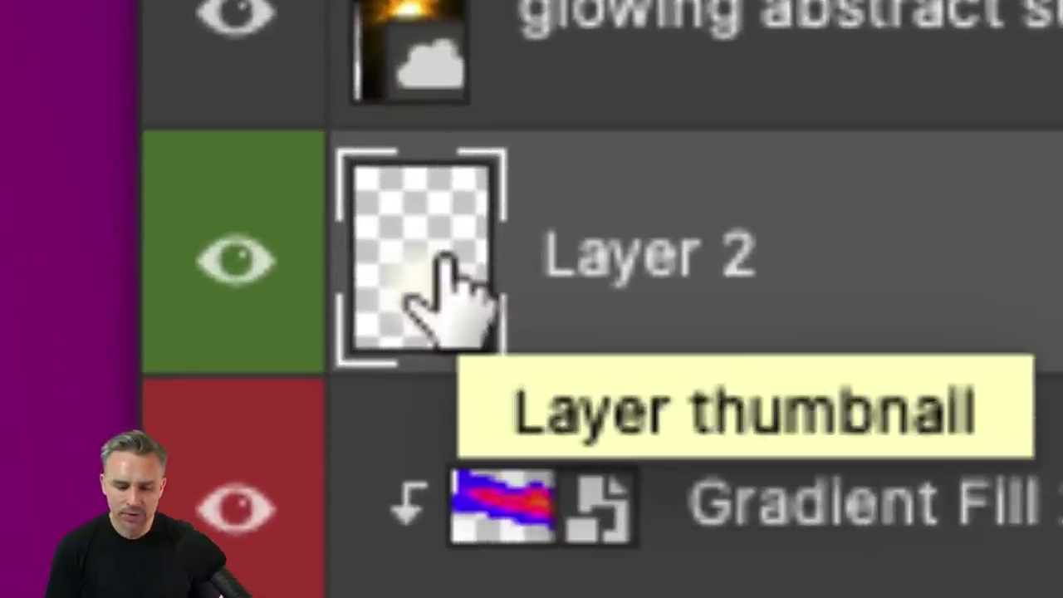
scroll(451, 297, "down", 5)
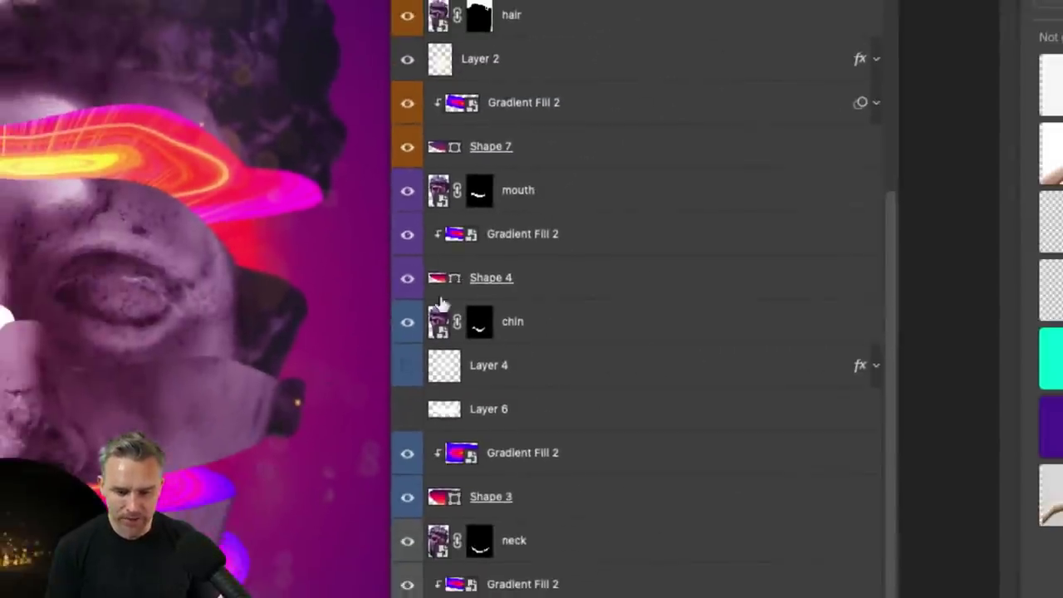
scroll(438, 347, "up", 5)
left_click(433, 389)
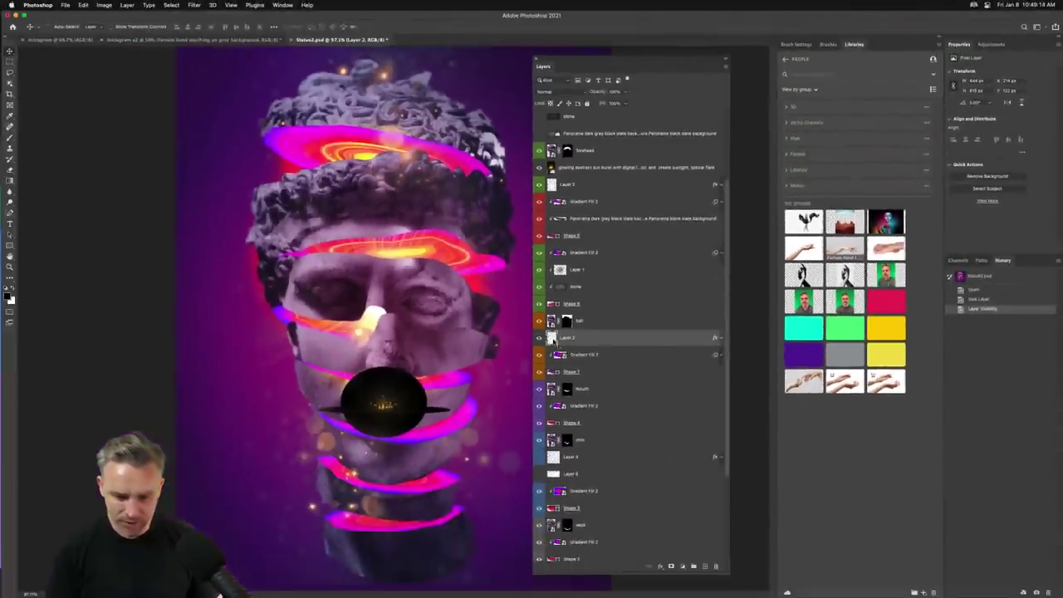
Zoom around the statue, toggle a glow layer, and select the hair and Shape 6 layers
key("super+equal")
key("super+equal")
key("super+equal")
key("super+equal")
key("super+equal")
key("super+equal")
key("super+equal")
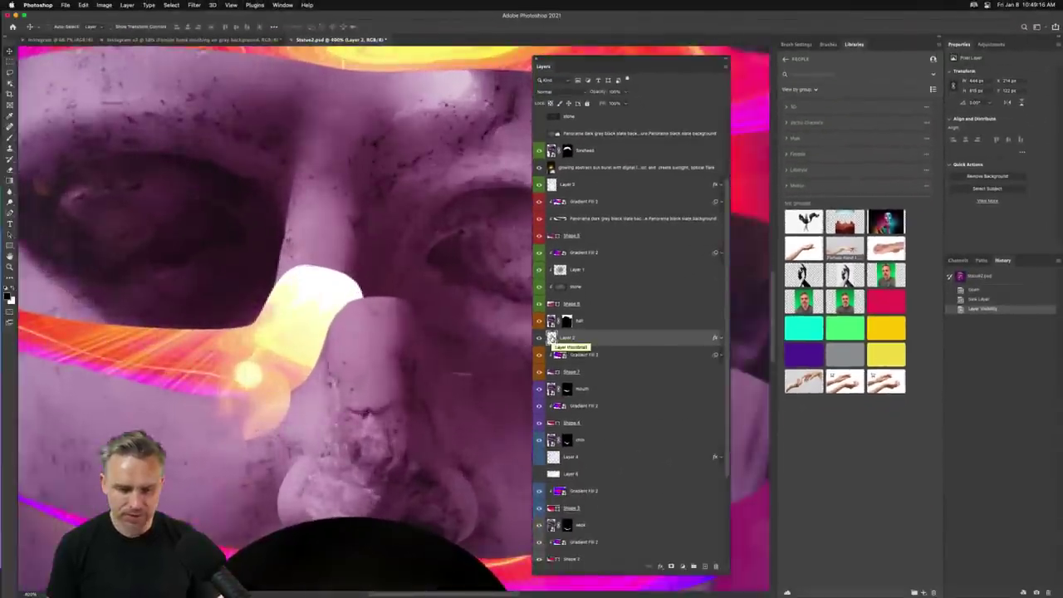
key("super+minus")
key("super+minus")
key("super+minus")
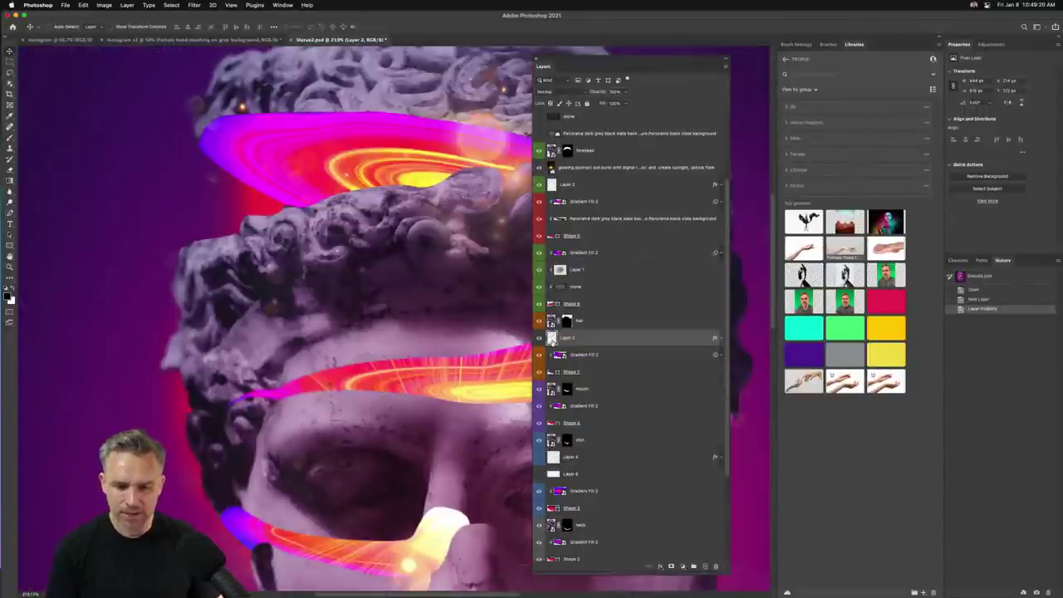
left_click(540, 132)
left_click(541, 131)
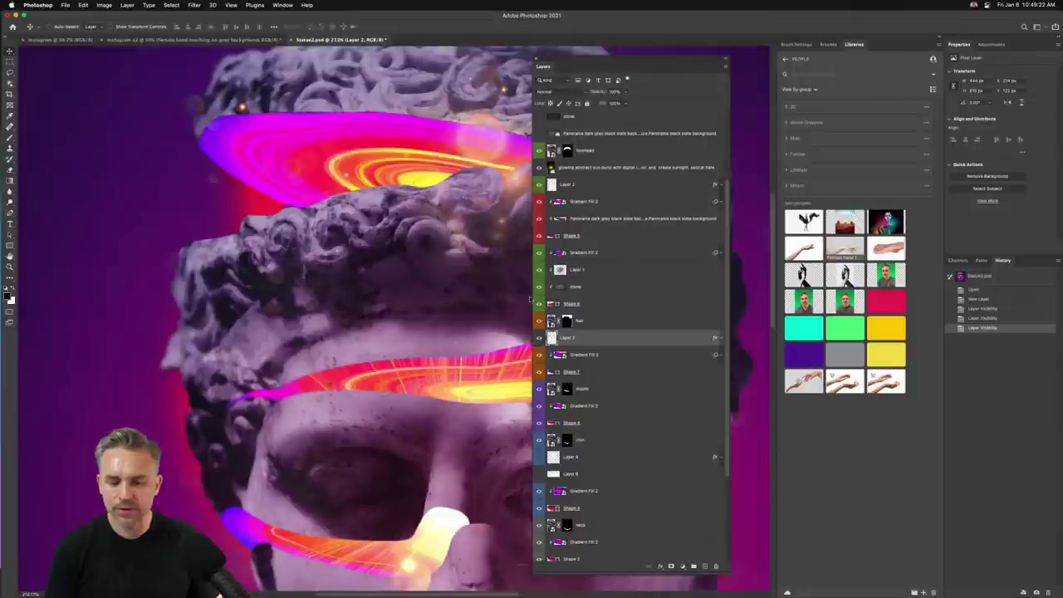
left_click(580, 320)
left_click(567, 306)
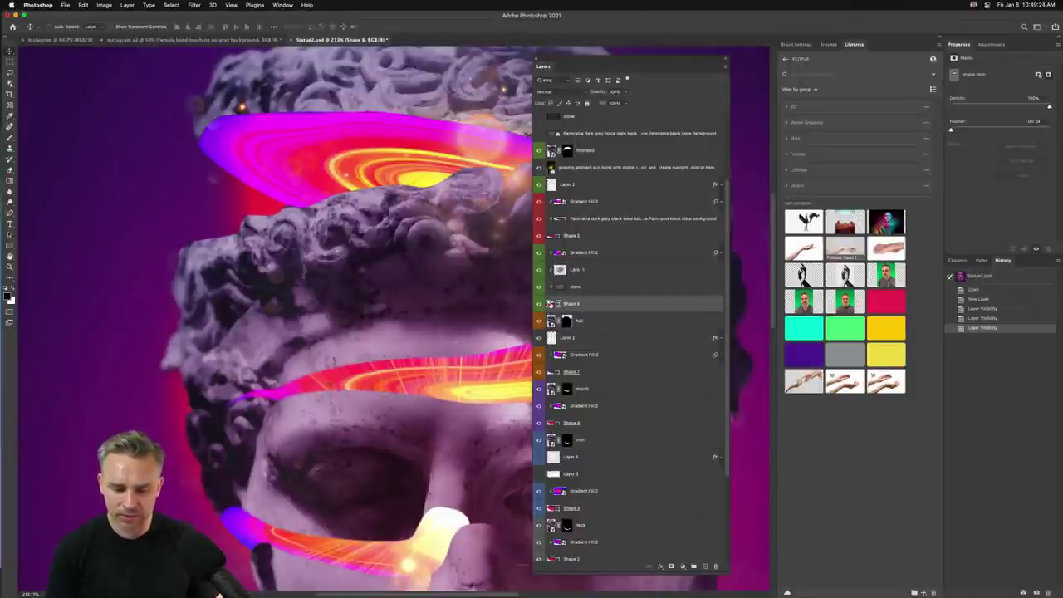
scroll(332, 332, "up", 2)
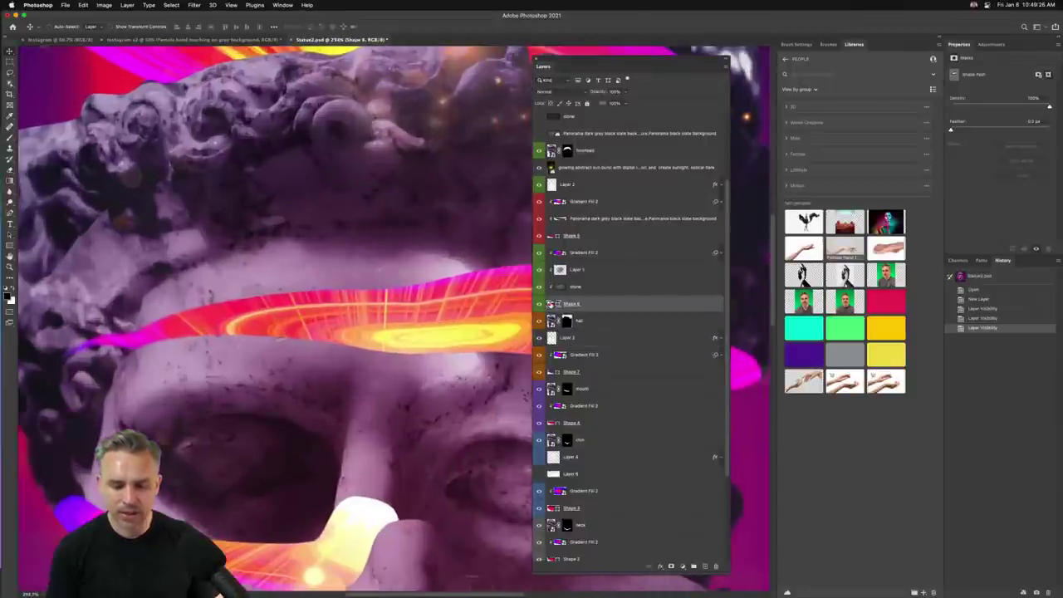
key("super+0")
Select the chin, Layer 6, Shape 7, Shape 5, Layer 1 and Layer 2 layers in turn
left_click(549, 443)
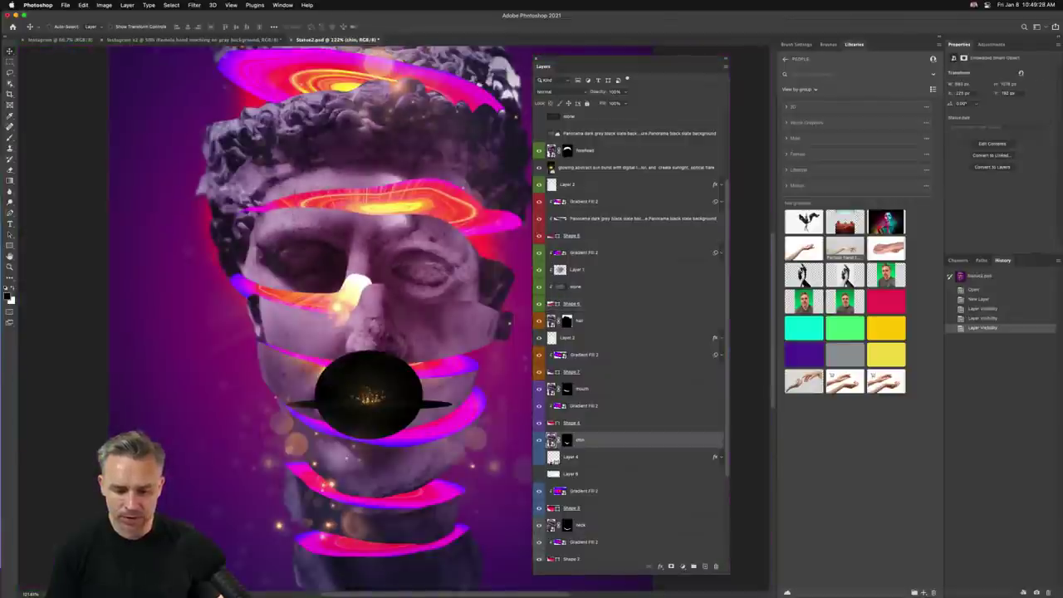
scroll(552, 479, "up", 5)
left_click(552, 475)
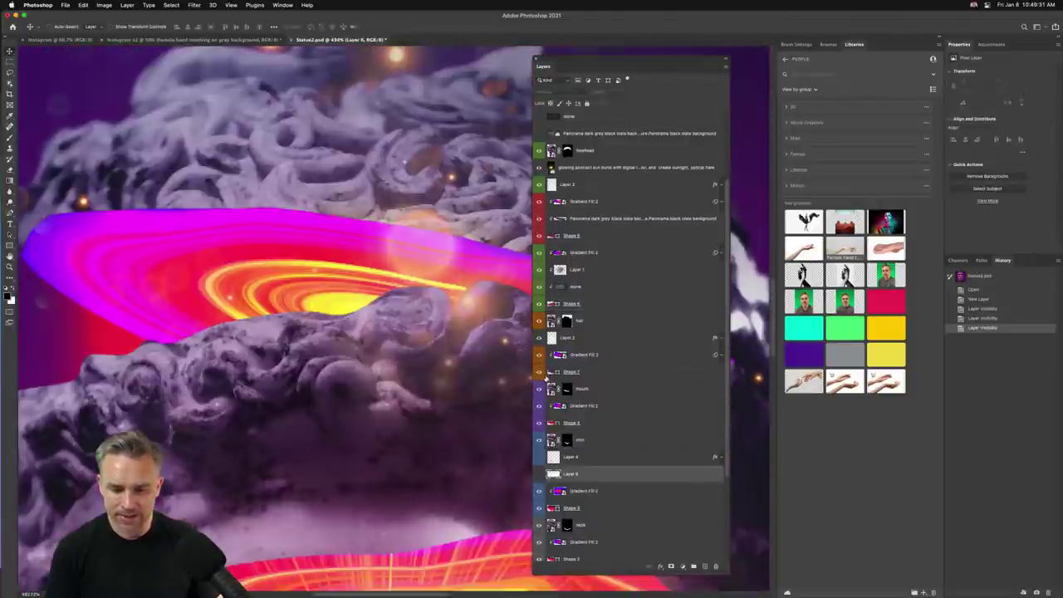
left_click(548, 372)
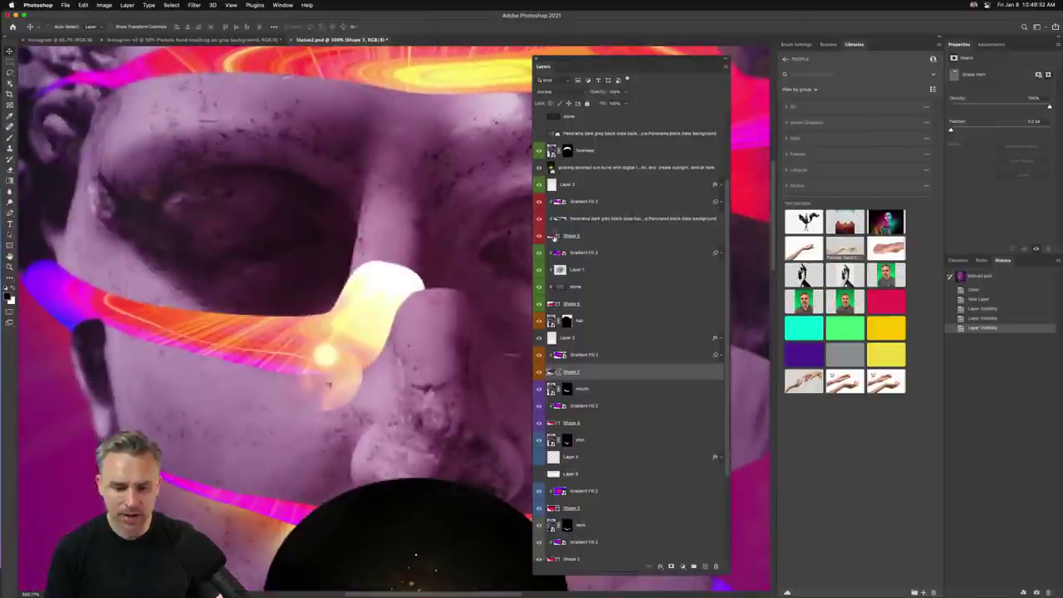
left_click(550, 235)
left_click(558, 271)
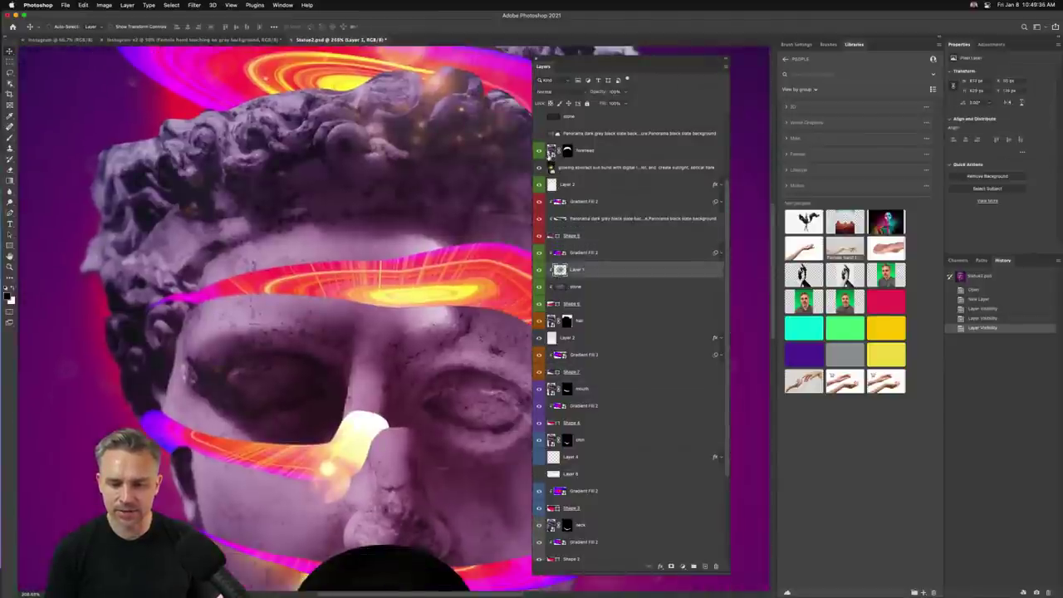
left_click(558, 184)
Clip Gradient Fill 2, release and re-create the mask, then revert to the Open history state
left_click(573, 151)
left_click(578, 259, "alt")
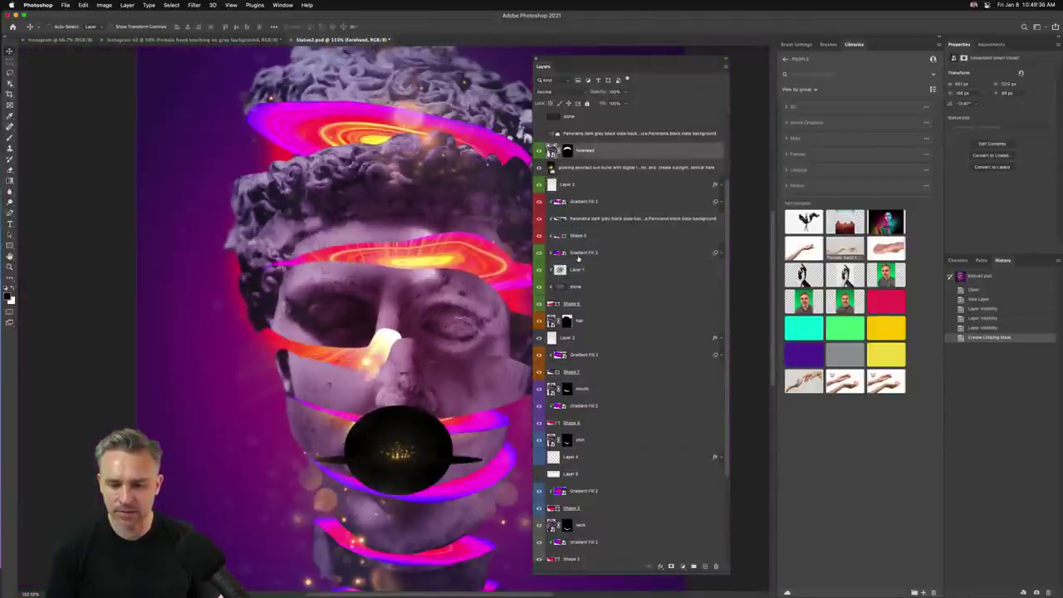
left_click(579, 238, "alt")
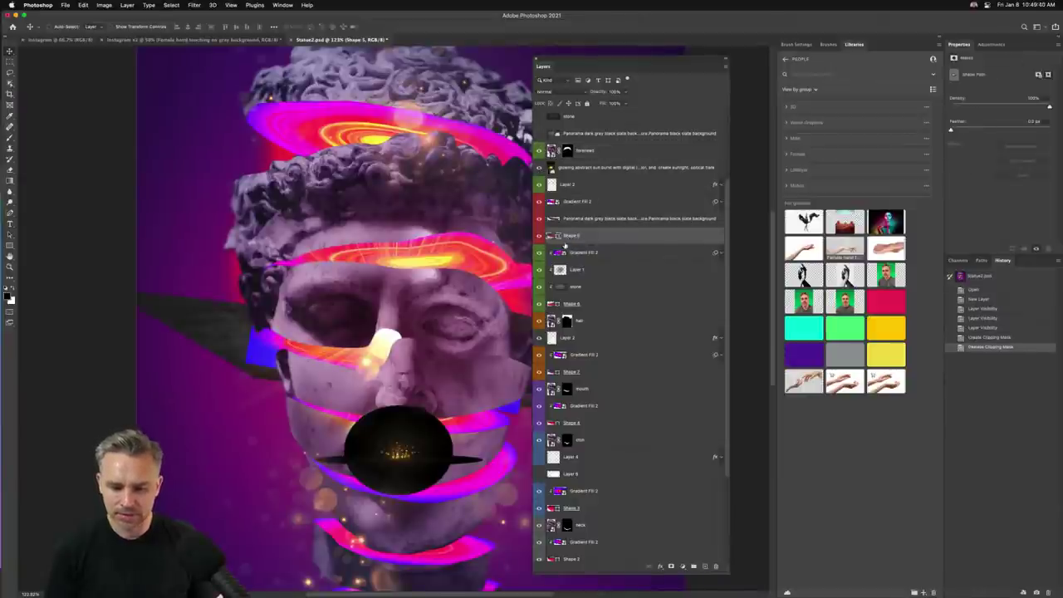
left_click(587, 240, "alt")
left_click(538, 236)
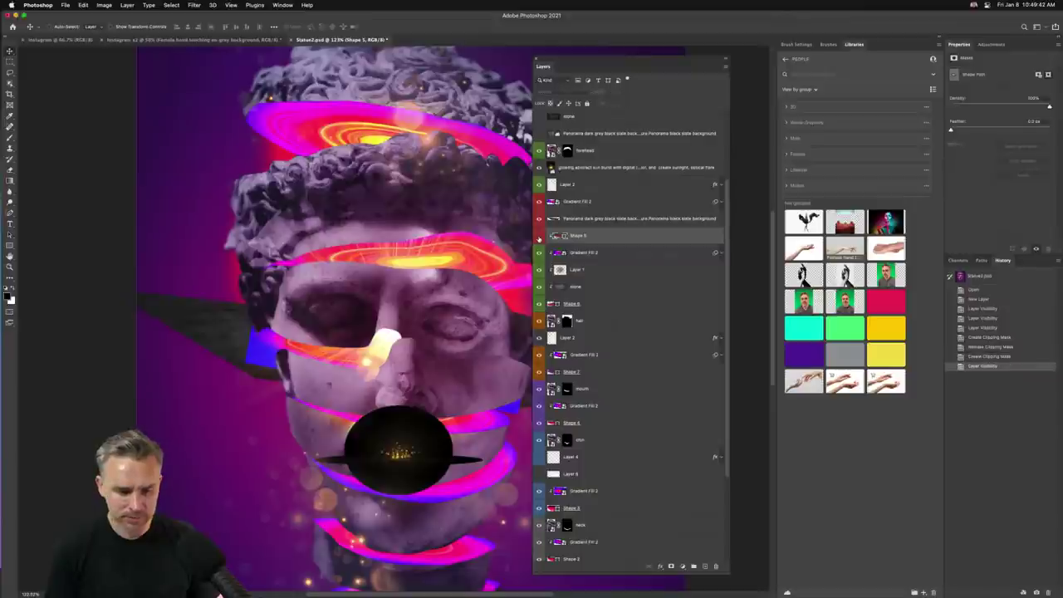
left_click(538, 237)
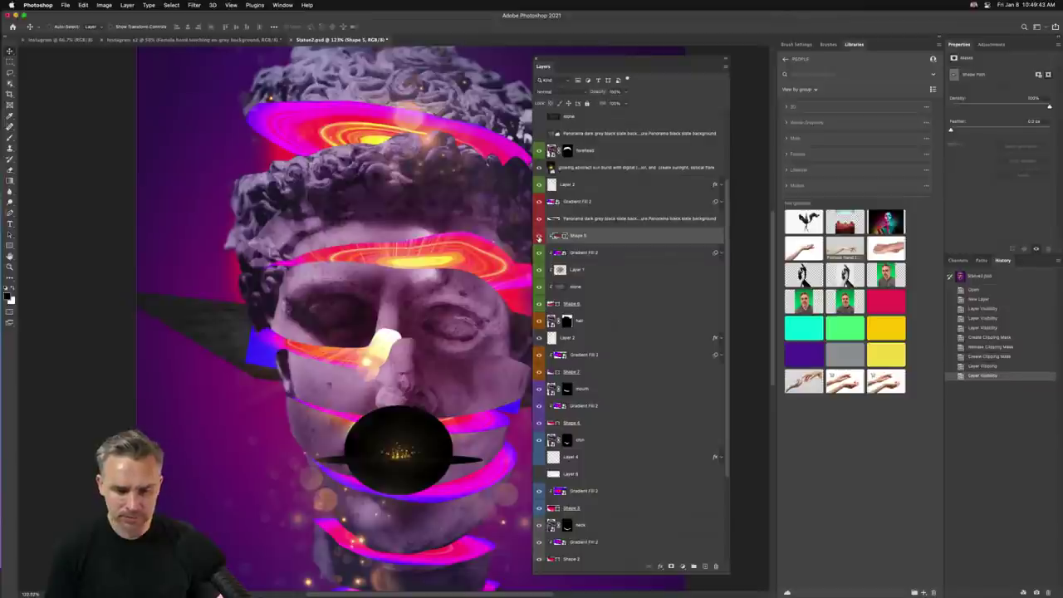
left_click(1003, 290)
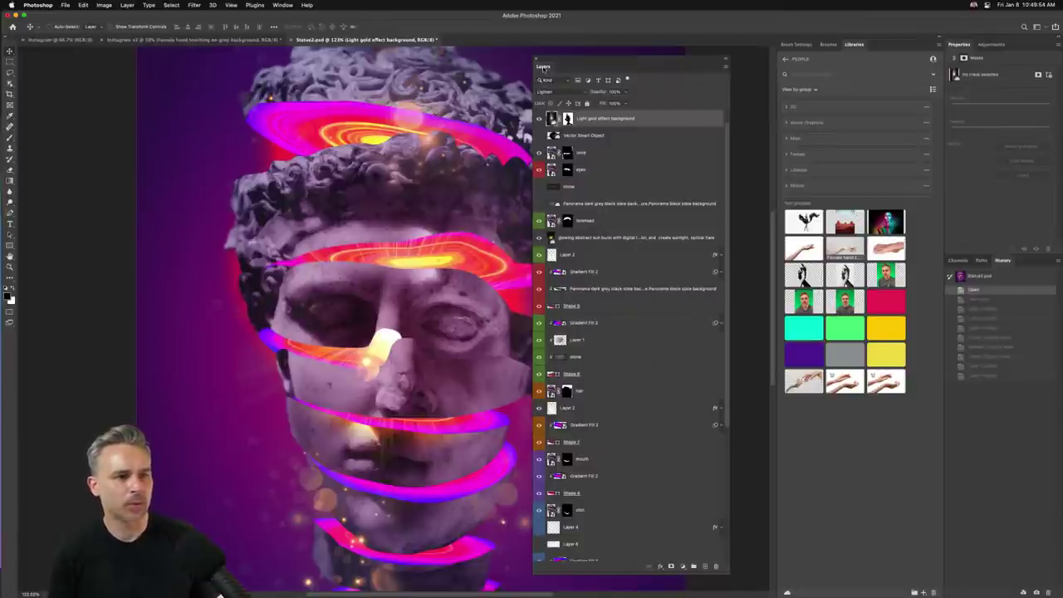
Dock the Layers panel into the Channels/Paths/History group, zoom in, and select Gradient Fill 2
left_click_drag(544, 68, 988, 264)
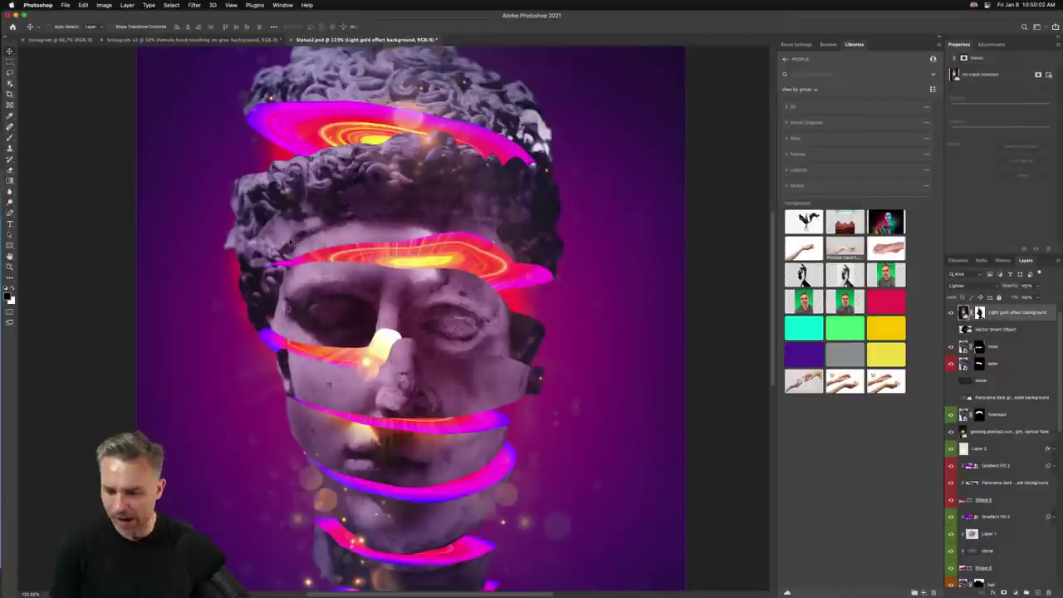
scroll(1014, 461, "down", 5)
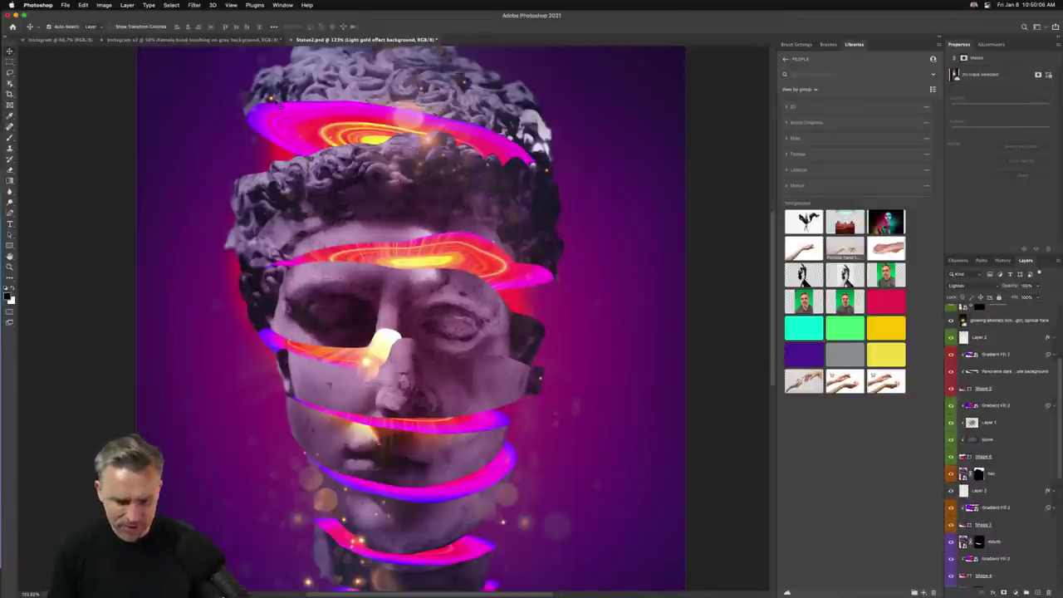
key("super+equal")
key("super+equal")
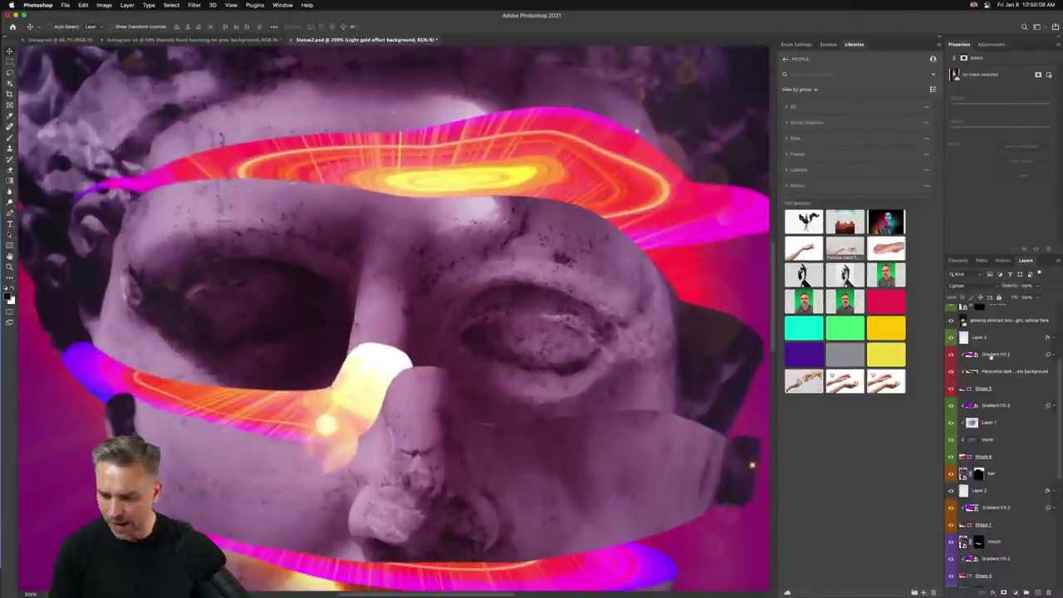
left_click(990, 354)
scroll(635, 131, "up", 3)
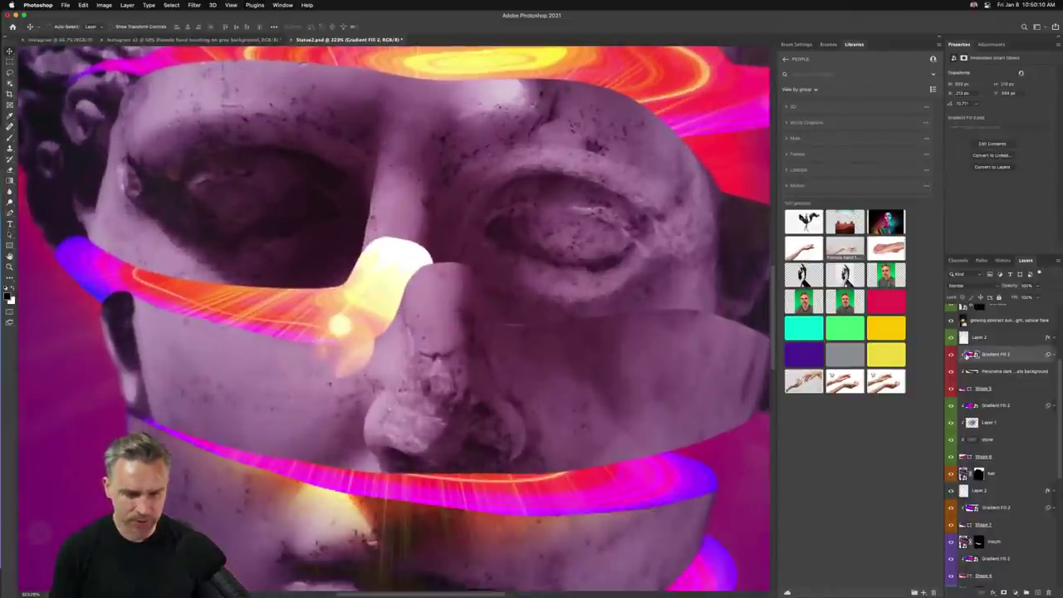
left_click(950, 355)
left_click(950, 354)
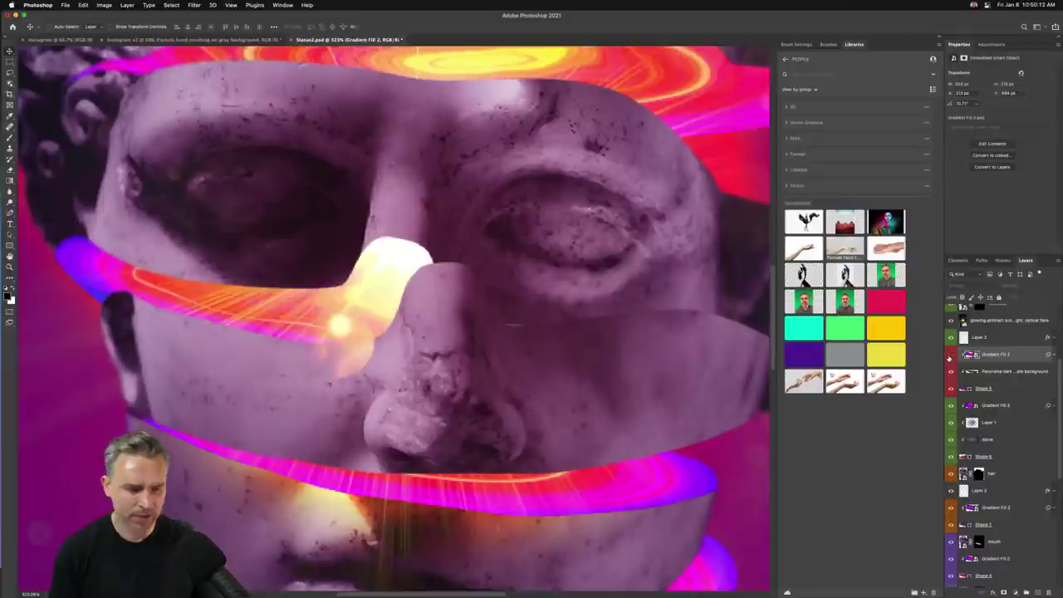
left_click(950, 355)
left_click(951, 354)
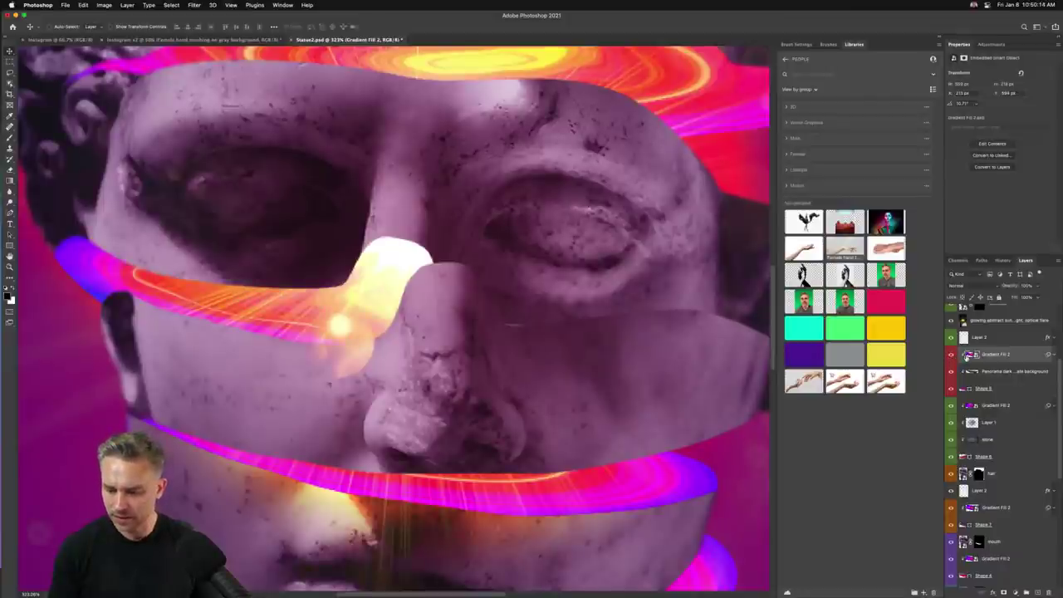
double_click(969, 355)
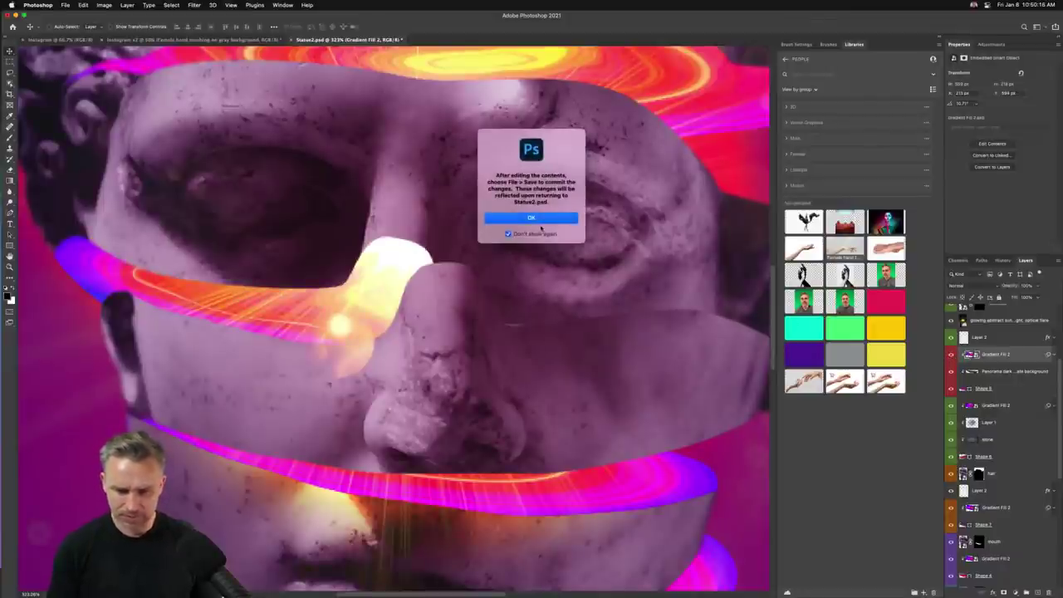
left_click(540, 220)
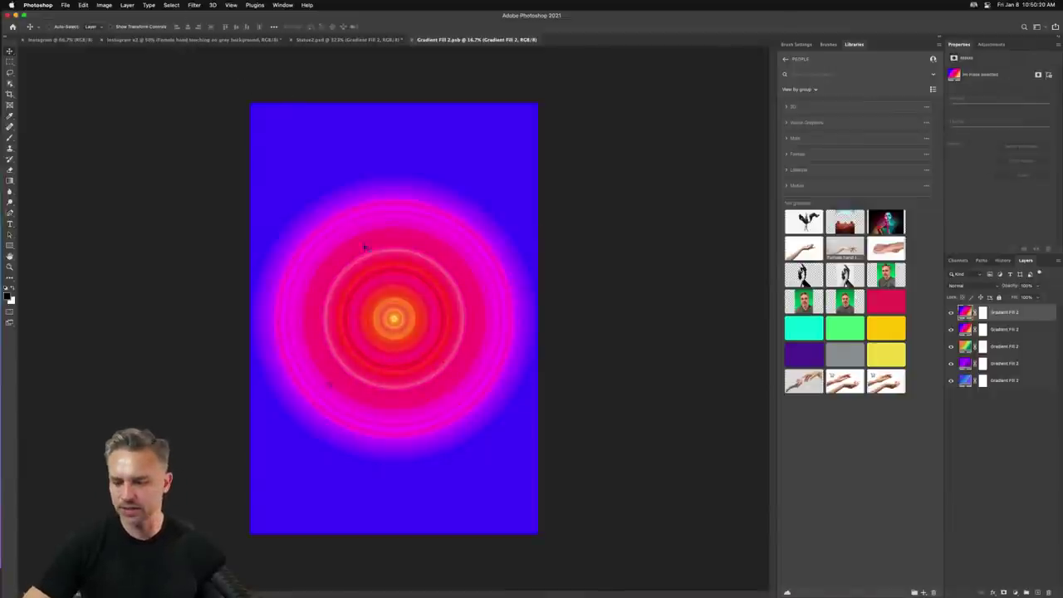
key("super+w")
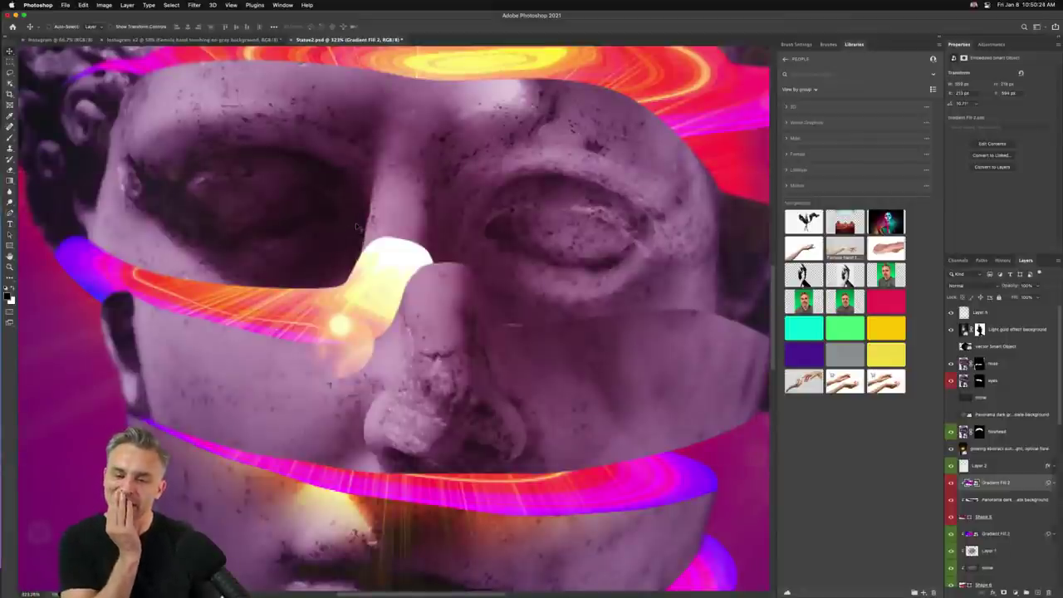
Start a Pen path with two anchors on the statue's left eye
key("p")
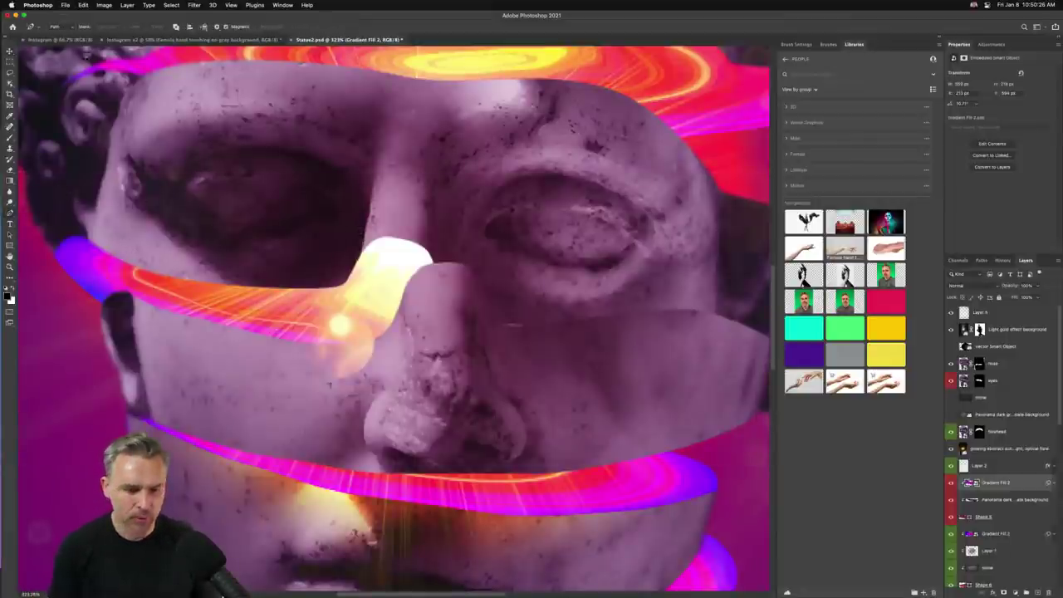
scroll(204, 206, "up", 3)
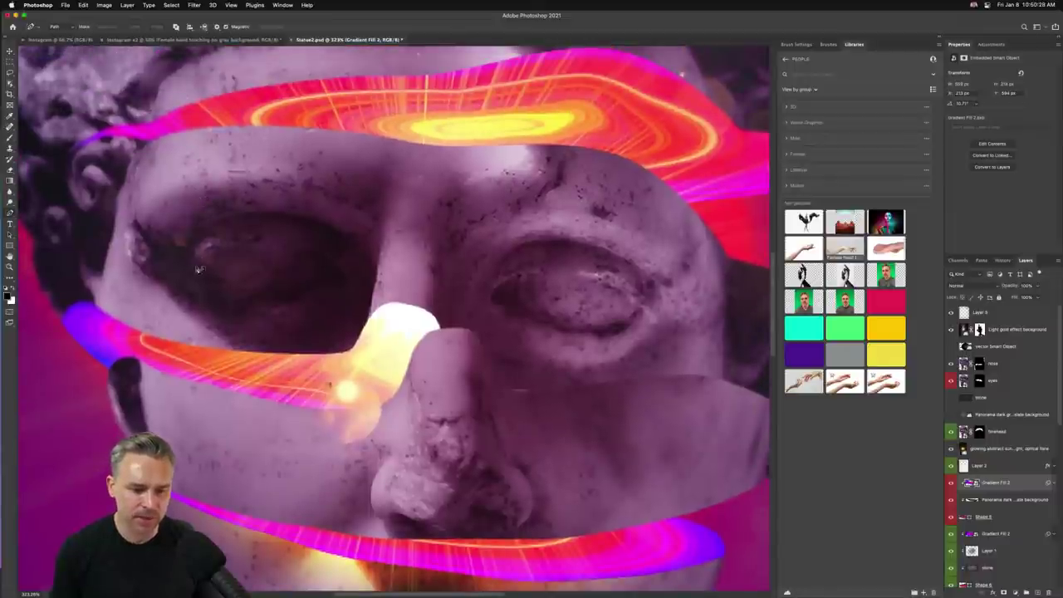
left_click(217, 244)
left_click_drag(257, 241, 279, 241)
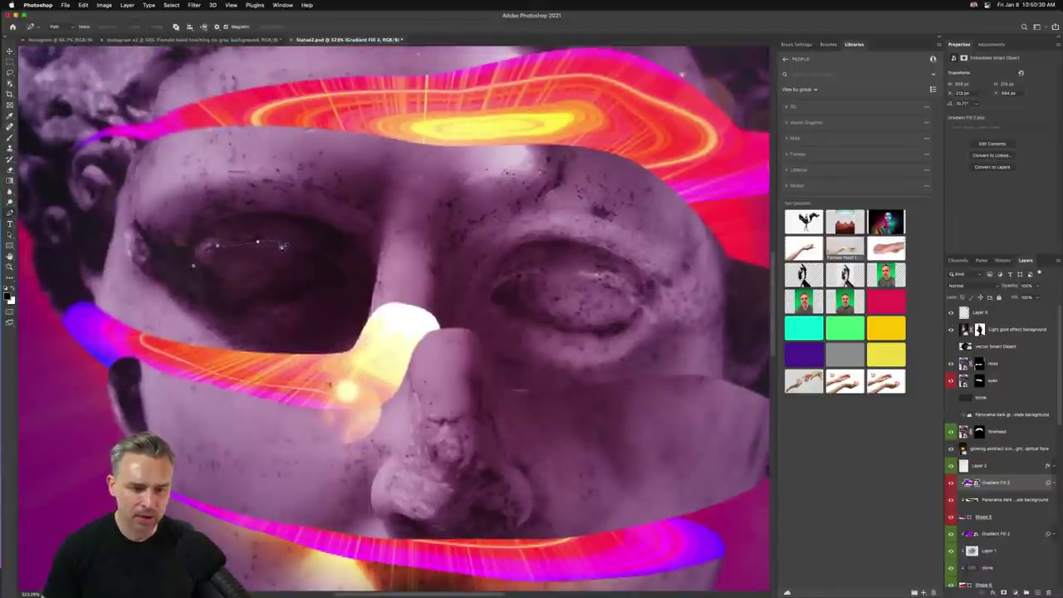
scroll(280, 247, "up", 1)
scroll(281, 266, "up", 15)
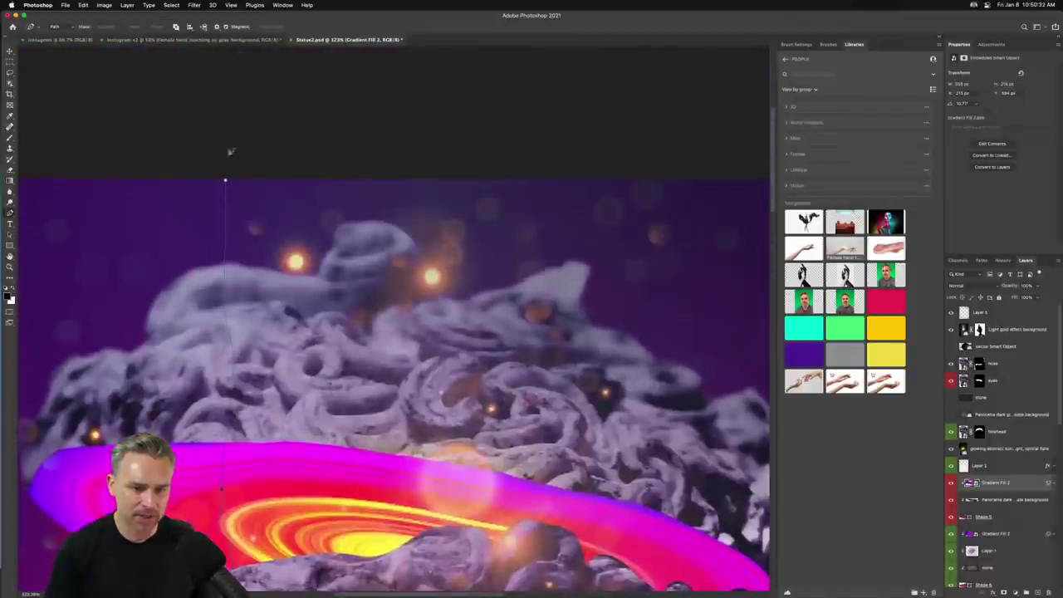
scroll(308, 111, "down", 12)
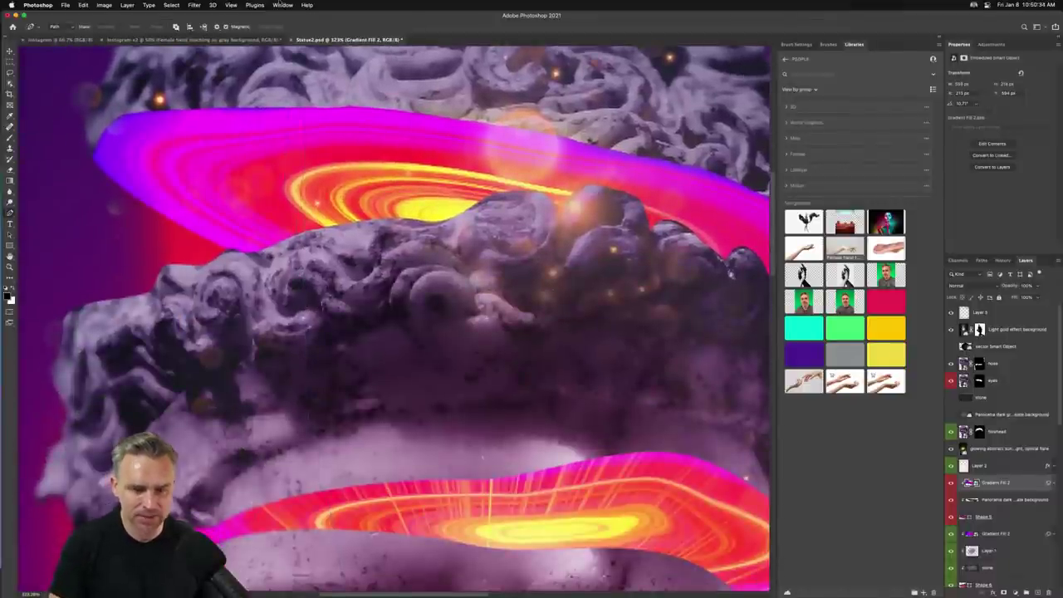
scroll(248, 400, "down", 12)
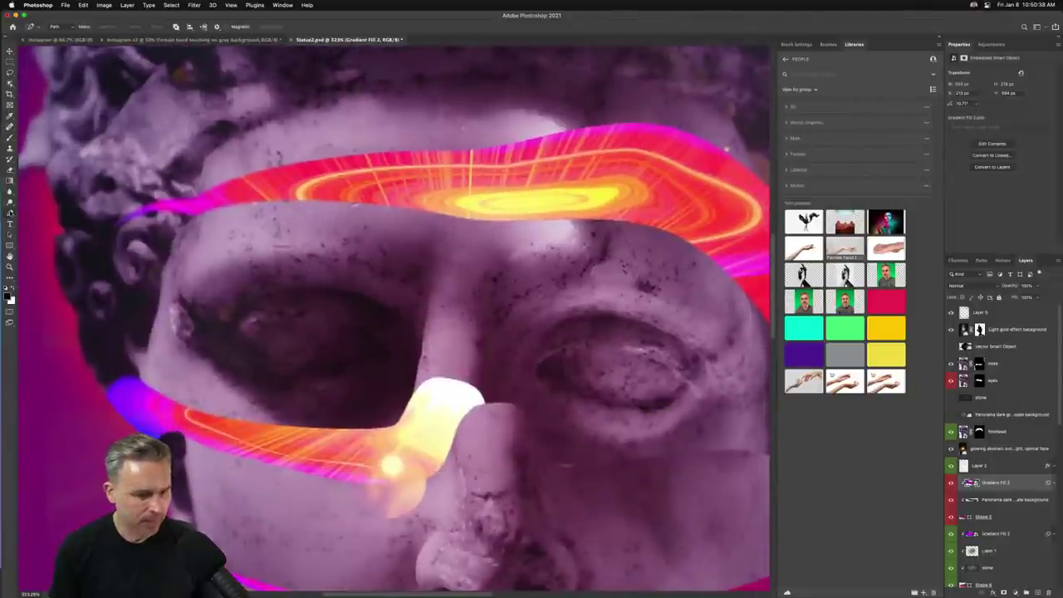
Trace a closed curved Pen path around the left eye, undoing one misplaced anchor
left_click_drag(10, 212, 37, 210)
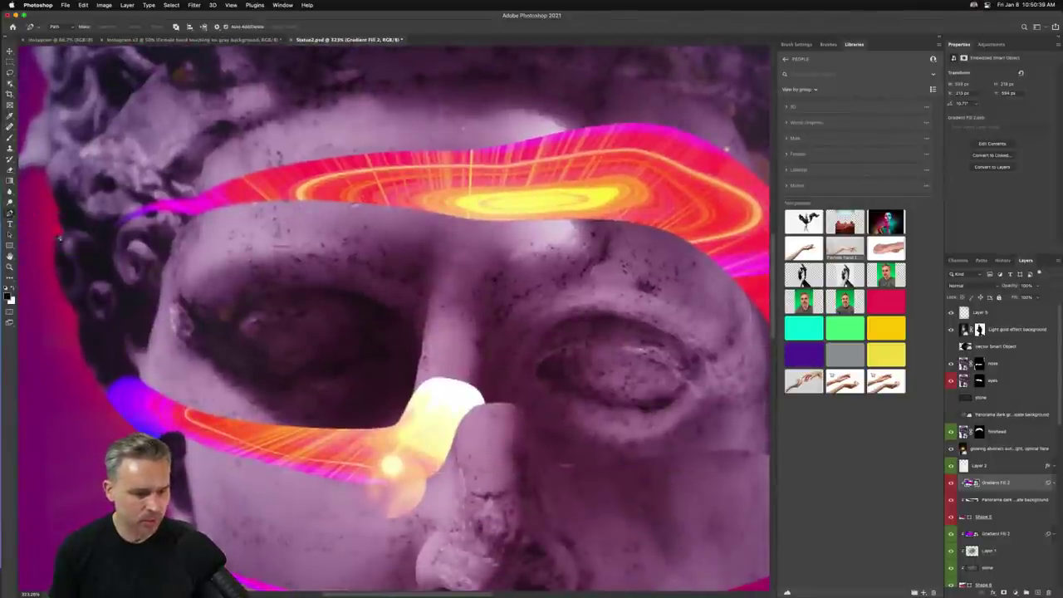
left_click(234, 339)
left_click_drag(317, 318, 345, 323)
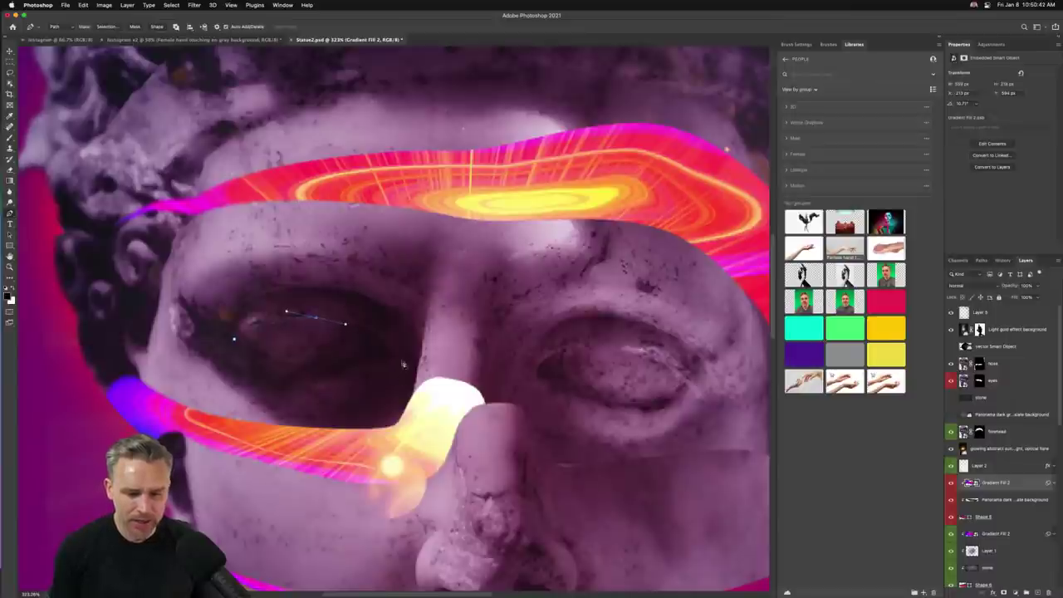
left_click_drag(406, 359, 431, 398)
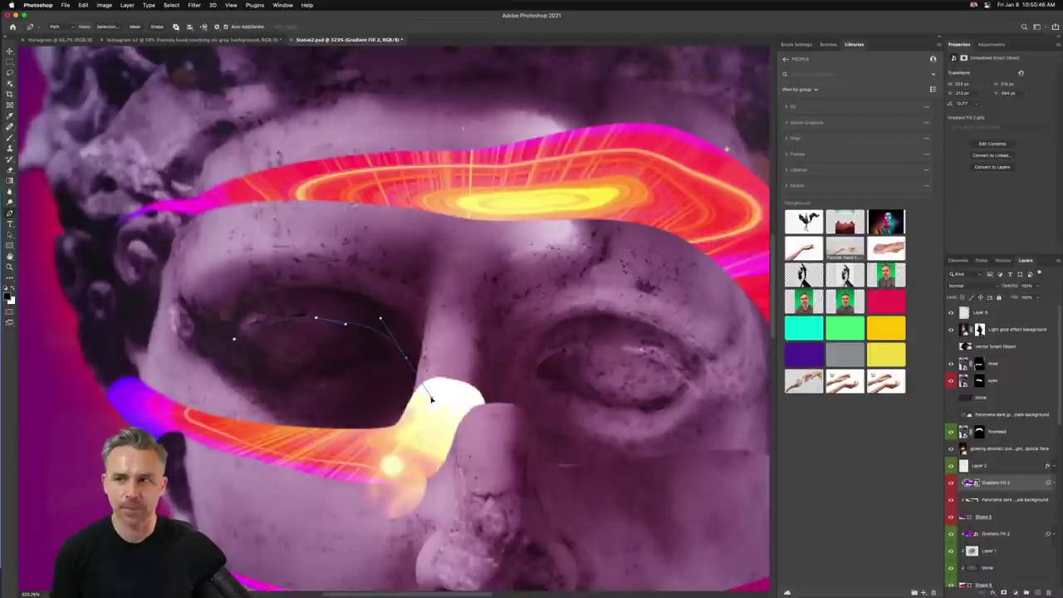
key("ctrl+z")
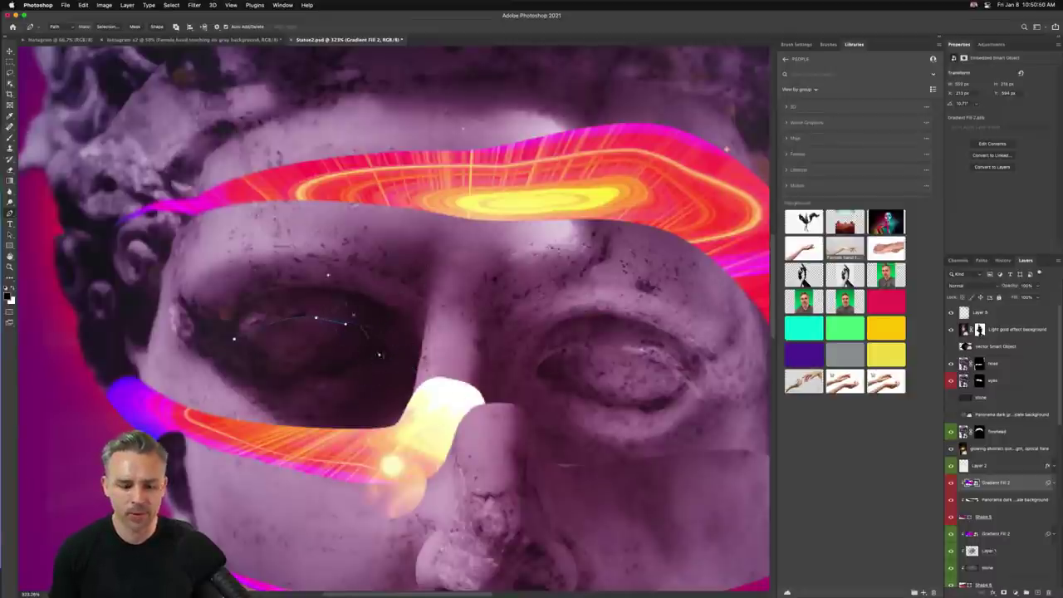
left_click_drag(386, 352, 412, 392)
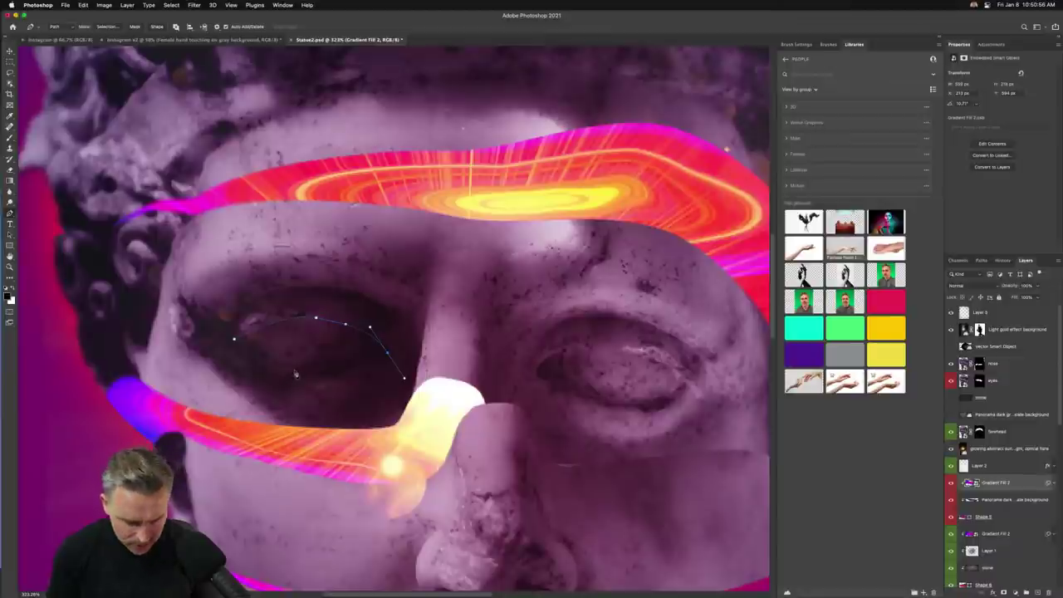
left_click_drag(348, 377, 306, 375)
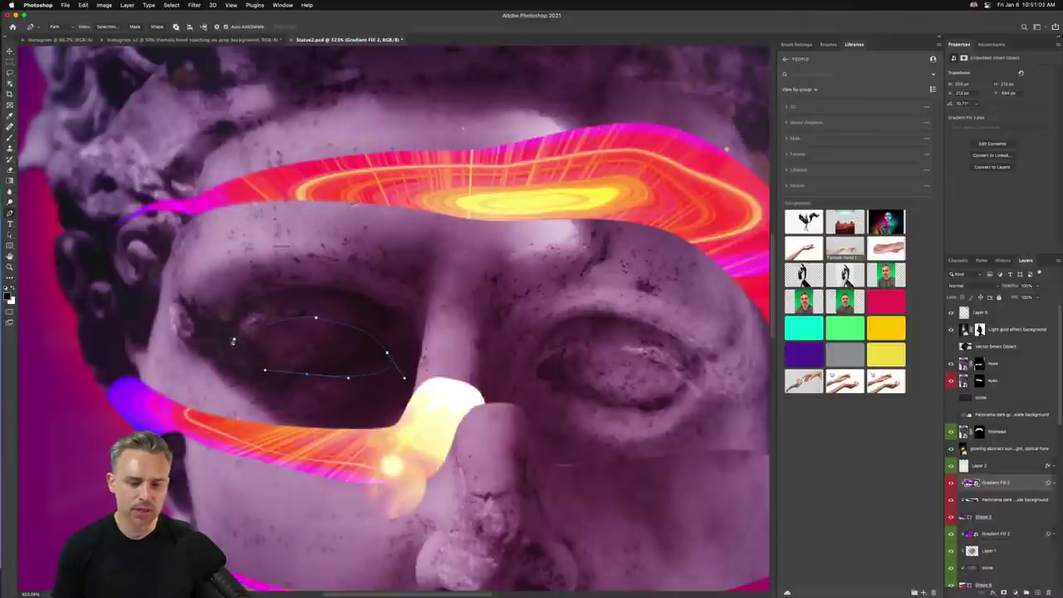
left_click(234, 337)
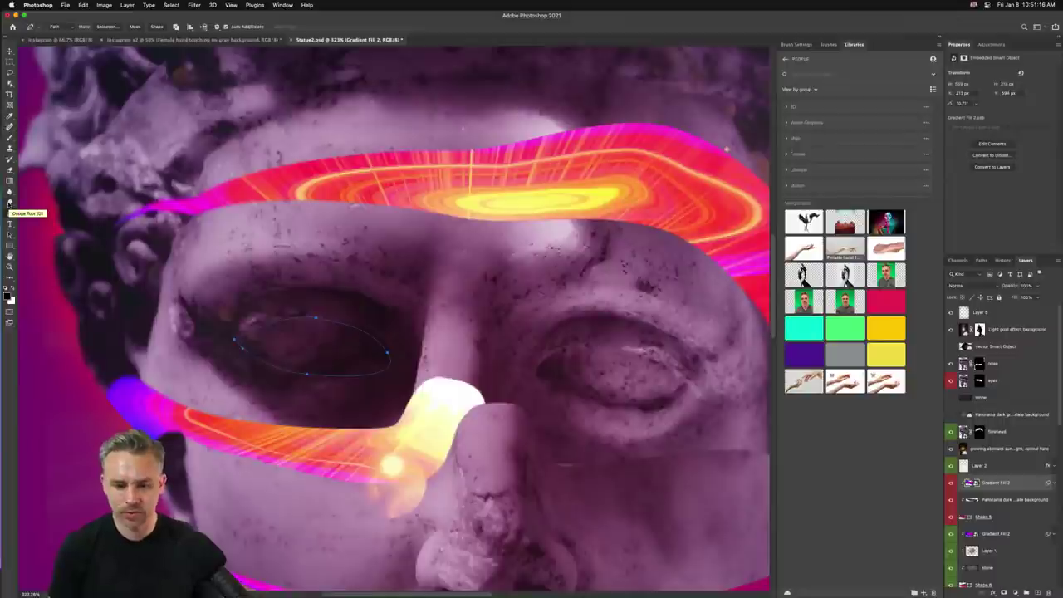
Delete the Work Path from the Paths panel
key("v")
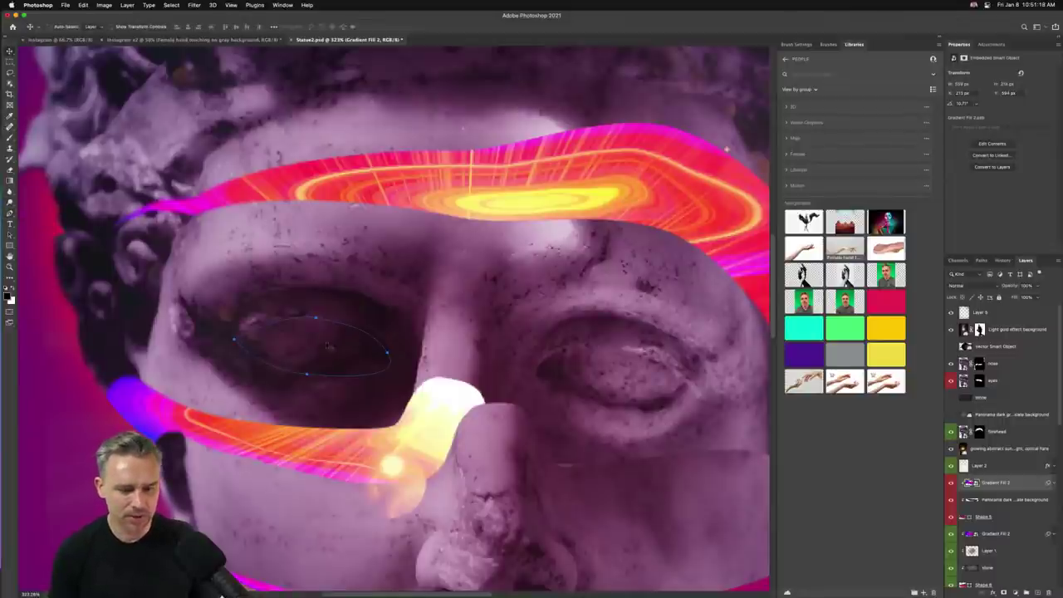
left_click(978, 260)
left_click_drag(989, 278, 1048, 592)
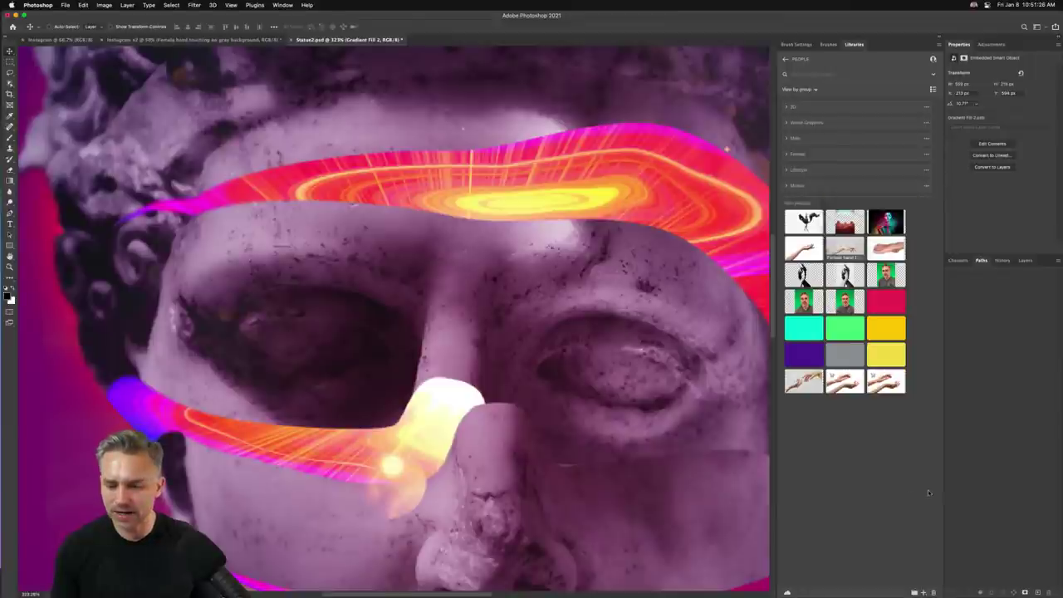
On Instagram x2, check the History panel menu, show the Channels list, and open the Photoshop menu
left_click(122, 40)
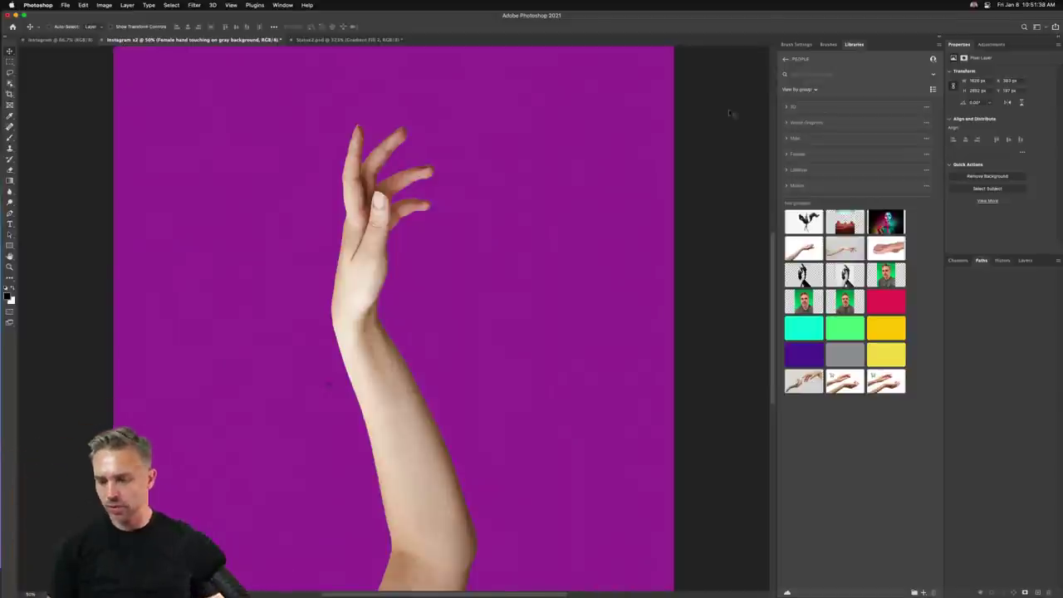
left_click(1002, 260)
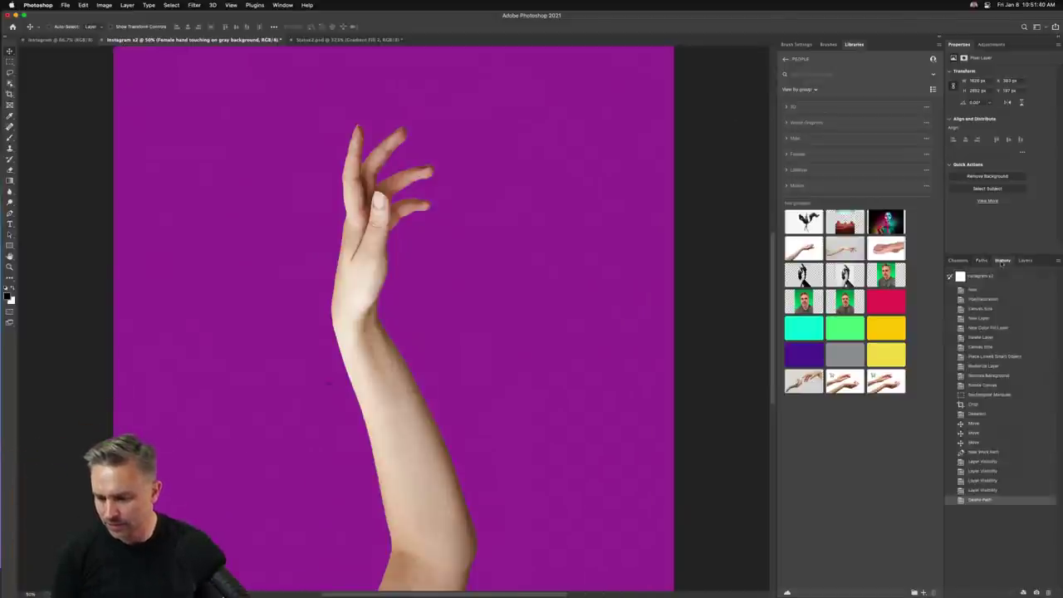
left_click(1057, 260)
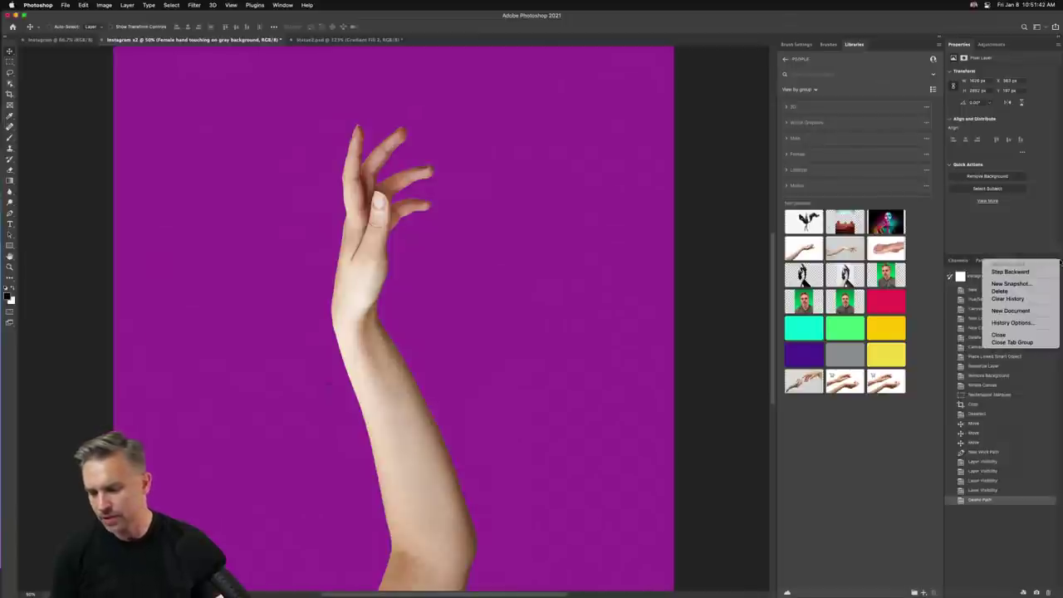
left_click(996, 552)
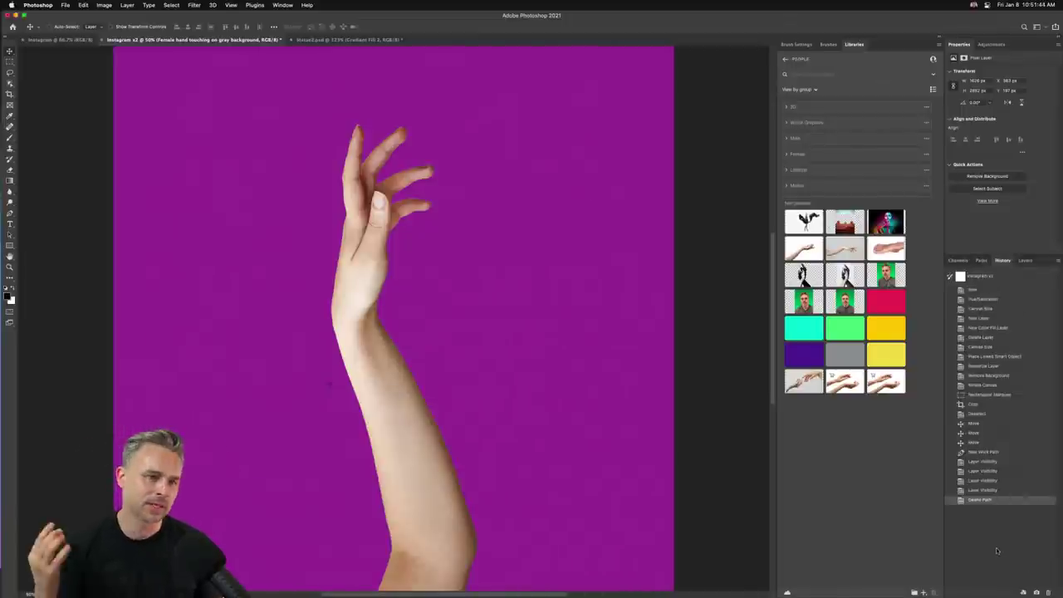
left_click(957, 260)
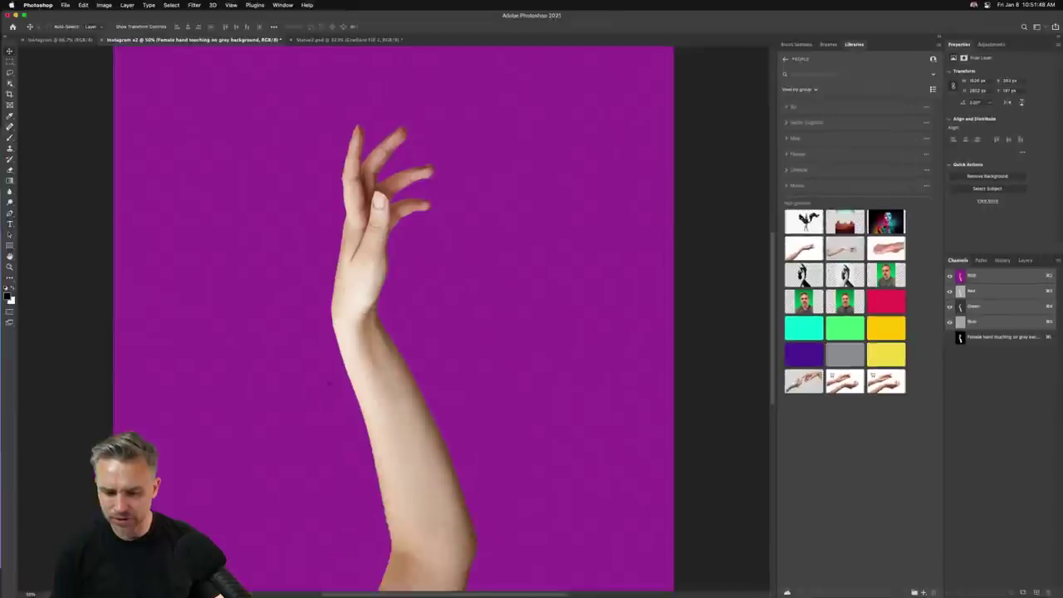
left_click(38, 5)
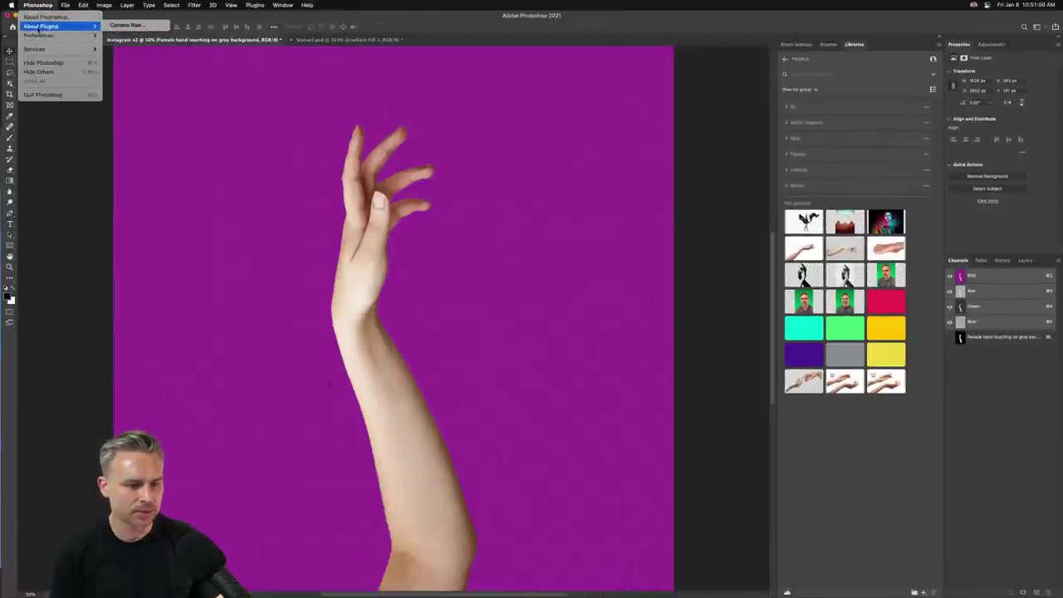
In Interface preferences, enable Show Channels in Color and apply it
mouse_move(38, 36)
left_click(125, 46)
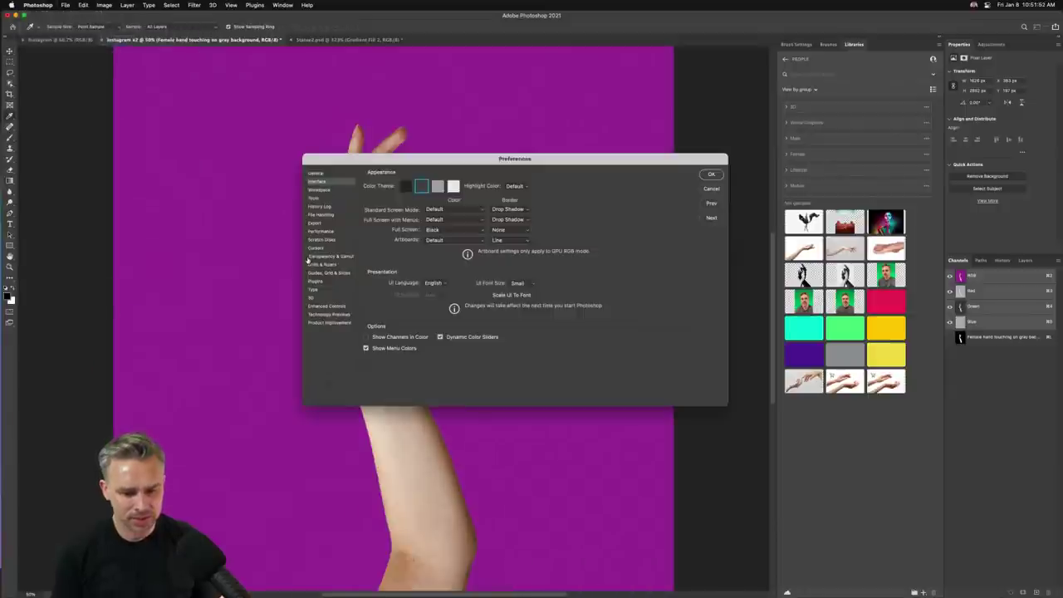
left_click(319, 190)
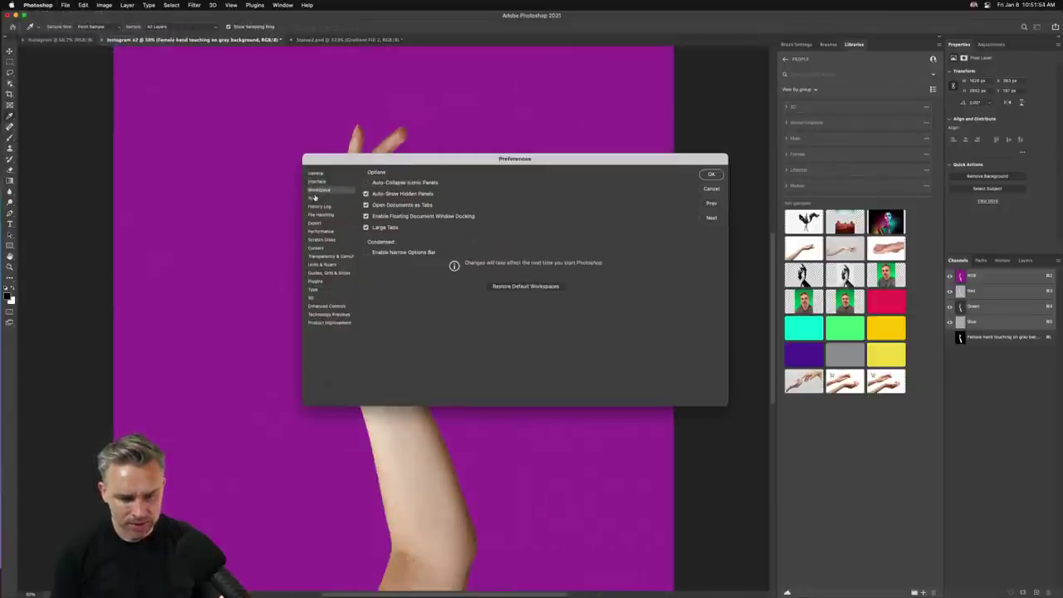
left_click(314, 197)
left_click(317, 181)
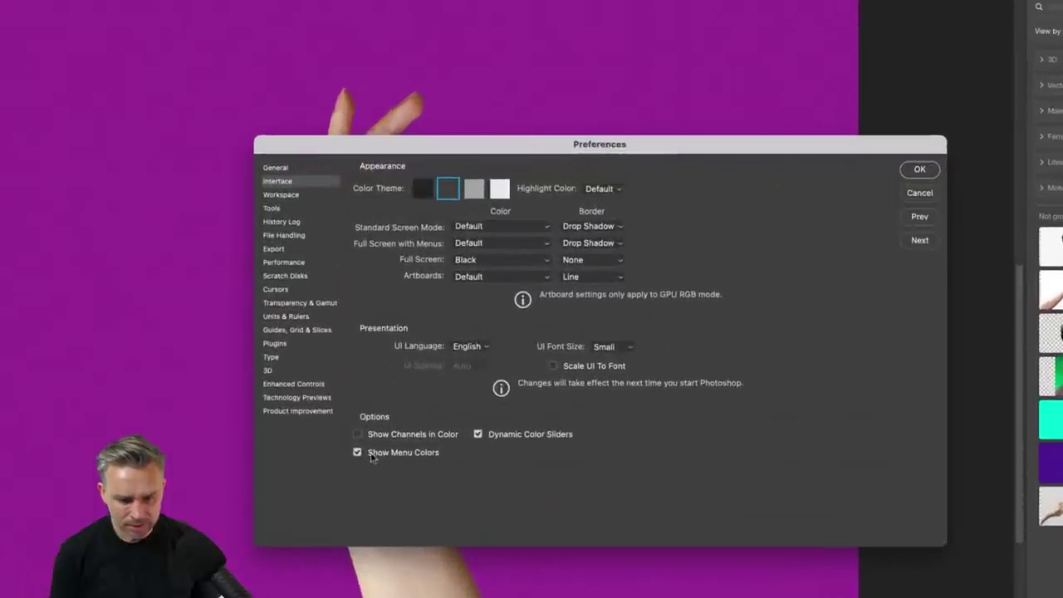
left_click(375, 436)
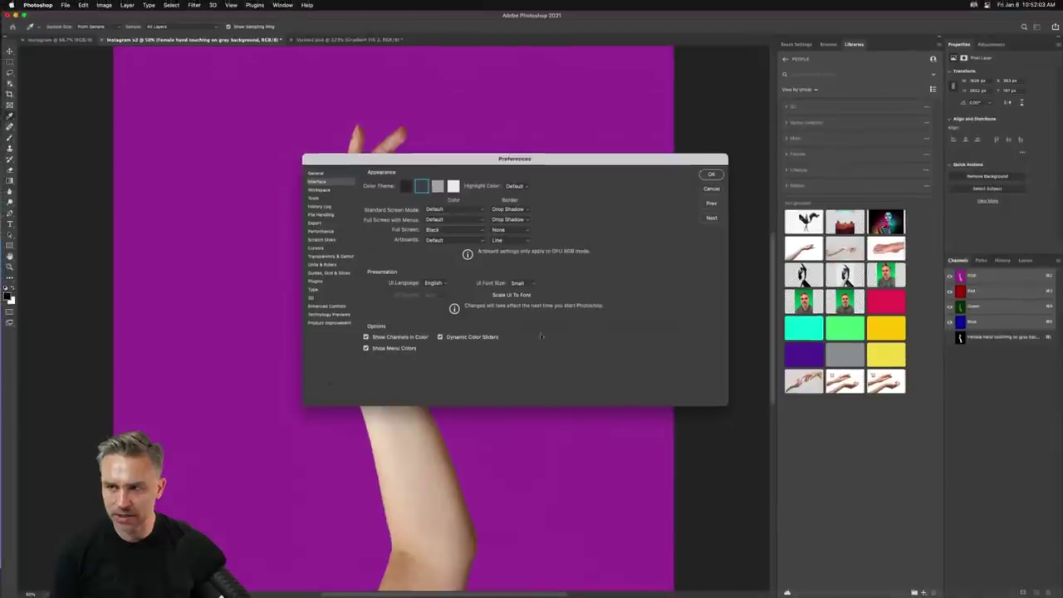
left_click(388, 337)
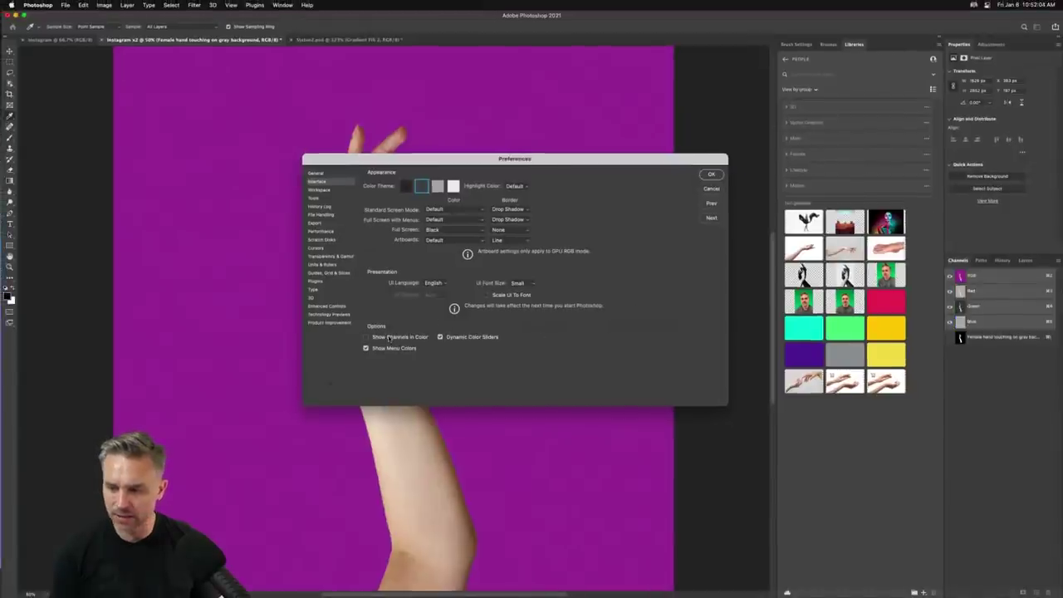
left_click(387, 337)
left_click(388, 337)
left_click(388, 337)
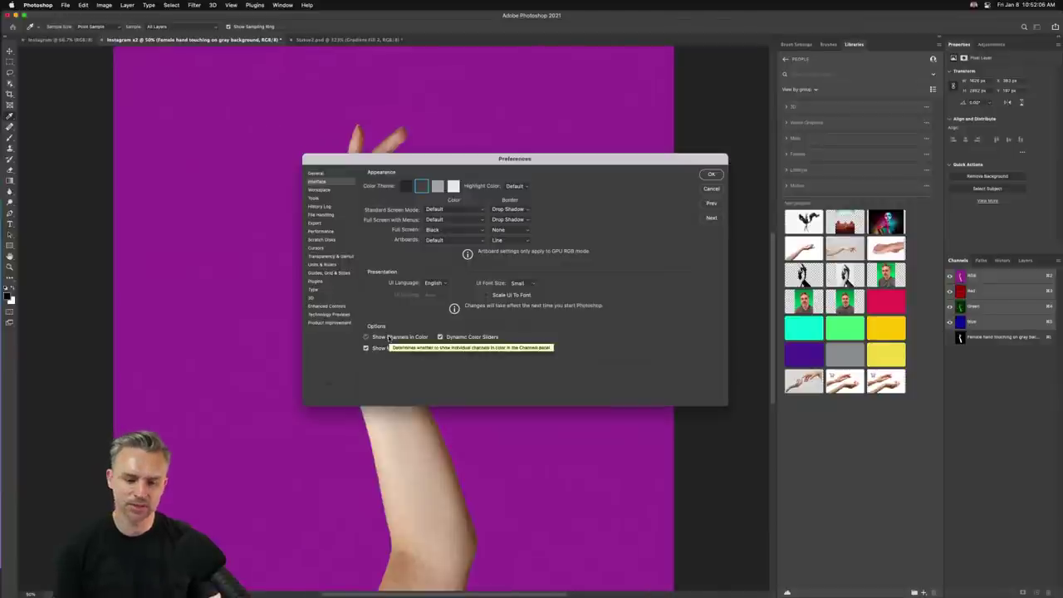
left_click(387, 337)
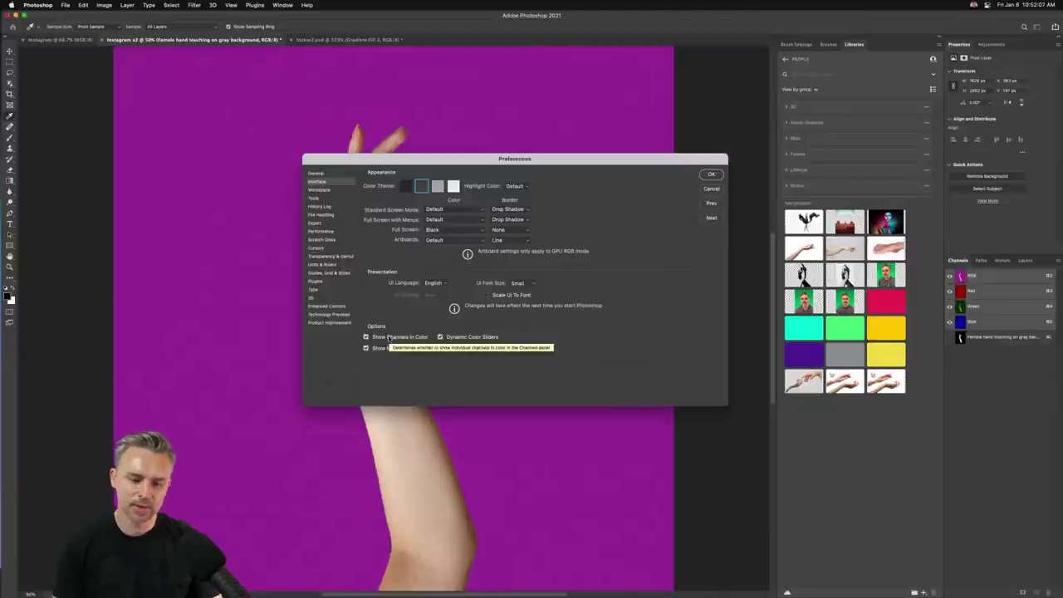
left_click(710, 175)
key("v")
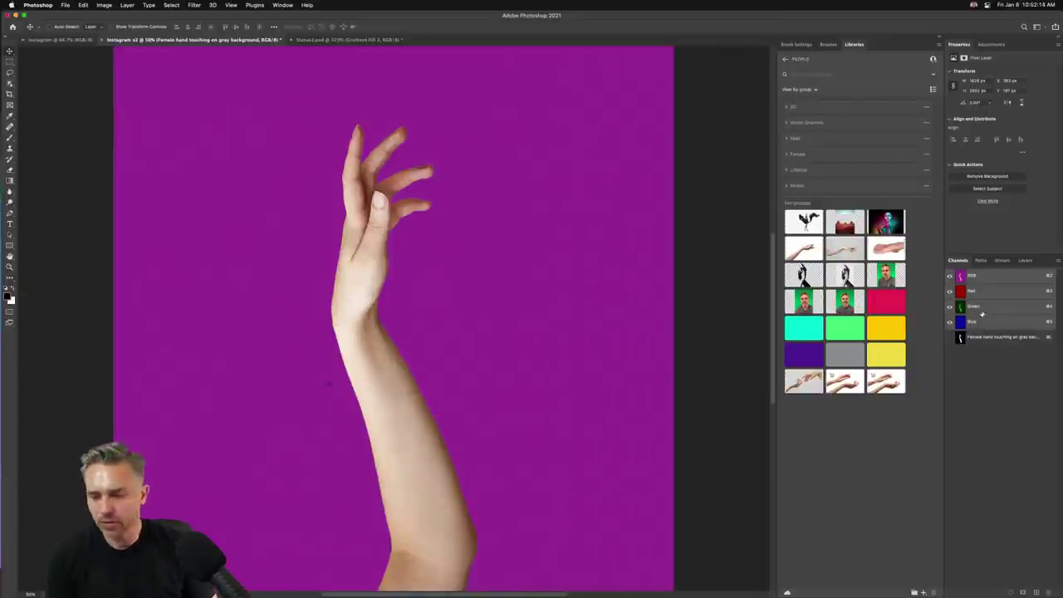
Target the Blue channel after viewing the mask channel, then minimize the window
left_click(980, 338)
left_click(984, 320)
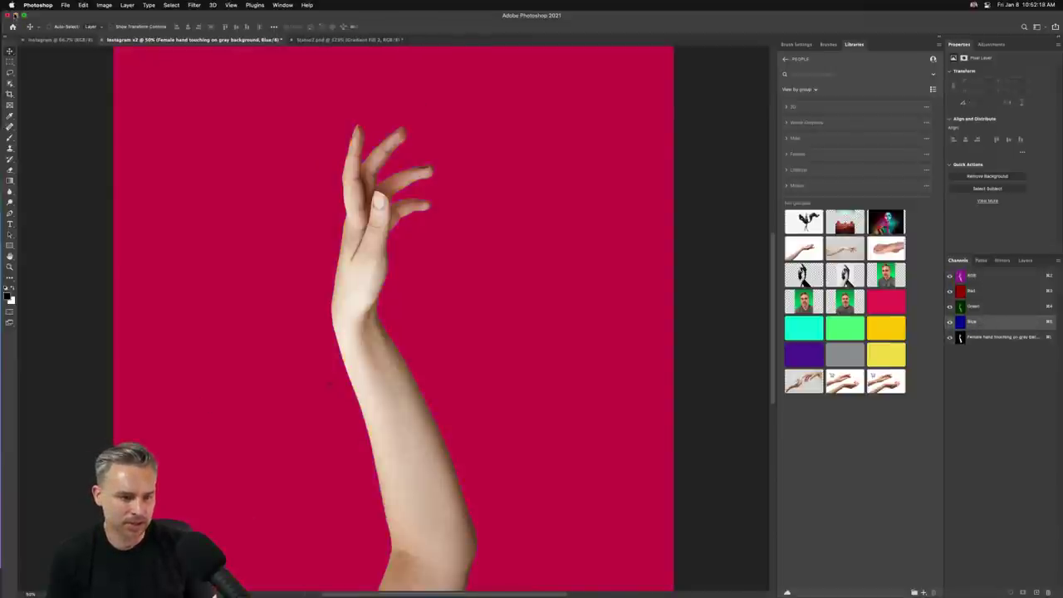
left_click(15, 15)
Open the desktop's Other folder and load Swirl2.psd from it into Photoshop
left_click(1029, 77)
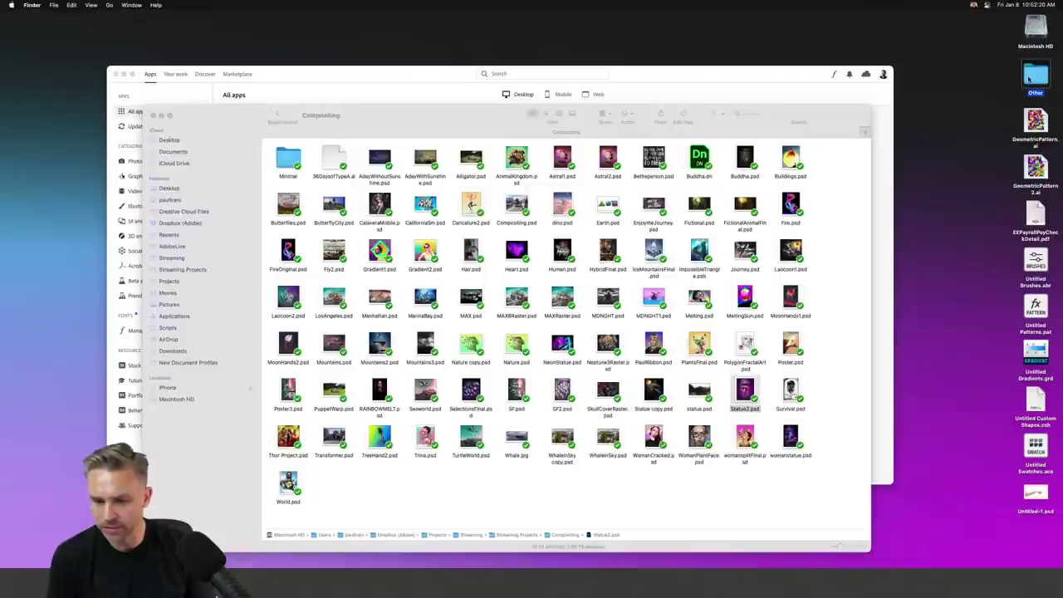
double_click(1030, 77)
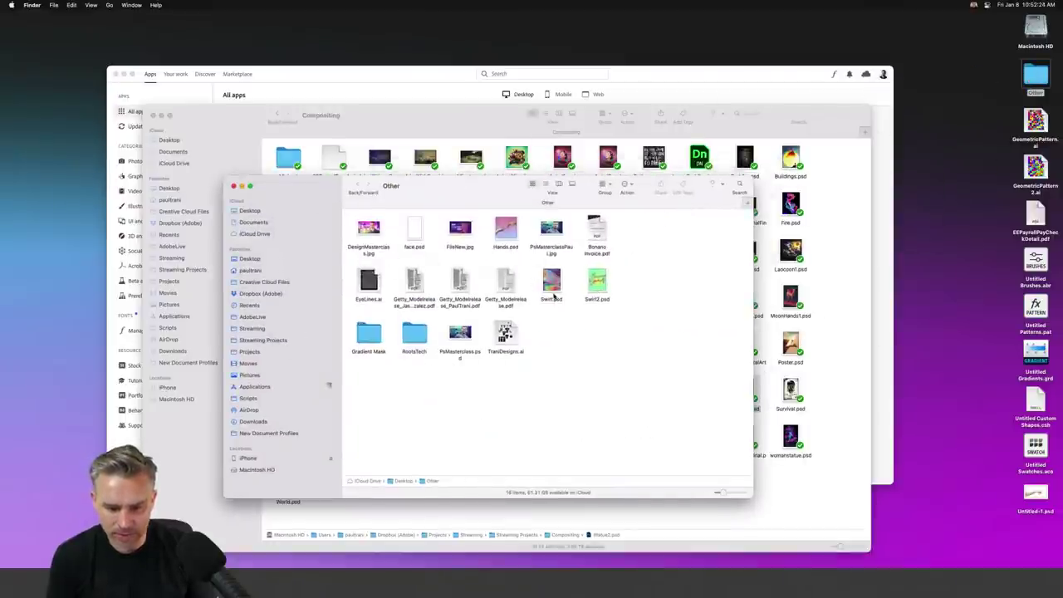
double_click(597, 281)
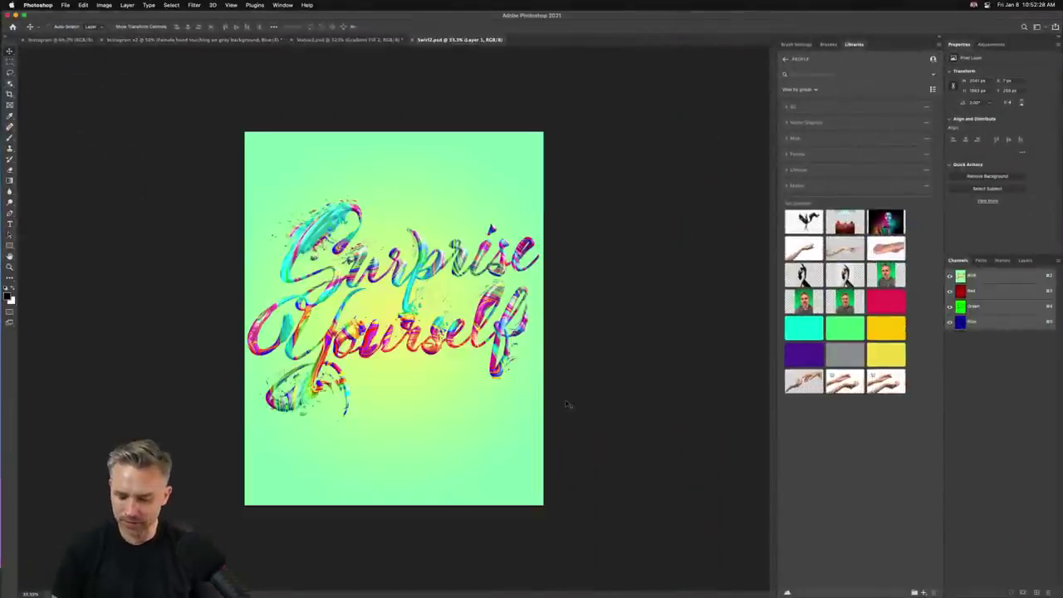
Zoom Swirl2 to 50% and move the Layers tab right after Channels in the panel group
key("super+plus")
left_click(1025, 260)
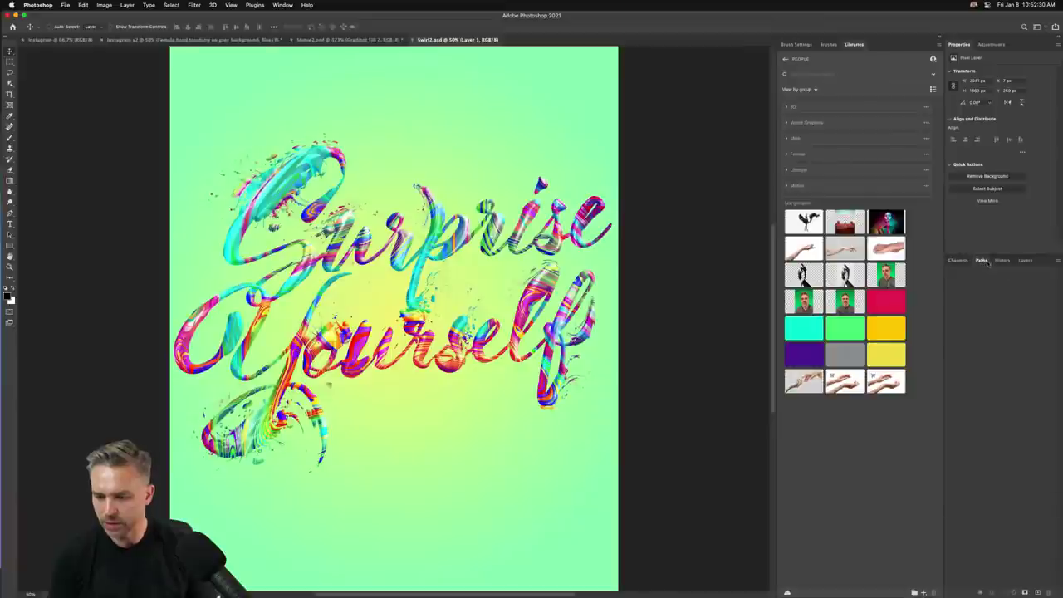
left_click_drag(1026, 260, 959, 263)
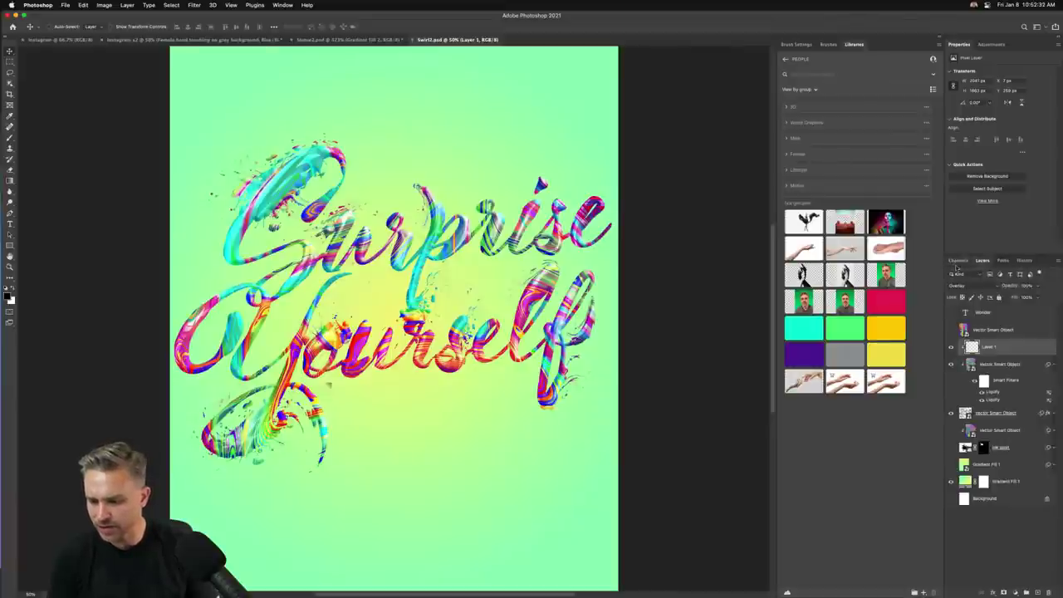
left_click(957, 260)
left_click(979, 261)
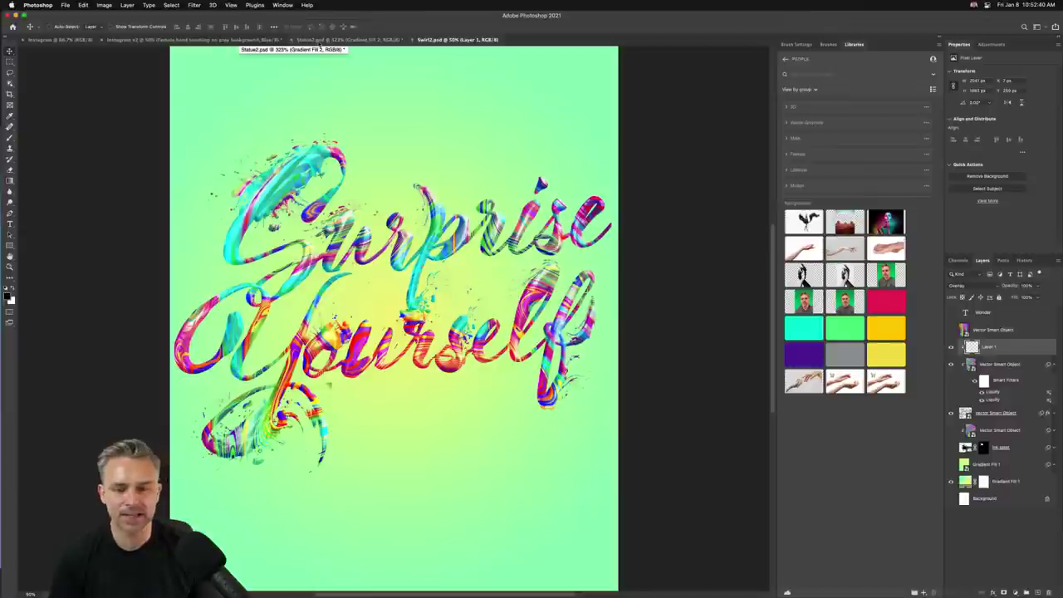
View the whole Statue2 head, pass through Swirl2, and return to the Instagram x2 hand document
left_click(320, 40)
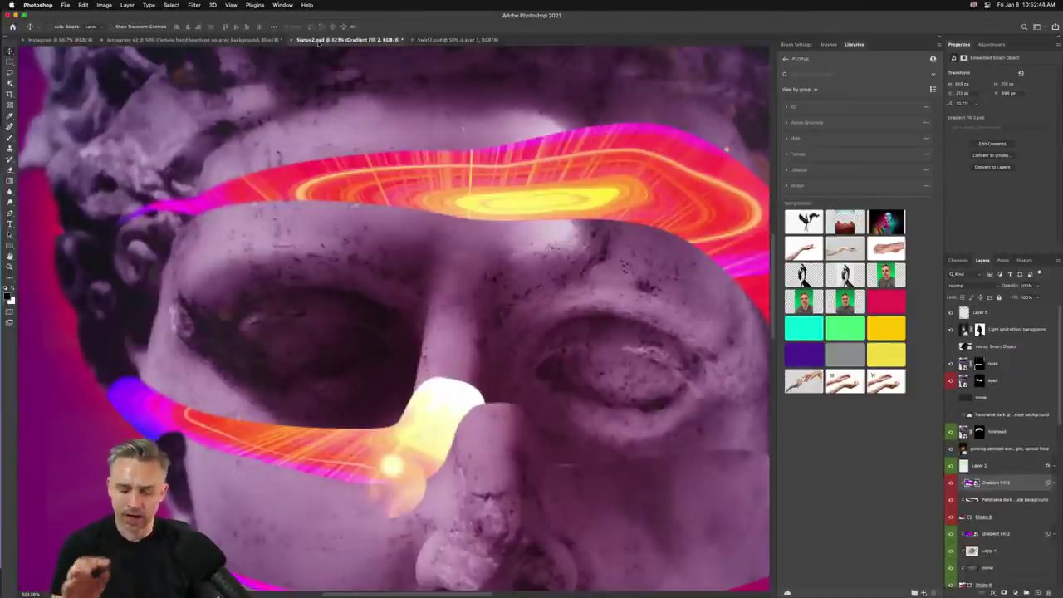
key("super+1")
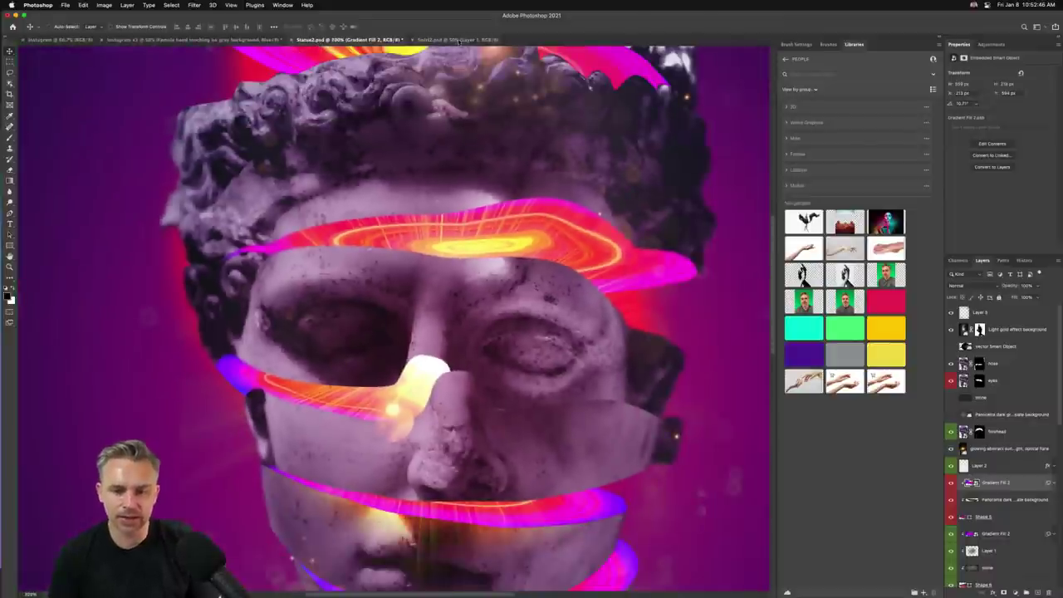
left_click(457, 39)
left_click(173, 41)
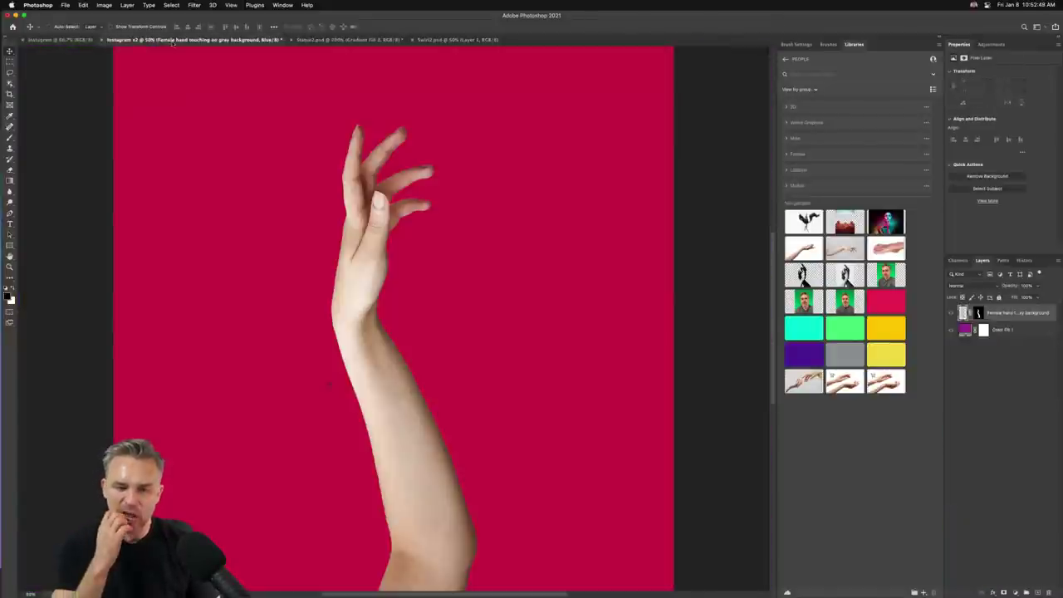
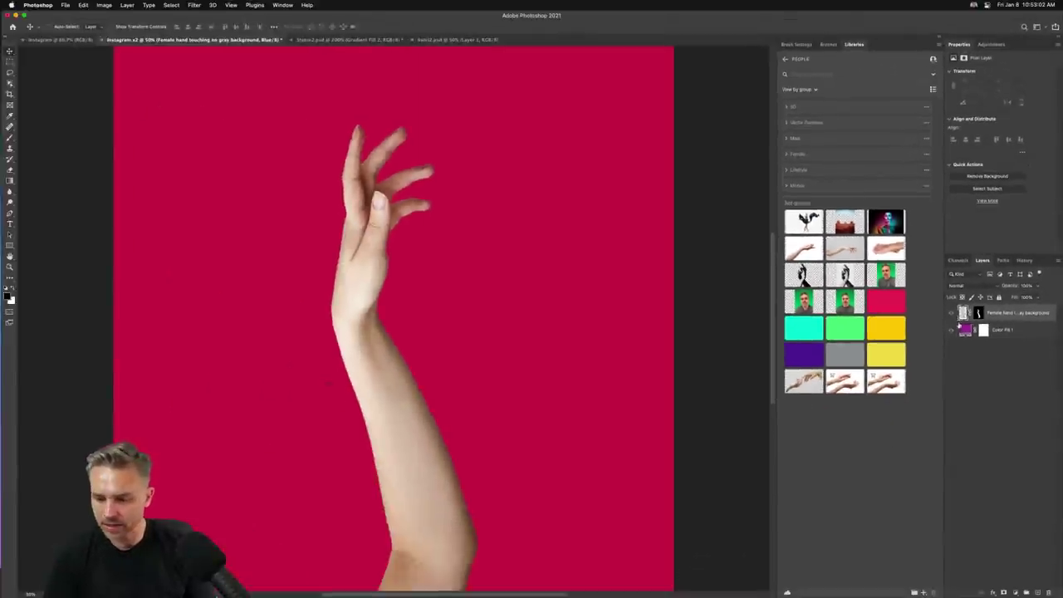
Delete the hand layer's old mask and rerun Remove Background to cut the hand out
right_click(976, 313)
left_click(1002, 328)
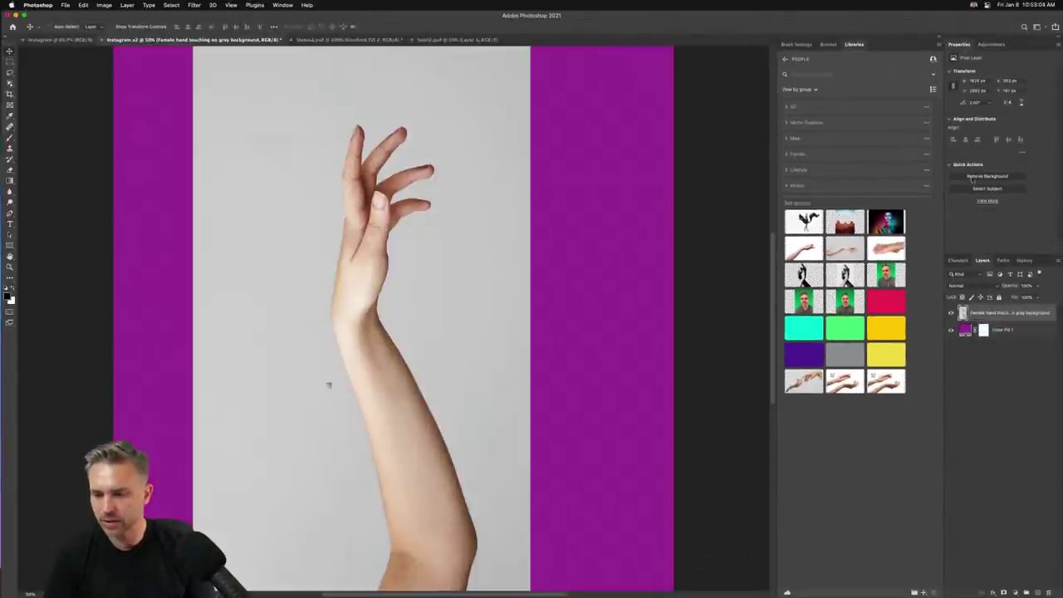
left_click(973, 177)
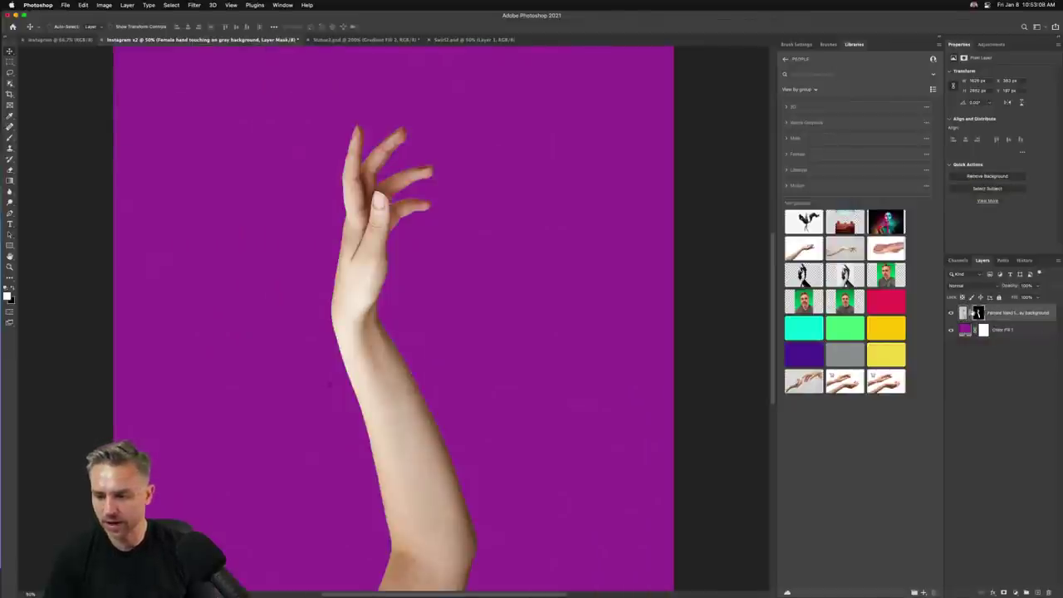
On the hand's mask, lasso the leftover gap between thumb and finger
left_click(978, 313)
key("super+1")
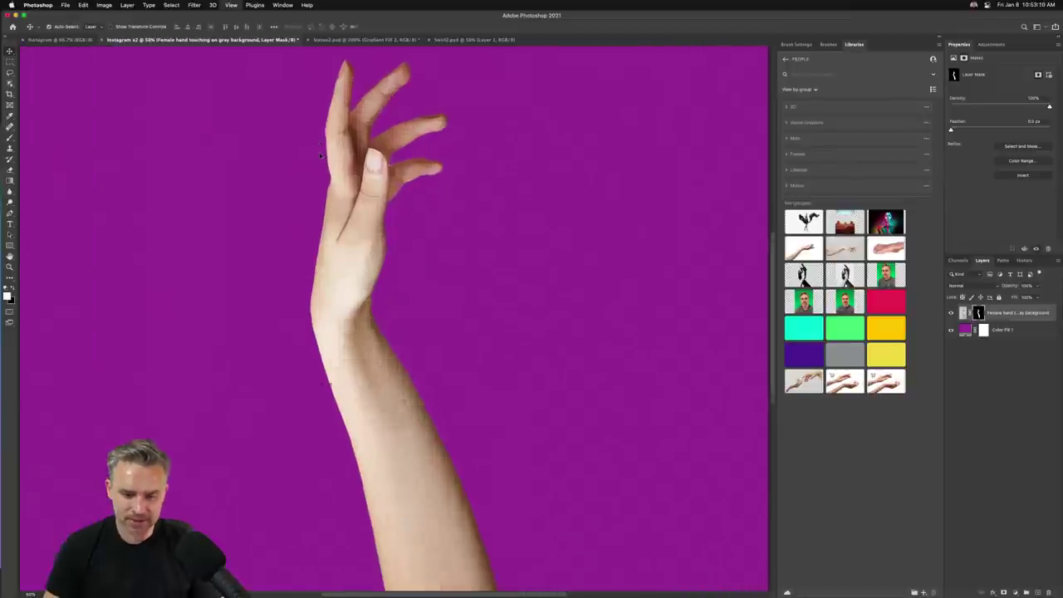
scroll(322, 158, "up", 10)
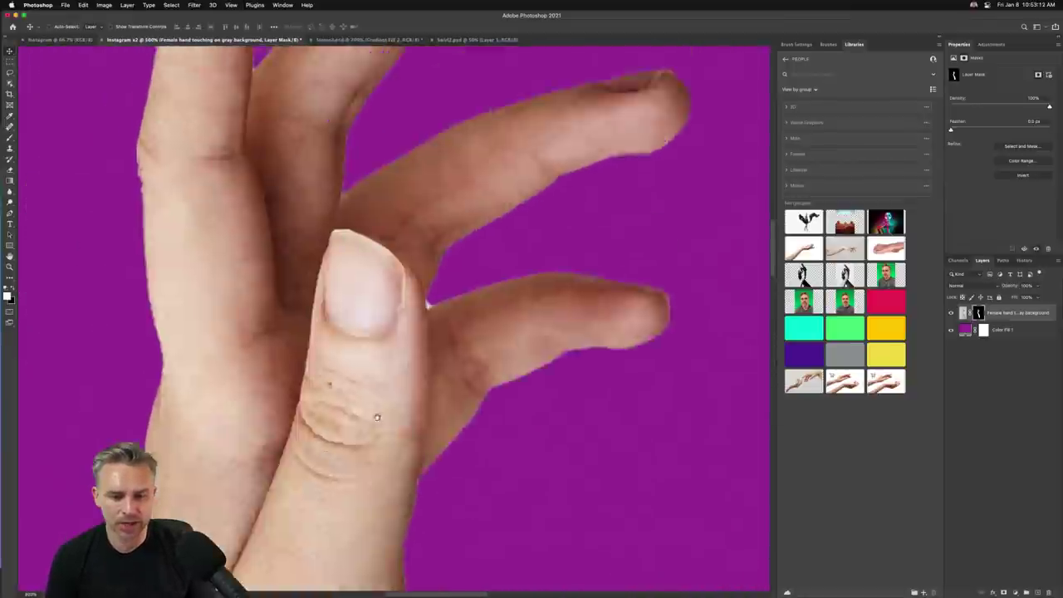
scroll(361, 317, "down", 3)
key("l")
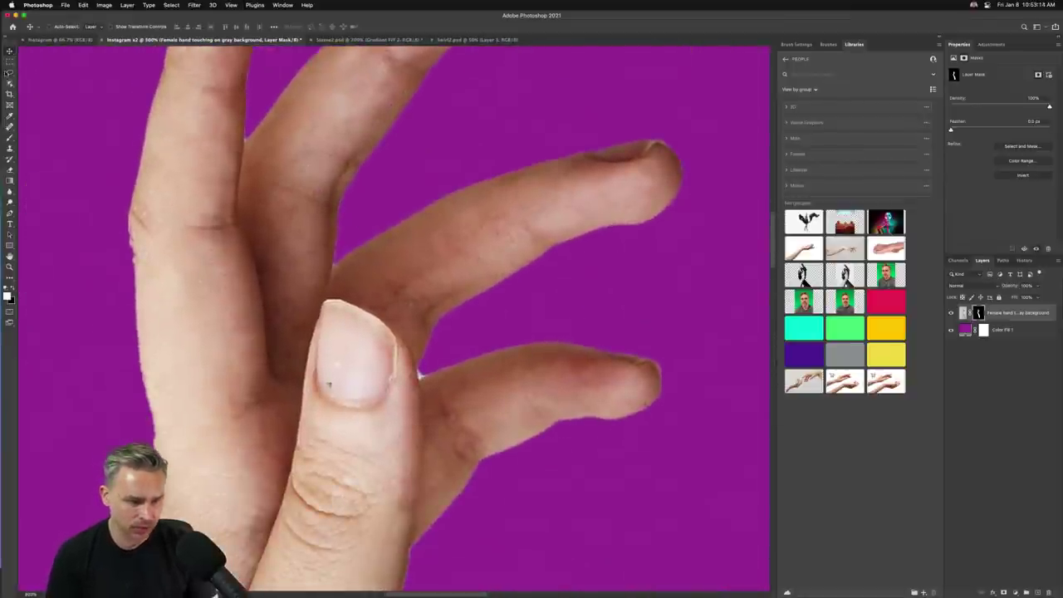
left_click_drag(462, 318, 420, 375)
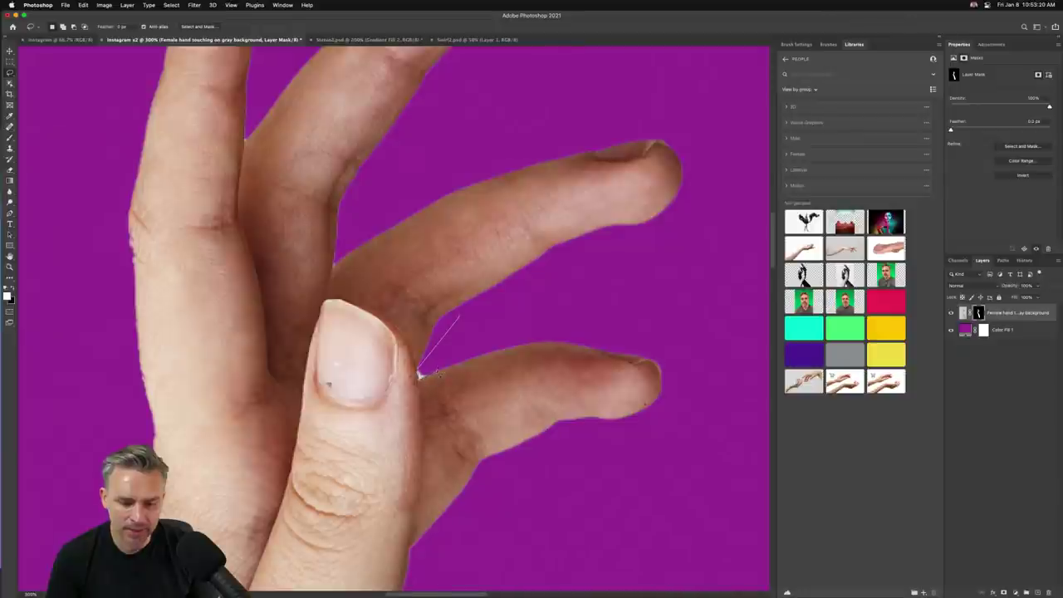
left_click(420, 375)
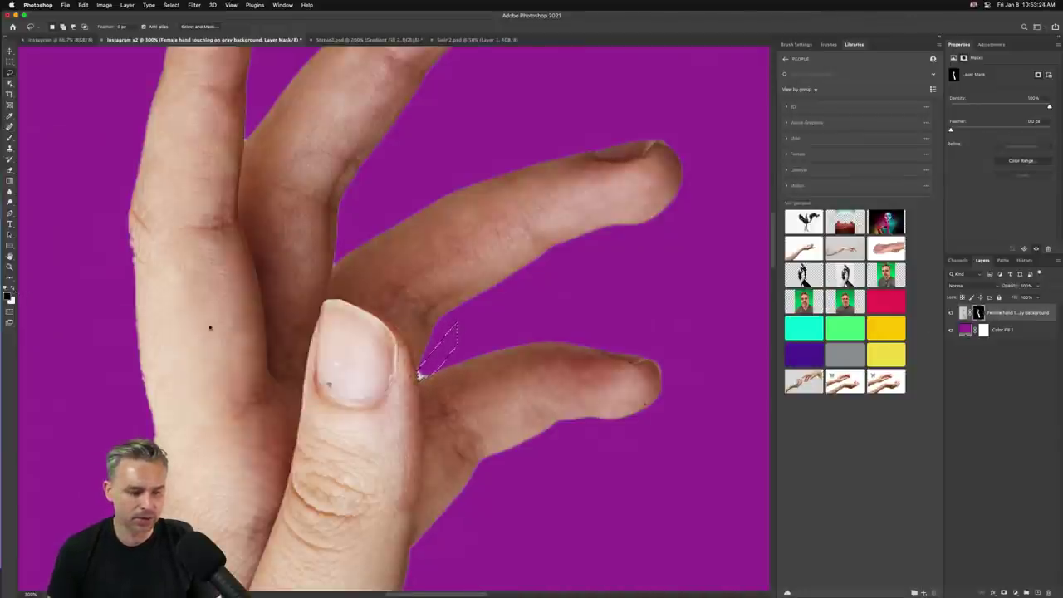
Fill the gap selection on the mask with the foreground colour, then deselect
key("shift+BackSpace")
left_click(532, 266)
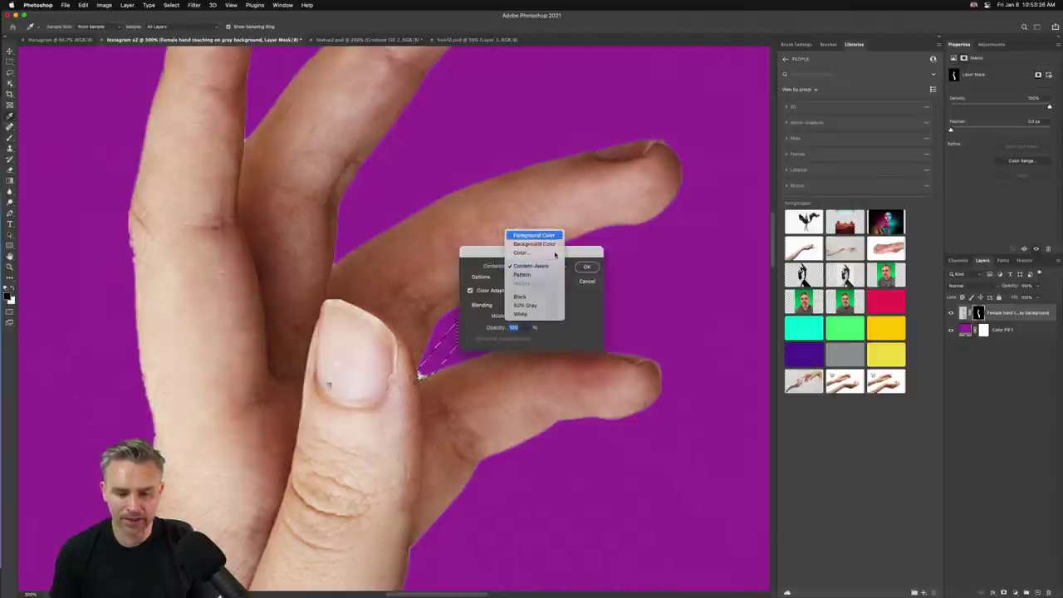
left_click(536, 235)
key("Return")
key("ctrl+d")
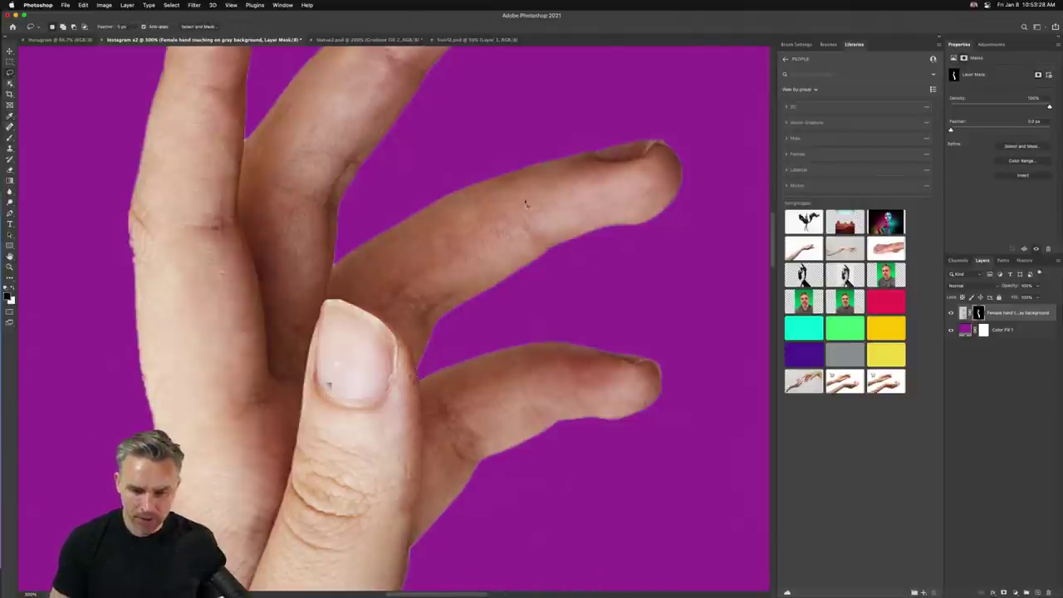
left_click_drag(524, 202, 210, 359)
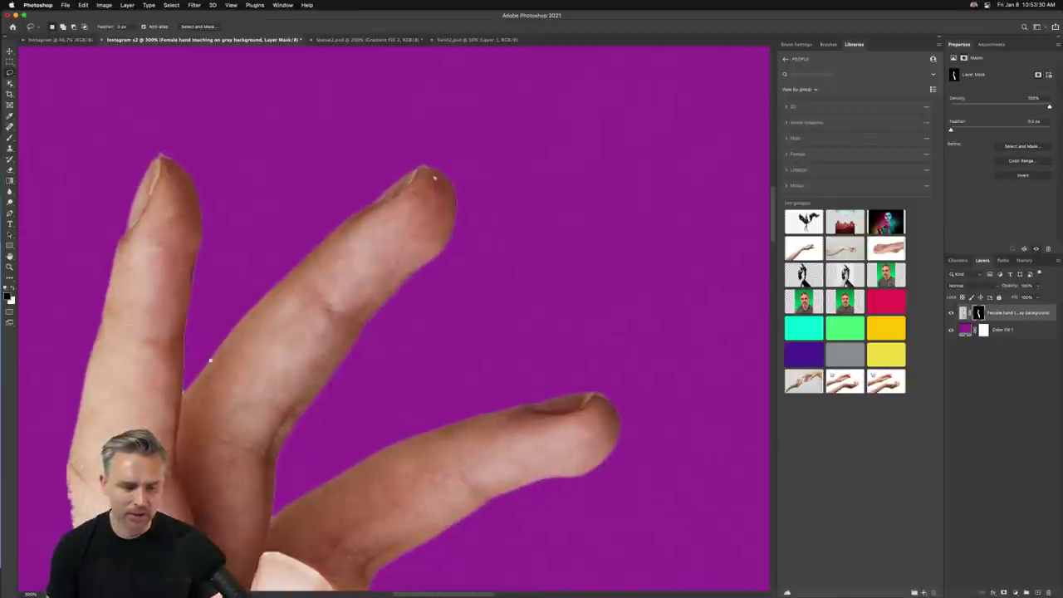
scroll(210, 360, "down", 5)
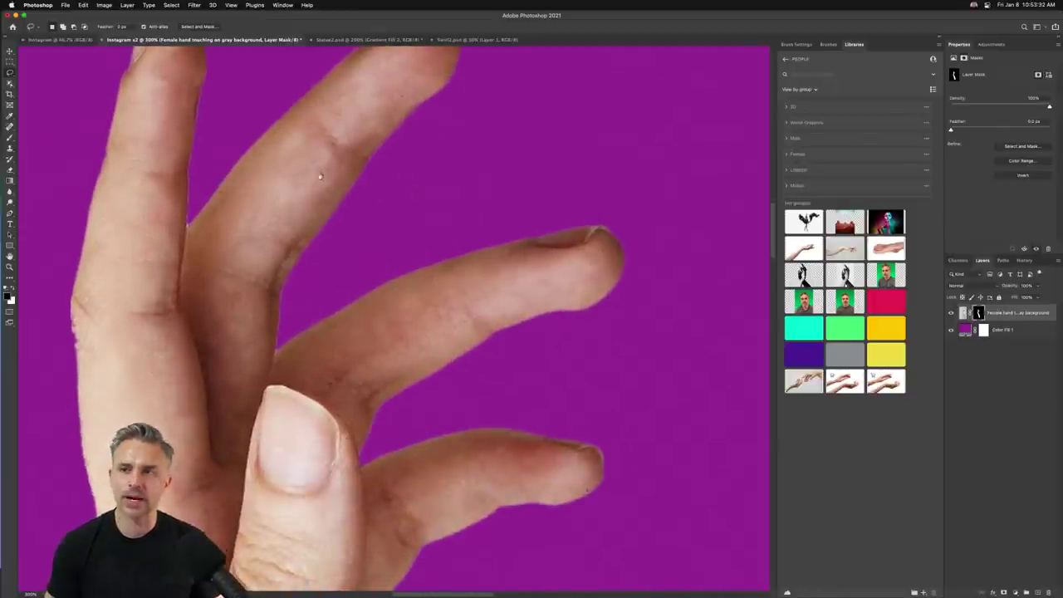
scroll(320, 176, "up", 2)
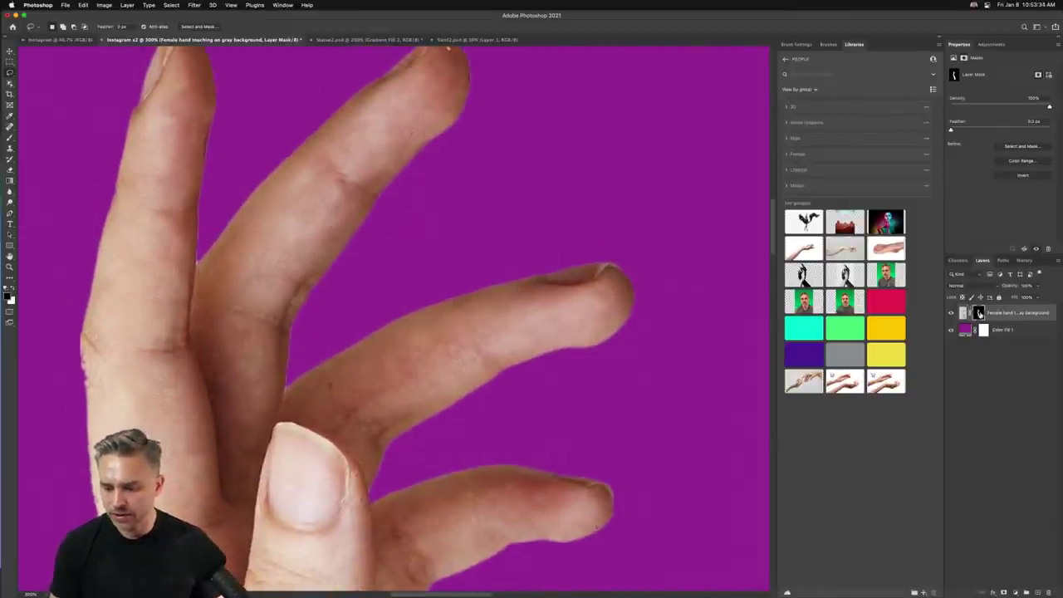
In Select and Mask, drag Shift Edge negative to pull in the hand mask edge, and apply
double_click(980, 314)
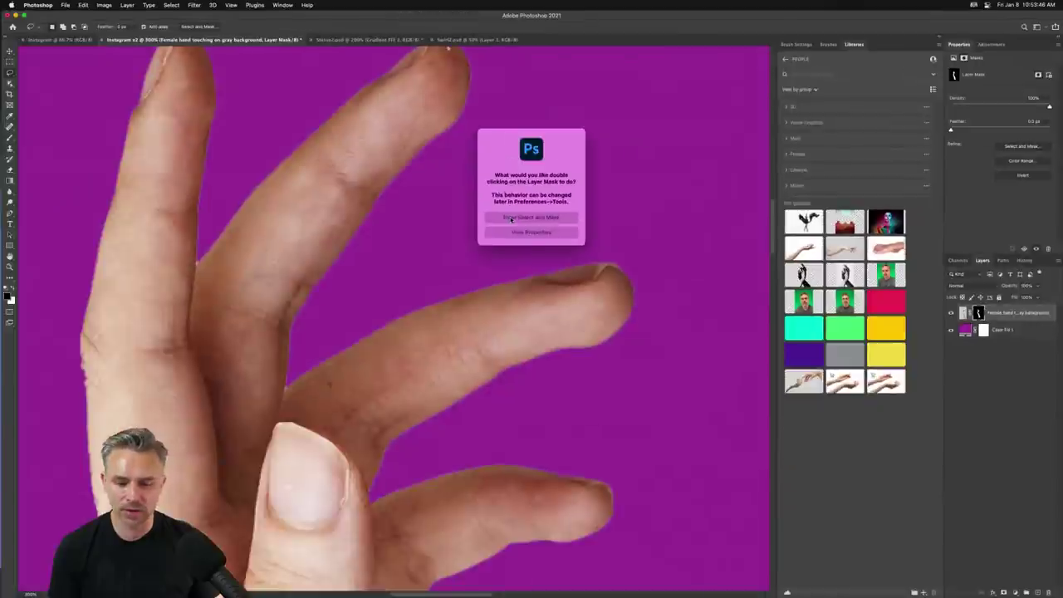
left_click(379, 340)
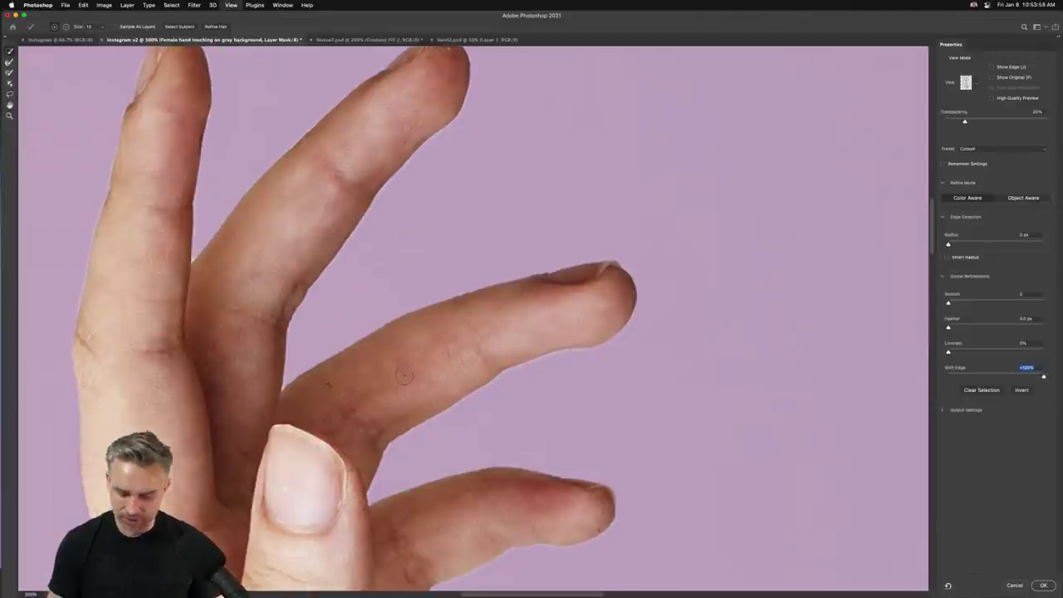
scroll(403, 375, "up", 3)
scroll(354, 211, "down", 1)
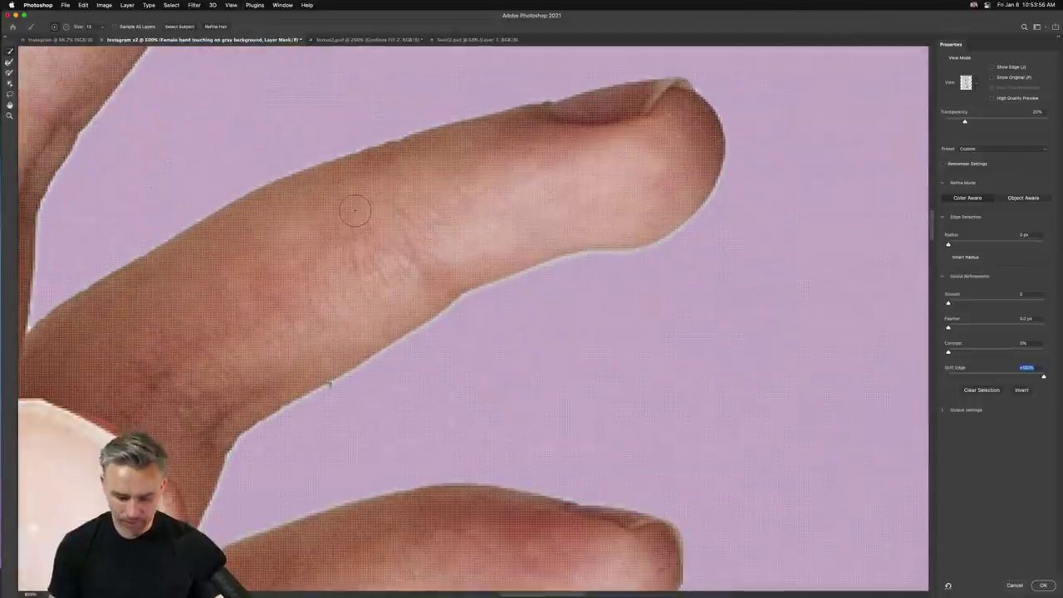
key("super+h")
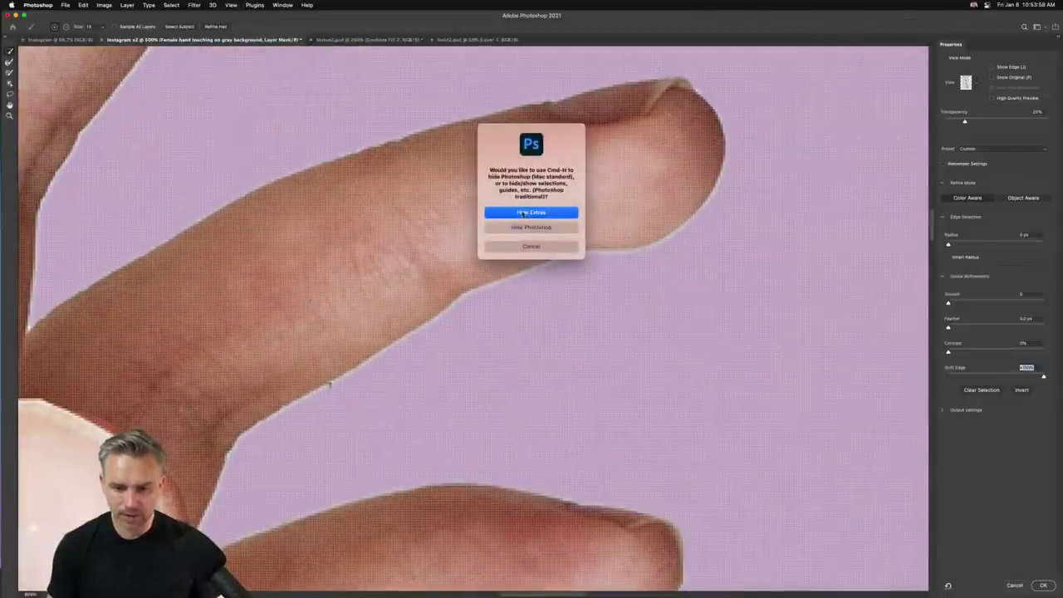
left_click(523, 213)
scroll(670, 252, "up", 3)
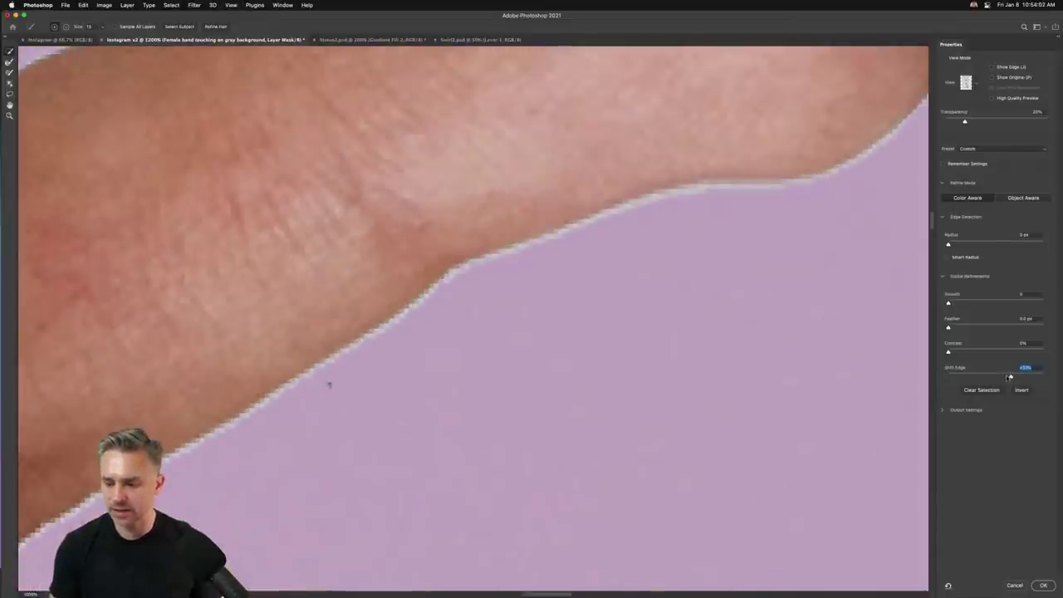
left_click_drag(1009, 377, 950, 379)
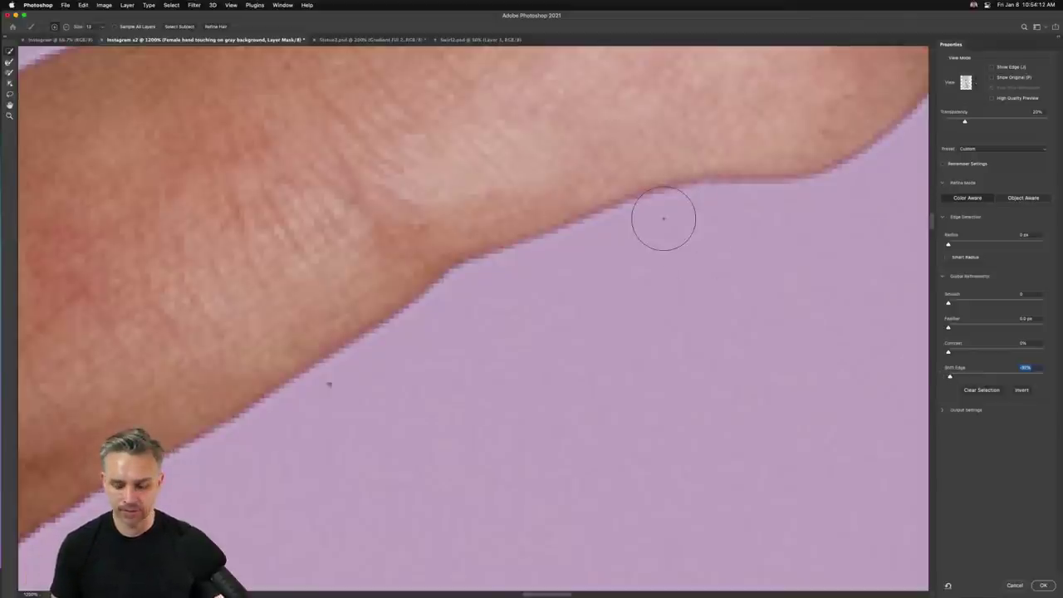
key("super+minus")
key("super+minus")
key("super+minus")
key("super+minus")
key("super+minus")
key("super+minus")
key("super+minus")
key("super+minus")
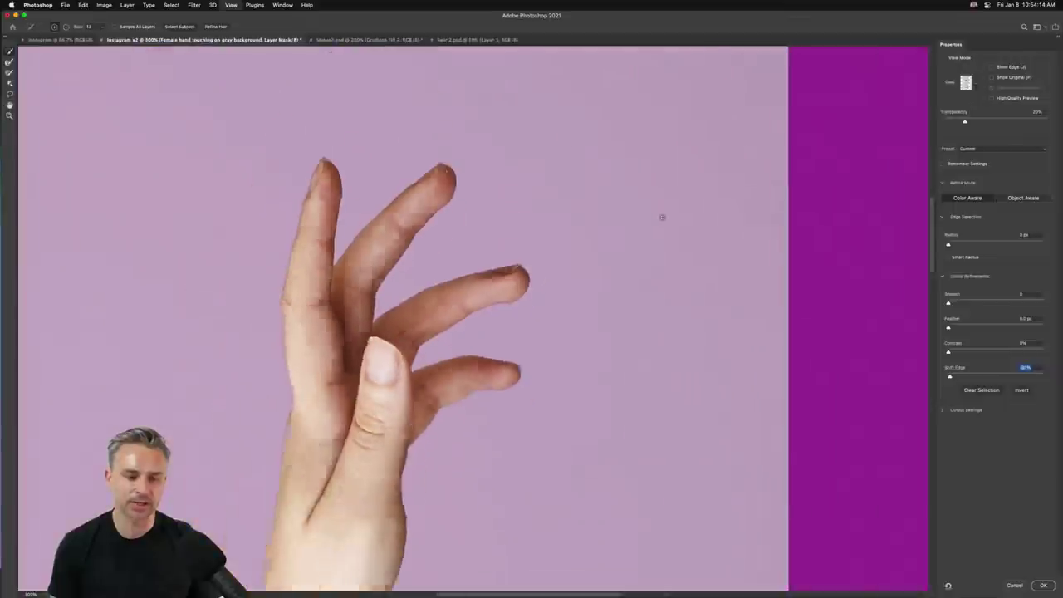
key("Return")
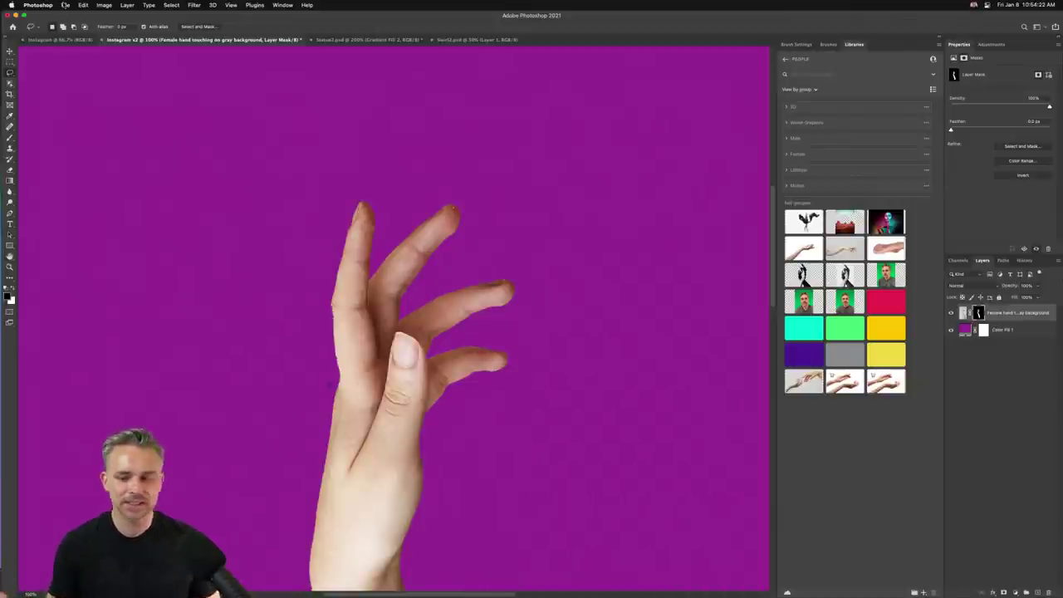
Target the hand's pixel layer and bring up the Keyboard Shortcuts and Menus dialog
left_click(962, 313)
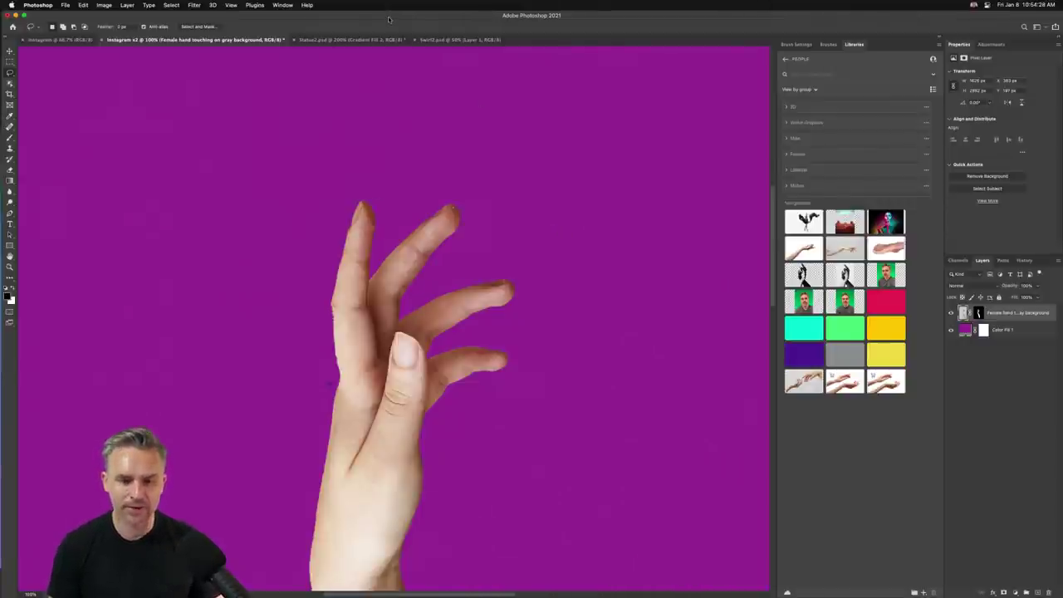
left_click(83, 5)
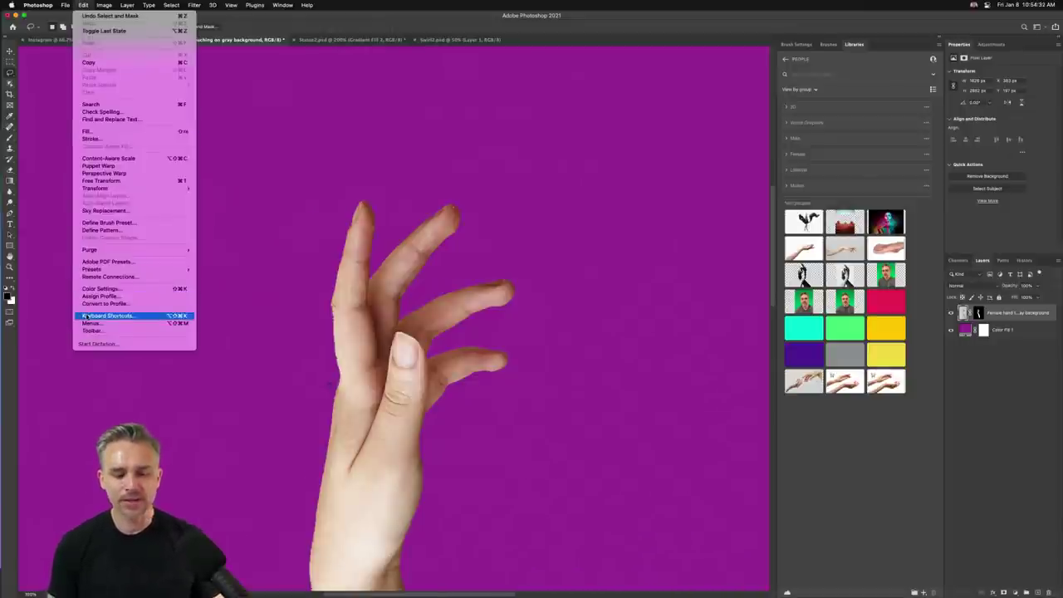
mouse_move(127, 5)
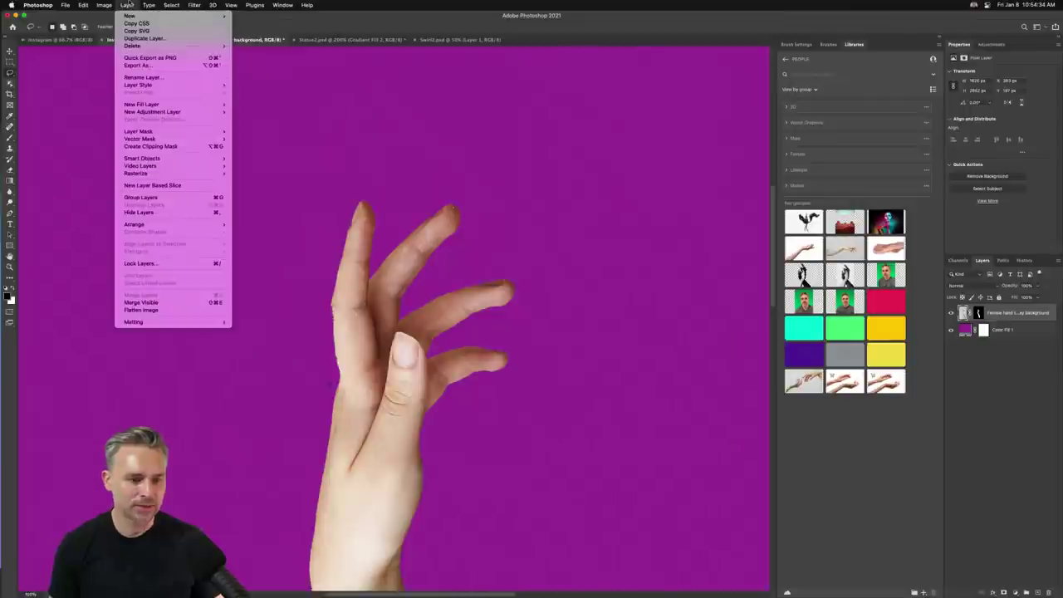
mouse_move(130, 111)
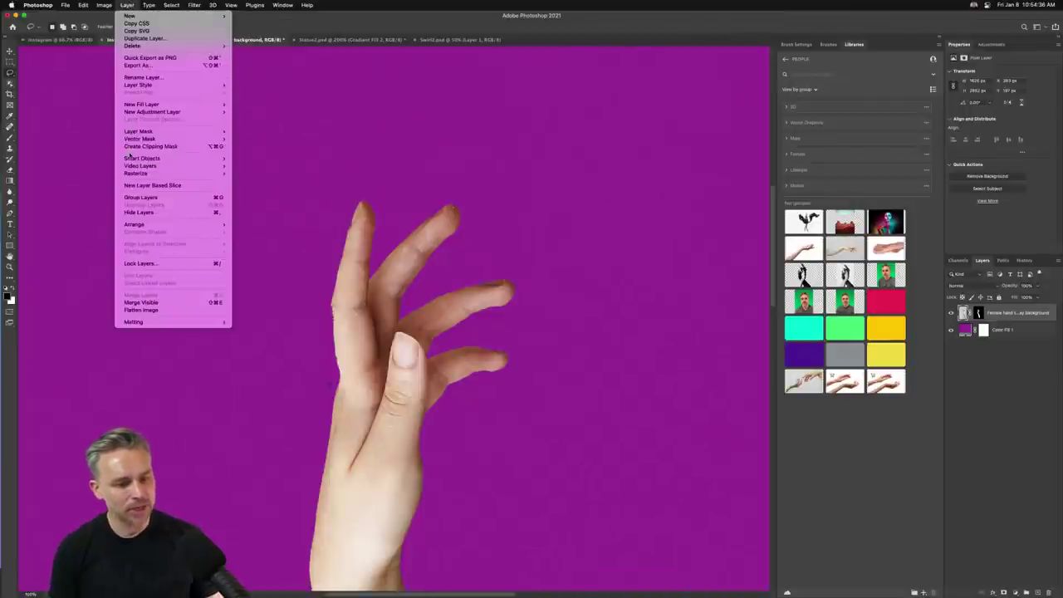
mouse_move(130, 133)
mouse_move(131, 158)
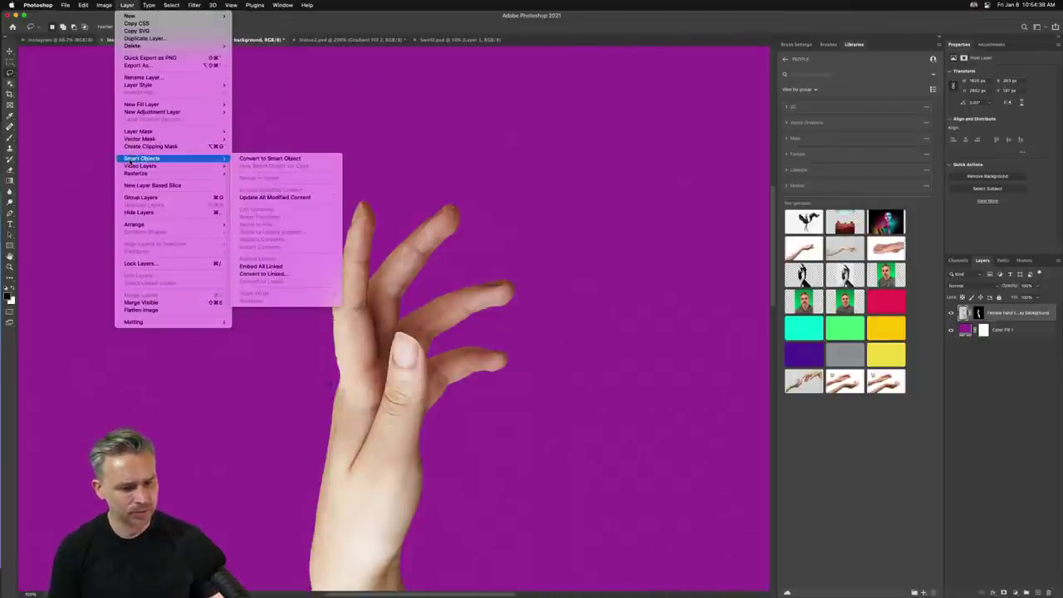
mouse_move(83, 5)
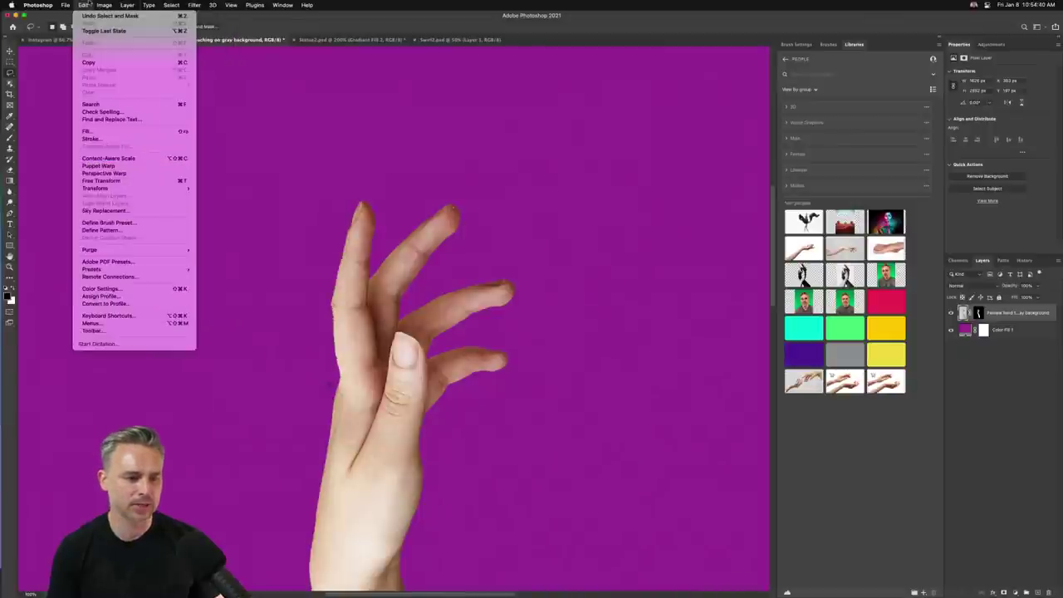
left_click(121, 317)
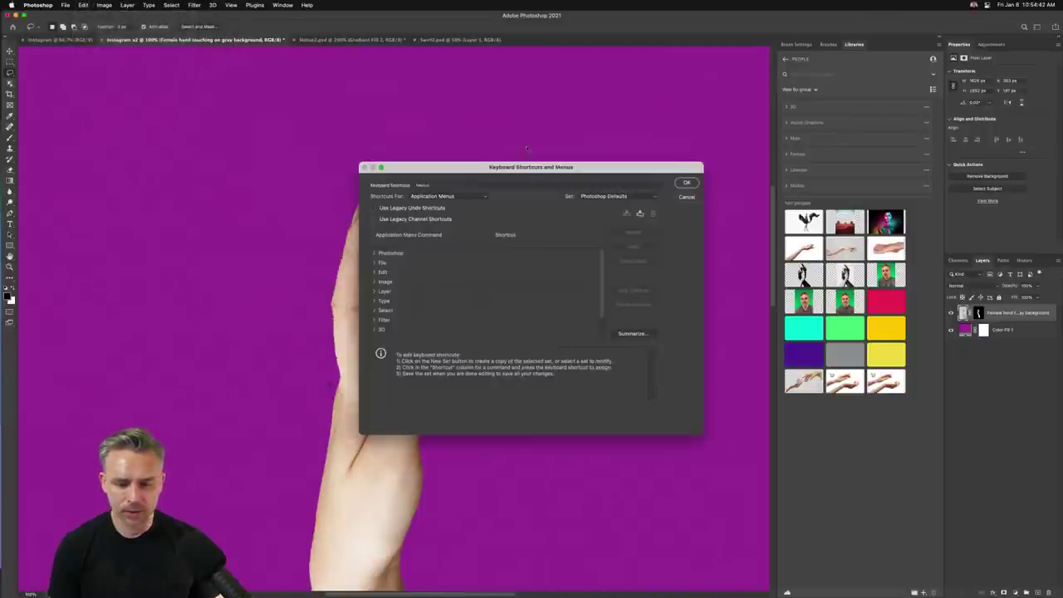
left_click_drag(521, 171, 518, 146)
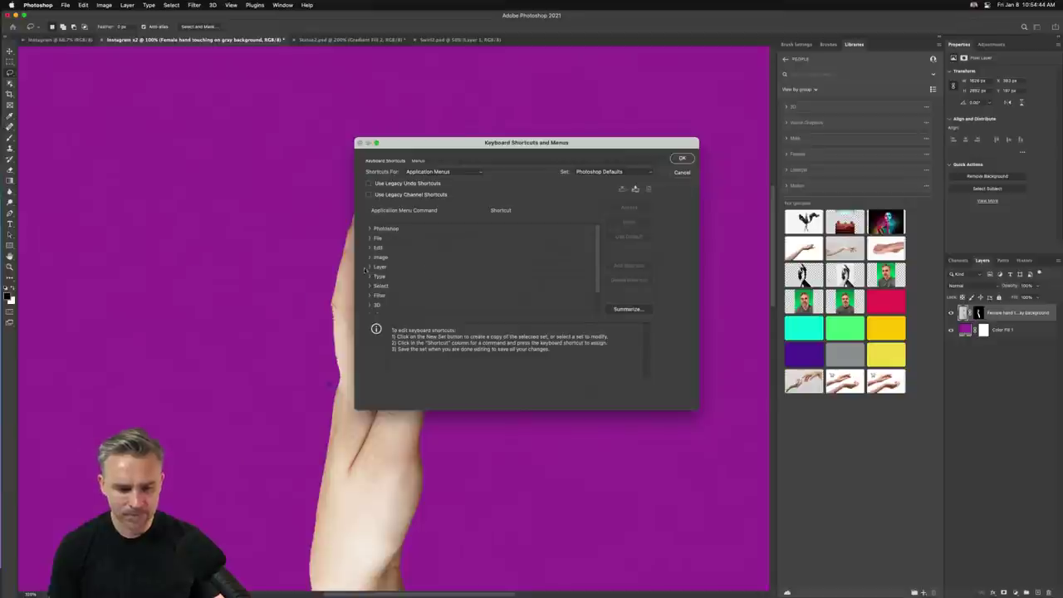
Assign Control+Opt+⌘+S to Layer > Smart Objects > Convert to Smart Object
left_click(369, 266)
scroll(375, 280, "down", 3)
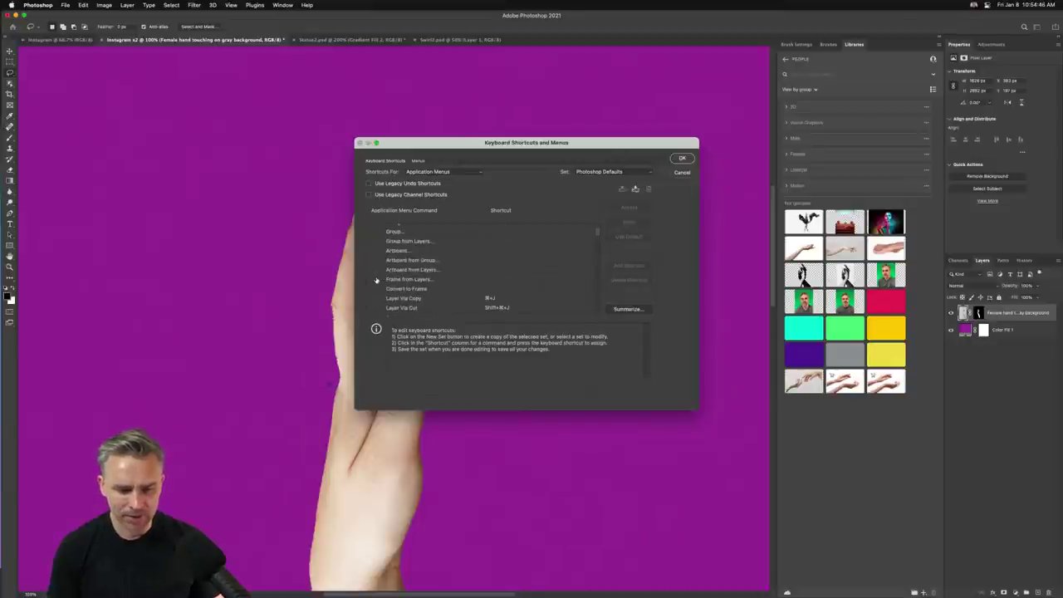
scroll(376, 281, "down", 5)
scroll(376, 281, "down", 6)
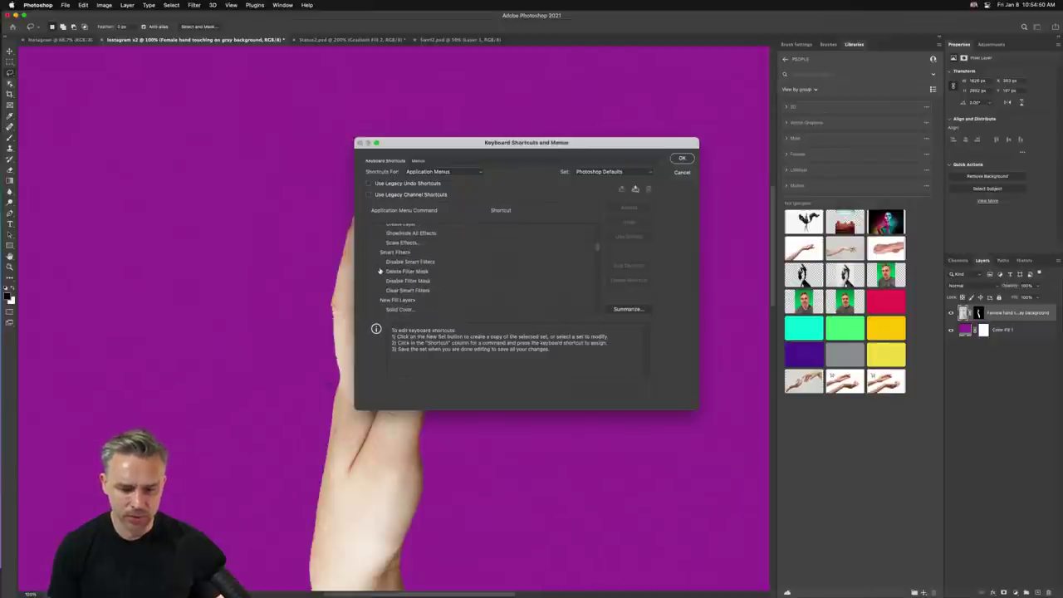
scroll(379, 272, "down", 8)
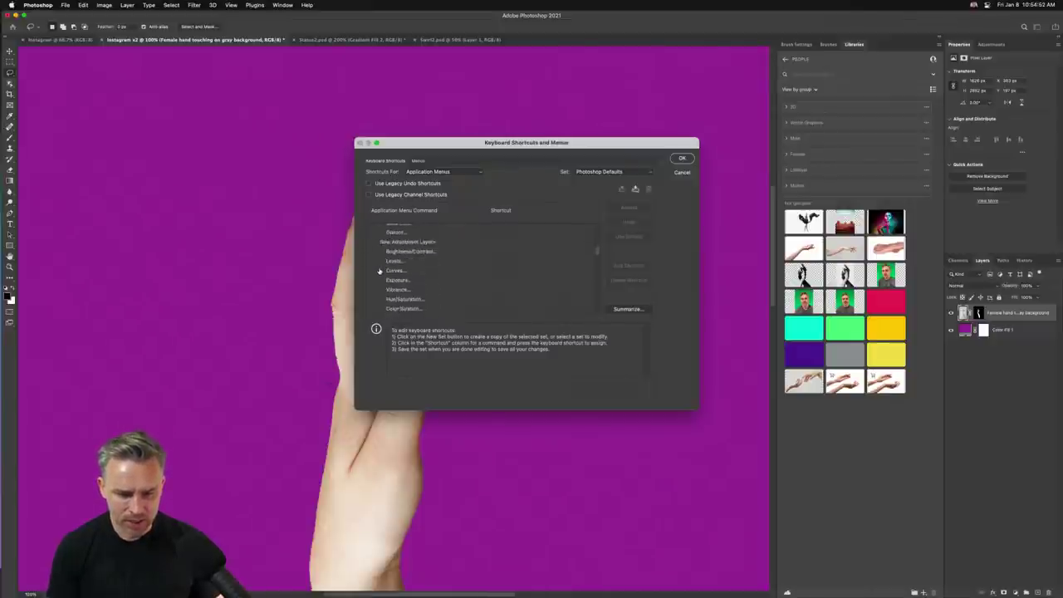
scroll(379, 271, "down", 8)
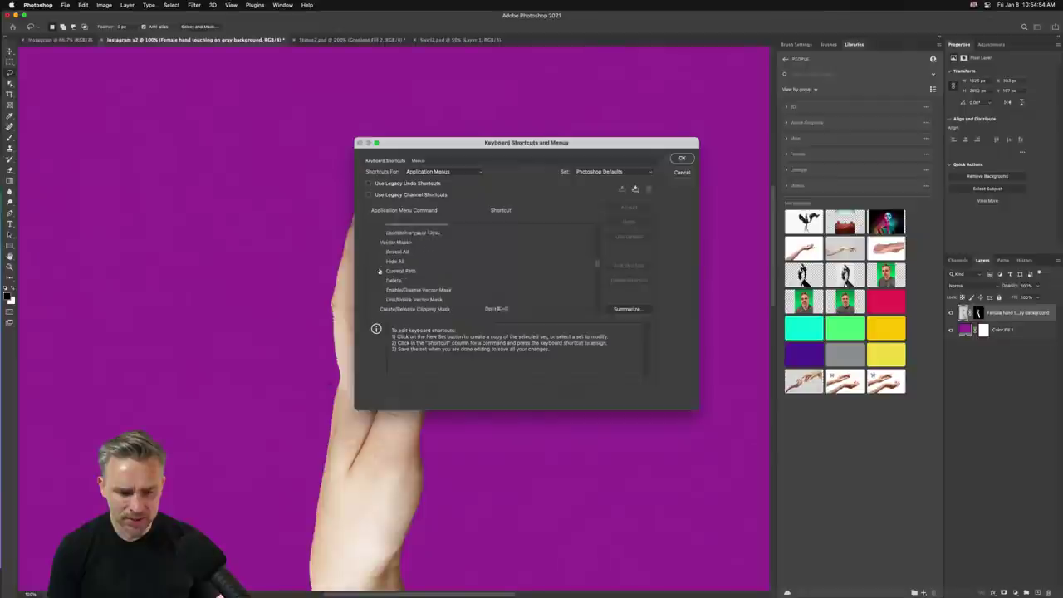
scroll(378, 271, "down", 4)
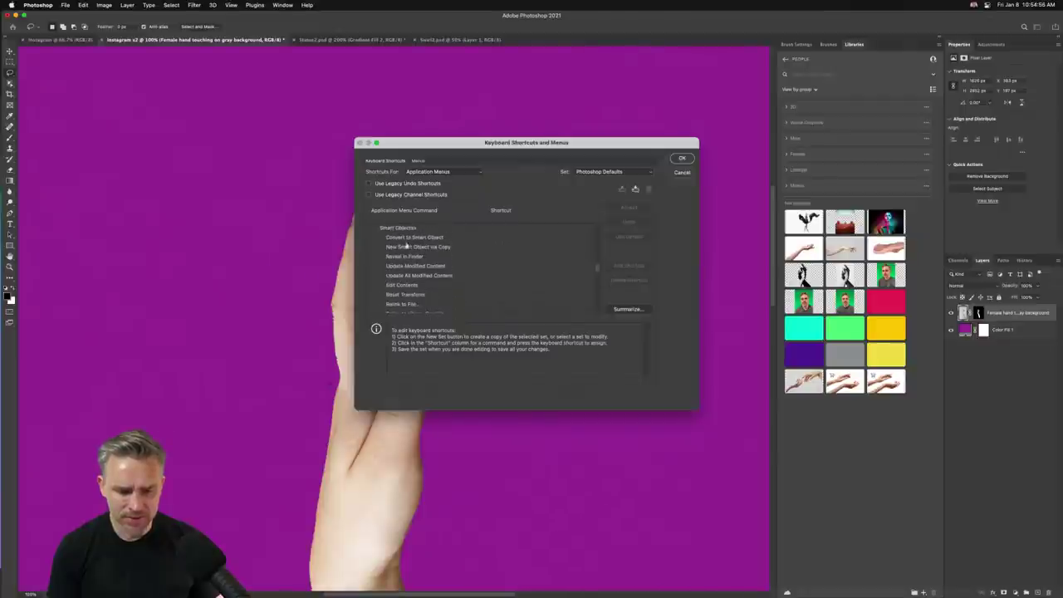
left_click(434, 239)
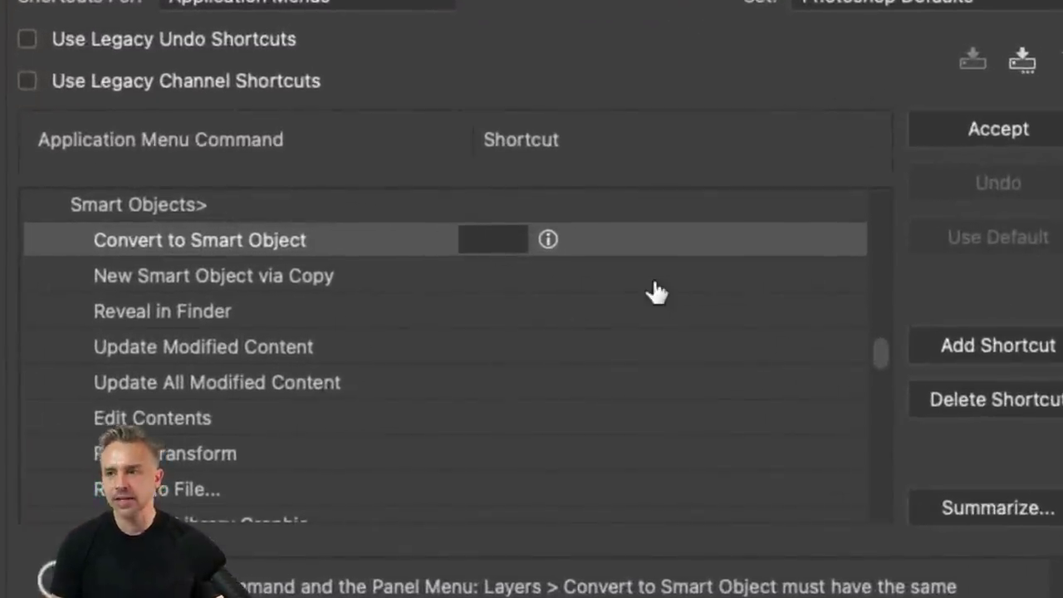
key("ctrl+alt+super+s")
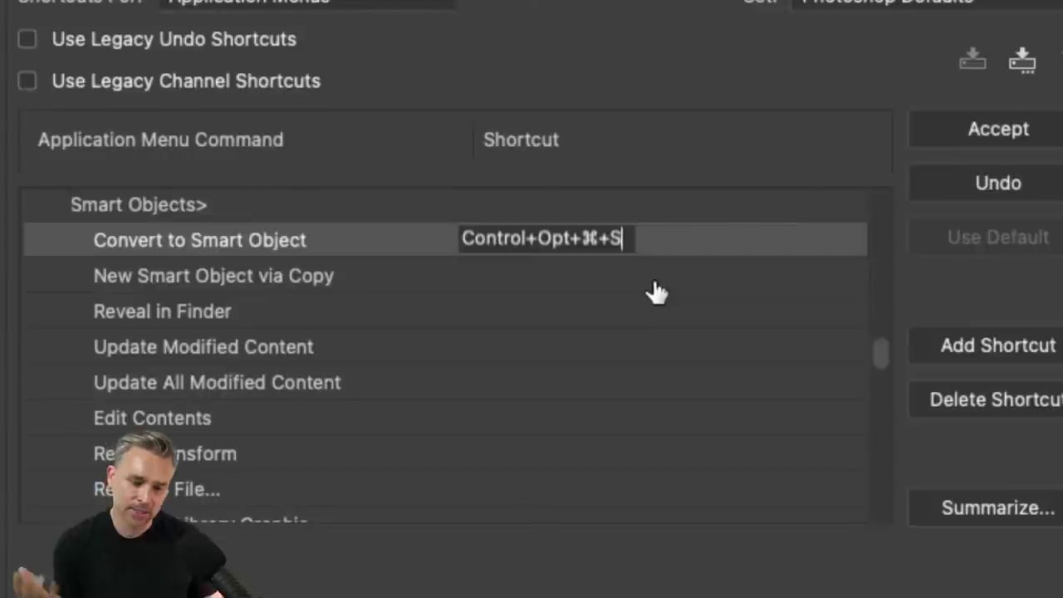
key("Return")
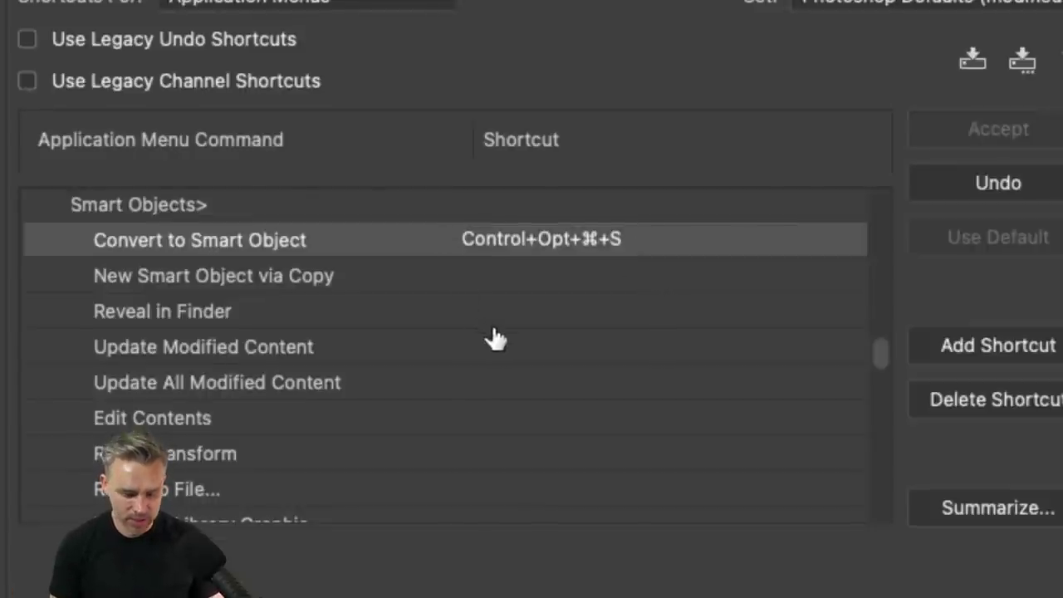
In the Window commands, assign Control+Opt+⌘+T to Tile
left_click_drag(879, 356, 892, 560)
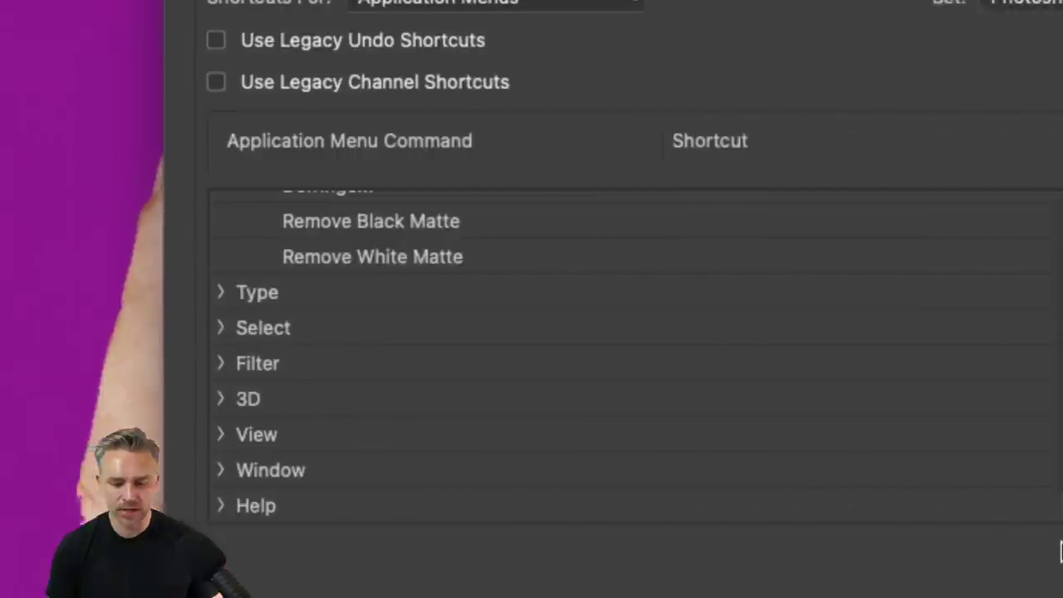
left_click(220, 470)
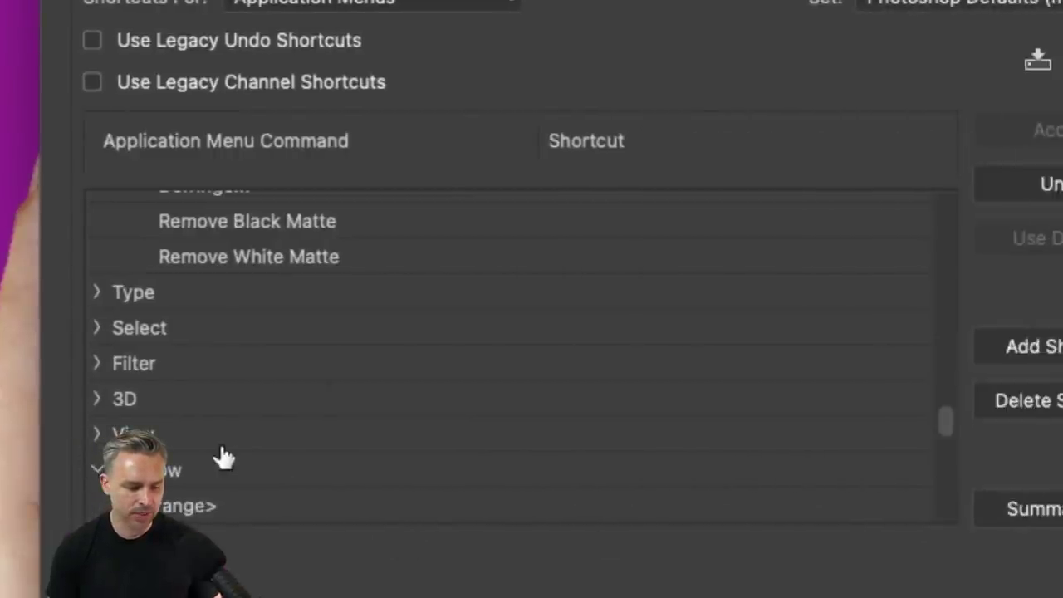
scroll(221, 456, "down", 8)
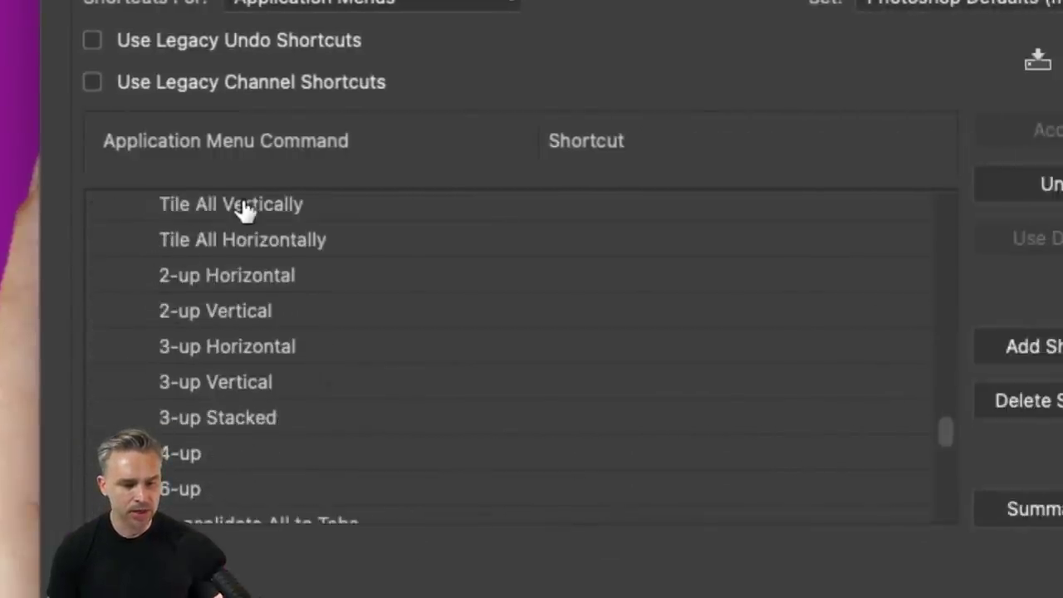
scroll(256, 221, "up", 1)
scroll(277, 287, "down", 6)
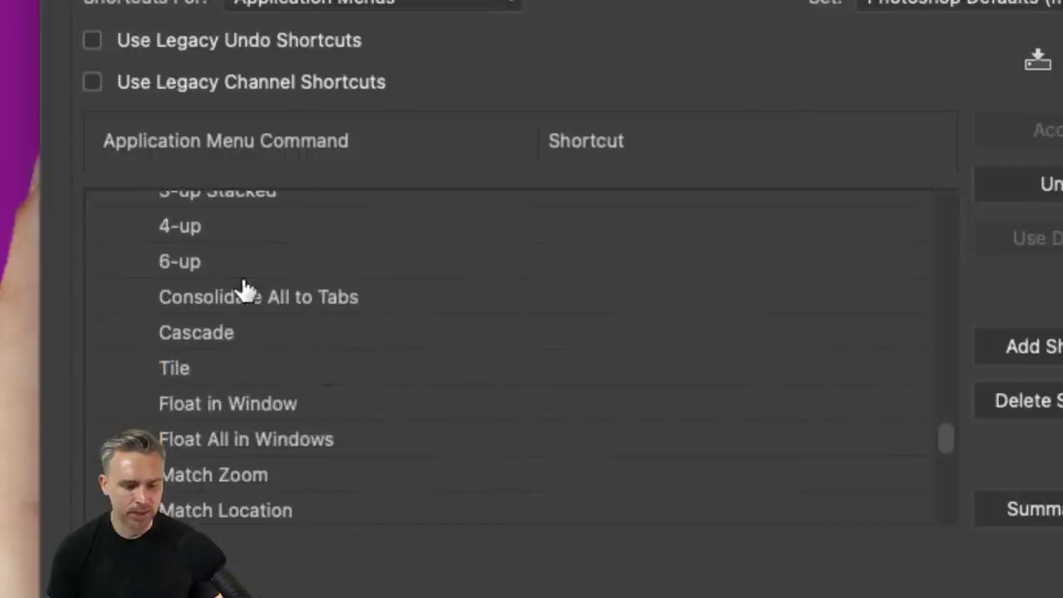
scroll(245, 289, "down", 1)
left_click(257, 332)
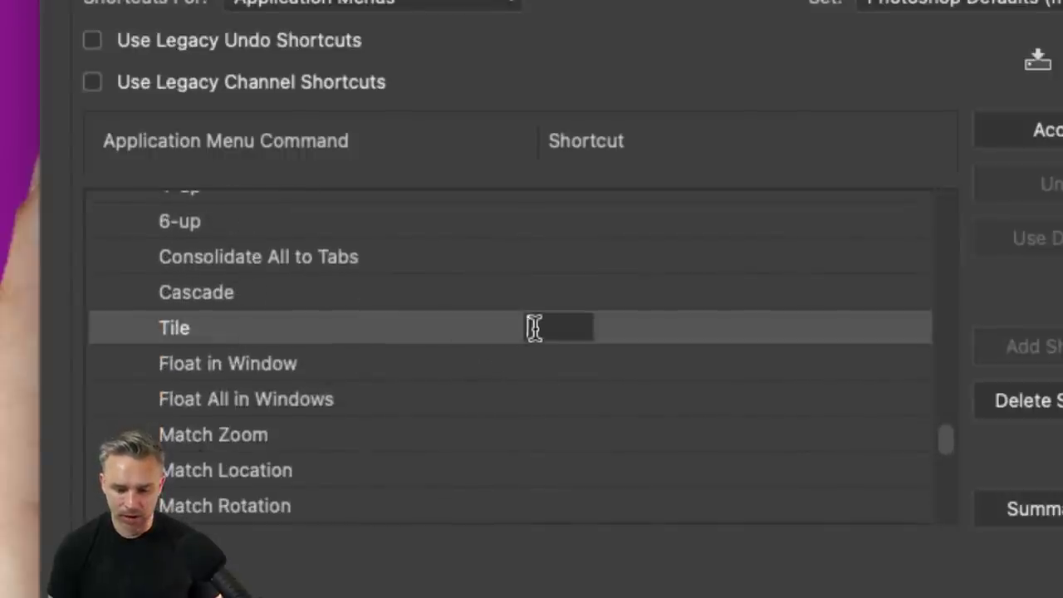
key("ctrl+alt+super+t")
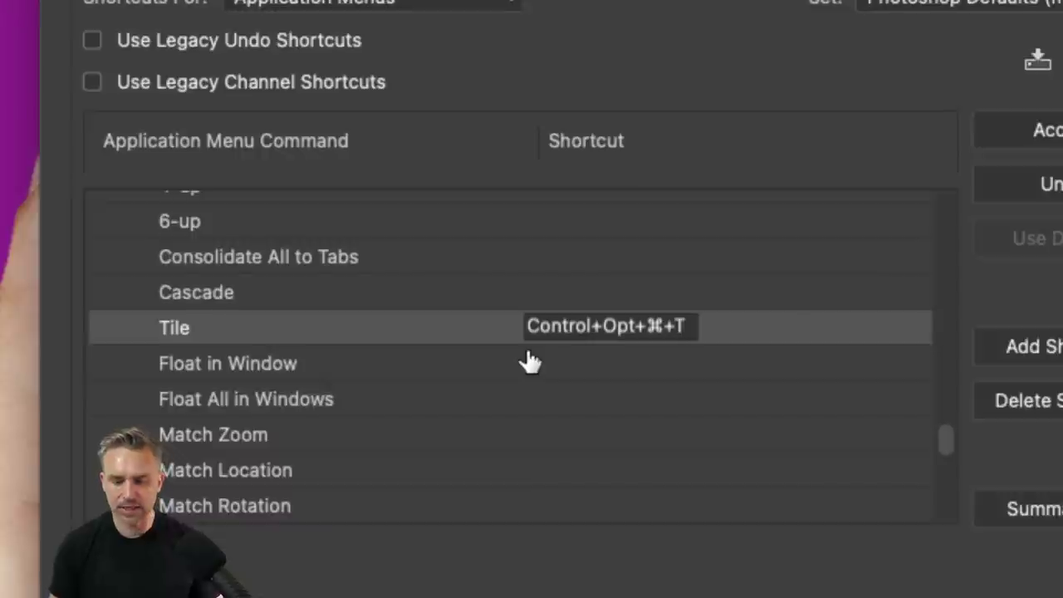
Assign Control+Opt+⌘+R to Consolidate All to Tabs, clearing it from Cascade
left_click(574, 293)
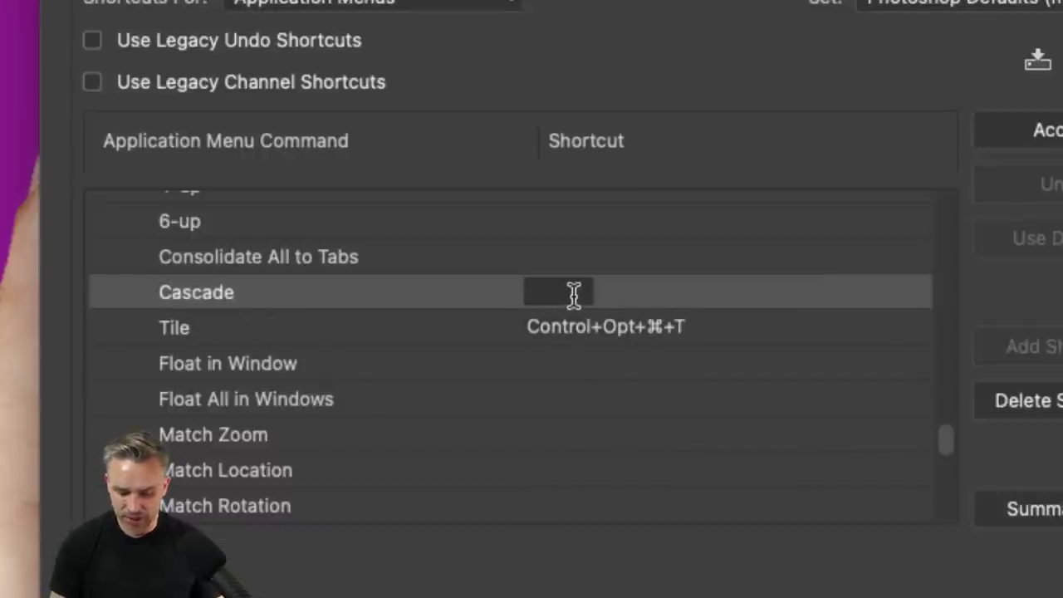
key("ctrl+alt+super+r")
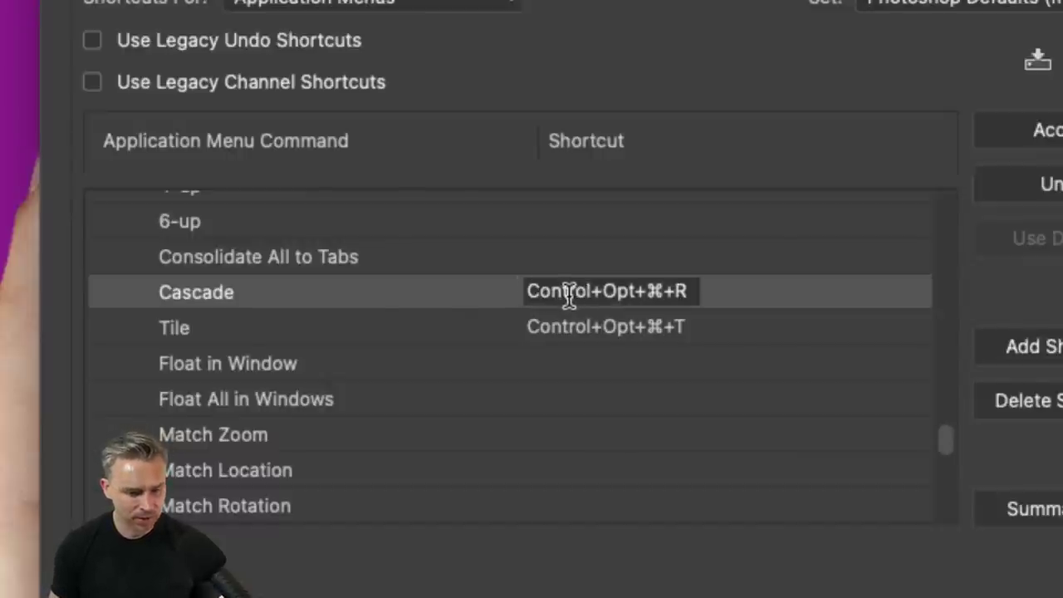
left_click_drag(526, 289, 601, 290)
key("BackSpace")
left_click(568, 254)
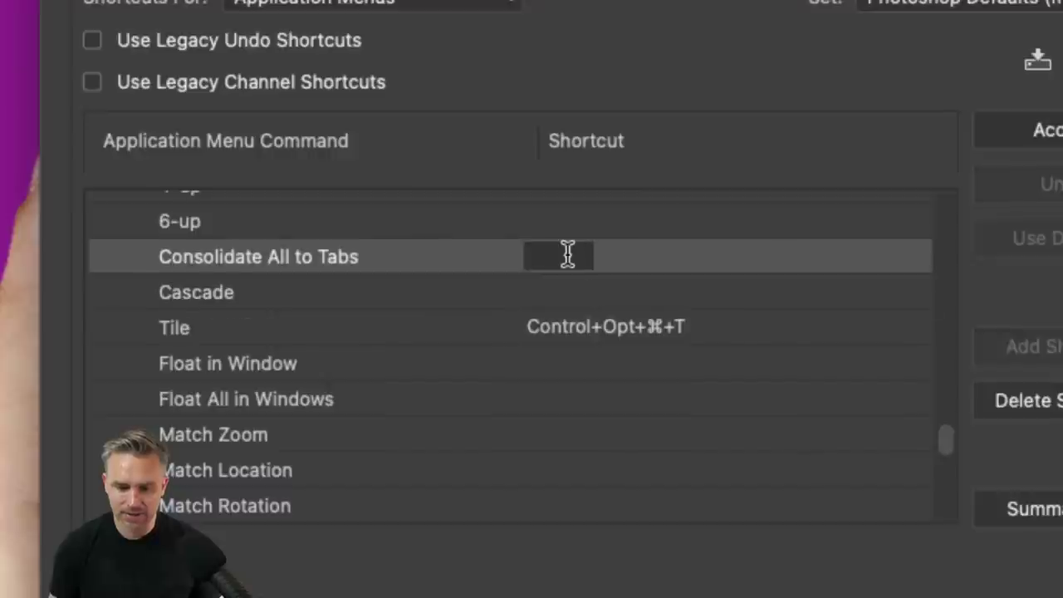
key("ctrl+alt+super+r")
left_click(565, 264)
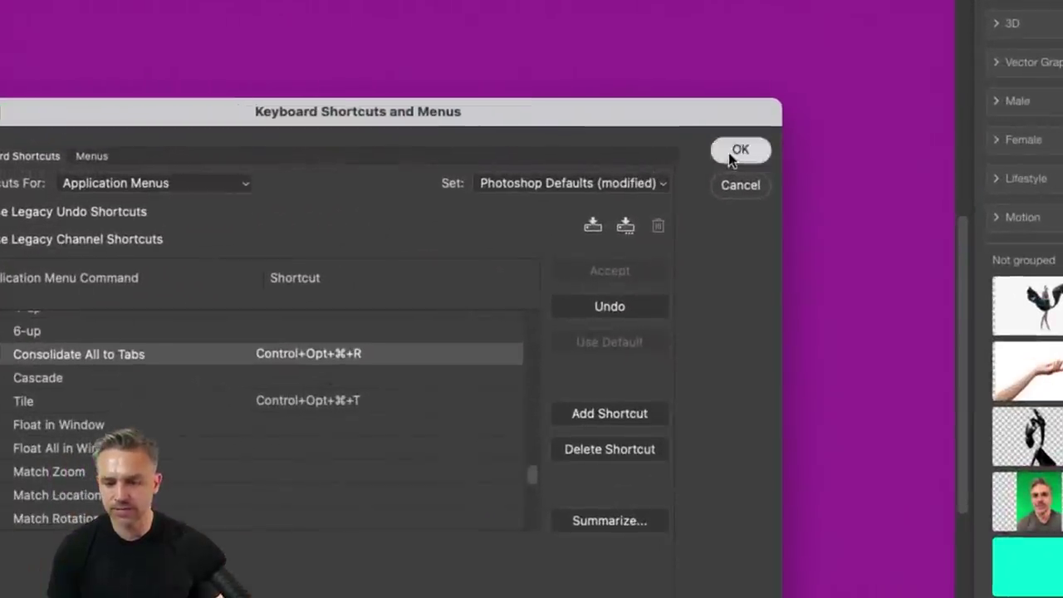
Save the shortcuts, convert the hand layer to a Smart Object, and test Tile and Consolidate
left_click(738, 151)
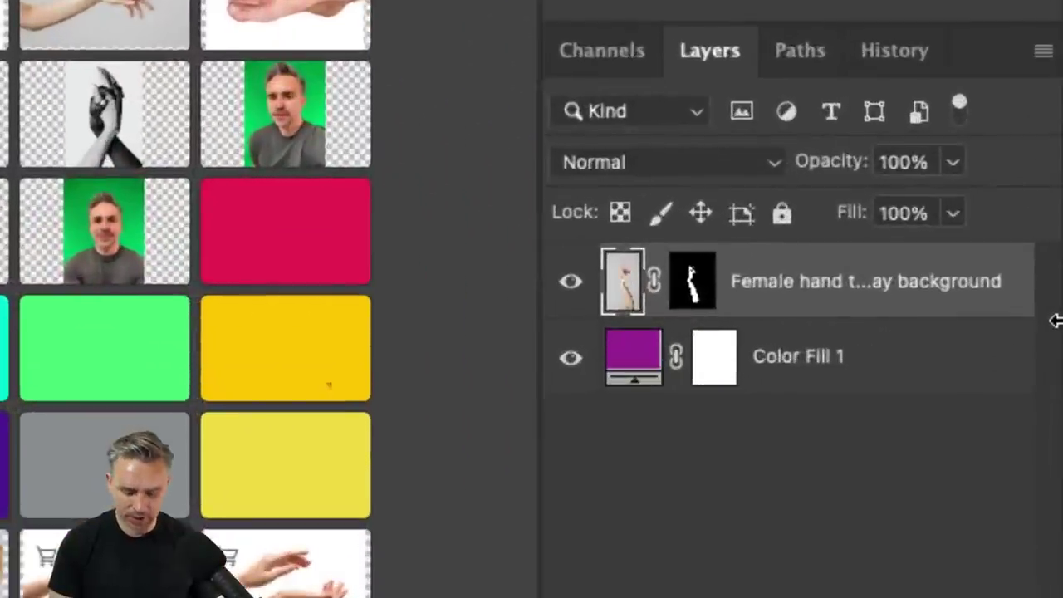
key("ctrl+alt+shift+s")
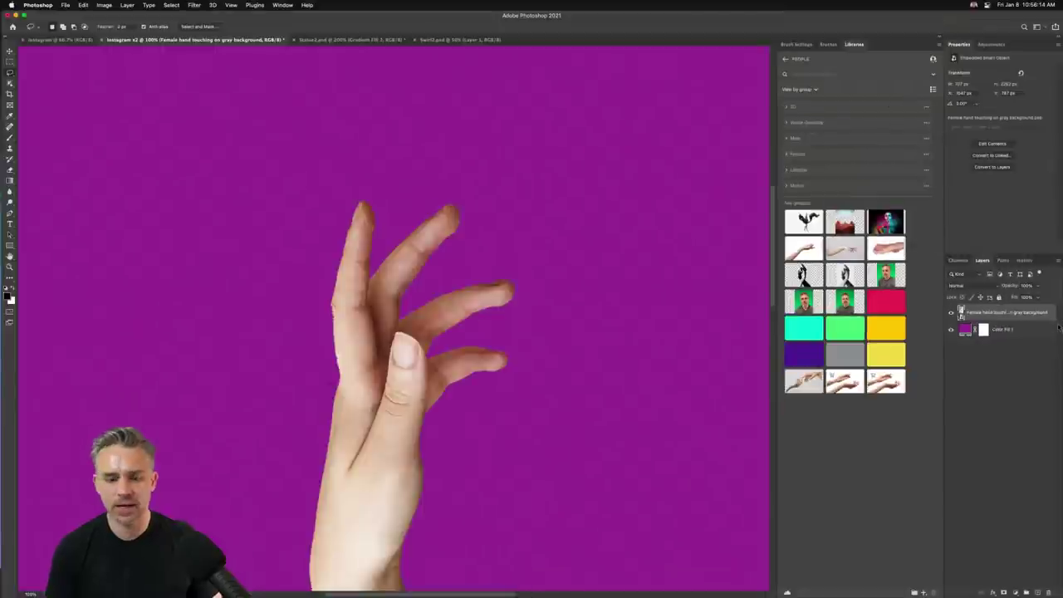
key("ctrl+alt+4")
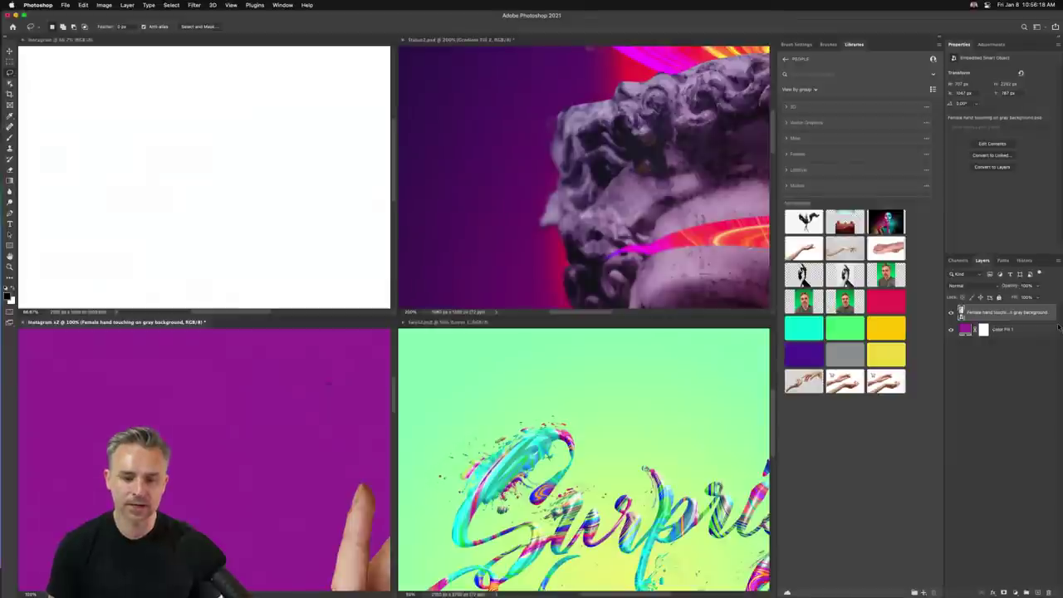
key("ctrl+alt+1")
key("v")
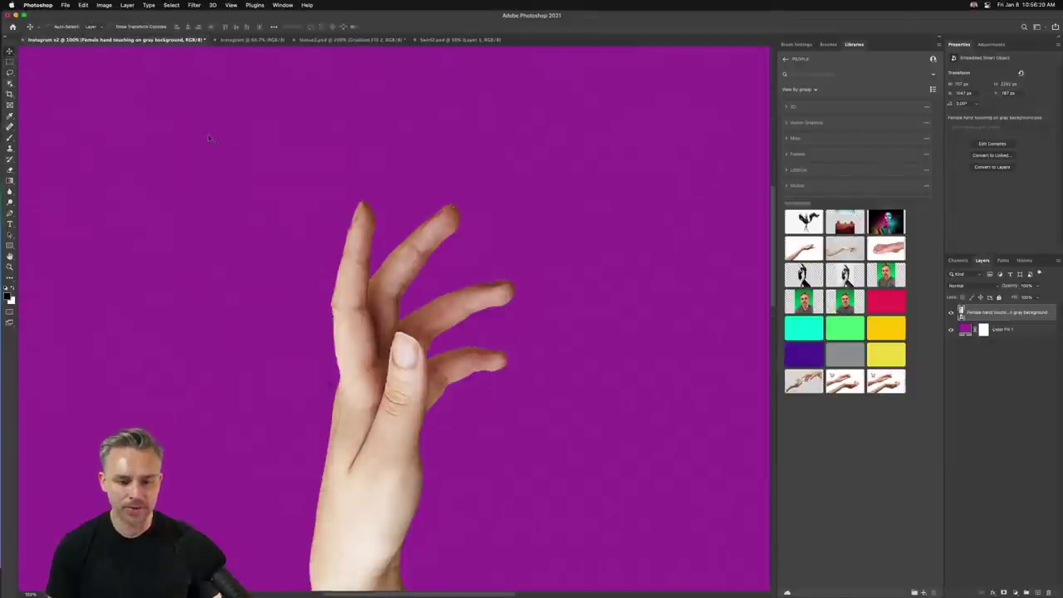
Tile the documents, close the blank white Instagram document, and return to tabbed view
key("ctrl+alt+4")
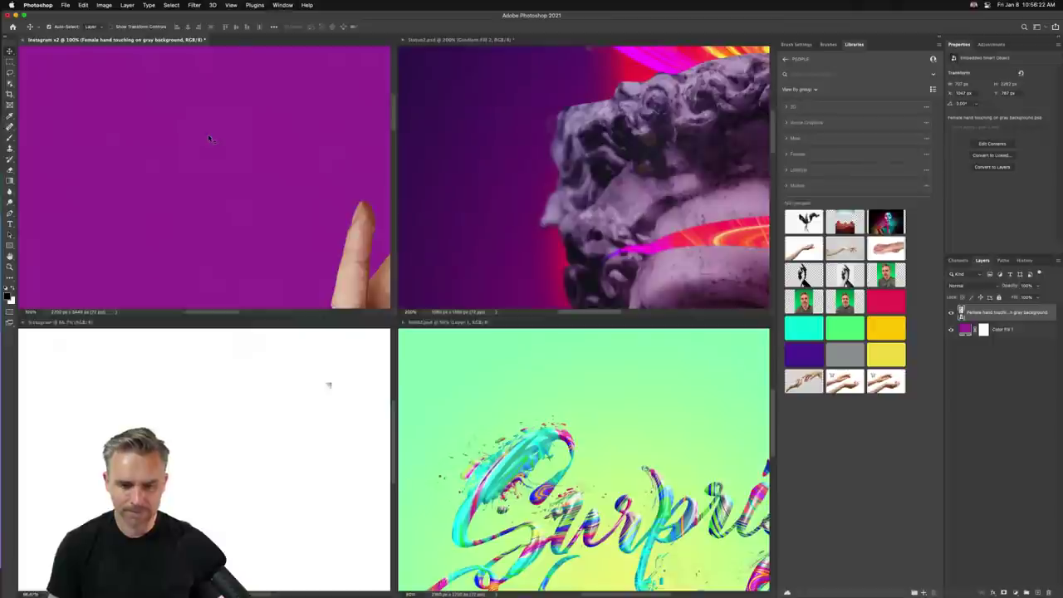
left_click(459, 187)
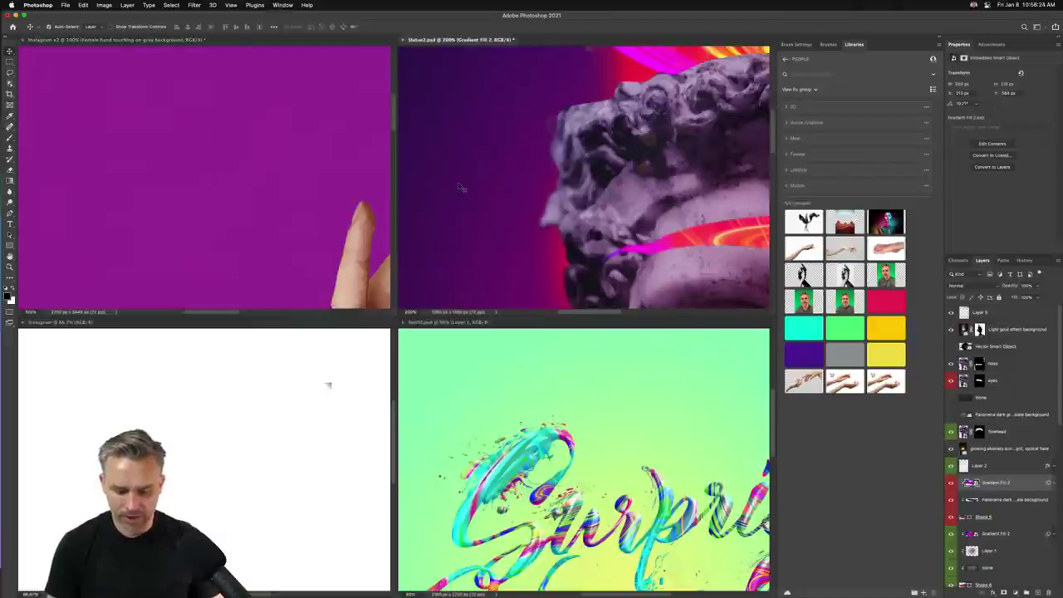
key("ctrl+alt+1")
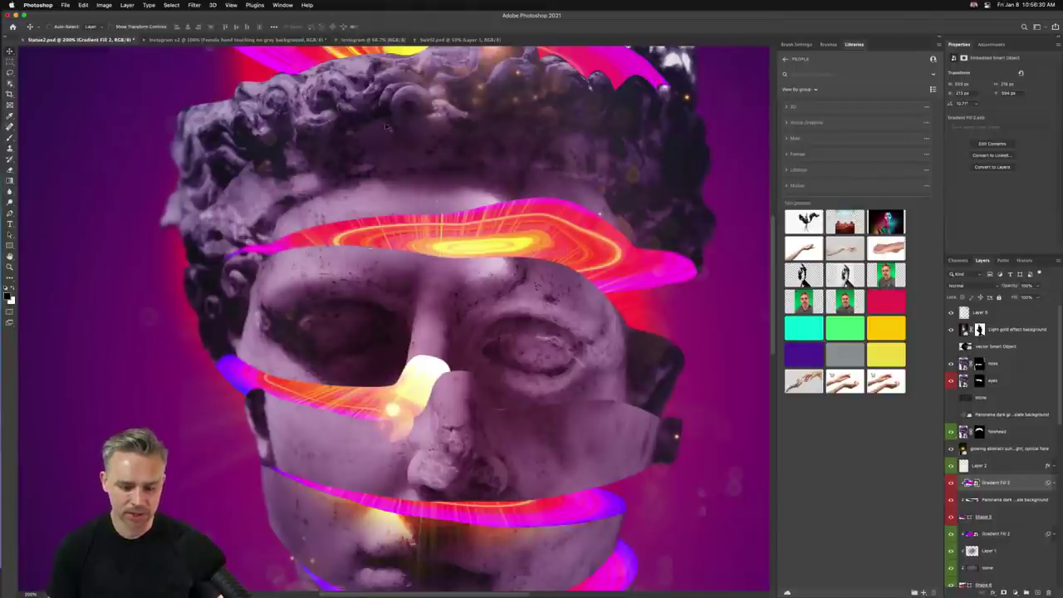
key("ctrl+alt+4")
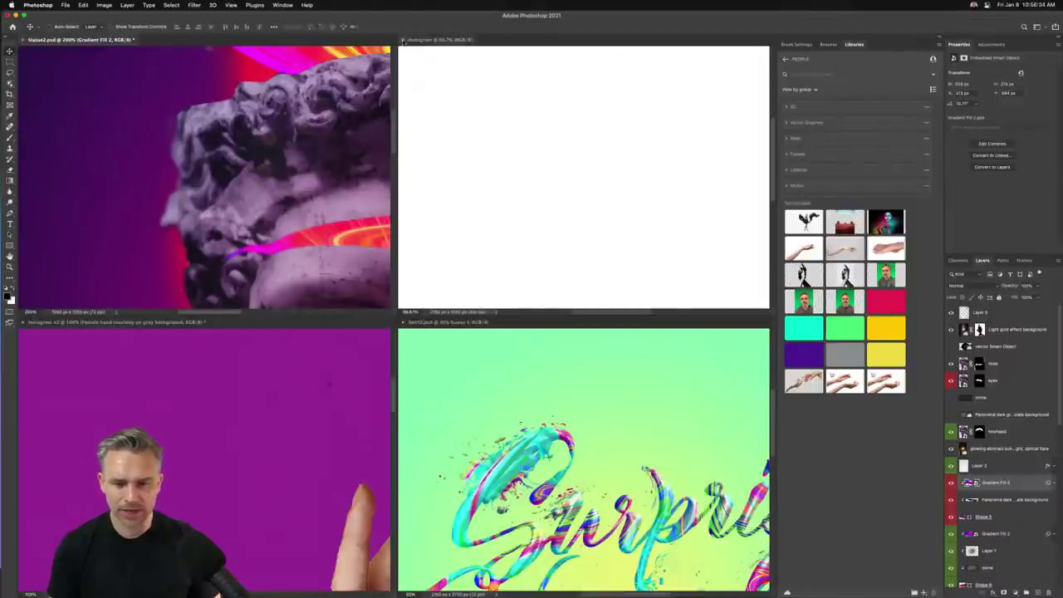
left_click(403, 40)
left_click(75, 394)
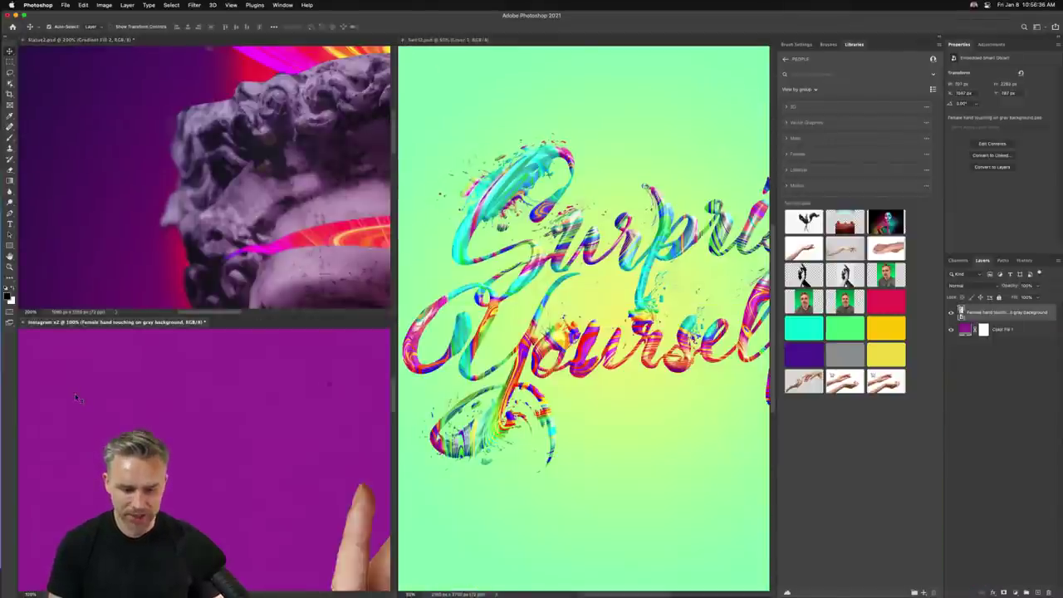
key("ctrl+alt+1")
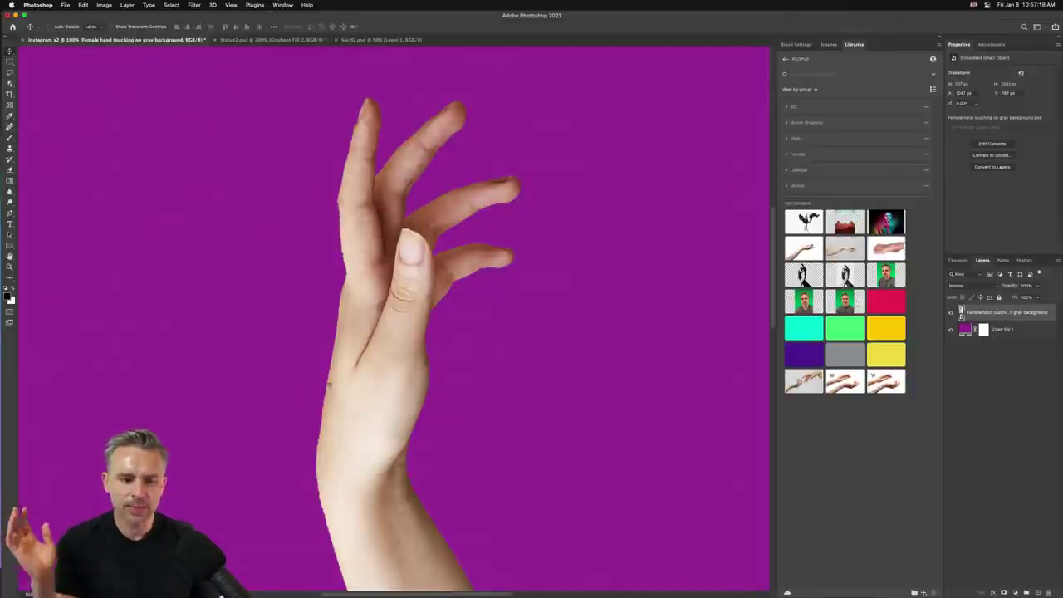
Show the Swatches panel, move it higher and enlarge it
left_click(282, 5)
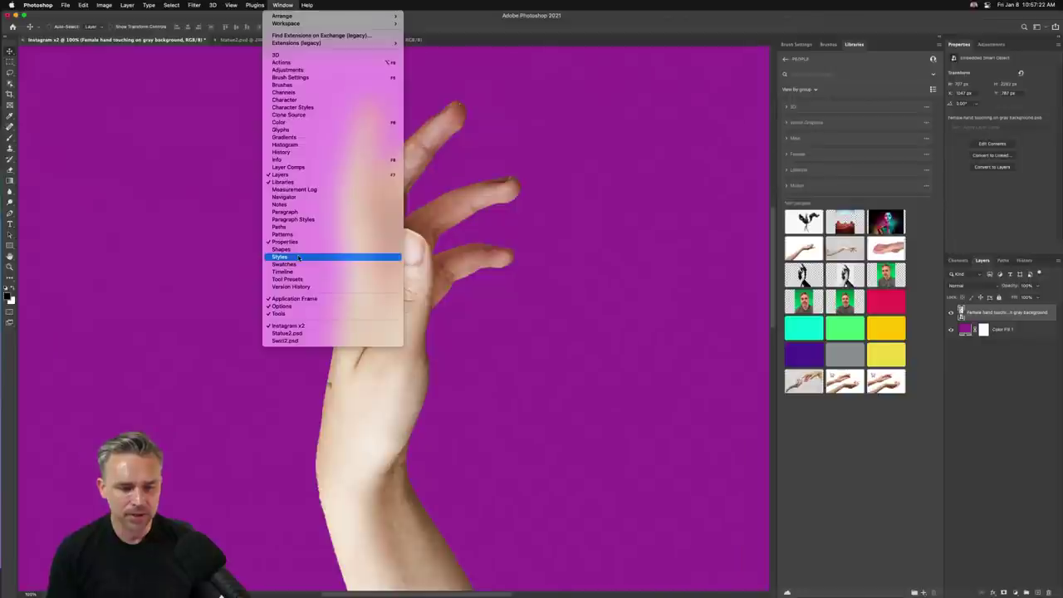
left_click(295, 264)
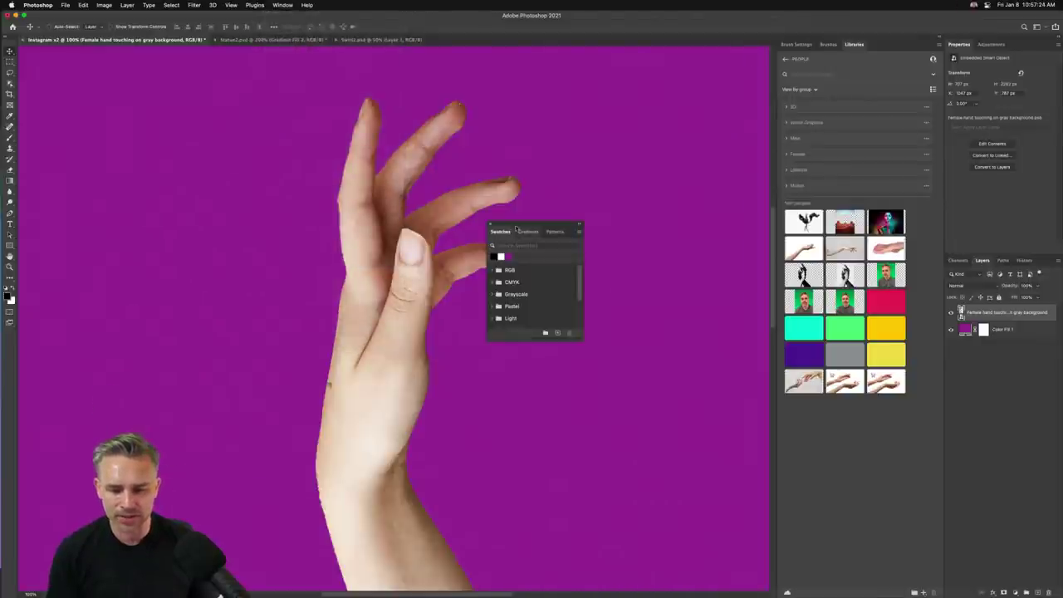
left_click_drag(516, 228, 402, 56)
left_click_drag(467, 171, 644, 456)
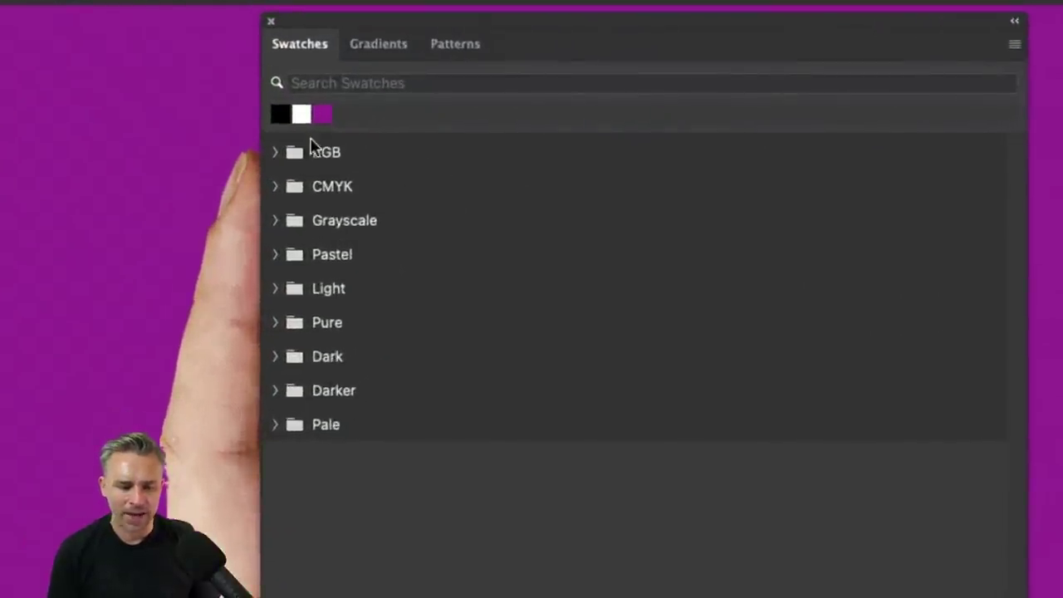
Expand the RGB, CMYK, Grayscale, Pastel, Light and Pure swatch groups
left_click(276, 152)
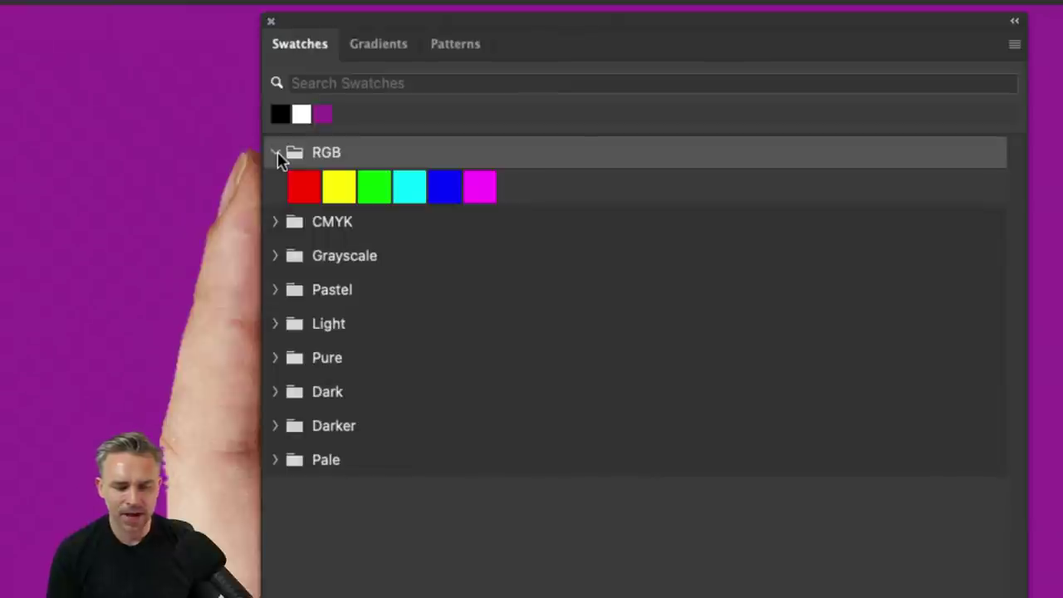
left_click(287, 226)
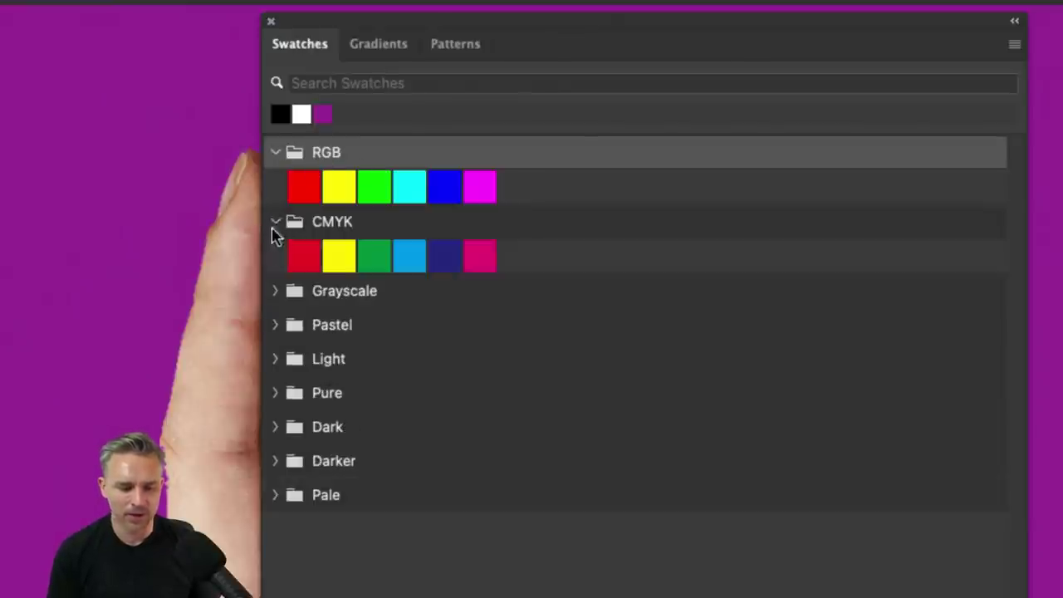
left_click(275, 325)
left_click(276, 293)
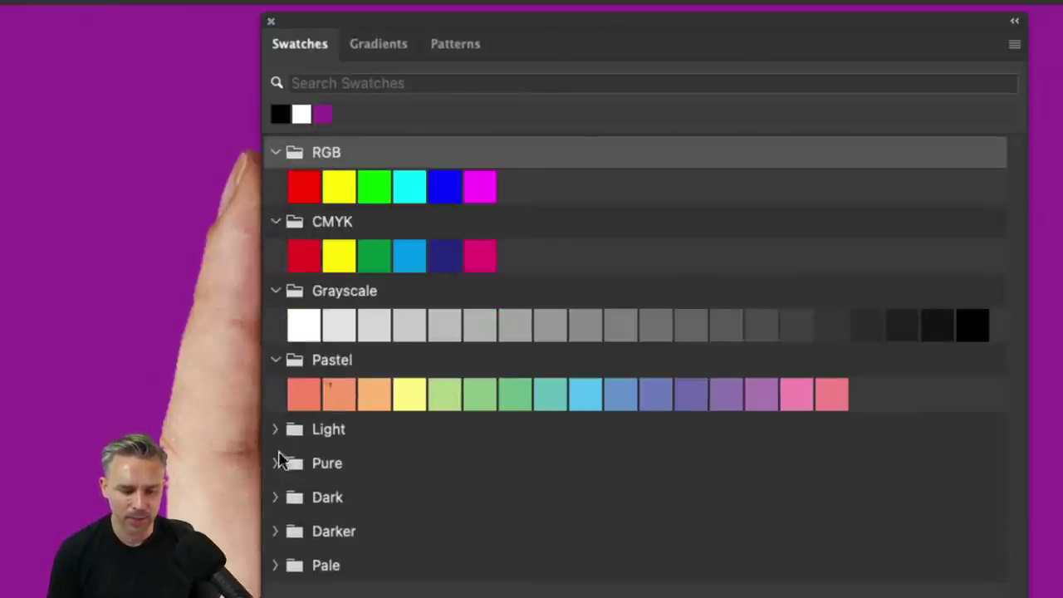
left_click(275, 429)
left_click(273, 497)
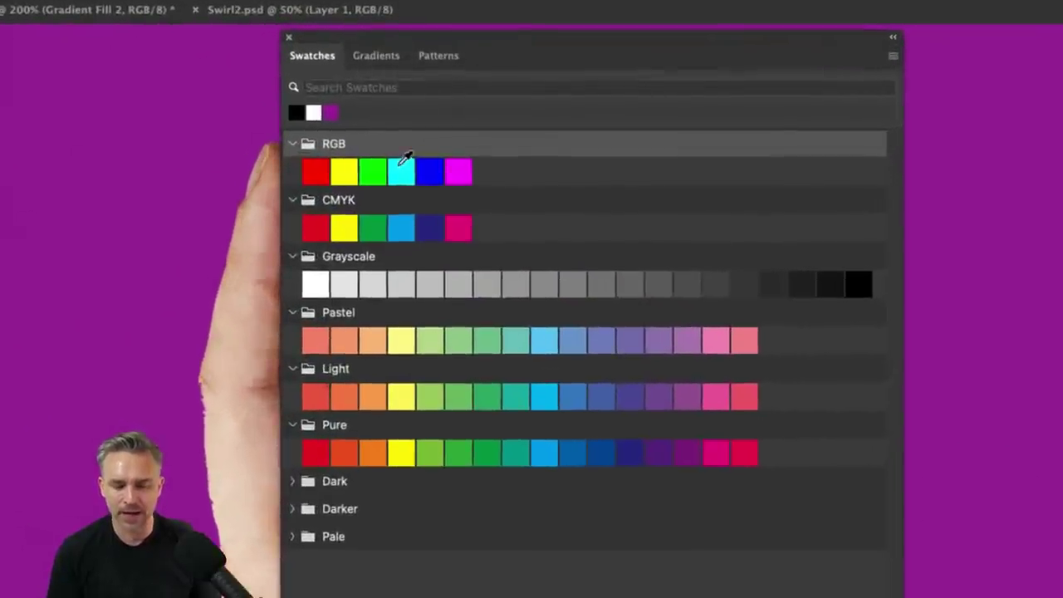
Move the RGB and Grayscale swatch rows out to the top level
left_click(449, 110)
left_click(317, 170, "shift")
left_click_drag(317, 170, 320, 132)
left_click(314, 223)
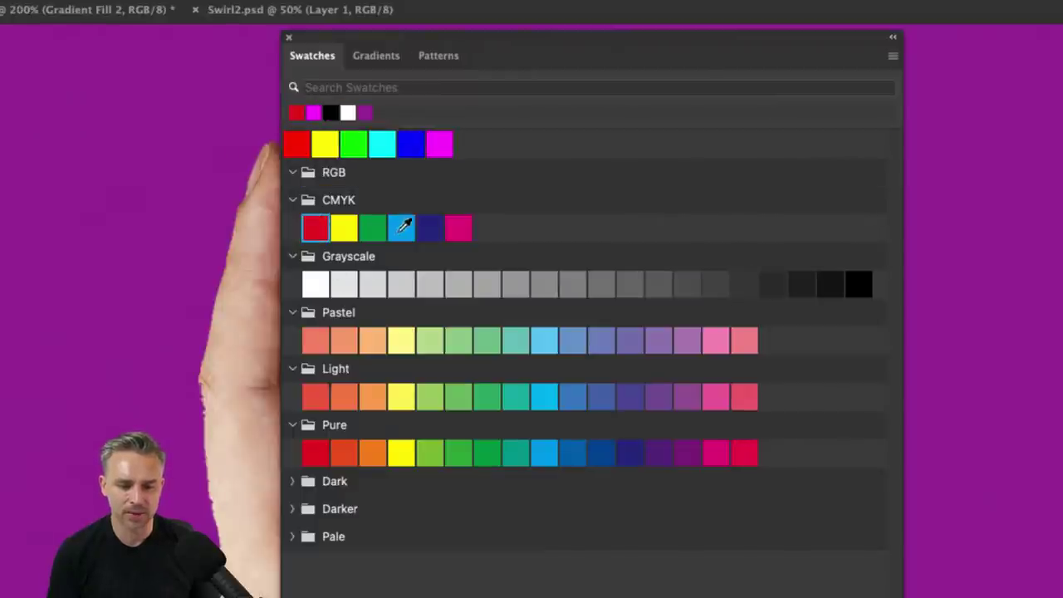
left_click(323, 280)
left_click(859, 283, "shift")
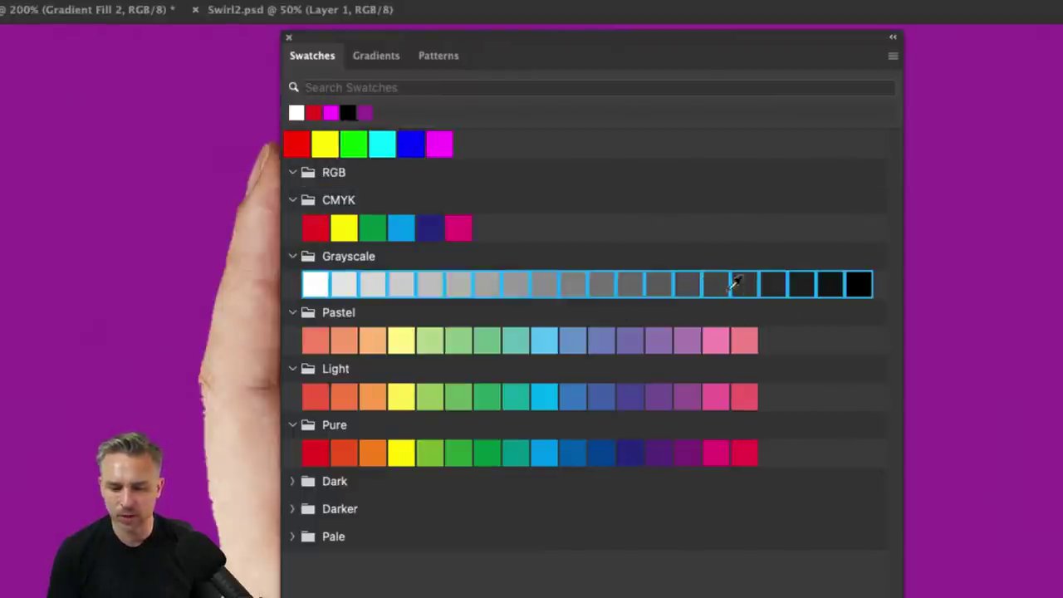
left_click_drag(315, 283, 515, 142)
Move the Pastel and Light swatch rows to the top level, then clear the selection
left_click(316, 337)
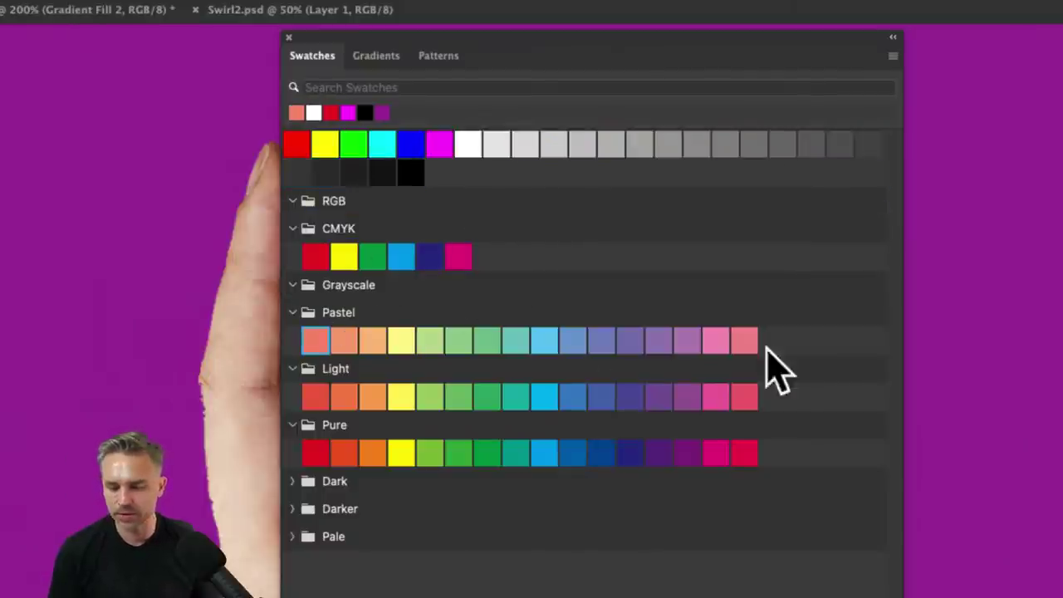
left_click(745, 340, "shift")
left_click_drag(331, 324, 469, 174)
left_click(320, 368)
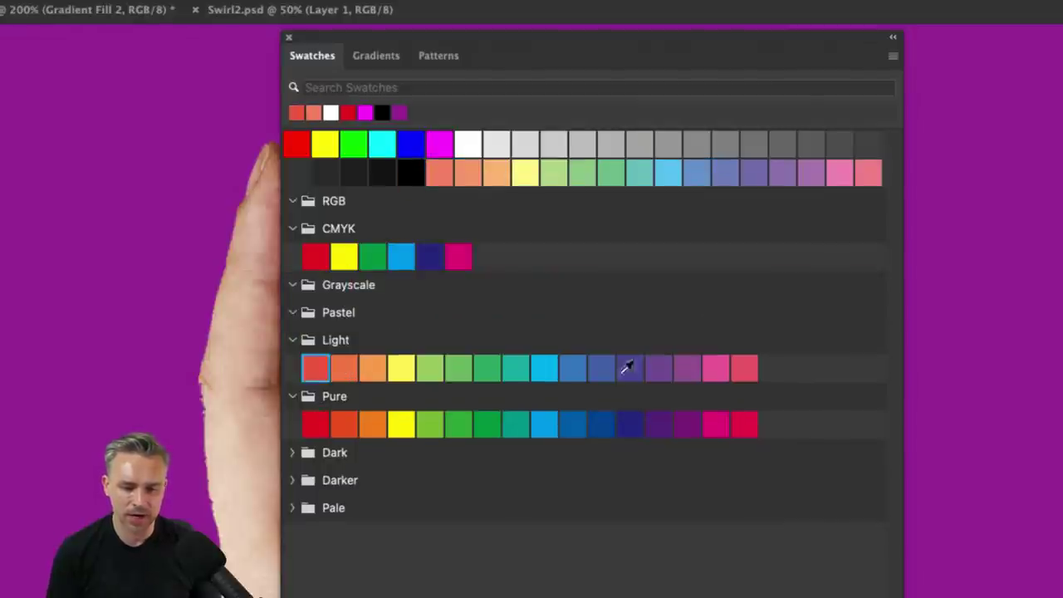
left_click(744, 368, "shift")
left_click_drag(315, 368, 872, 171)
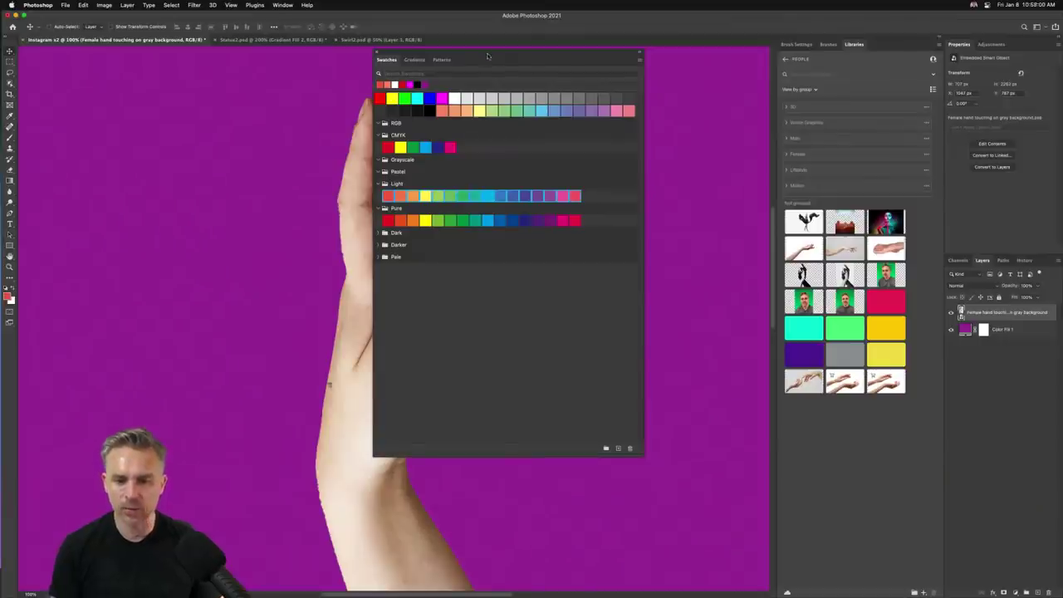
left_click_drag(487, 57, 466, 76)
left_click(440, 340)
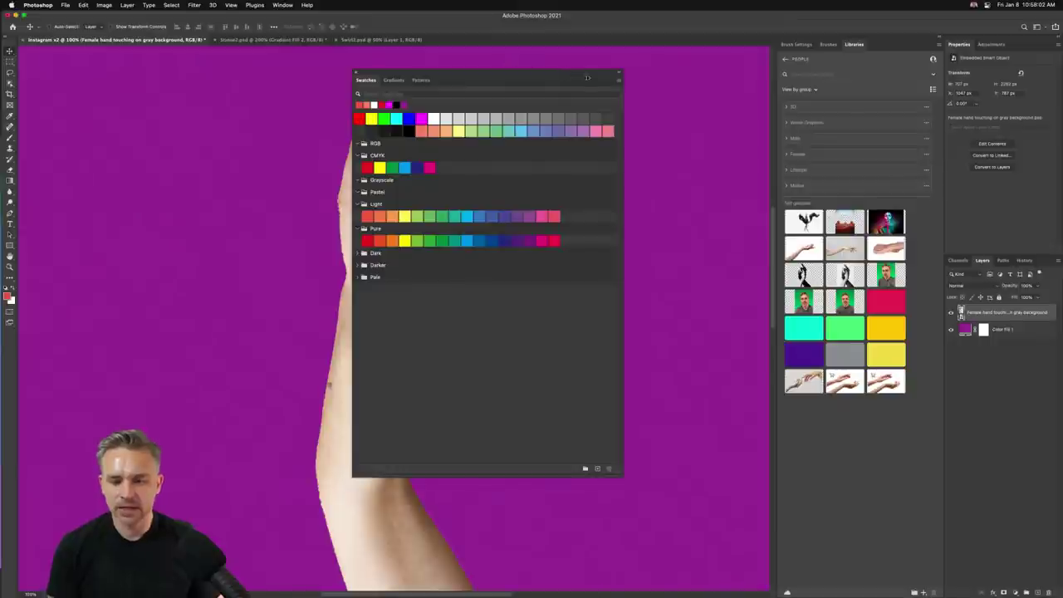
Import Untitled Swatches.aco from the Desktop and delete the old default swatch groups
left_click(620, 80)
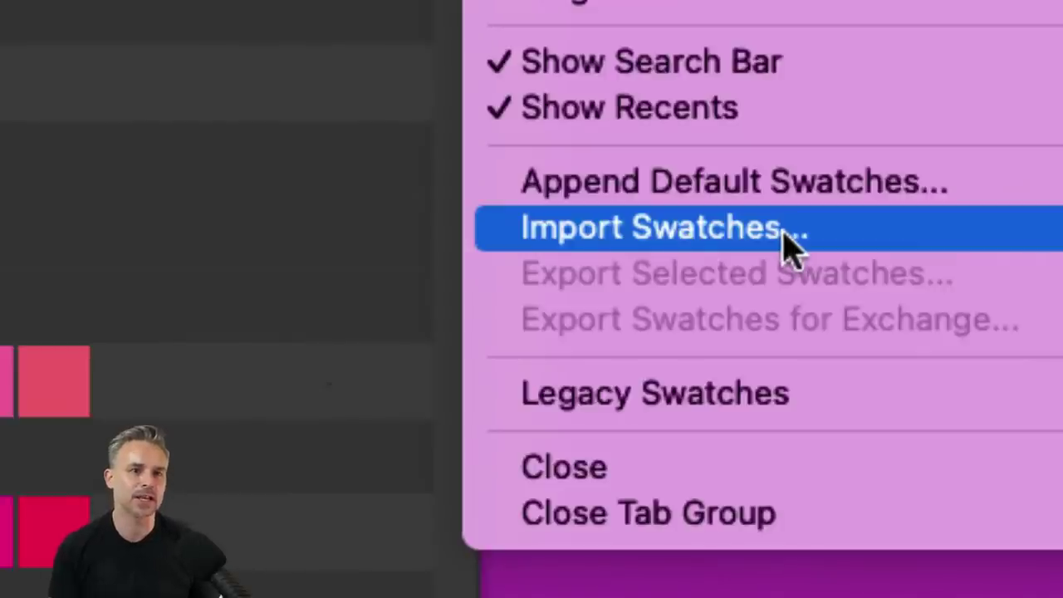
left_click(789, 240)
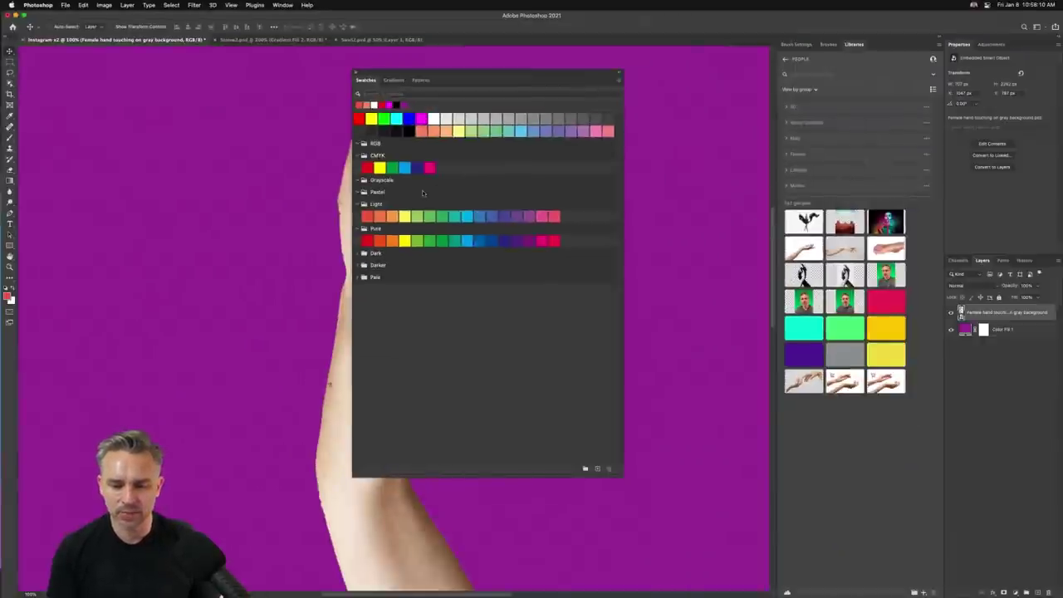
left_click(406, 135)
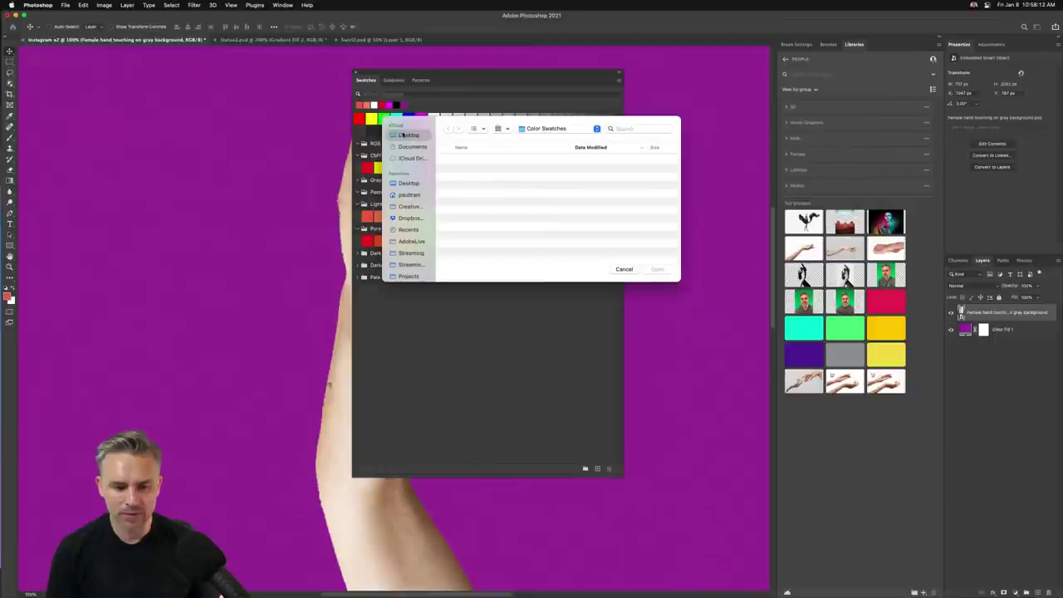
double_click(484, 169)
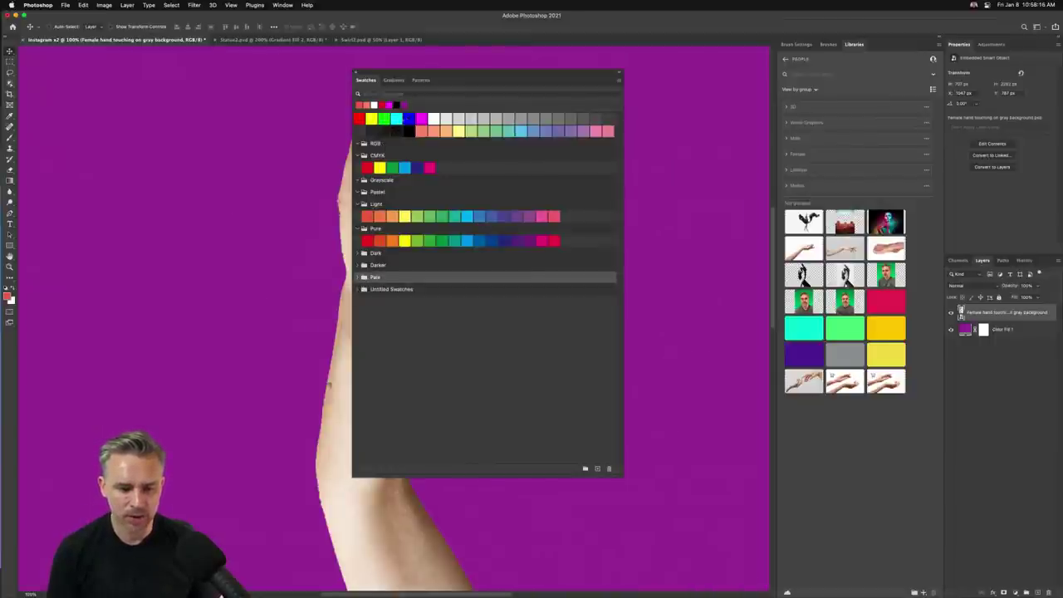
left_click(360, 119, "shift")
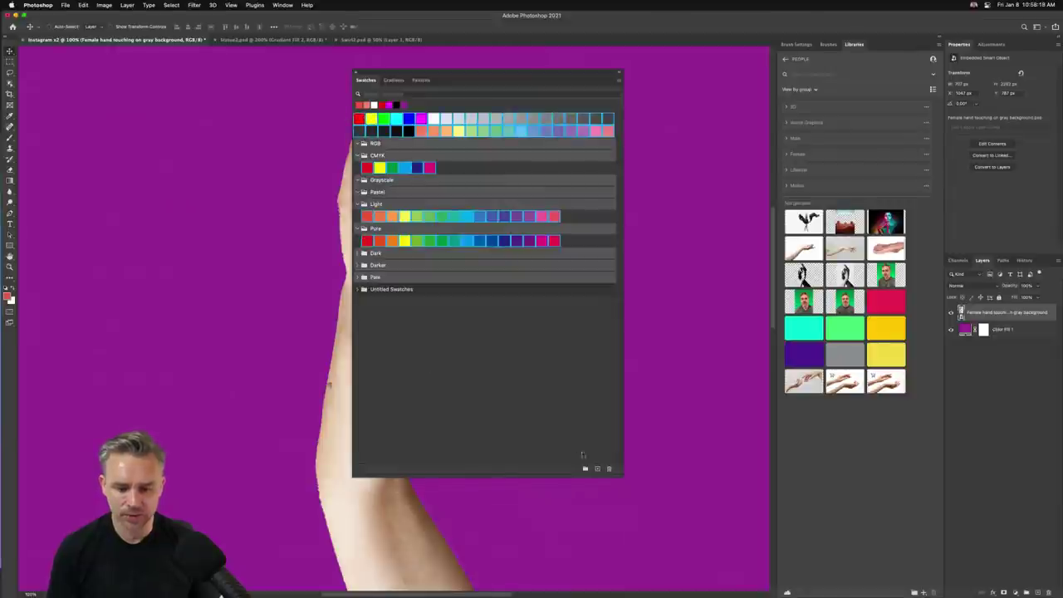
left_click(610, 470)
left_click(555, 203)
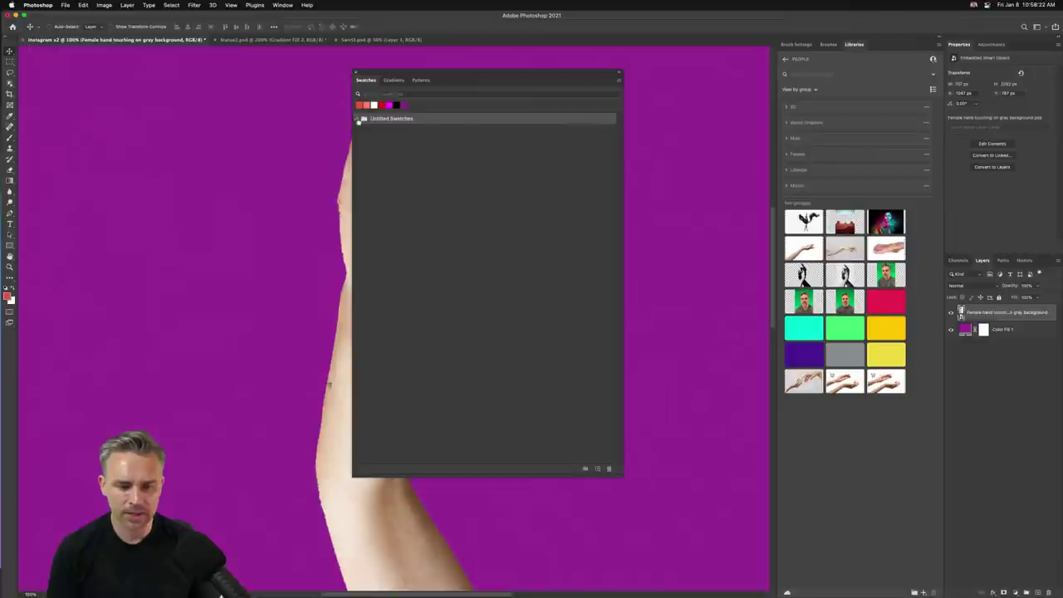
Move the imported swatches to the top level and delete the empty Untitled Swatches group
left_click(358, 118)
left_click(367, 131)
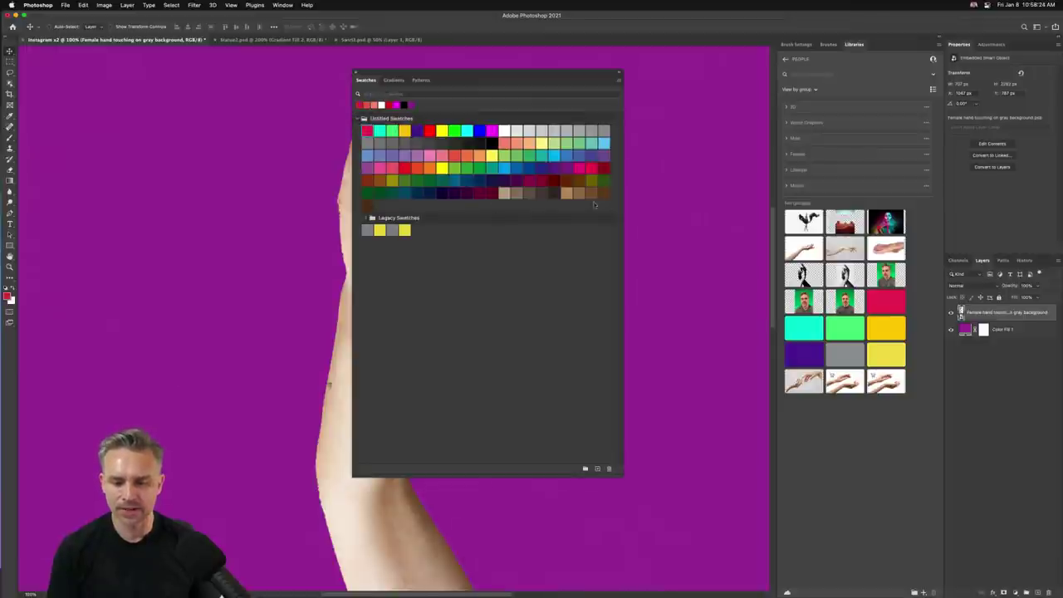
left_click(405, 230, "shift")
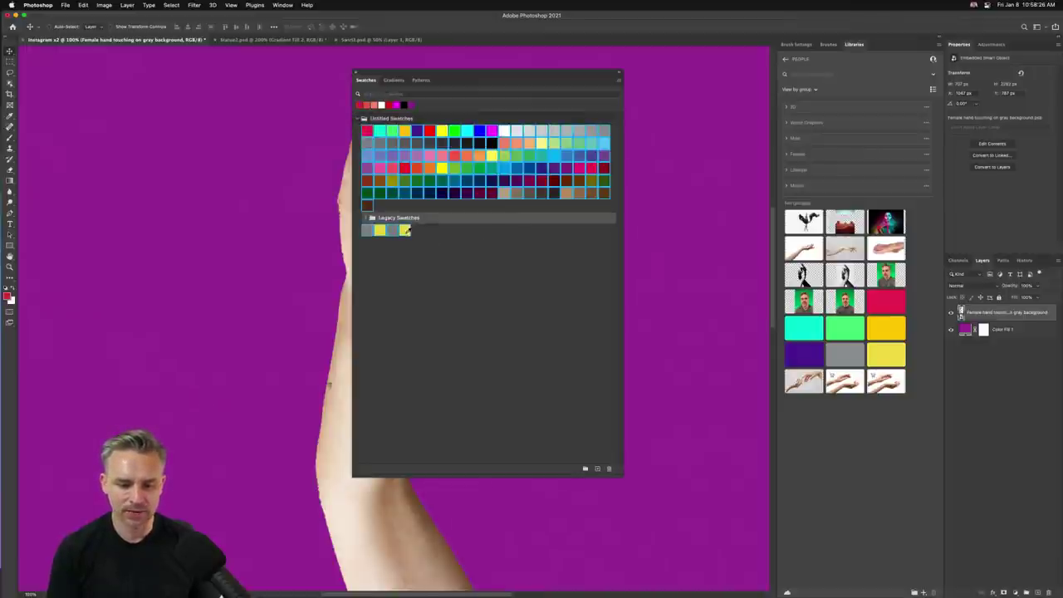
left_click_drag(378, 132, 379, 113)
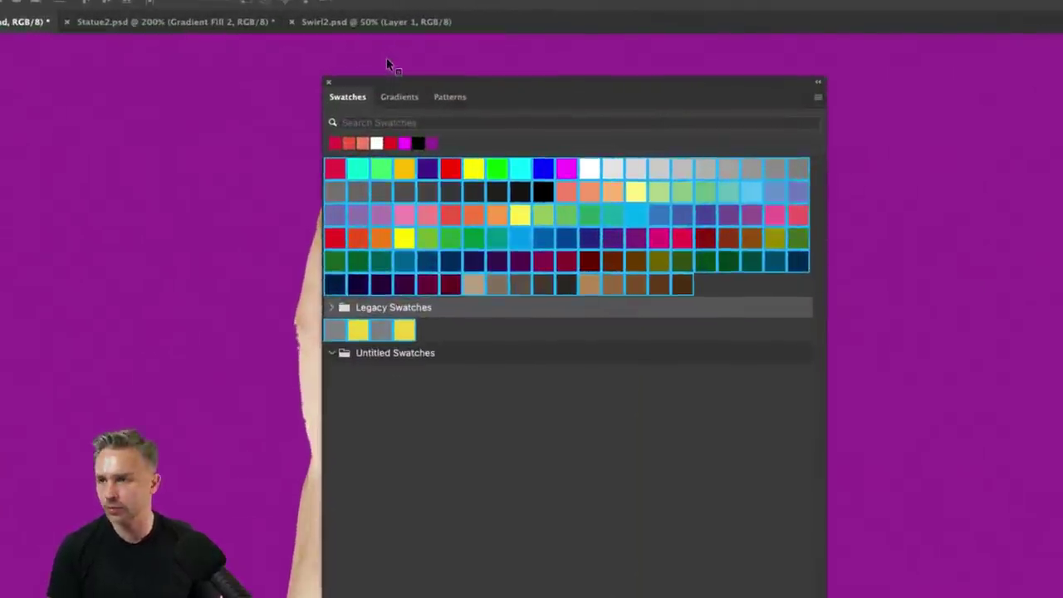
left_click(456, 228)
left_click(366, 355)
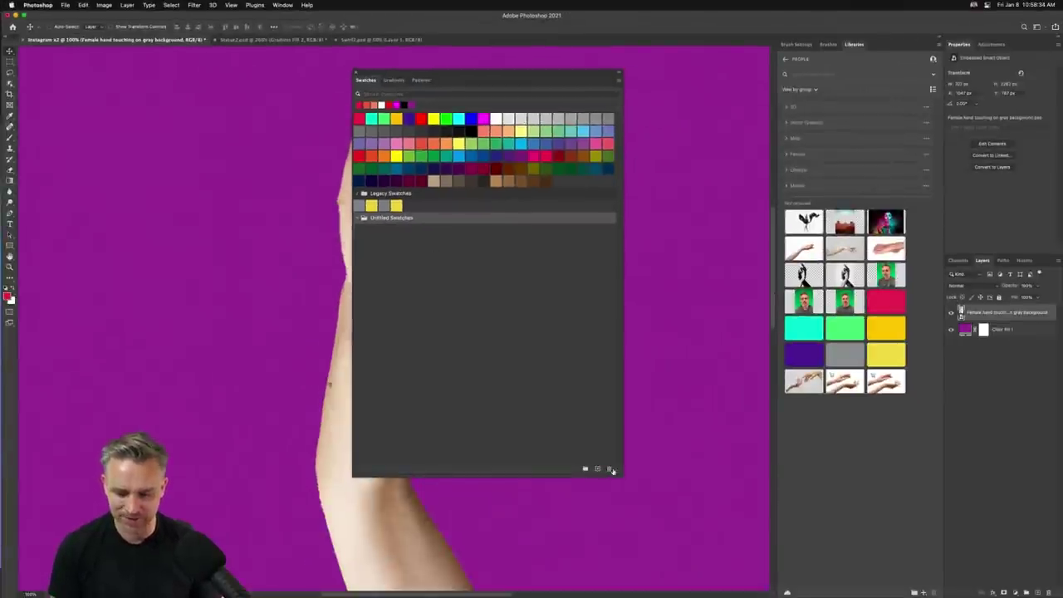
key("Delete")
left_click(555, 207)
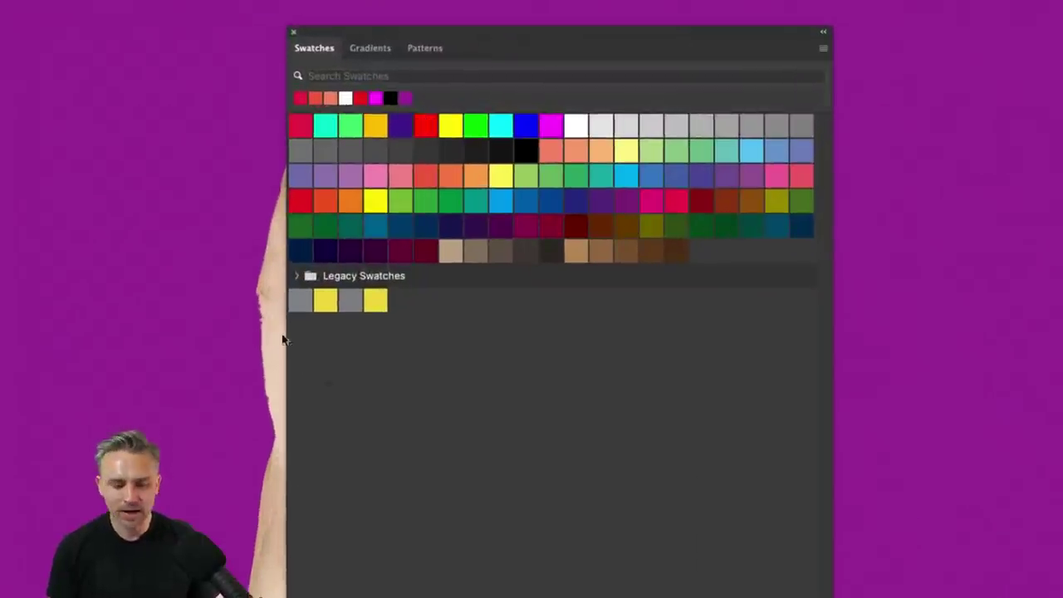
Check the Legacy Swatches group and switch the swatches to large thumbnails
right_click(297, 282)
left_click(547, 324)
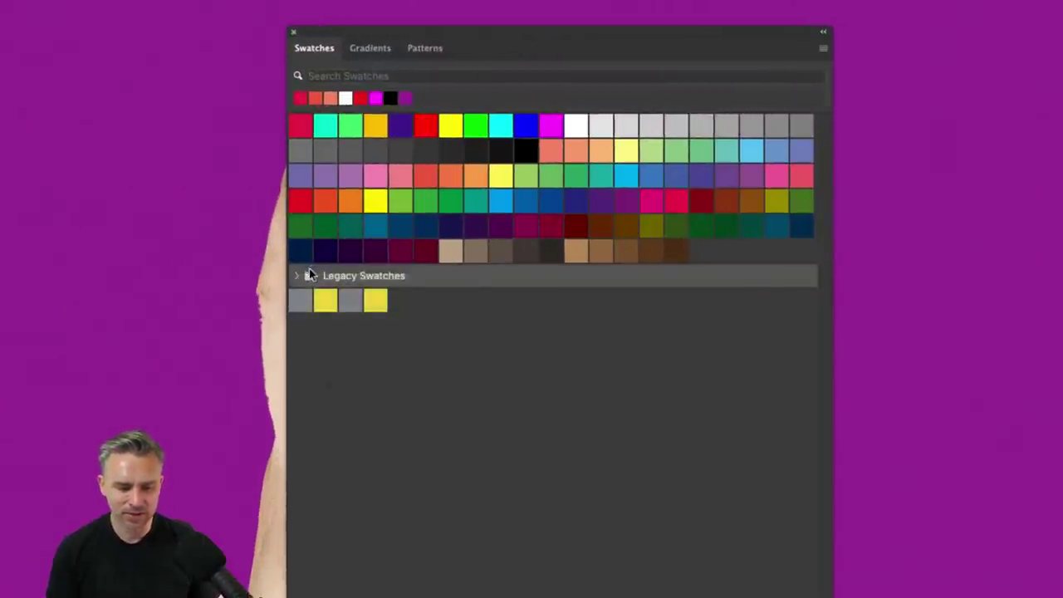
left_click(296, 276)
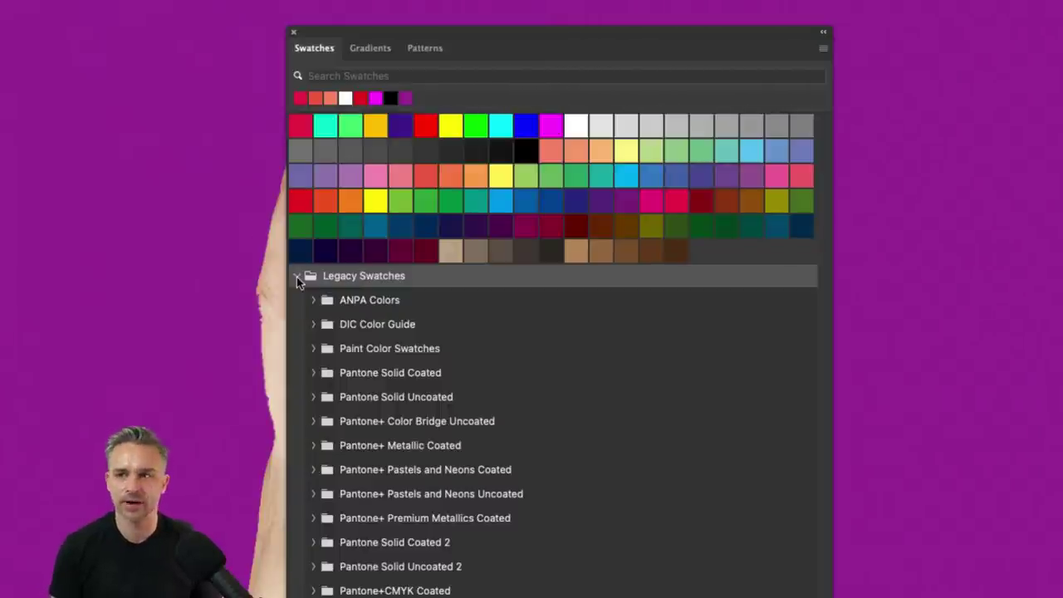
left_click(297, 276)
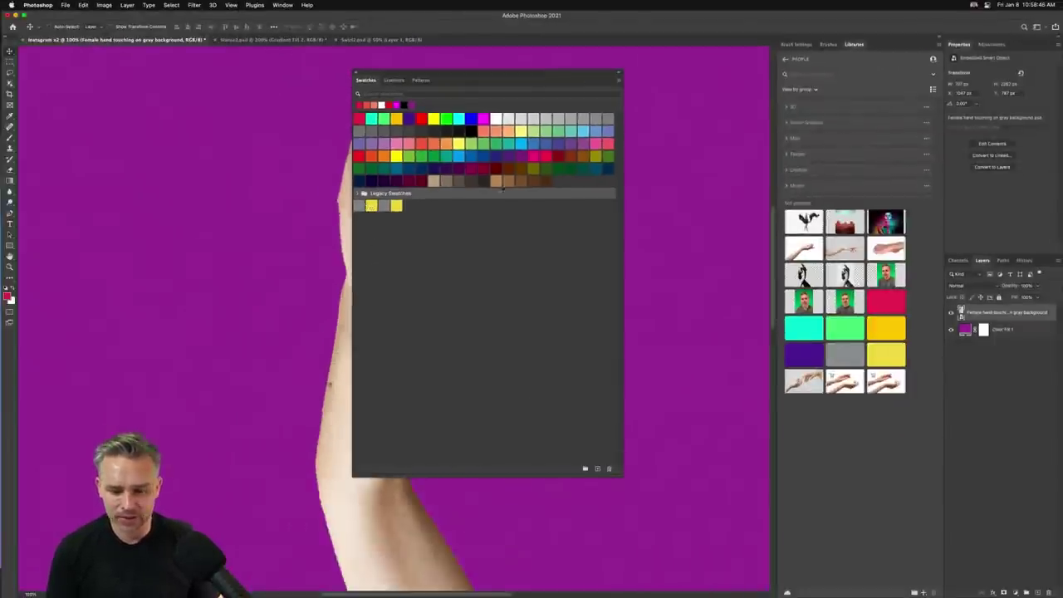
left_click(619, 82)
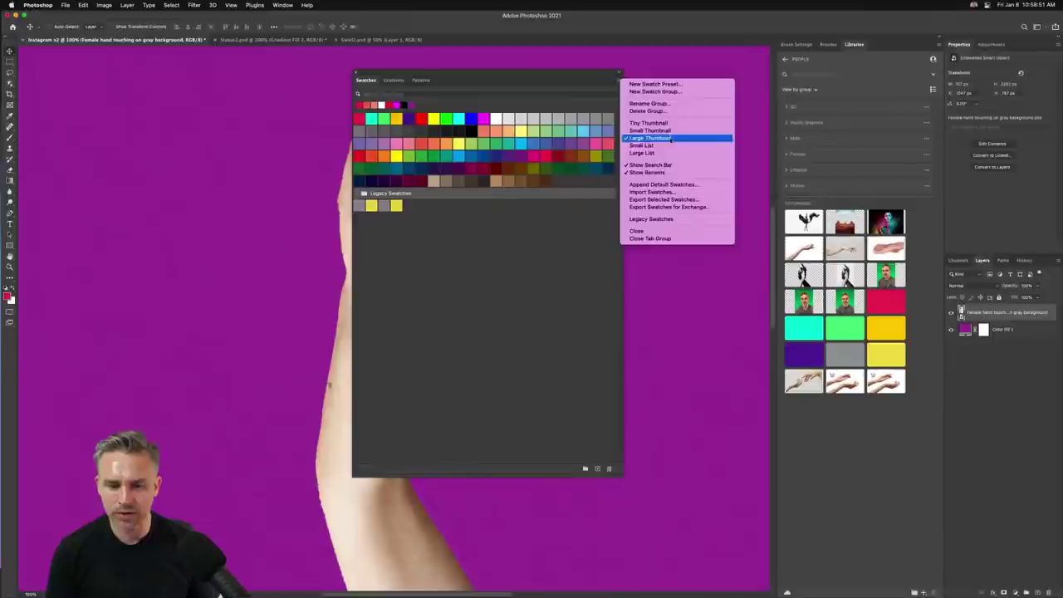
left_click(672, 138)
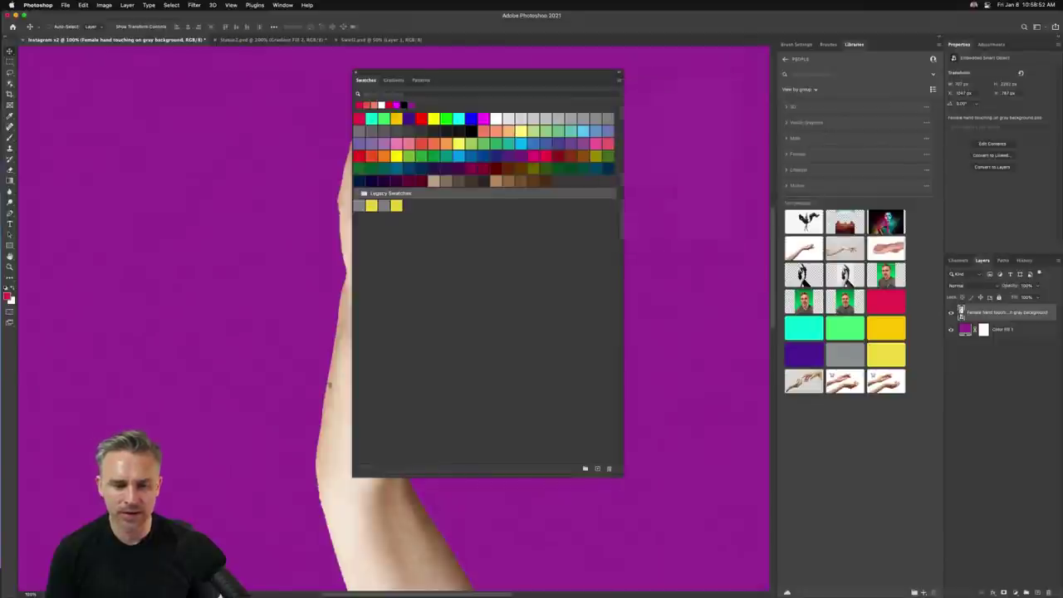
In the Gradients panel, import Untitled Gradients.grd from the Desktop
left_click(393, 80)
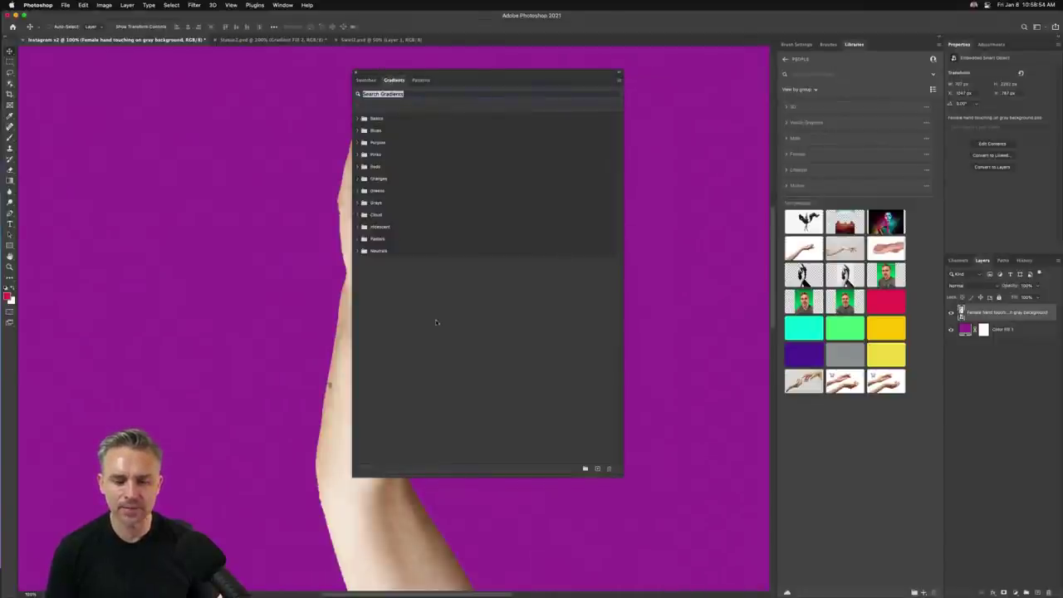
left_click(616, 82)
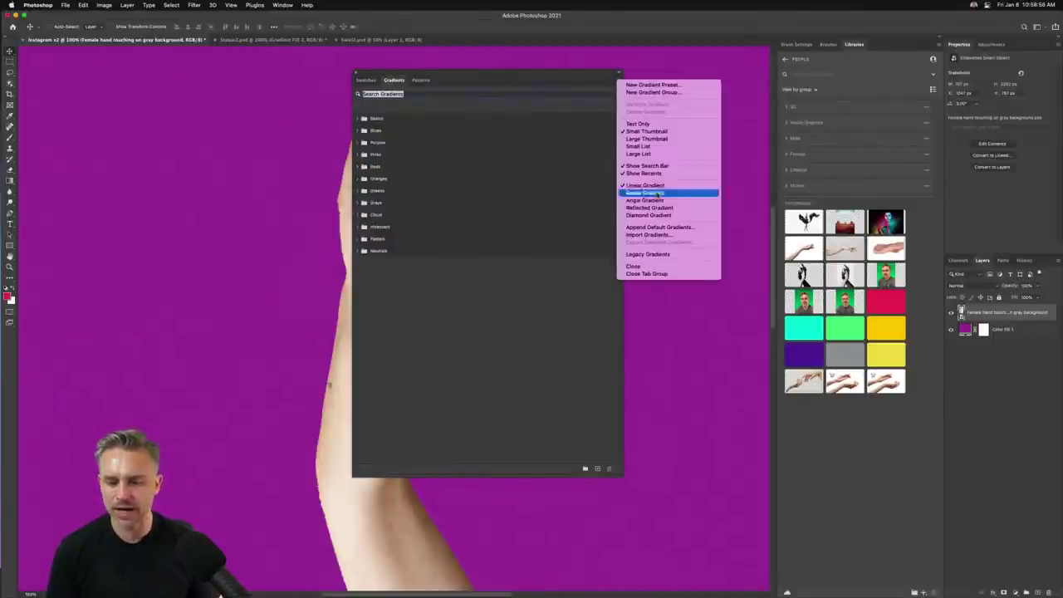
left_click(644, 235)
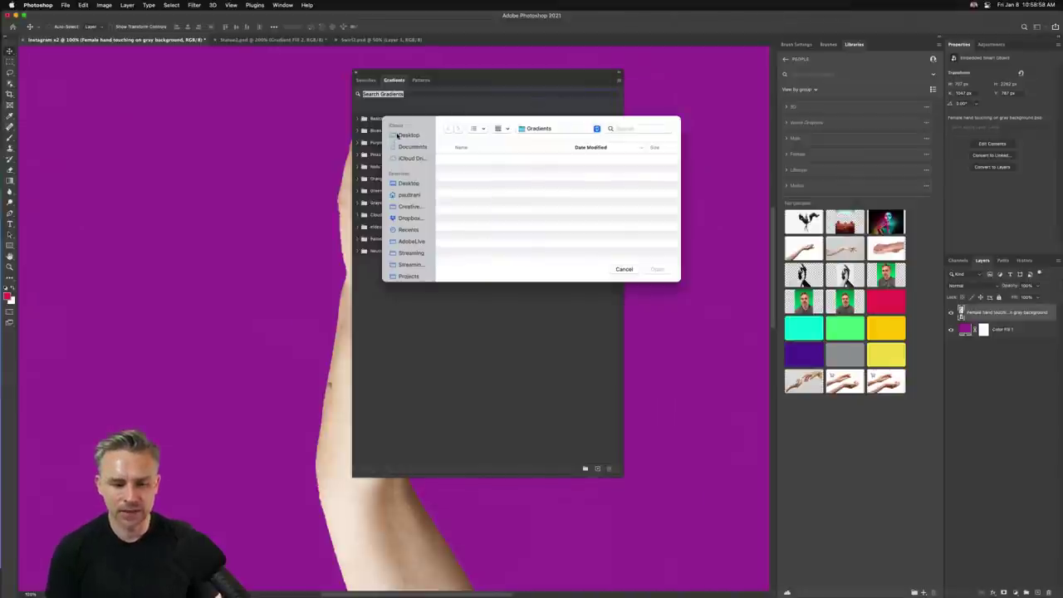
left_click(400, 134)
double_click(475, 184)
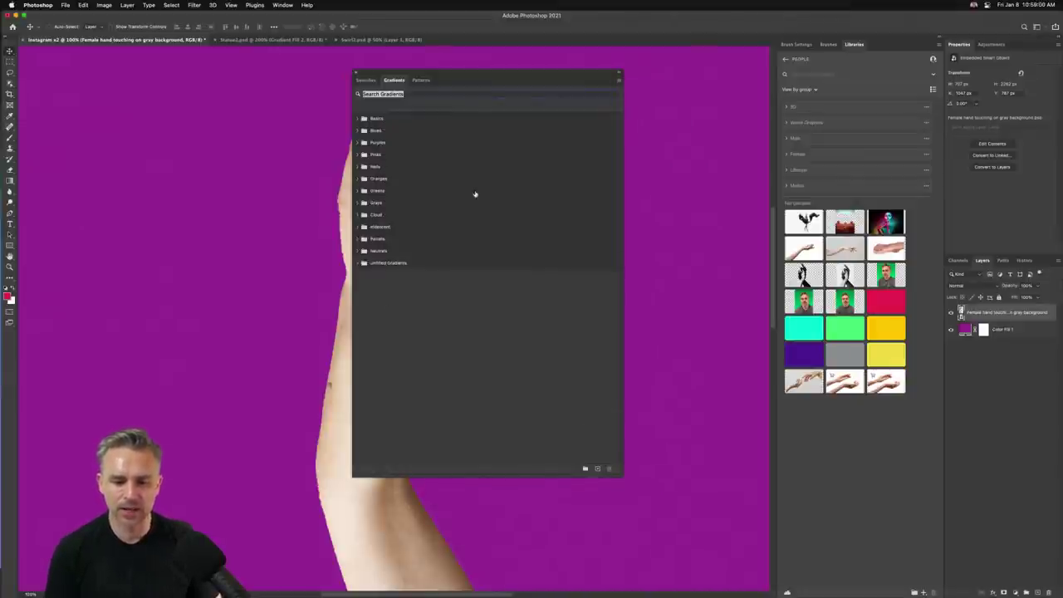
Delete the default gradient folders from Basics through Neutrals
left_click(374, 251)
left_click(391, 121, "shift")
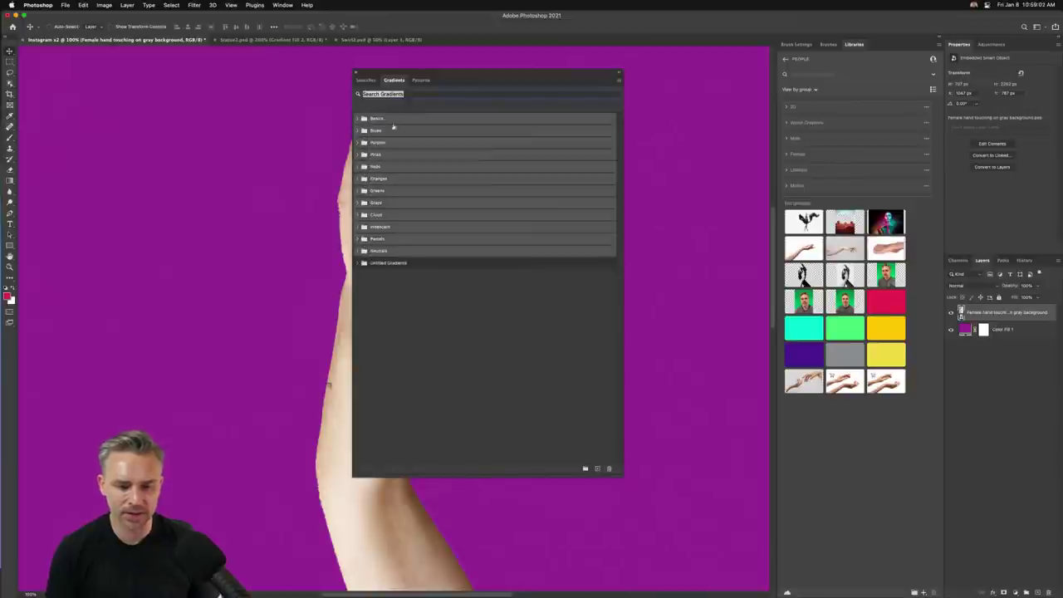
left_click(608, 469)
key("Return")
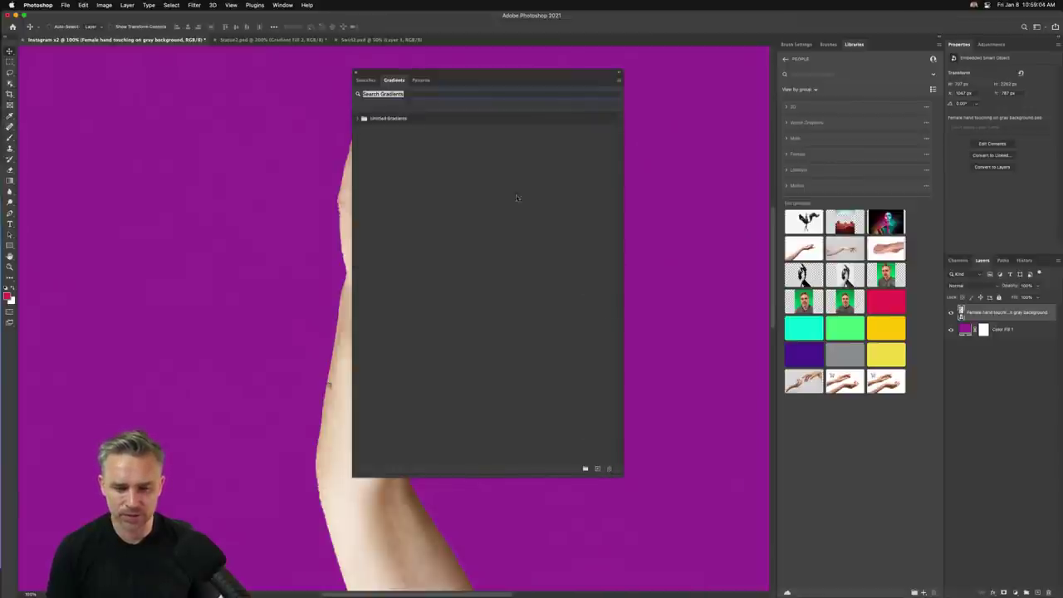
Move the Untitled Gradients contents to the top level and delete the empty group
left_click(356, 118)
left_click(374, 239)
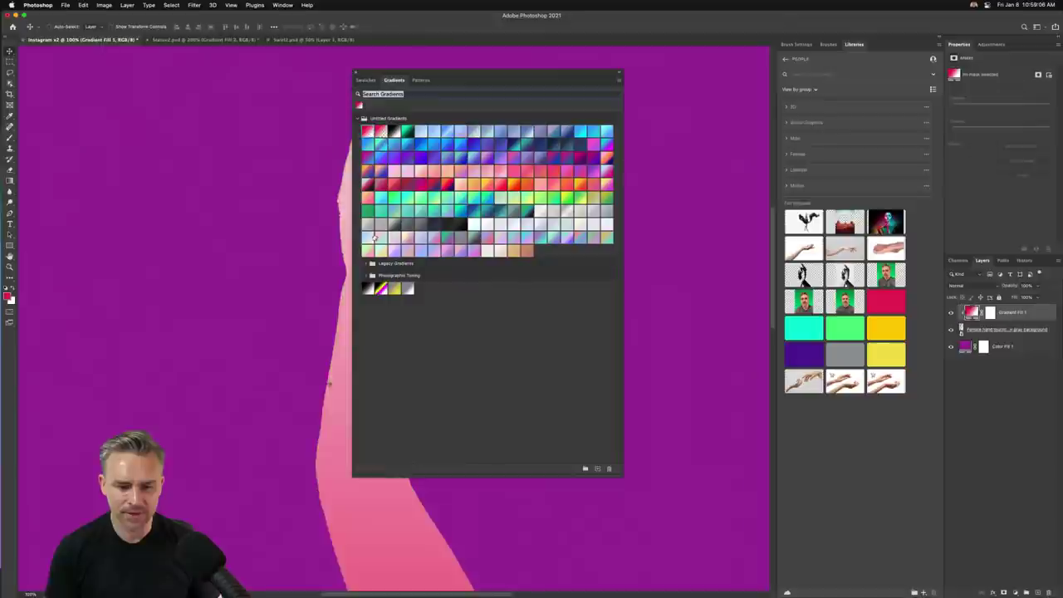
left_click(402, 289, "shift")
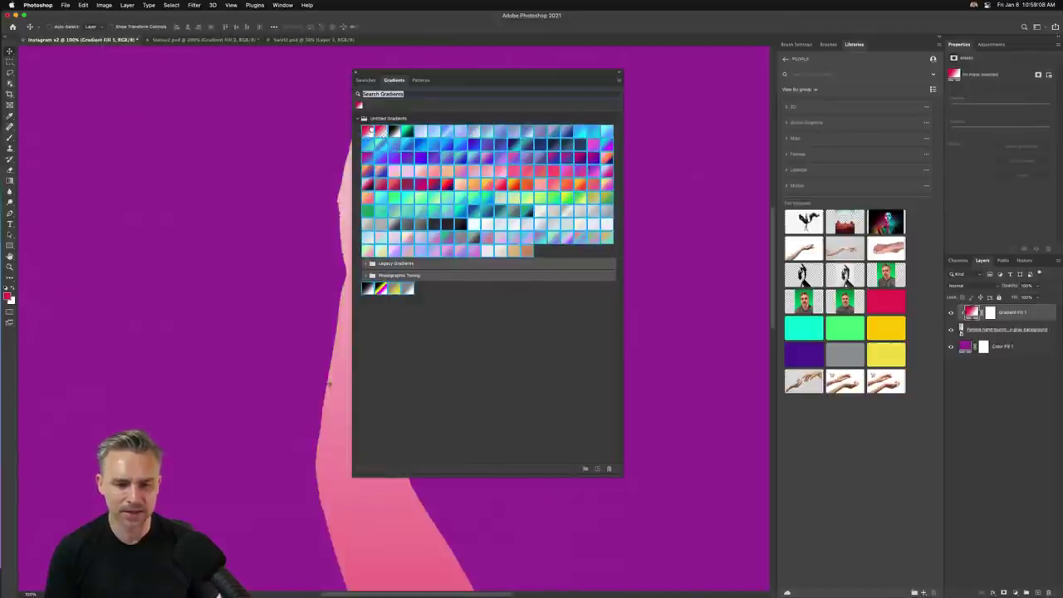
mouse_move(372, 130)
left_mouse_down()
mouse_move(387, 109)
mouse_move(385, 133)
left_mouse_up()
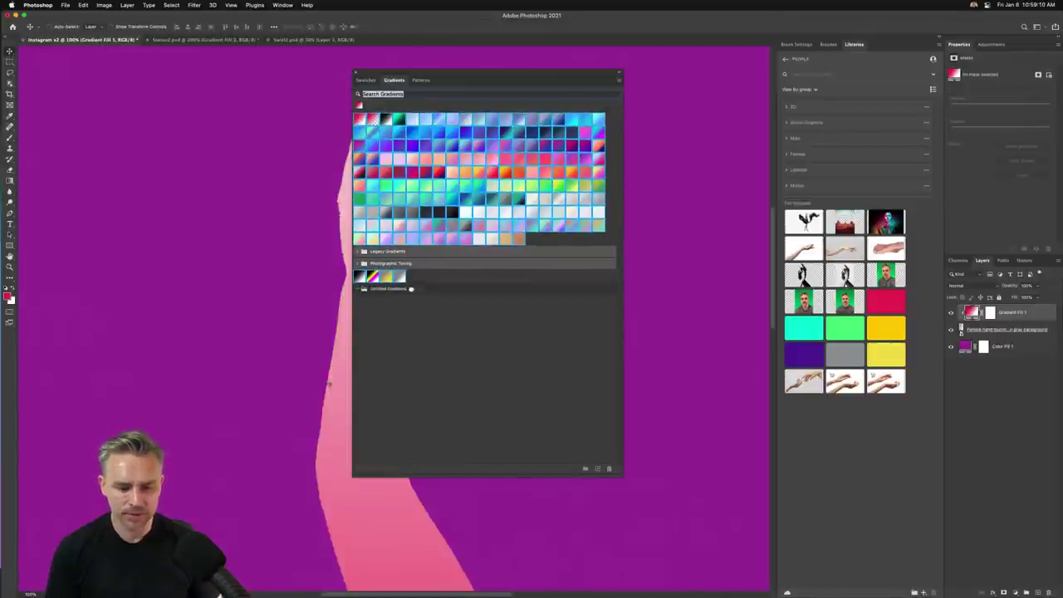
left_click(410, 288)
left_click(609, 468)
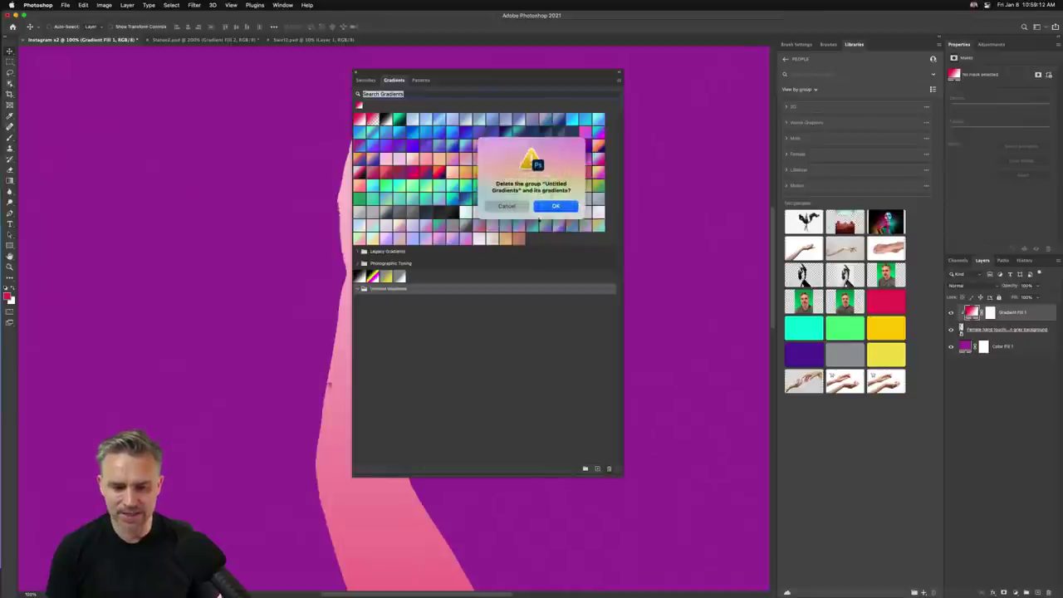
left_click(552, 207)
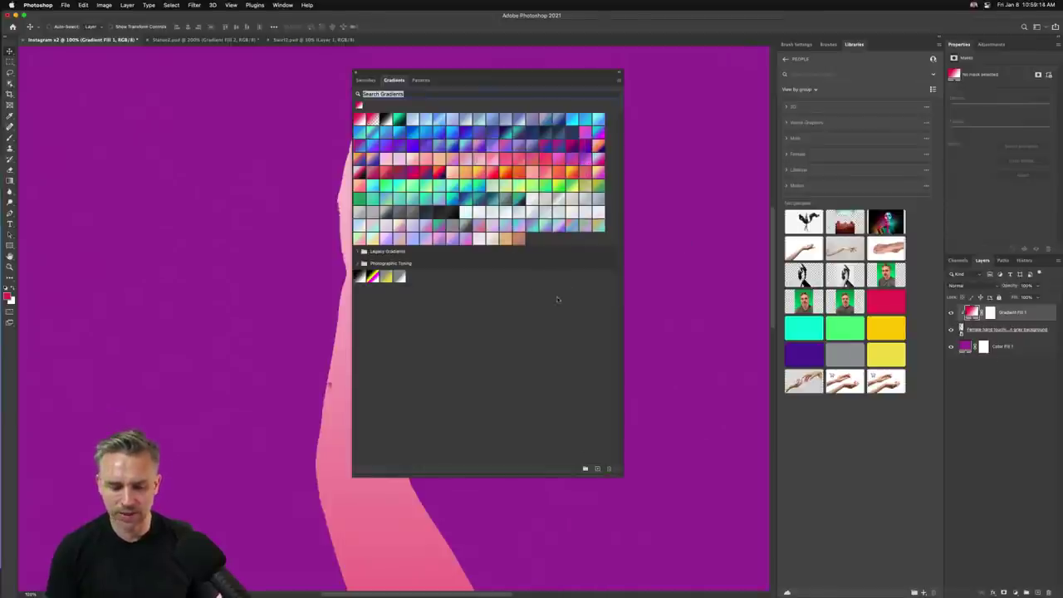
Apply an orange gradient preset to the Color Fill 1 background layer
left_click_drag(1003, 346, 1043, 592)
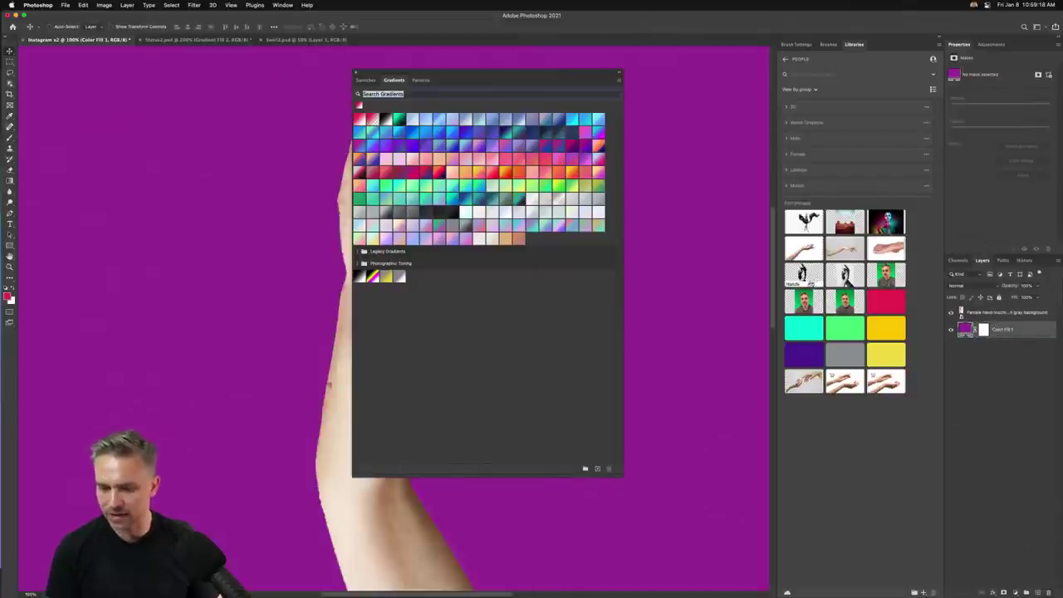
left_click_drag(481, 79, 693, 86)
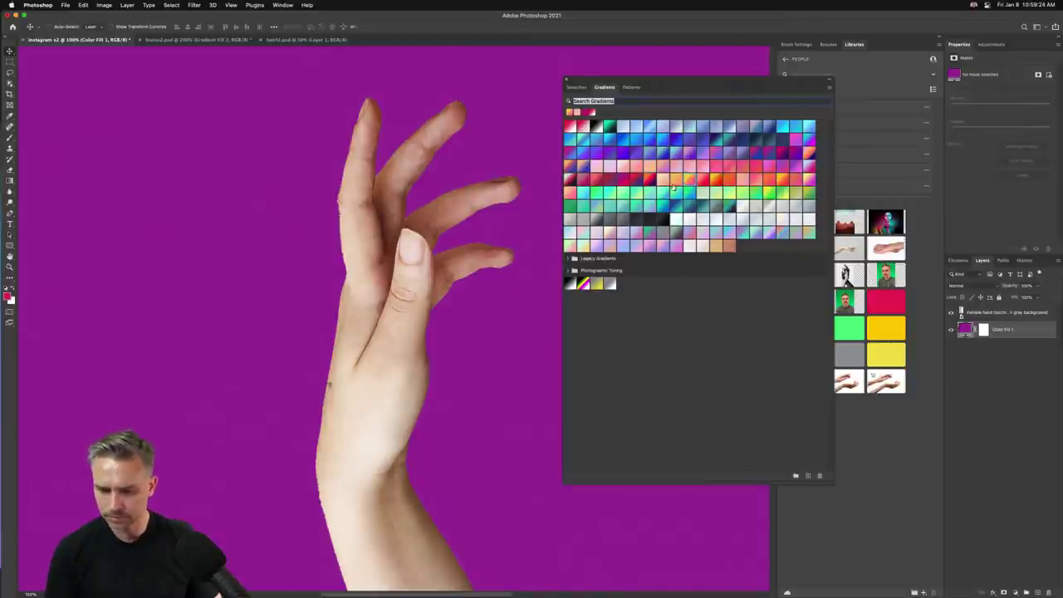
left_click_drag(674, 187, 1003, 332)
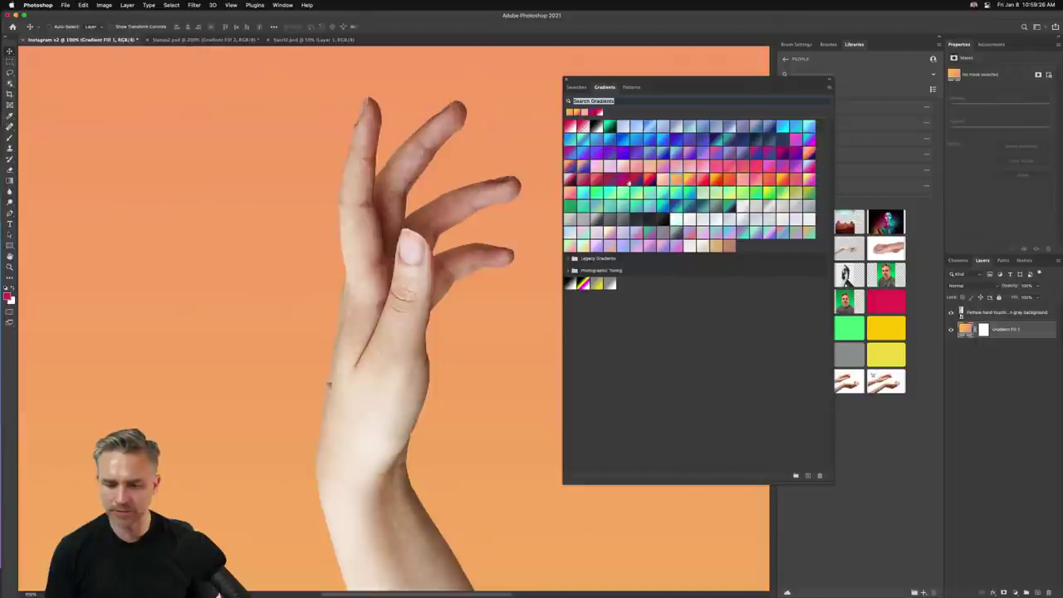
Try peach, red, teal, pink and other gradient swatches, settling on Purple_17 for the background
left_click(652, 170)
left_click(679, 181)
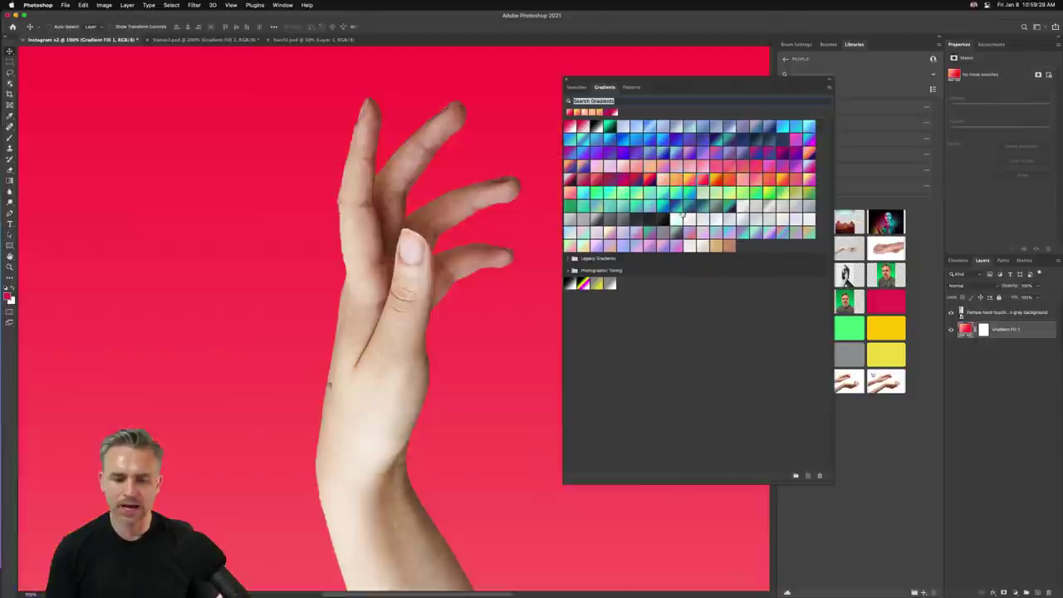
left_click(664, 206)
key("super+0")
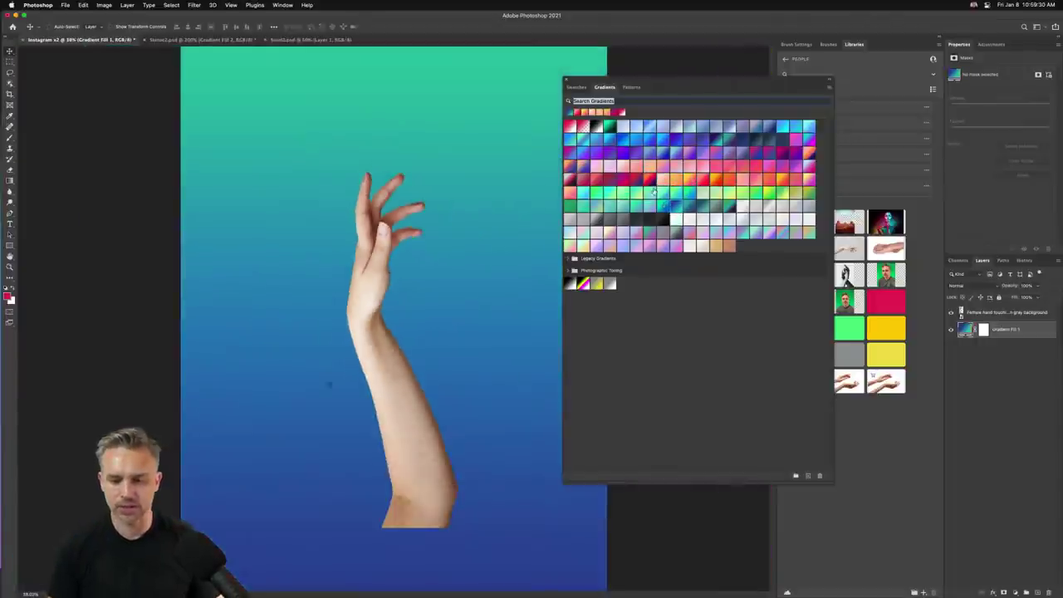
left_click(653, 176)
left_click(680, 182)
left_click(685, 149)
left_click(672, 156)
left_click(657, 163)
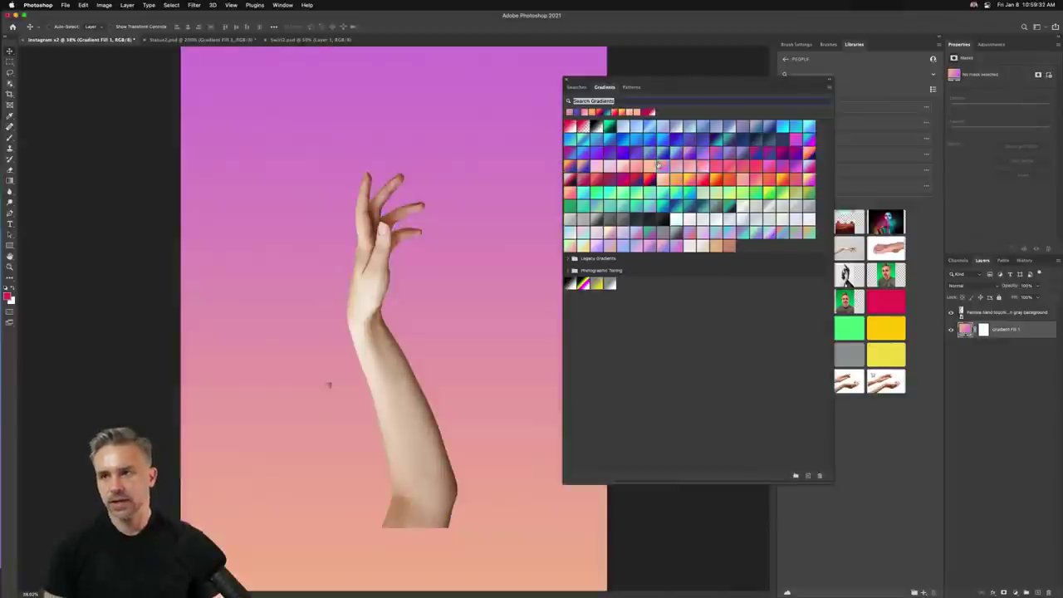
left_click(693, 170)
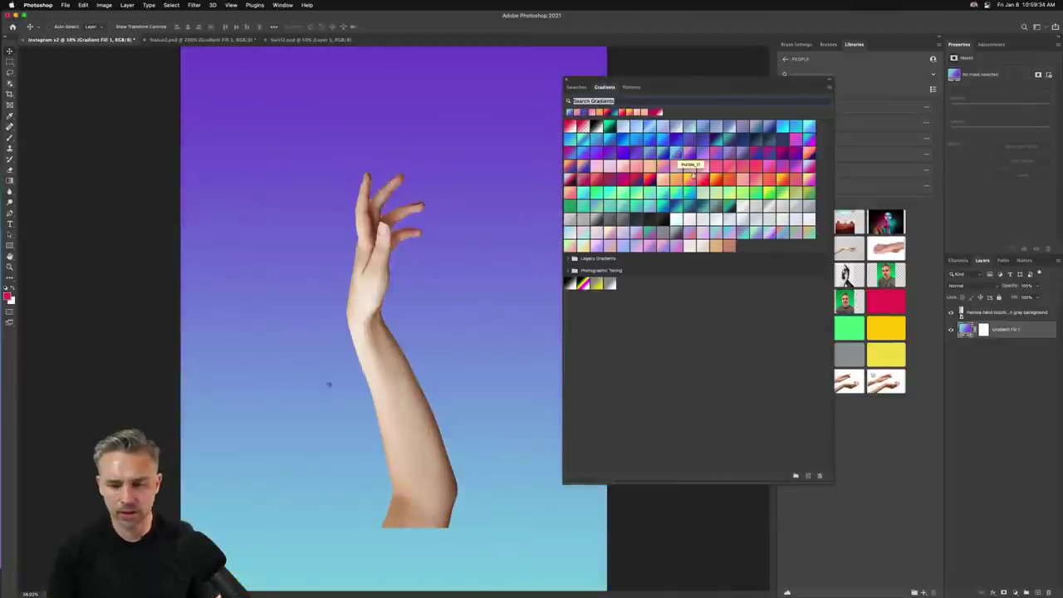
left_click_drag(653, 87, 582, 135)
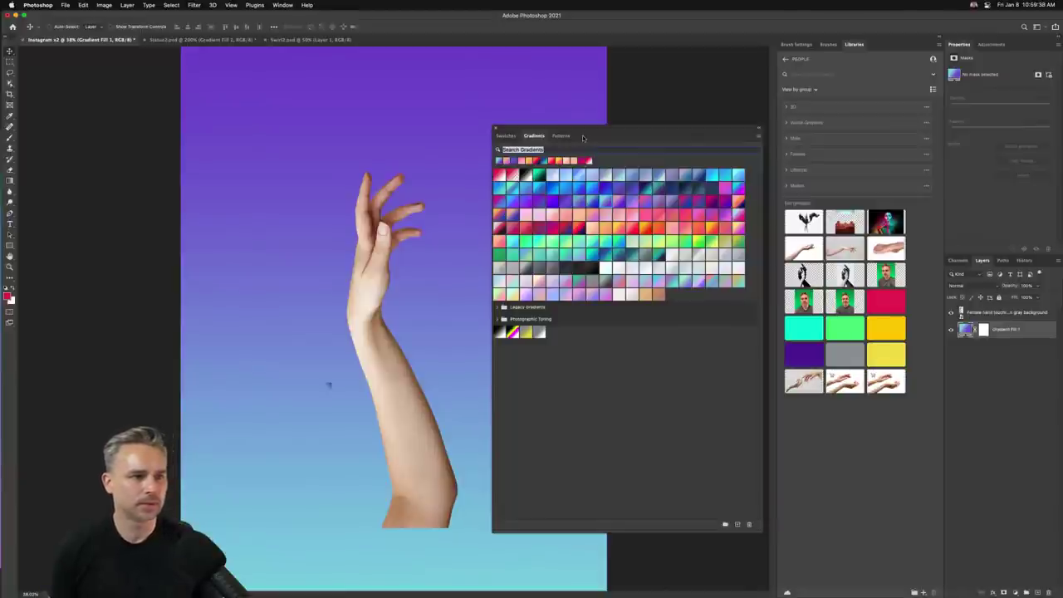
left_click_drag(591, 139, 443, 116)
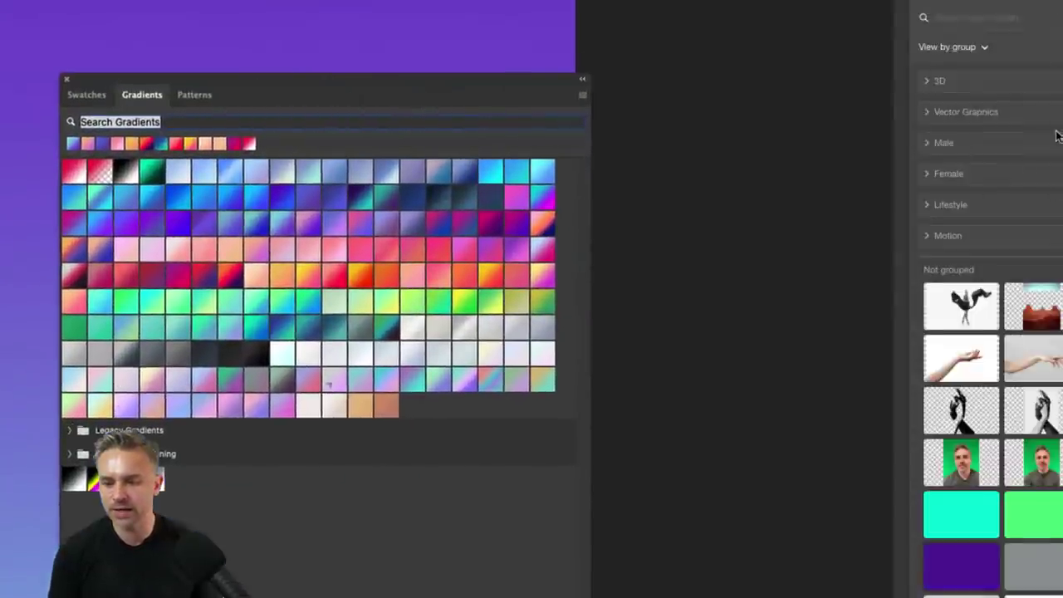
Add the Legacy Gradients presets and apply a rainbow legacy gradient to the background
left_click(565, 95)
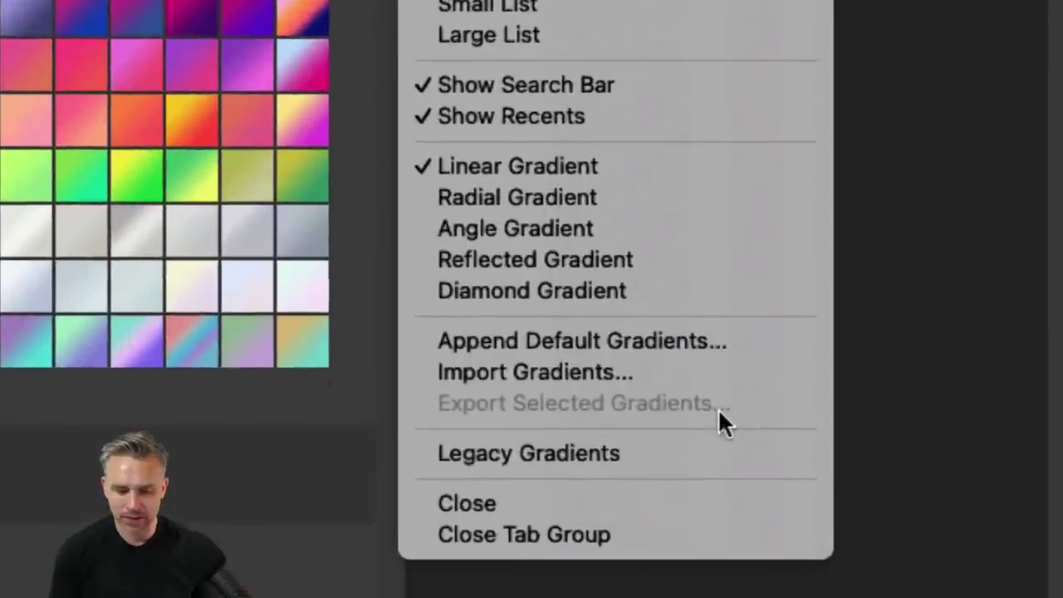
left_click(557, 456)
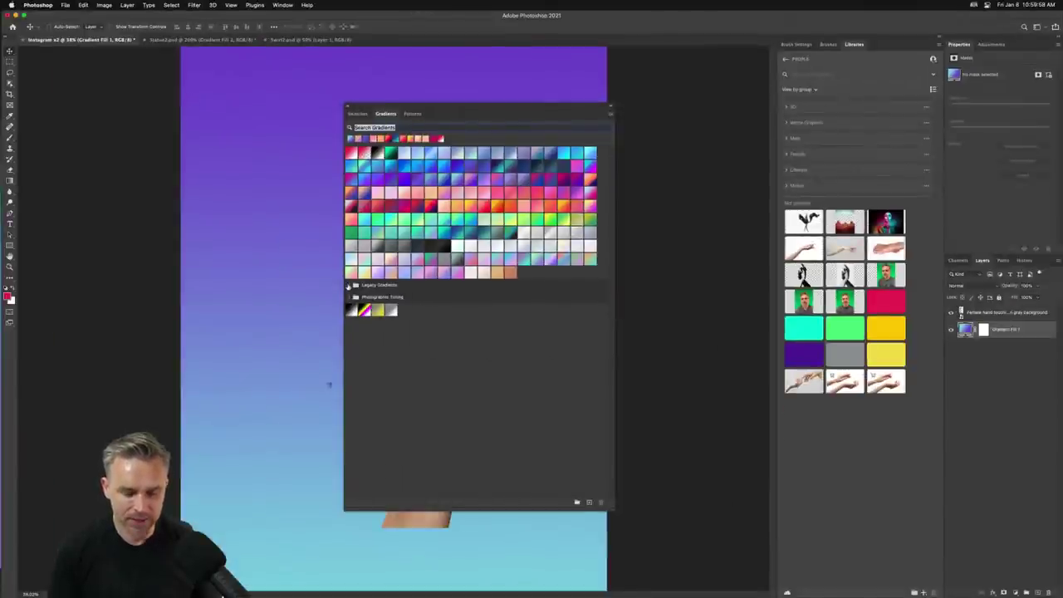
left_click(348, 285)
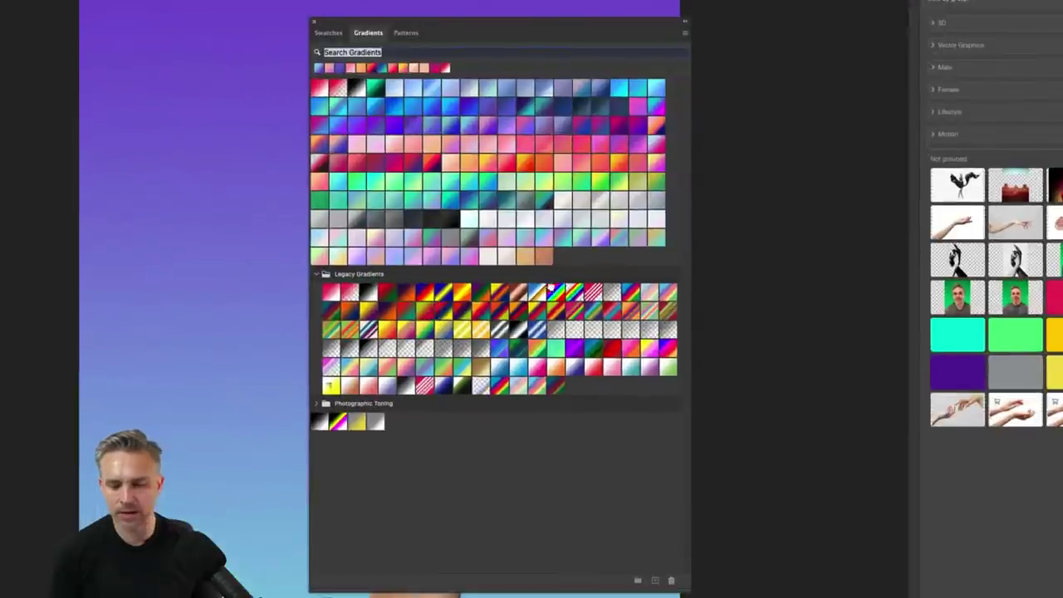
left_click(519, 298)
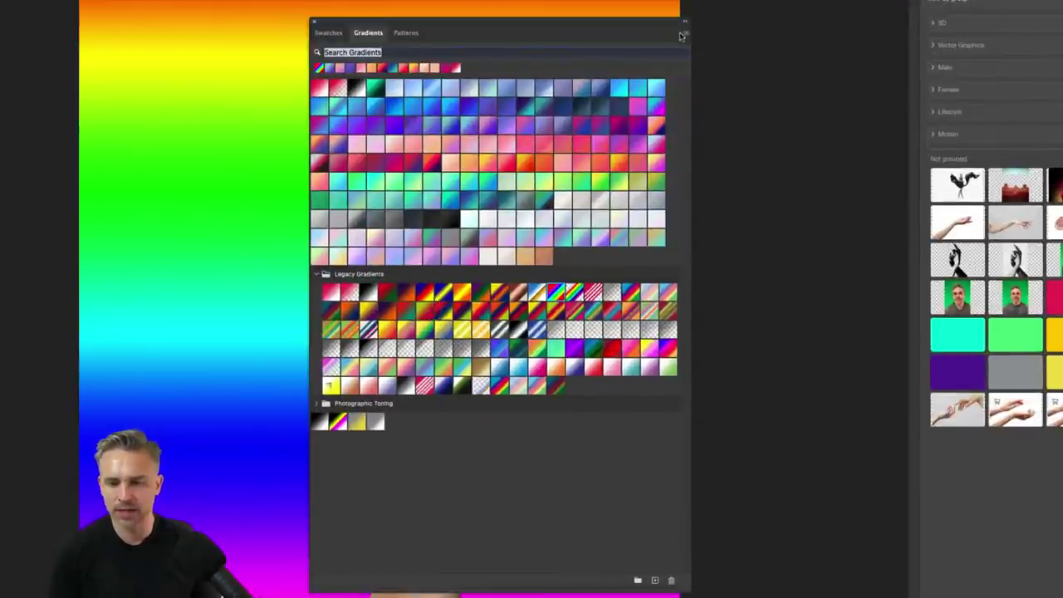
Switch applied gradients to Radial so the rainbow background fill becomes radial
left_click_drag(610, 38, 810, 16)
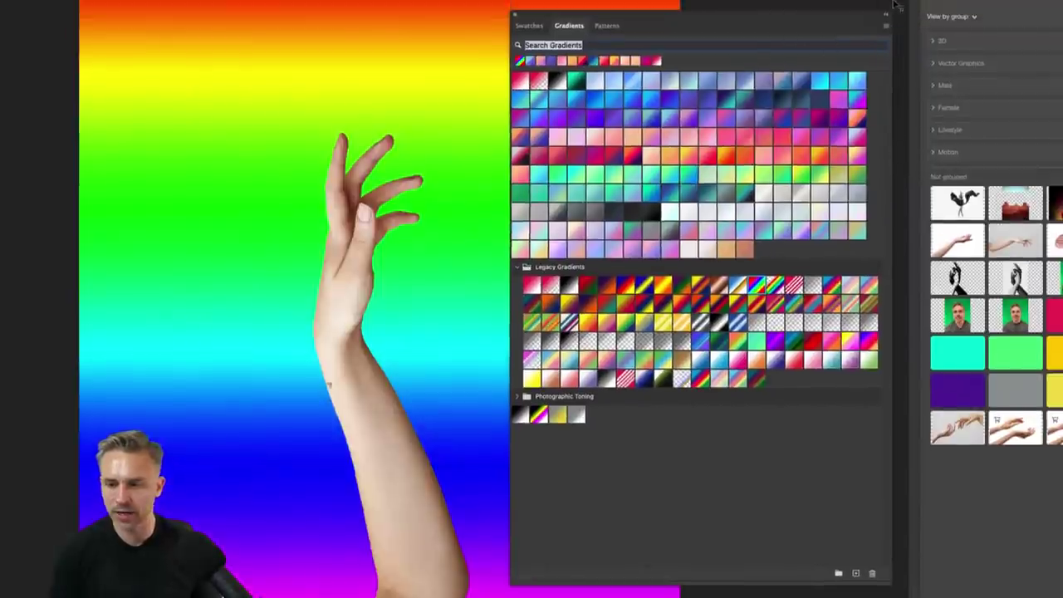
left_click(885, 26)
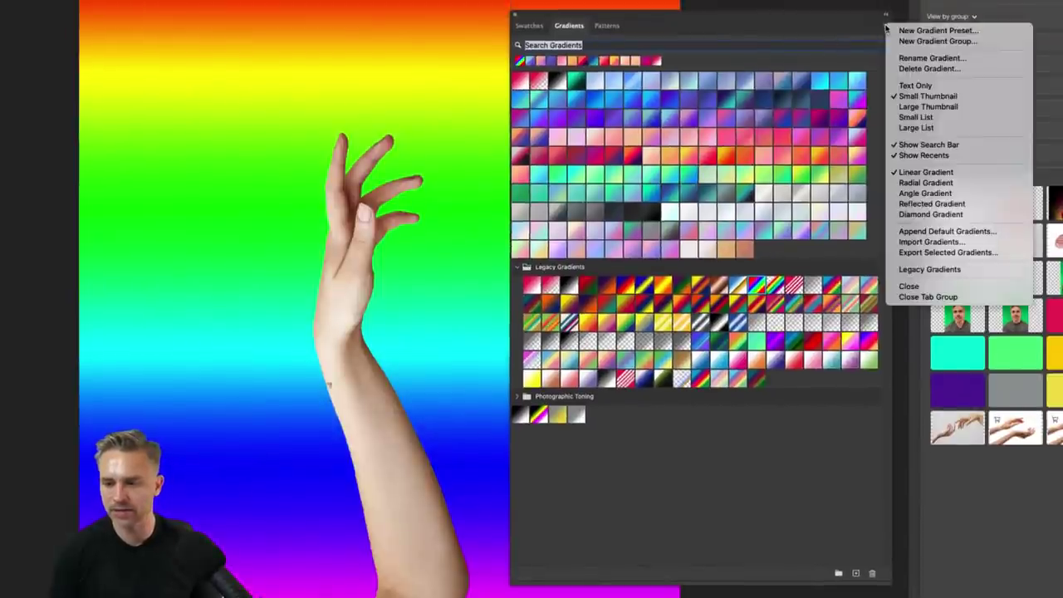
left_click(971, 184)
left_click(753, 288)
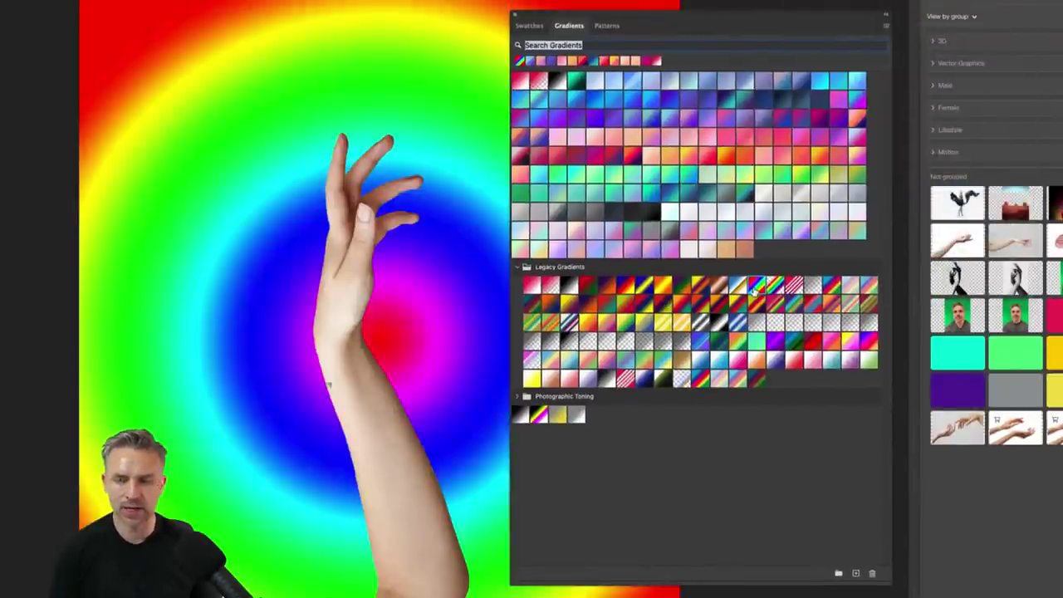
Try copper, blue-white, gold and rainbow radial gradients, settling on a purple-pink glow
left_click(717, 287)
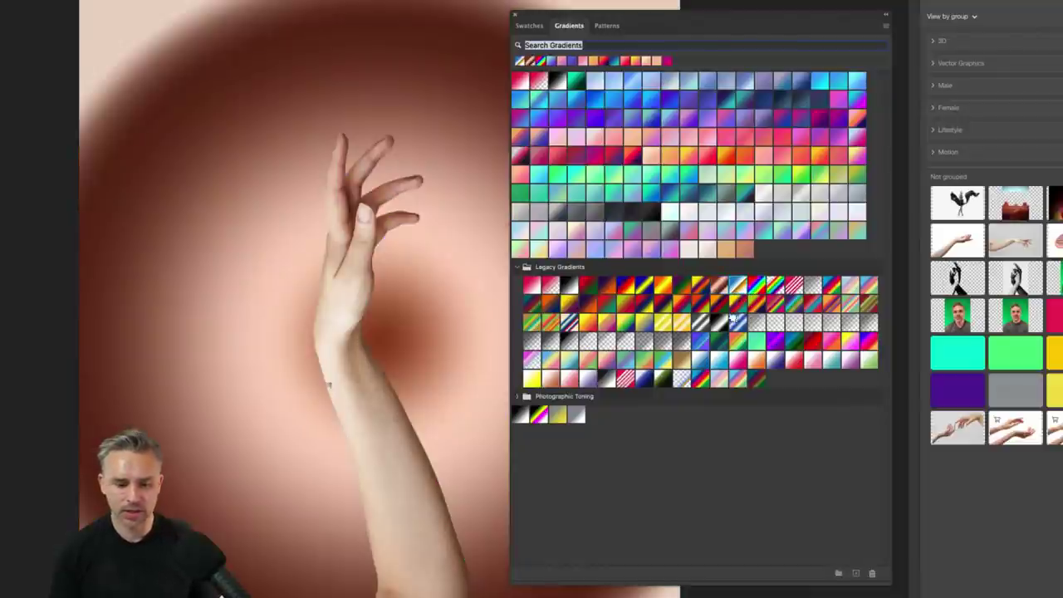
left_click(734, 321)
left_click(757, 301)
left_click(737, 287)
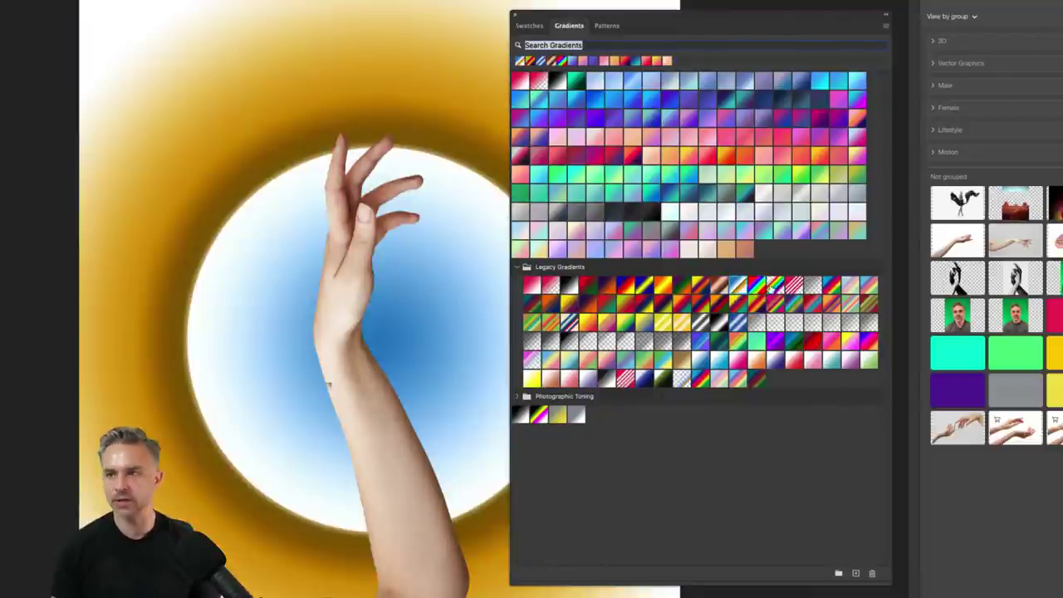
left_click(772, 287)
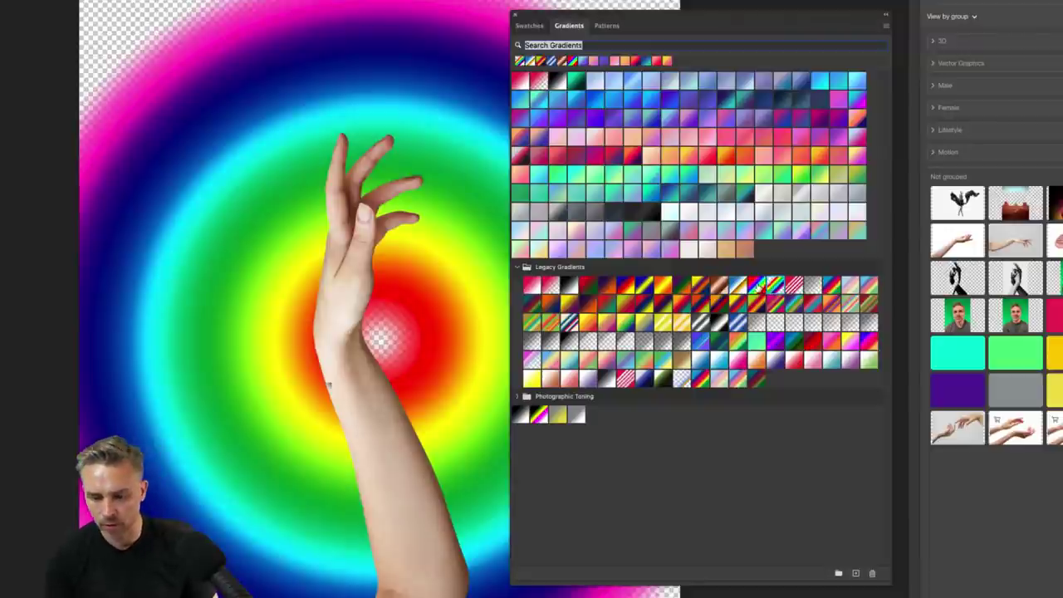
left_click(757, 287)
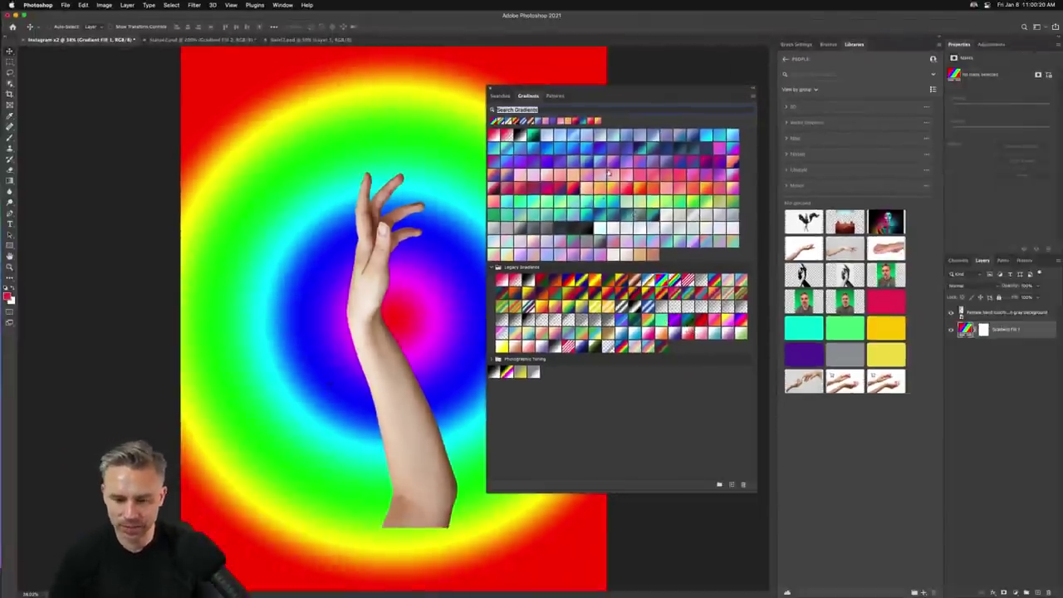
left_click(615, 163)
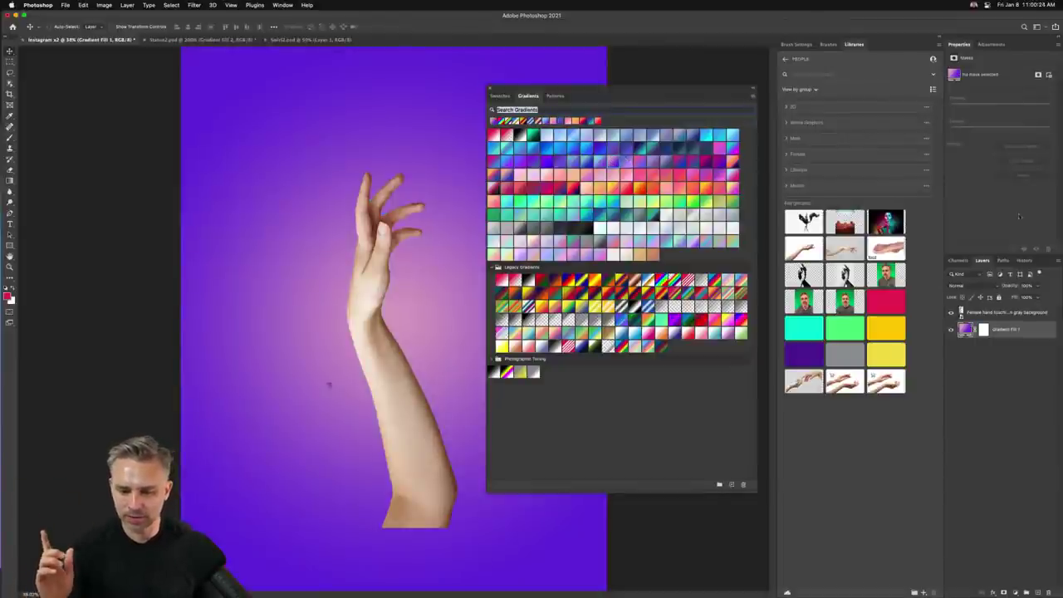
Select the Female hand layer and append the default gradient presets back
key("alt+bracketright")
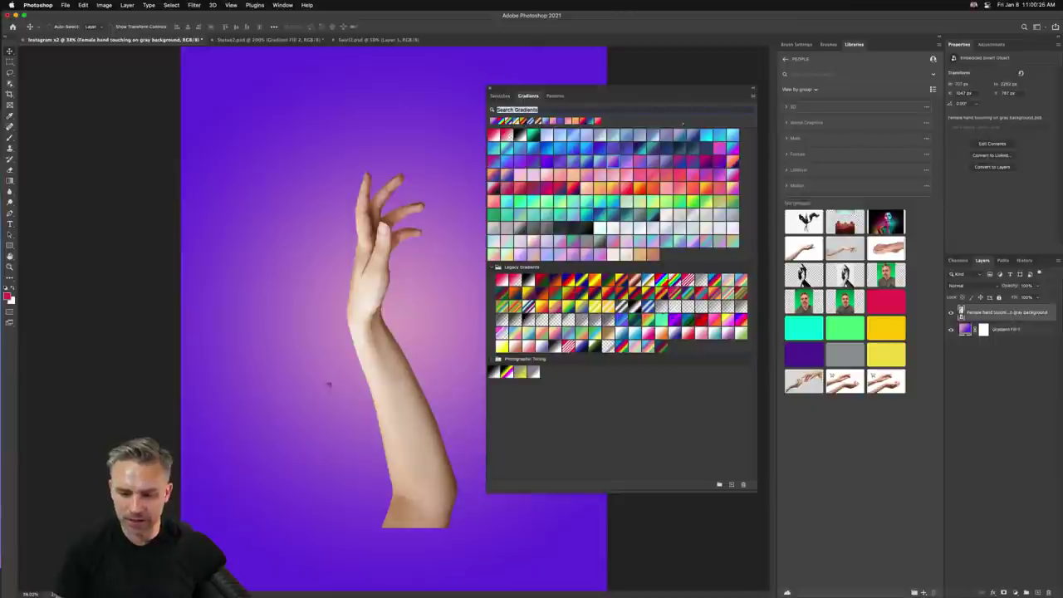
left_click(746, 95)
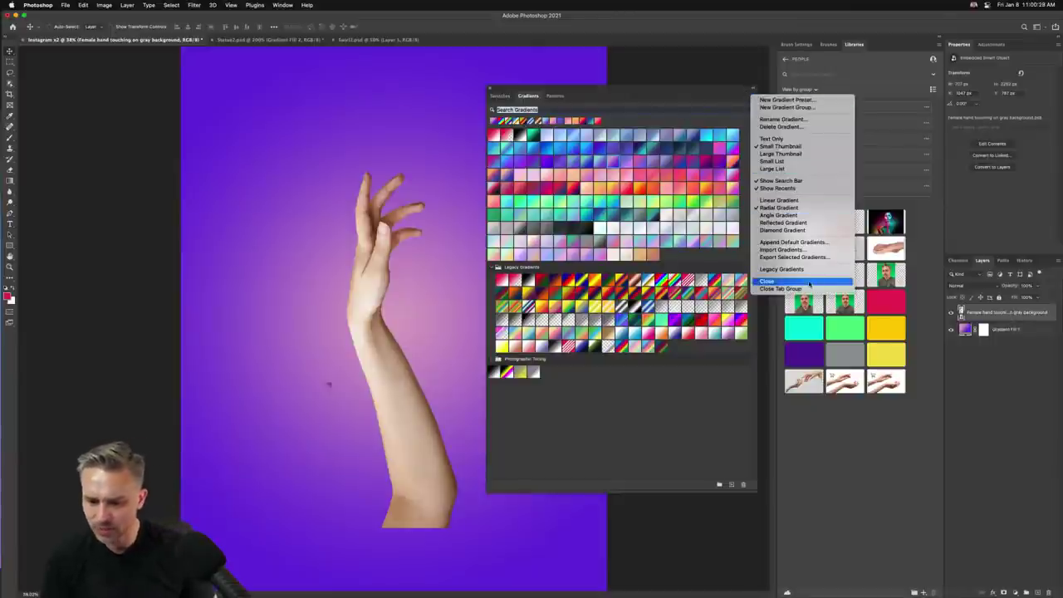
left_click(822, 242)
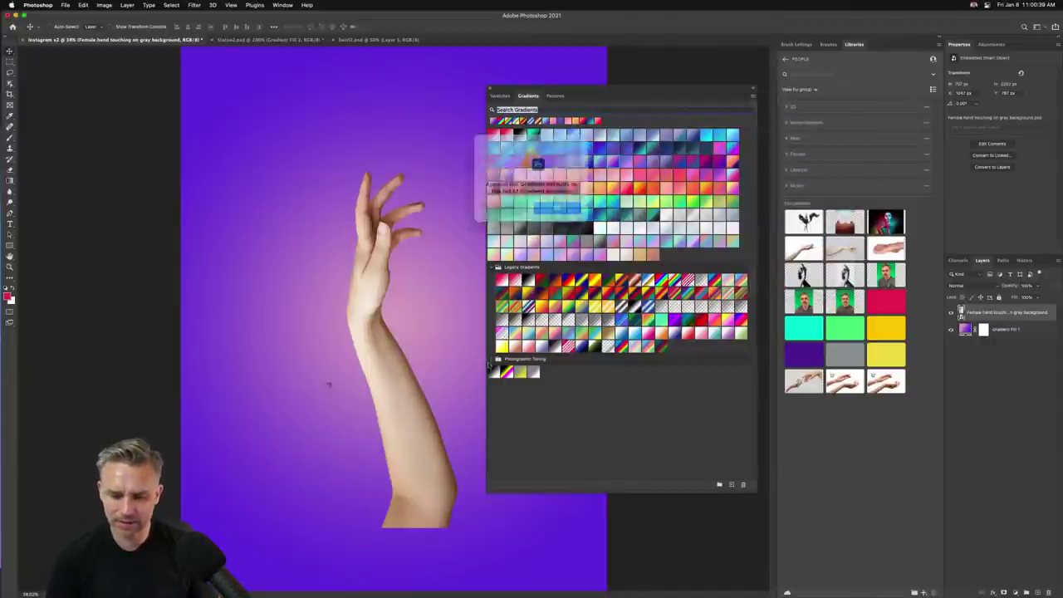
left_click(553, 207)
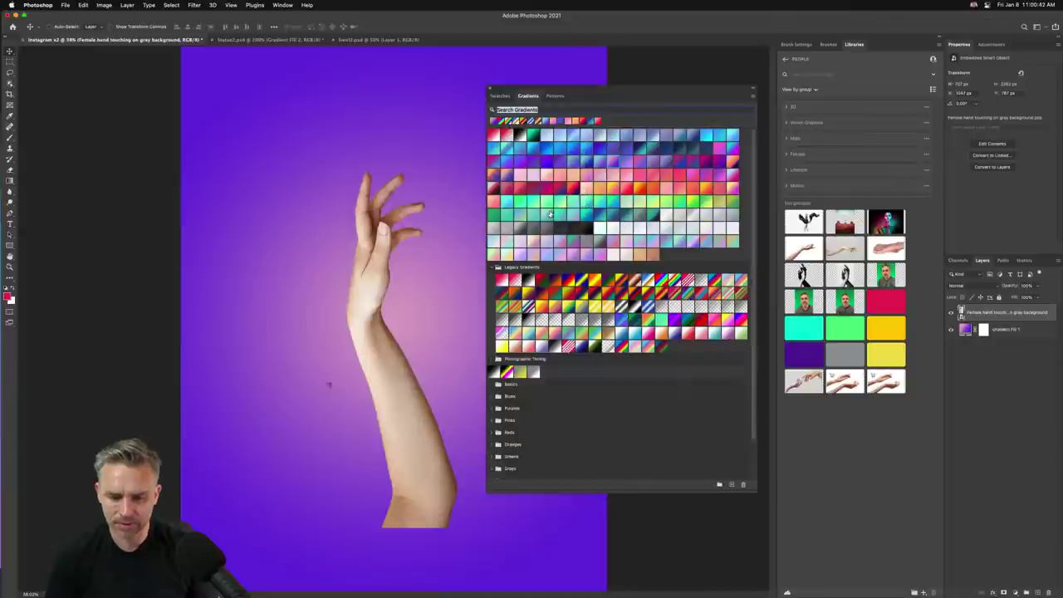
Delete the Basics through Neutrals gradient folders
scroll(538, 442, "down", 2)
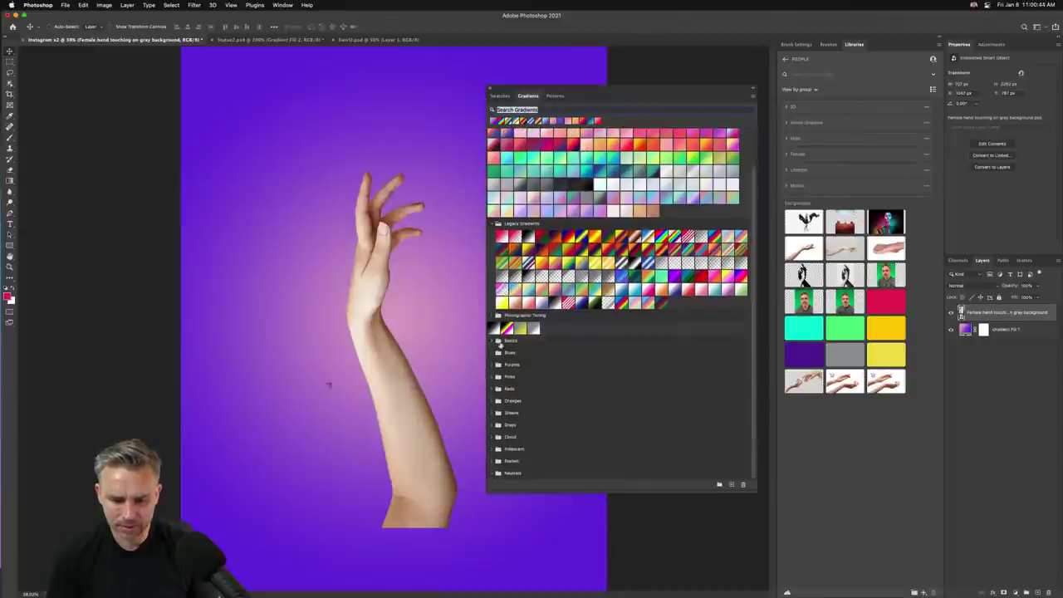
left_click(500, 341)
left_click(508, 472, "shift")
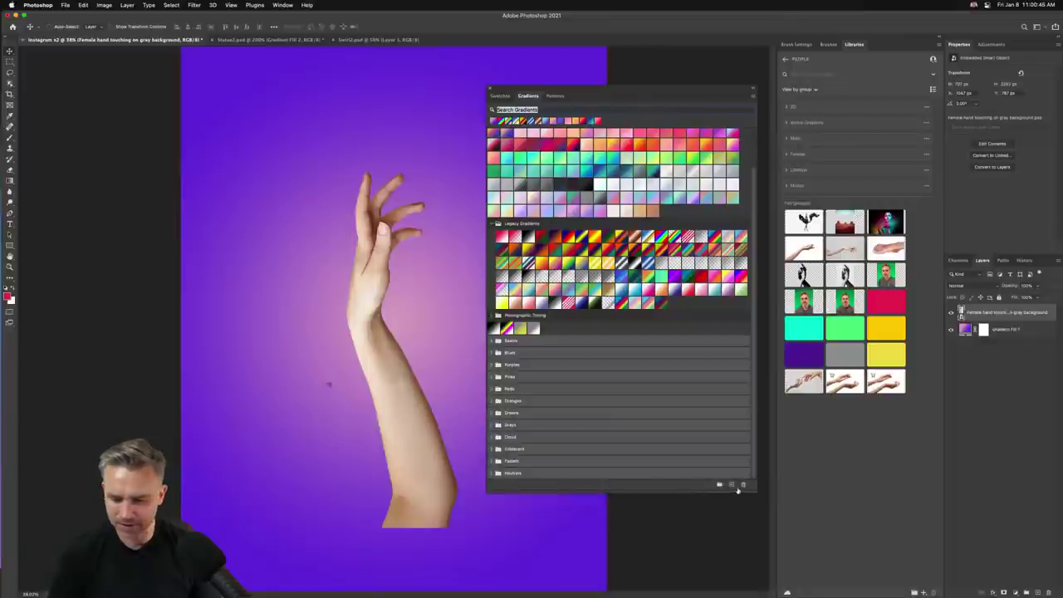
left_click(742, 485)
left_click(558, 206)
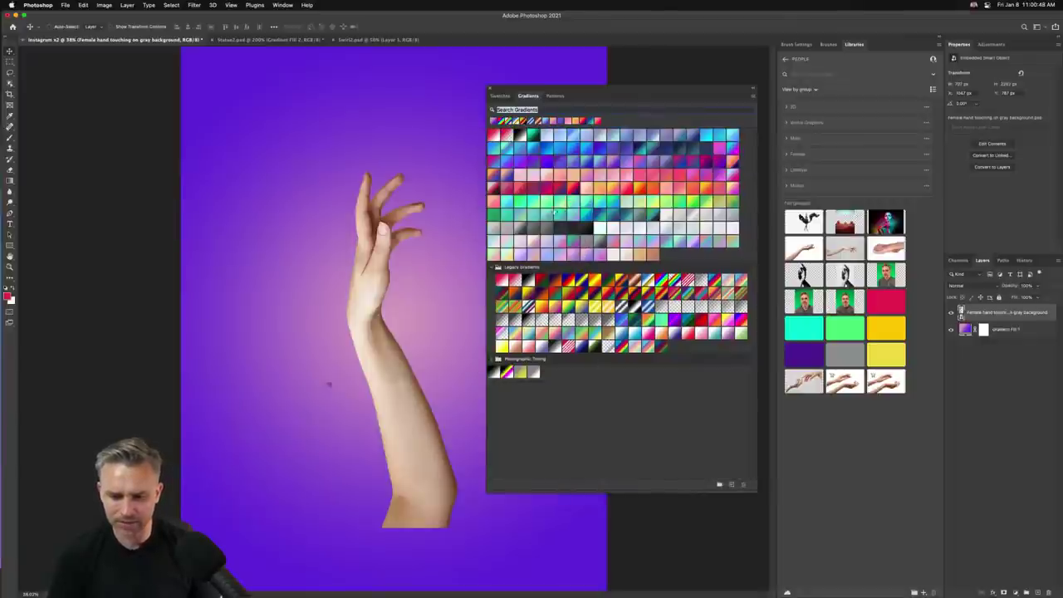
Expand the Photographic Toning gradient folder
left_click(753, 93)
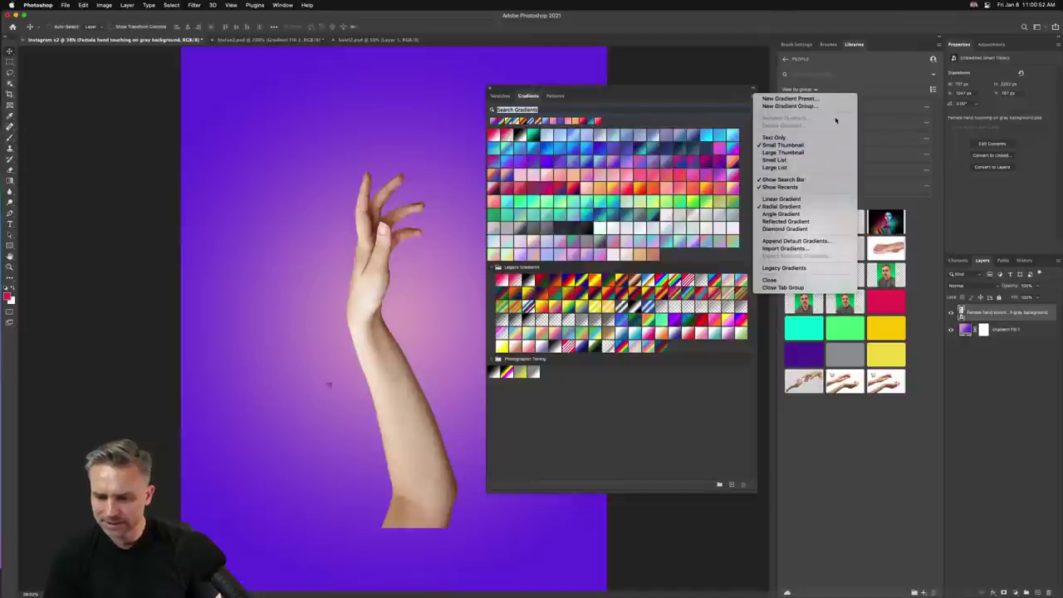
left_click(585, 410)
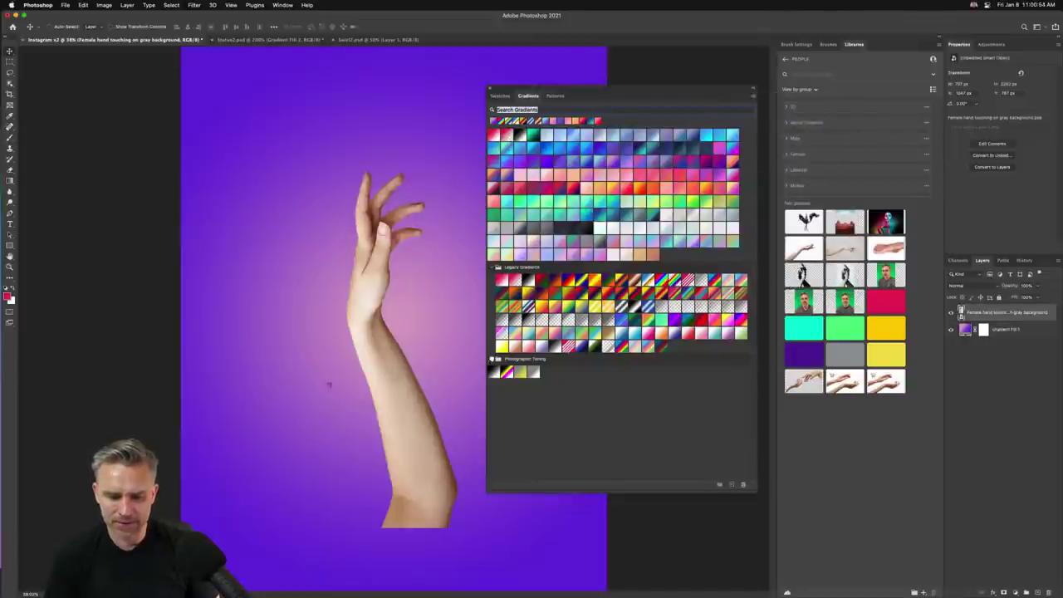
left_click(490, 358)
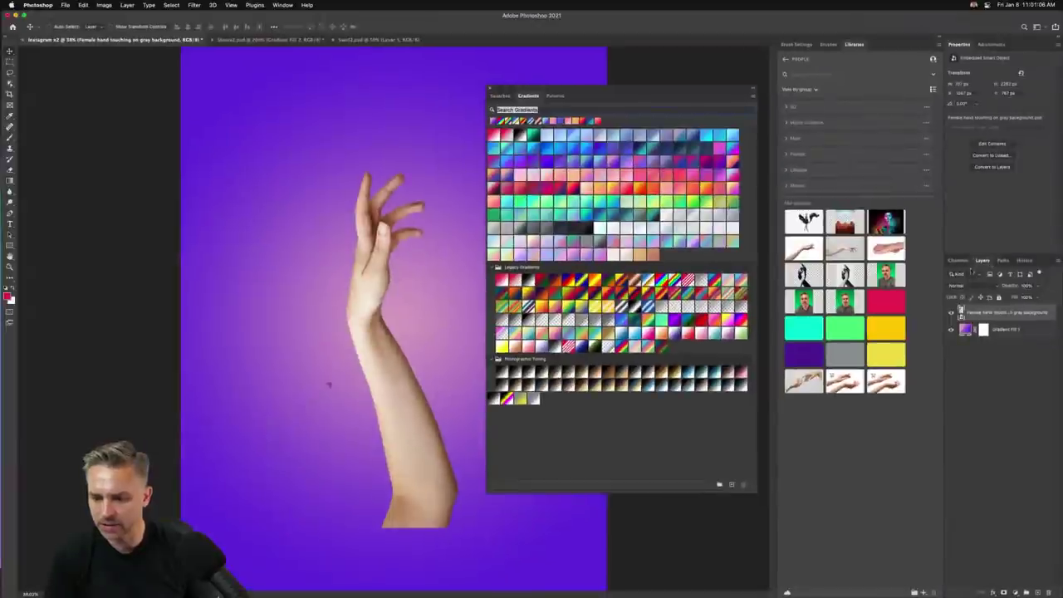
Float and shorten the Layers panel, move the gradient presets far left, and open the adjustment layer list
left_click_drag(982, 260, 666, 137)
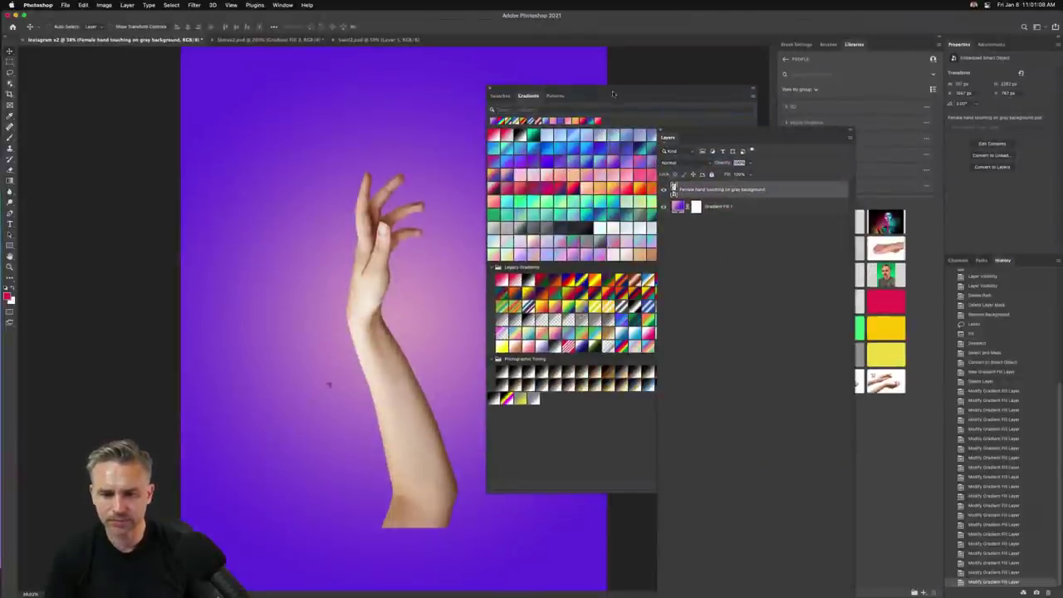
left_click_drag(612, 90, 477, 109)
left_click_drag(701, 139, 650, 42)
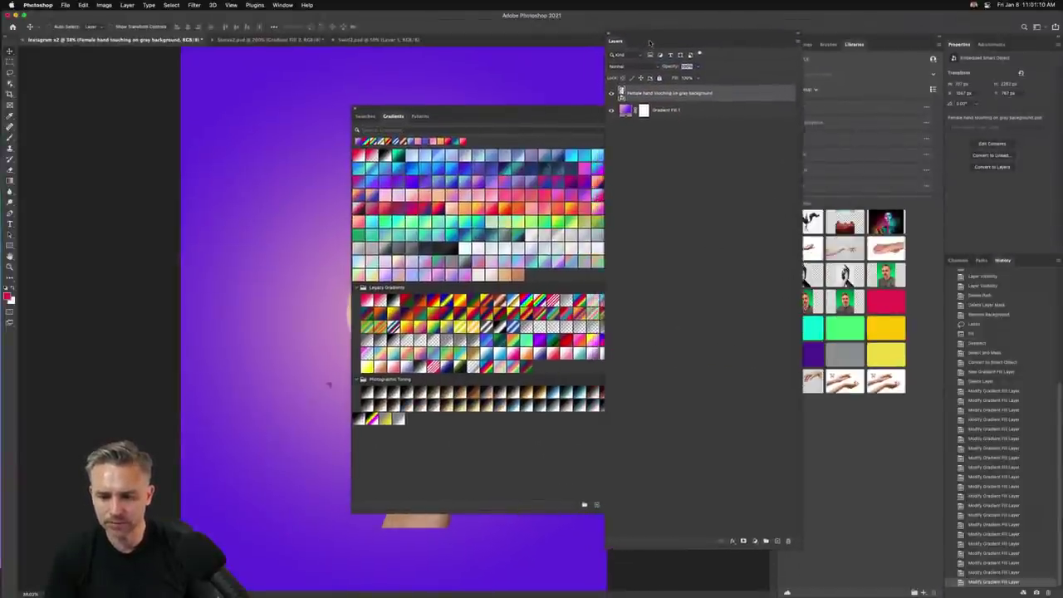
left_click_drag(666, 546, 665, 219)
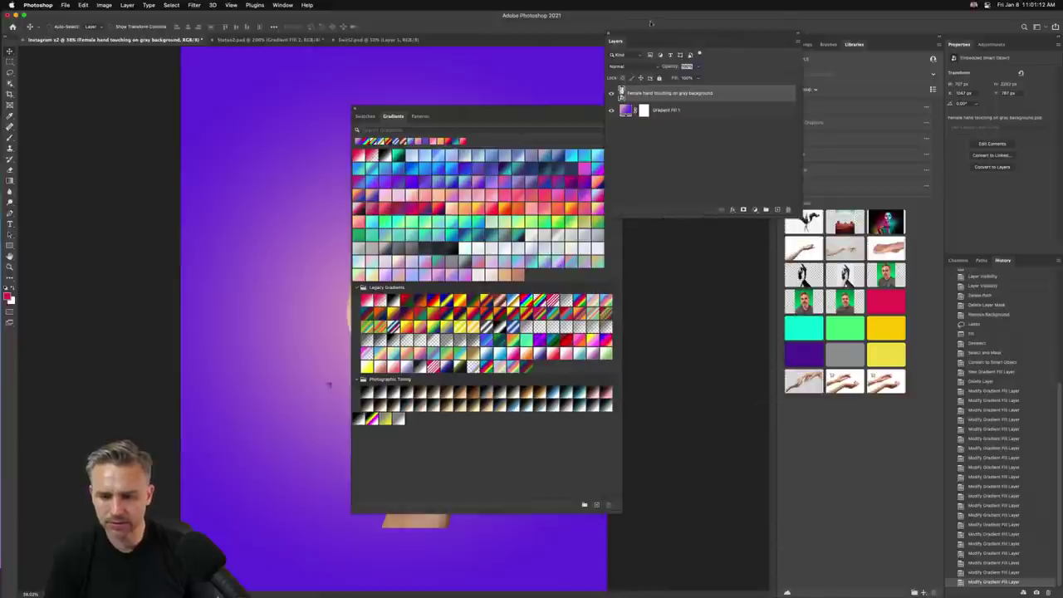
left_click_drag(658, 42, 655, 218)
left_click_drag(497, 119, 145, 132)
left_click(751, 387)
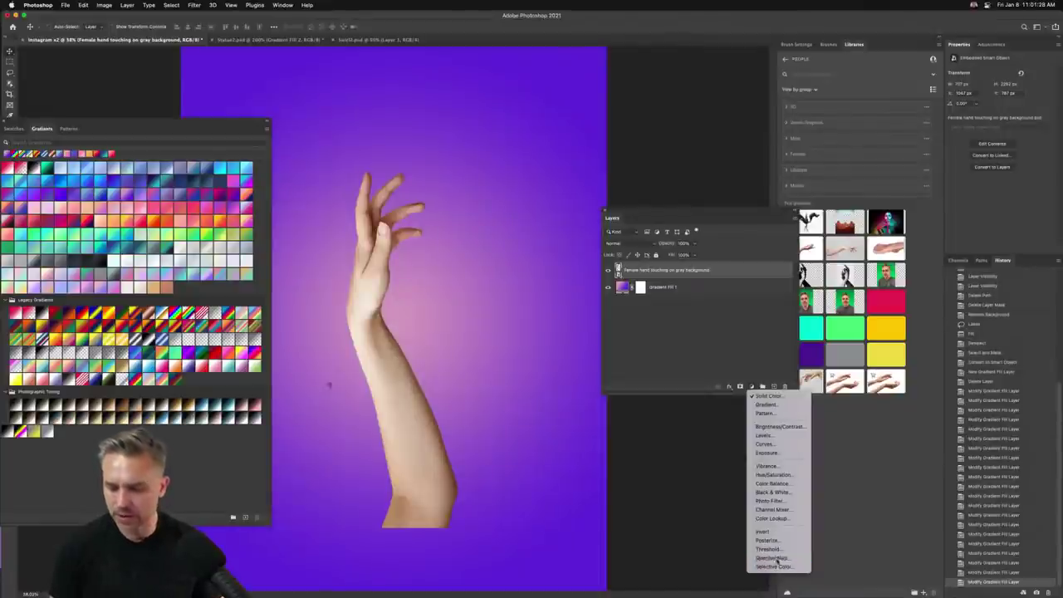
Add a Gradient Map 1 adjustment clipped to the hand layer and redock the Layers panel
left_click(777, 560)
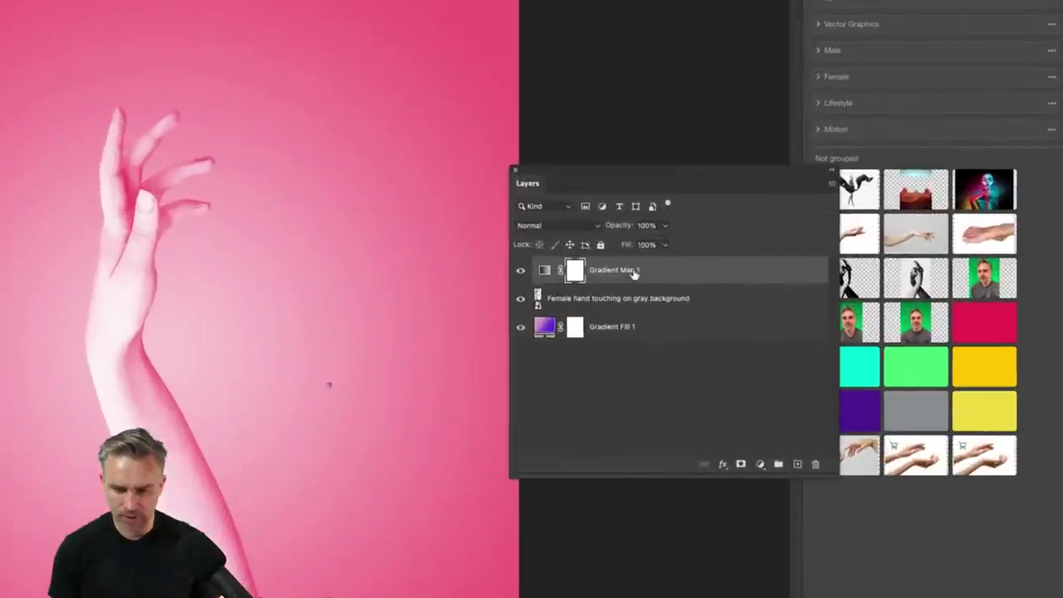
left_click(635, 279, "alt")
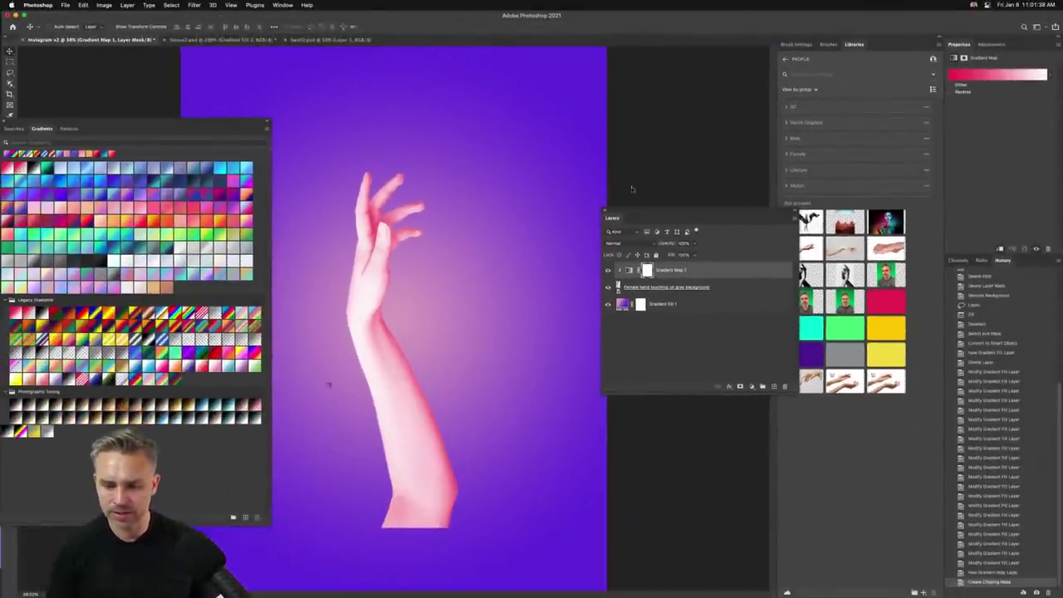
left_click_drag(612, 218, 963, 274)
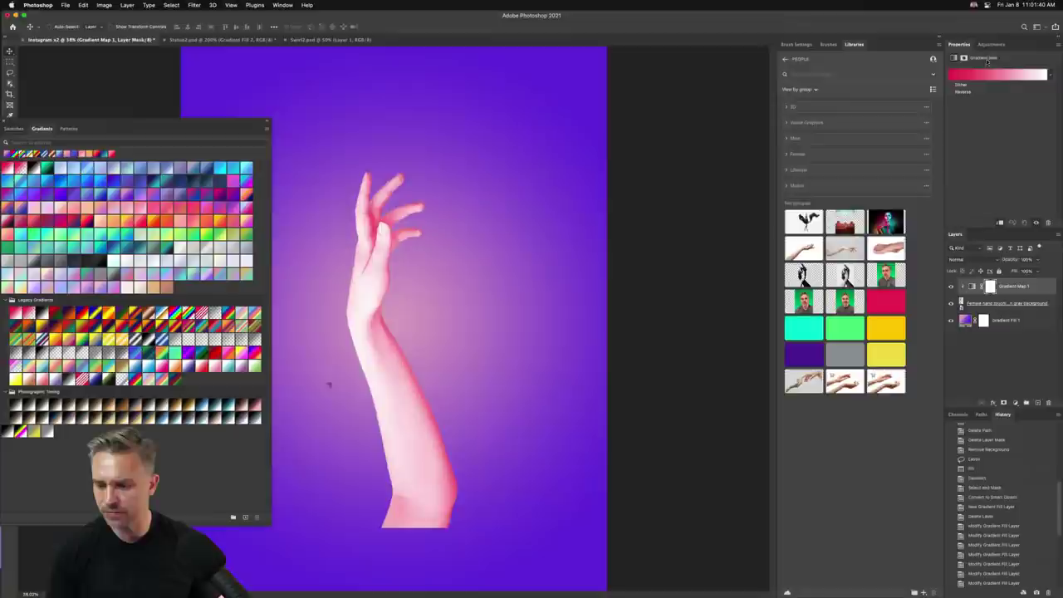
Group Layers with Channels, Paths and History, and open an enlarged Gradient Map picker
left_click_drag(966, 244, 1028, 414)
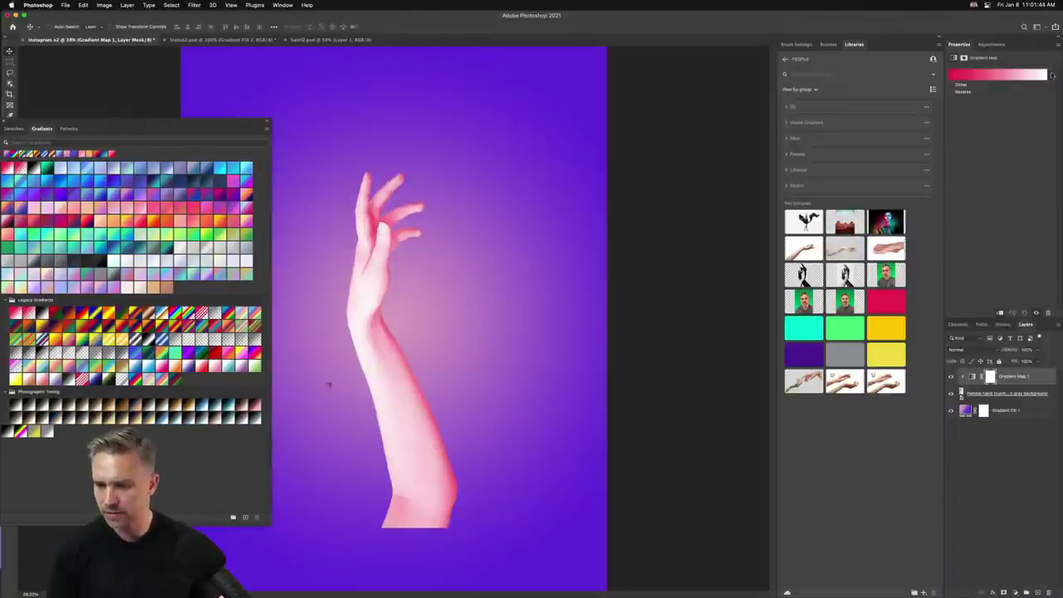
left_click(1052, 75)
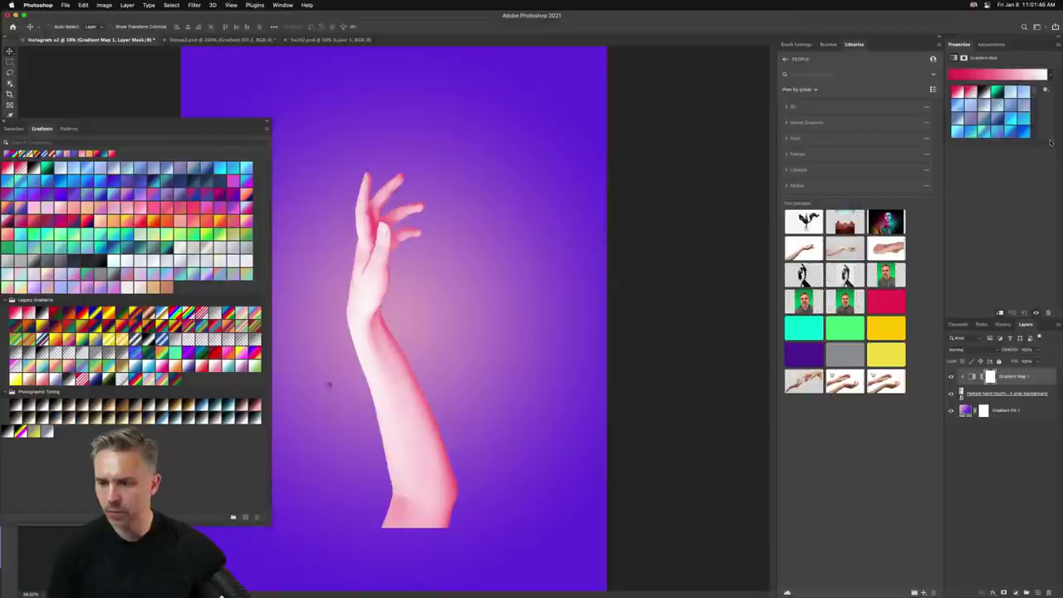
left_click_drag(1050, 143, 1060, 554)
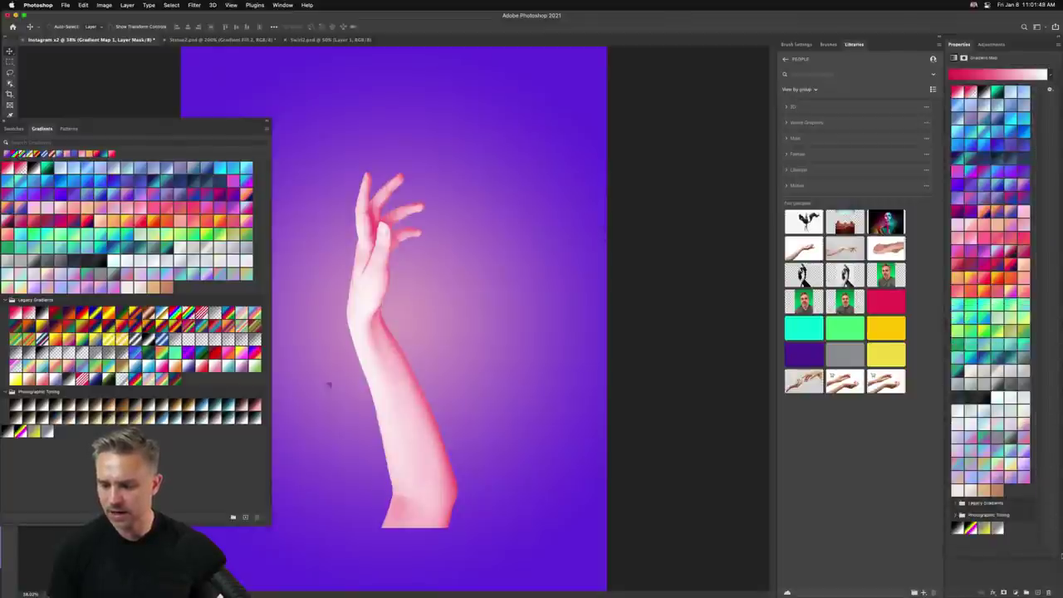
left_click_drag(138, 134, 744, 104)
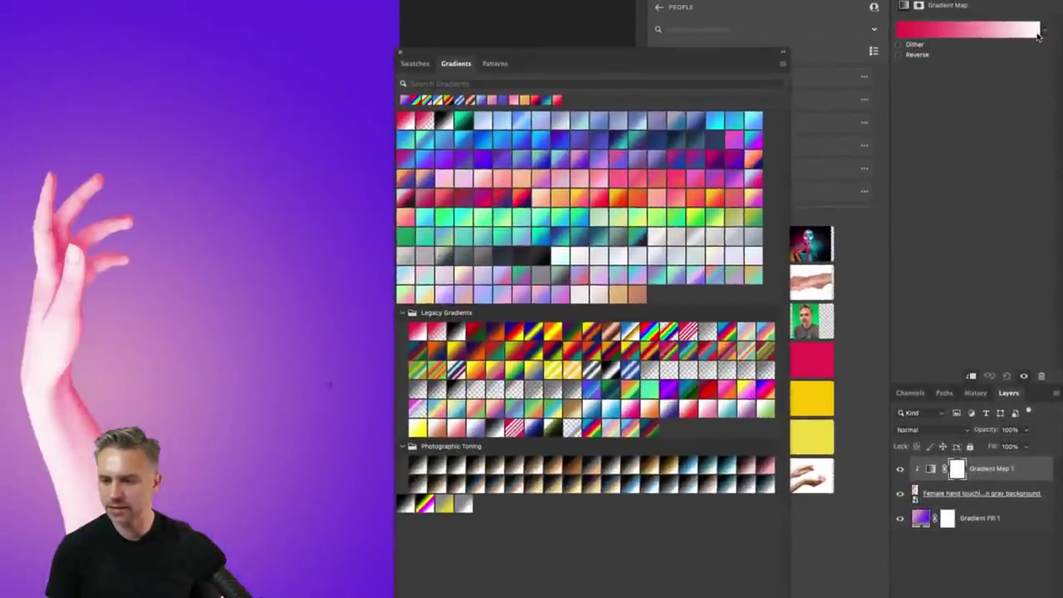
left_click(1051, 76)
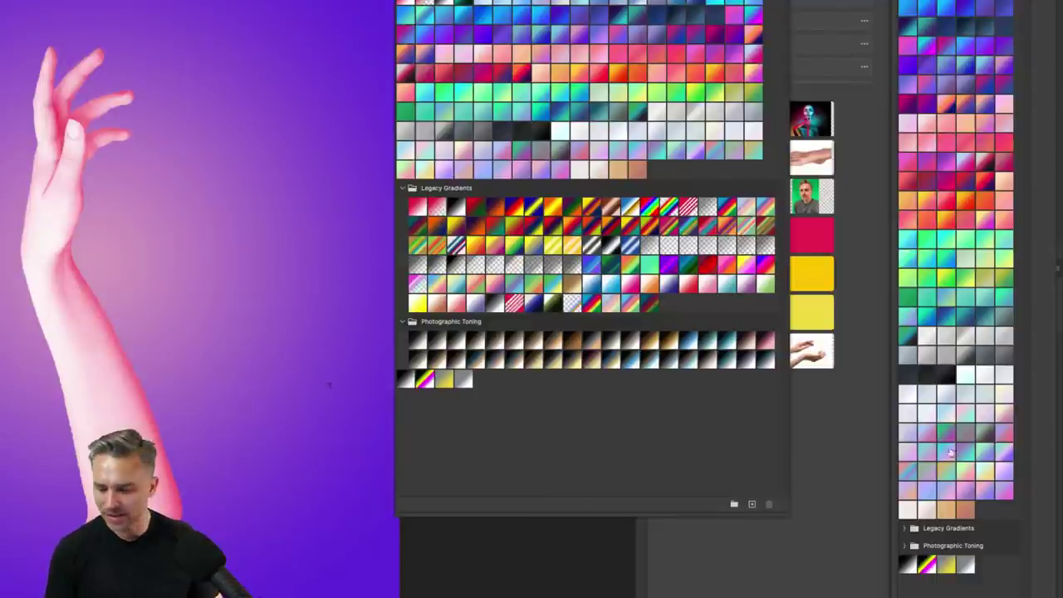
Try Photographic Toning presets on the hand, settling on the pale blue Blue-Selenium 2
left_click(902, 545)
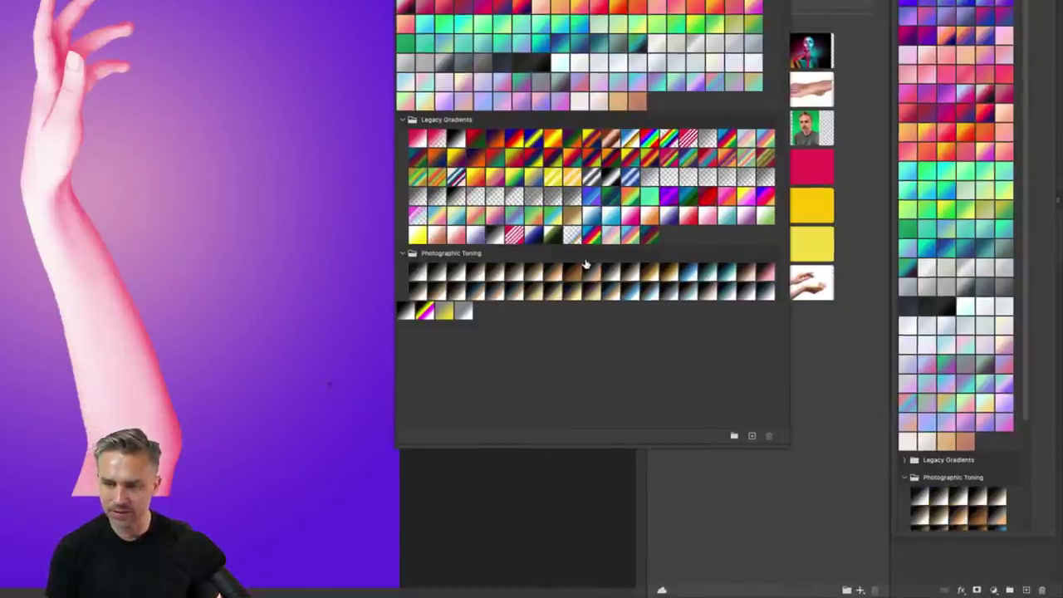
left_click(935, 496)
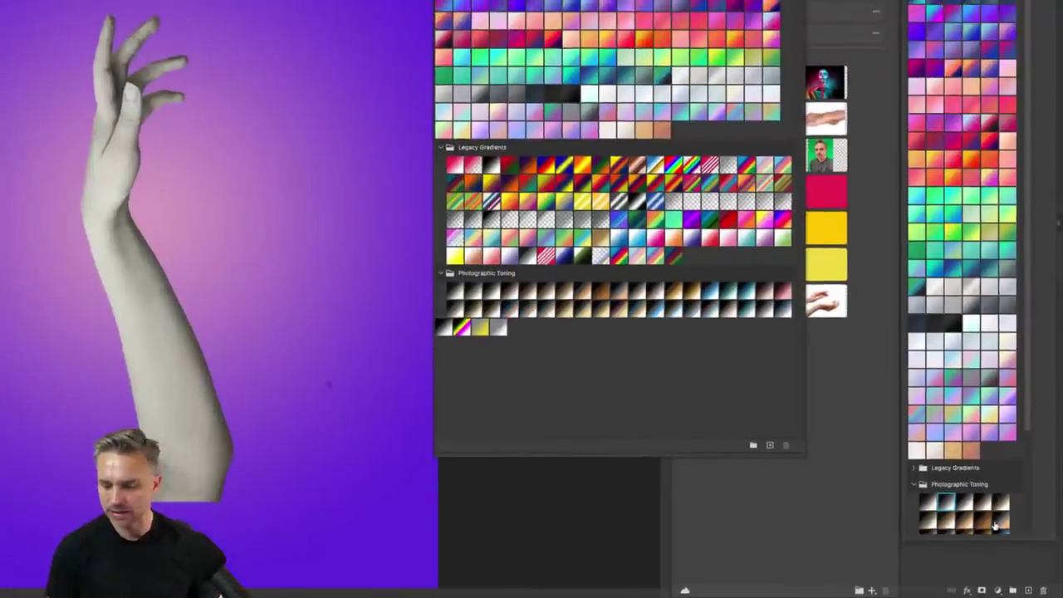
left_click(996, 524)
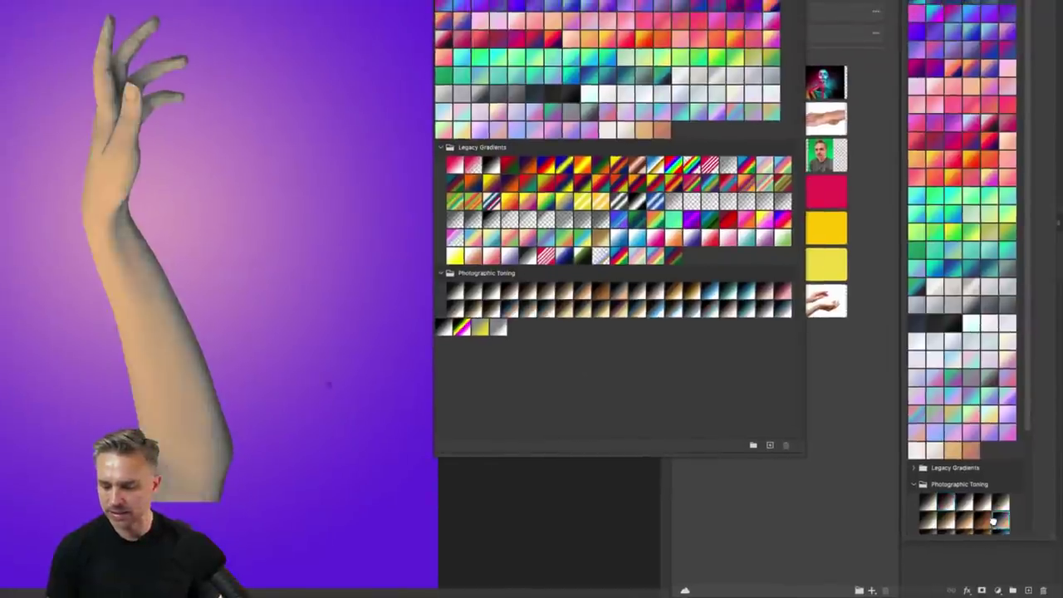
scroll(995, 519, "down", 3)
left_click(992, 419)
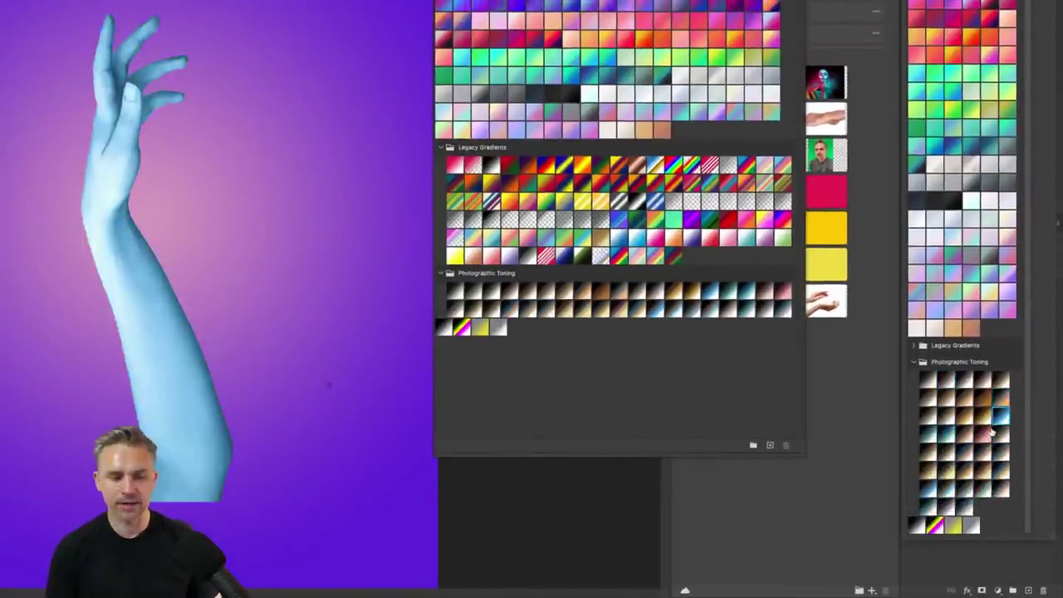
left_click(984, 436)
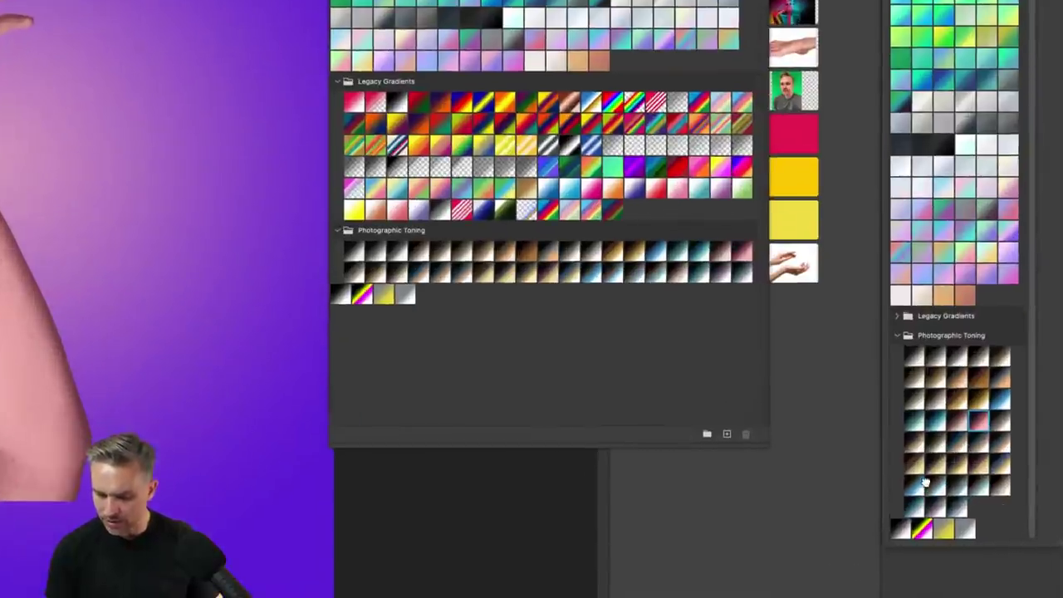
left_click(944, 488)
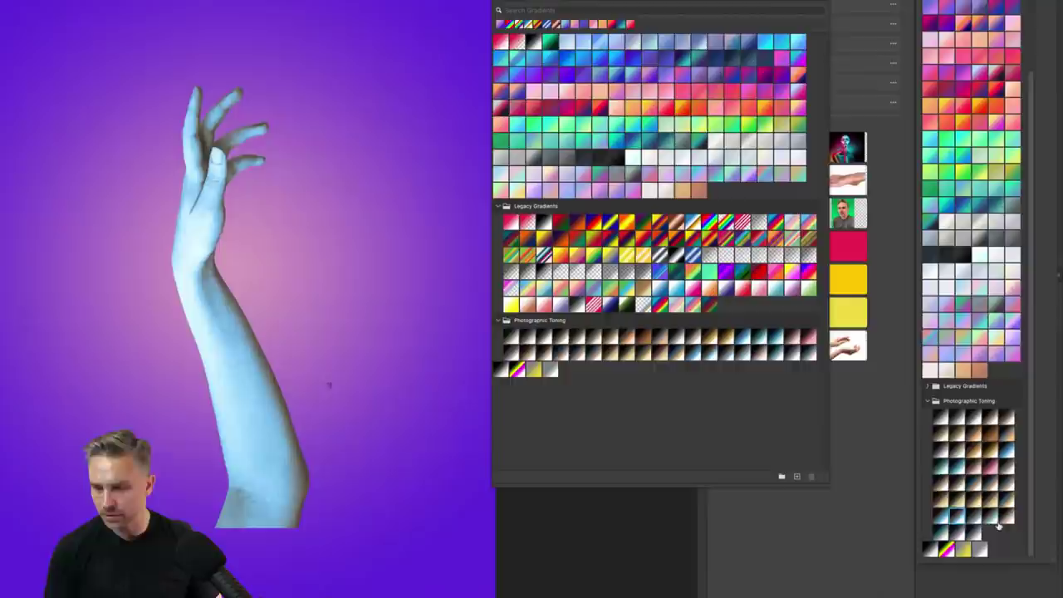
left_click(955, 521)
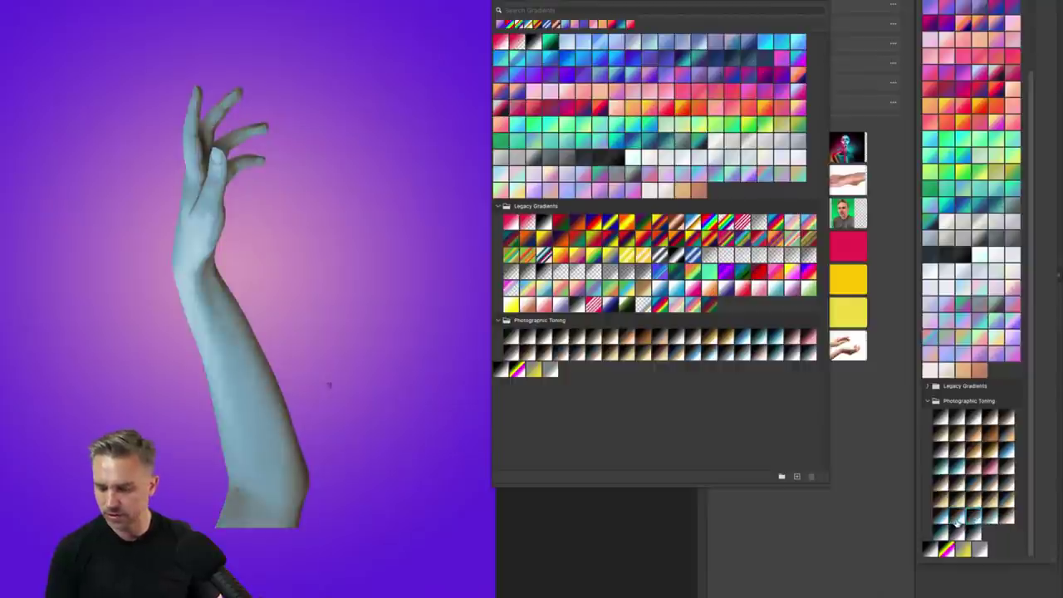
left_click(957, 523)
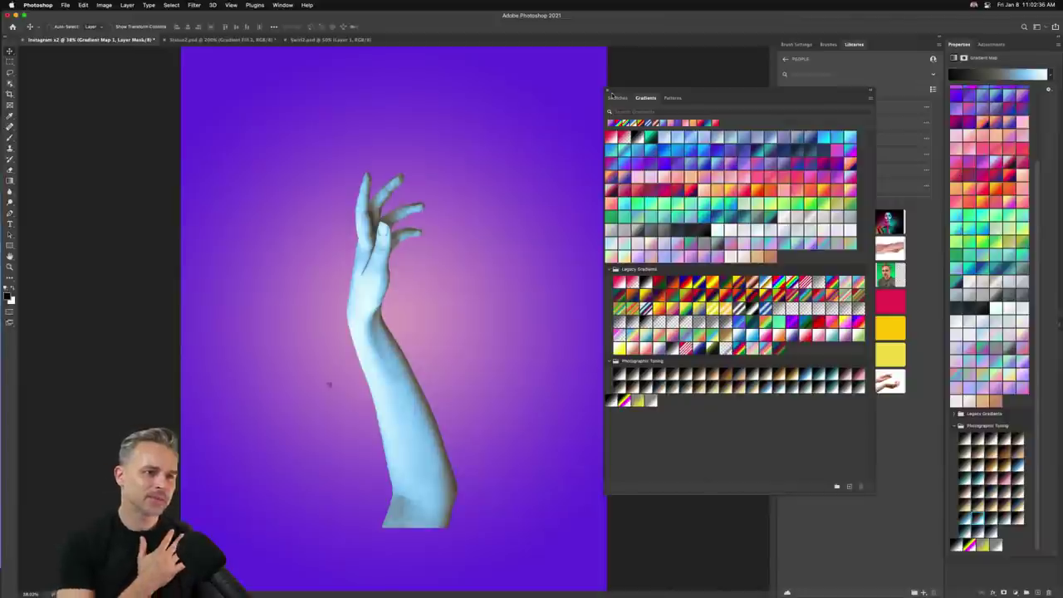
Switch to the Patterns panel and load the Legacy Patterns and More set
left_click_drag(705, 91, 612, 92)
left_click(577, 92)
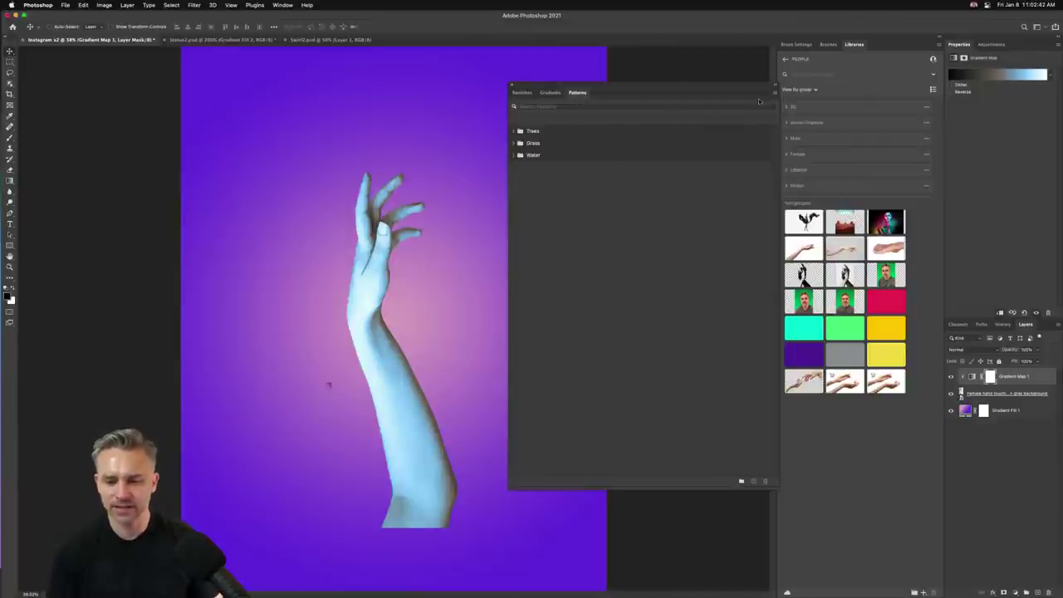
left_click(775, 94)
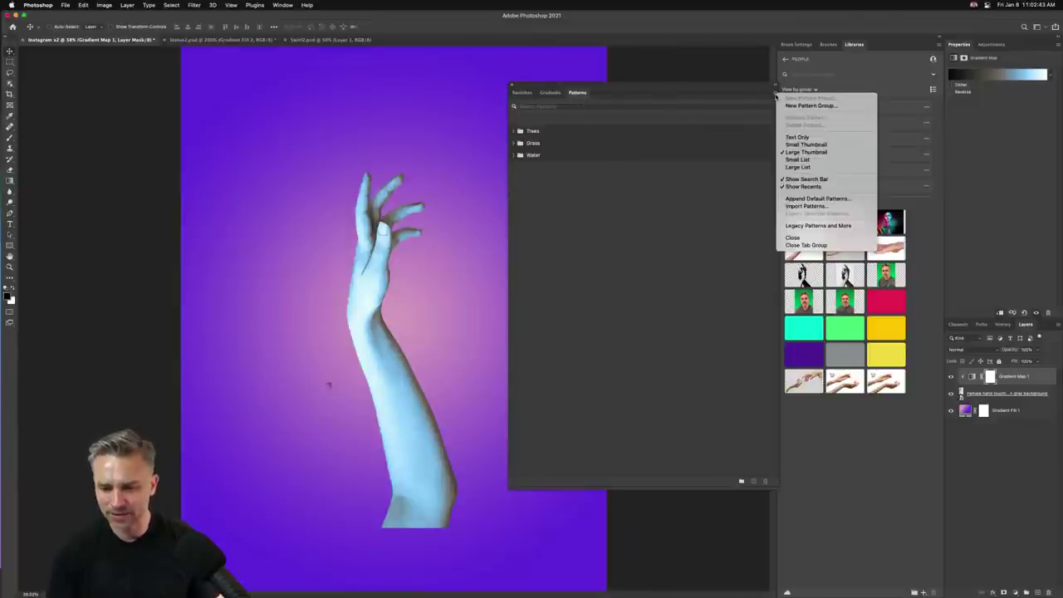
left_click(822, 226)
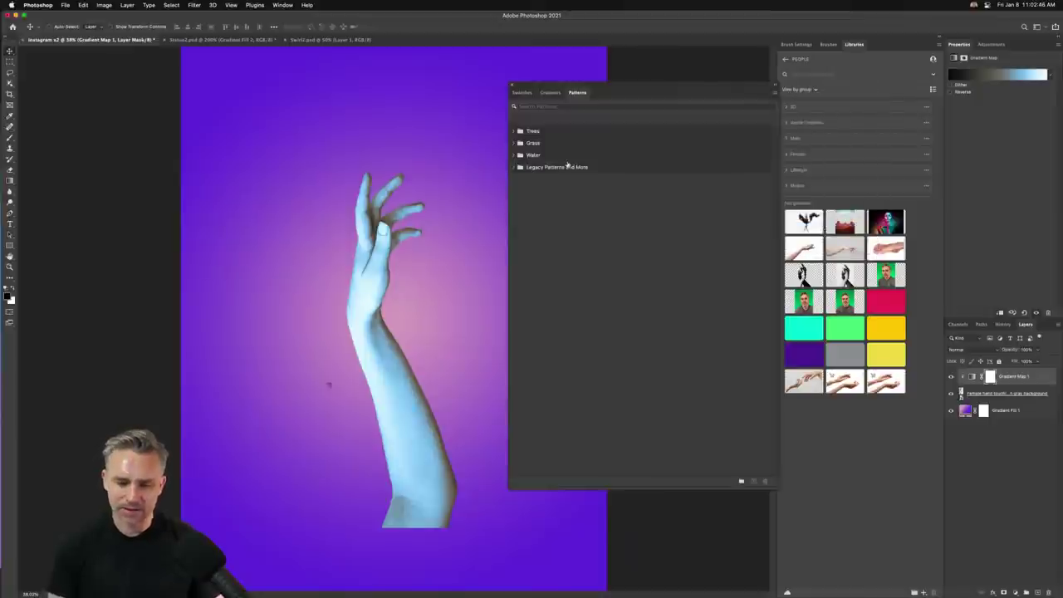
Expand 2019 Patterns with its Dirt, Stone, Wood, Gravel and Rust folders, then load the legacy set again
left_click(514, 168)
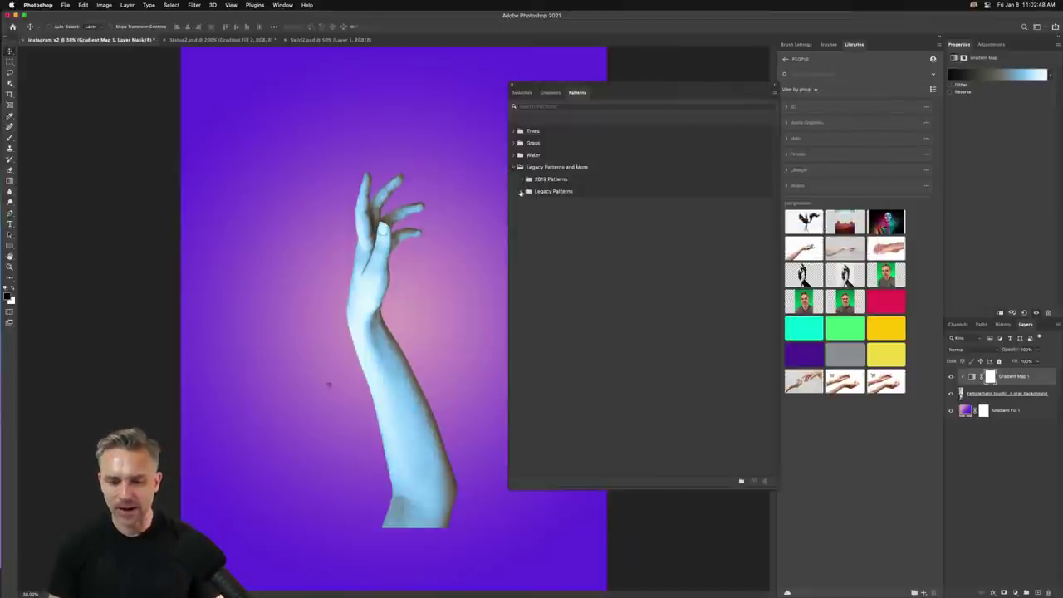
left_click(521, 191)
left_click(520, 179)
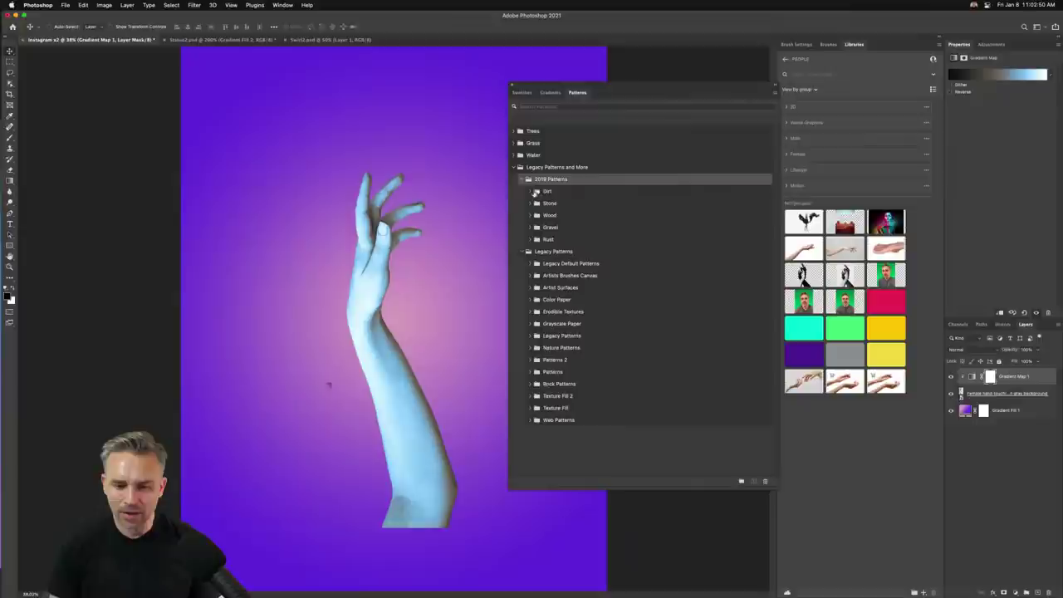
left_click(529, 230)
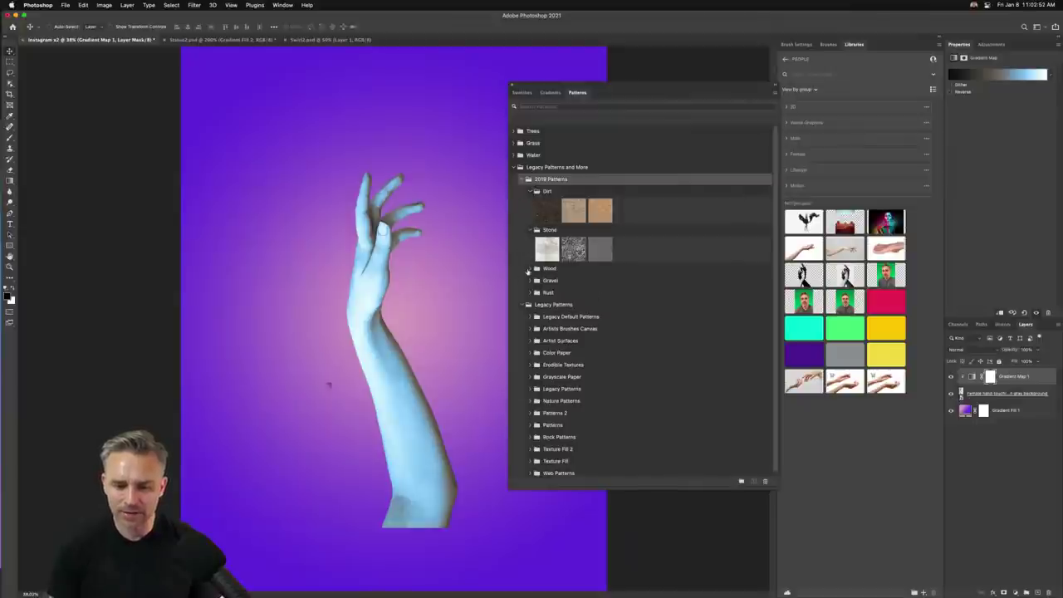
left_click(529, 268)
left_click(536, 307)
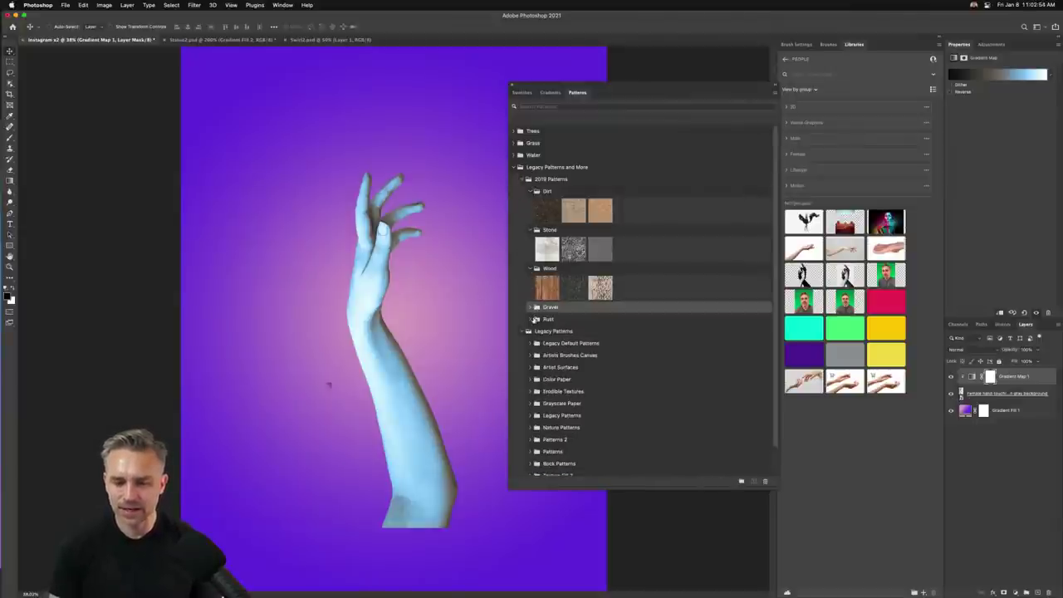
left_click(533, 320)
left_click(531, 309)
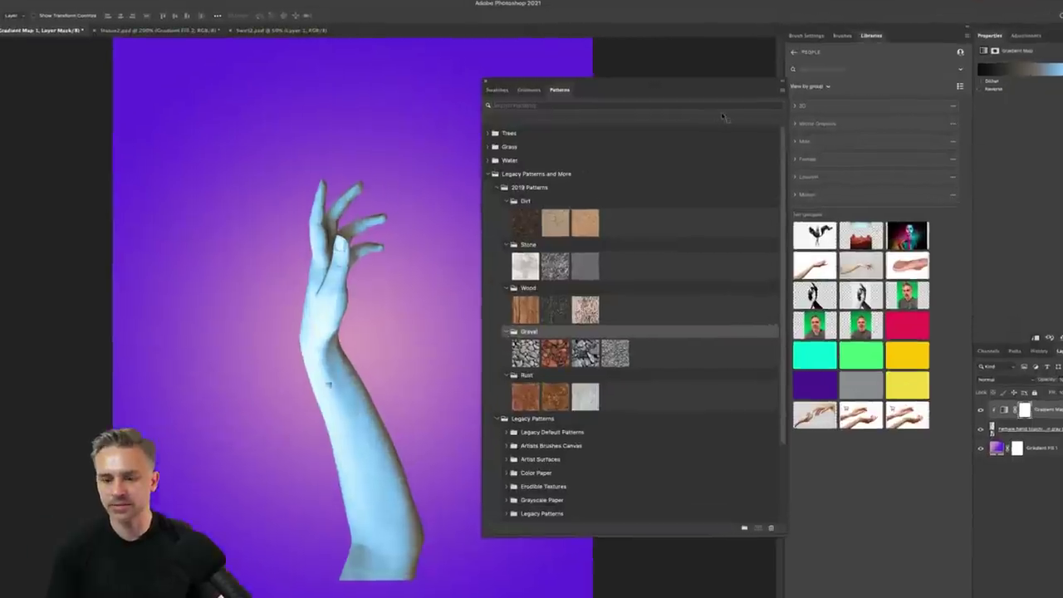
left_click(781, 89)
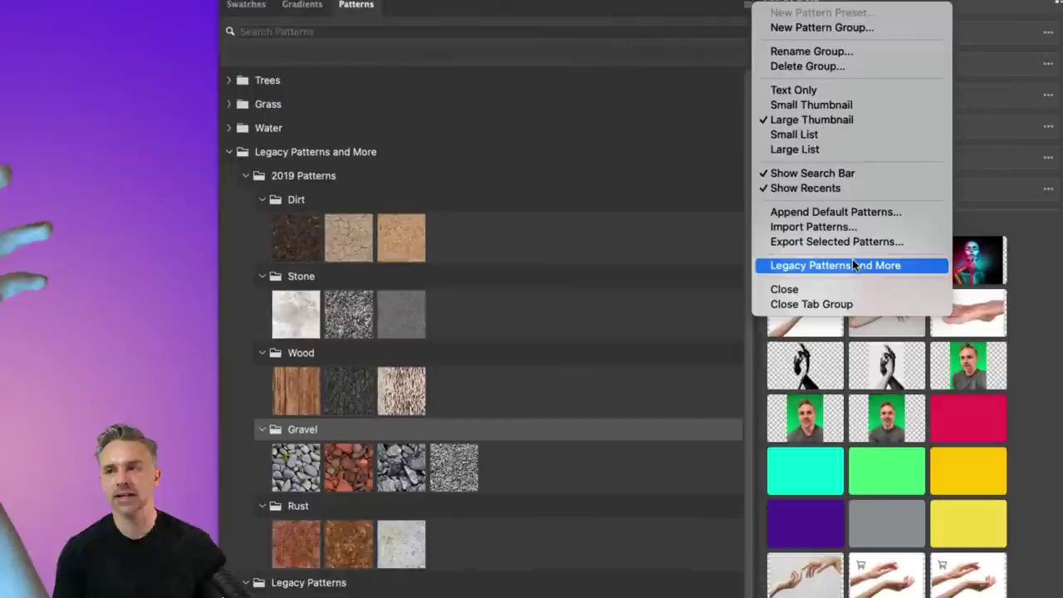
left_click(852, 264)
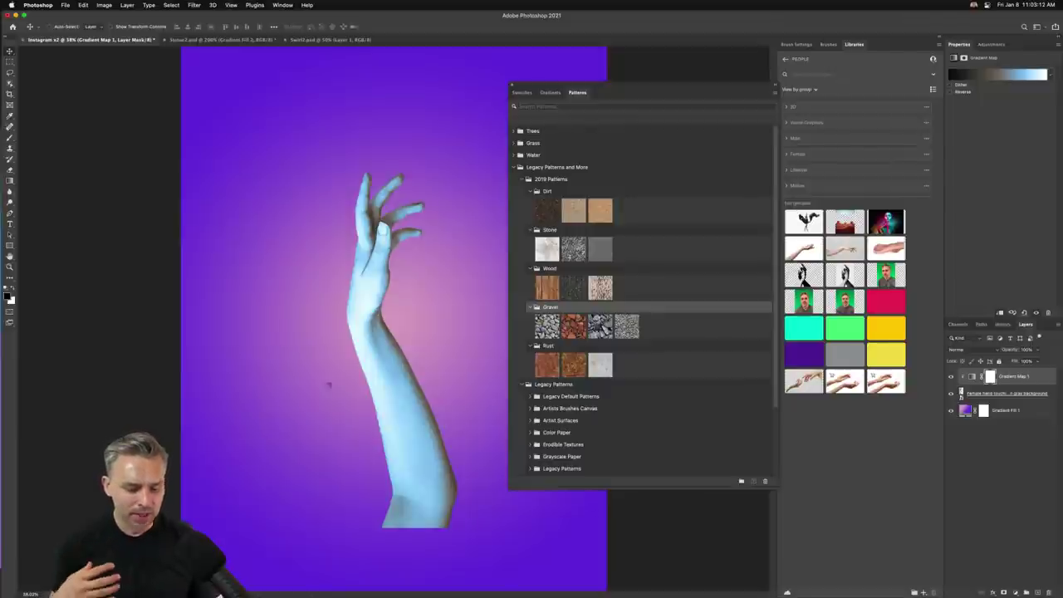
Switch to Illustrator, close the what's-new notice and tutorial, and select the rope drawing
mouse_move(225, 595)
left_click(267, 585)
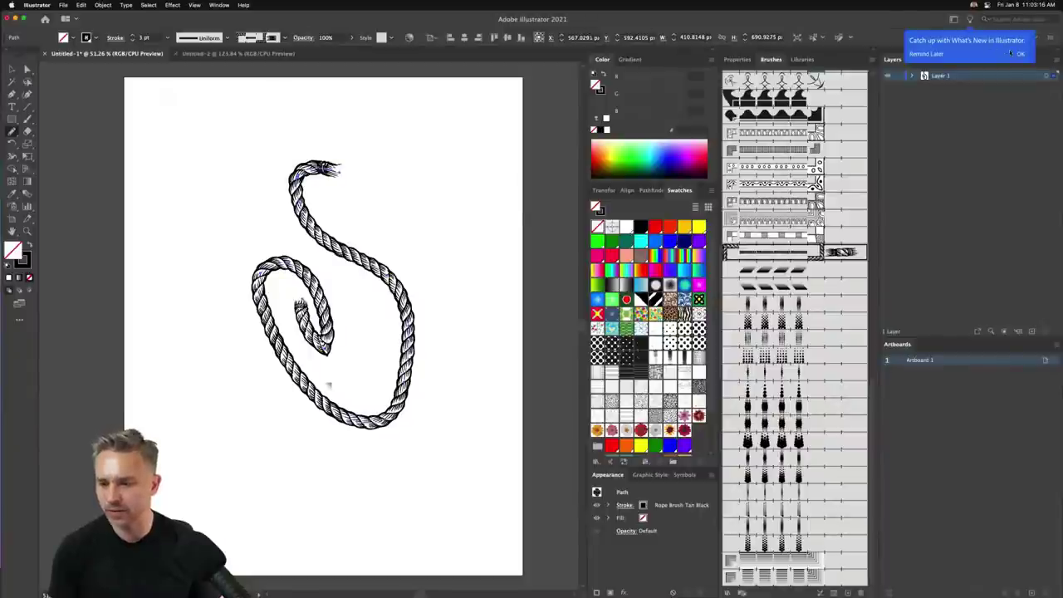
left_click(1018, 53)
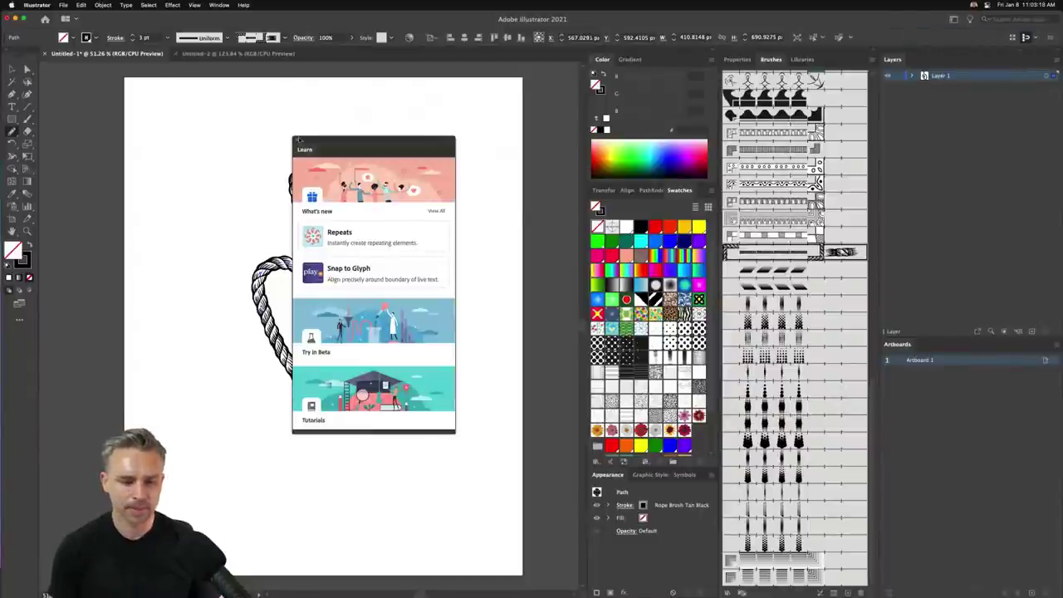
key("Escape")
left_click(12, 70)
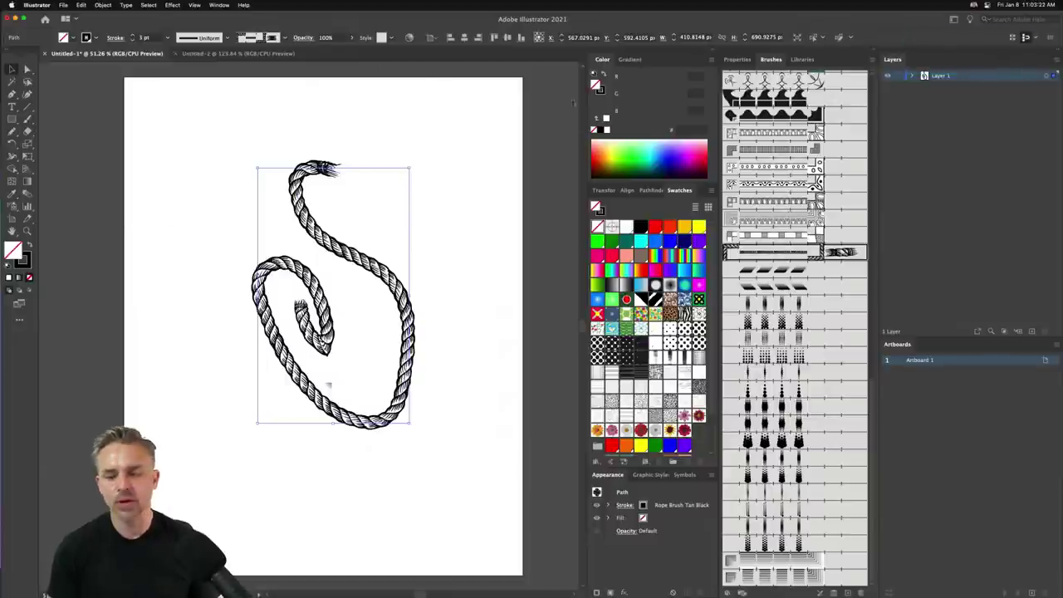
Open the Regal Vector Pack symbol library and size it beside the rope
left_click(218, 5)
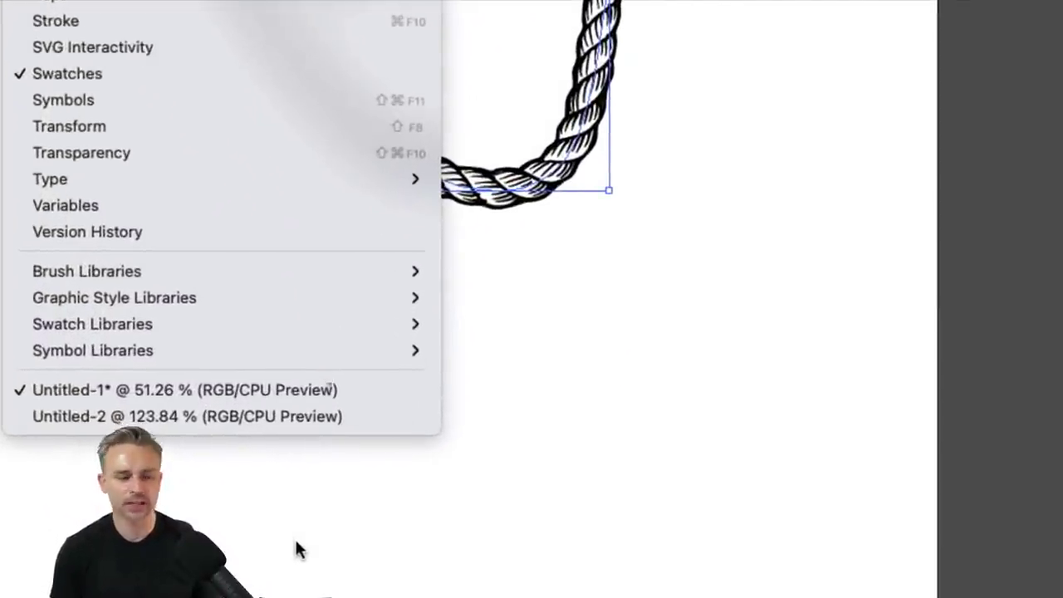
mouse_move(67, 350)
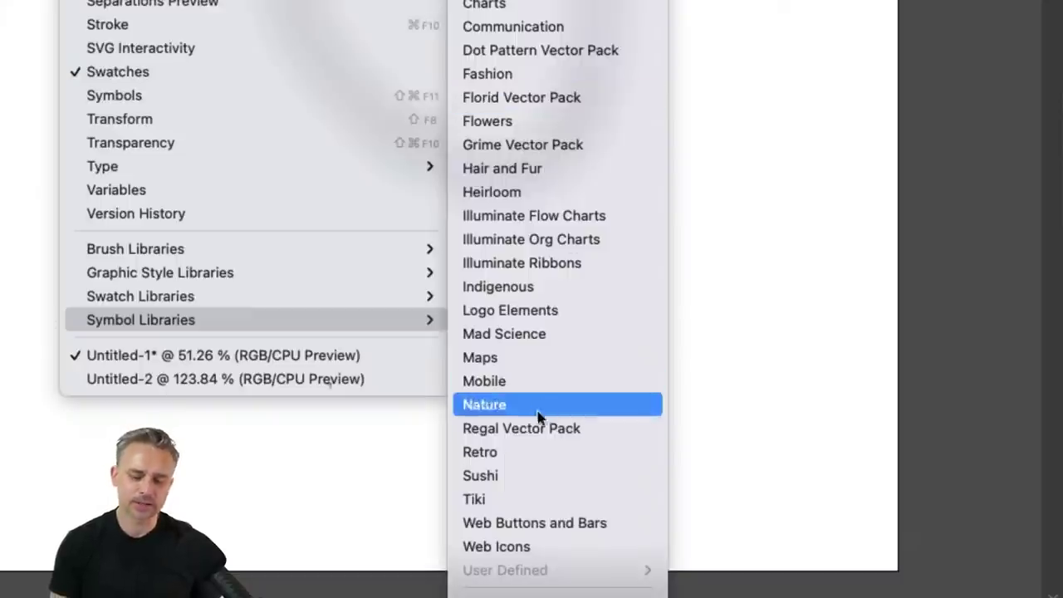
left_click(536, 443)
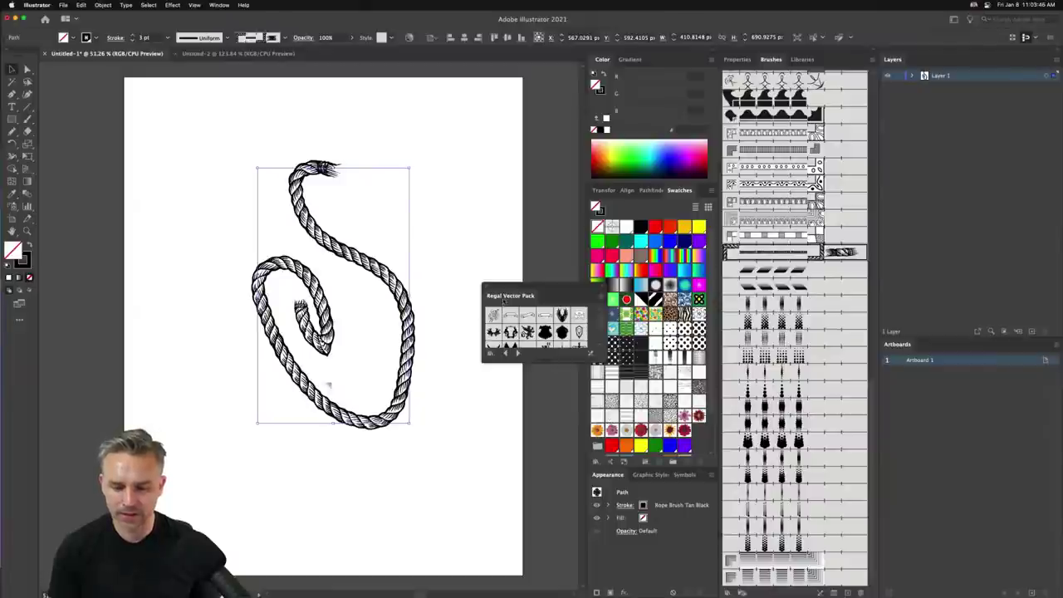
left_click_drag(504, 299, 439, 258)
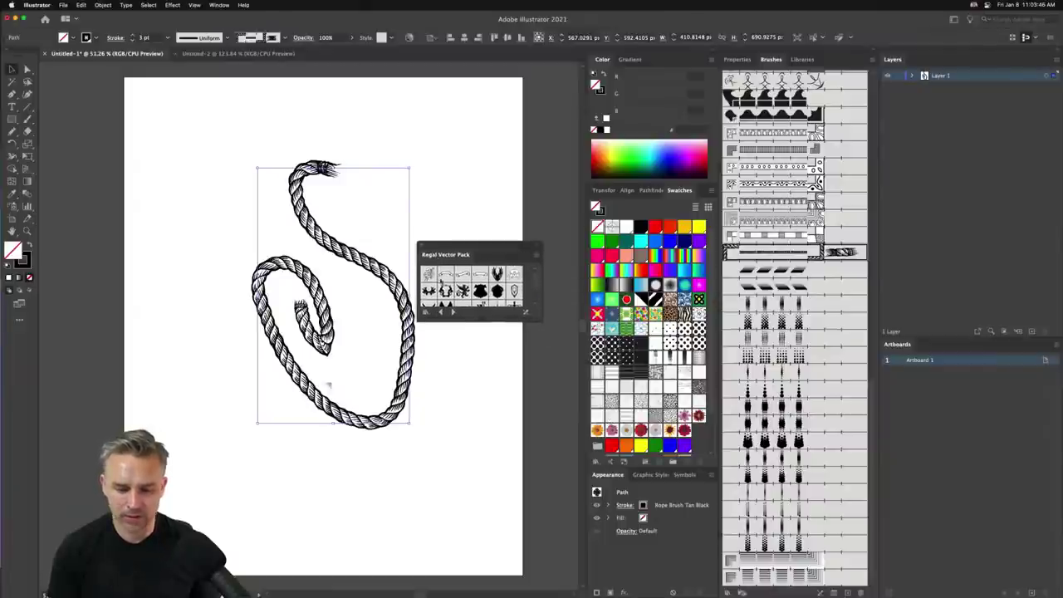
left_click_drag(459, 320, 458, 480)
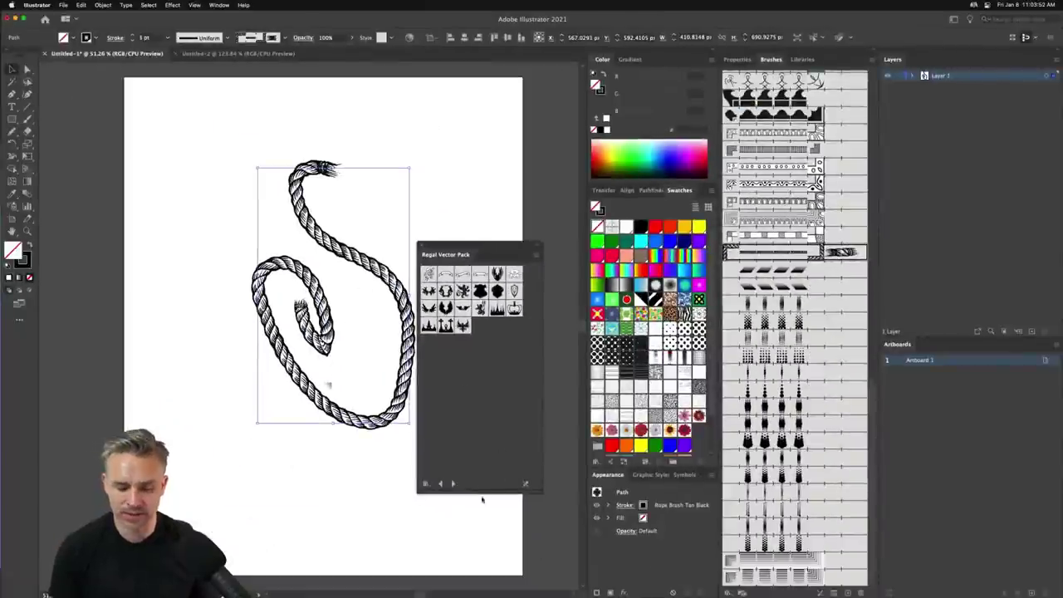
left_click_drag(482, 496, 481, 377)
Open the Basic Graphics_Dots library from Window > Swatch Libraries > Patterns > Basic Graphics
left_click(218, 5)
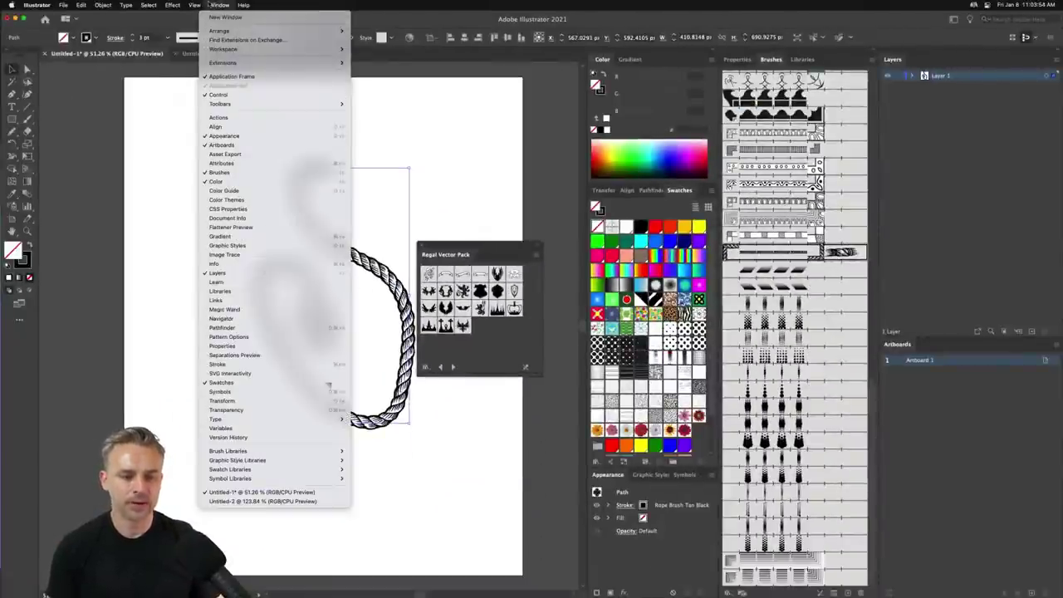
mouse_move(270, 471)
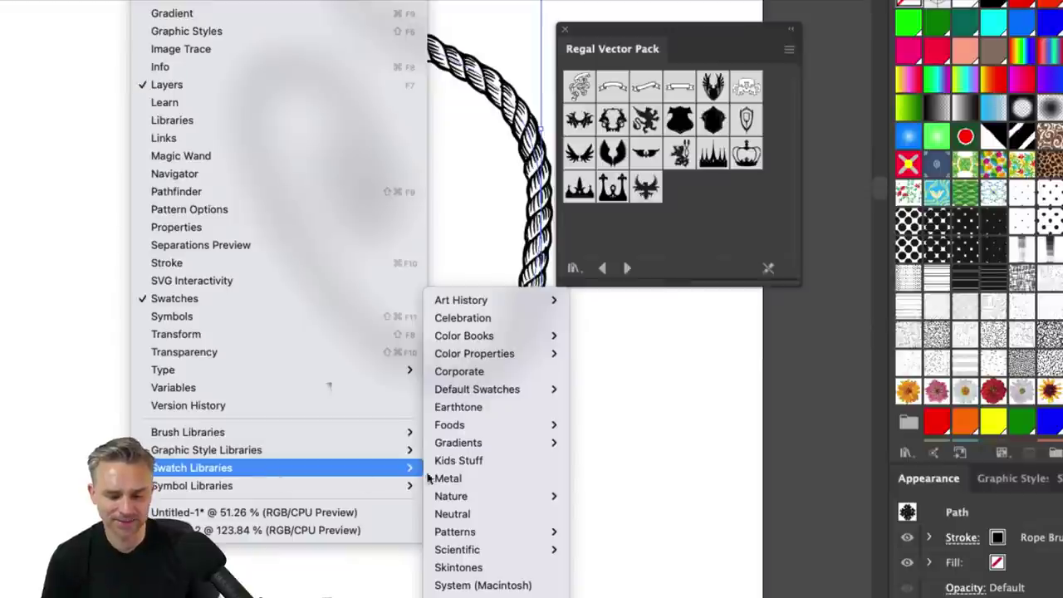
mouse_move(456, 340)
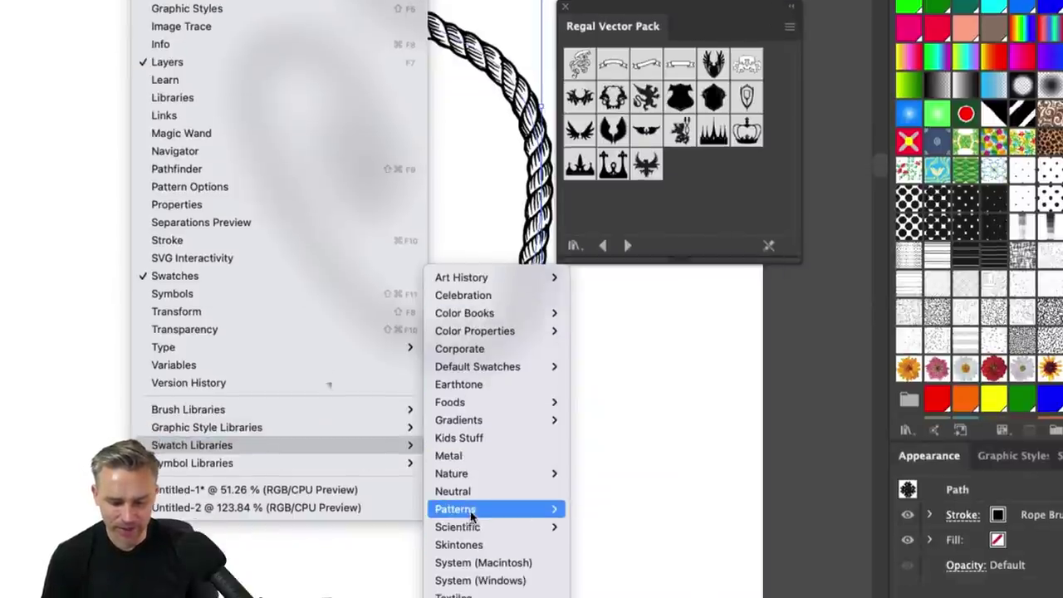
mouse_move(469, 532)
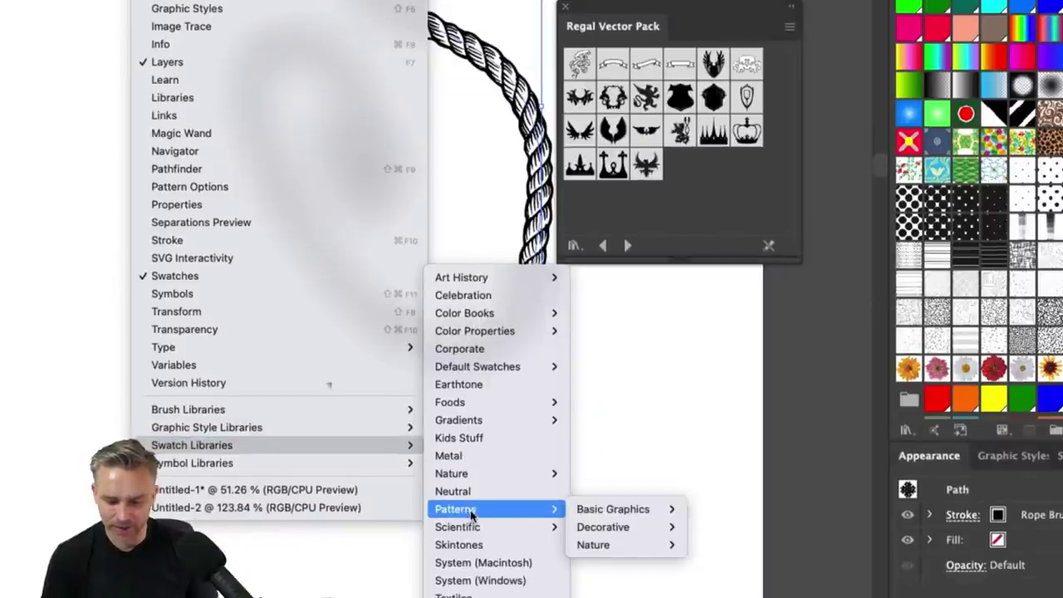
mouse_move(604, 536)
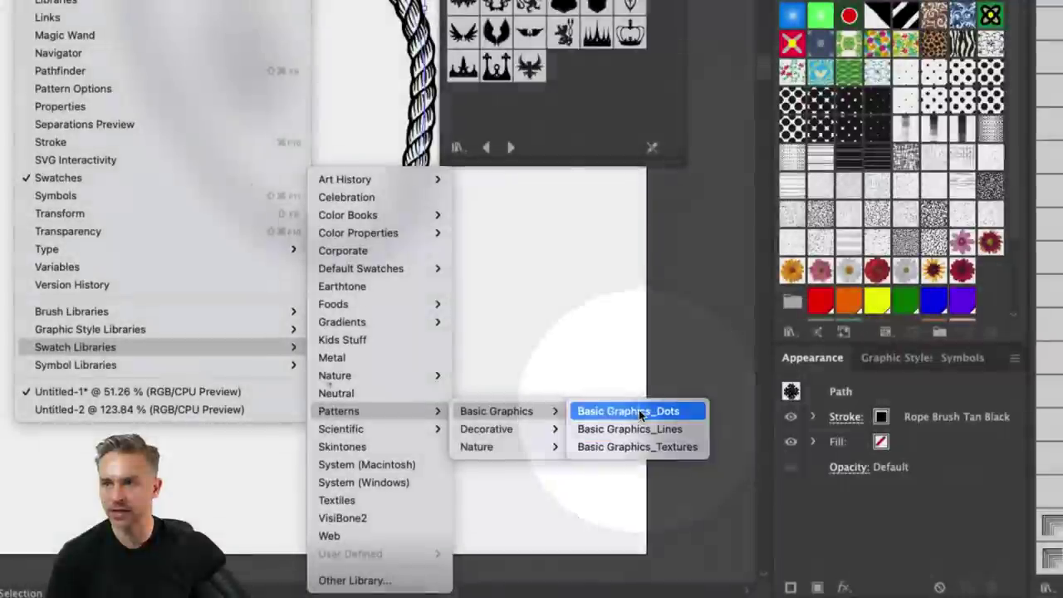
left_click(639, 409)
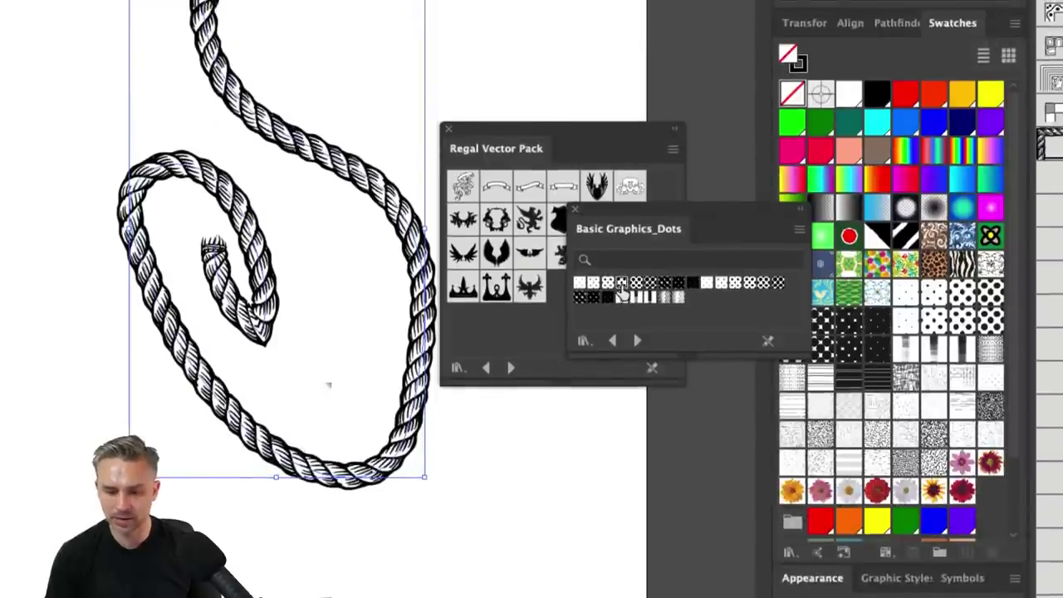
Fill the rope with 10 dpi 40% dots, then try other dot sizes, settling on larger dots
left_click(621, 283)
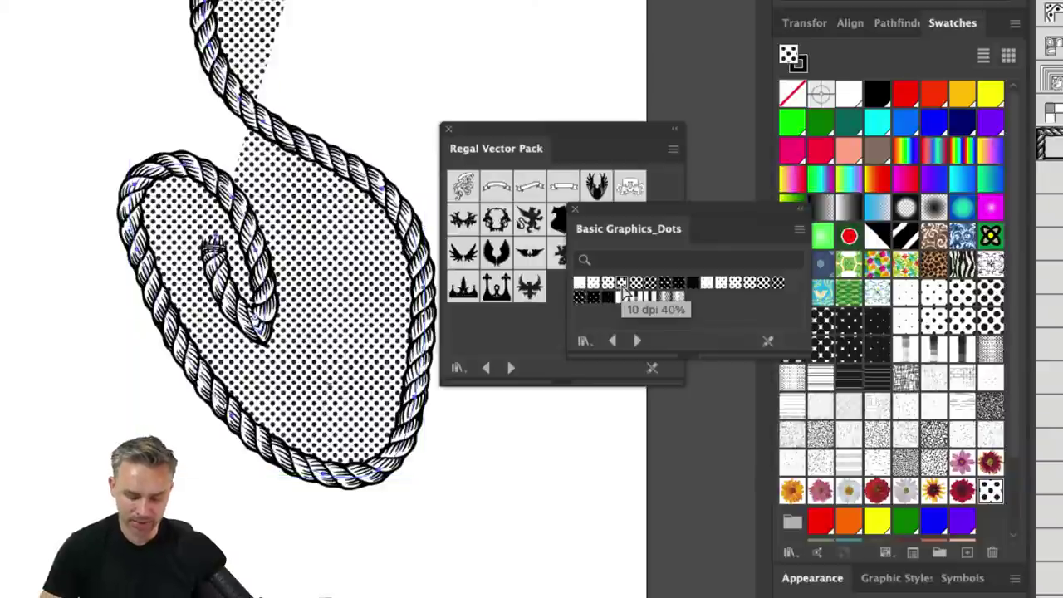
key("super+z")
left_click(621, 283)
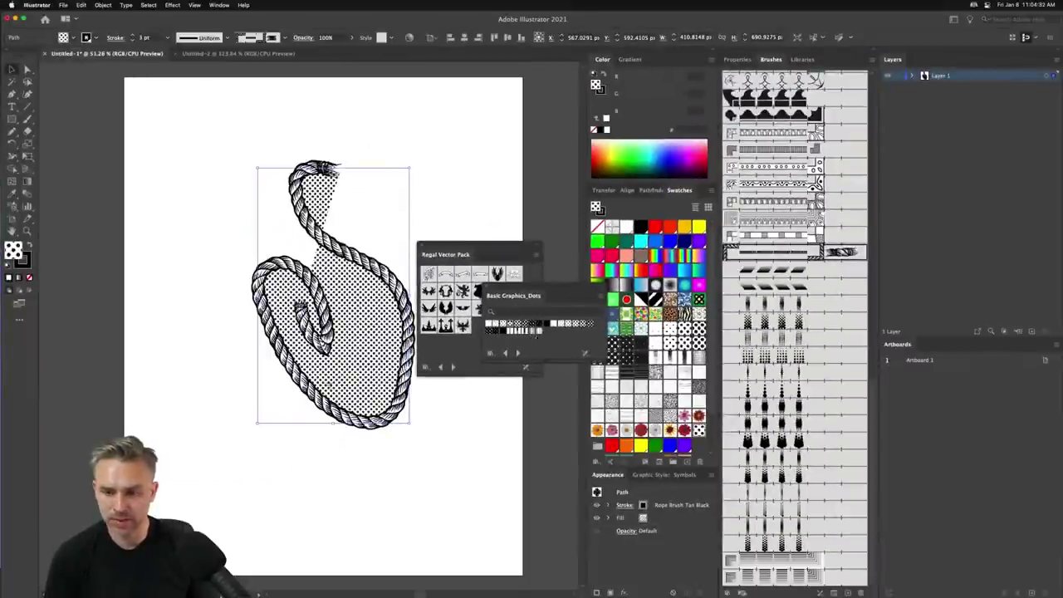
left_click(544, 326)
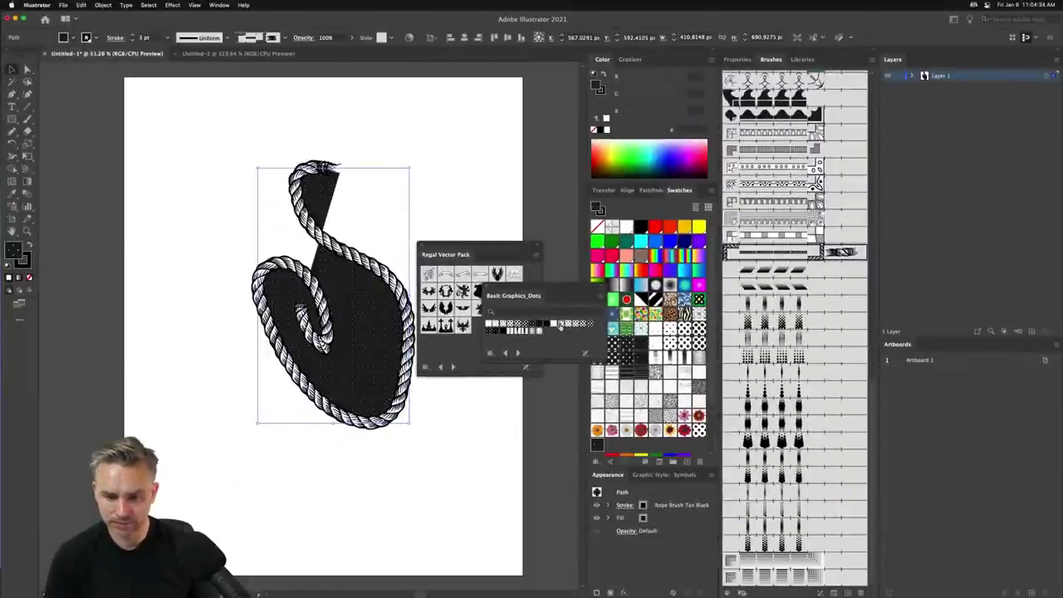
left_click(562, 325)
left_click(573, 325)
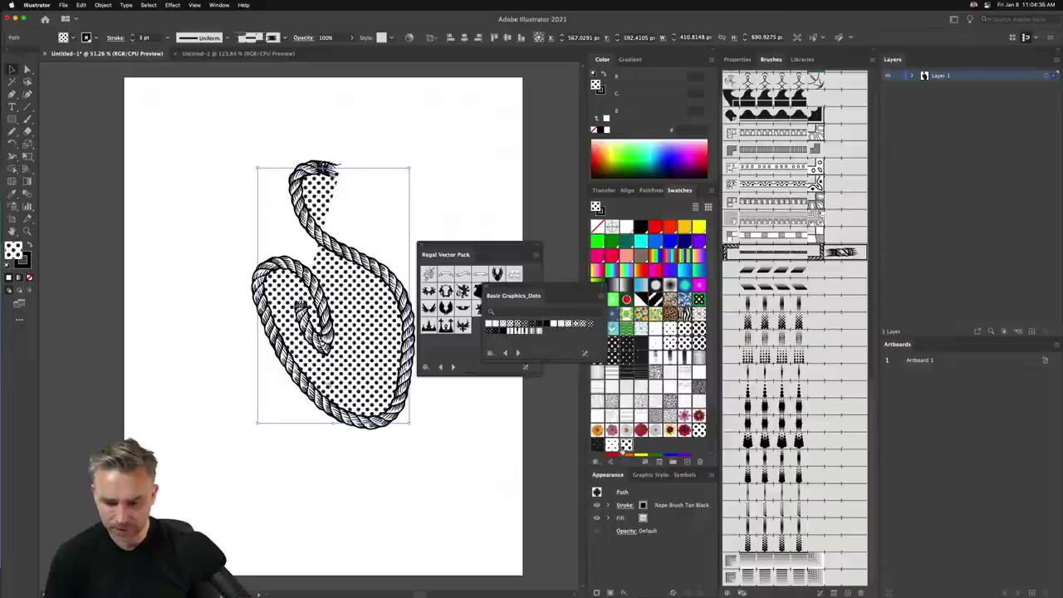
Edit the dot pattern tile and recolour its dots pink, closing the Regal Vector Pack library
double_click(626, 445)
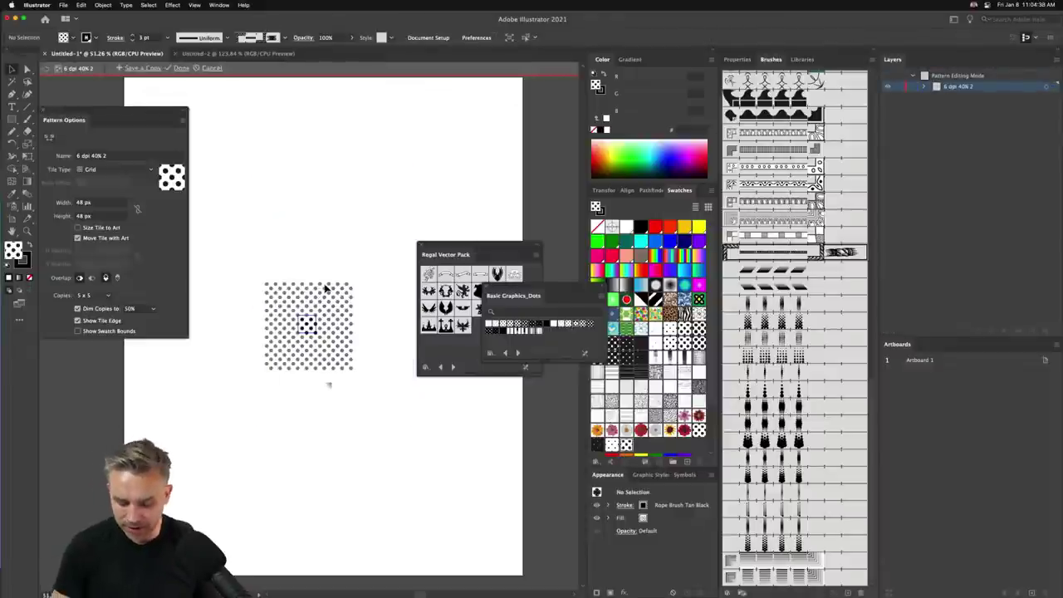
key("super+equal")
key("super+equal")
key("super+equal")
key("super+equal")
key("super+equal")
key("super+equal")
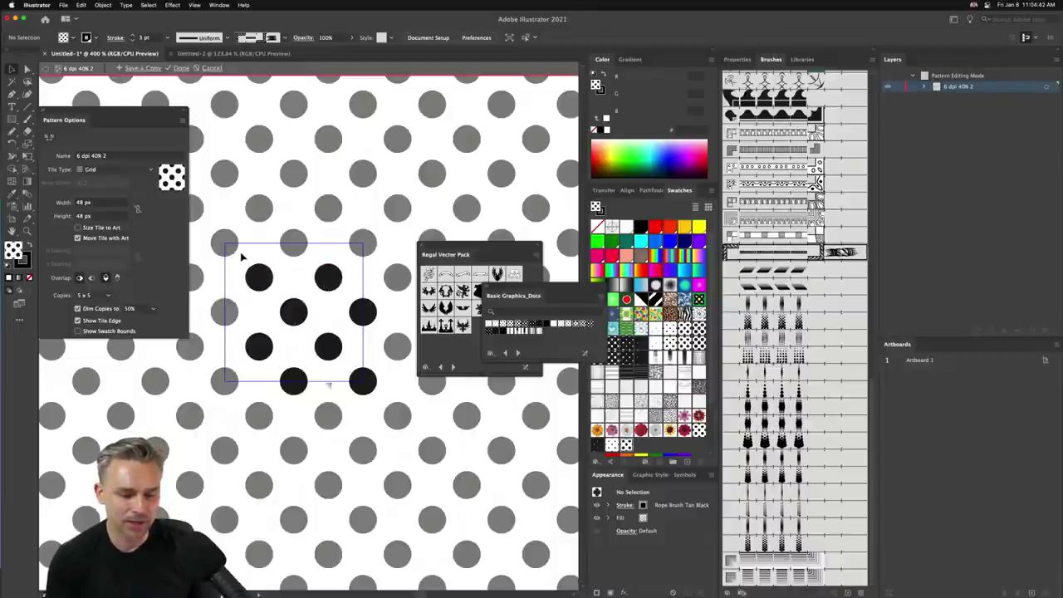
left_click_drag(242, 256, 398, 437)
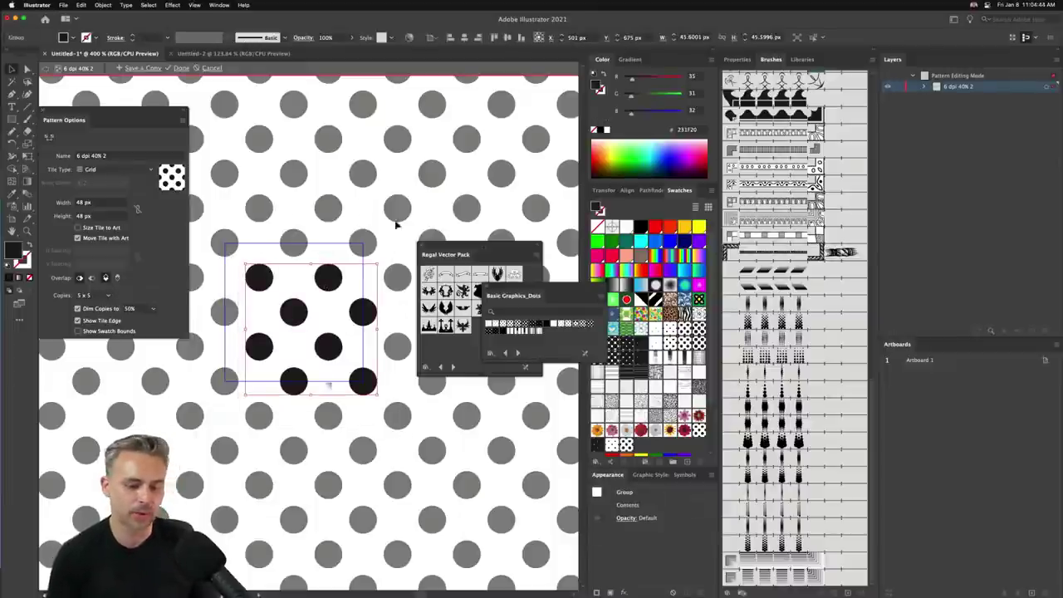
left_click(424, 248)
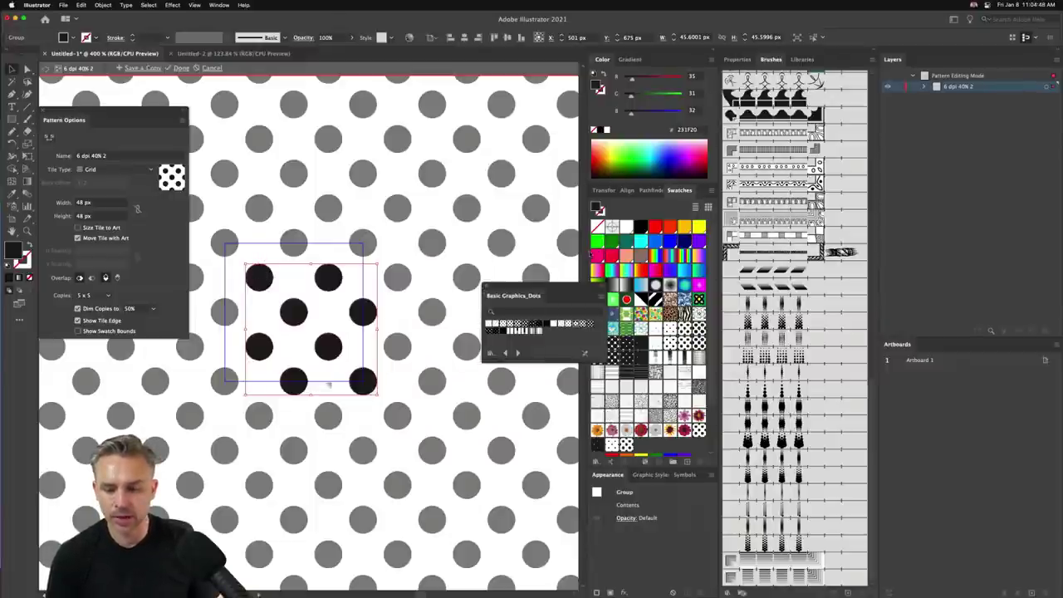
left_click(595, 256)
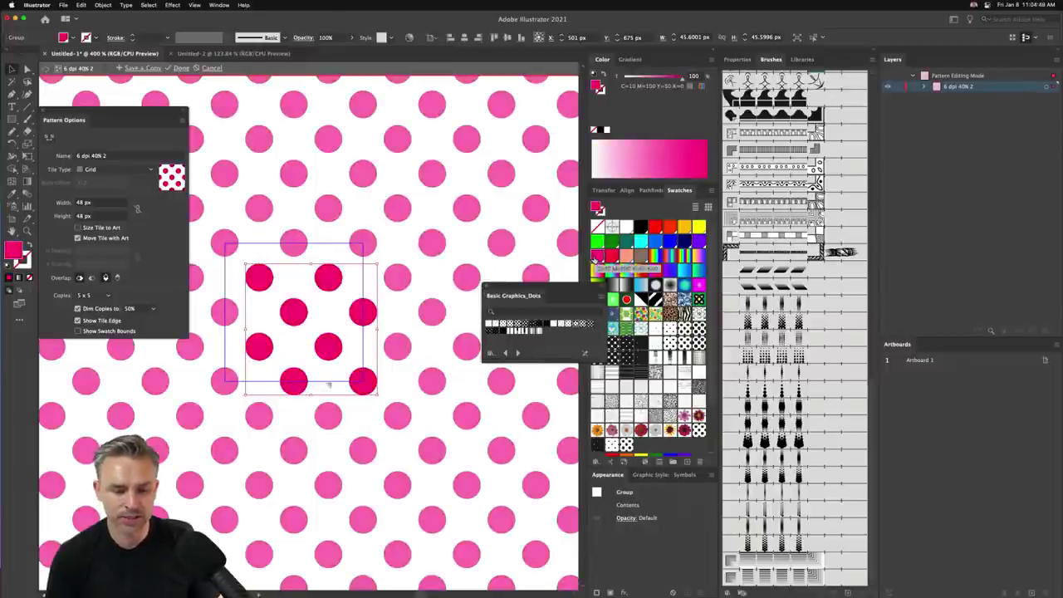
left_click(280, 203)
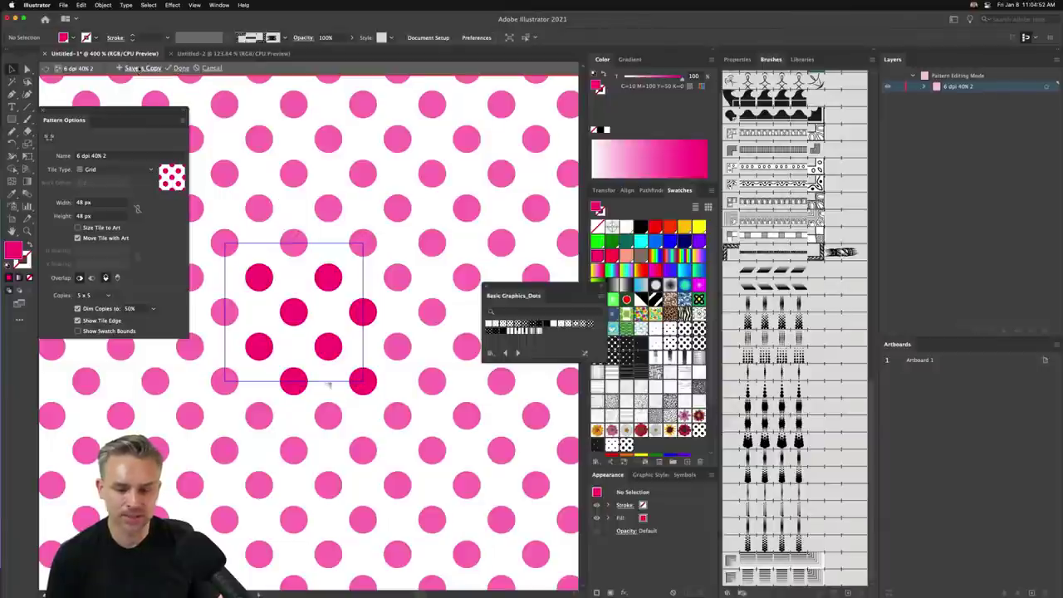
Save the pink pattern as a copy named '6 dpi 40% 2' and close the dots library
left_click(141, 68)
left_click(433, 216)
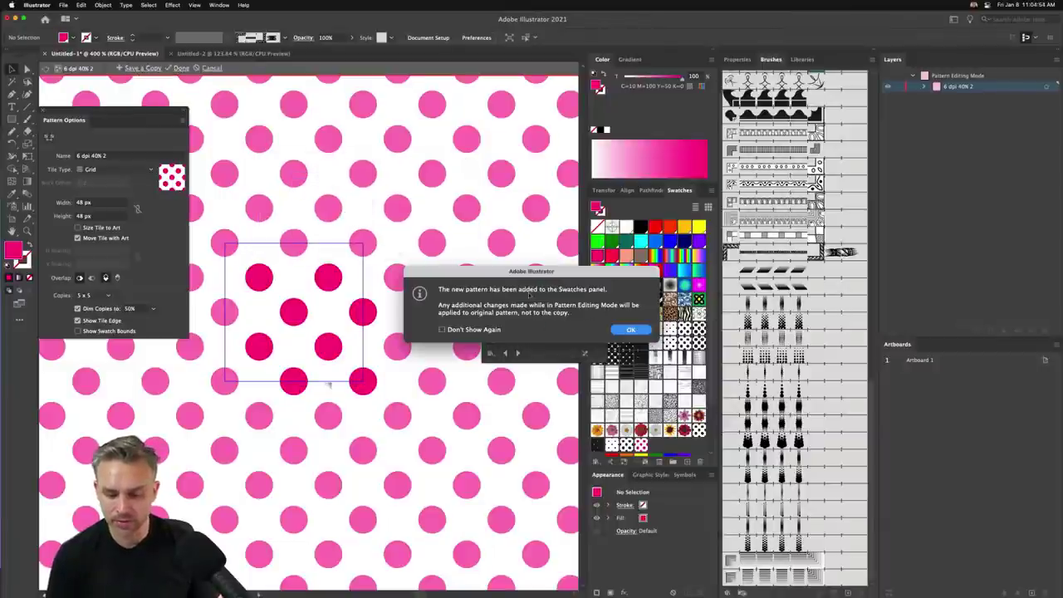
left_click(630, 329)
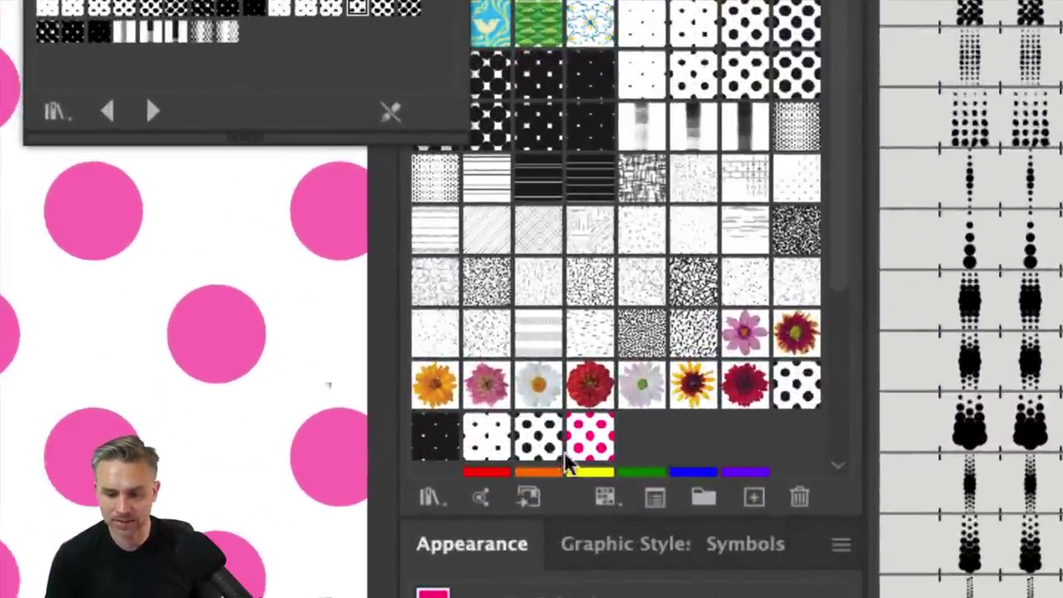
scroll(593, 430, "down", 5)
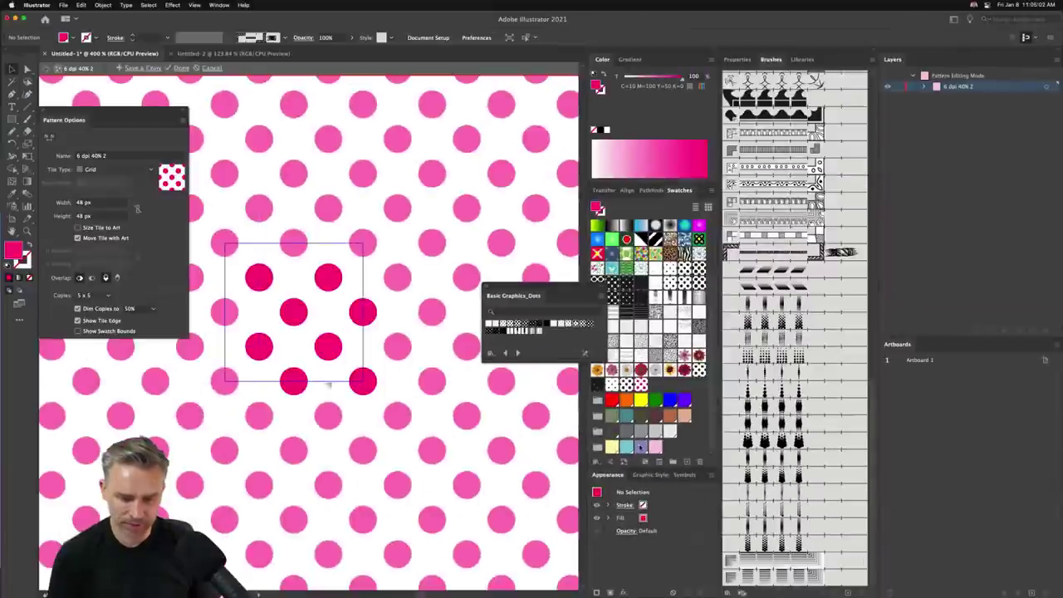
left_click(485, 285)
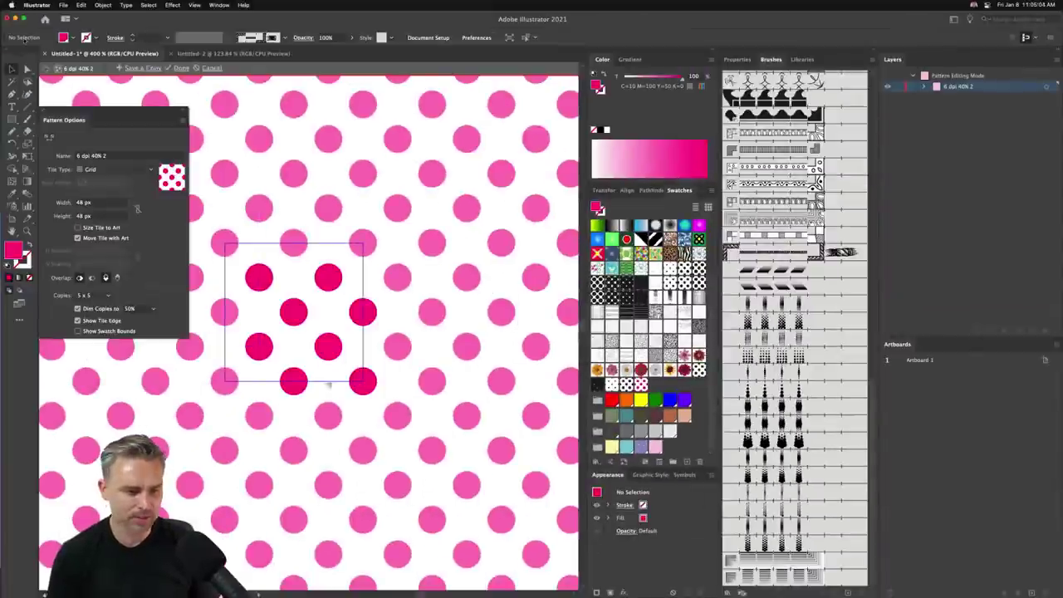
Exit pattern editing, zoom out, and set the rope swirl's fill to None
key("Escape")
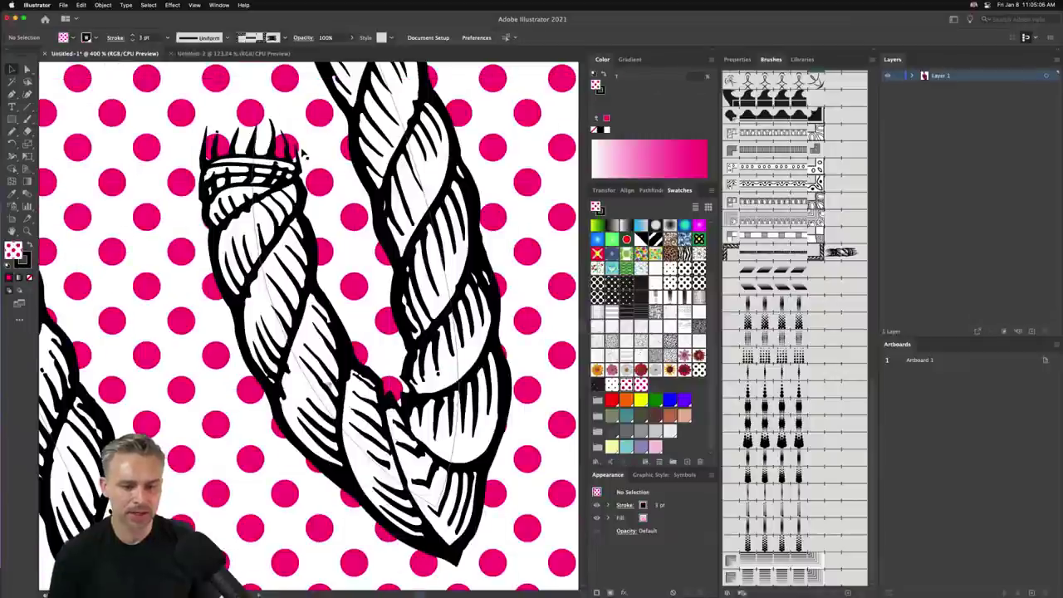
key("super+minus")
key("super+minus")
key("super+minus")
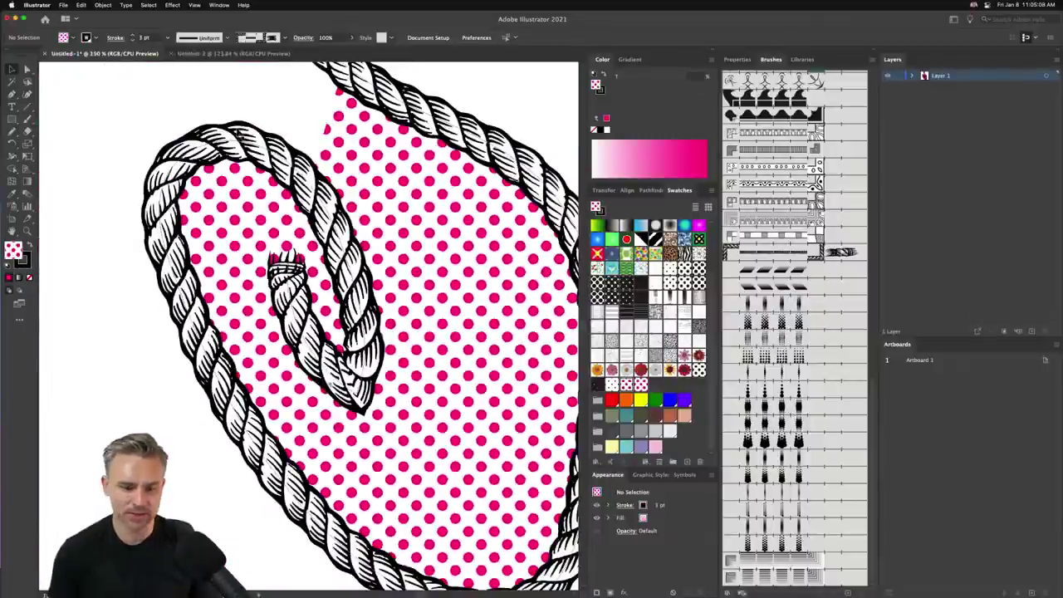
key("super+minus")
key("super+minus")
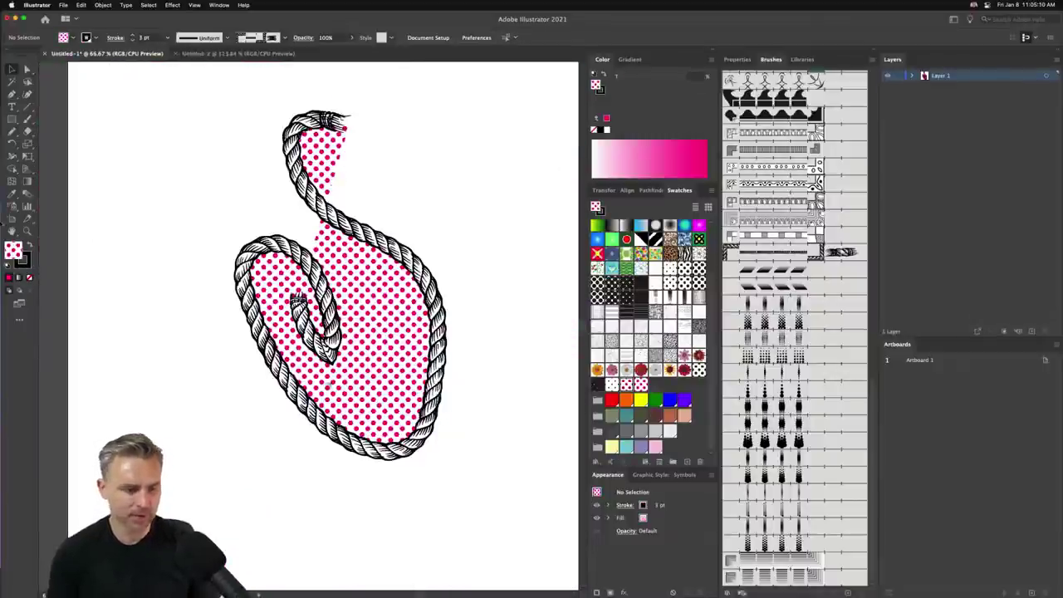
key("slash")
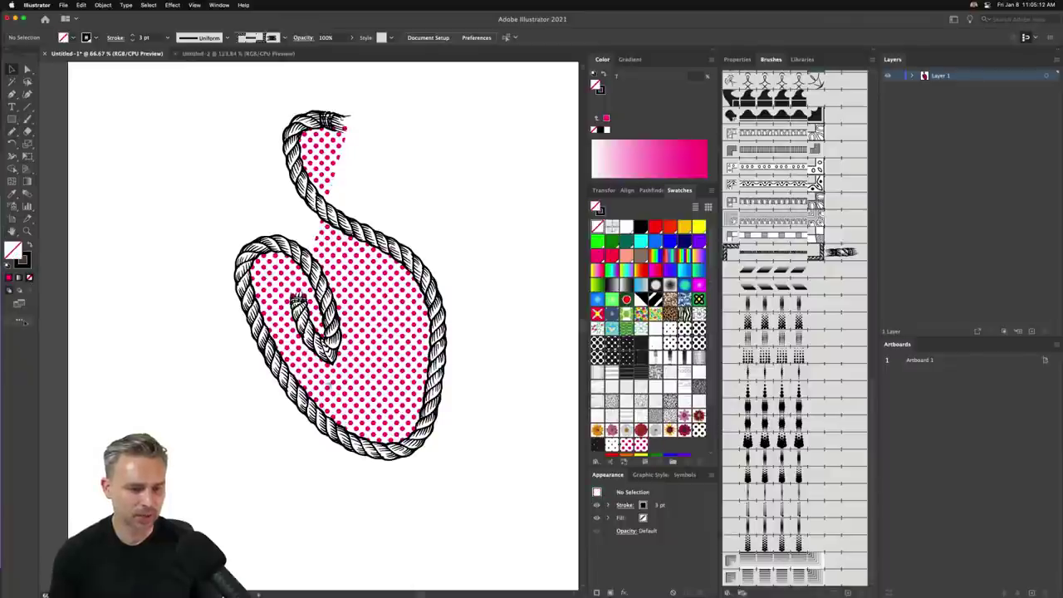
left_click(262, 295)
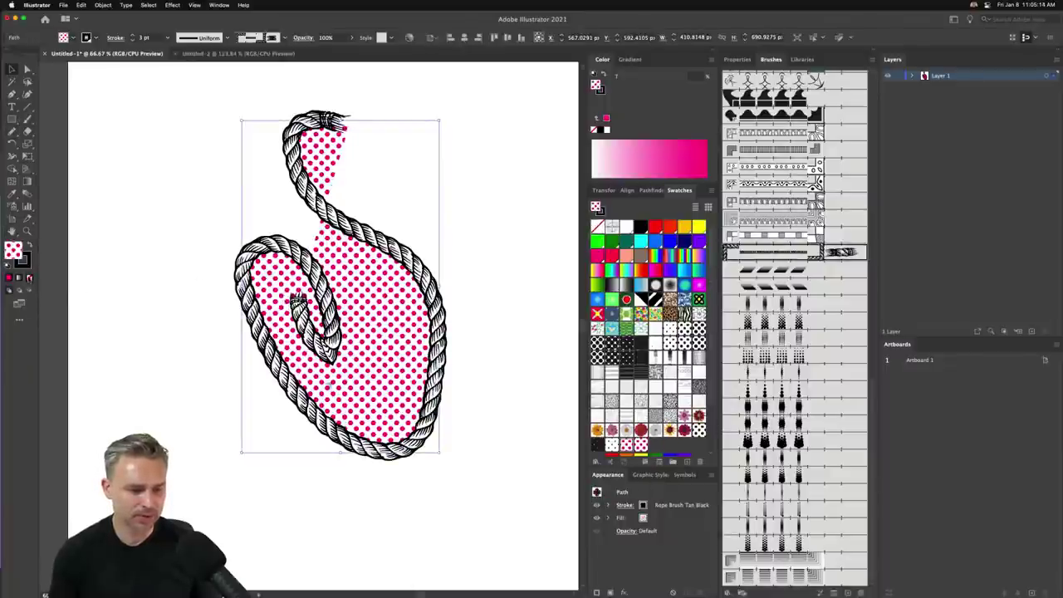
key("slash")
Draw an artboard-sized rope-bordered rectangle and fill it with the pink polka-dot pattern
key("super+h")
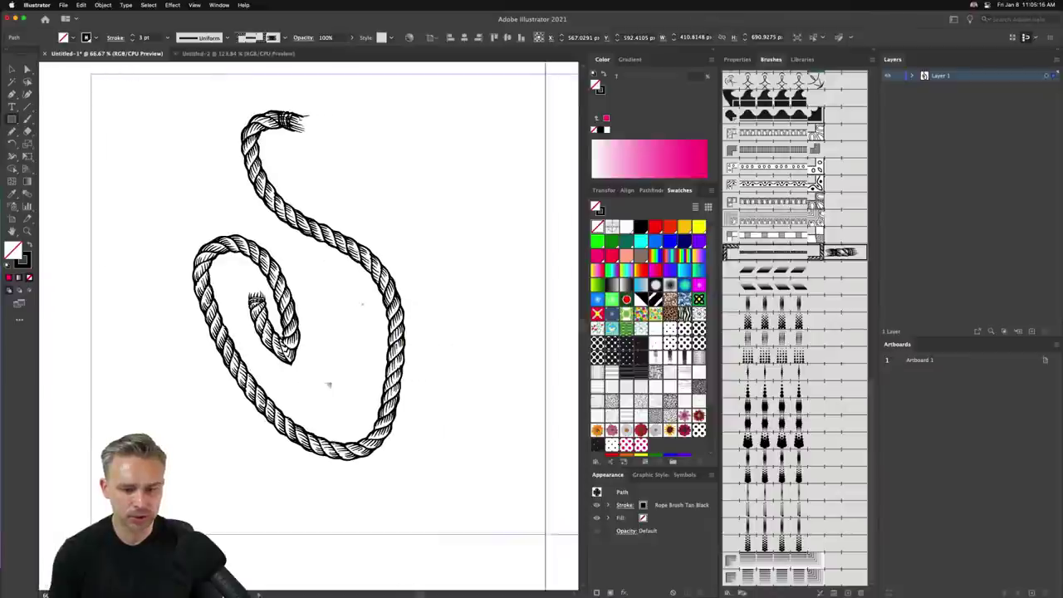
left_click_drag(71, 68, 502, 512)
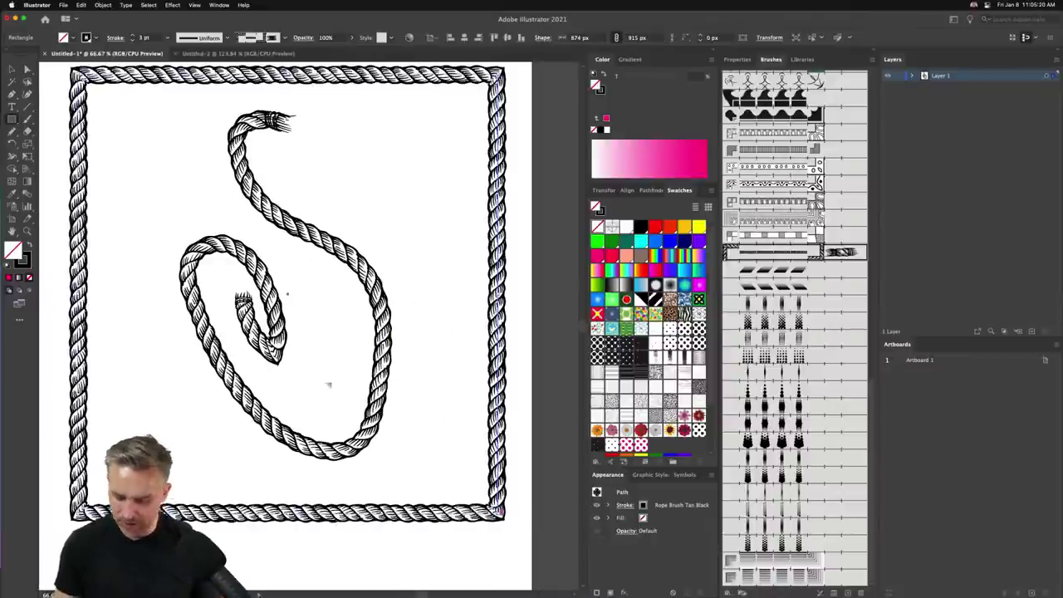
left_click(12, 71)
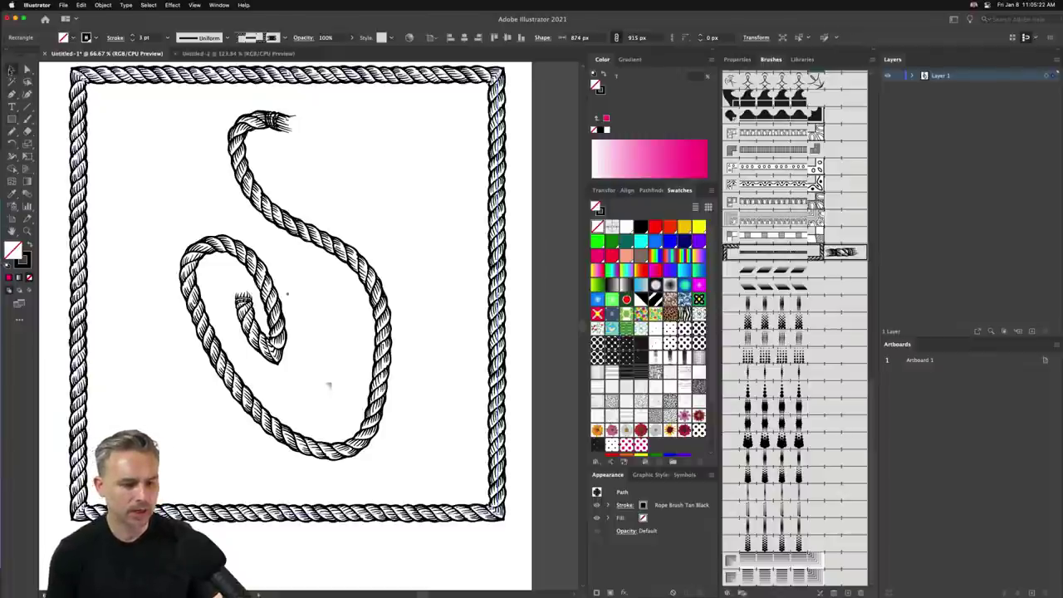
left_click(640, 446)
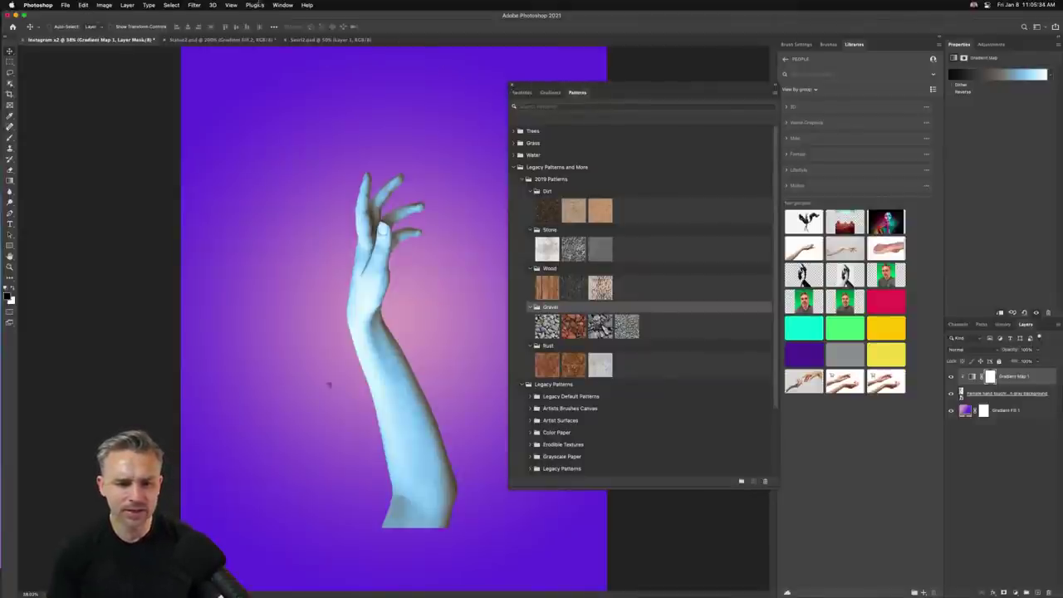
Show the Shapes panel, float it over the canvas and enlarge it
left_click(283, 5)
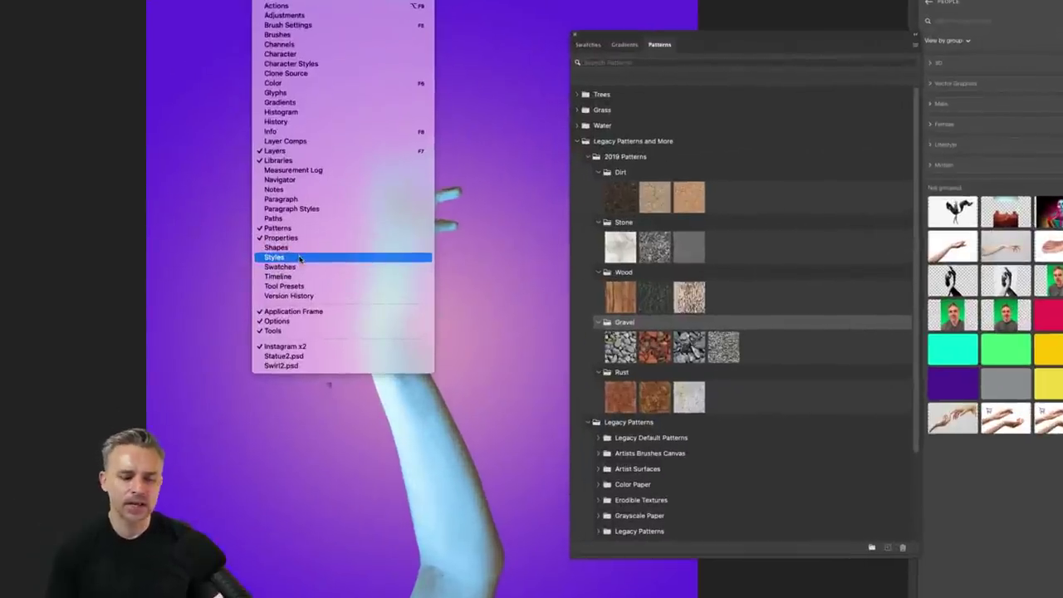
left_click(300, 257)
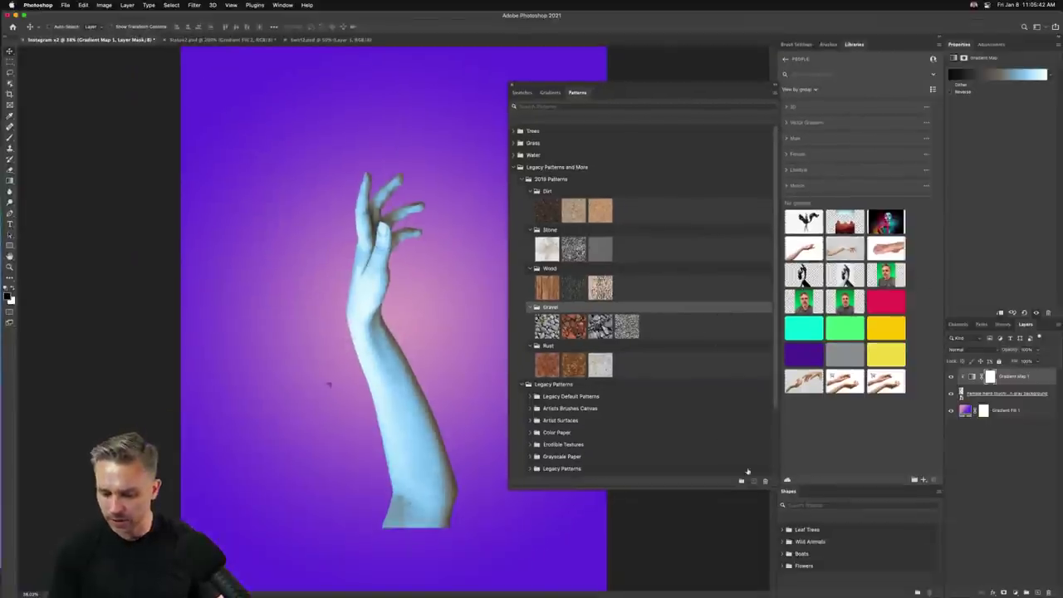
left_click_drag(787, 491, 332, 55)
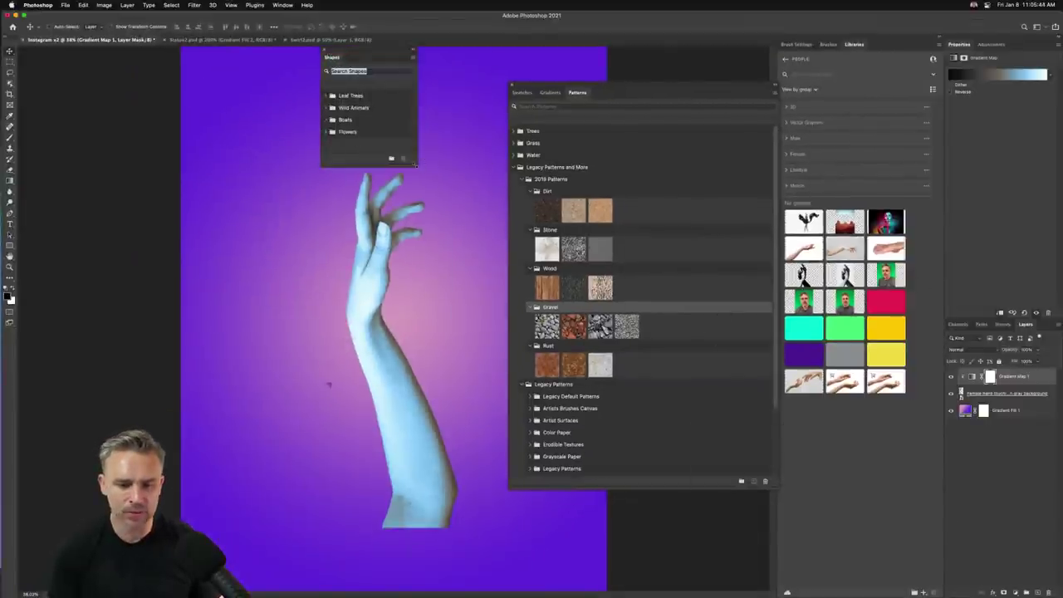
left_click_drag(414, 165, 669, 456)
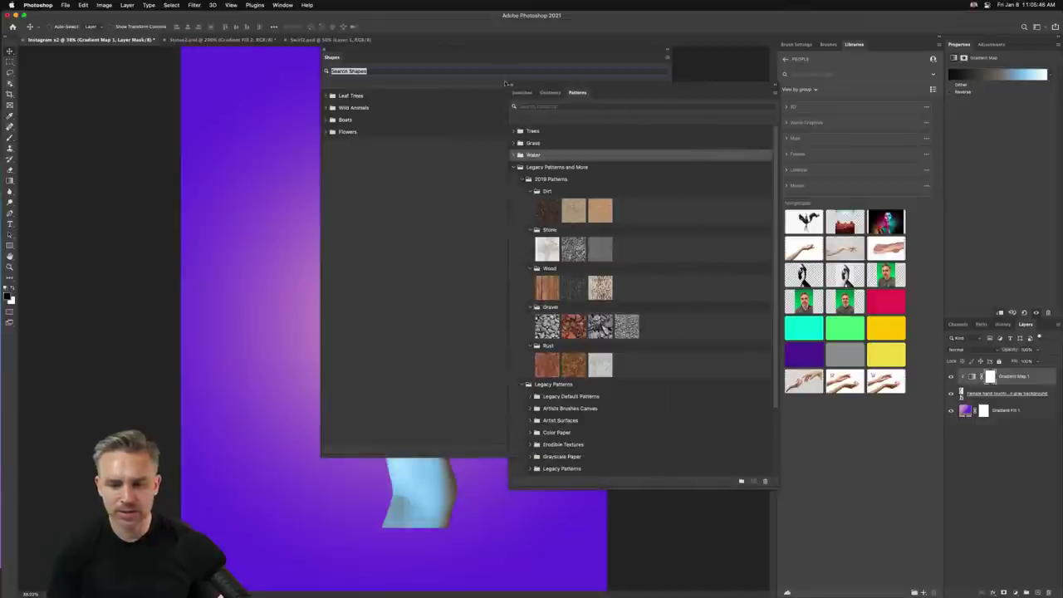
left_click(511, 85)
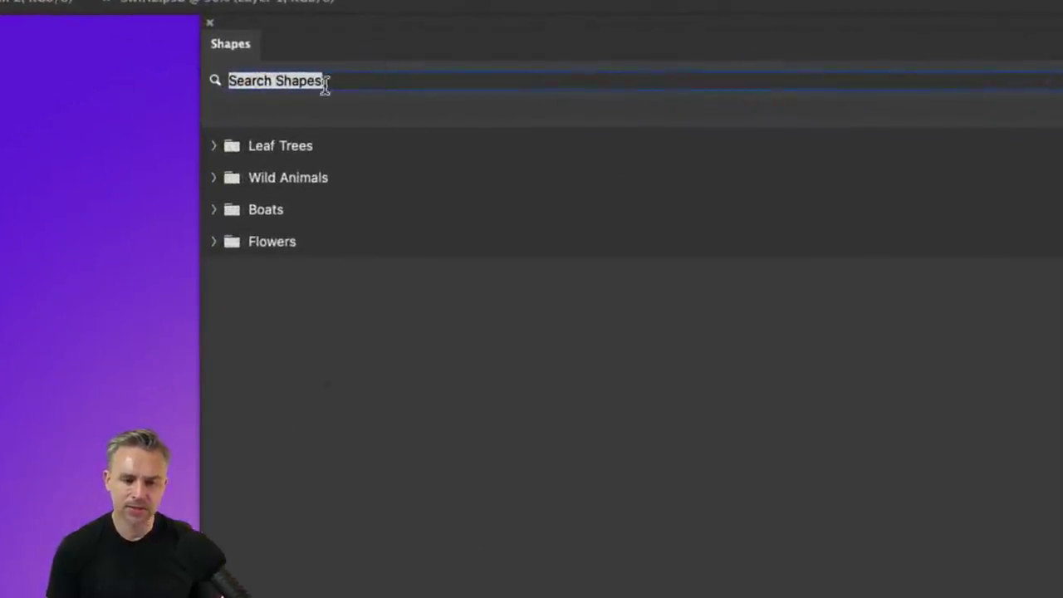
Try shape searches for 'wof', 'sc', 'trian' and 'sig', clearing the field after each
left_click(354, 84)
type("wof")
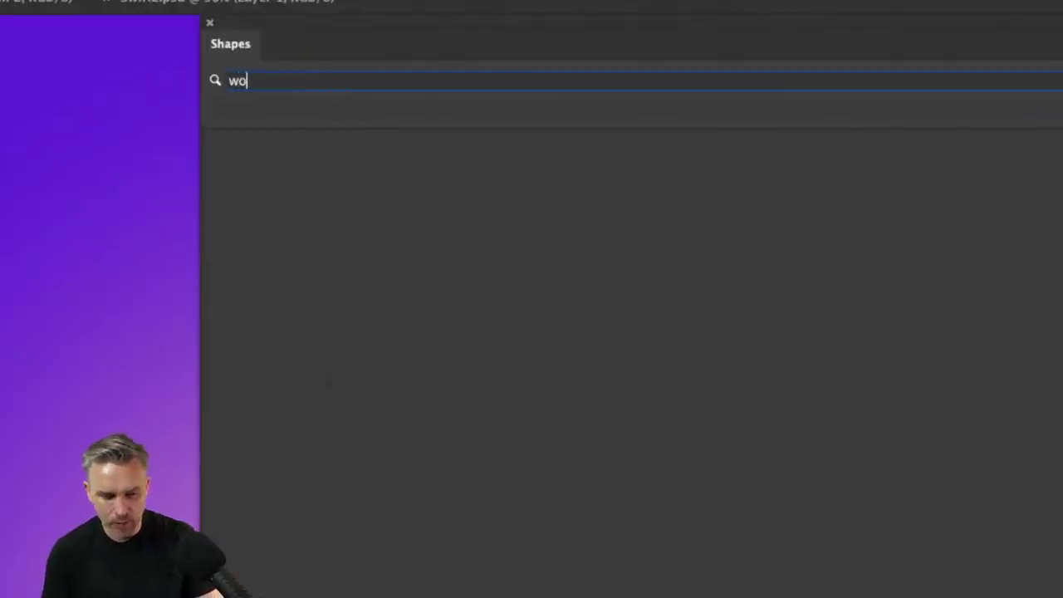
key("BackSpace")
key("BackSpace")
key("BackSpace")
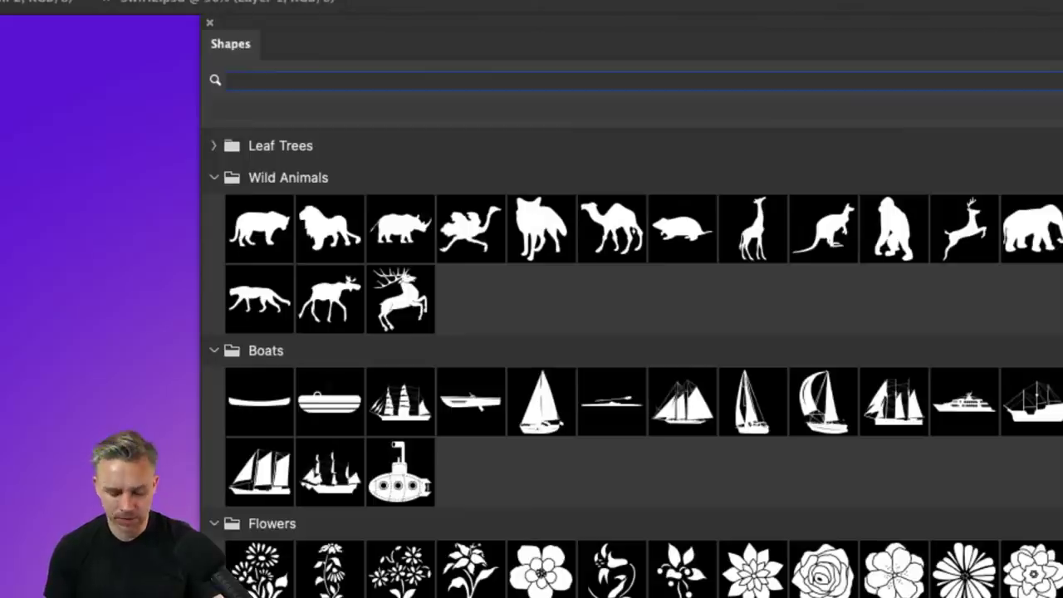
type("sc")
key("BackSpace")
key("BackSpace")
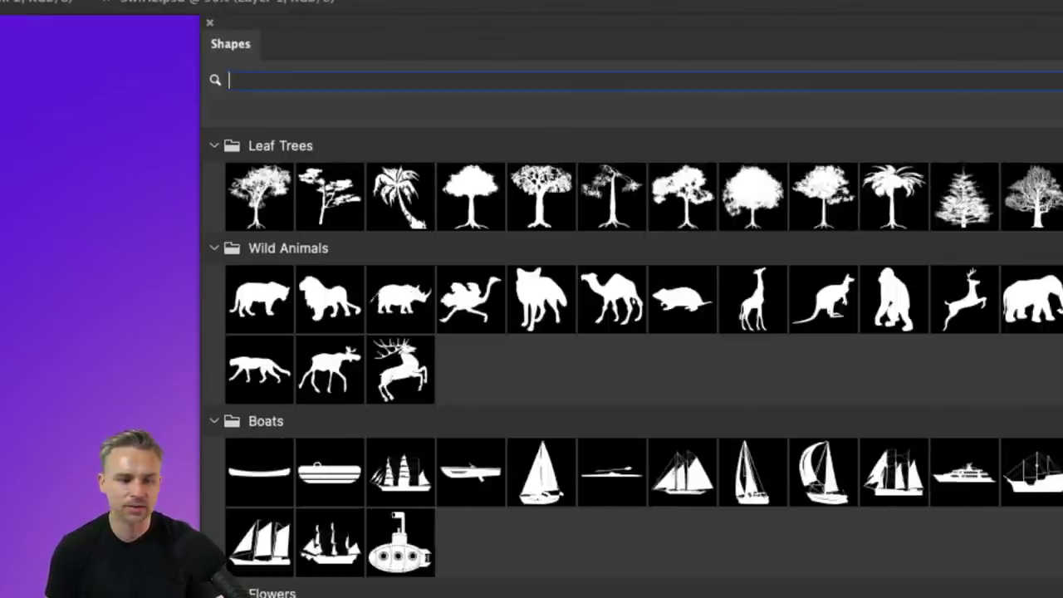
type("trian")
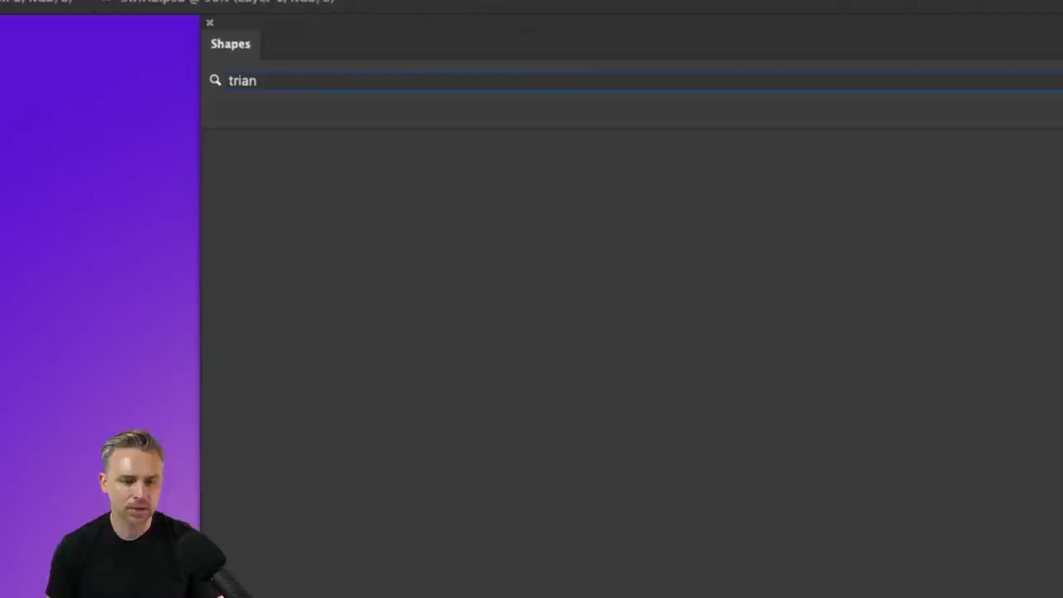
key("BackSpace")
key("BackSpace")
key("BackSpace")
key("BackSpace")
key("BackSpace")
type("sig")
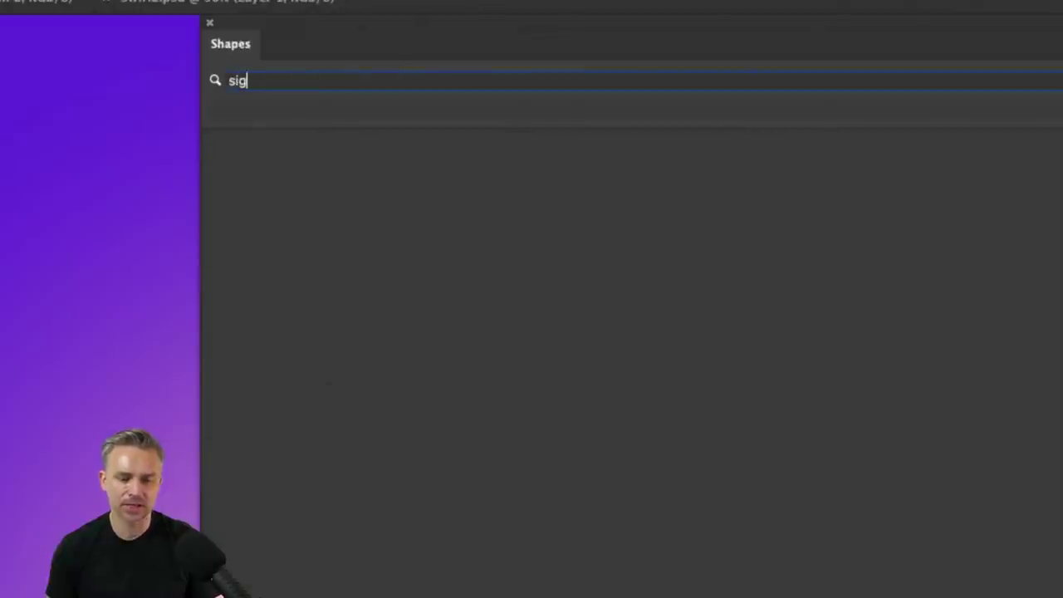
key("BackSpace")
key("BackSpace")
key("BackSpace")
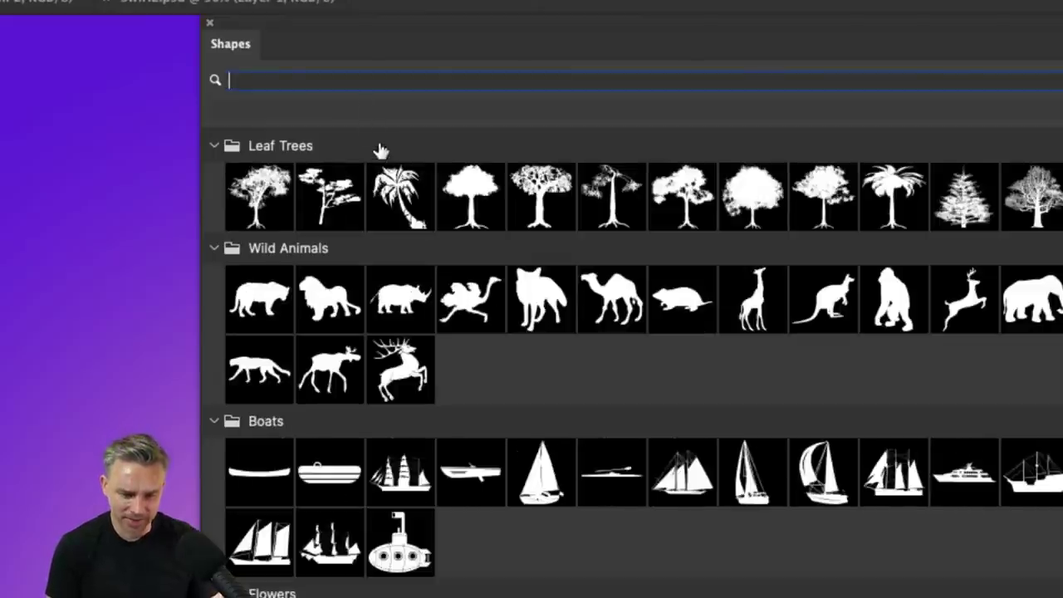
Collapse the Leaf Trees, Wild Animals, Boats and Flowers shape groups
left_click(329, 192)
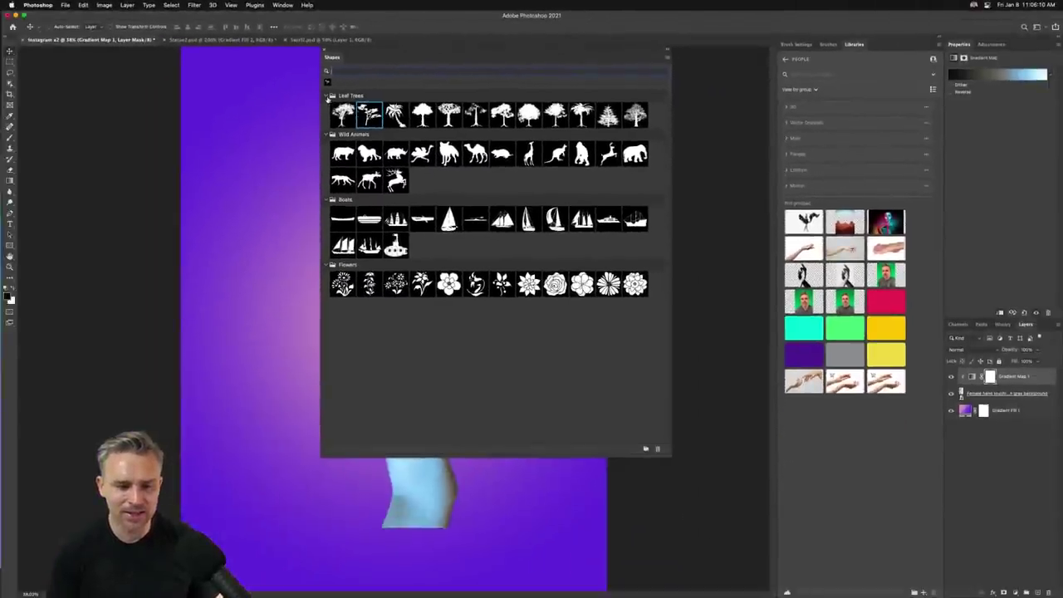
left_click(327, 97)
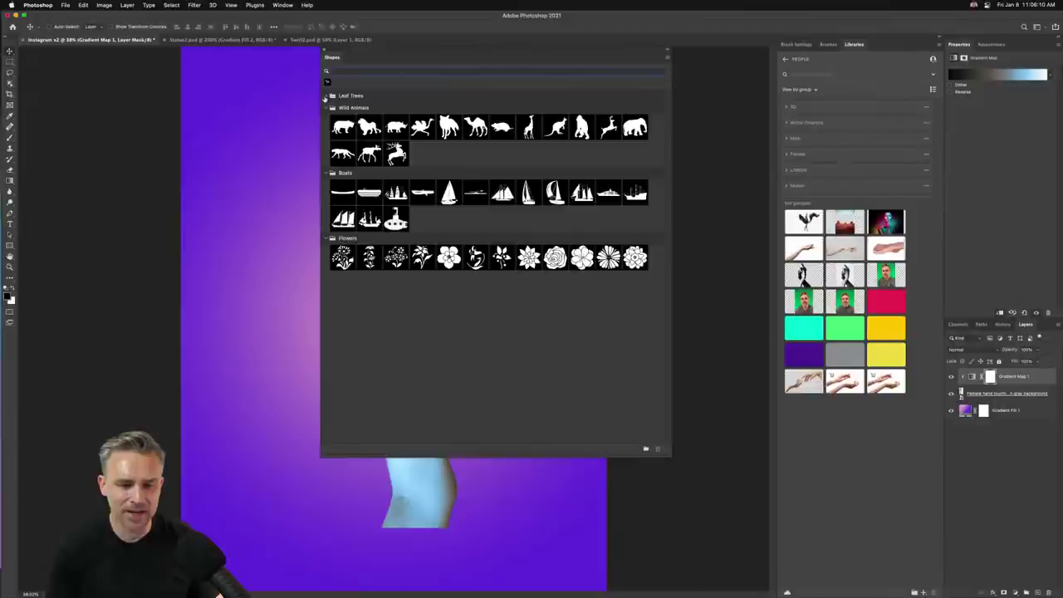
left_click(326, 108)
left_click(326, 120)
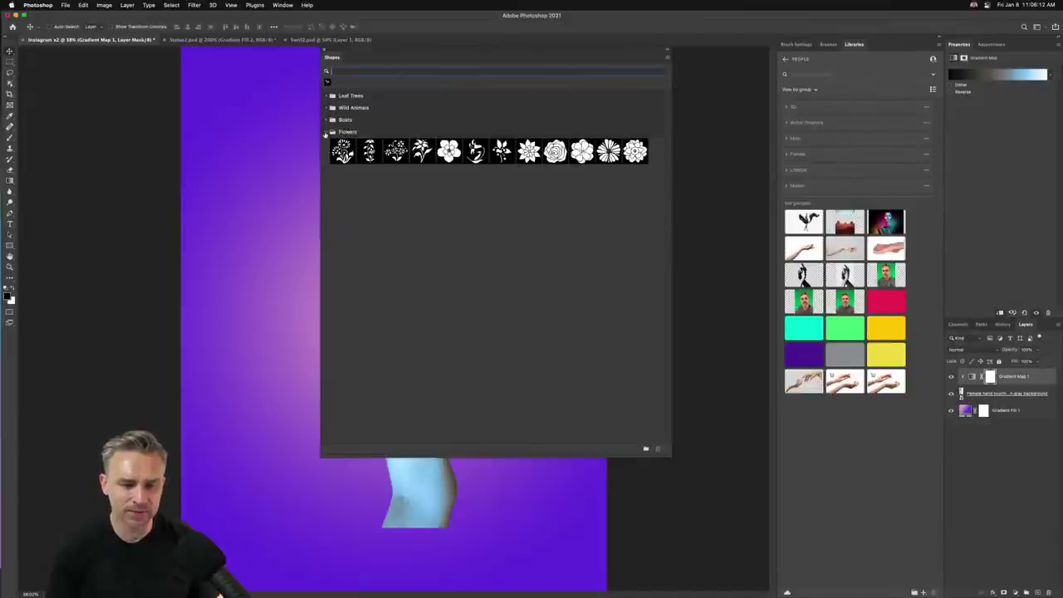
left_click(326, 132)
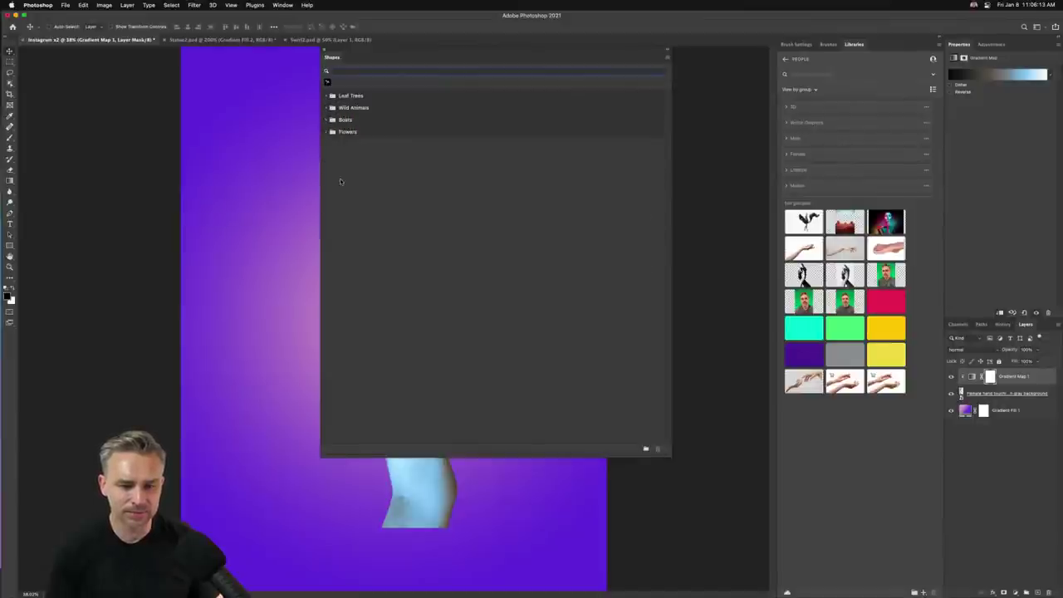
Load Legacy Shapes and More and expand it down to the Legacy Default Shapes thumbnails
left_click(668, 56)
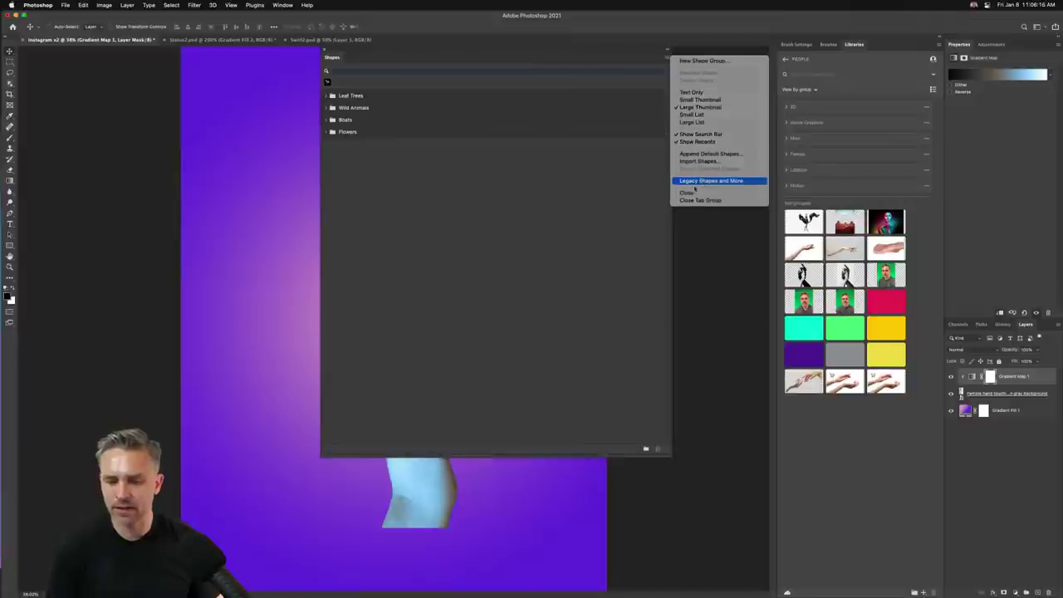
left_click(704, 181)
left_click(327, 144)
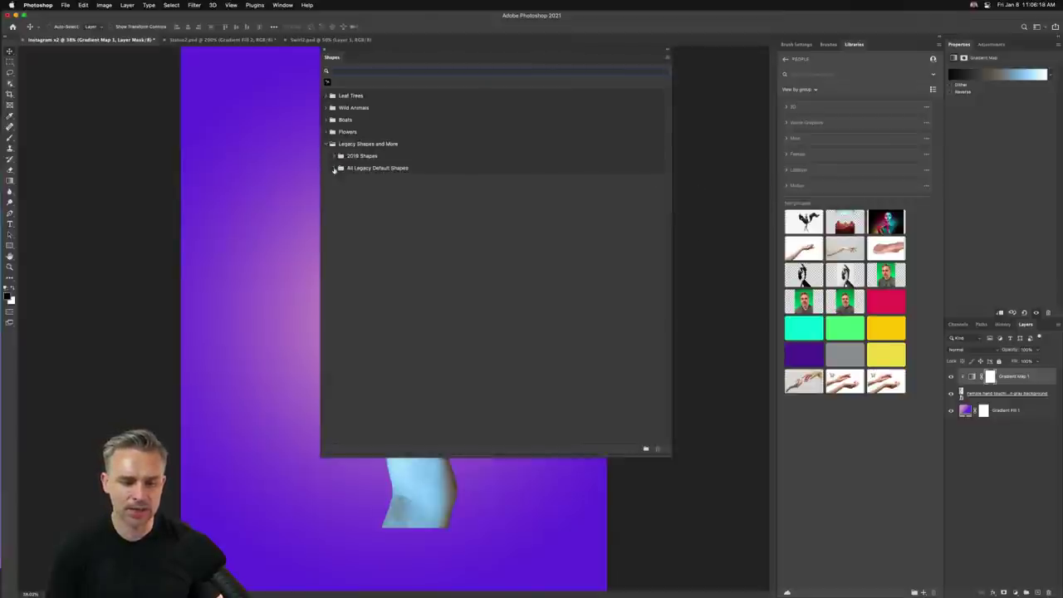
left_click(334, 168)
left_click(343, 181)
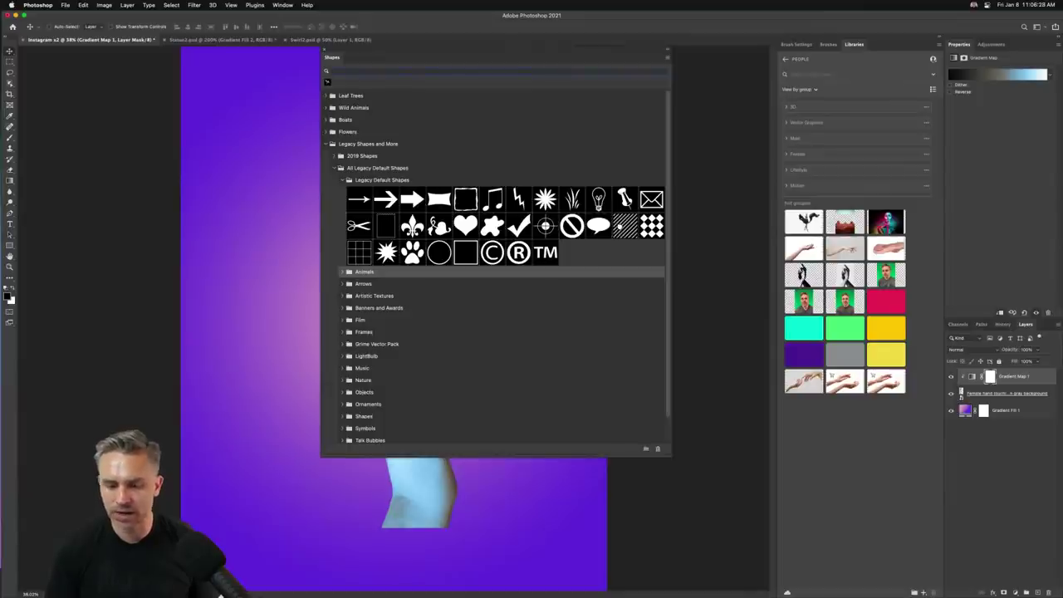
Place the red diagonal stripe shape and scale it to cover the canvas
left_click_drag(620, 226, 245, 205)
left_click_drag(289, 242, 724, 572)
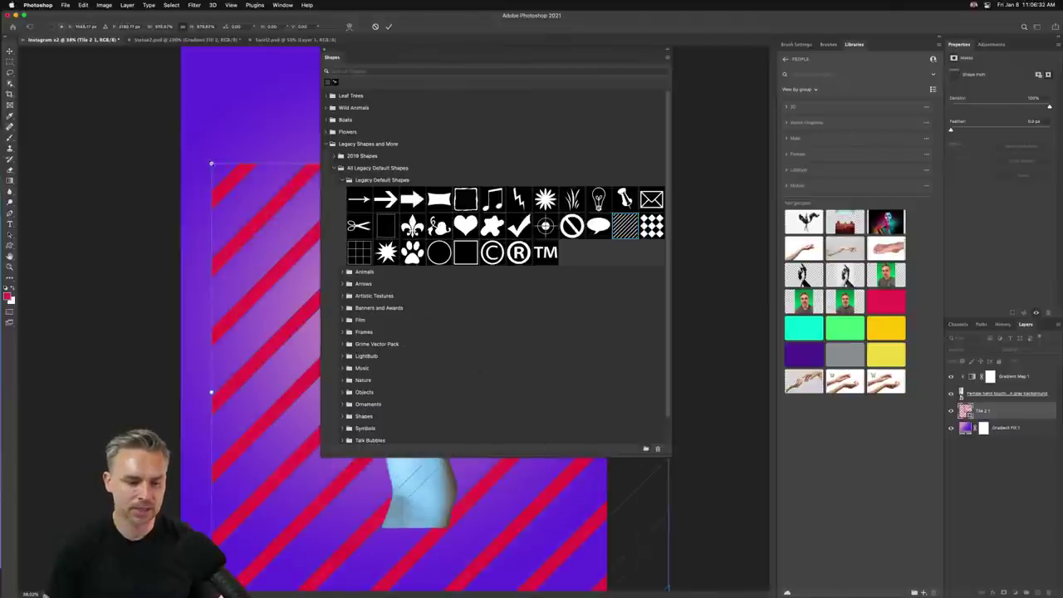
left_click_drag(266, 332, 144, 271)
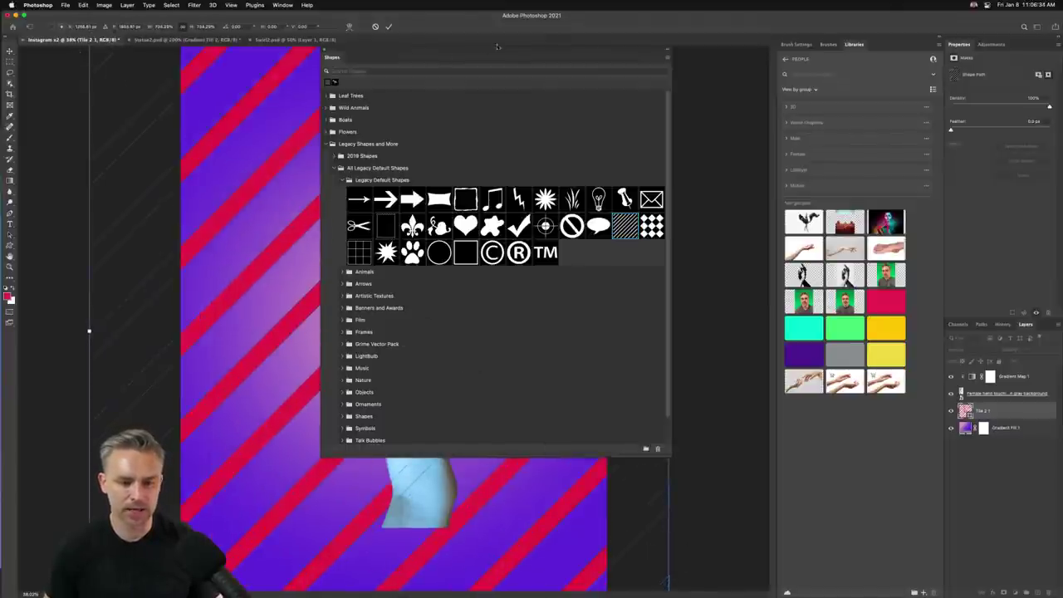
left_click_drag(498, 46, 690, 63)
key("Return")
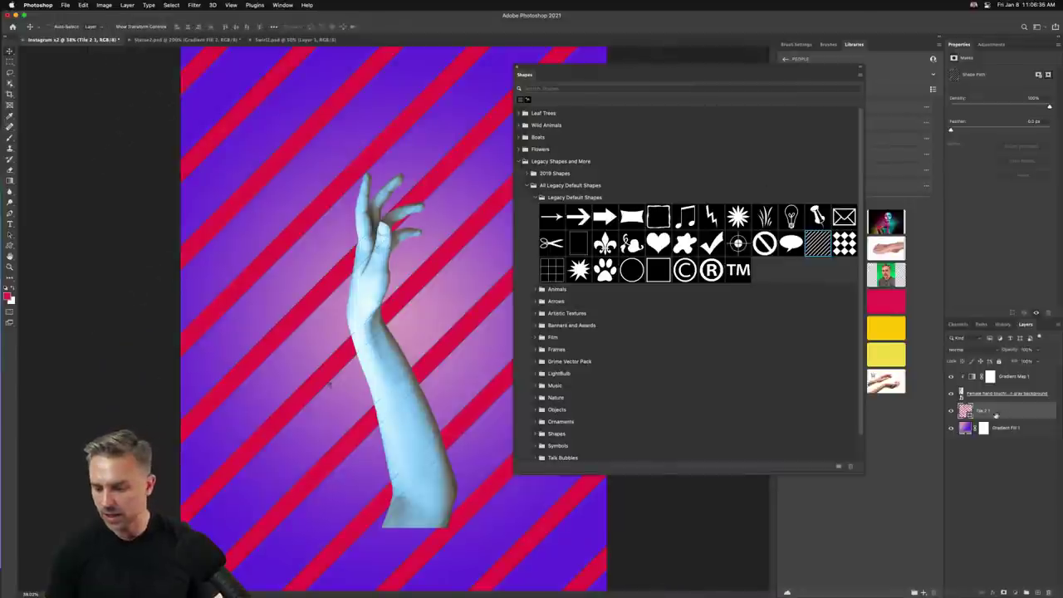
left_click_drag(757, 77, 577, 102)
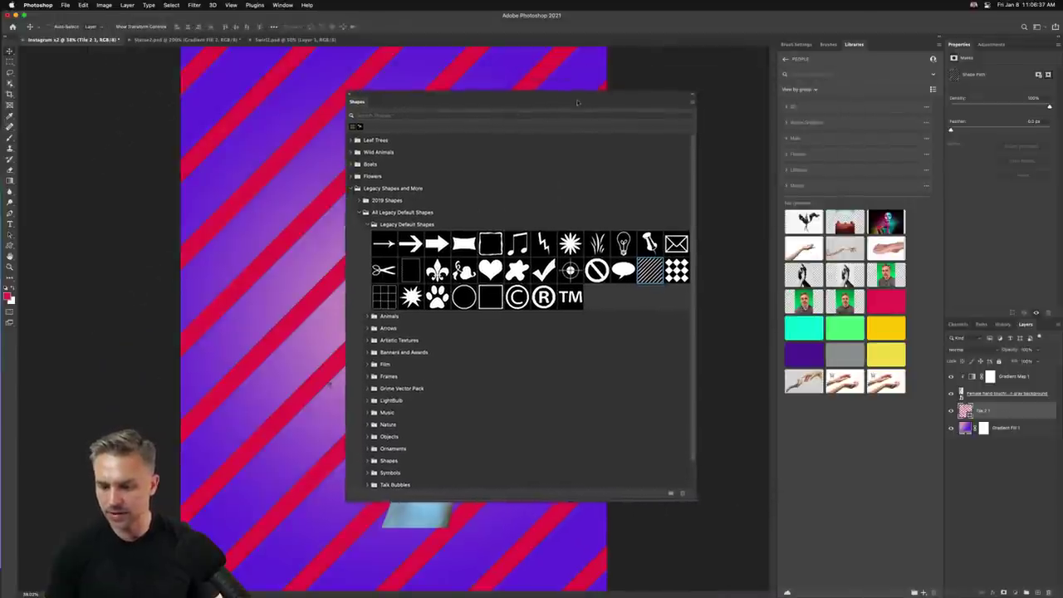
Duplicate Gradient Fill 1 and move the copy above the Tile 2 1 stripe layer
left_click(1001, 429)
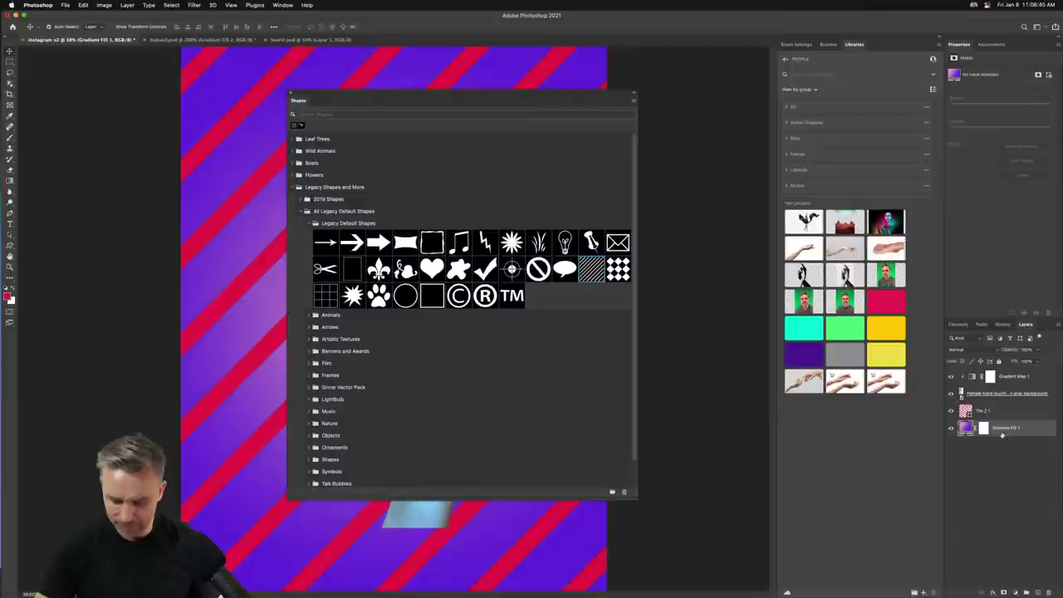
key("super+j")
left_click_drag(995, 425, 995, 408)
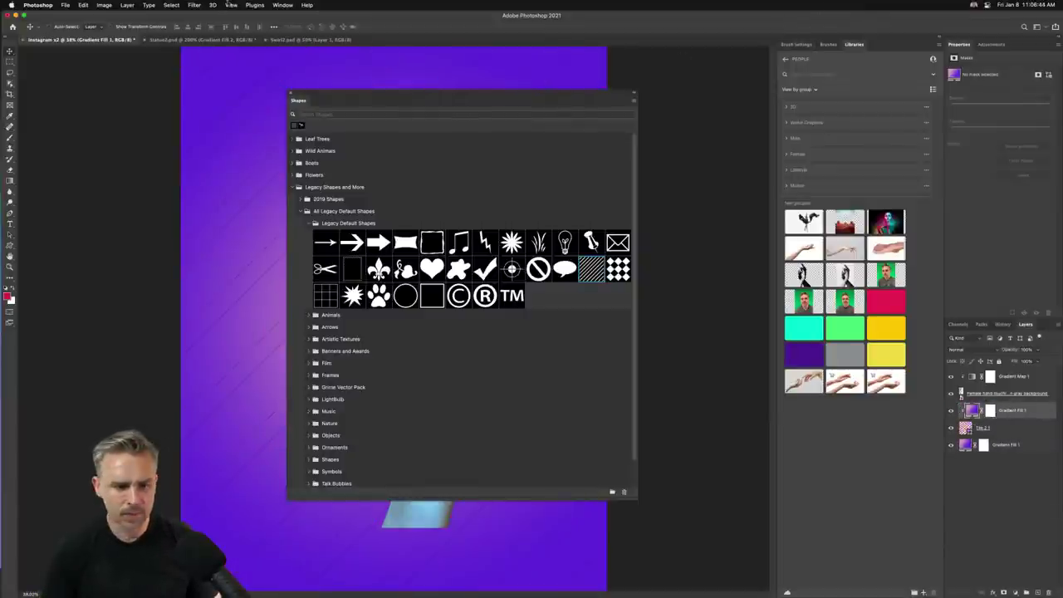
left_click(277, 5)
left_click(323, 139)
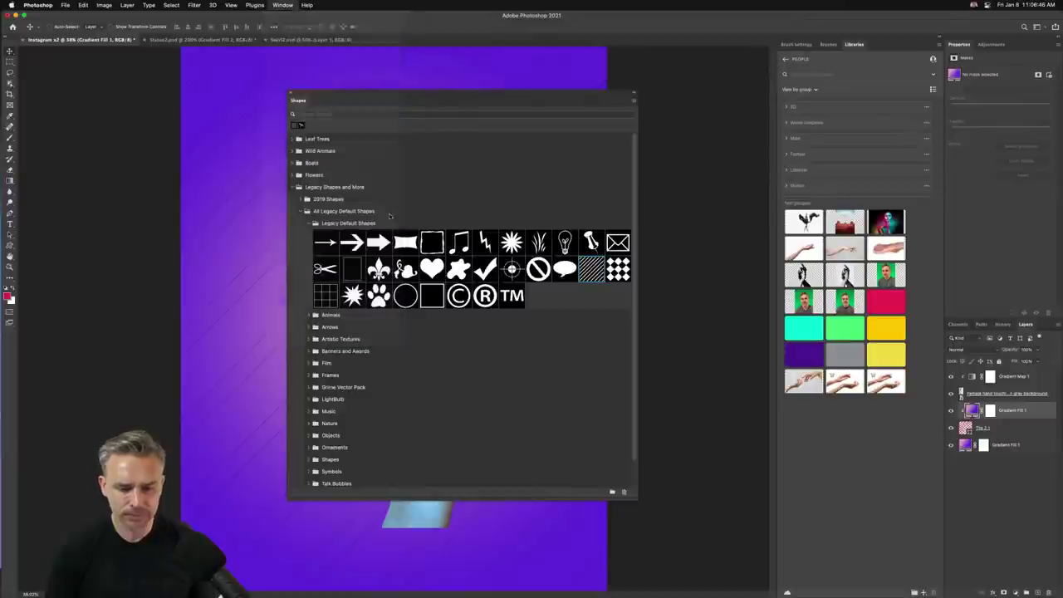
Drag a gradient swatch onto the canvas to give the gradient fill copy a new gradient
left_click_drag(569, 183, 445, 328)
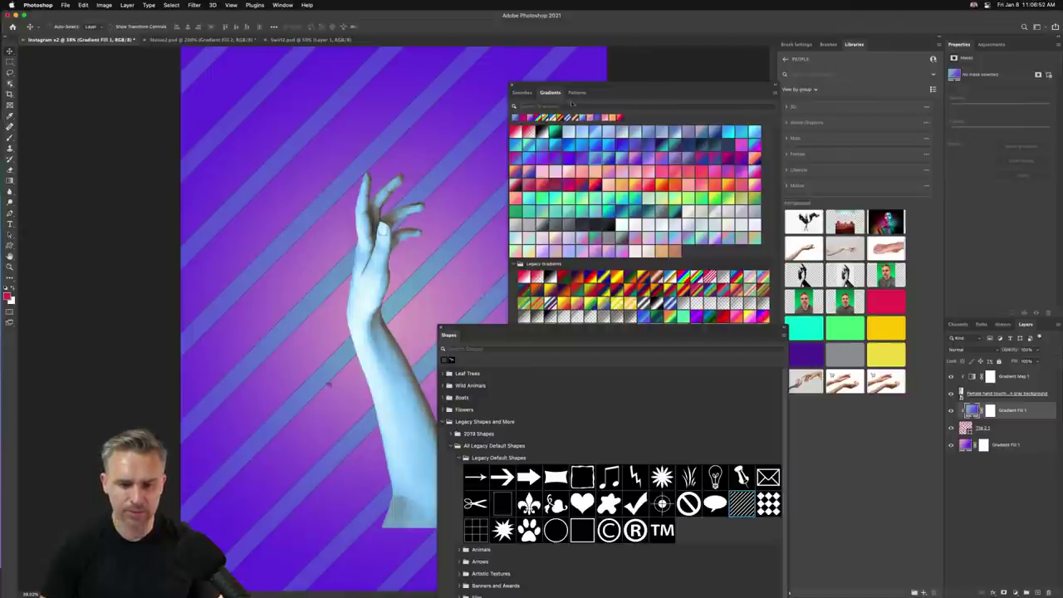
left_click(633, 93)
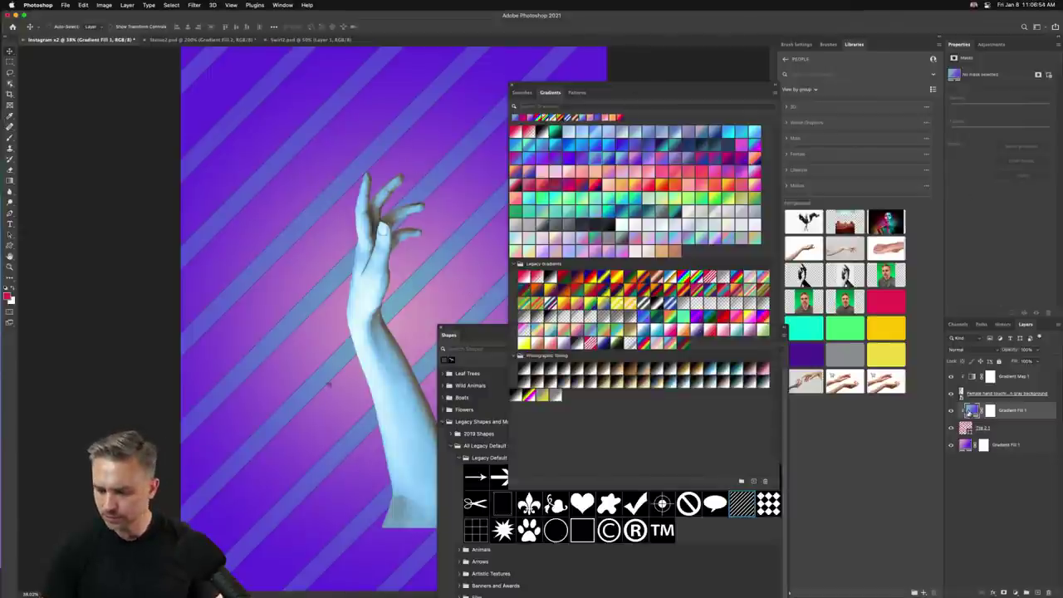
left_click(968, 430)
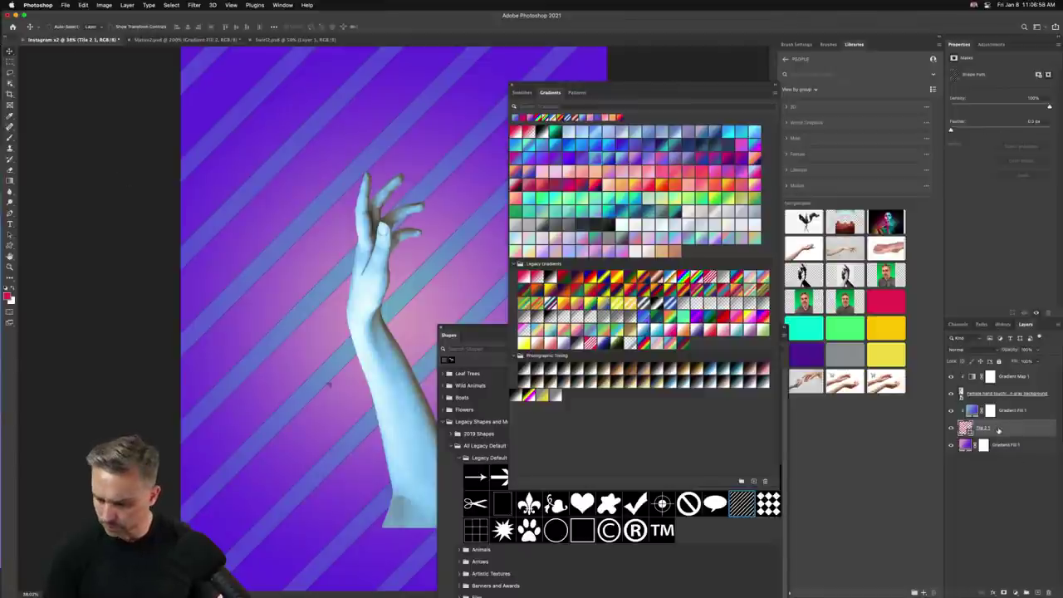
left_click(1020, 410)
left_click(1005, 429)
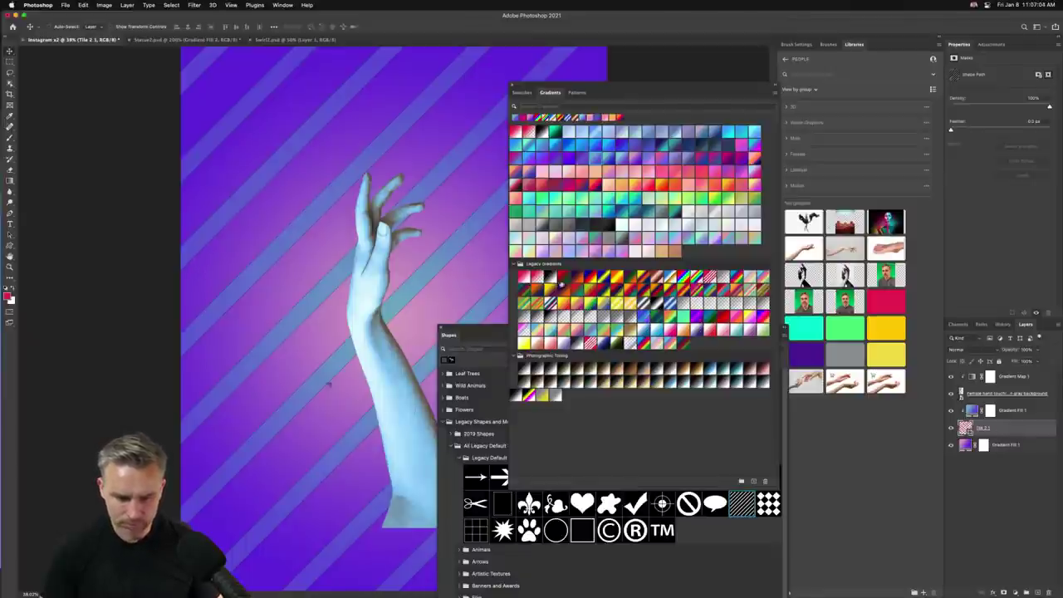
Set the Tile 2 1 stripe layer's blend mode to Darker Color
left_click(989, 376)
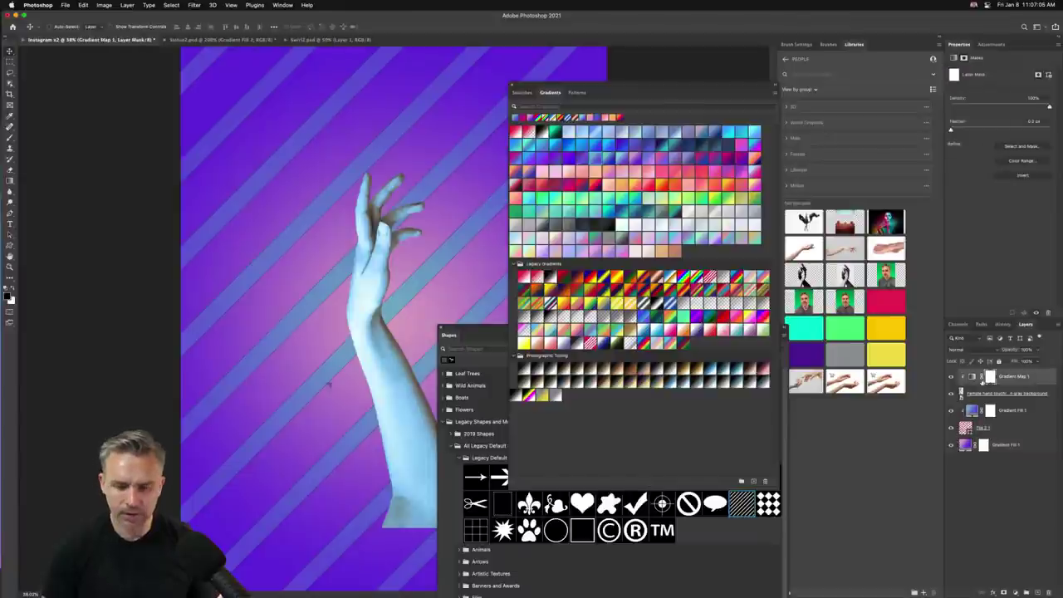
left_click(1015, 413)
left_click(1008, 428)
left_click(958, 350)
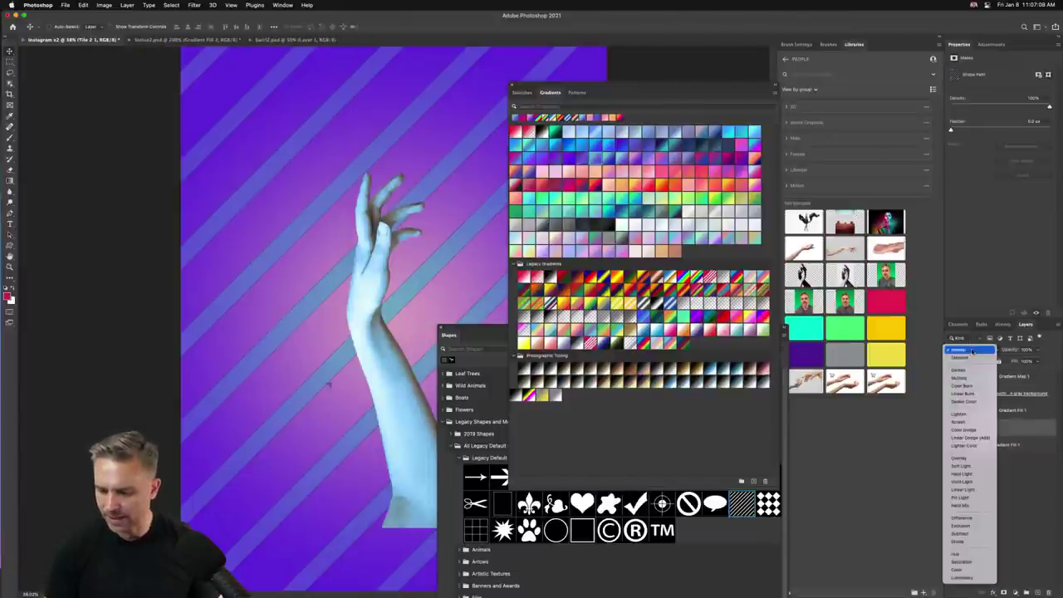
left_click(973, 402)
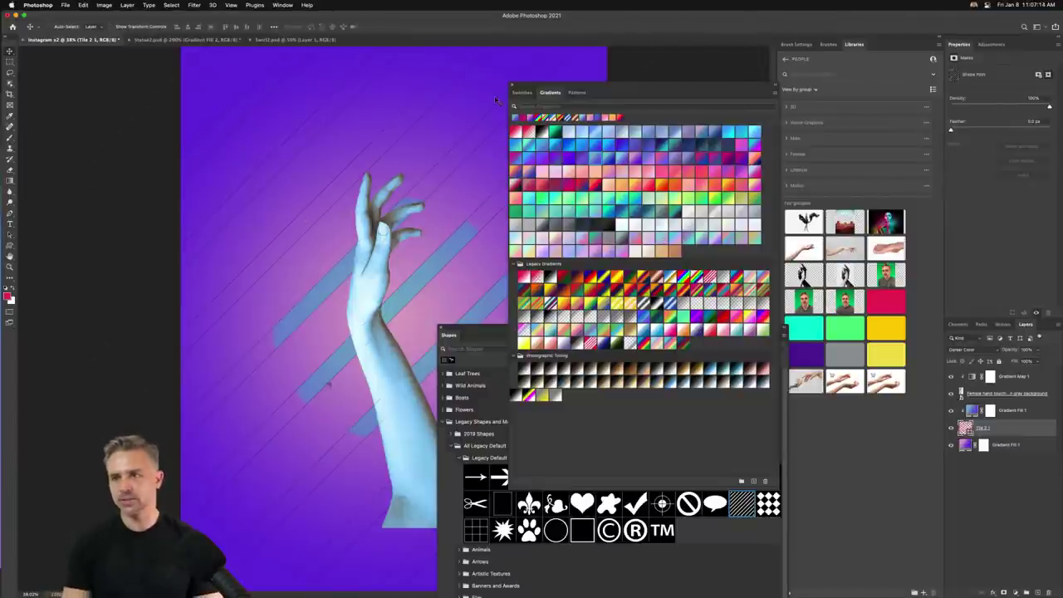
Move the shapes library up and delete all five existing shape groups
left_click_drag(466, 337, 360, 163)
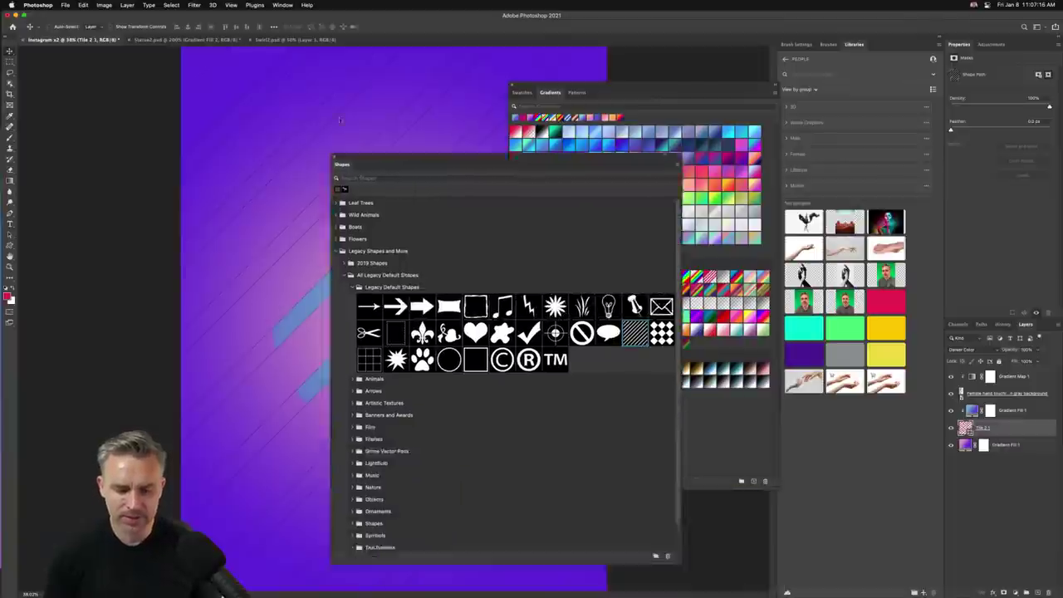
left_click_drag(339, 119, 338, 24)
left_click(315, 109)
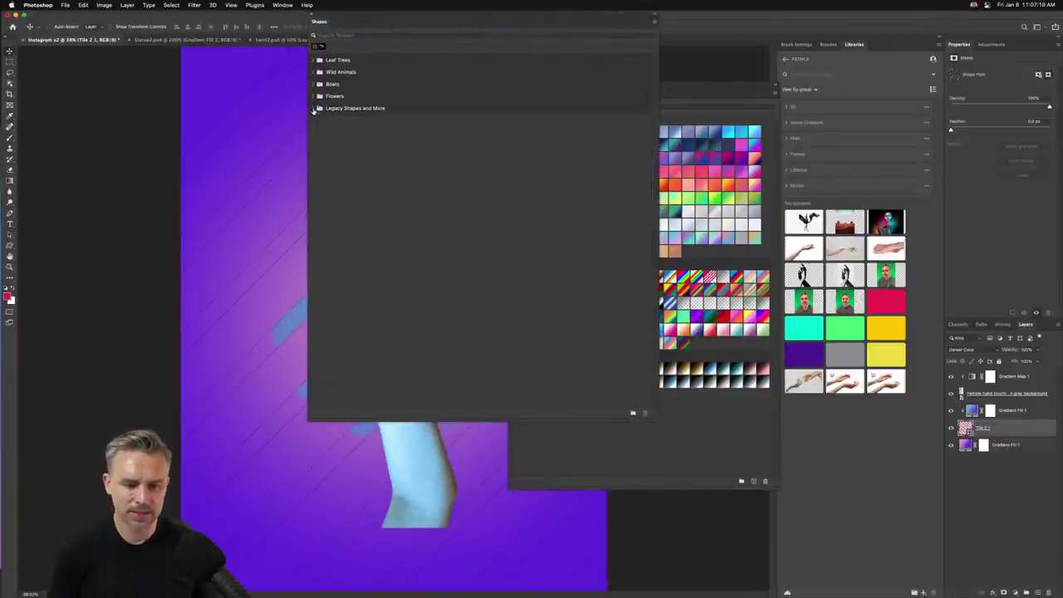
left_click(327, 111)
left_click(331, 62, "shift")
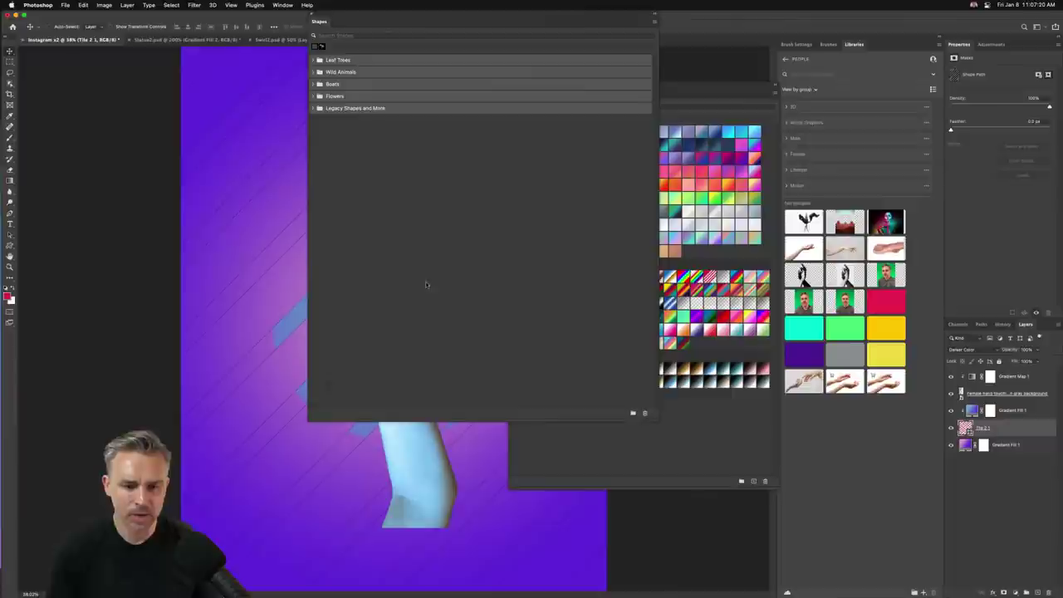
left_click(643, 415)
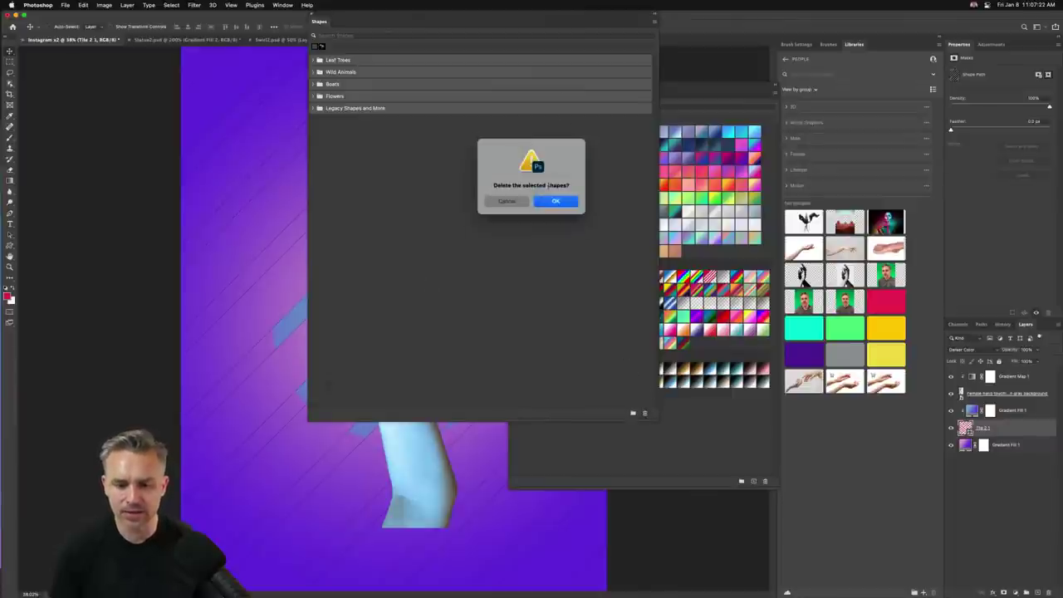
key("Return")
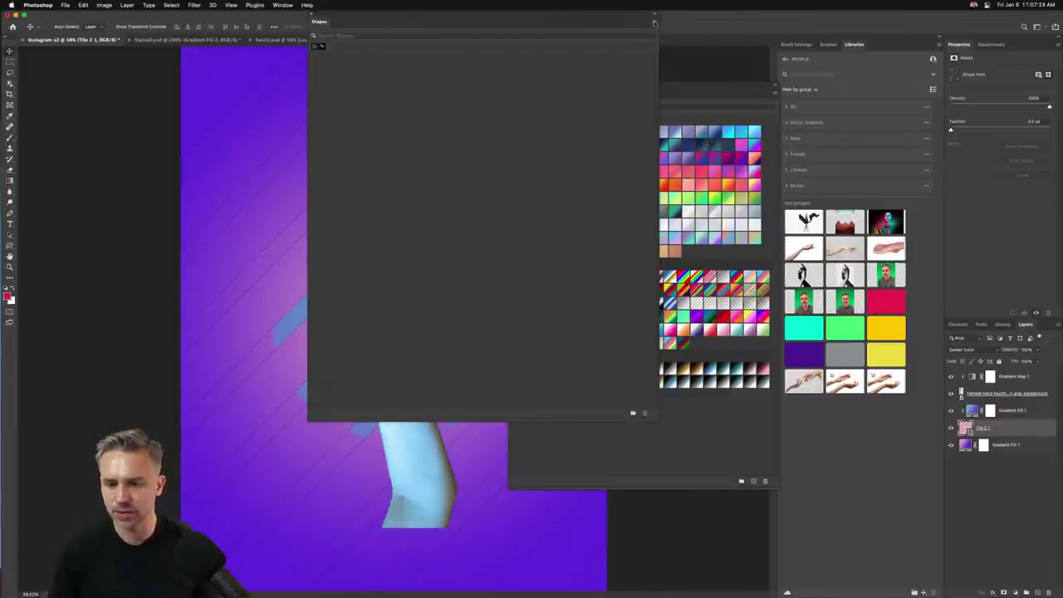
Import Untitled Custom Shapes.csh from the Desktop and expand its group
left_click(654, 23)
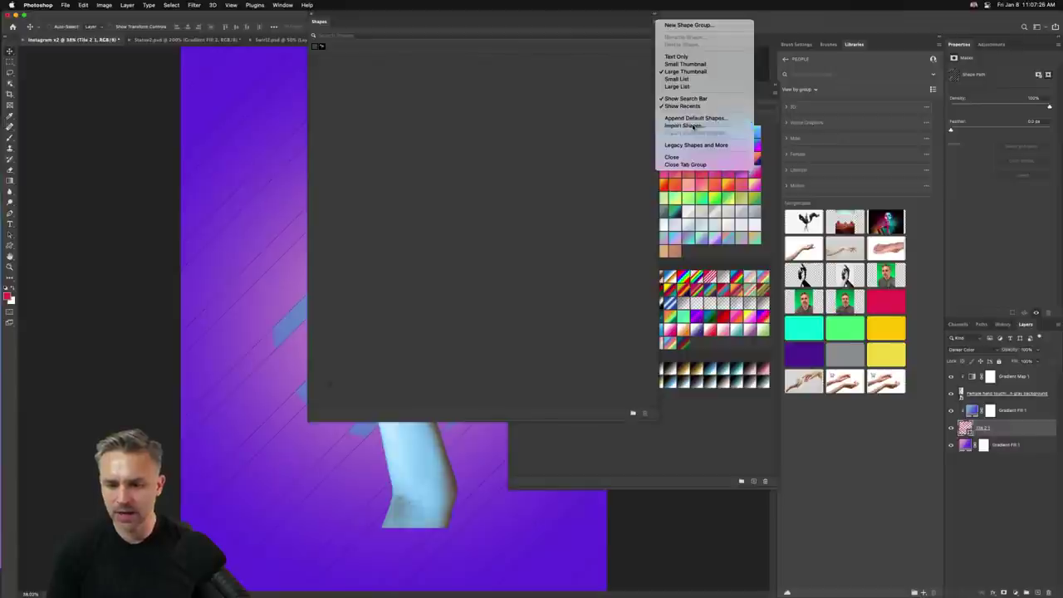
left_click(693, 126)
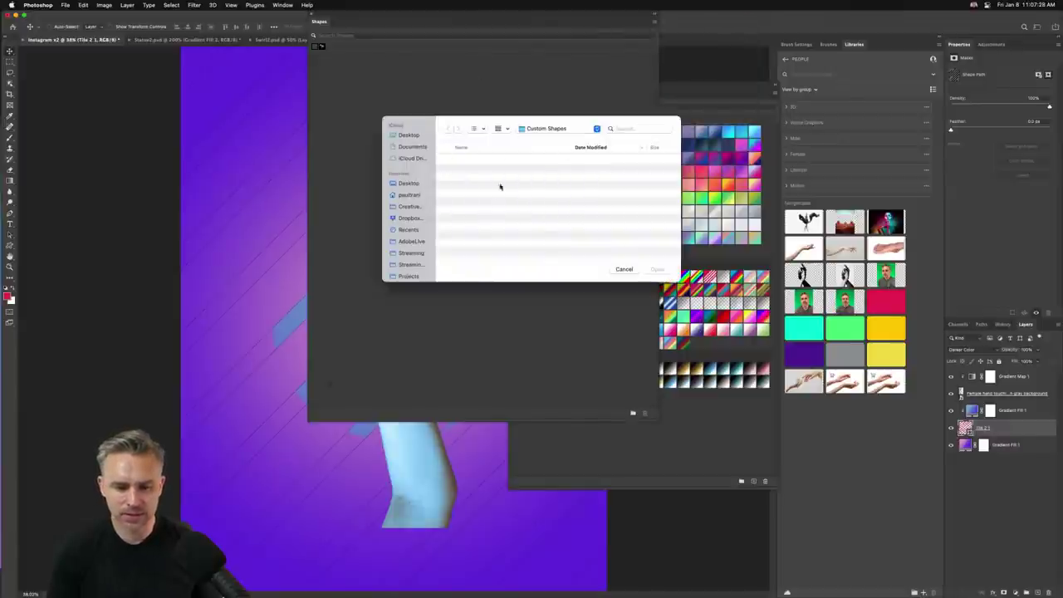
left_click(401, 135)
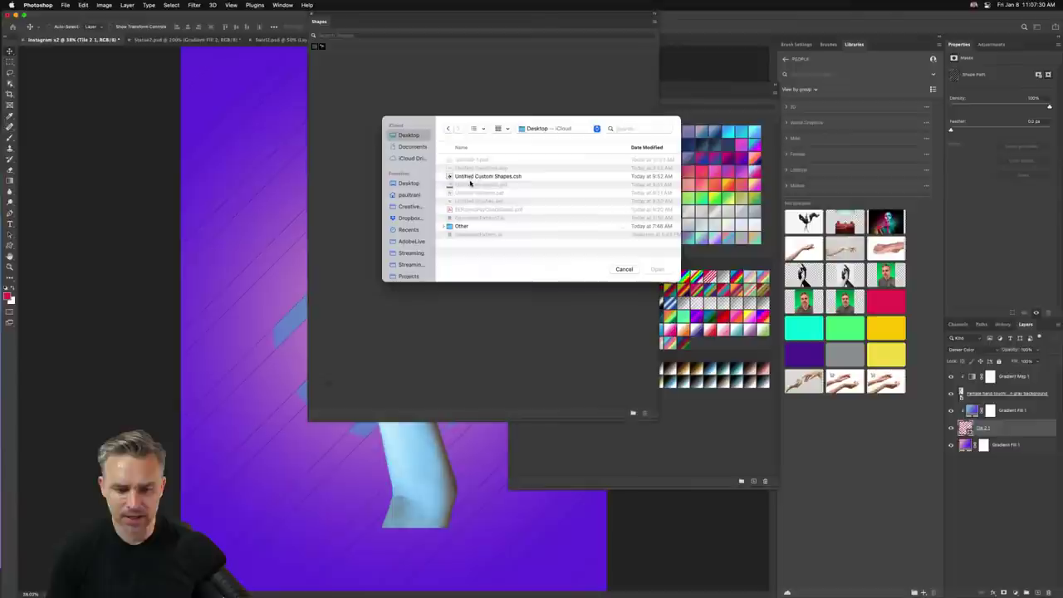
left_click(470, 177)
double_click(470, 180)
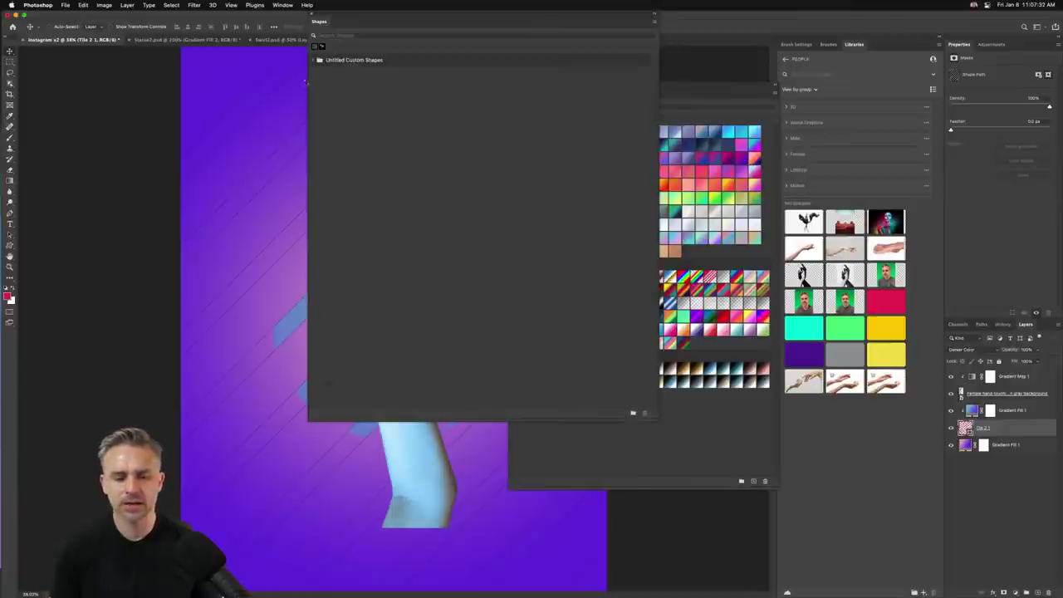
left_click(314, 61)
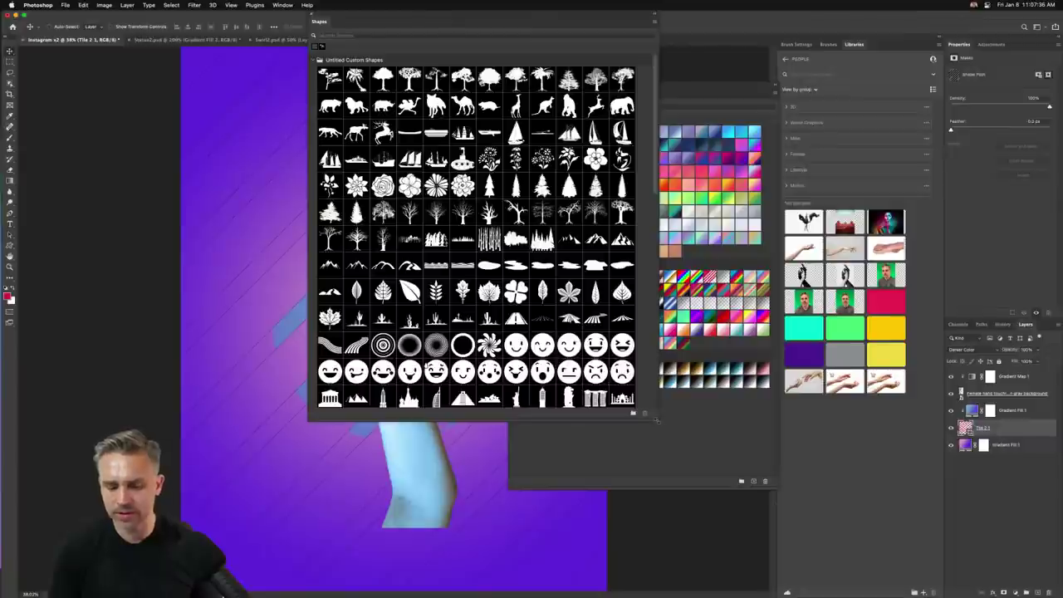
Move all its shapes out, delete the empty group, then shrink and lower the panel
left_click_drag(656, 420, 906, 589)
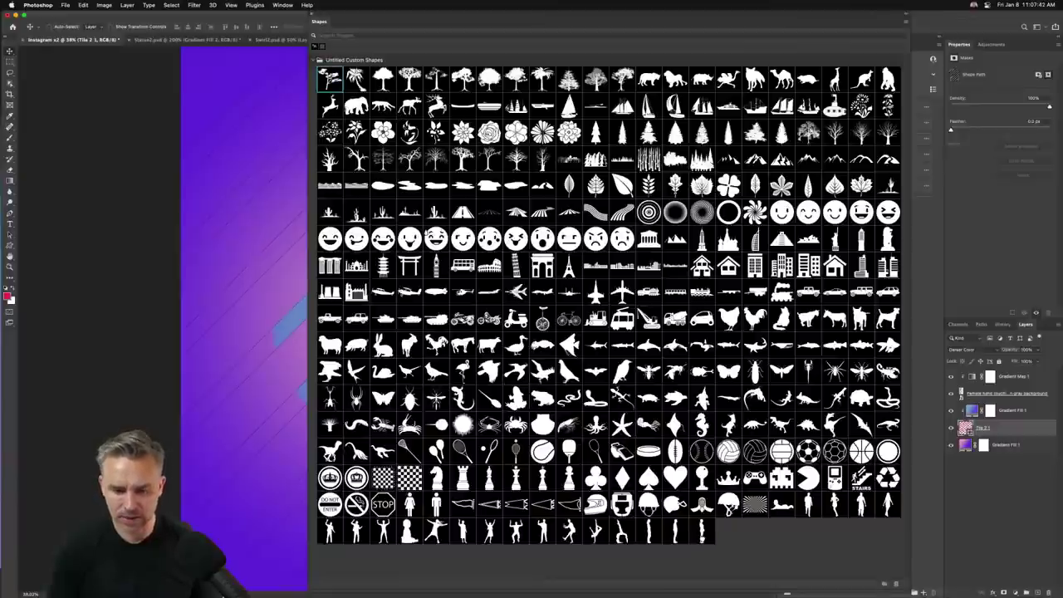
left_click(703, 535, "shift")
left_click_drag(326, 79, 335, 54)
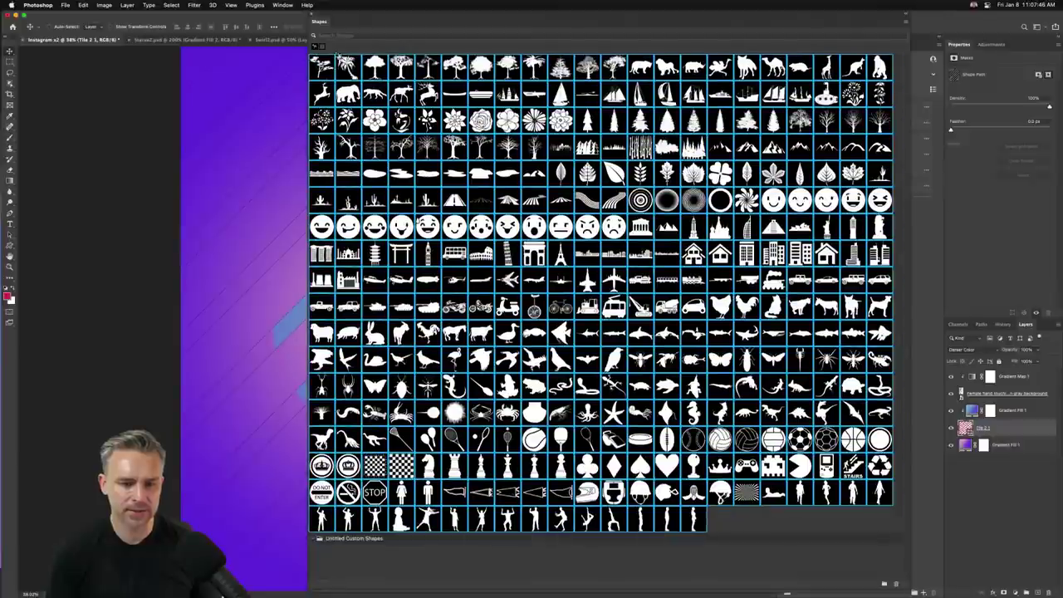
left_click(364, 539)
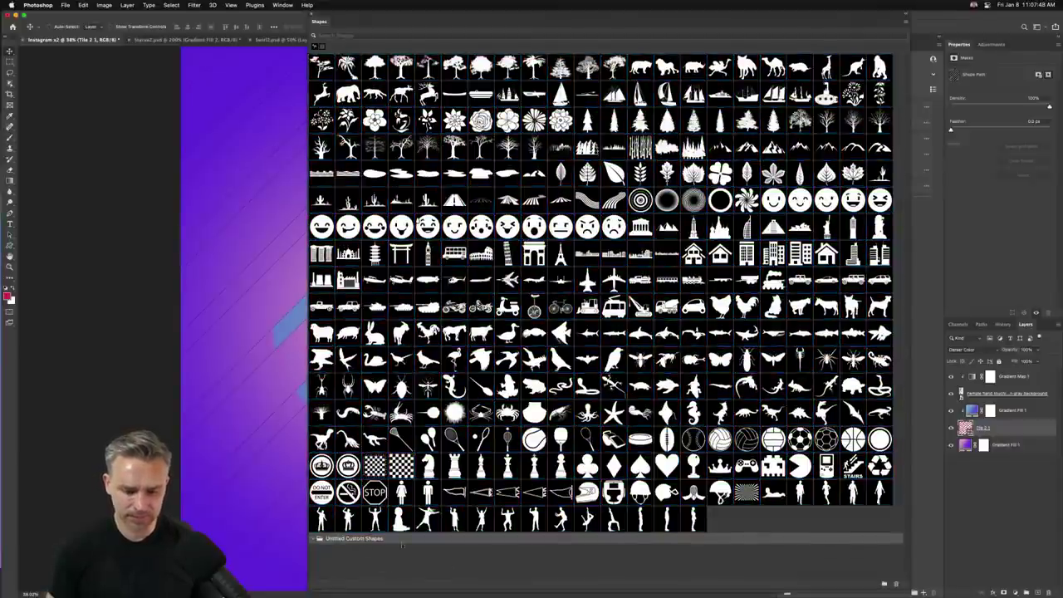
left_click(894, 584)
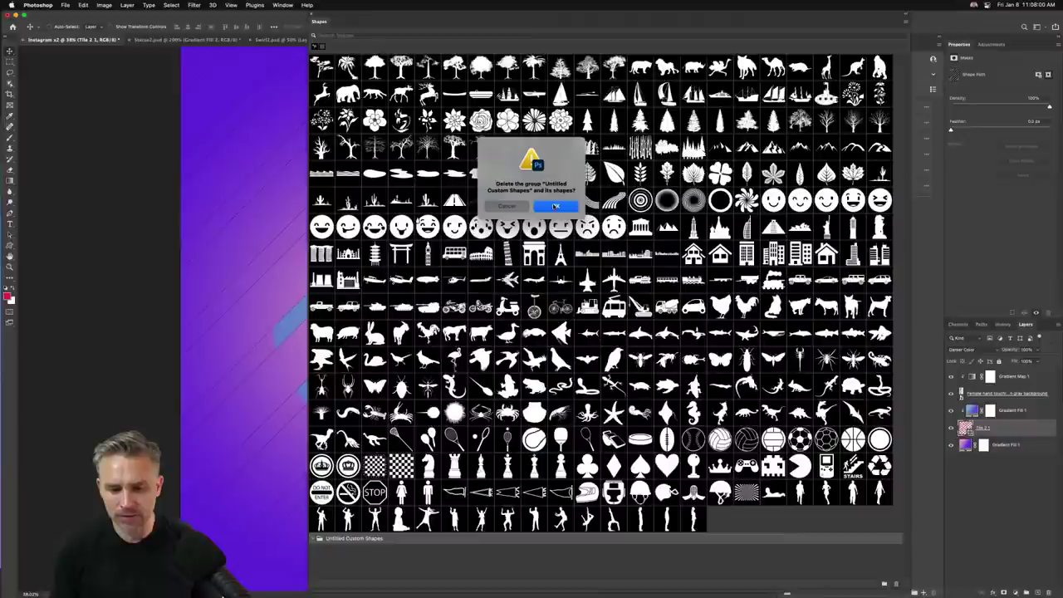
left_click(554, 206)
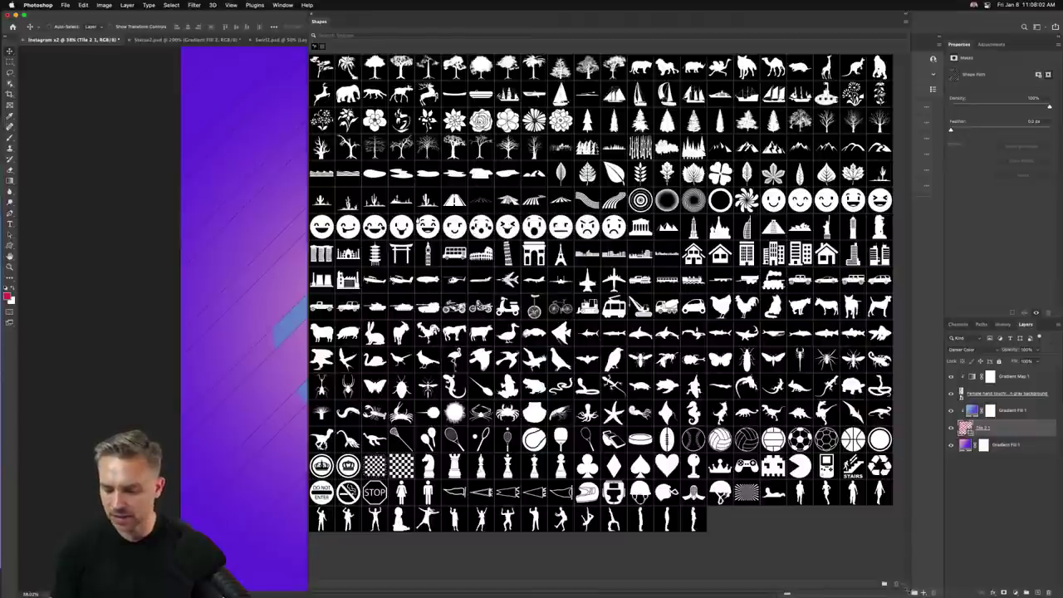
left_click_drag(910, 591, 783, 402)
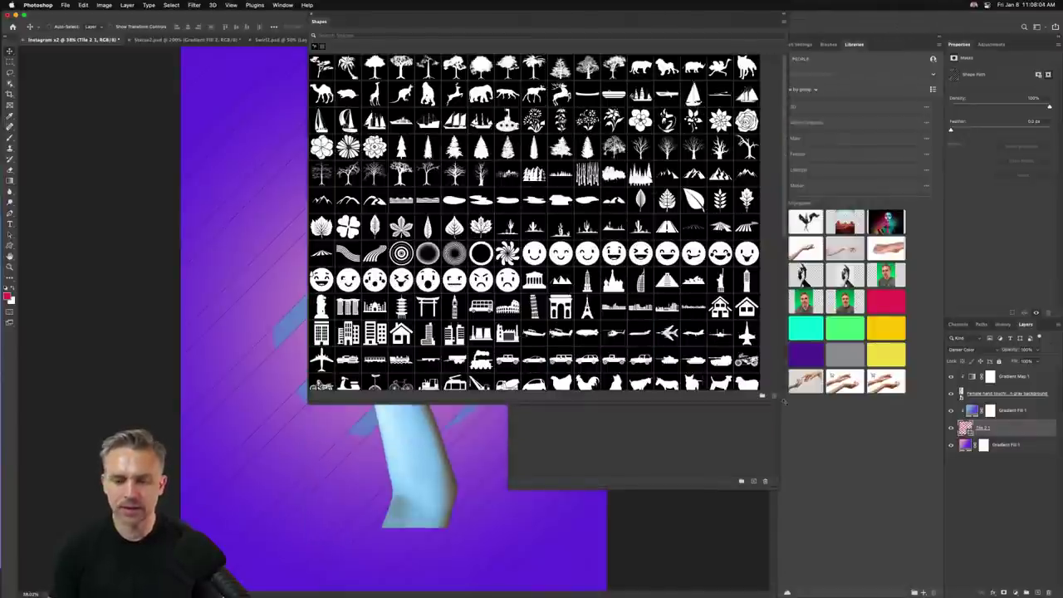
left_click_drag(419, 25, 403, 114)
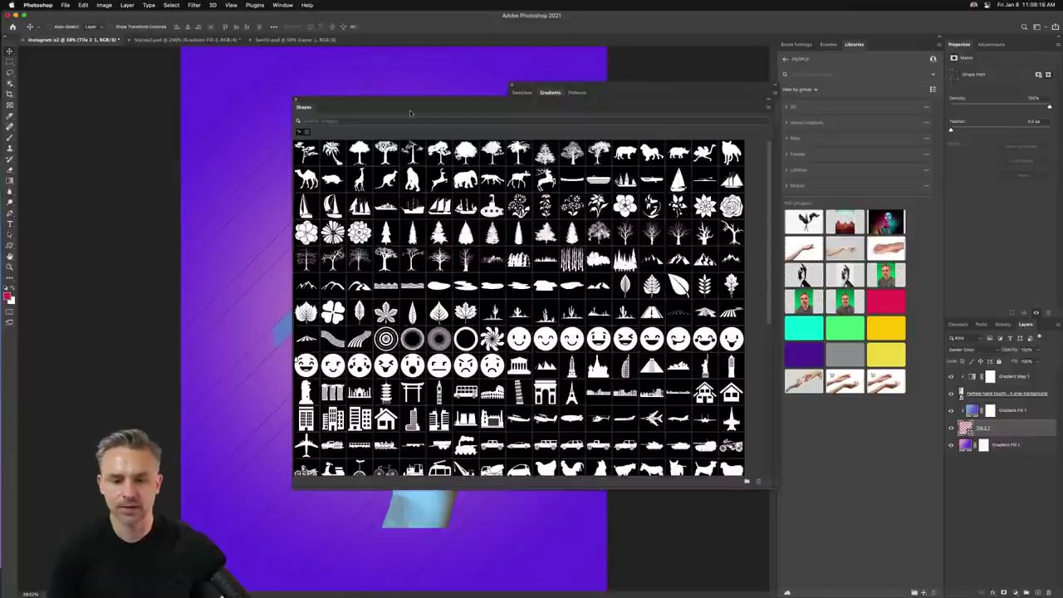
Expand and re-collapse the Gradients panel, then move the shapes collection right
double_click(615, 93)
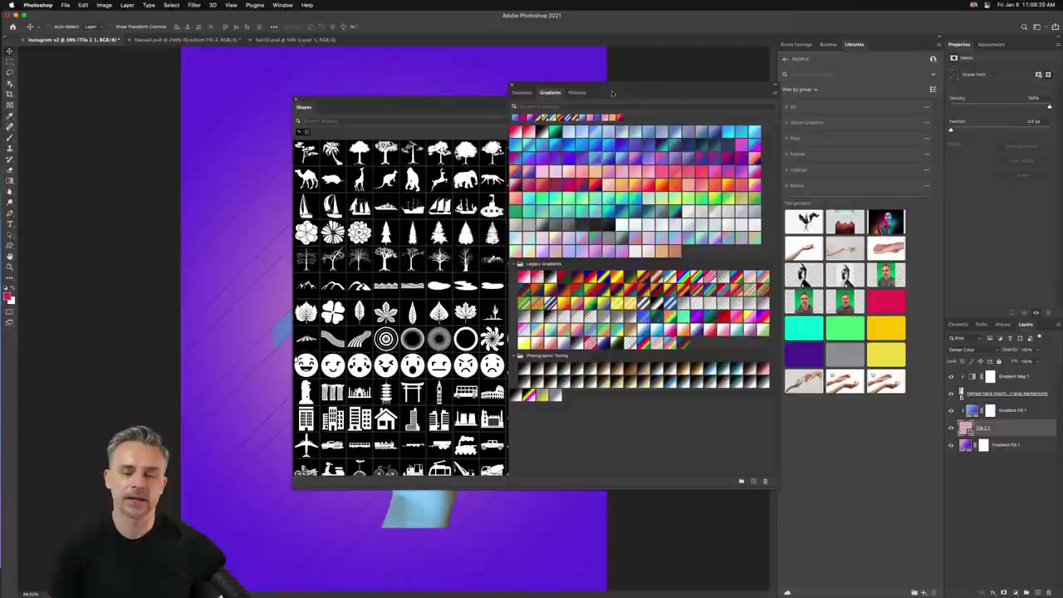
left_click(421, 110)
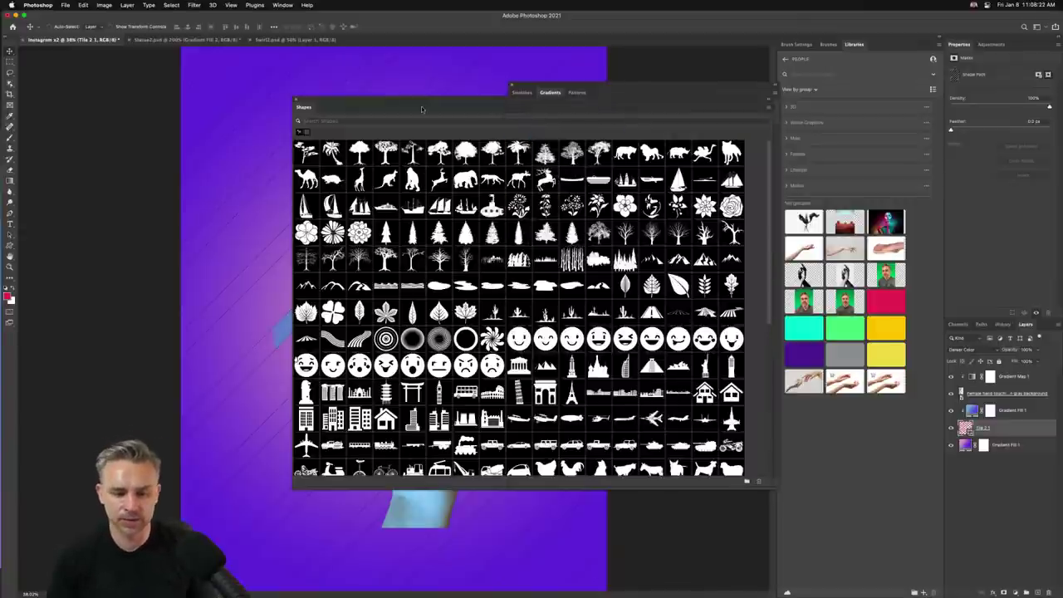
left_click_drag(339, 112, 619, 111)
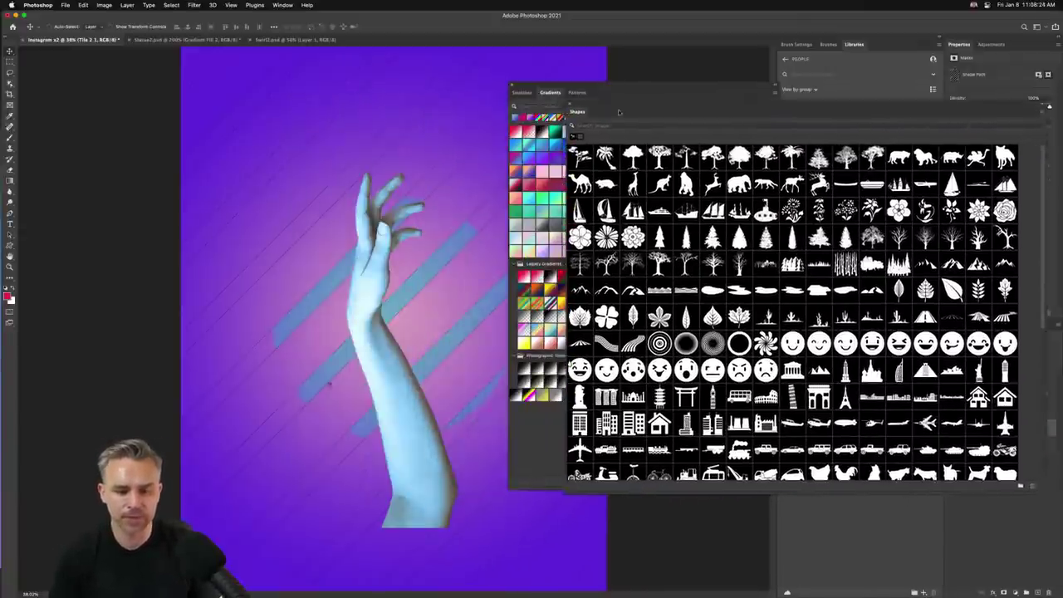
Switch to the Custom Shape tool and pick the heart from the enlarged shape picker
left_click(10, 245)
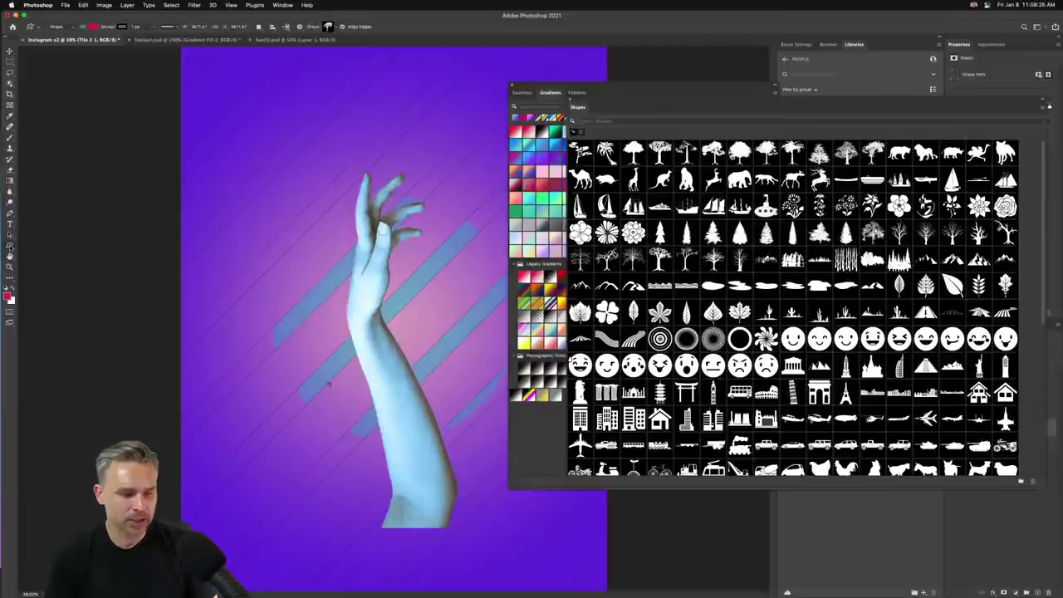
right_click(10, 246)
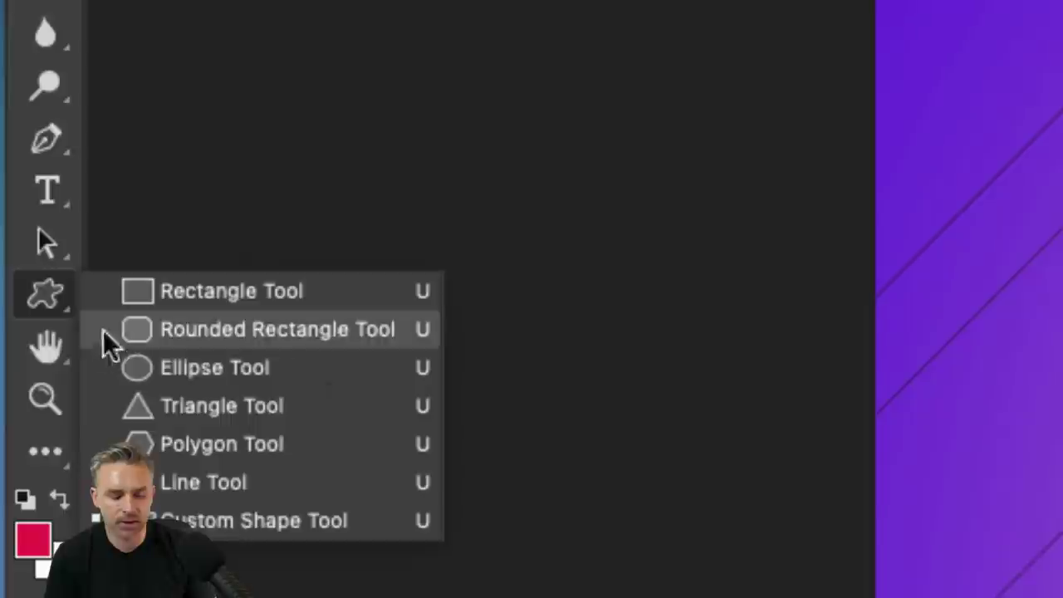
left_click(257, 581)
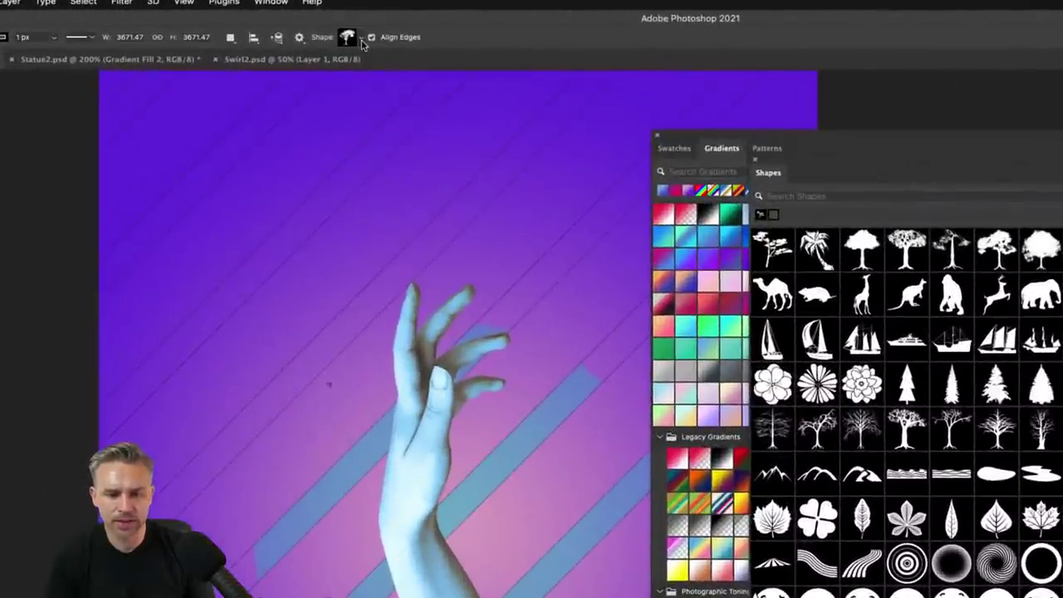
left_click(364, 32)
left_click_drag(436, 147, 817, 504)
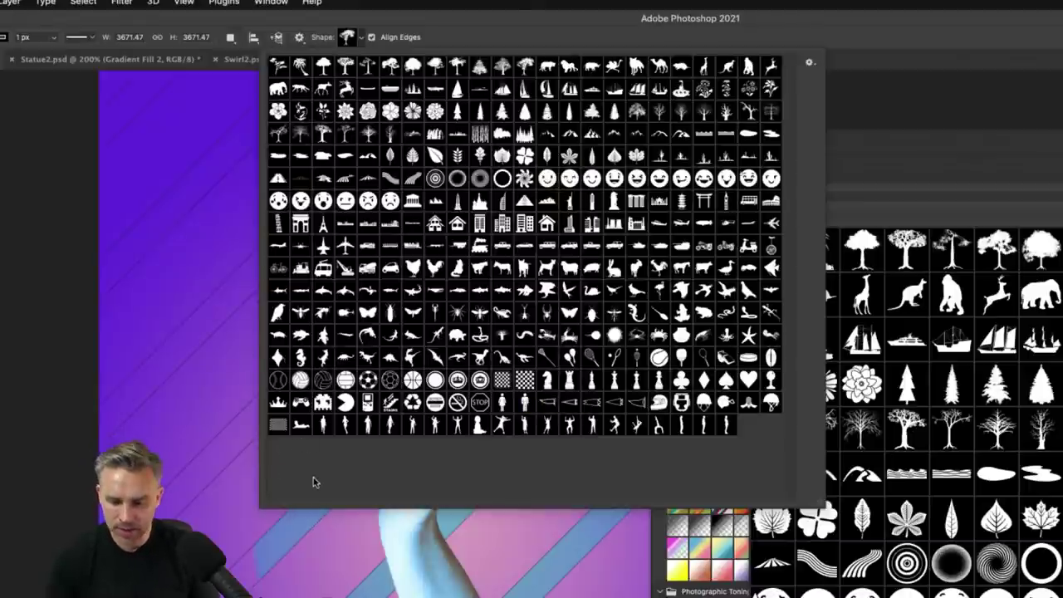
left_click(745, 380)
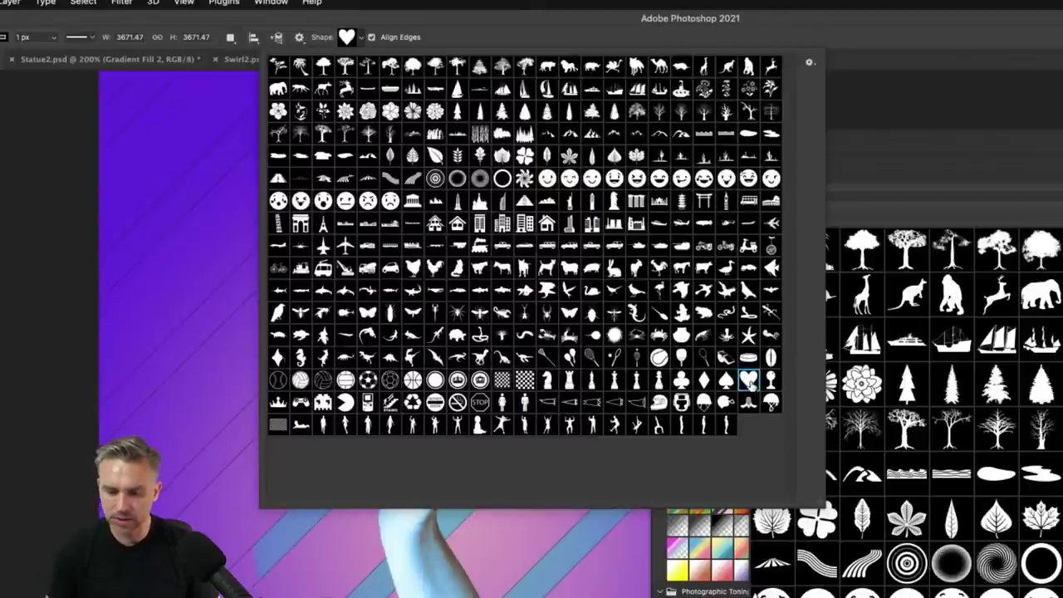
key("Return")
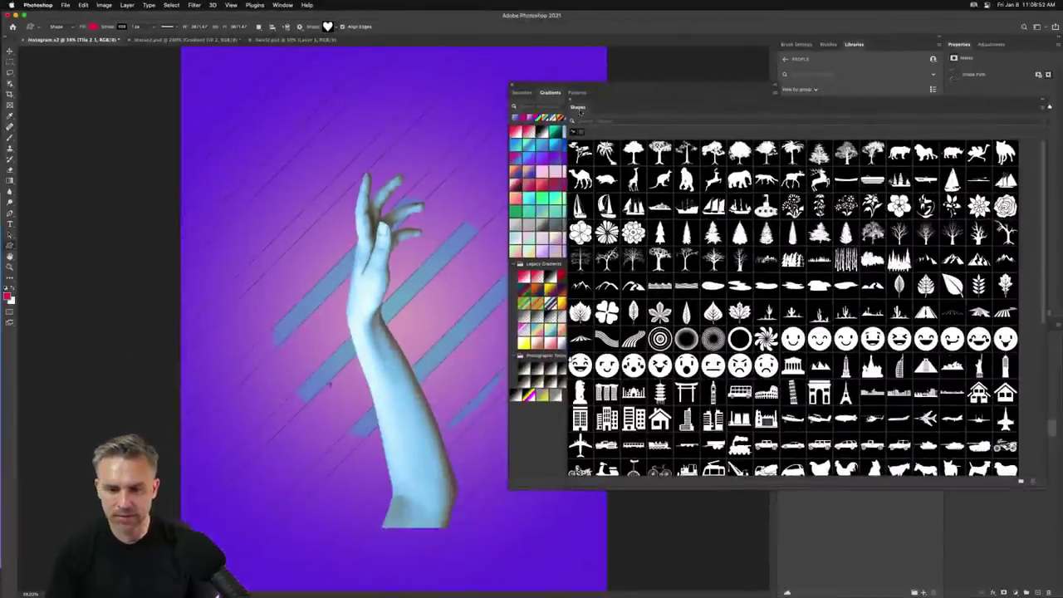
Draw a first heart on the canvas, then delete it as misplaced
left_click_drag(582, 110, 632, 95)
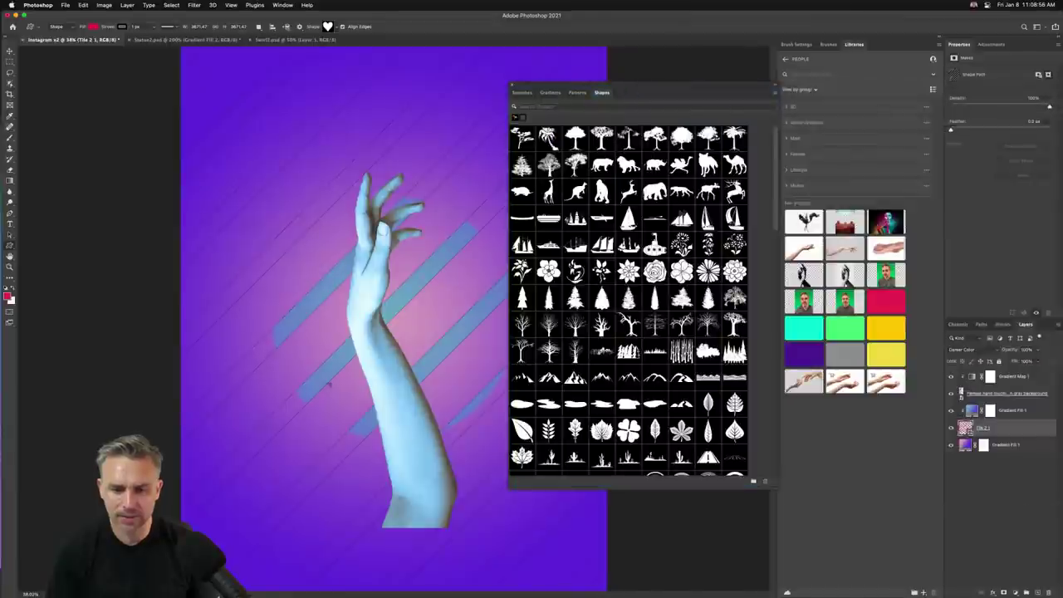
left_click_drag(299, 245, 529, 448)
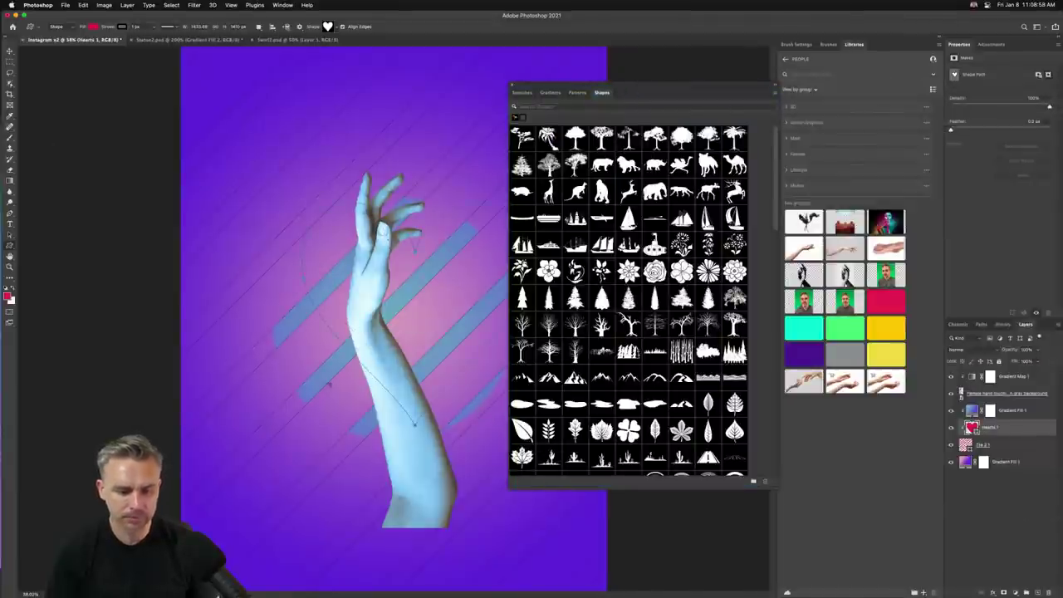
key("v")
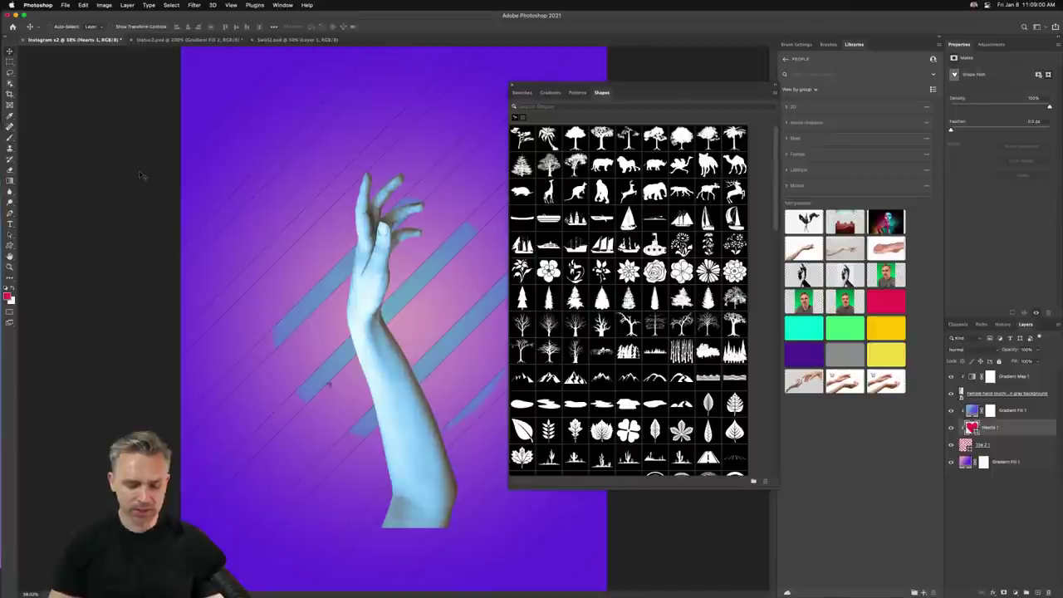
key("Delete")
Draw a red heart above Gradient Fill 1, behind the hand, and nudge it into place
left_click(1004, 446)
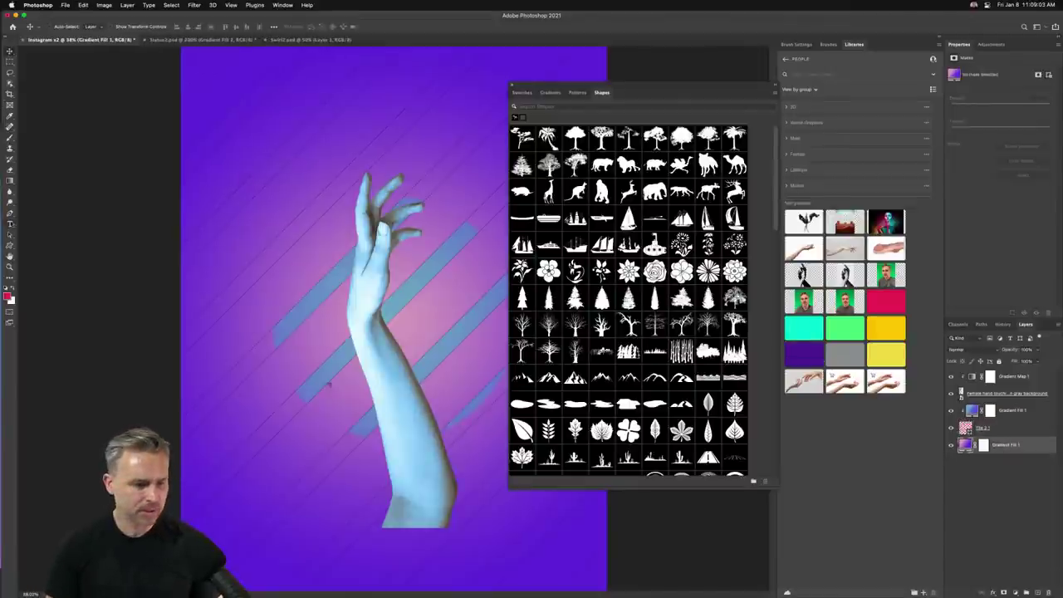
left_click(10, 245)
left_click_drag(297, 213, 508, 420)
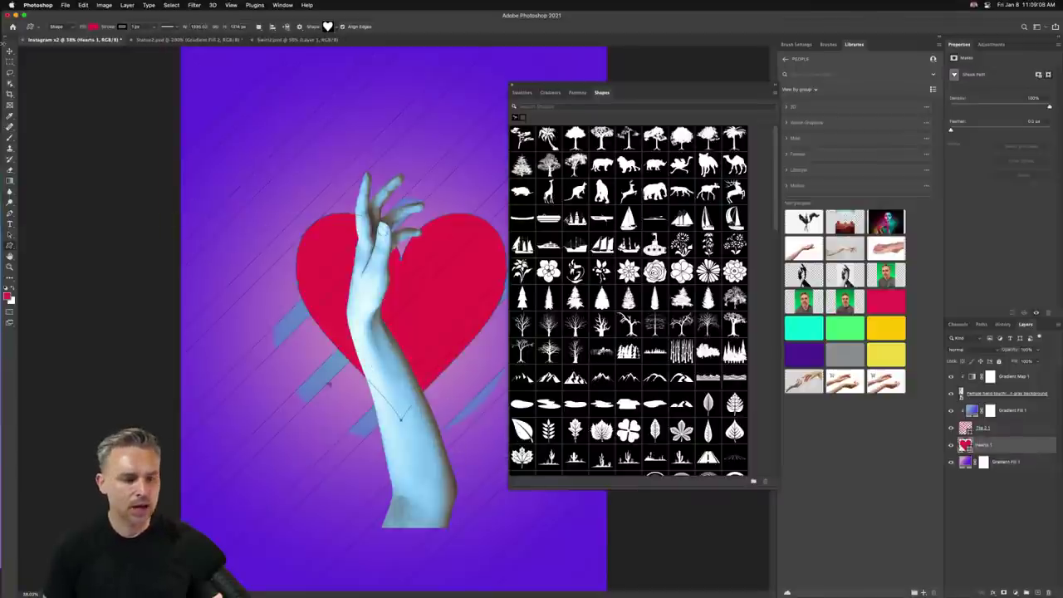
key("v")
left_click_drag(282, 316, 294, 310)
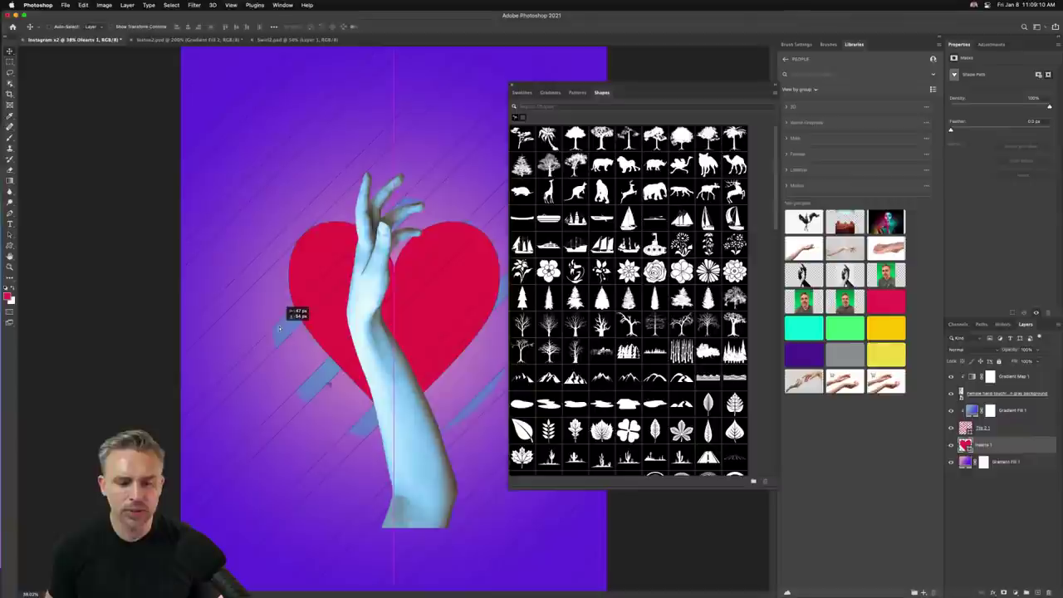
left_click_drag(623, 95, 920, 48)
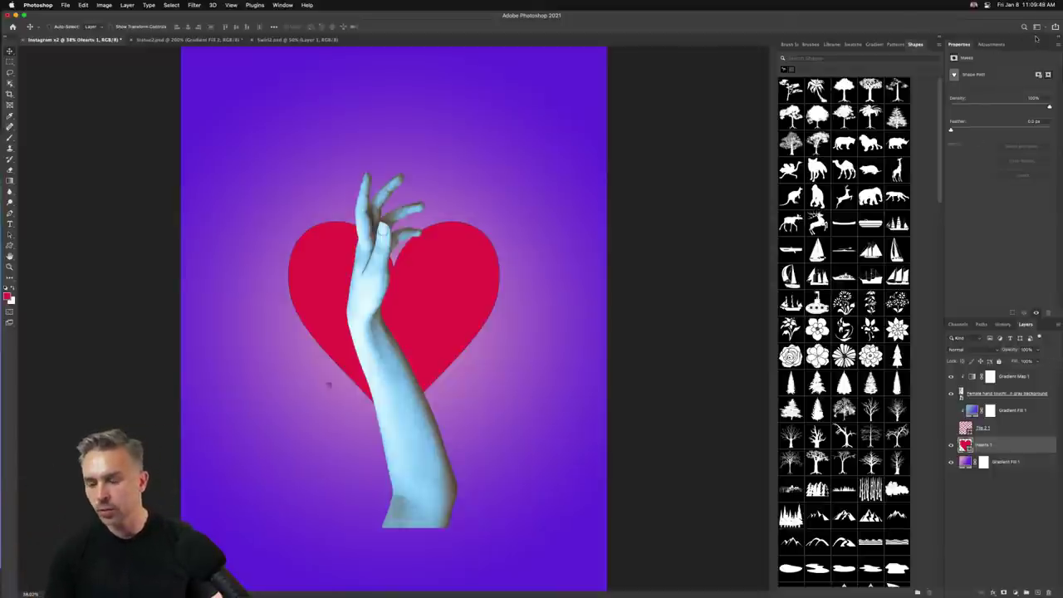
Dock the Layers and Properties panels on the left and narrow the shapes collection
left_click_drag(1036, 38, 21, 84)
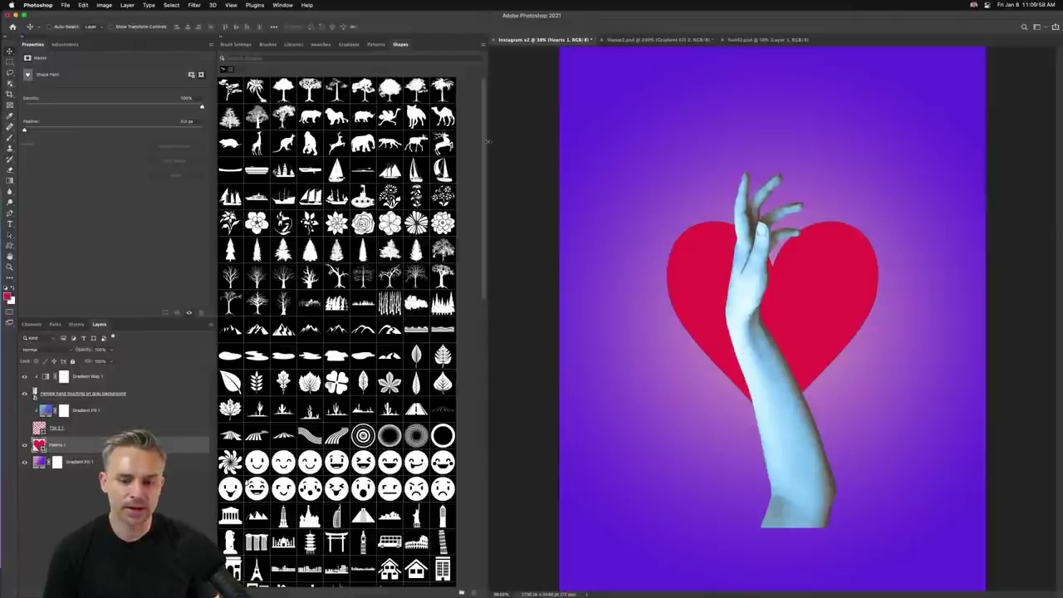
left_click_drag(488, 142, 424, 139)
left_click(9, 62)
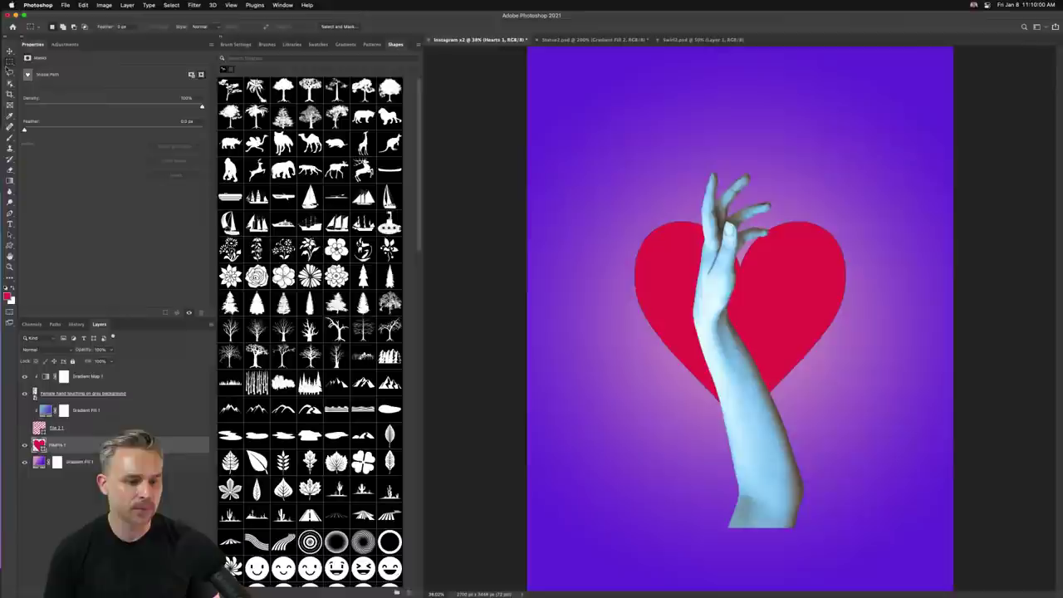
left_click(10, 74)
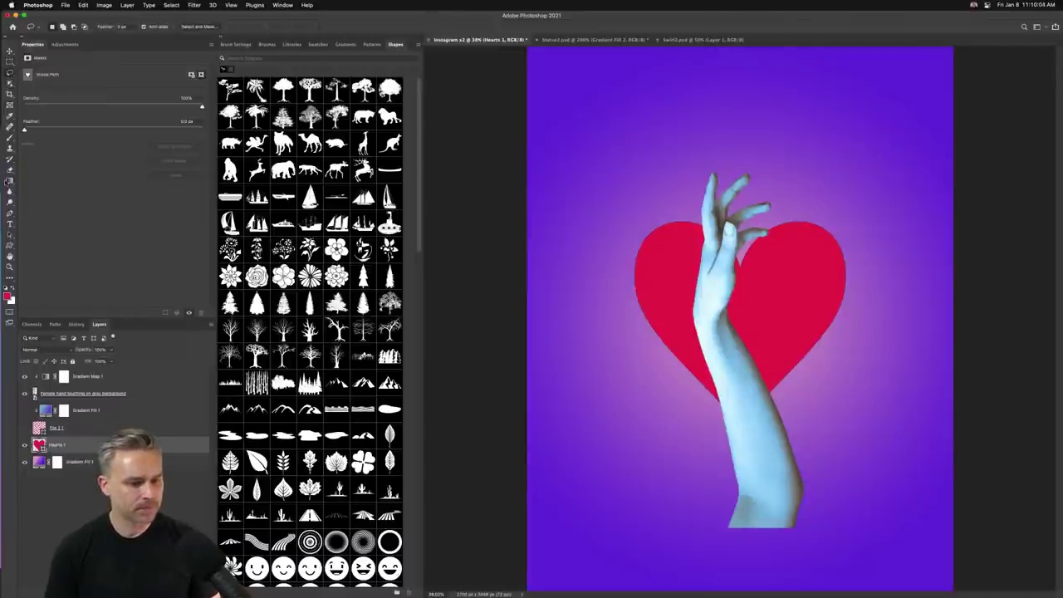
Add Layer 1 above Hearts 1 and fill it with a top-to-bottom teal-to-purple gradient
left_click(8, 181)
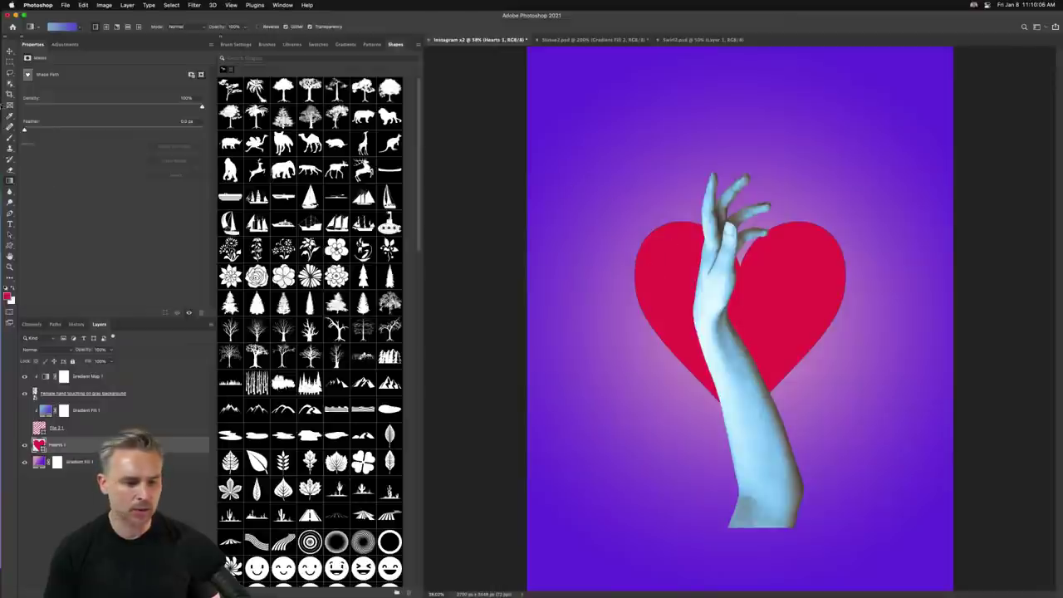
left_click(9, 115)
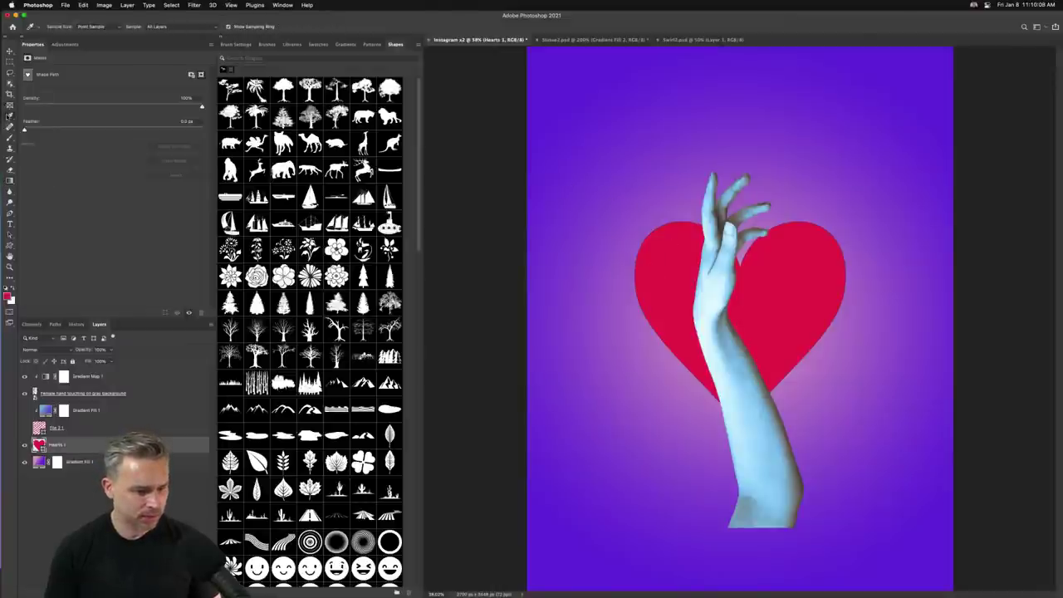
key("super+shift+alt+n")
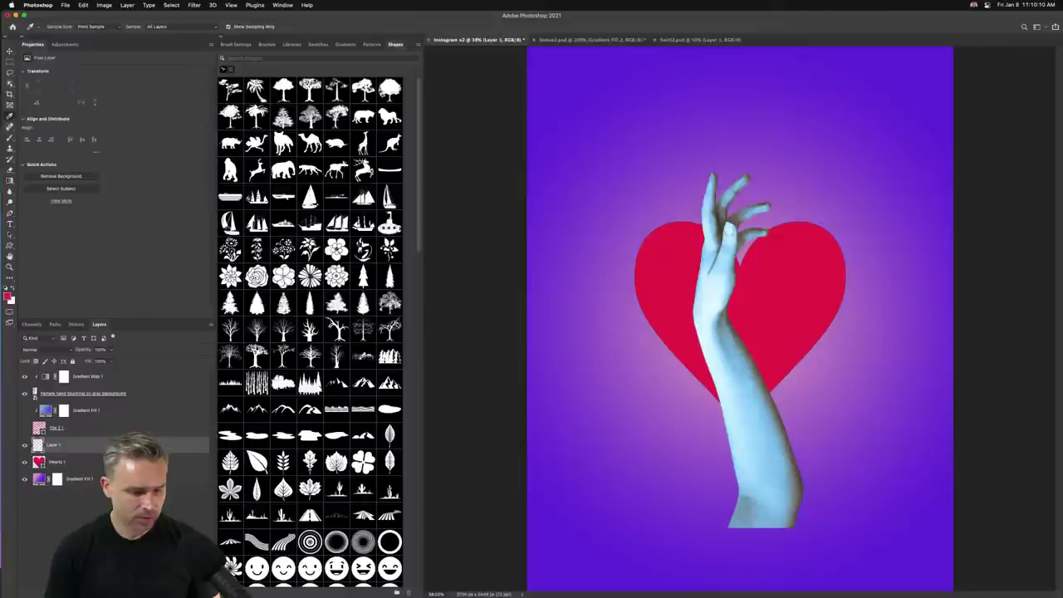
left_click(9, 73)
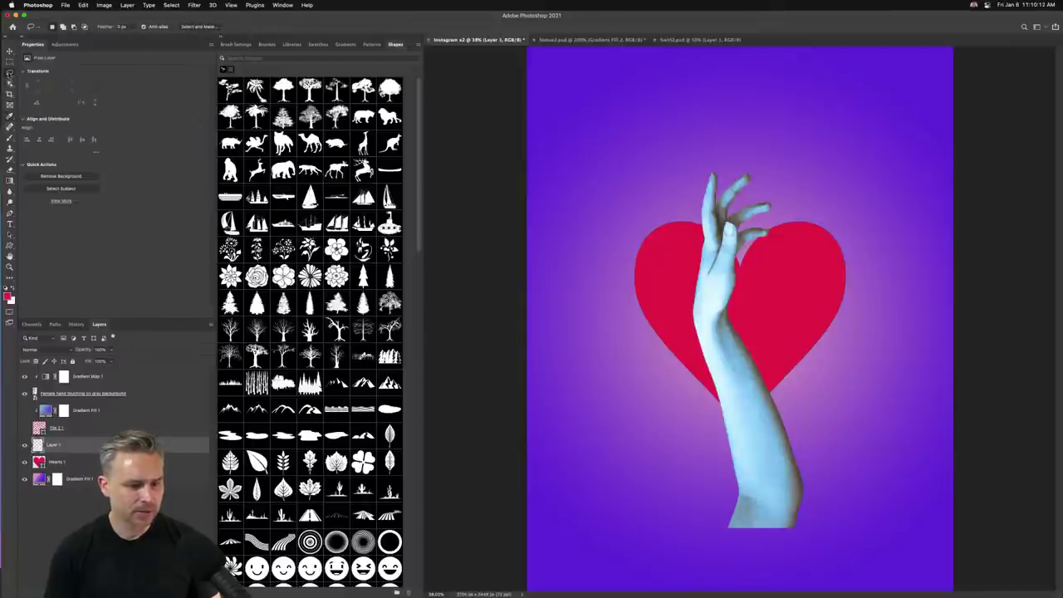
left_click(10, 179)
left_click_drag(624, 174, 624, 374)
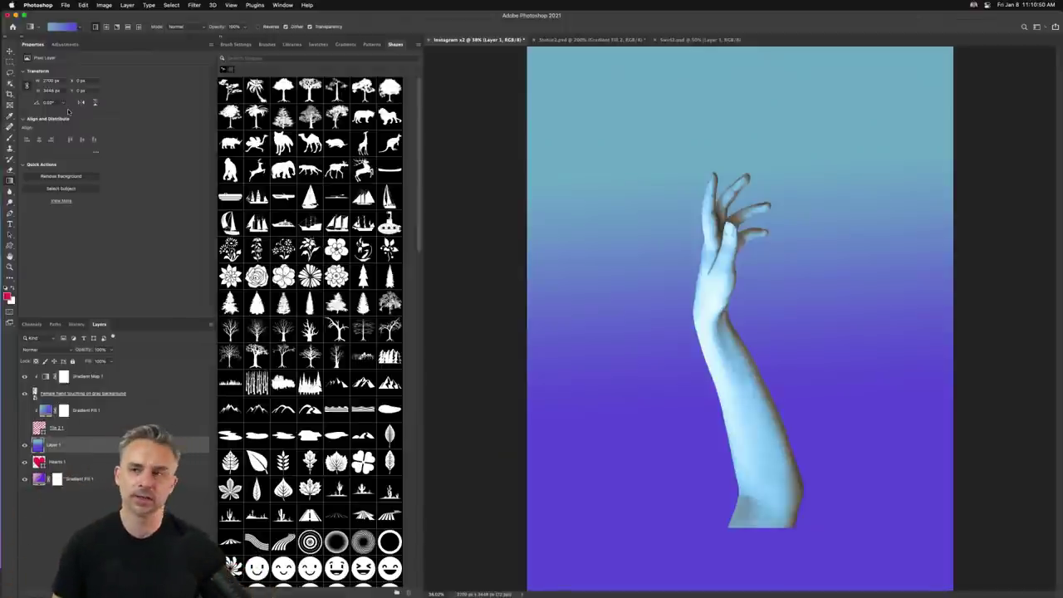
double_click(221, 40)
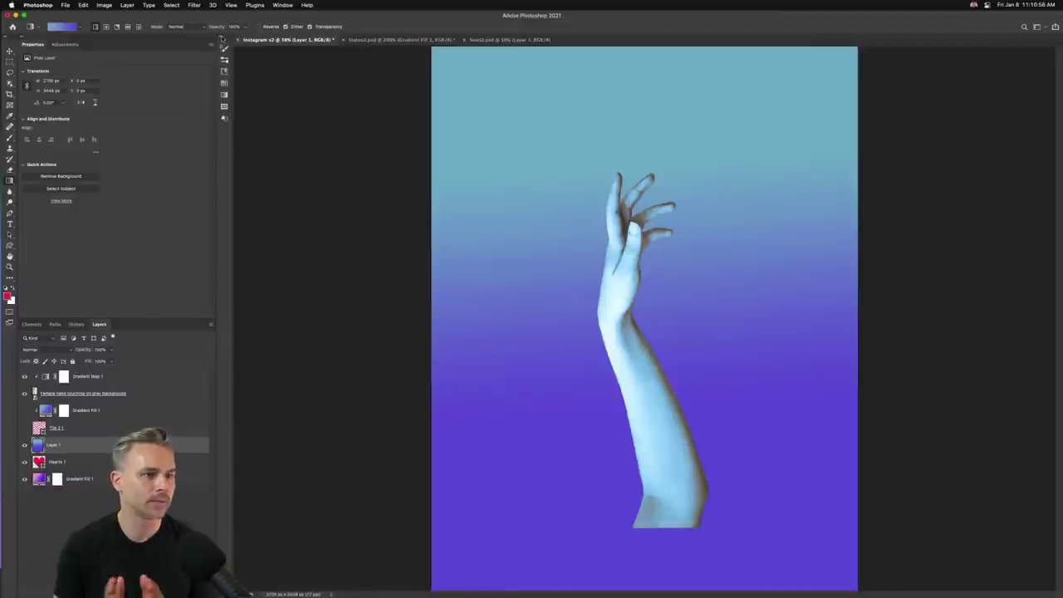
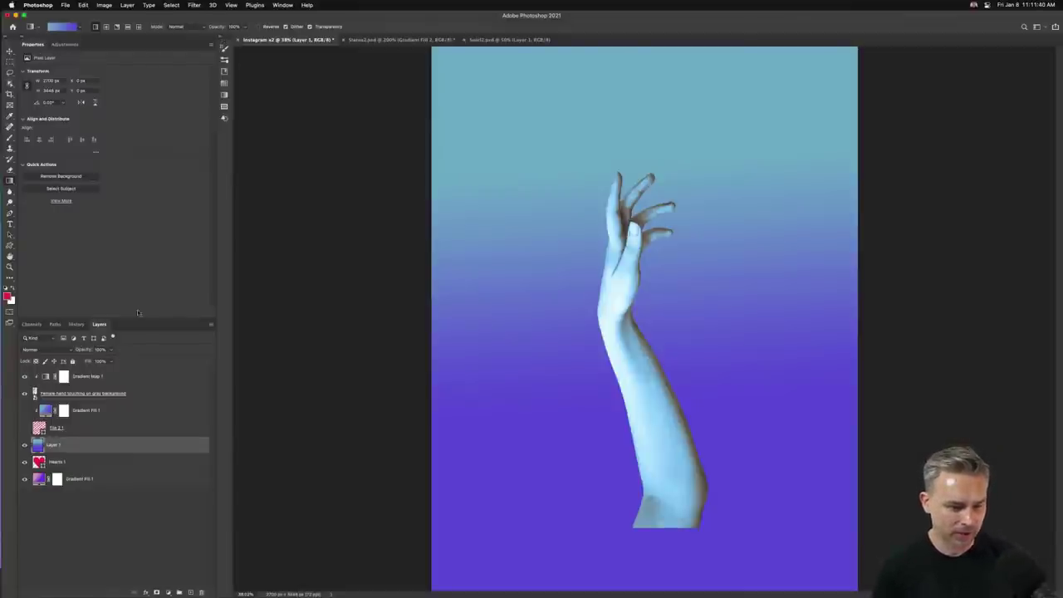
Enlarge the Layers list and select the Hearts 1 layer with the Move tool
left_click_drag(137, 317, 130, 218)
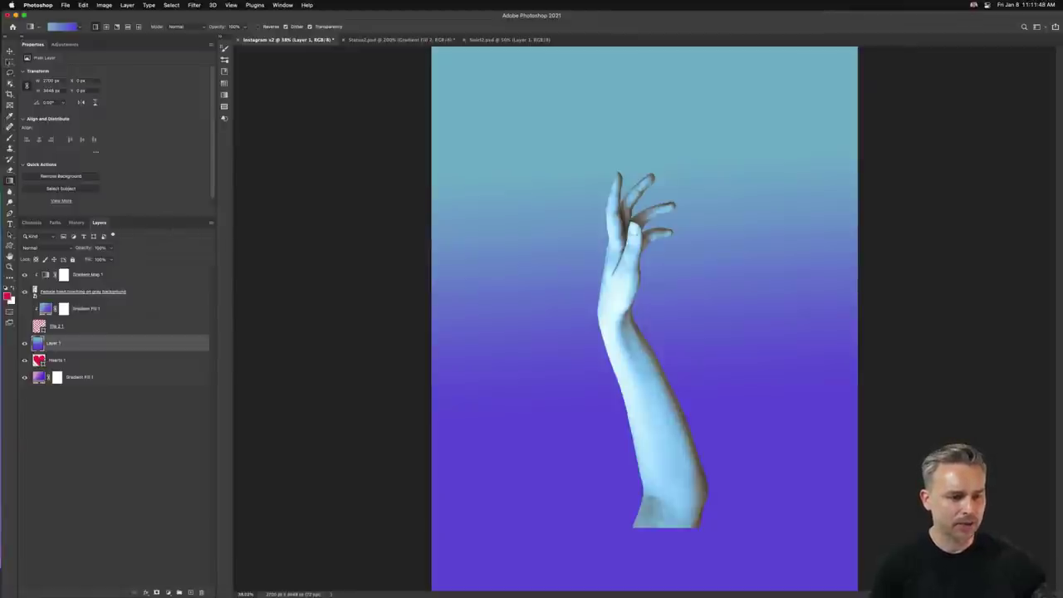
key("v")
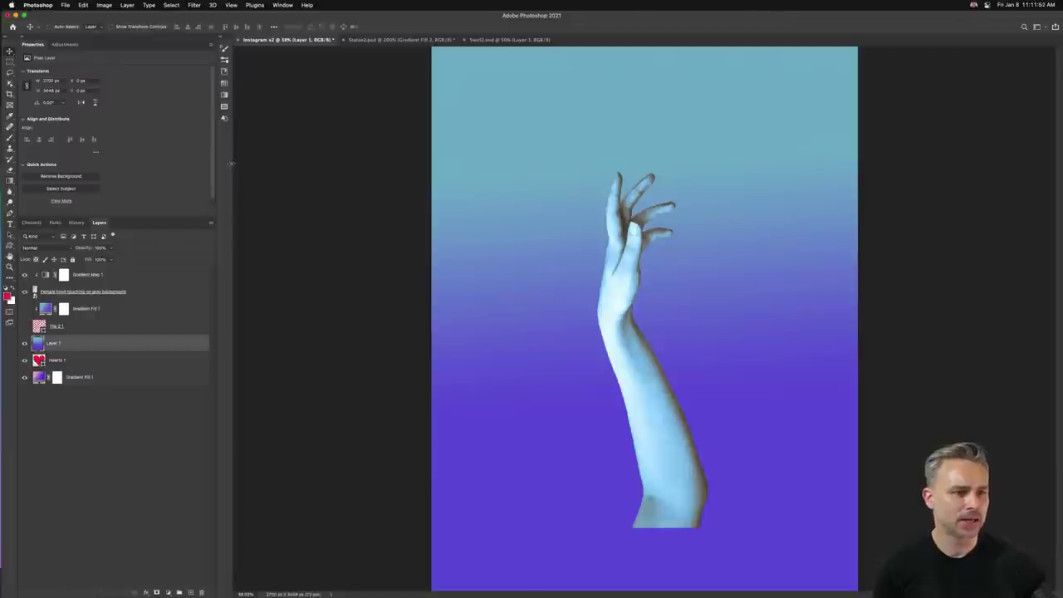
left_click(67, 361)
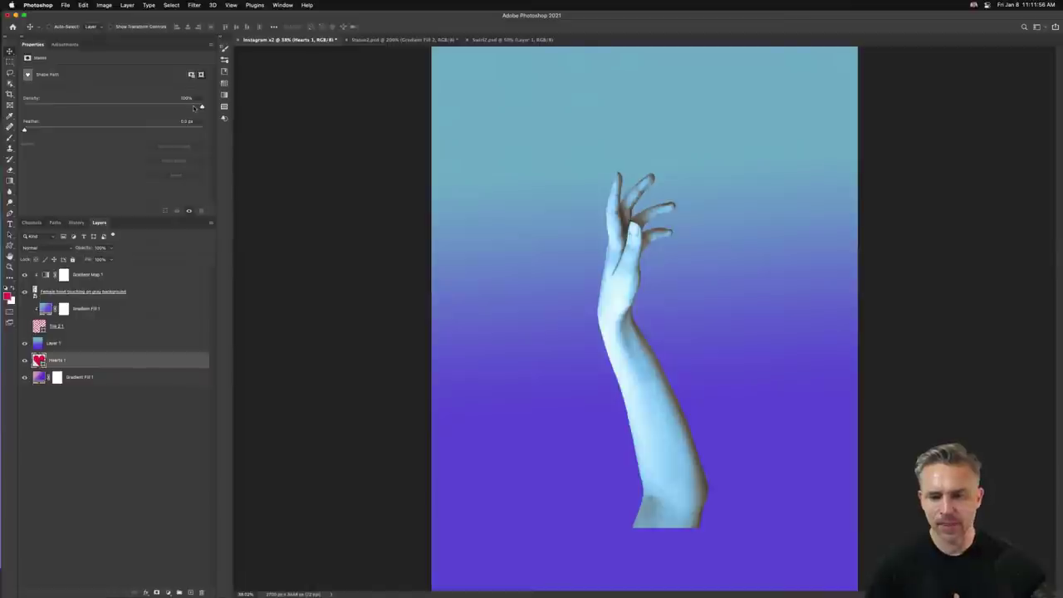
mouse_move(252, 585)
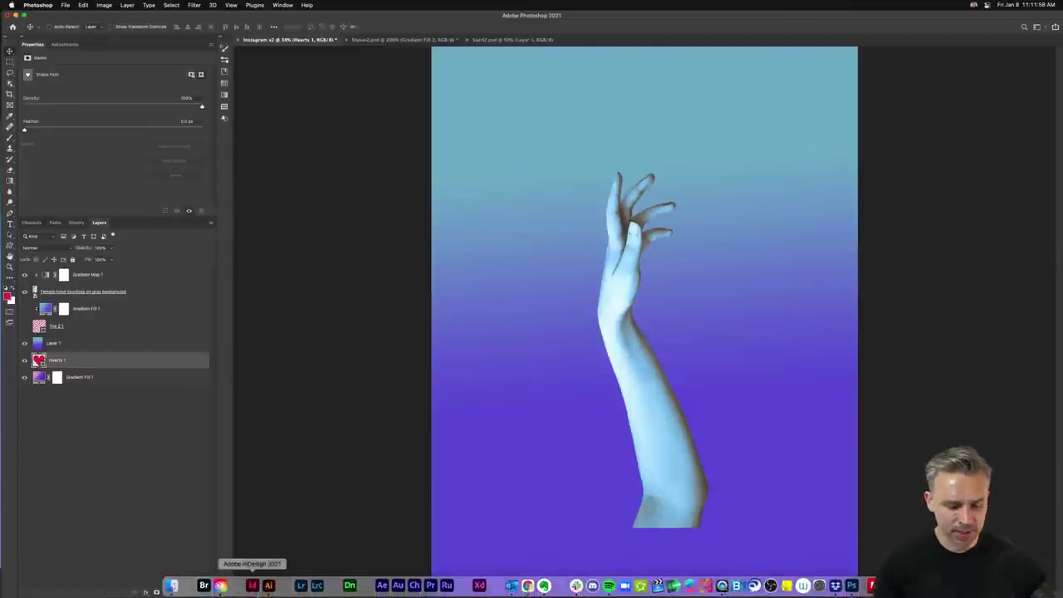
In Illustrator, select and delete all the rope artwork and its frame
left_click(266, 587)
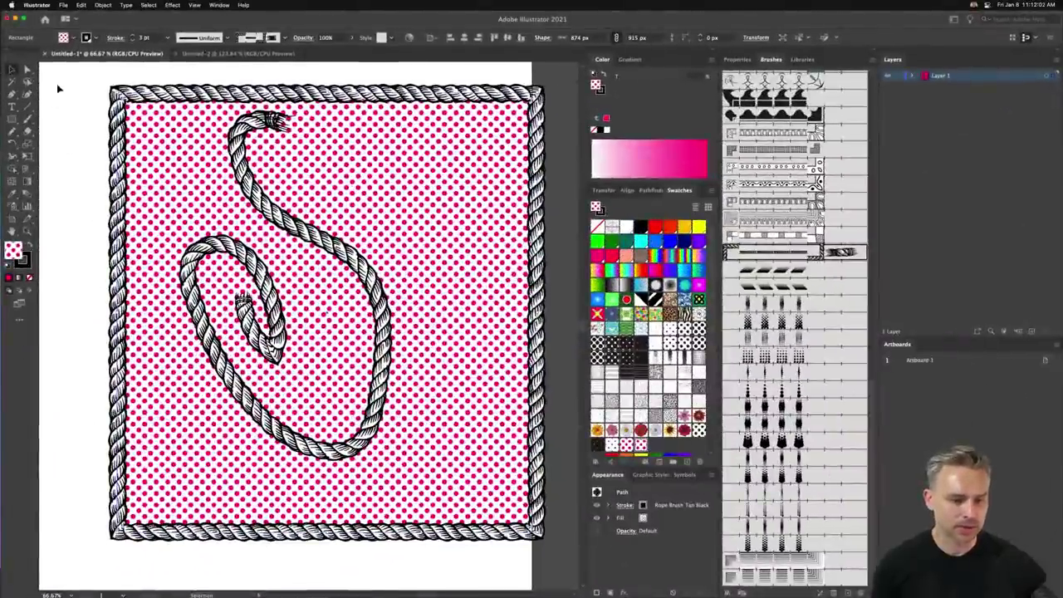
key("super+a")
key("Delete")
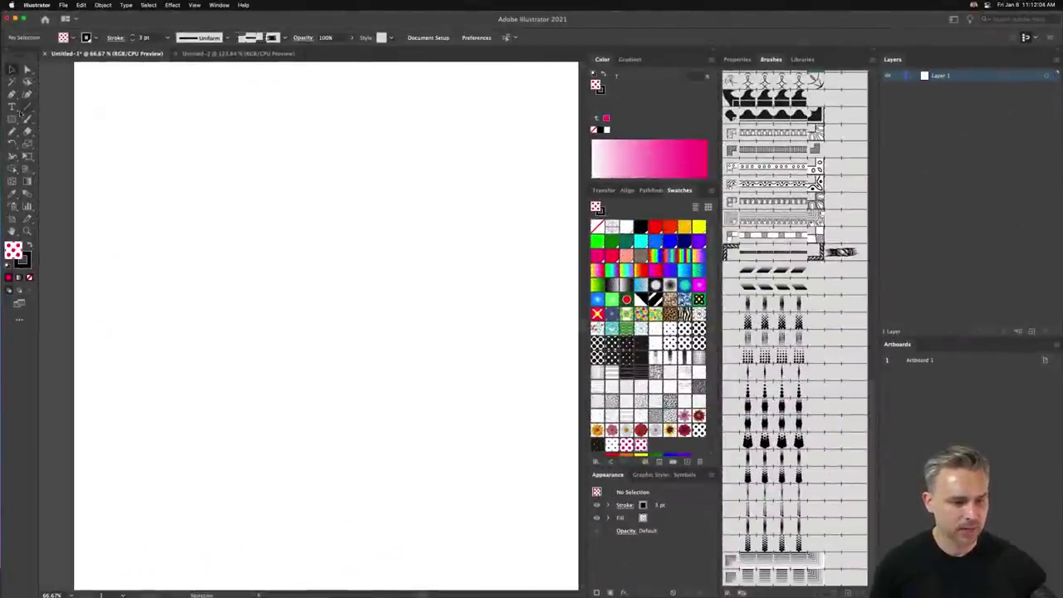
Draw a three-sided polygon triangle on the artboard, abandoning the rectangle
left_click(12, 119)
left_click(366, 395)
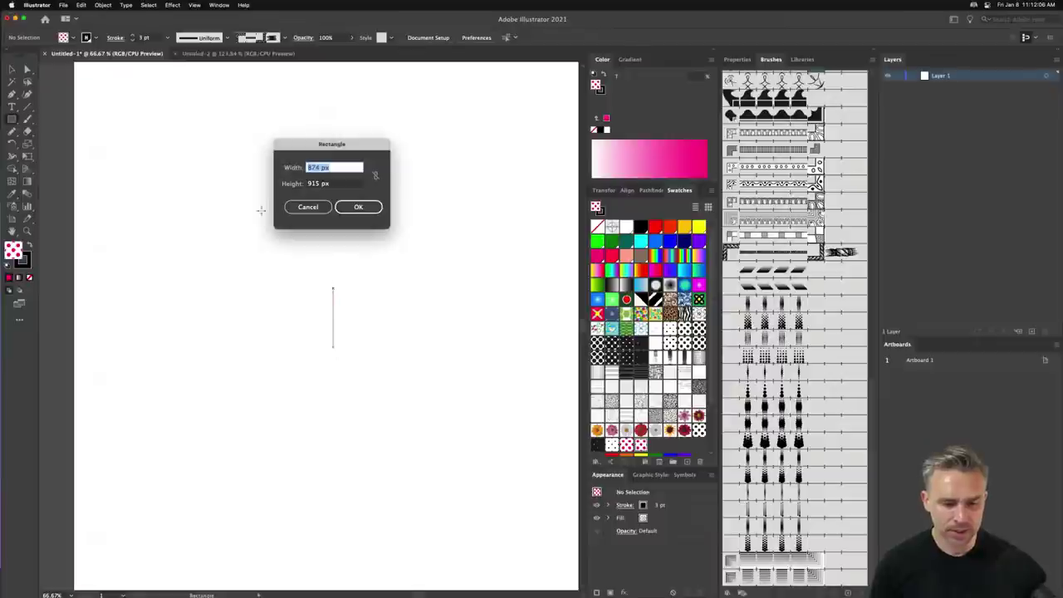
left_click(306, 207)
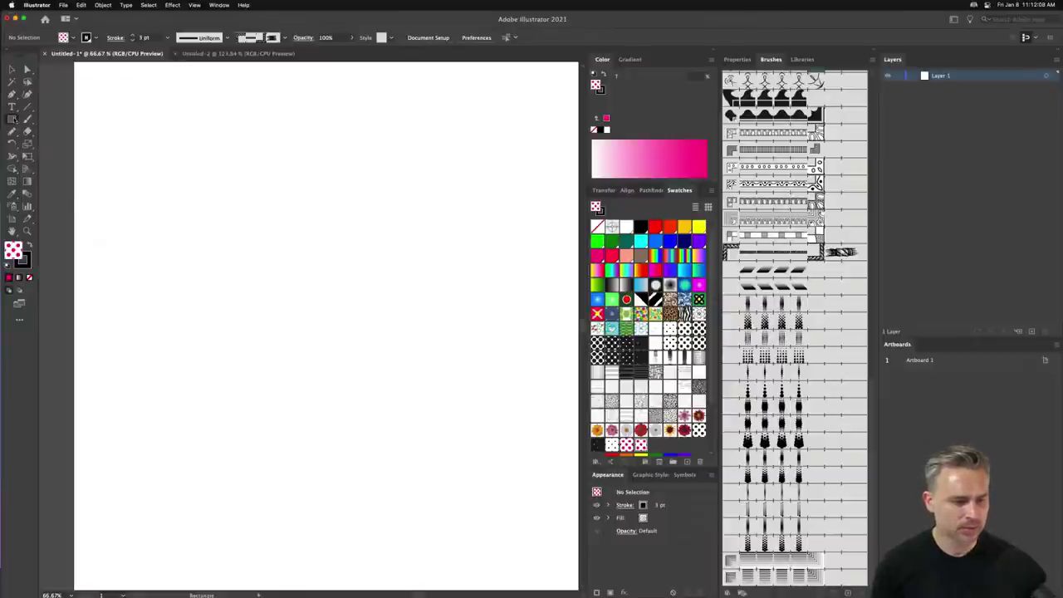
left_click_drag(15, 119, 50, 155)
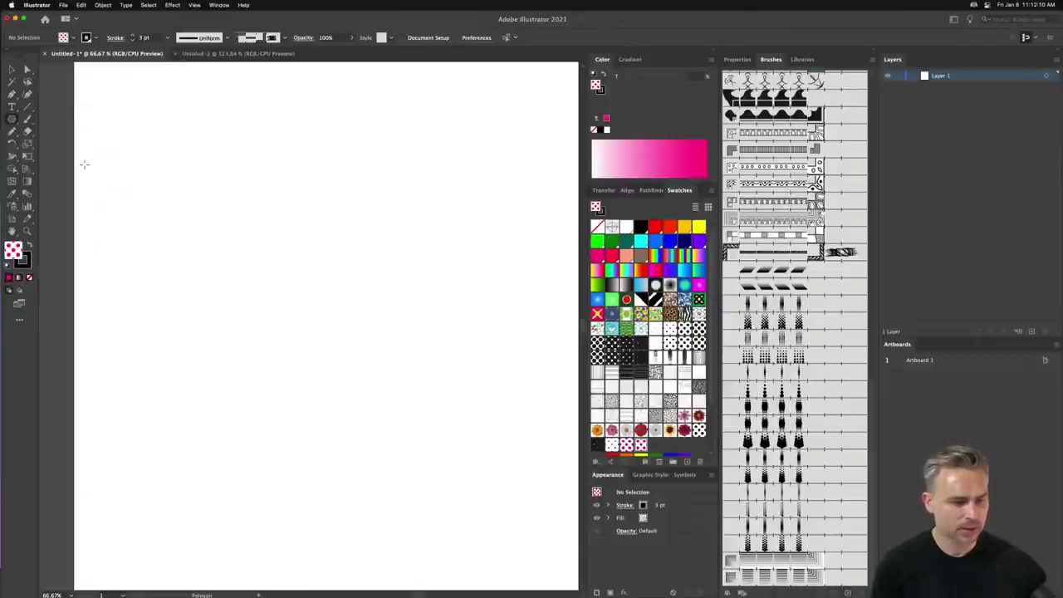
left_click(332, 274)
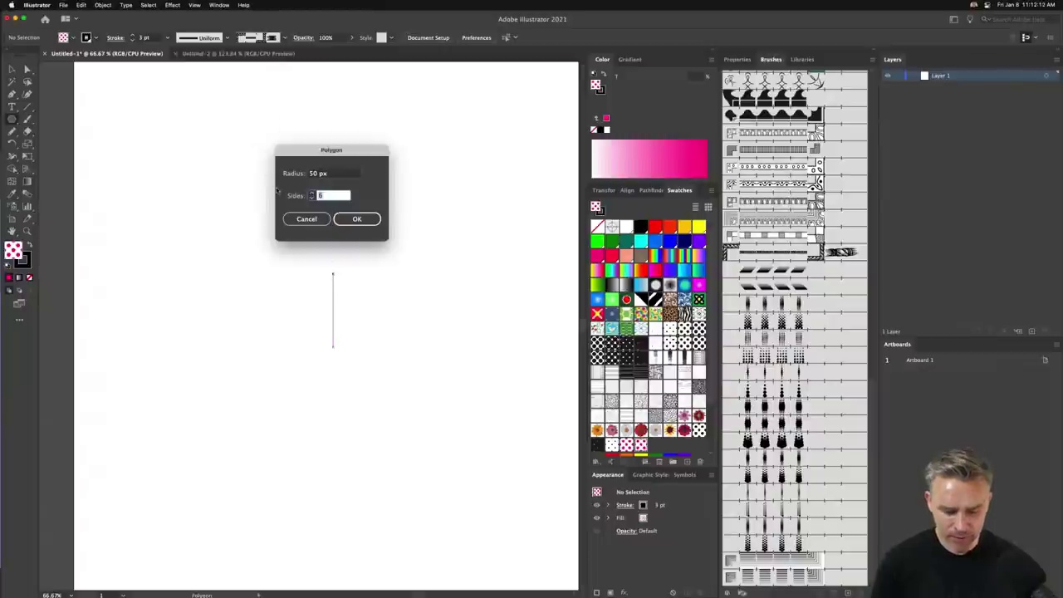
type("3")
left_click(353, 219)
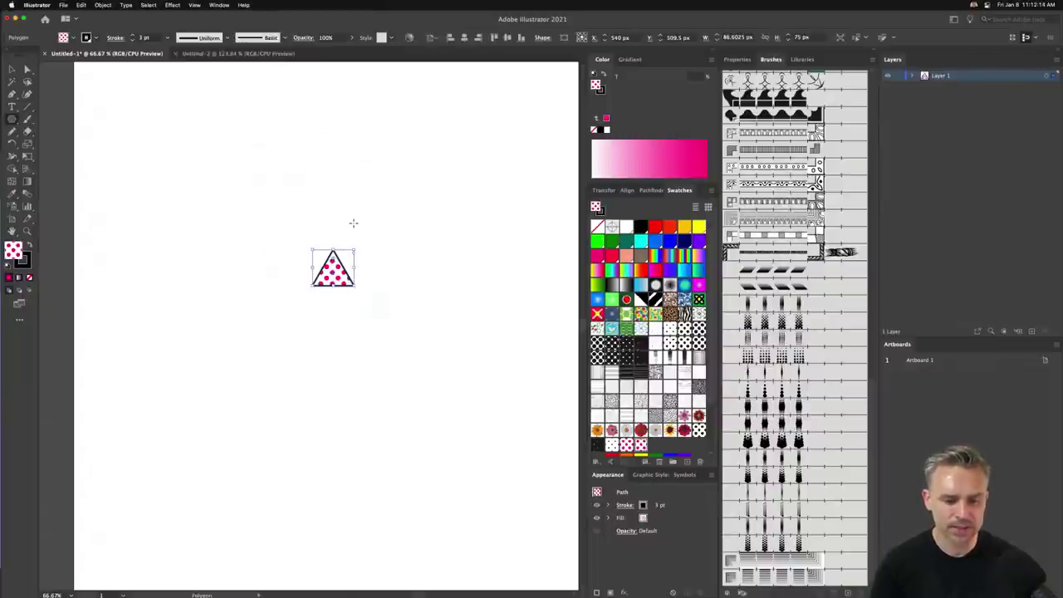
Enlarge the triangle near the page centre and fill it solid black
key("v")
left_click_drag(352, 285, 396, 353)
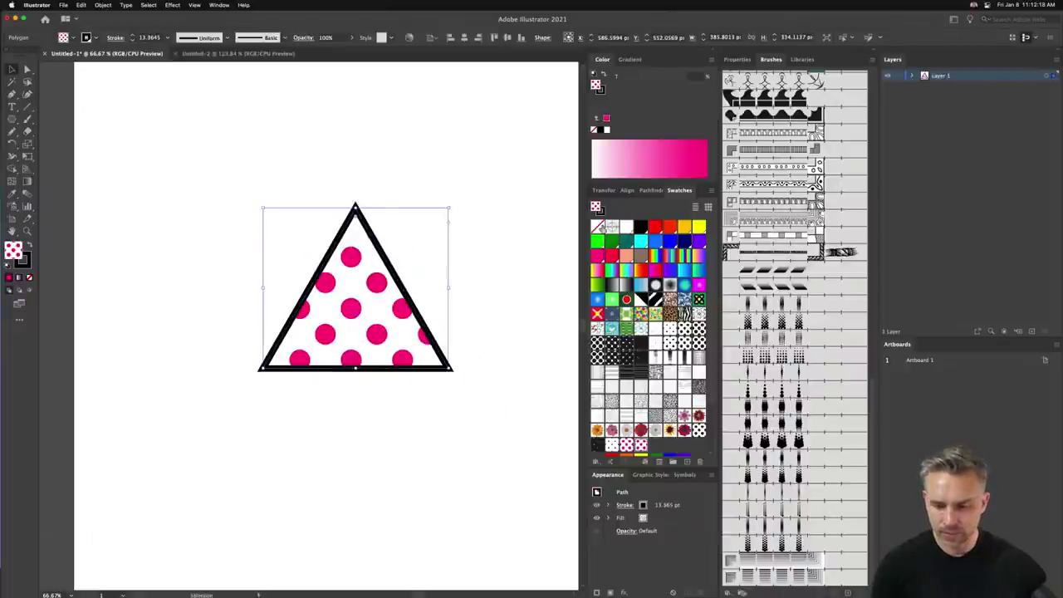
left_click(640, 225)
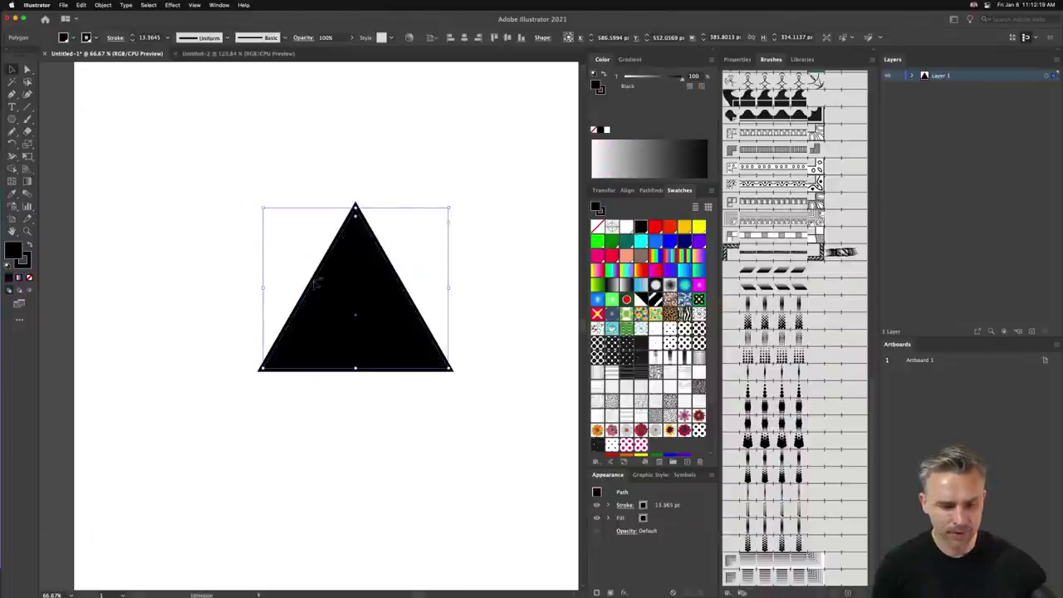
left_click(12, 168)
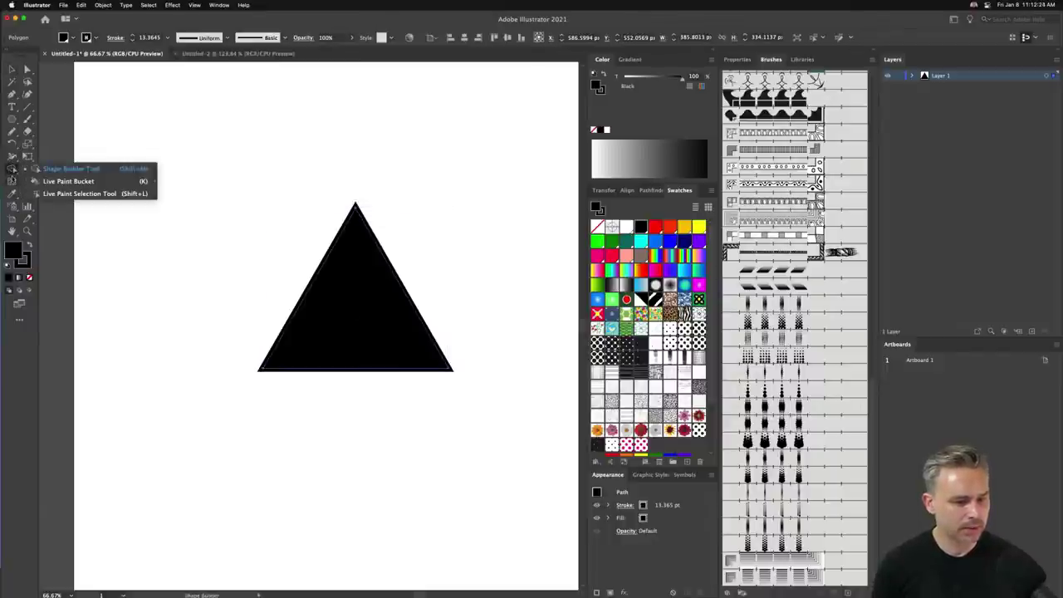
Find the Warp tool and test a drip on the triangle, then undo it
left_click(12, 119)
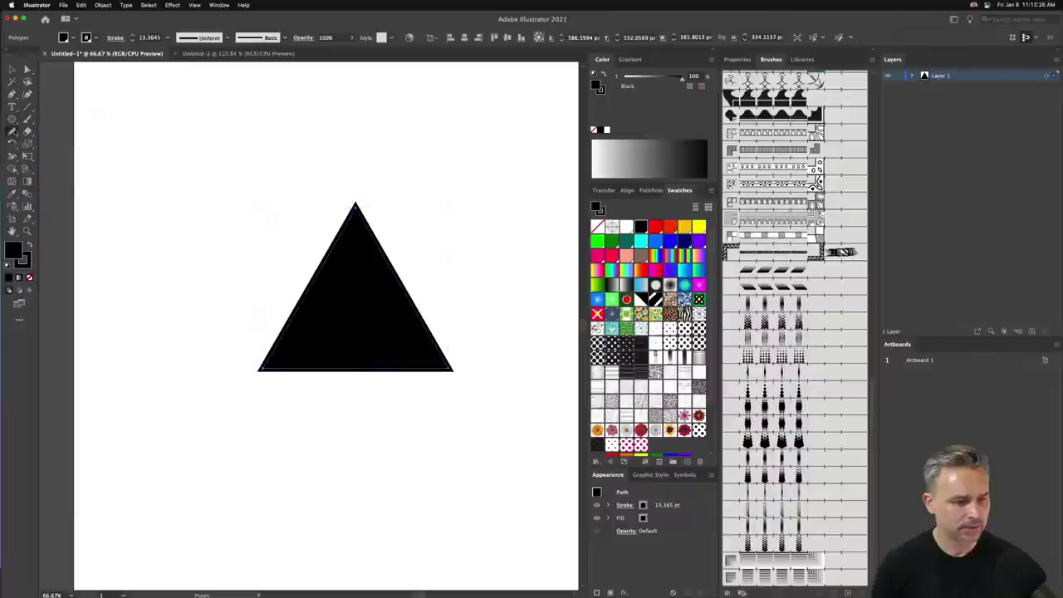
left_click(11, 131)
left_click(12, 143)
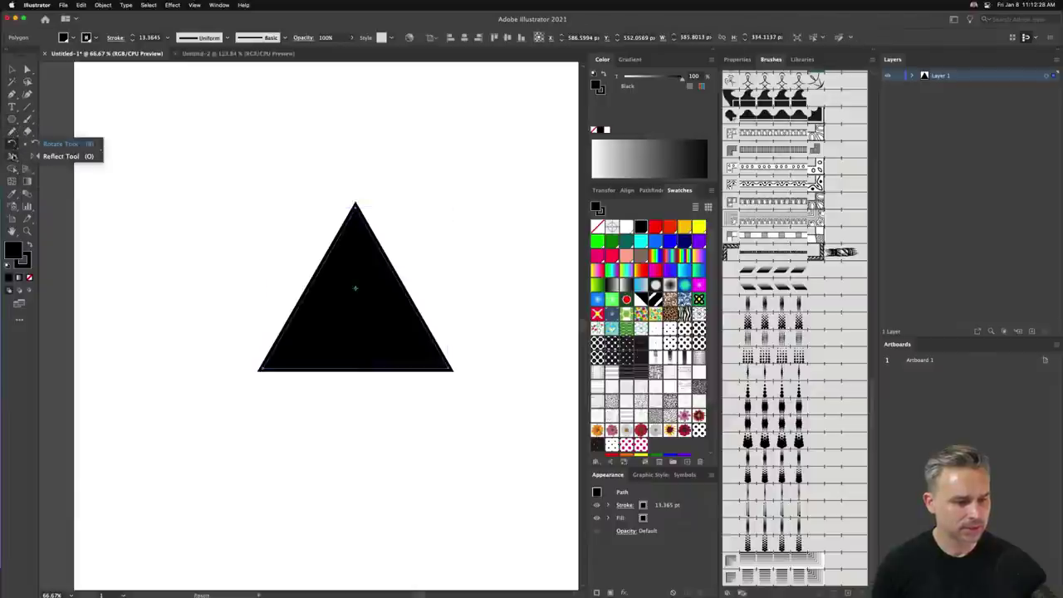
left_click(13, 157)
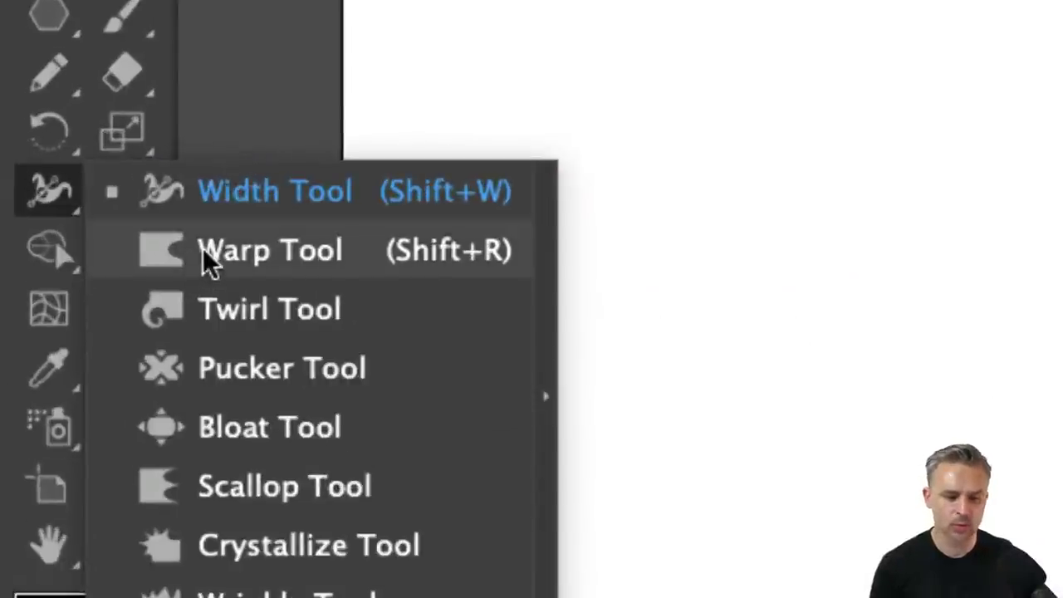
left_click(203, 247)
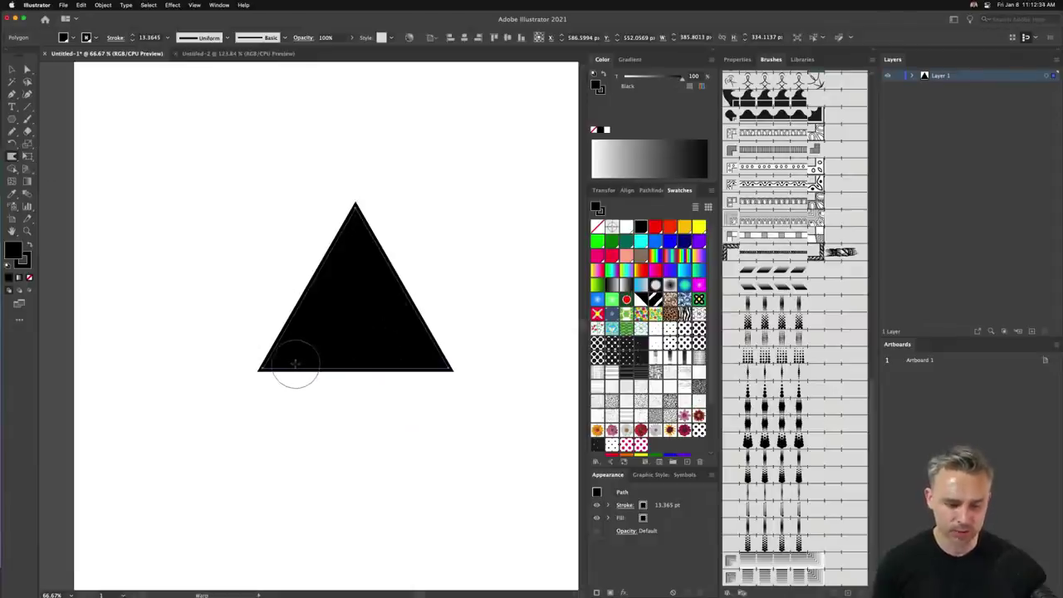
left_click_drag(280, 356, 290, 385)
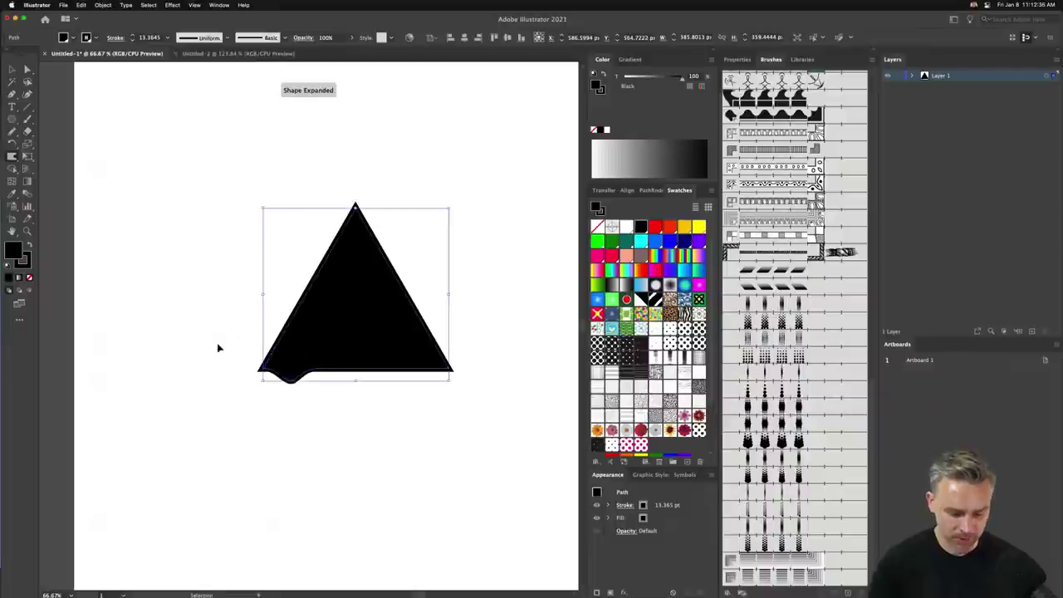
key("super+z")
Set the Warp brush to 50 width, 50 height, 80 intensity, test a spike, and undo
key("Return")
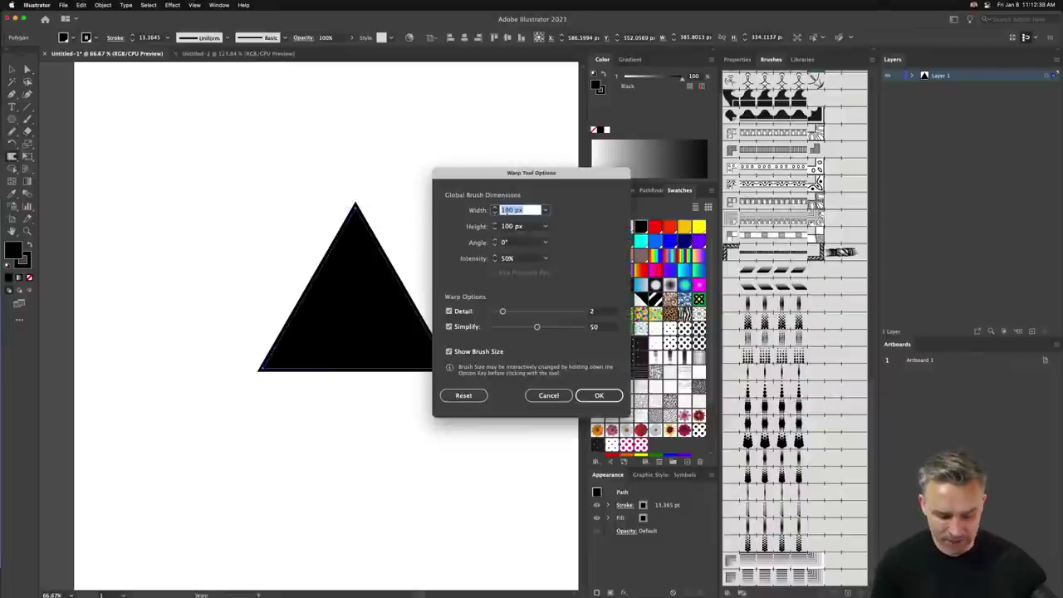
type("50")
key("Tab")
type("50")
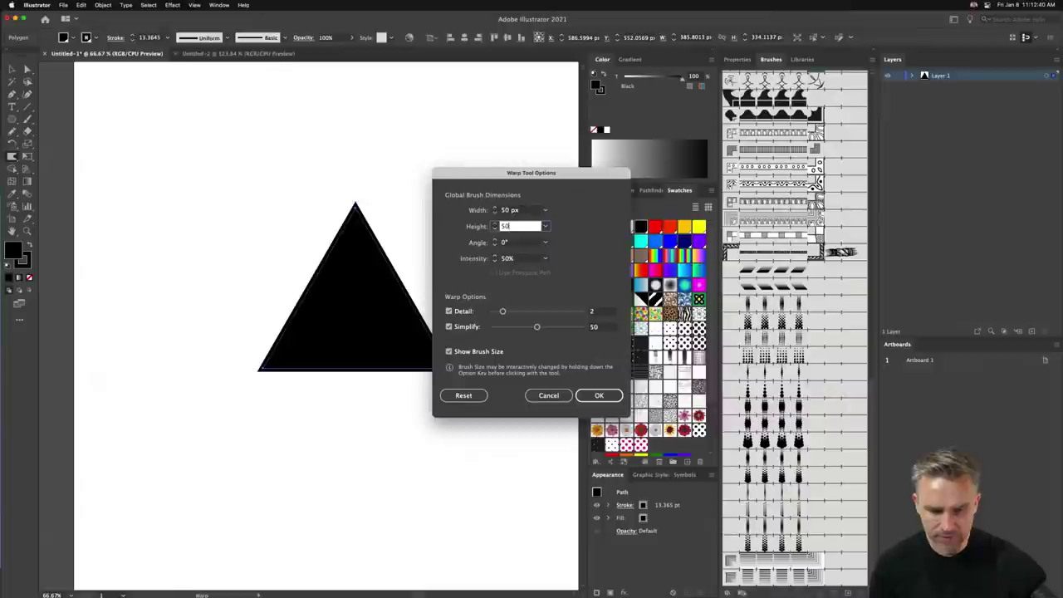
key("Tab")
key("Tab")
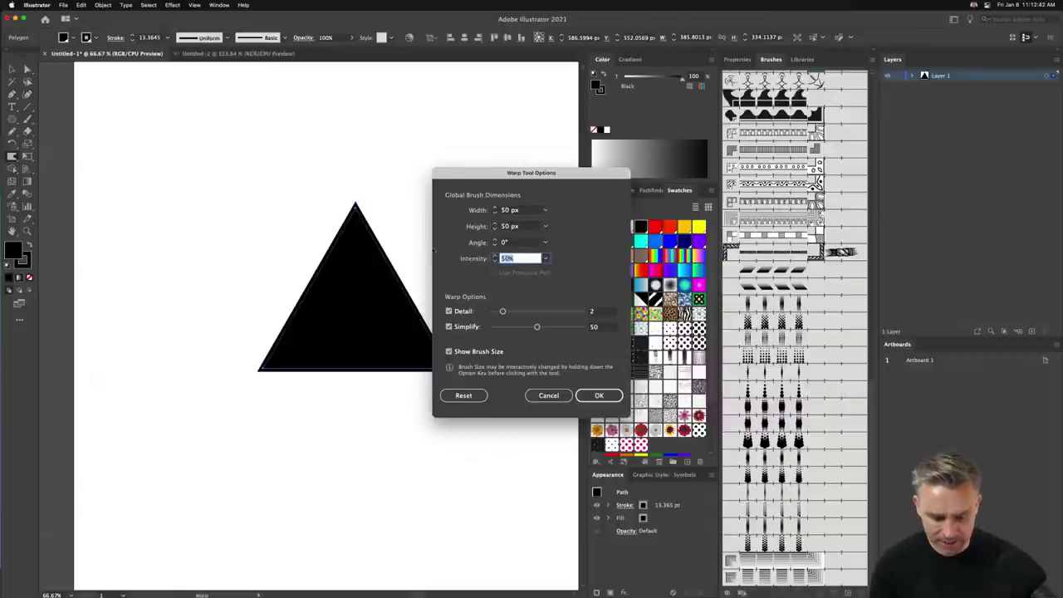
type("80")
key("Return")
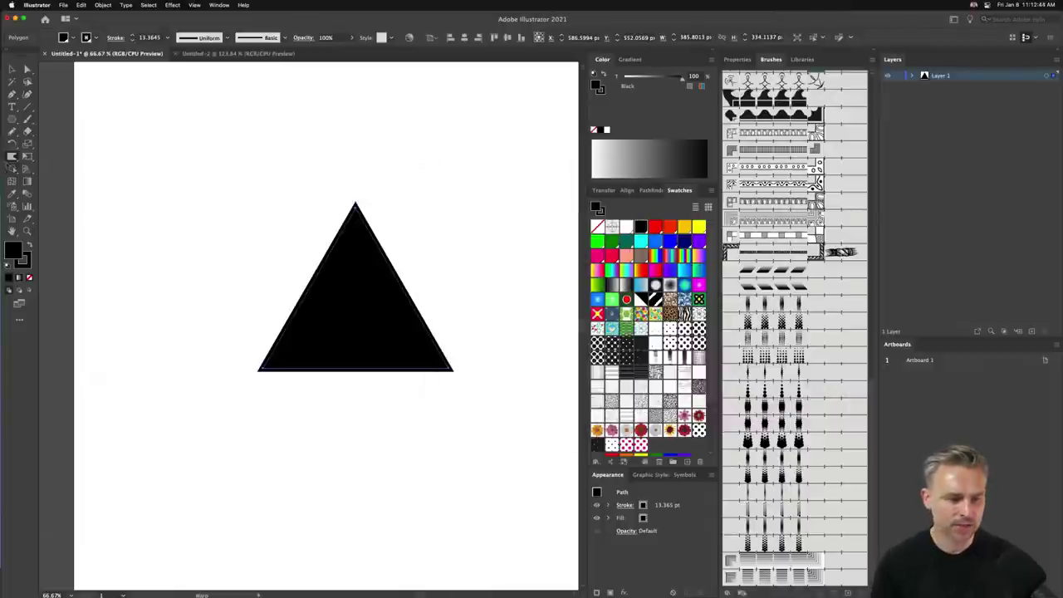
left_click_drag(284, 369, 285, 407)
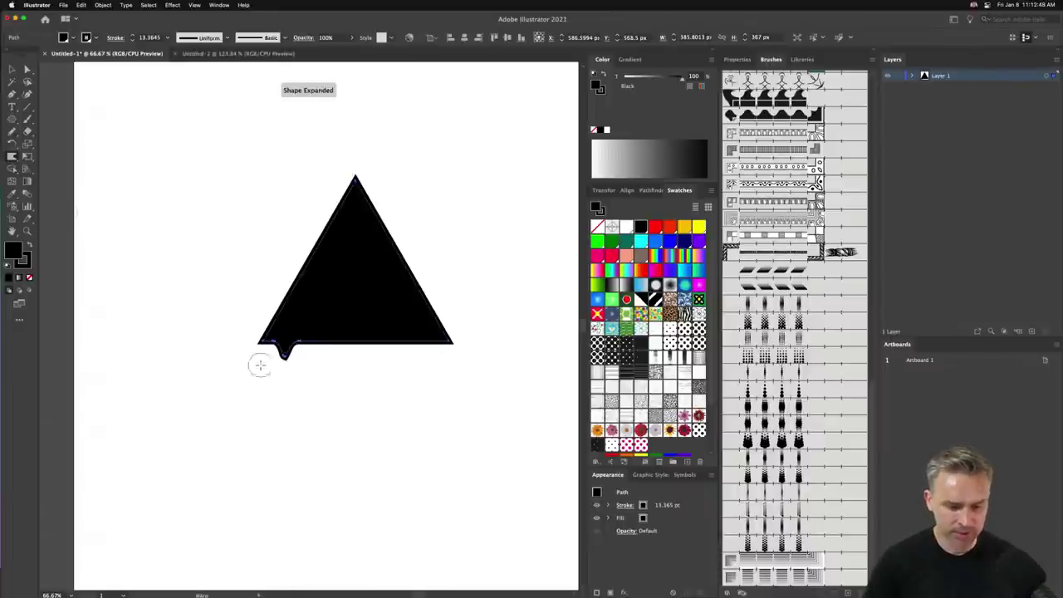
left_click_drag(284, 351, 276, 461)
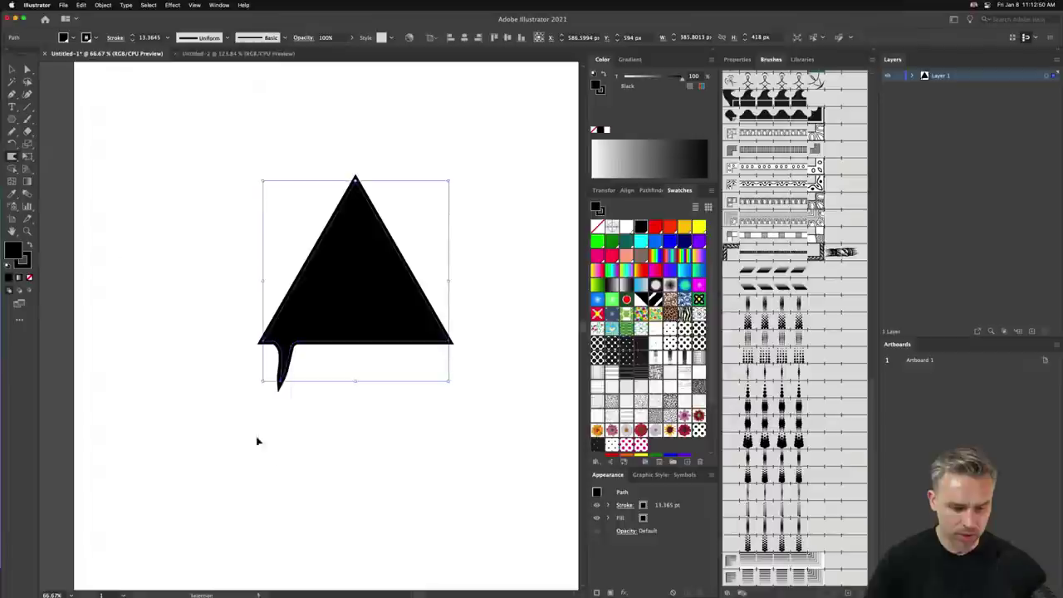
key("super+z")
key("super+z")
Lower warp intensity to 10, test a long left-edge spike, and undo to the plain triangle
double_click(12, 156)
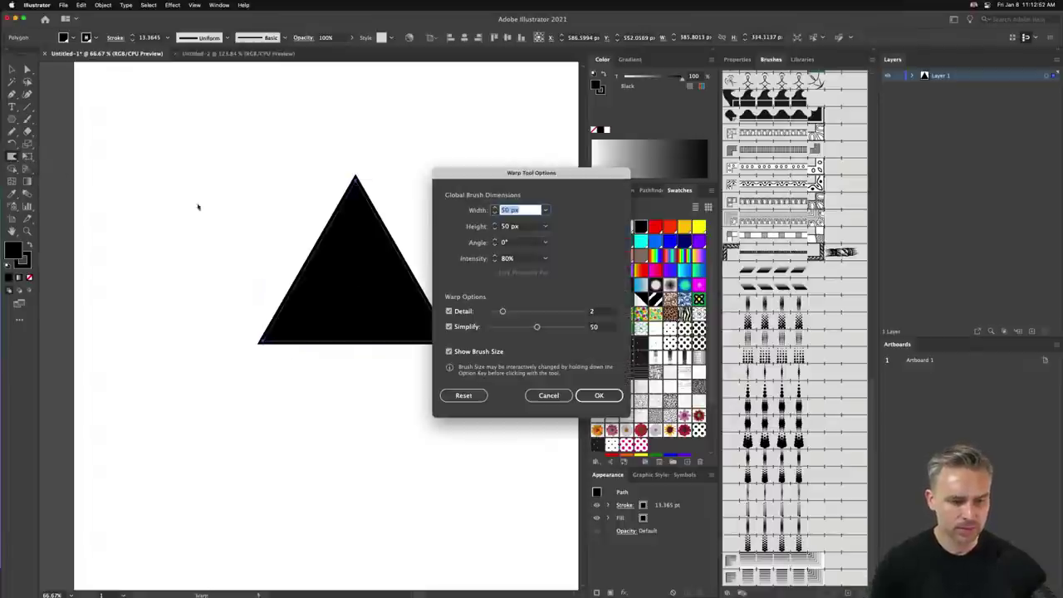
left_click(508, 258)
type("100")
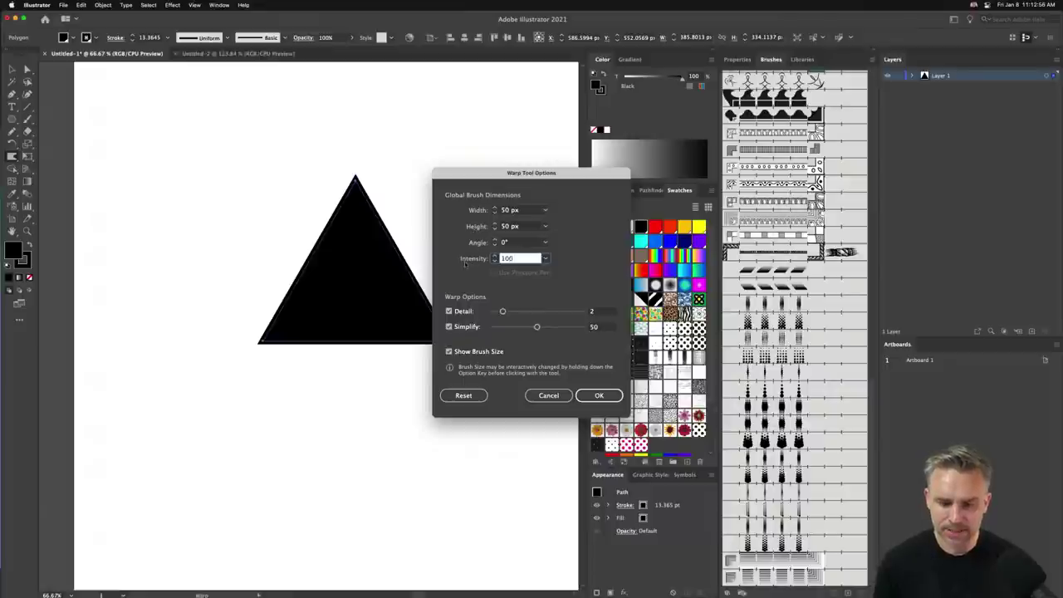
key("Return")
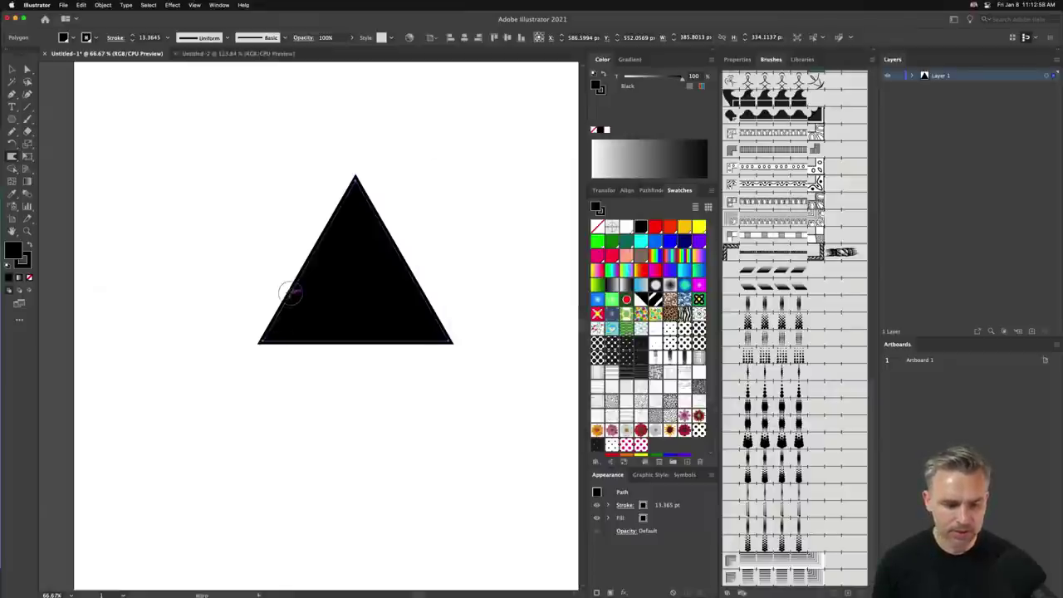
left_click_drag(287, 276, 287, 555)
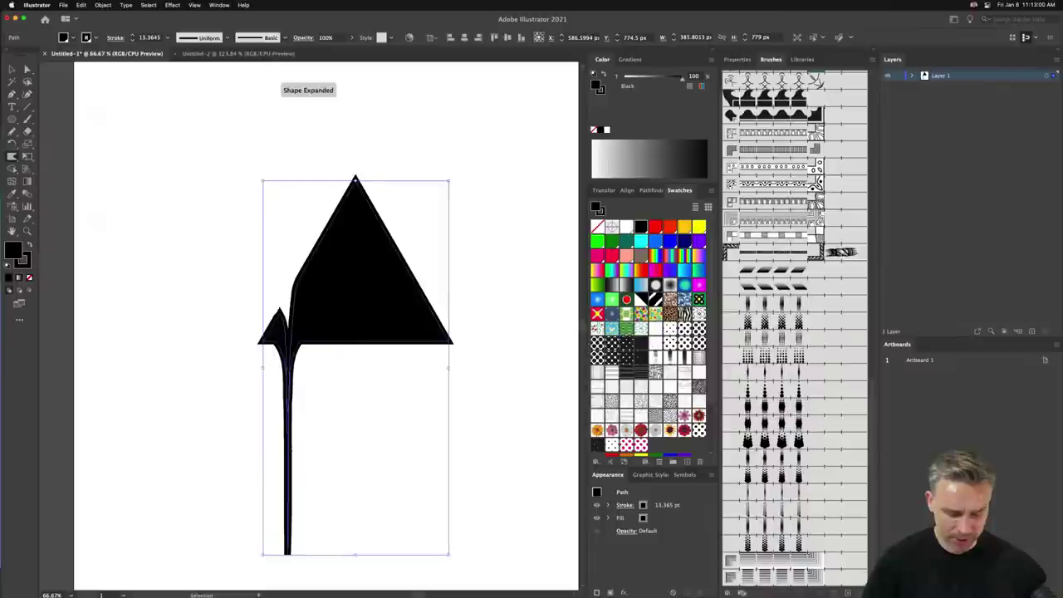
key("super+z")
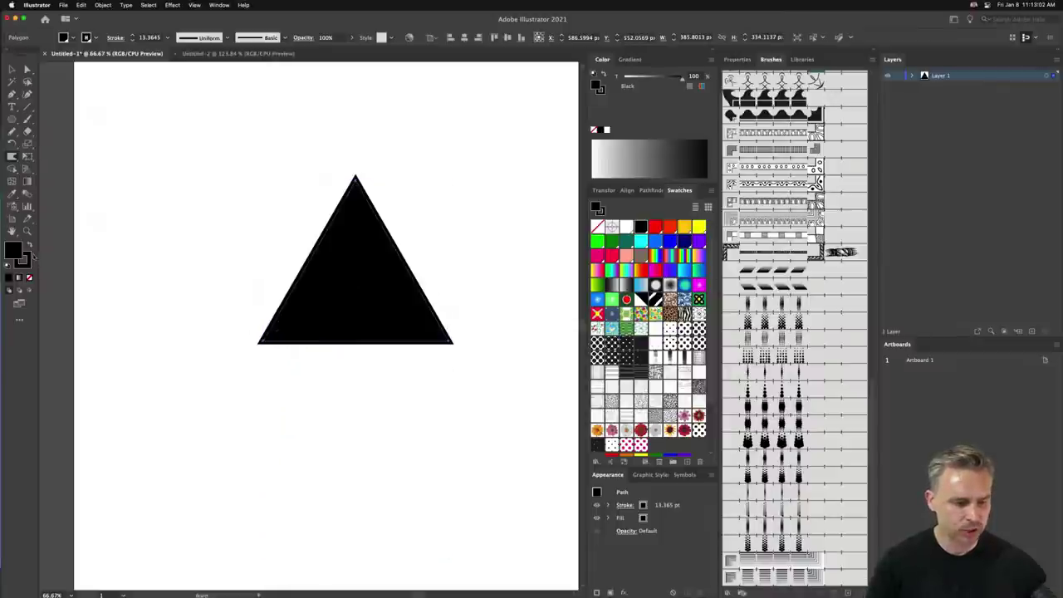
Set the triangle's stroke to None and select the triangle
left_click(29, 259)
left_click(29, 278)
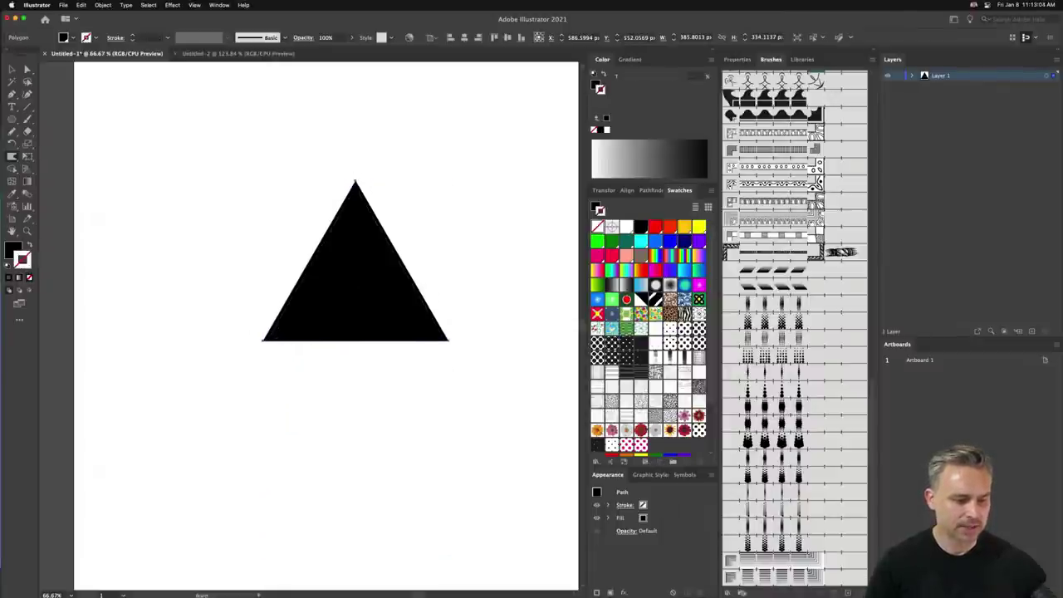
key("x")
key("v")
left_click(296, 259)
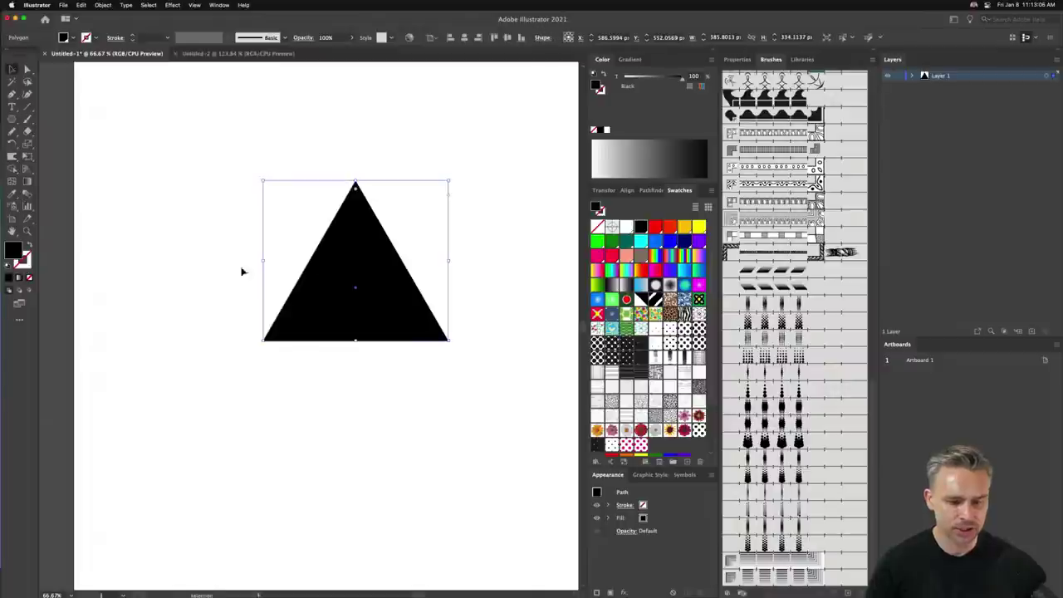
Warp five drips down from the bottom edge and push jagged peaks into the top
key("shift+r")
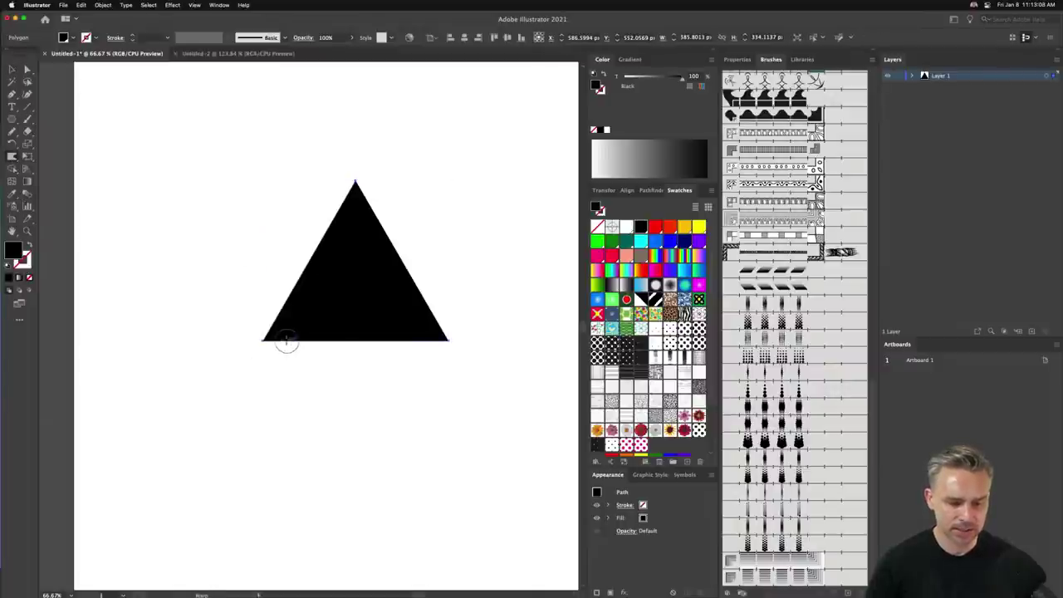
left_click_drag(287, 339, 288, 487)
mouse_move(324, 342)
left_mouse_down()
mouse_move(320, 502)
mouse_move(307, 509)
mouse_move(324, 530)
left_mouse_up()
left_click_drag(296, 264, 314, 242)
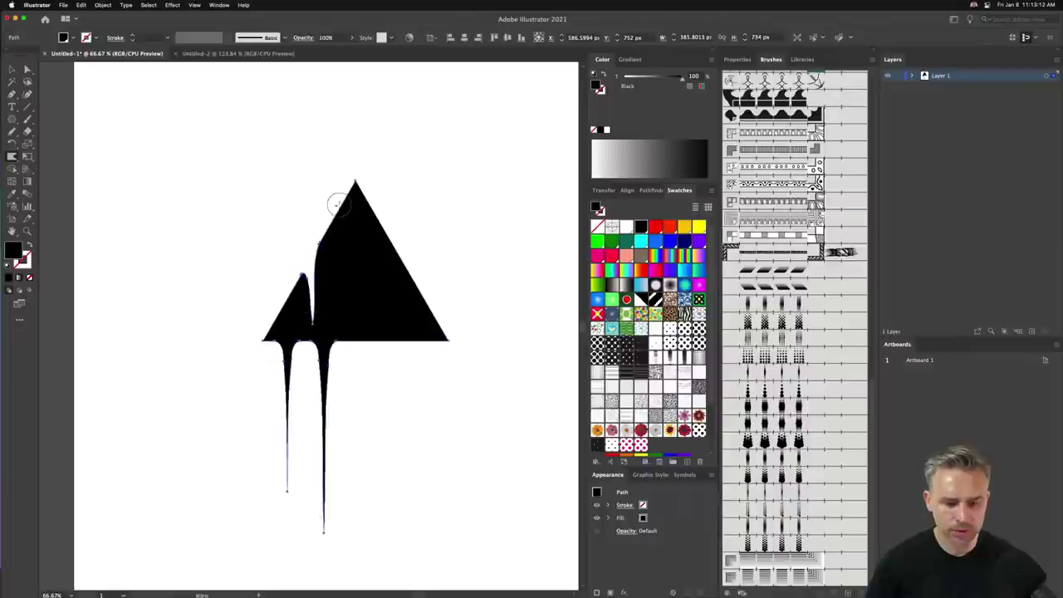
left_click_drag(331, 207, 332, 292)
left_click_drag(352, 329, 353, 446)
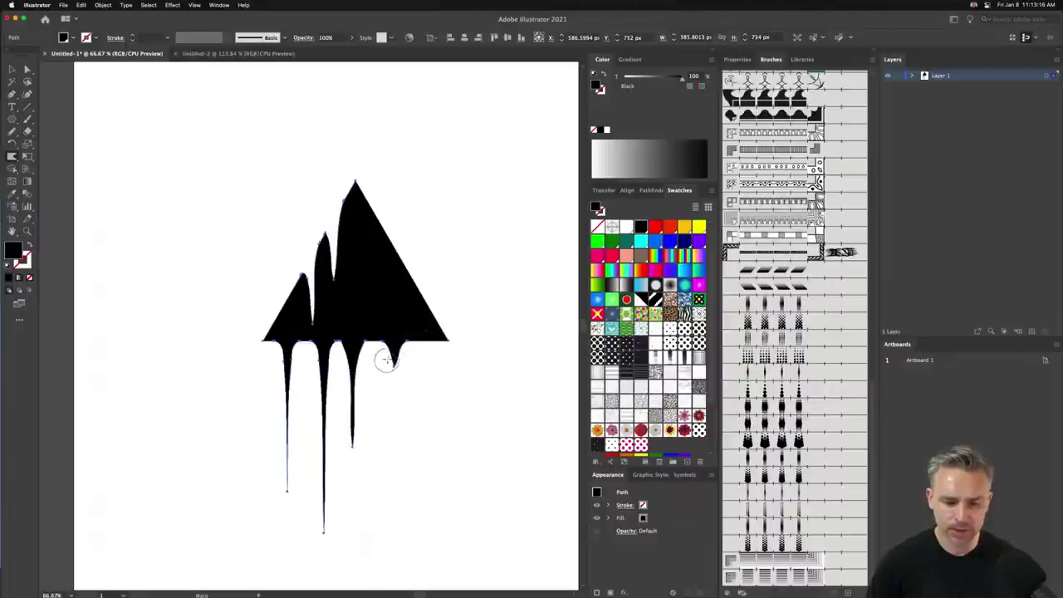
left_click_drag(387, 357, 396, 361)
left_click_drag(392, 367, 391, 526)
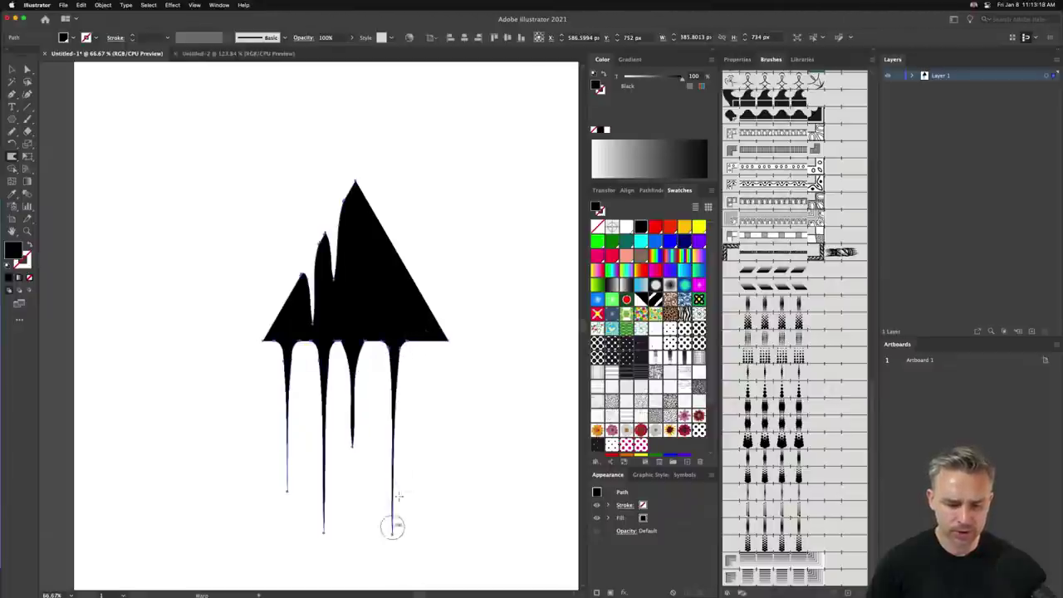
left_click_drag(420, 338, 420, 498)
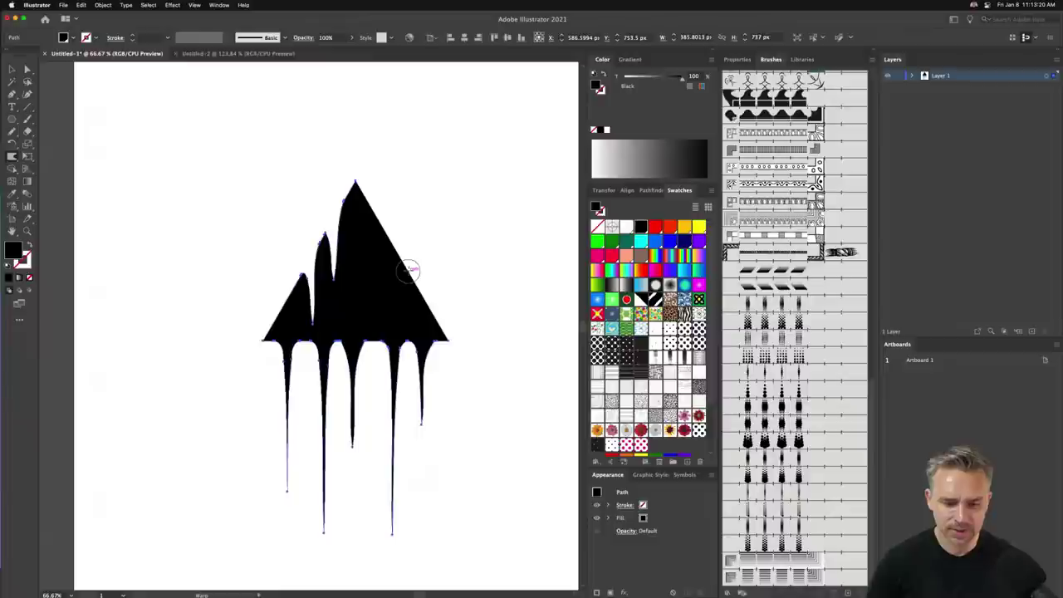
left_click_drag(410, 270, 400, 274)
left_click_drag(388, 233, 379, 277)
Move the drip shape up and right with the Selection tool and copy it
left_click(12, 69)
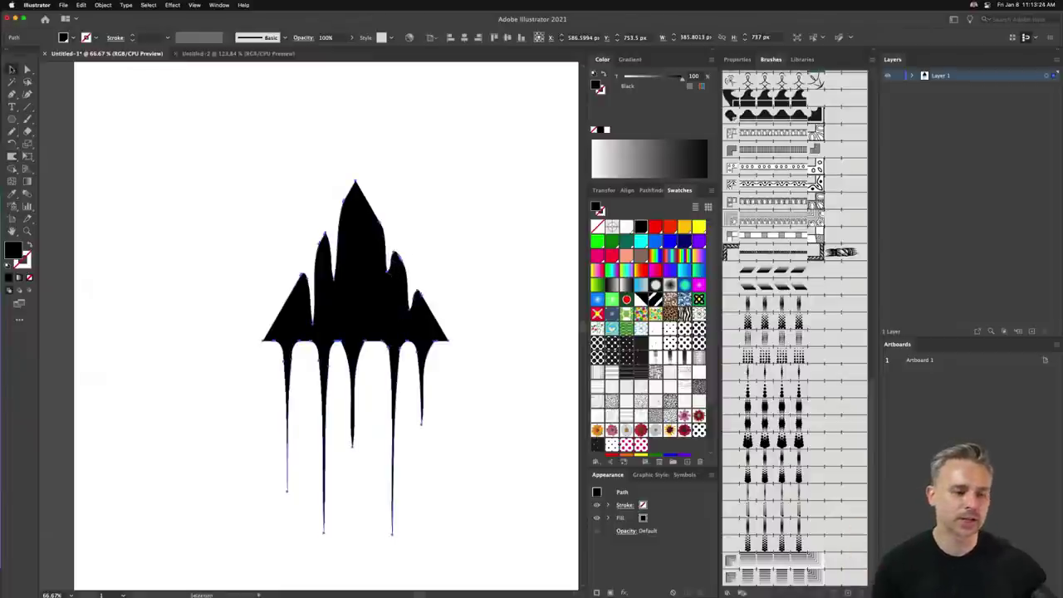
left_click(209, 176)
left_click_drag(361, 295, 374, 253)
key("a")
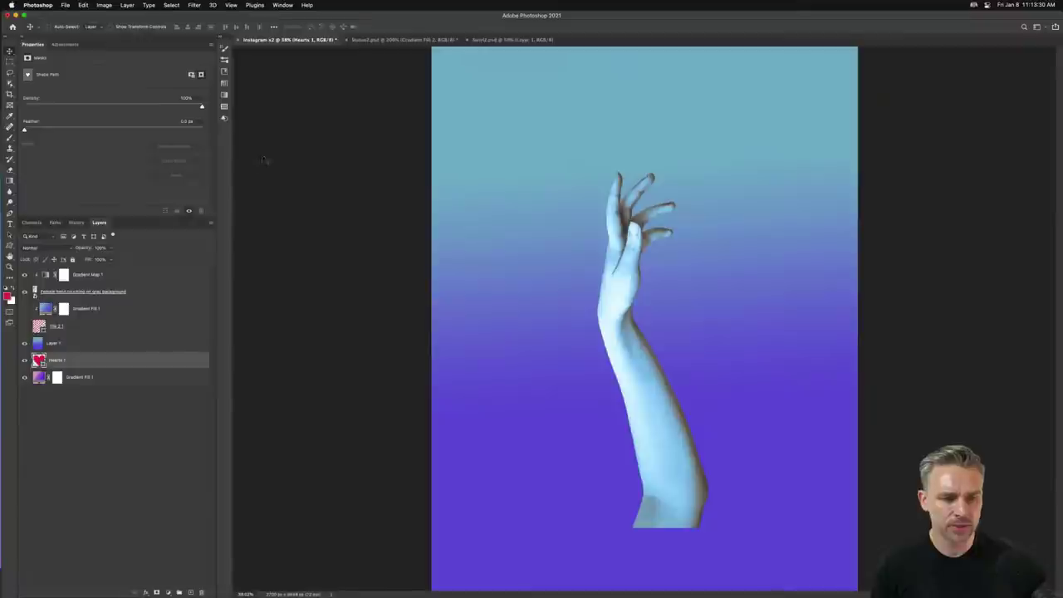
Paste the drip as a Shape Layer, move Shape 1 to the top, and enlarge it over the hand
key("super+v")
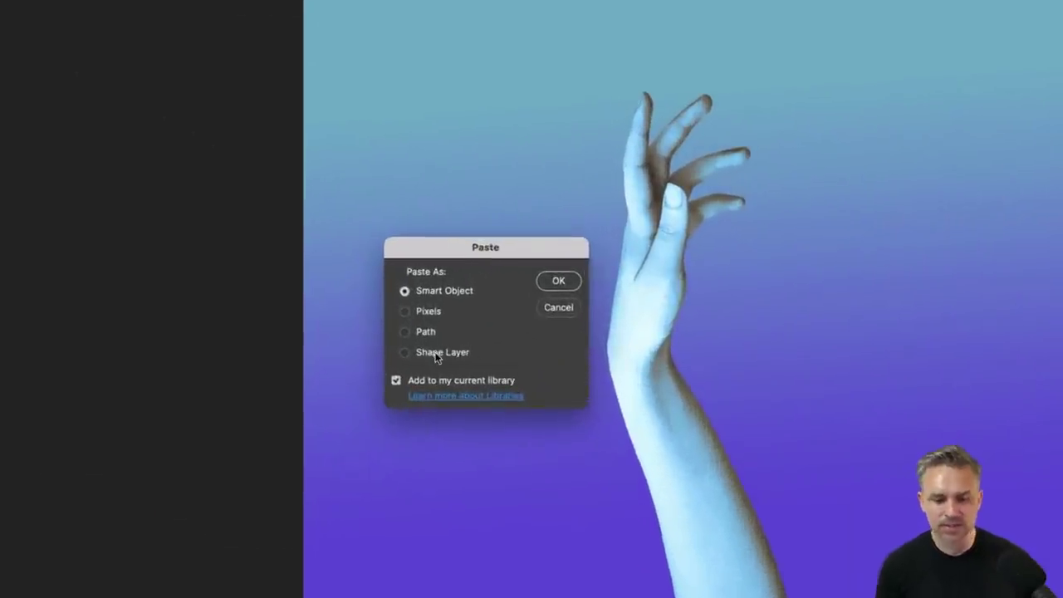
left_click(435, 357)
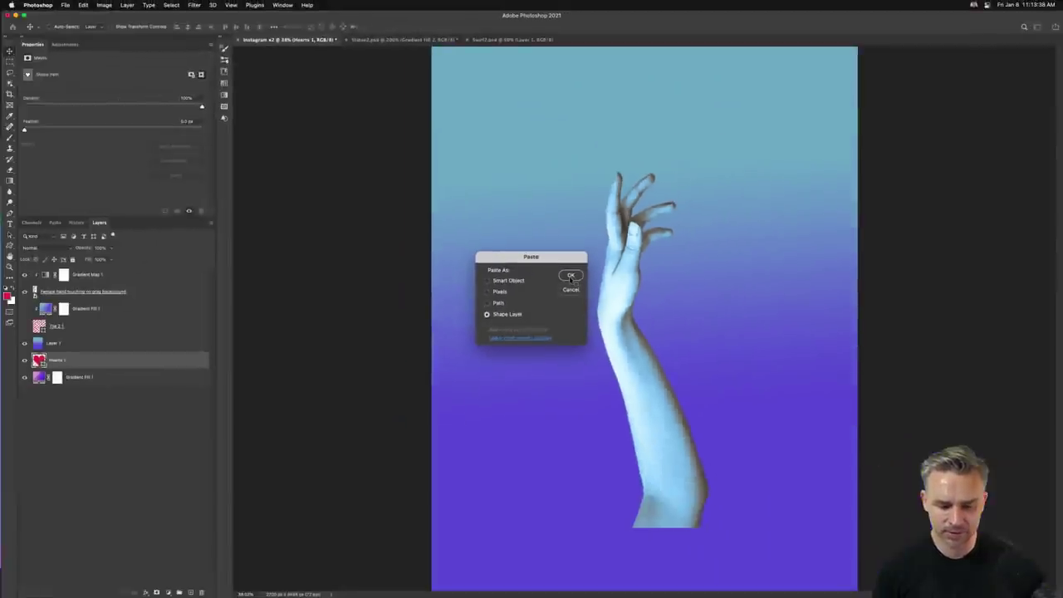
left_click(557, 282)
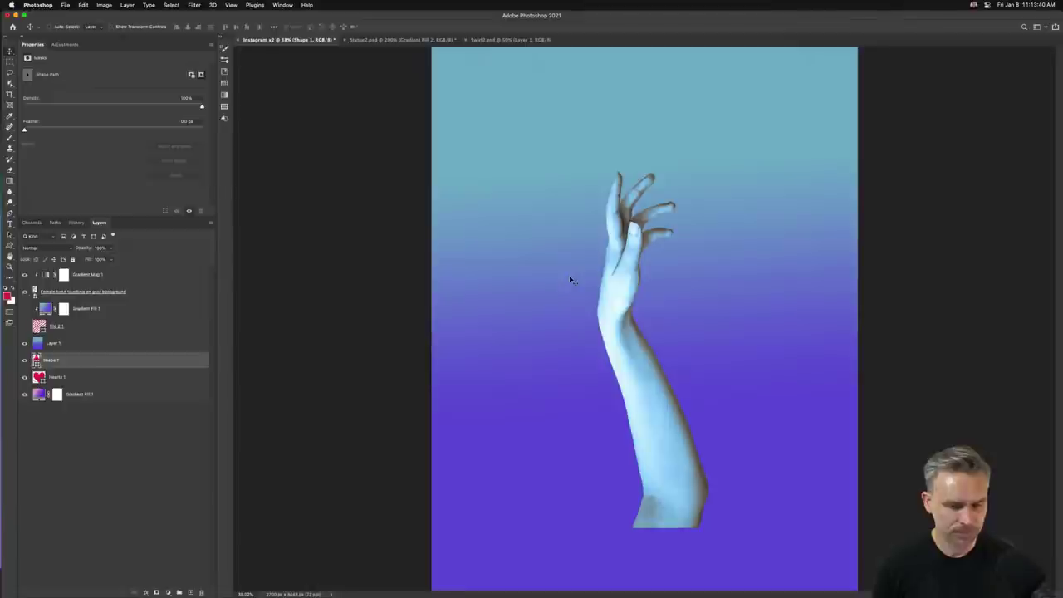
left_click_drag(75, 363, 75, 273)
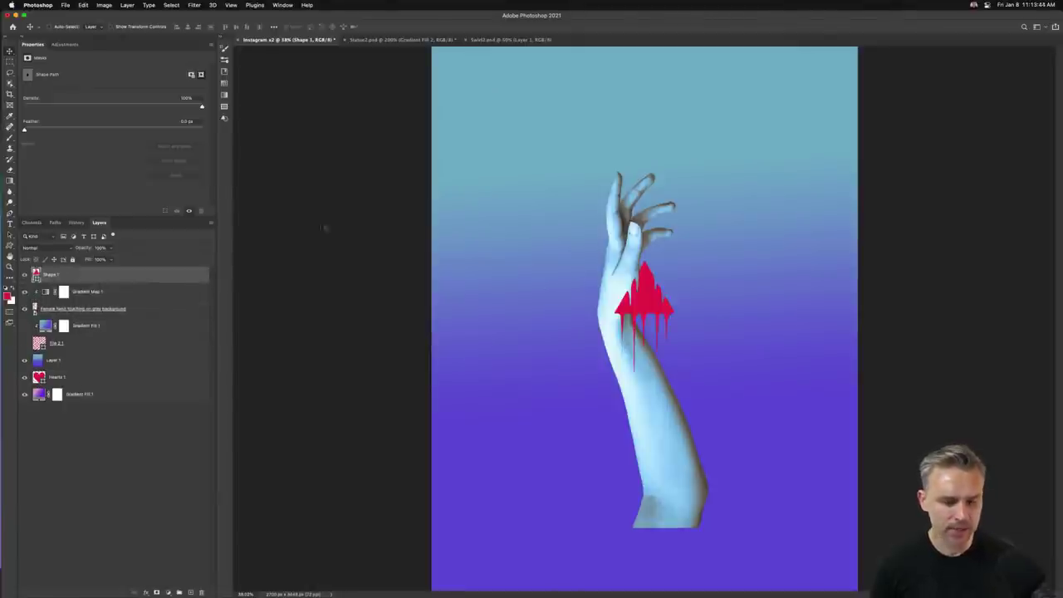
left_click_drag(688, 321, 594, 255)
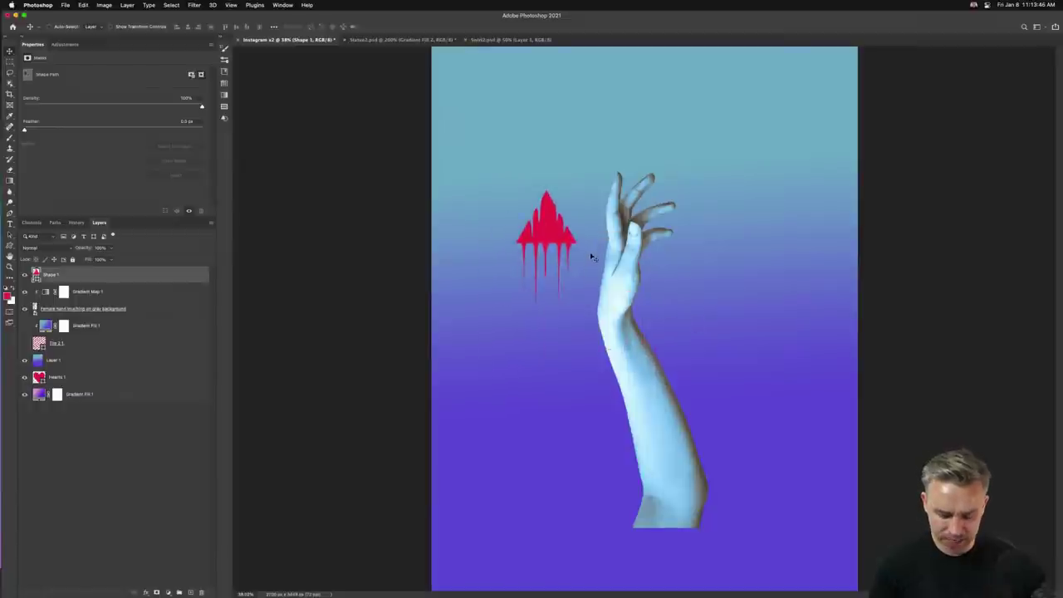
key("super+t")
left_click_drag(577, 305, 699, 521)
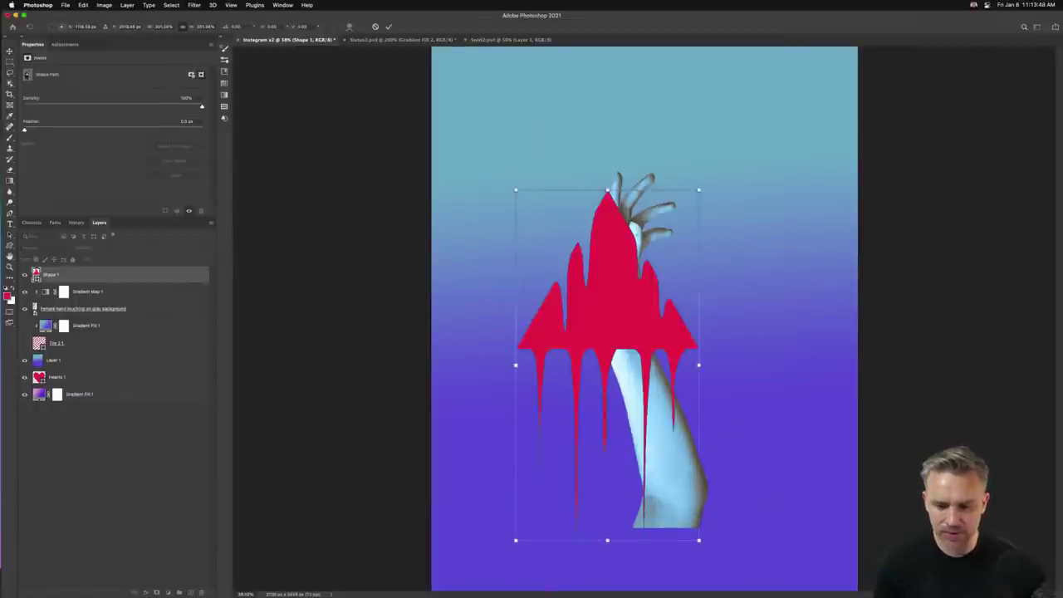
Commit the resize, nudge the drip shape, and define it as a custom shape, adding 'Trip' to its name
key("Return")
left_click_drag(597, 315, 602, 318)
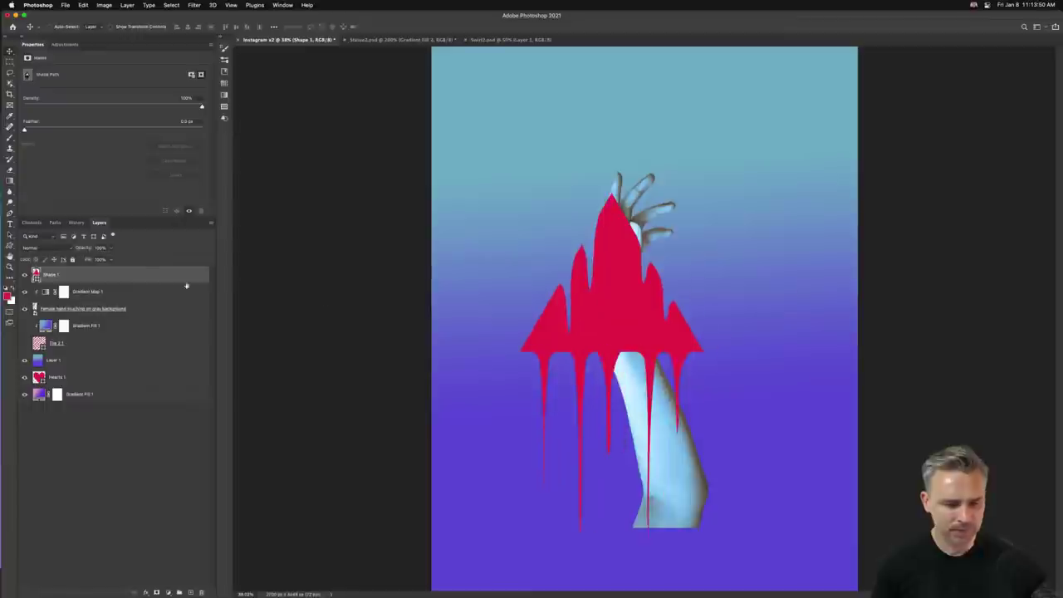
left_click(9, 235)
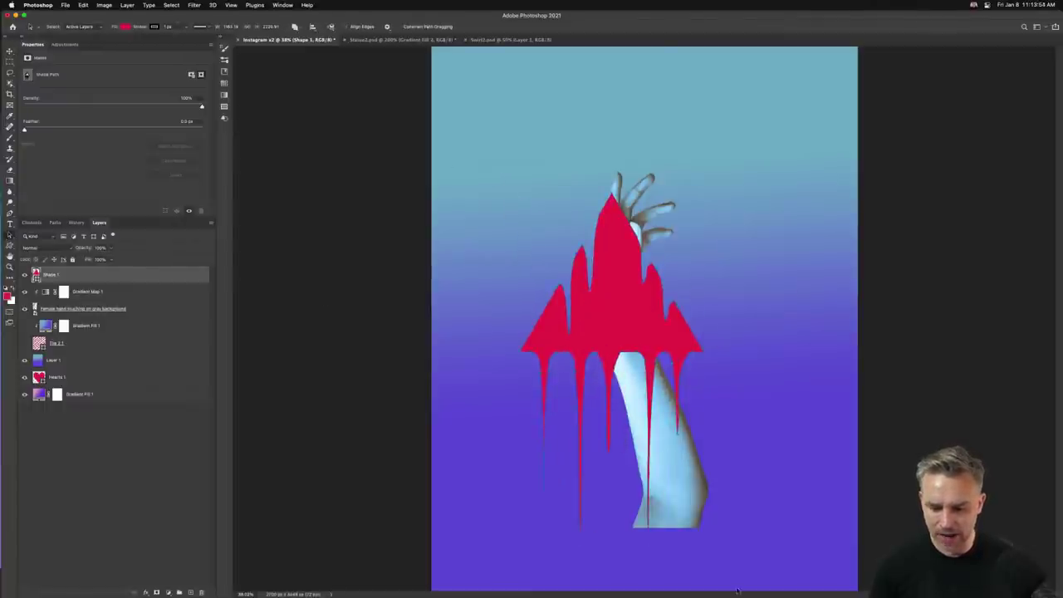
left_click(82, 5)
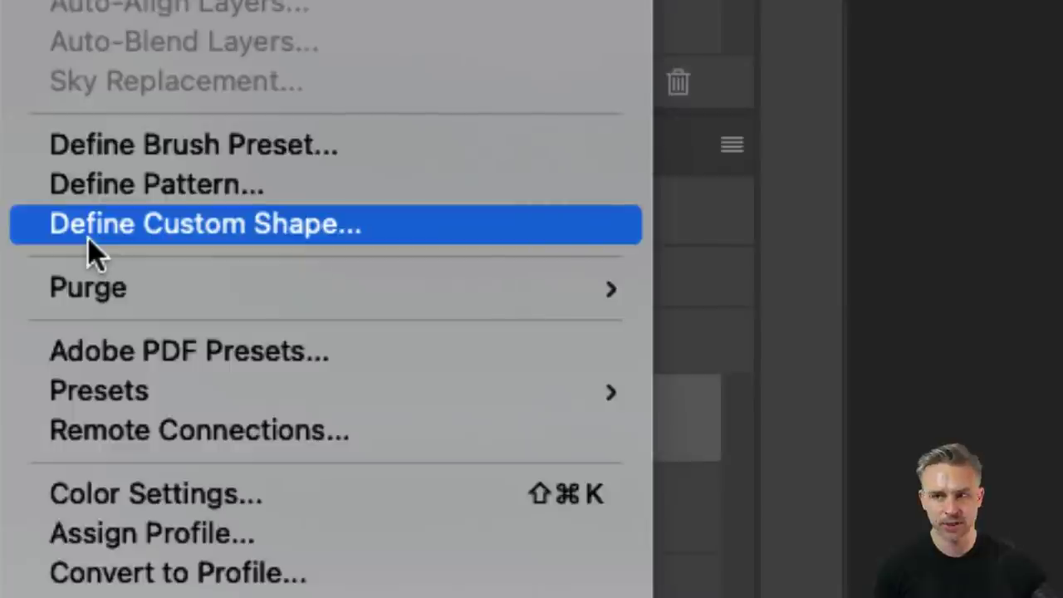
left_click(91, 239)
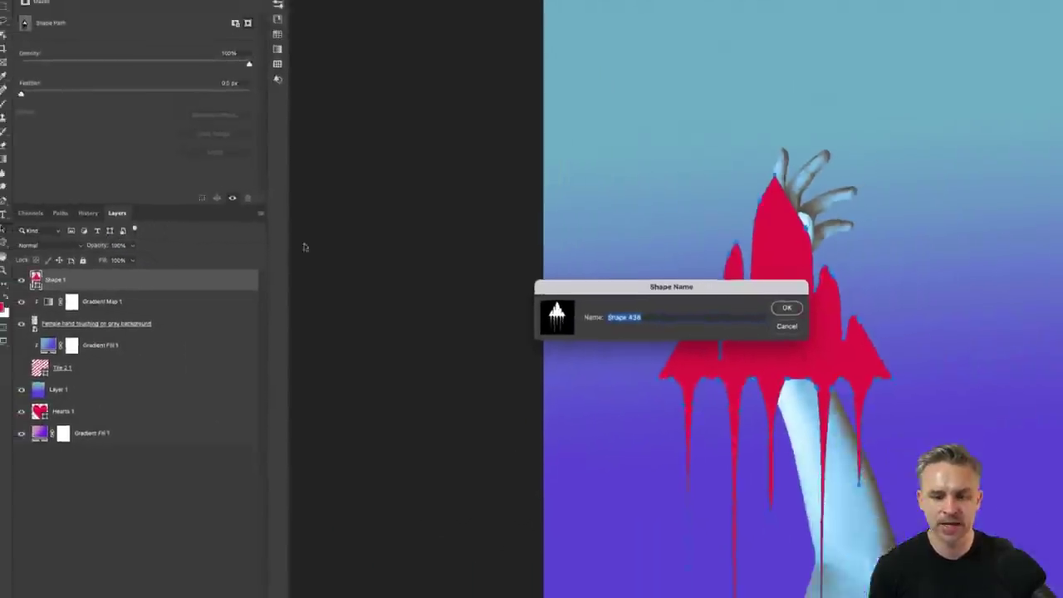
type("Tr")
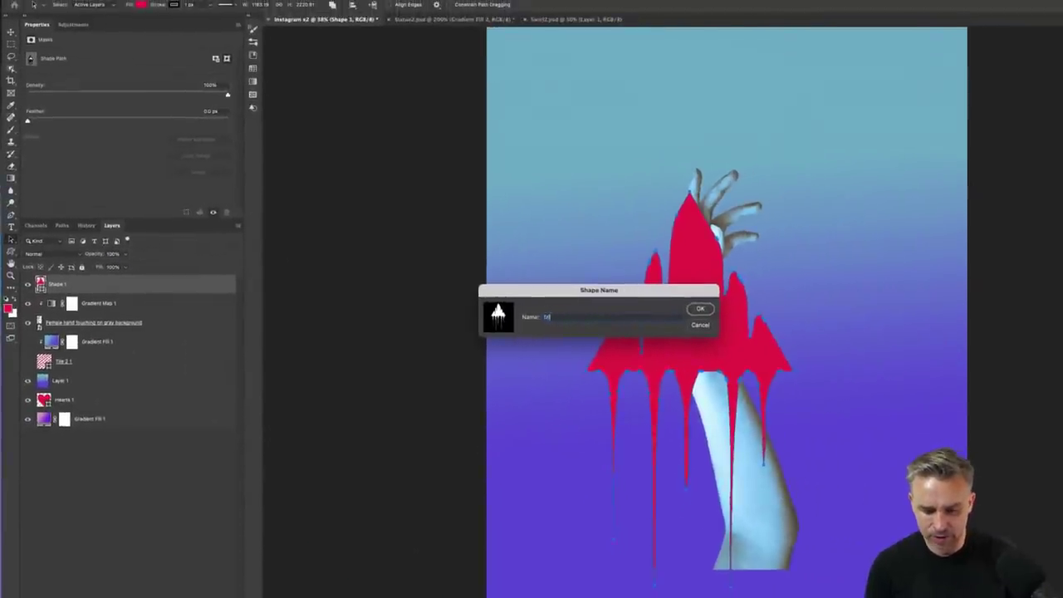
type("ipster Triangl")
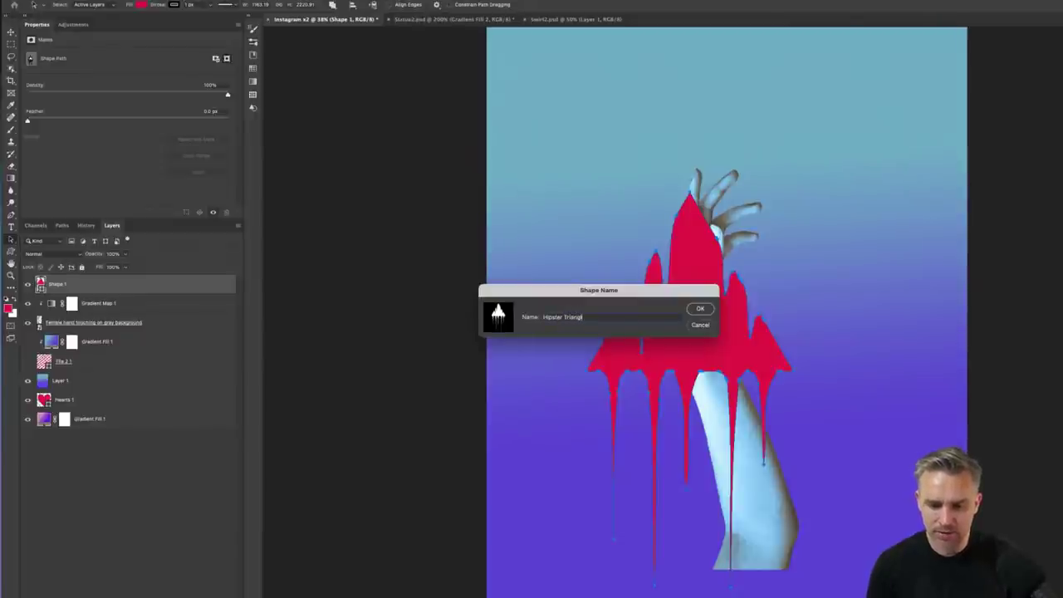
key("Return")
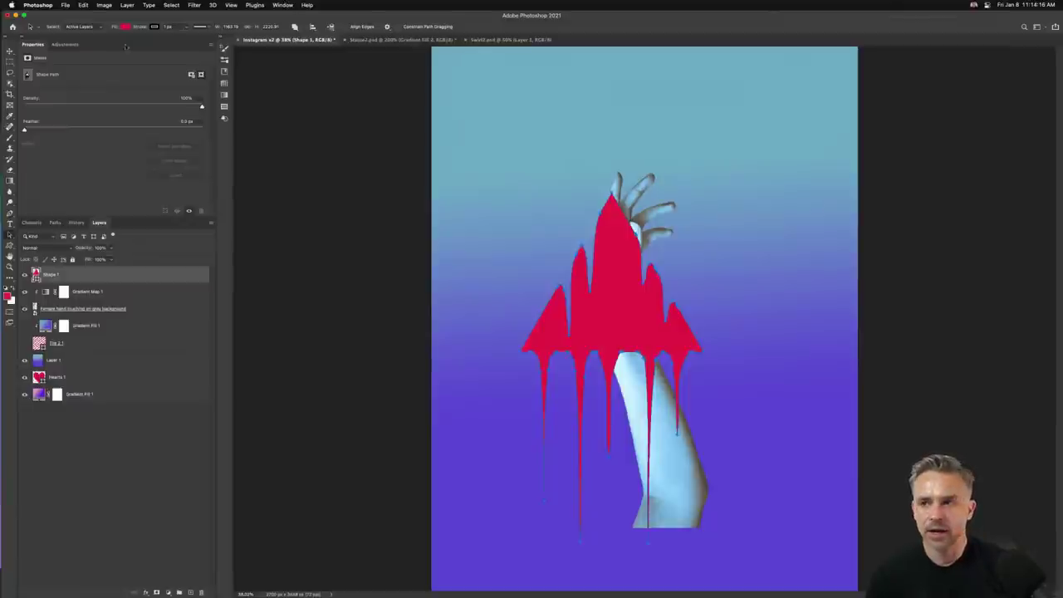
Browse the Shapes and Libraries panels, then move Shape 1 below the hand layer
key("v")
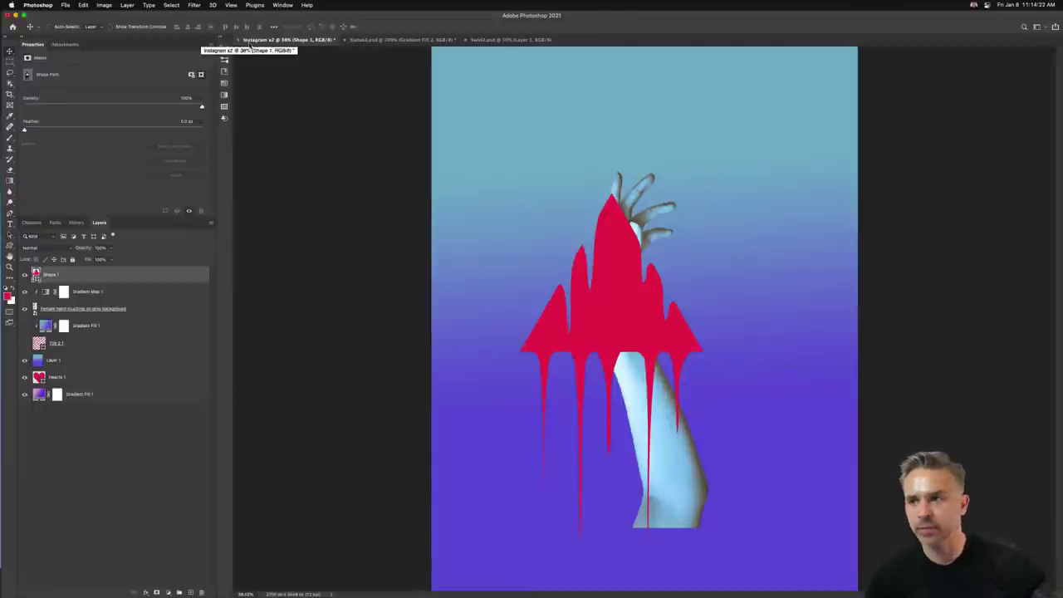
left_click(221, 39)
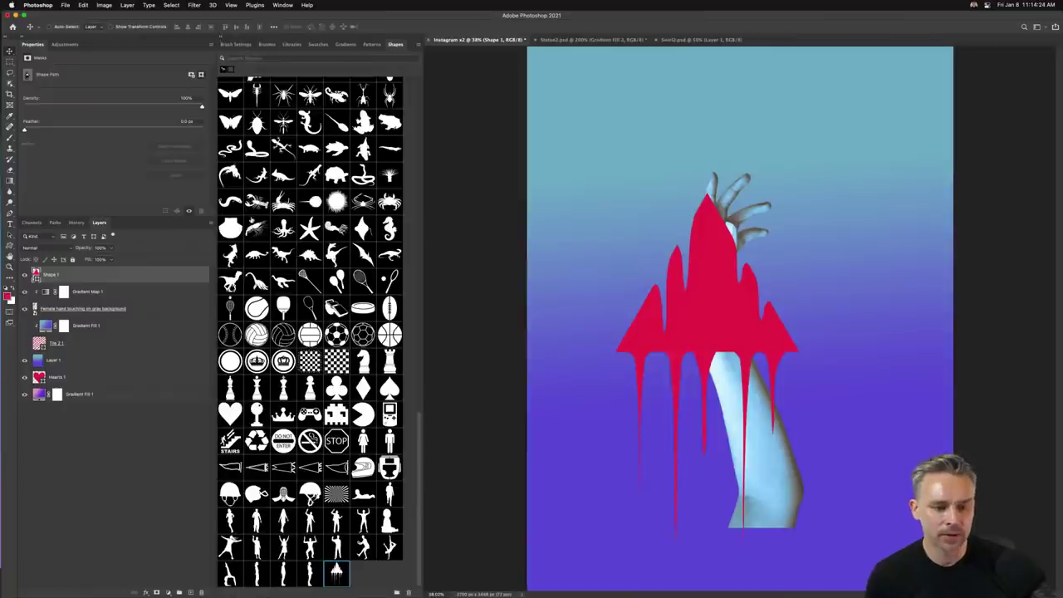
left_click(291, 44)
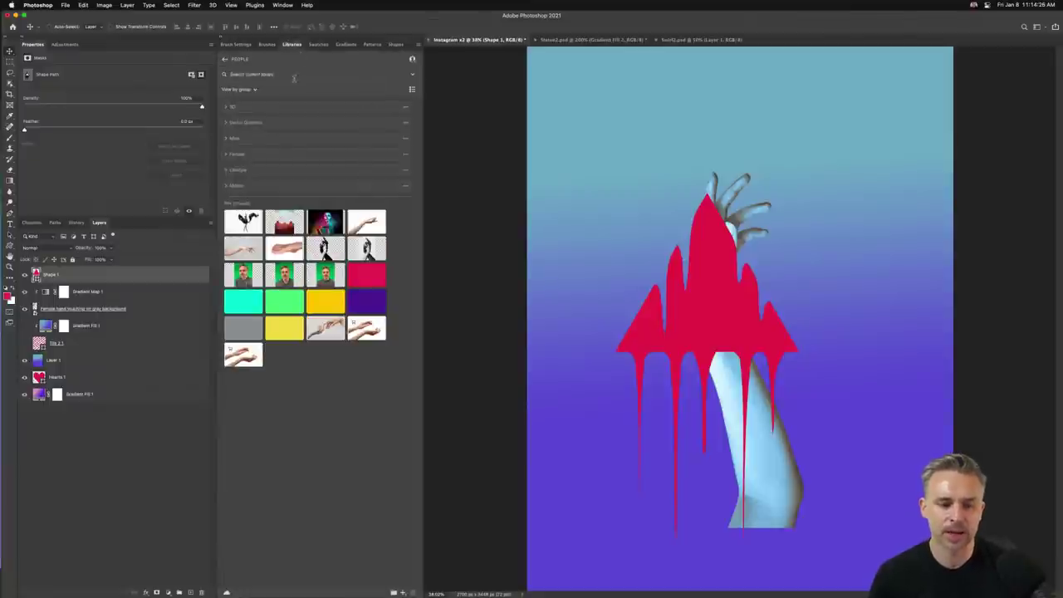
left_click(225, 61)
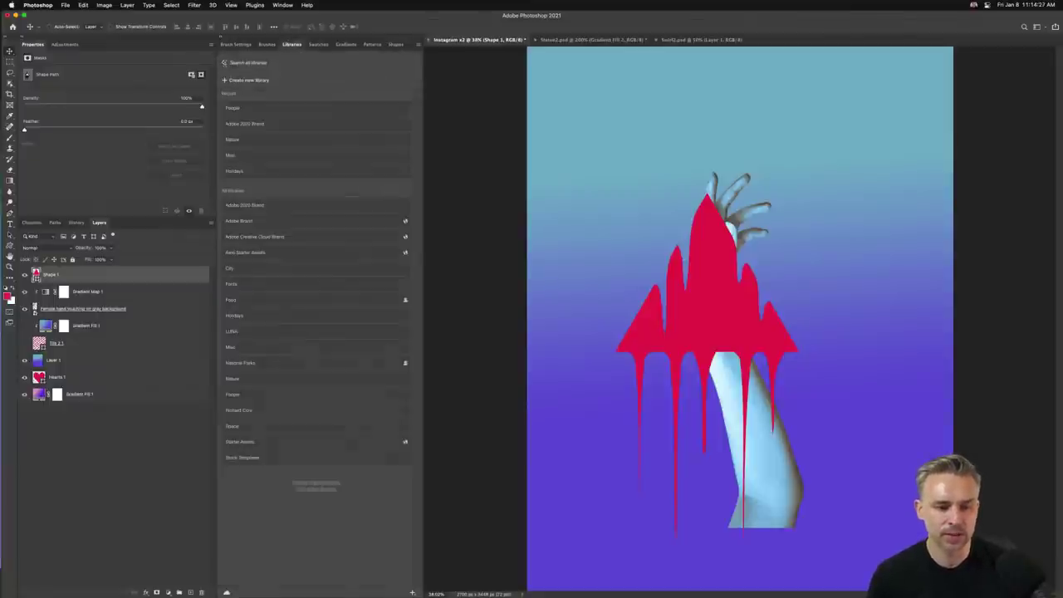
left_click(245, 124)
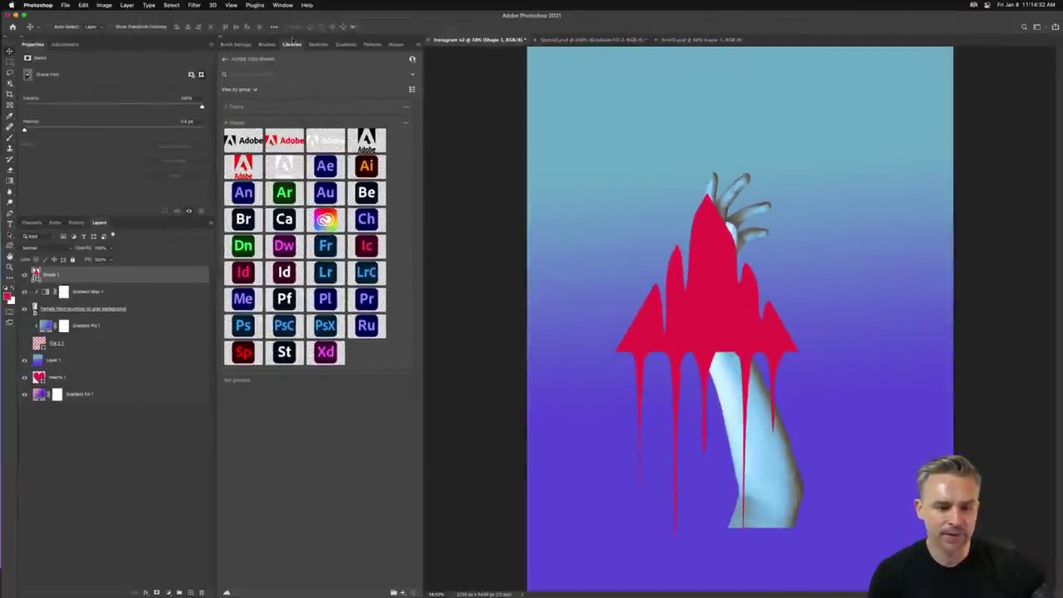
left_click(395, 44)
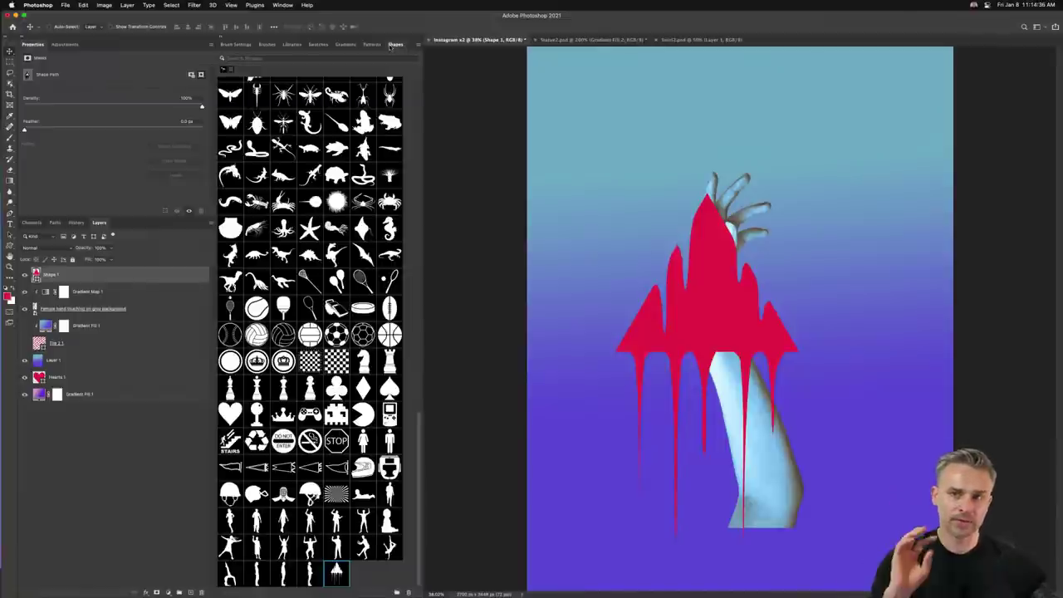
left_click(291, 45)
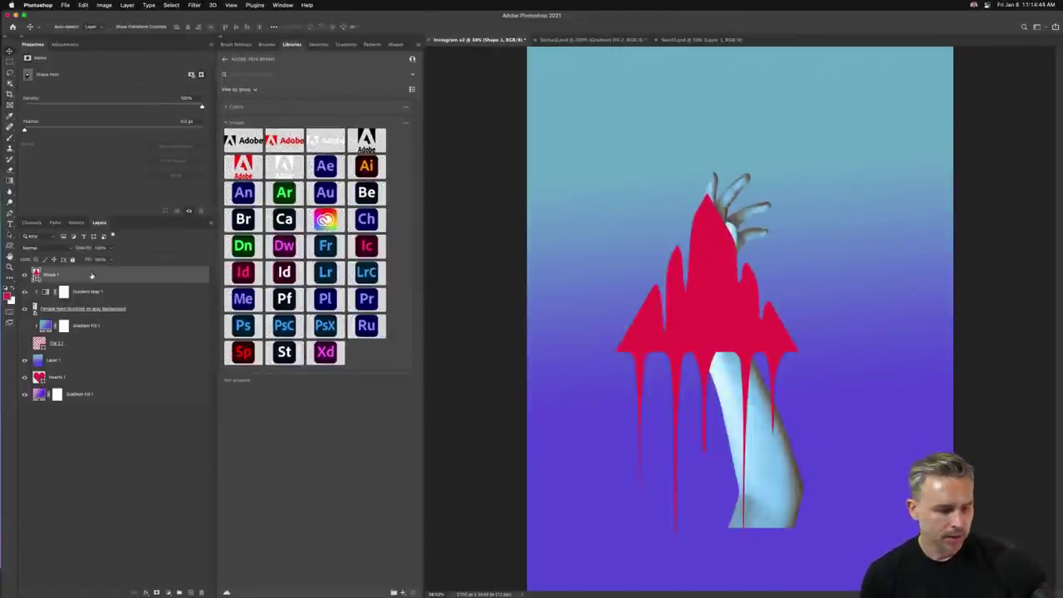
left_click_drag(92, 275, 51, 345)
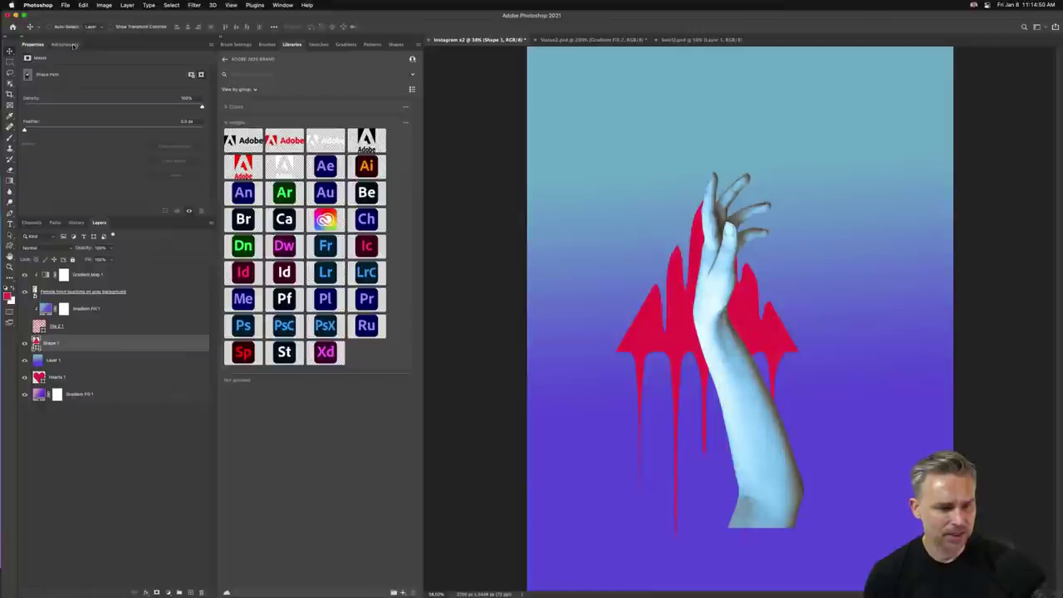
Select Gradient Map 1, show the Gradients presets, and delete the accidental Gradient Fill 2
left_click(85, 279)
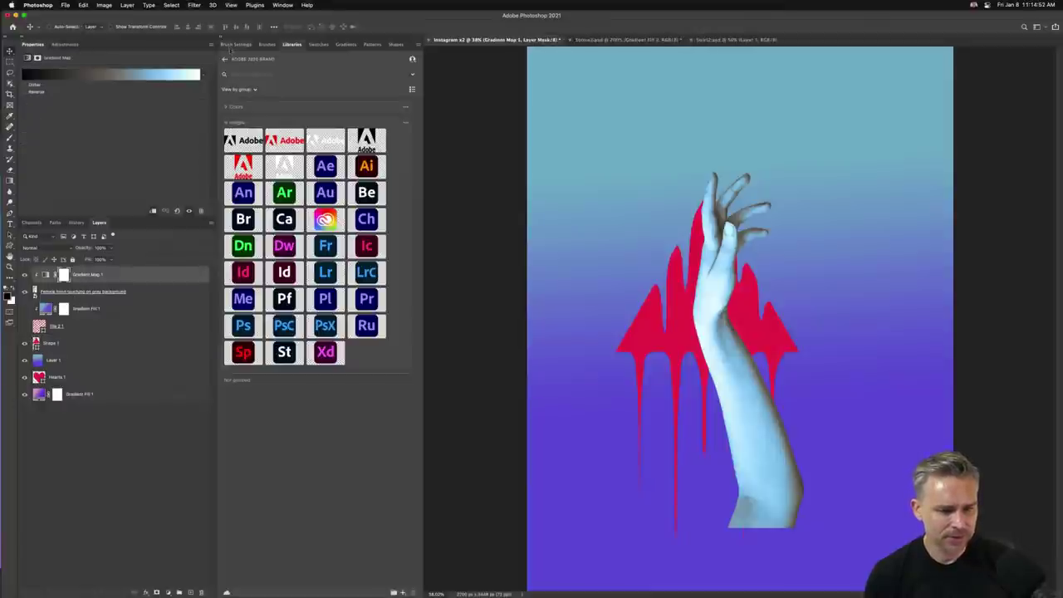
left_click(345, 44)
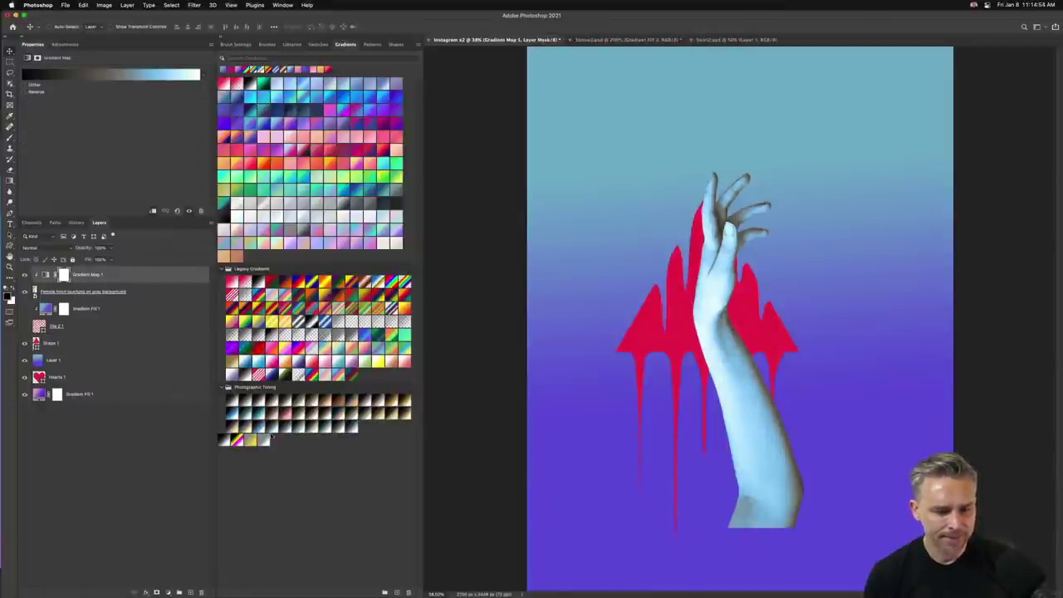
left_click(309, 428)
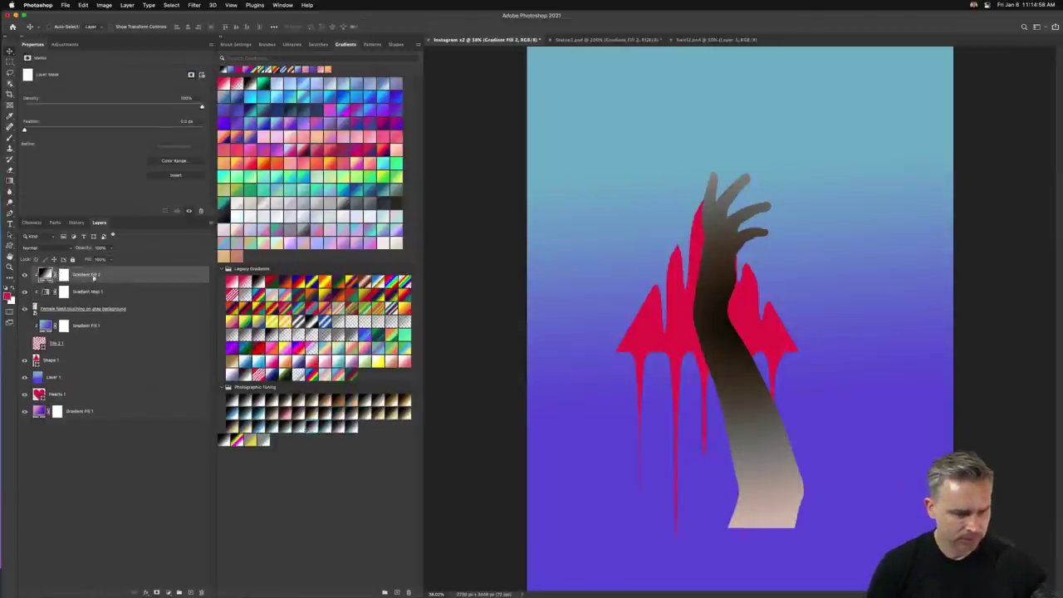
left_click_drag(107, 281, 204, 591)
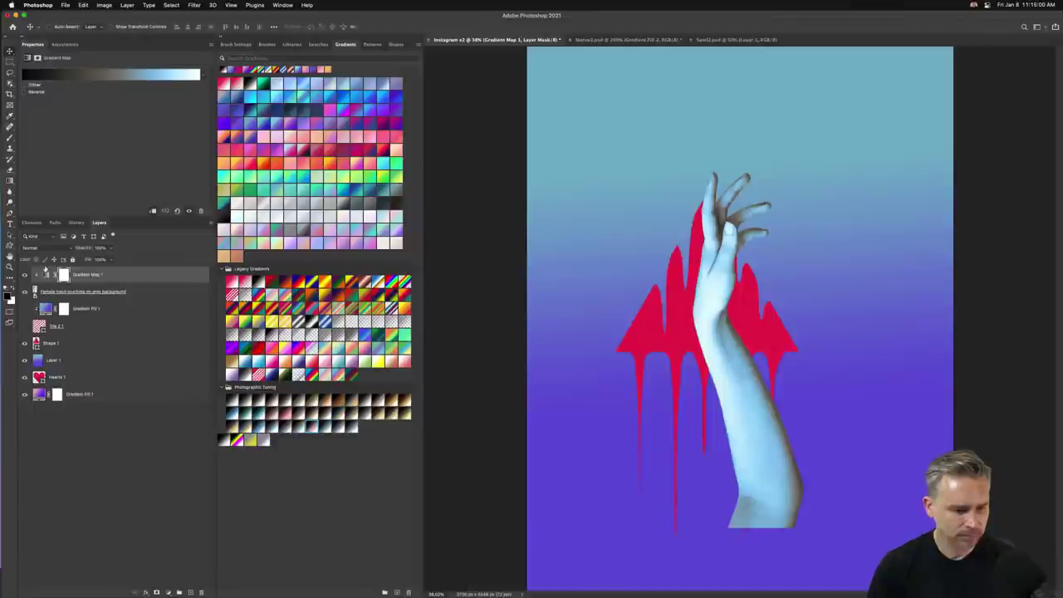
Preview Photographic Toning presets on the arm, then restore its light blue toning
left_click(202, 73)
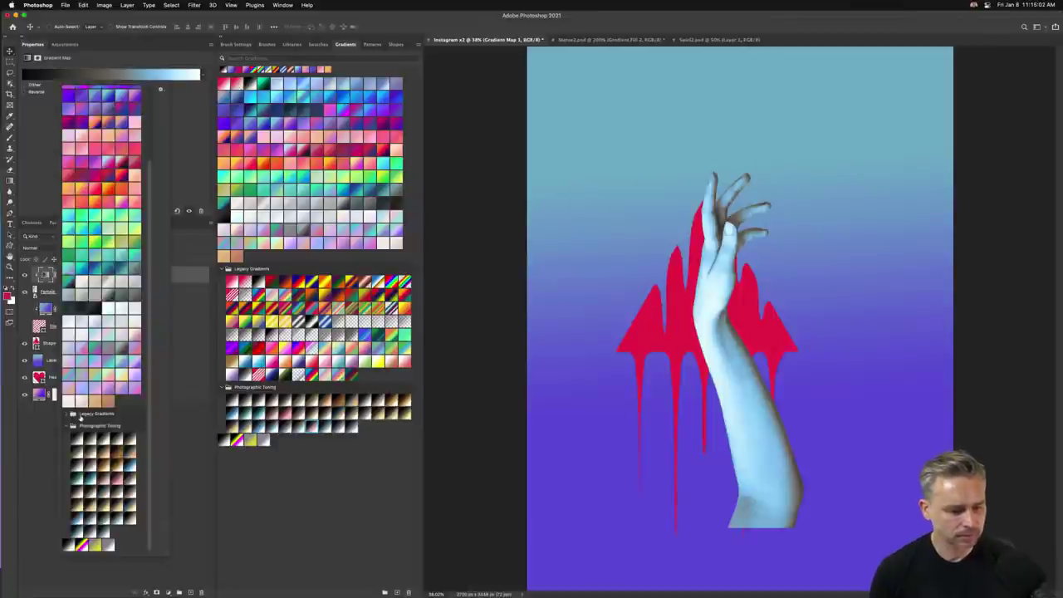
left_click(89, 507)
left_click(106, 495)
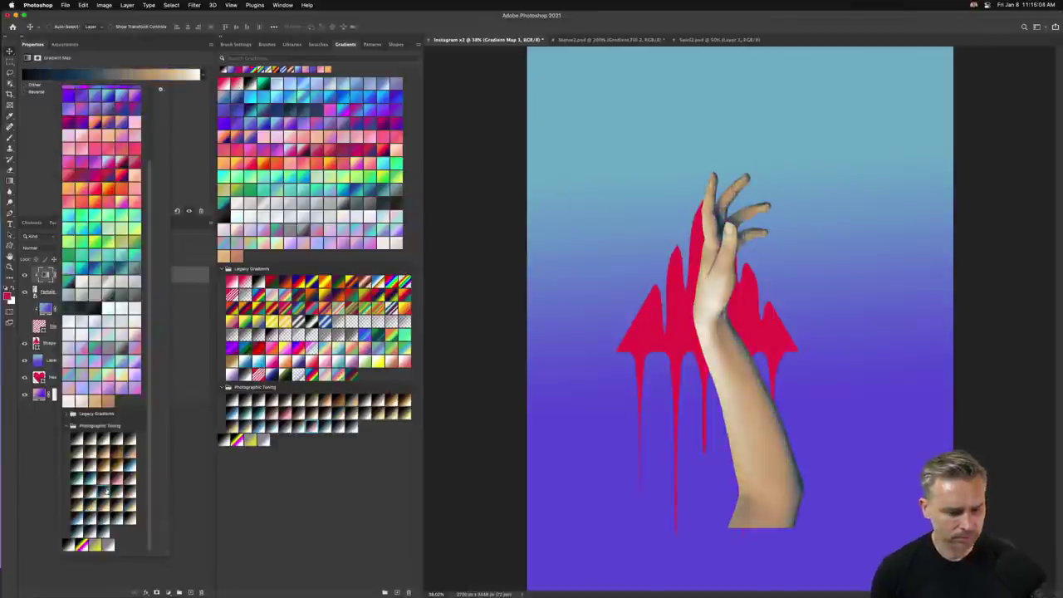
left_click(113, 480)
left_click(118, 467)
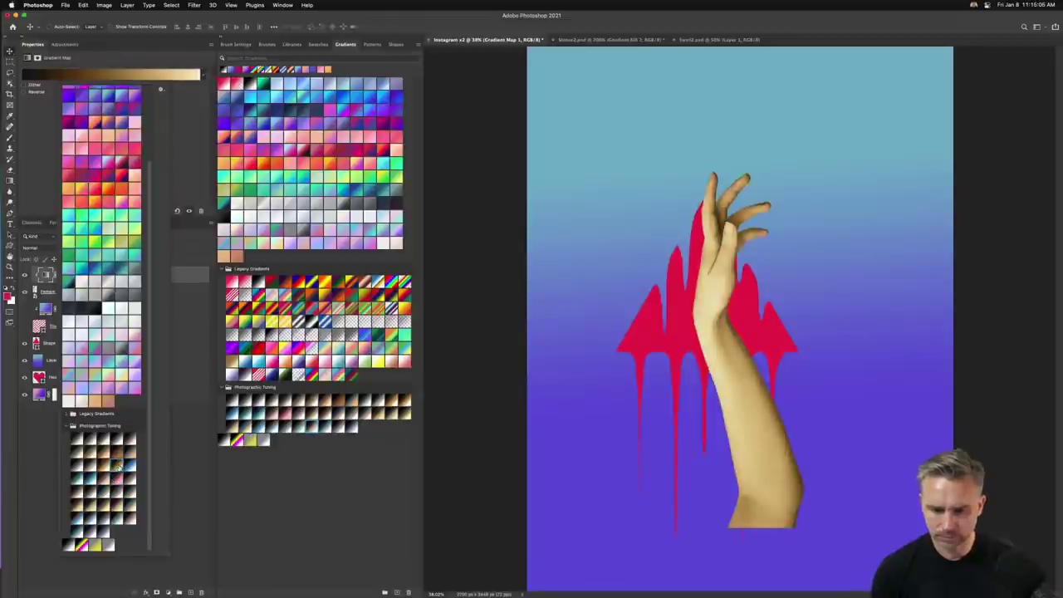
left_click(116, 457)
left_click(130, 466)
left_click(94, 446)
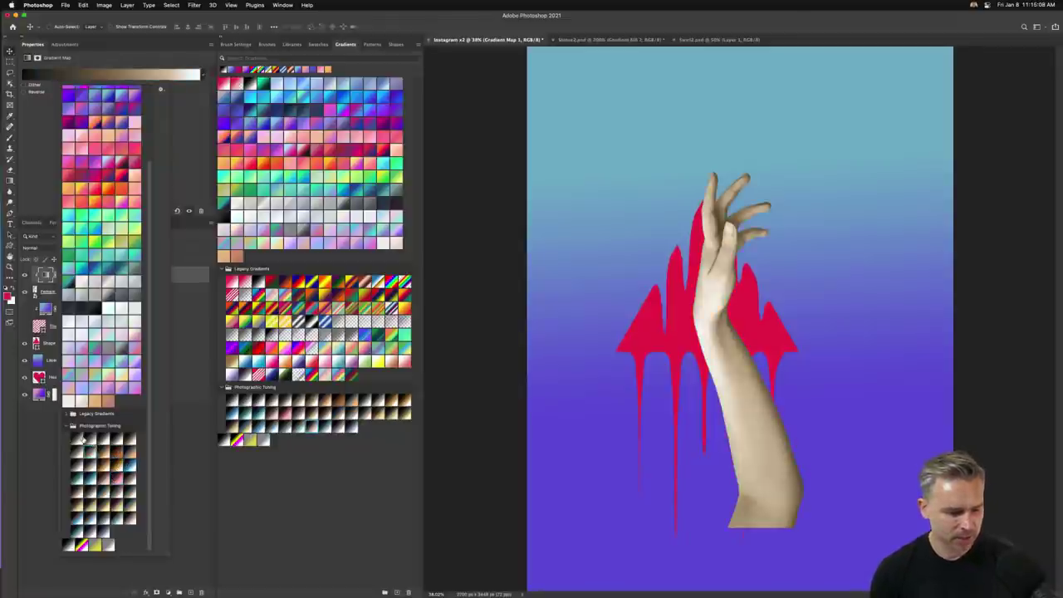
left_click(93, 446)
left_click(86, 440)
left_click(89, 482)
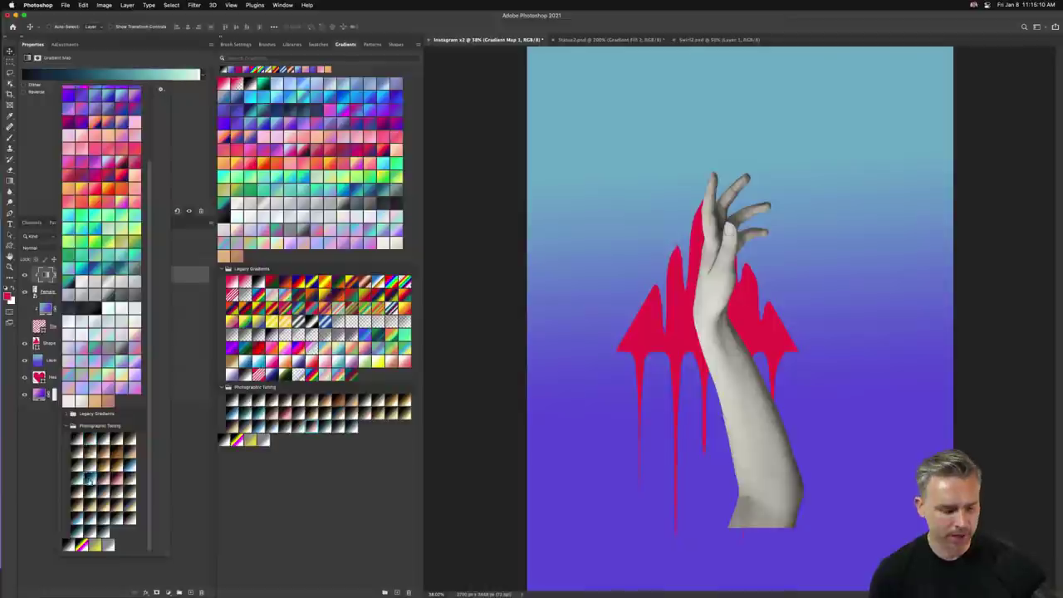
left_click(93, 519)
left_click(291, 525)
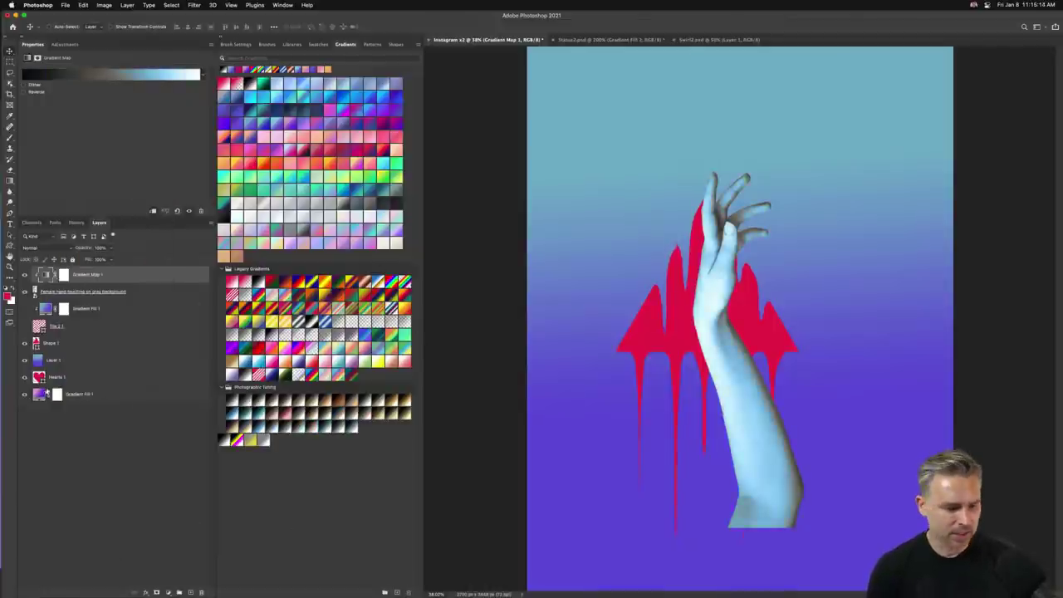
left_click(115, 336)
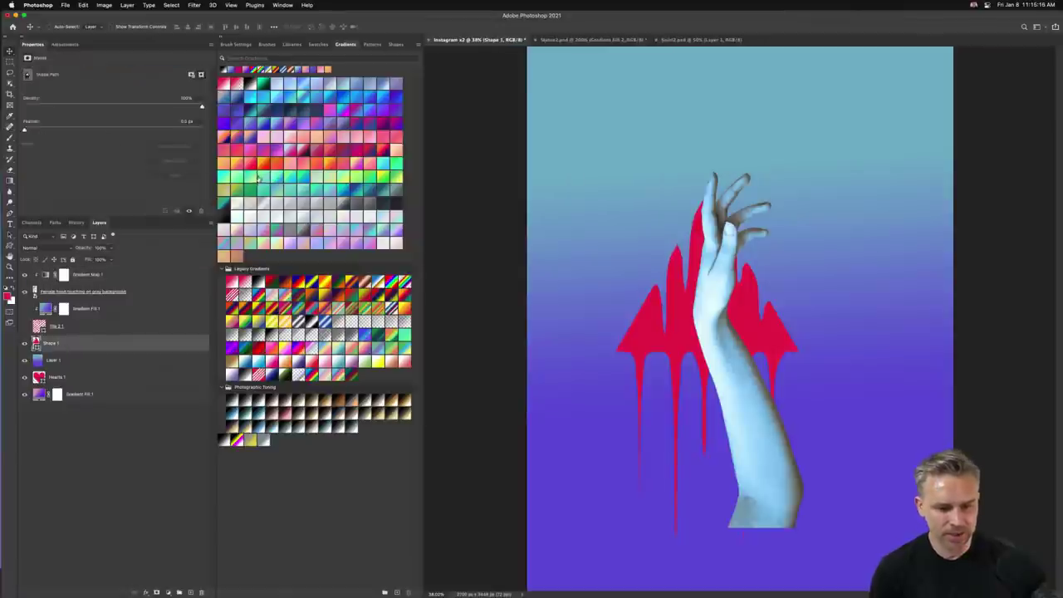
Drop an orange gradient swatch onto Shape 1 and shift it down and right
left_click_drag(78, 337, 81, 340)
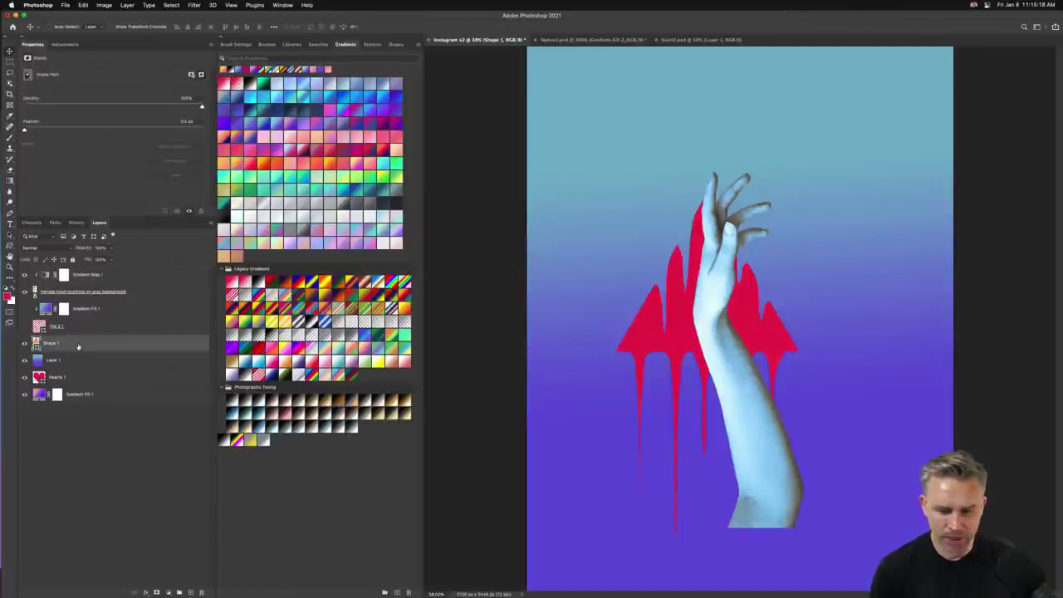
left_click_drag(638, 350, 676, 367)
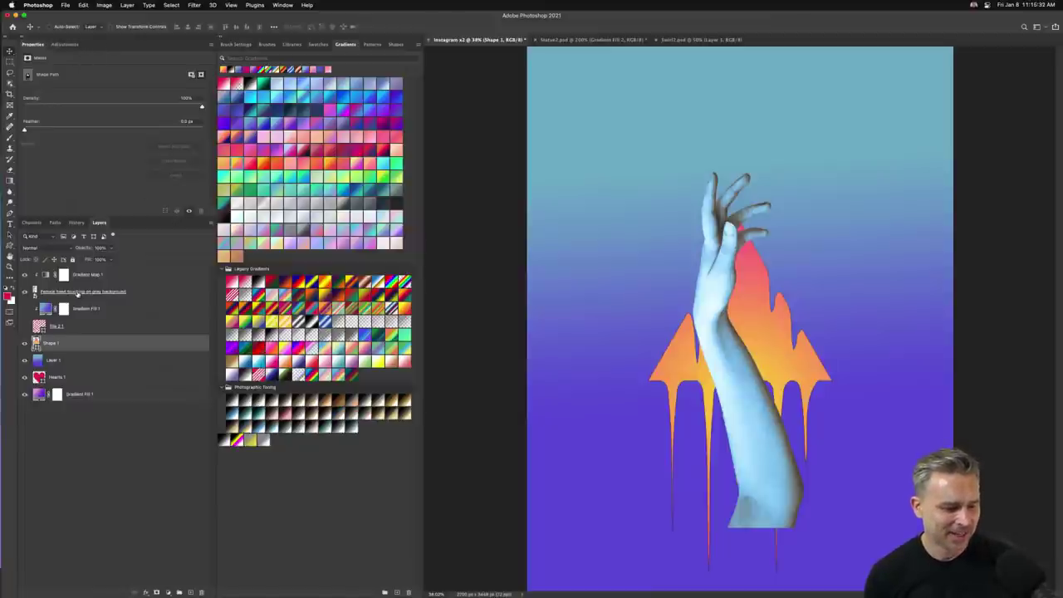
left_click(77, 294)
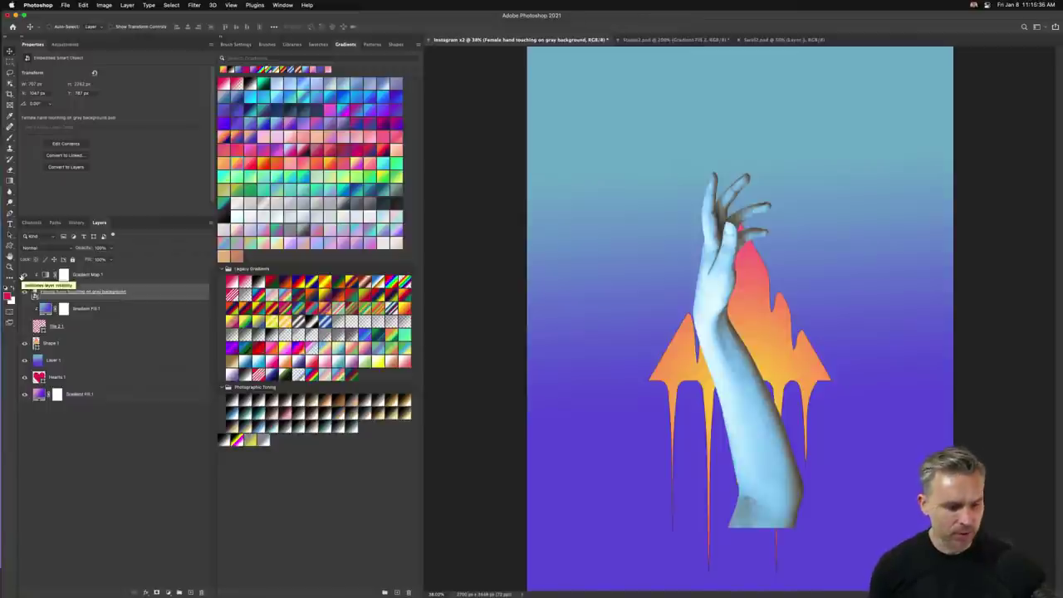
Hide Gradient Map 1 to reveal the arm's natural skin tone, zooming in
left_click(24, 275)
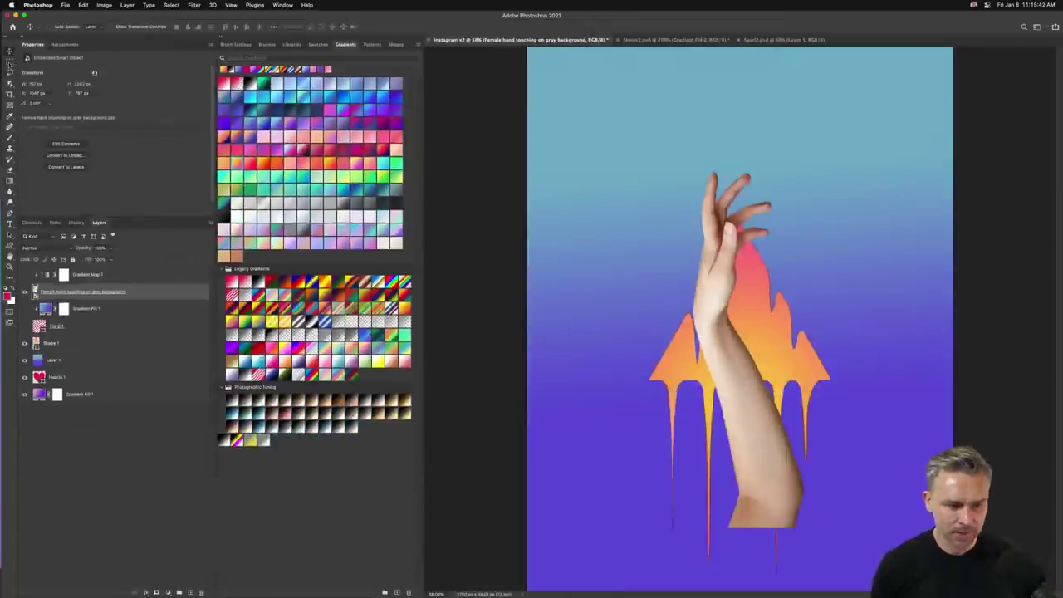
scroll(786, 492, "up", 5)
scroll(510, 268, "down", 5)
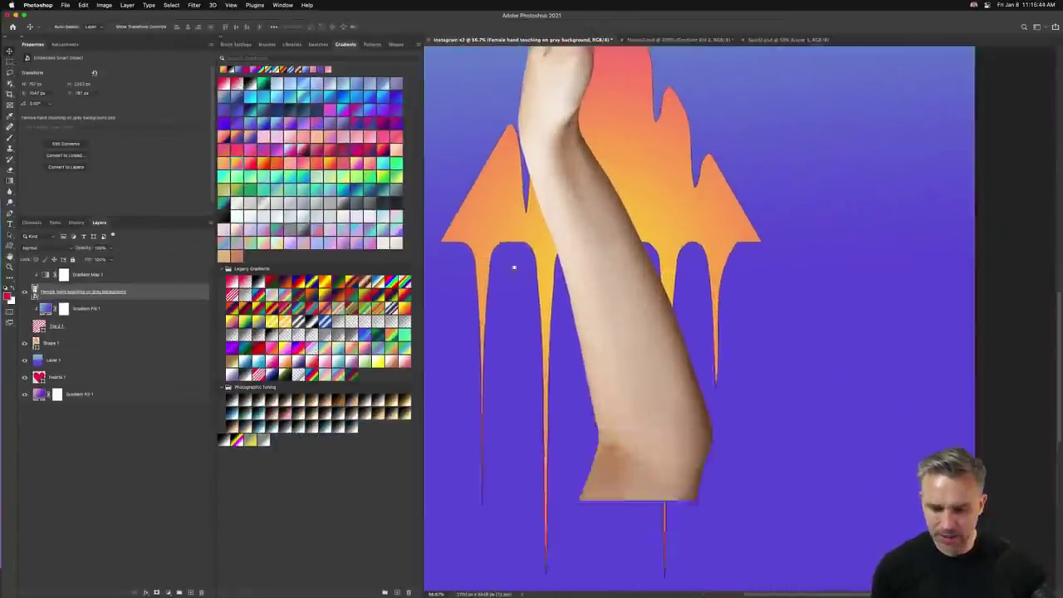
scroll(575, 258, "up", 2)
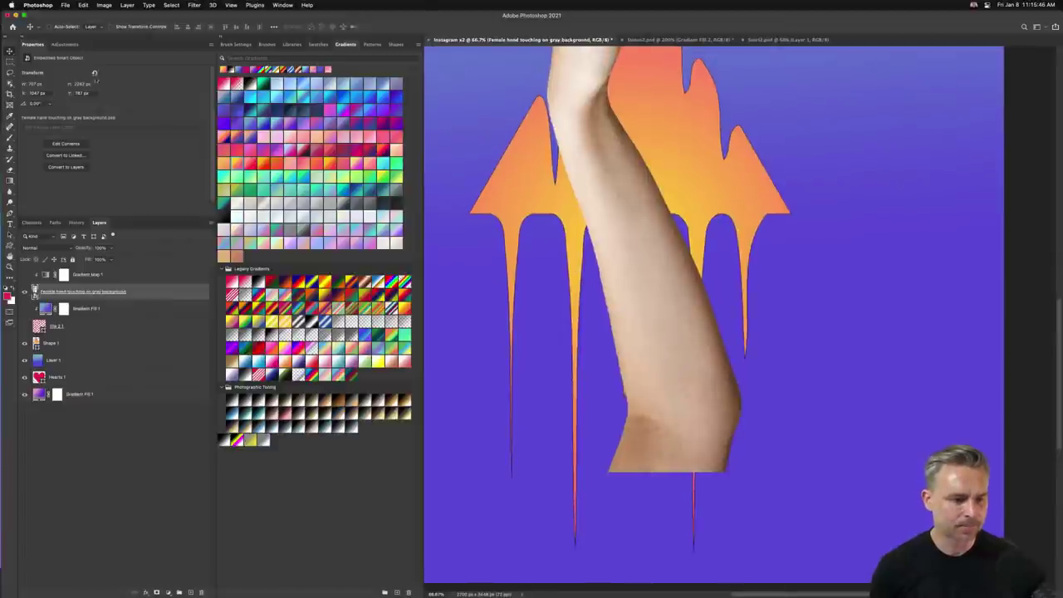
Lasso the forearm's lower end, undo a mistaken mask, and enlarge the Properties panel
left_click(9, 74)
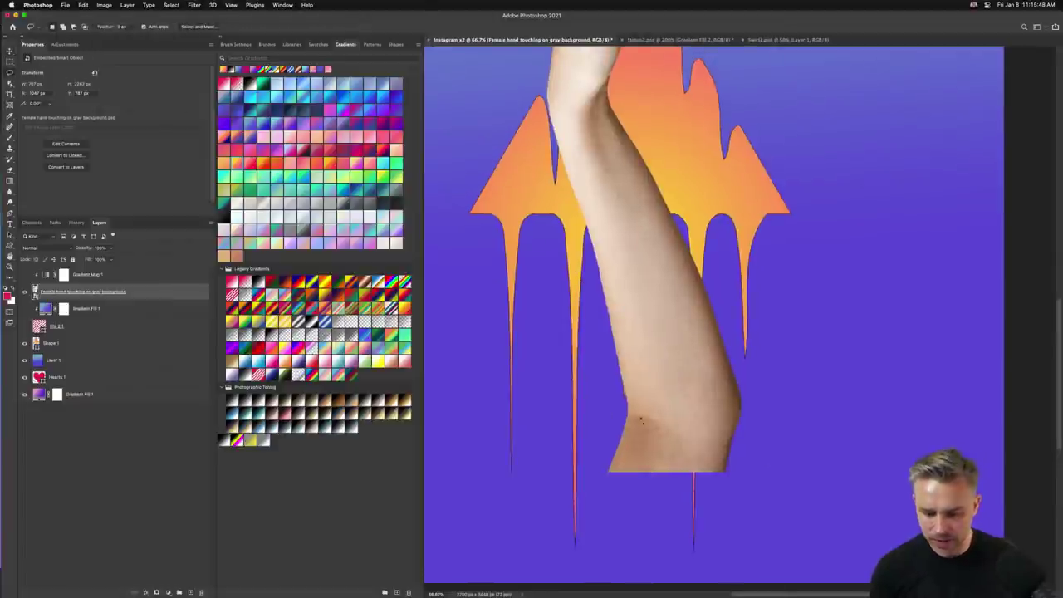
mouse_move(629, 421)
left_mouse_down()
mouse_move(696, 452)
mouse_move(740, 441)
mouse_move(754, 485)
mouse_move(593, 527)
mouse_move(561, 491)
mouse_move(573, 400)
left_mouse_up()
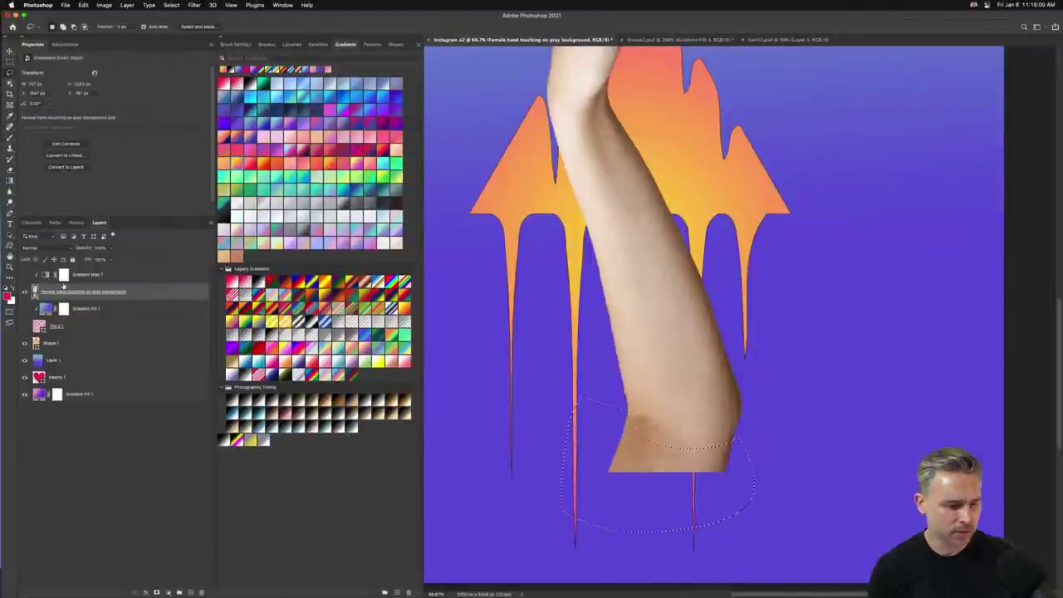
left_click(157, 591)
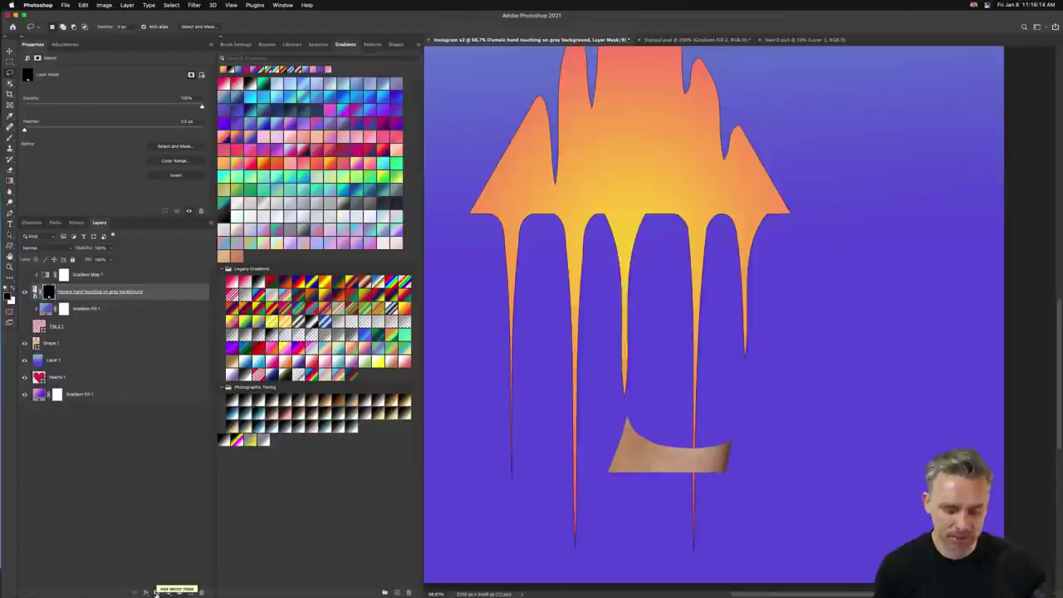
key("super+z")
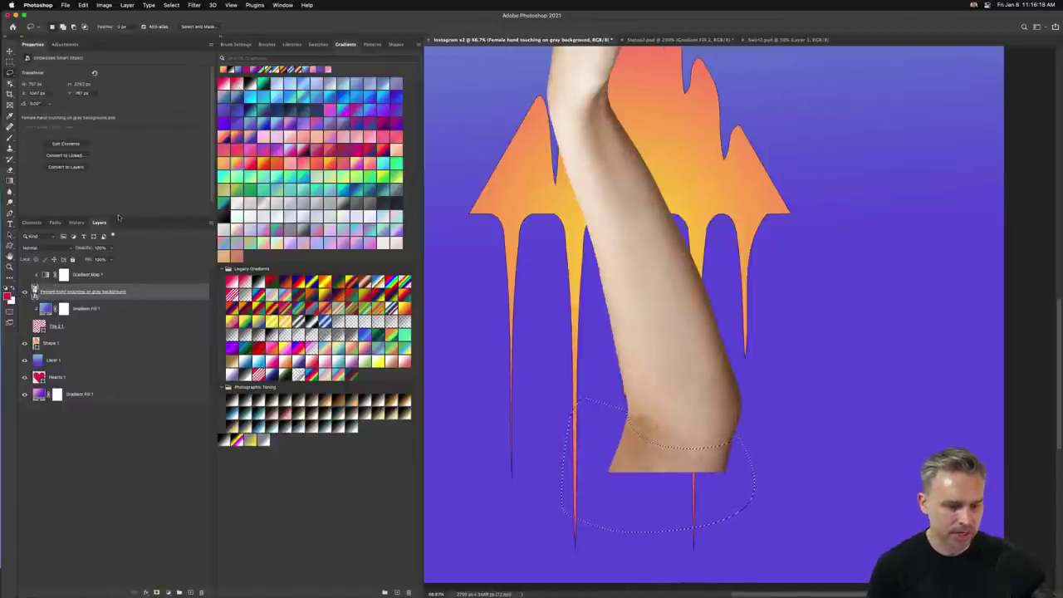
left_click_drag(126, 216, 125, 382)
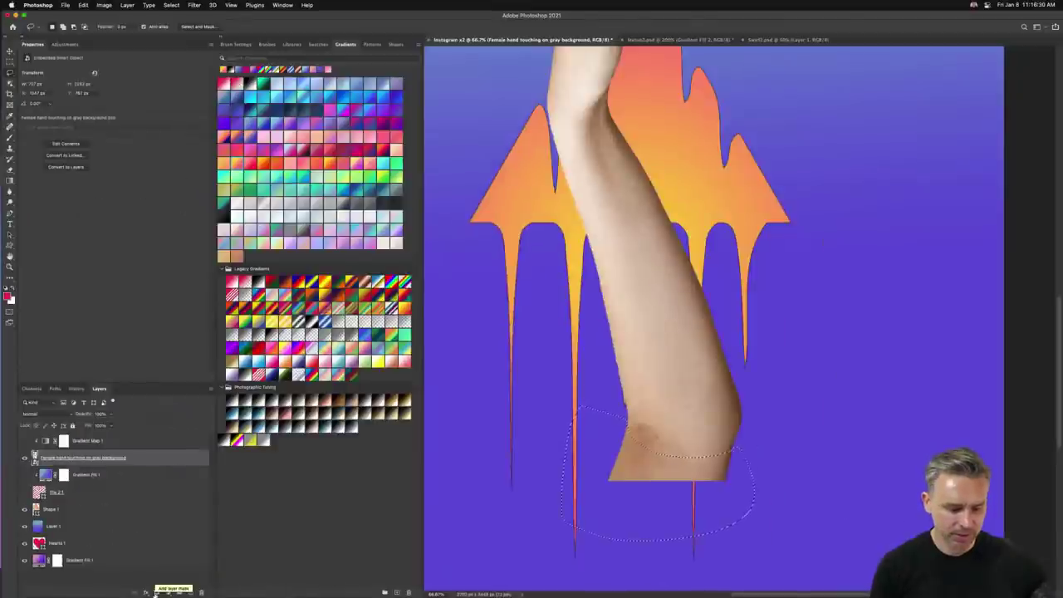
Mask out part of the arm by filling an inverted lasso selection with black
left_click(155, 592)
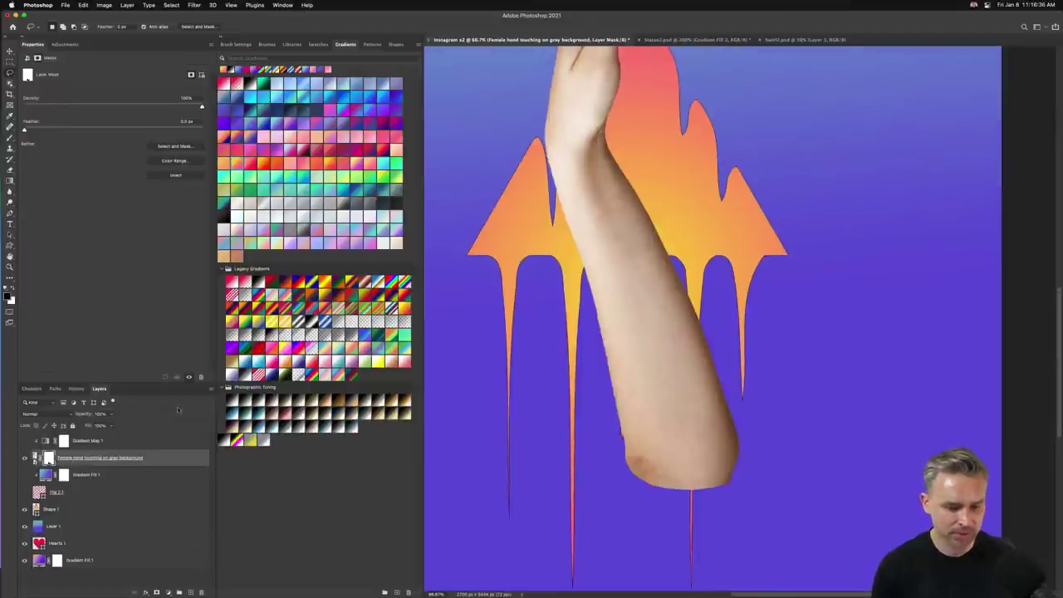
mouse_move(609, 366)
left_mouse_down()
mouse_move(639, 396)
mouse_move(666, 397)
mouse_move(699, 365)
left_mouse_up()
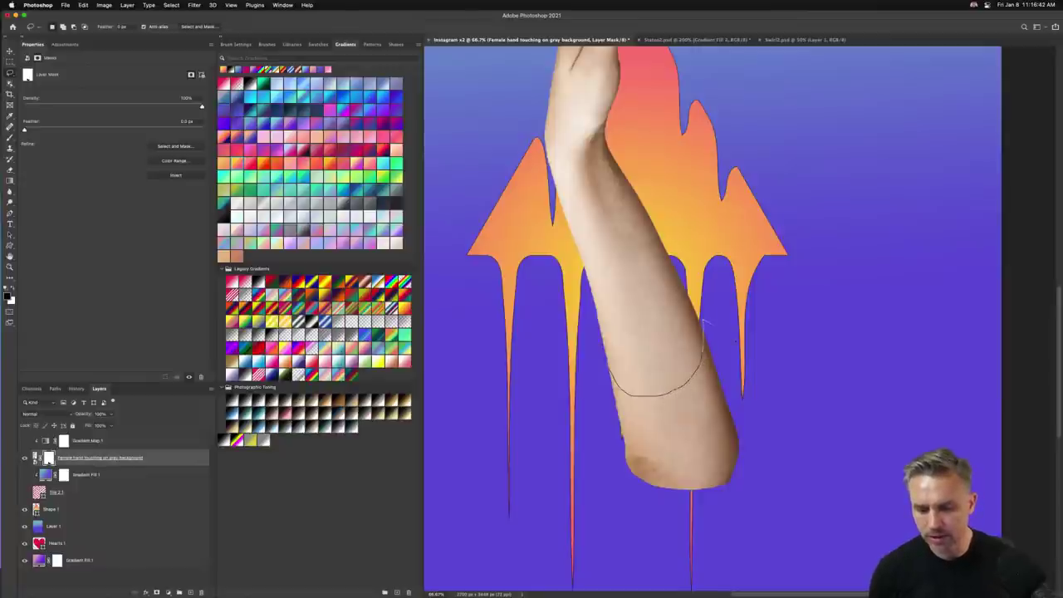
mouse_move(703, 321)
left_mouse_down()
mouse_move(665, 566)
mouse_move(508, 382)
left_mouse_up()
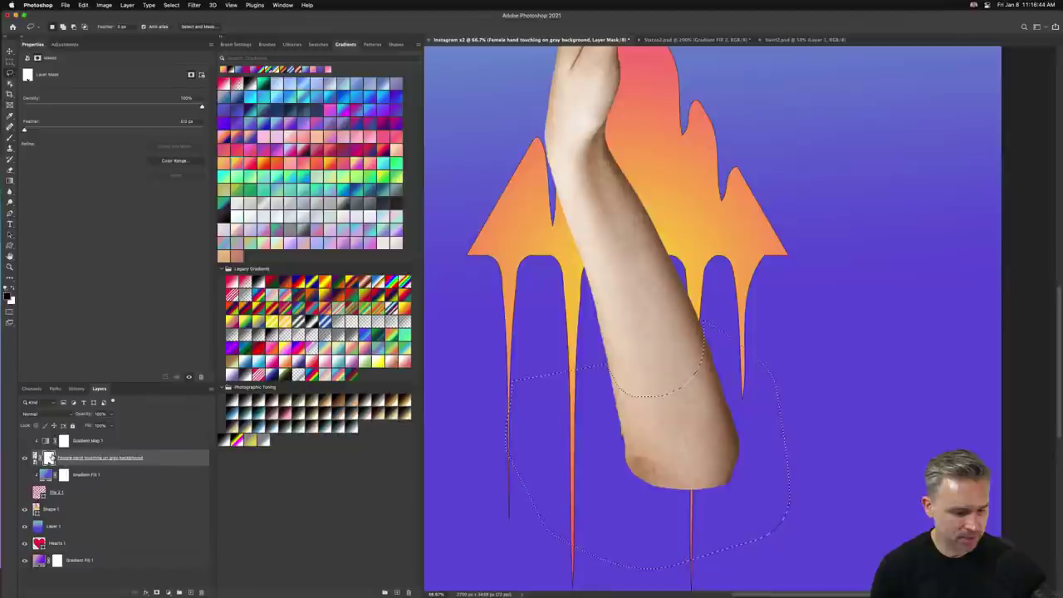
key("super+shift+i")
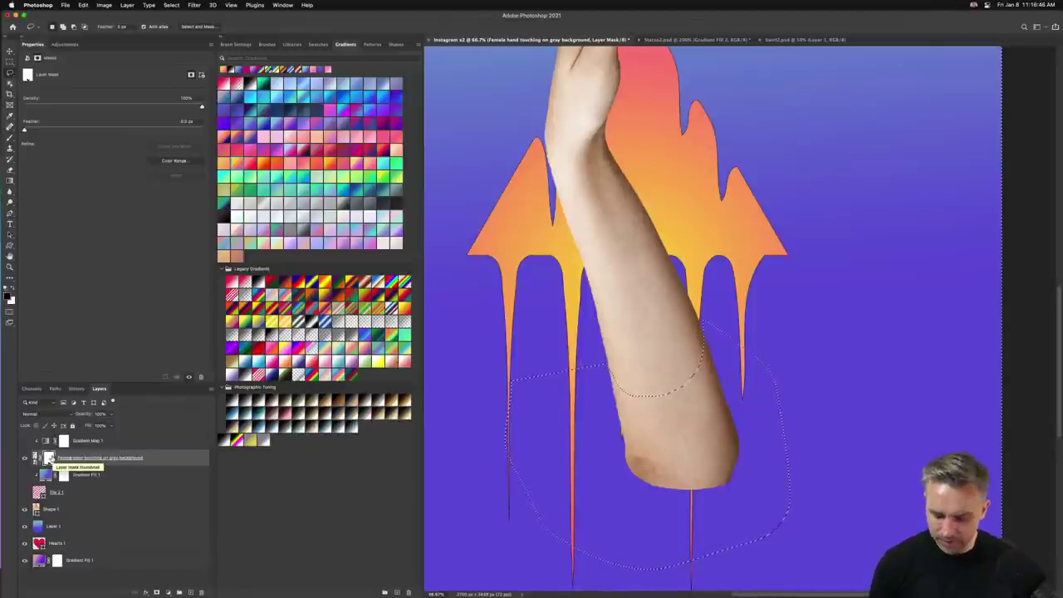
key("shift+BackSpace")
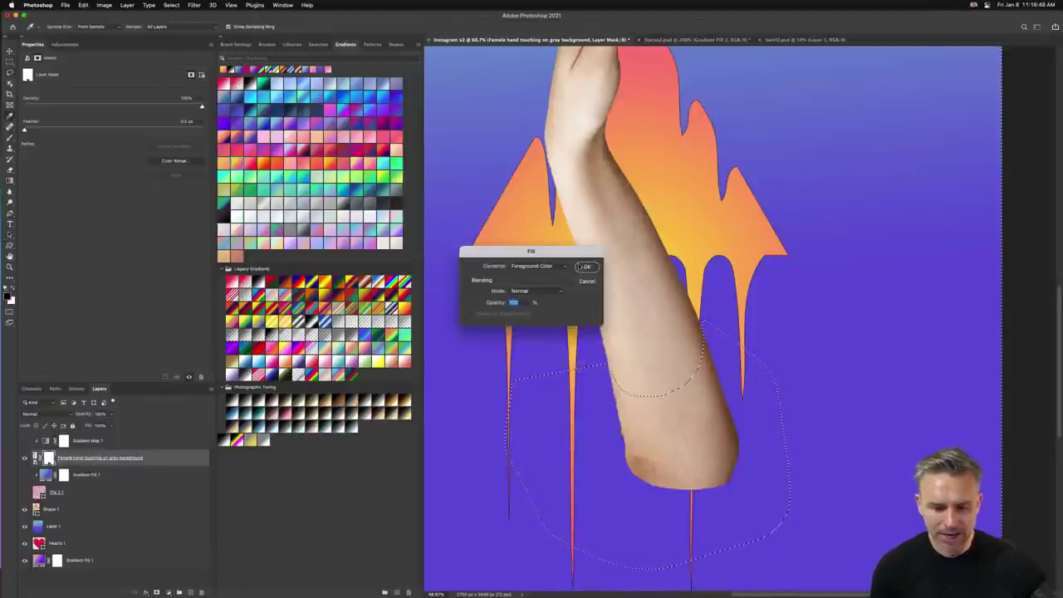
left_click(581, 266)
key("super+d")
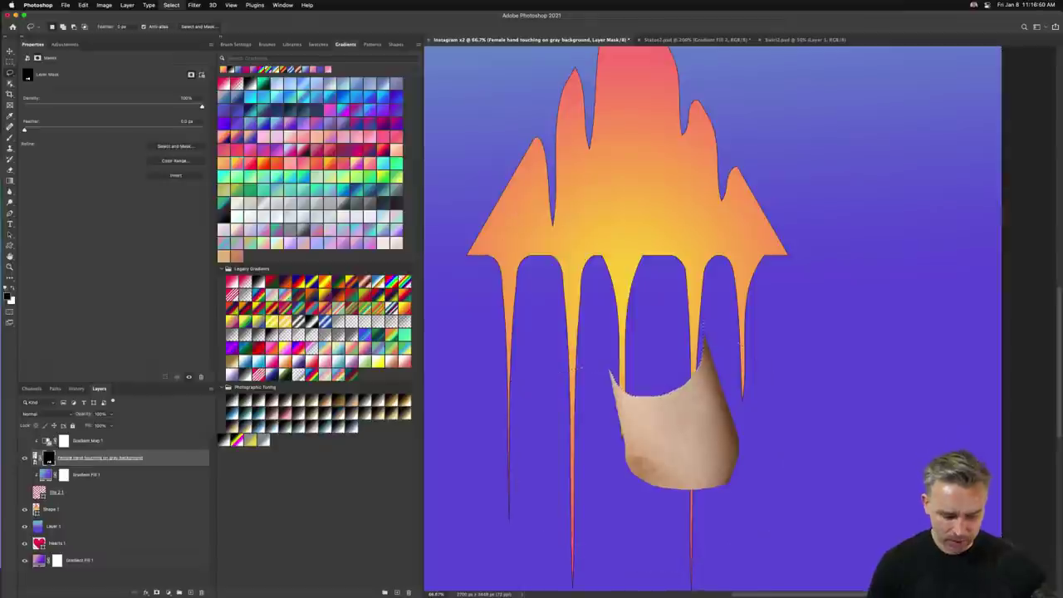
Duplicate the arm layer, invert the copy's mask, and hide the lower arm layer
key("super+j")
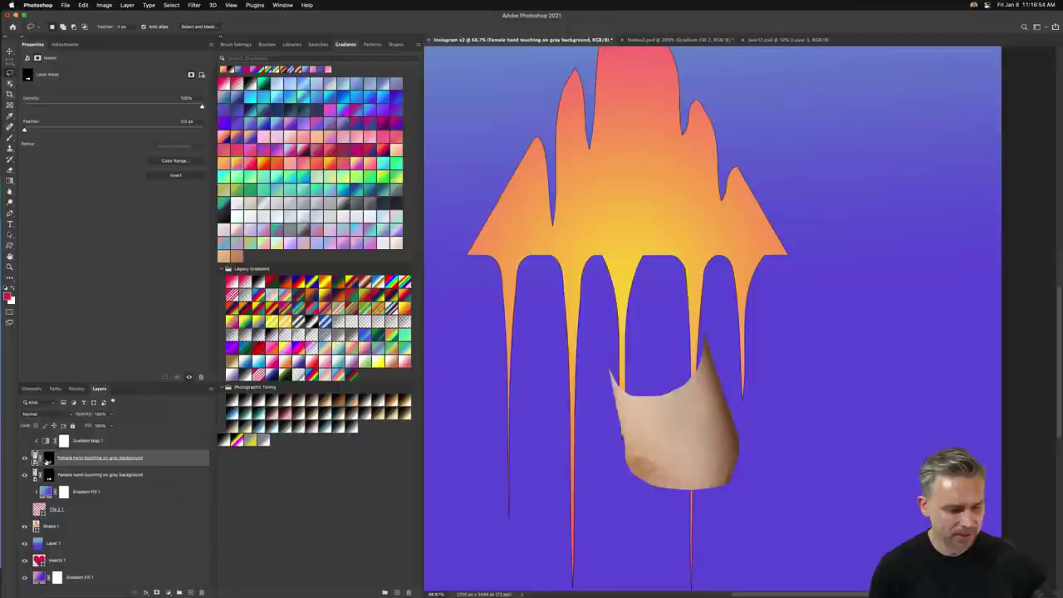
left_click(49, 459)
key("super+i")
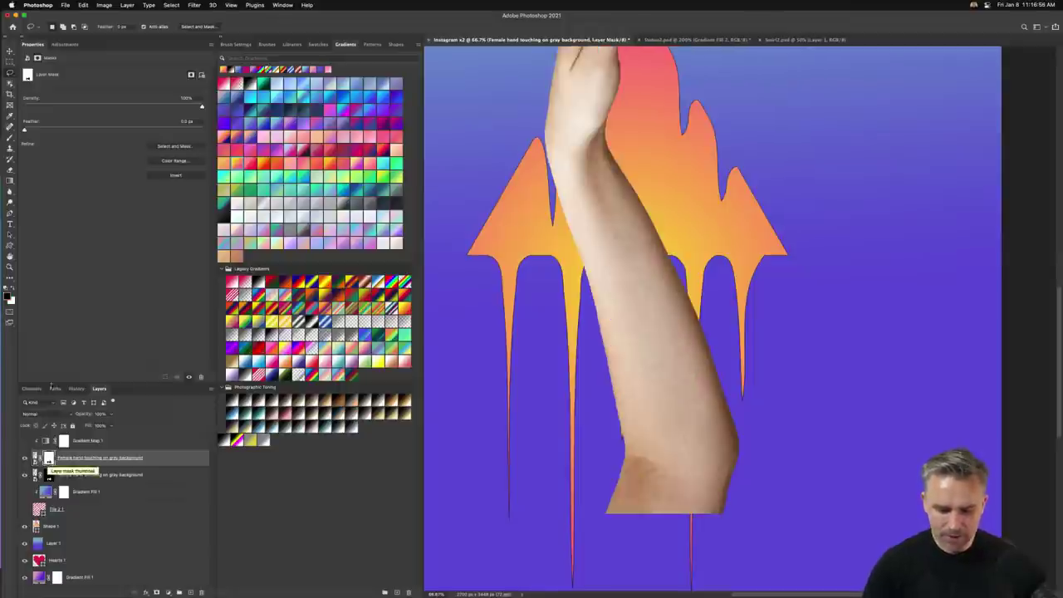
left_click(24, 475)
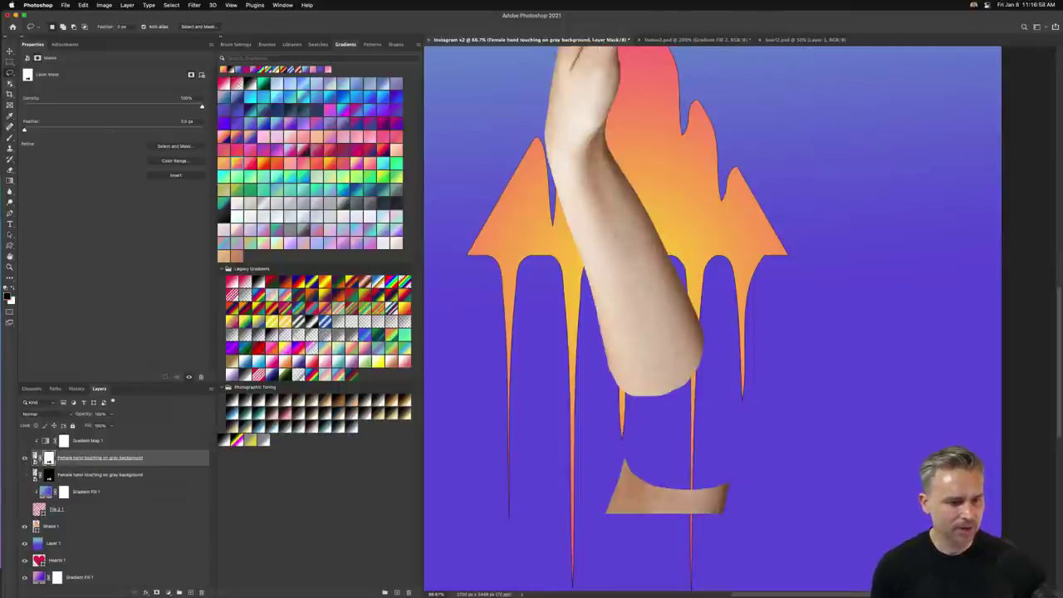
Mask away the lower forearm fragment with a black fill, then show and select the other arm layer
mouse_move(586, 461)
left_mouse_down()
mouse_move(677, 426)
mouse_move(581, 574)
mouse_move(522, 465)
mouse_move(581, 448)
left_mouse_up()
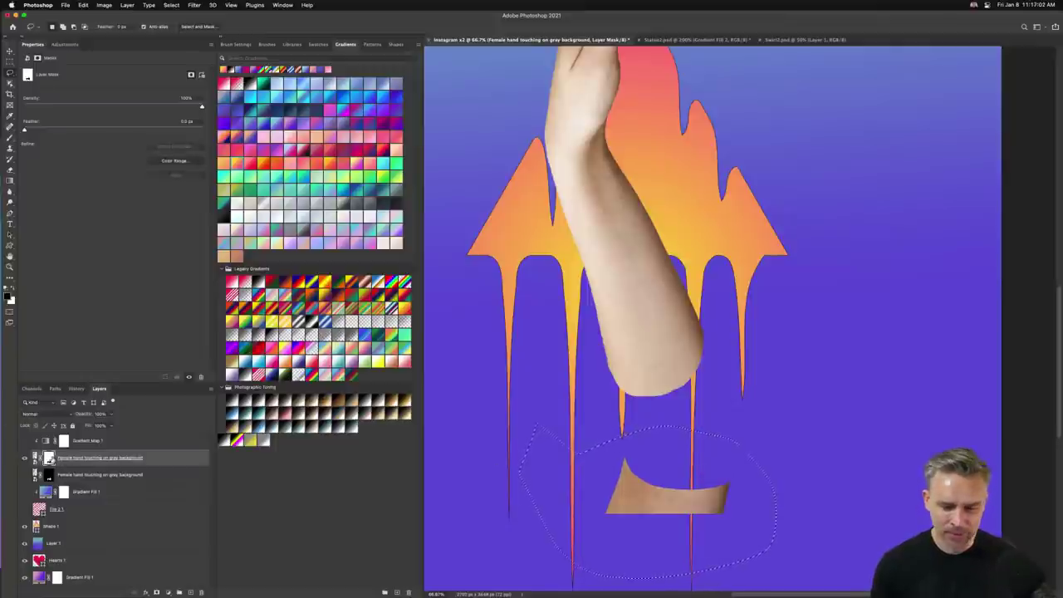
key("shift+BackSpace")
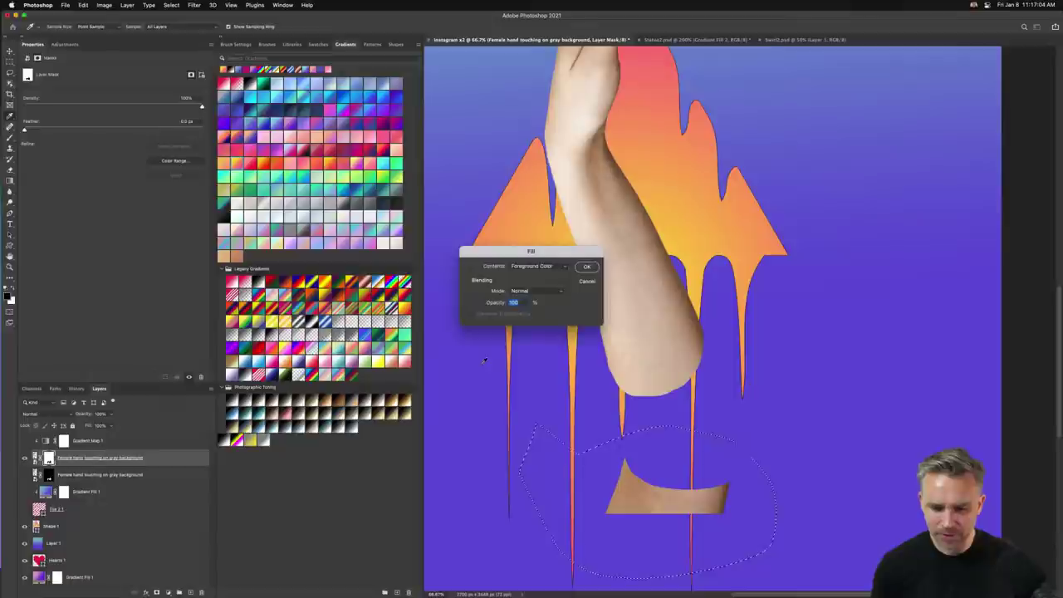
key("Return")
key("super+d")
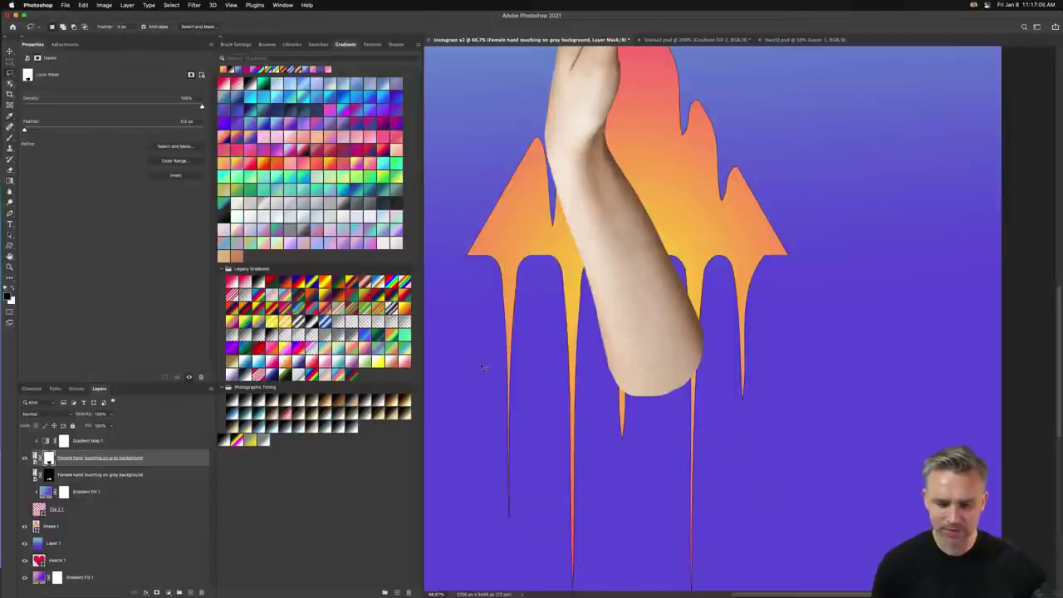
left_click(25, 476)
left_click(76, 475)
Shift the lower forearm piece down and right, then add an empty layer above Gradient Fill 1
key("v")
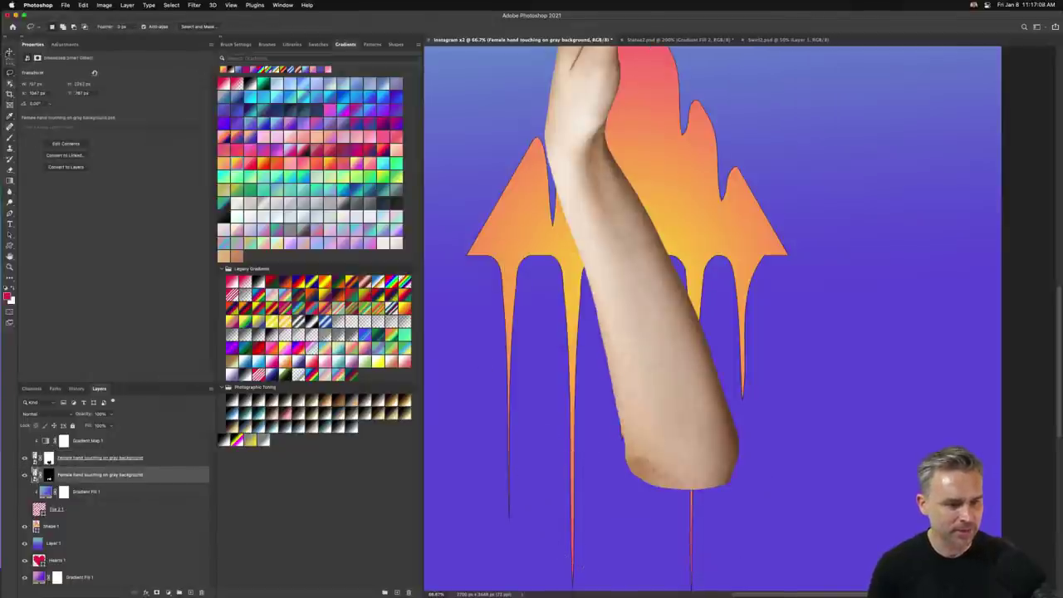
left_click_drag(483, 297, 508, 339)
key("super+plus")
scroll(526, 338, "down", 5)
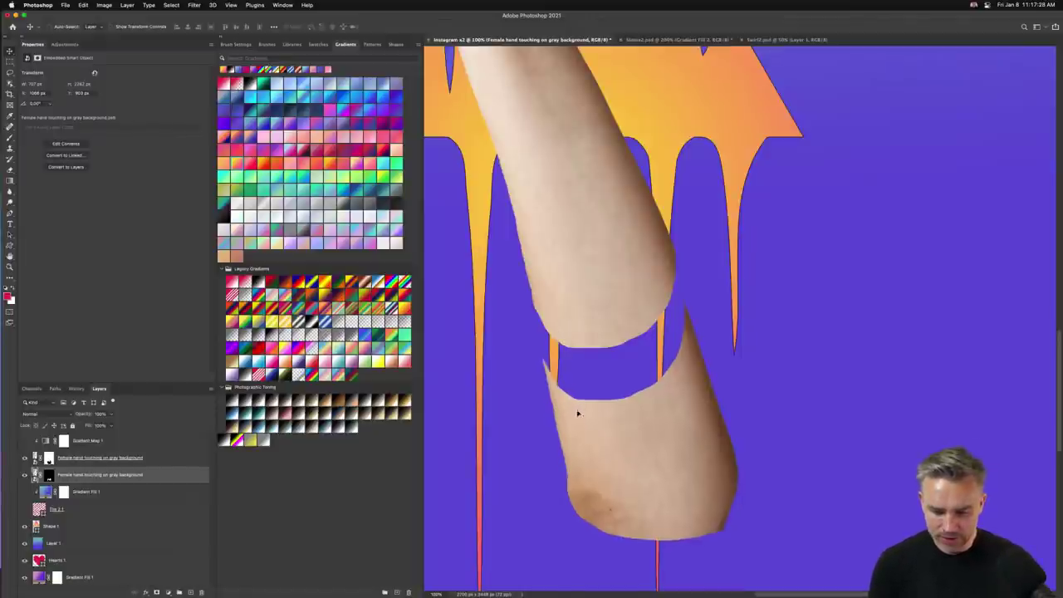
mouse_move(579, 417)
left_mouse_down()
mouse_move(597, 407)
mouse_move(572, 406)
left_mouse_up()
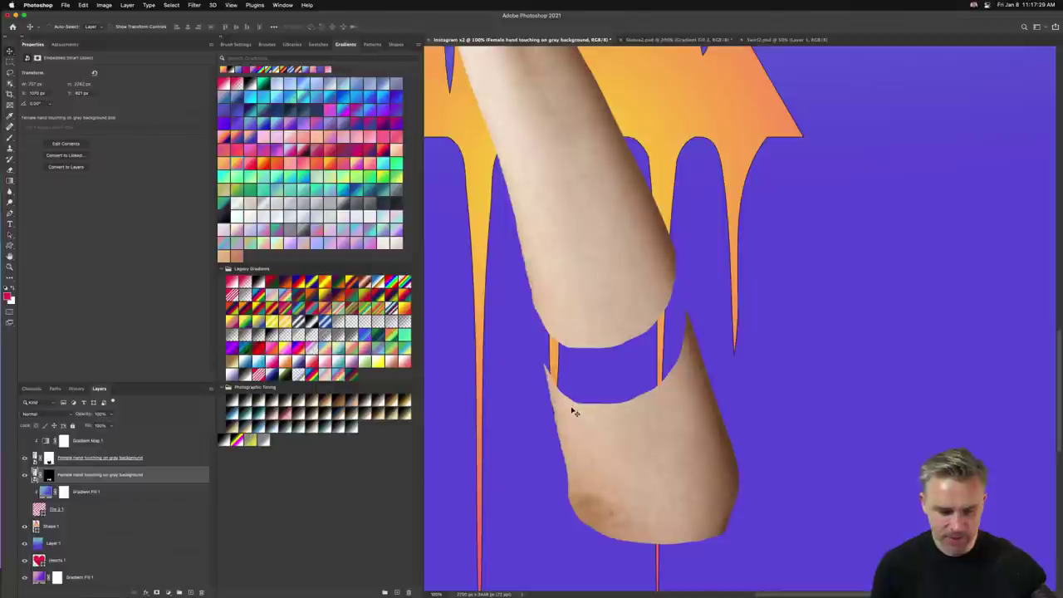
left_click(76, 492)
left_click(190, 592)
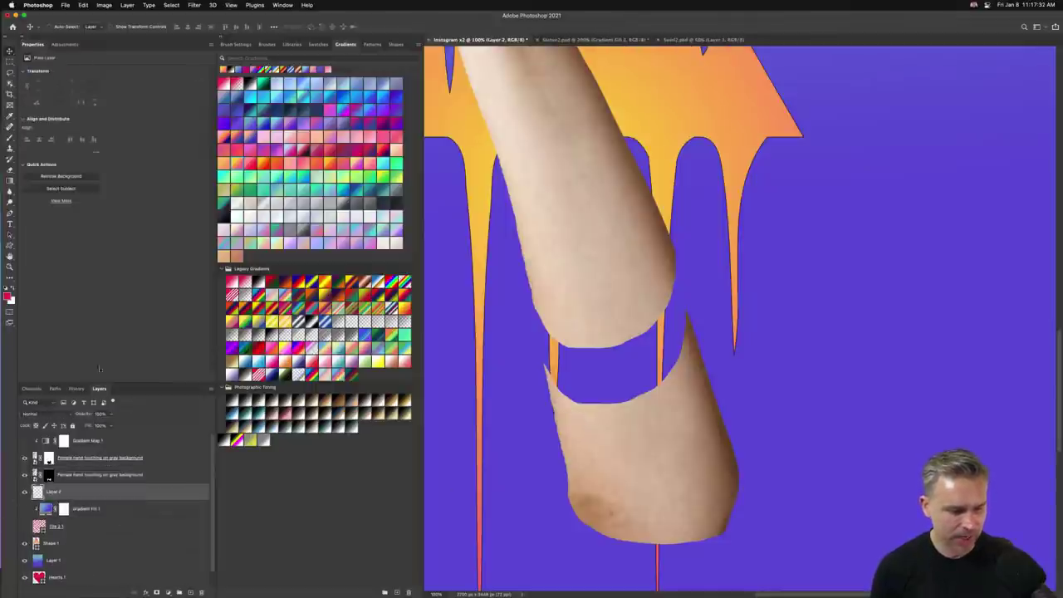
Set the Pen tool to Shape mode with no stroke
key("p")
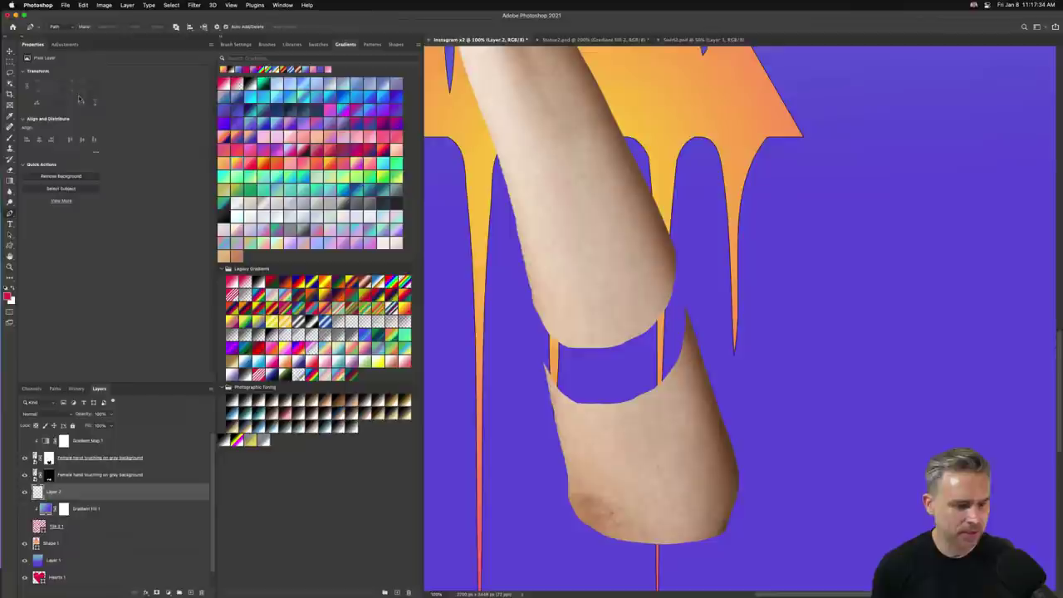
left_click(57, 26)
left_click(57, 17)
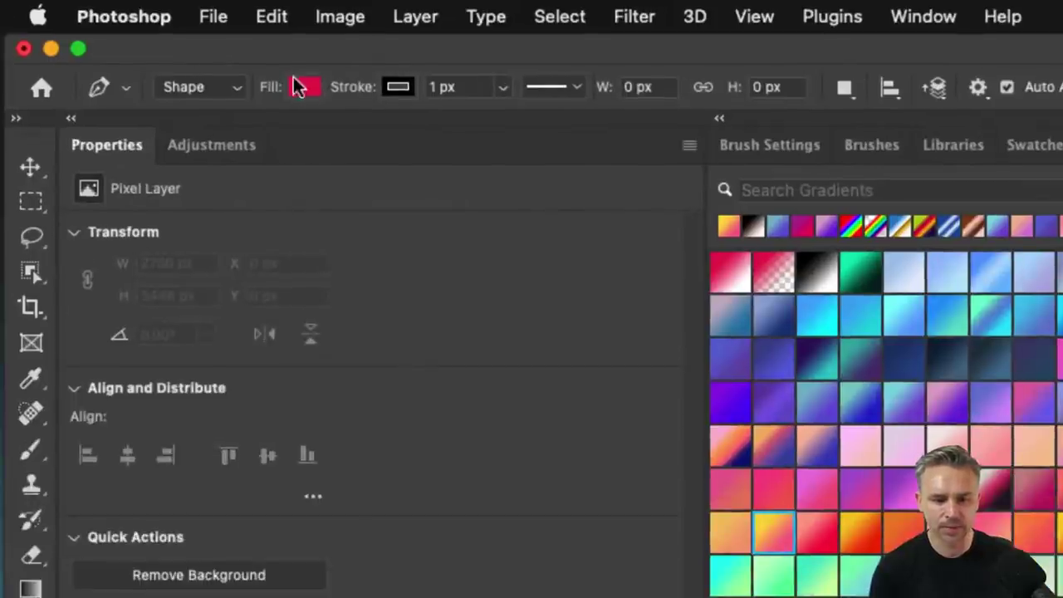
left_click(399, 86)
left_click(238, 139)
left_click(268, 88)
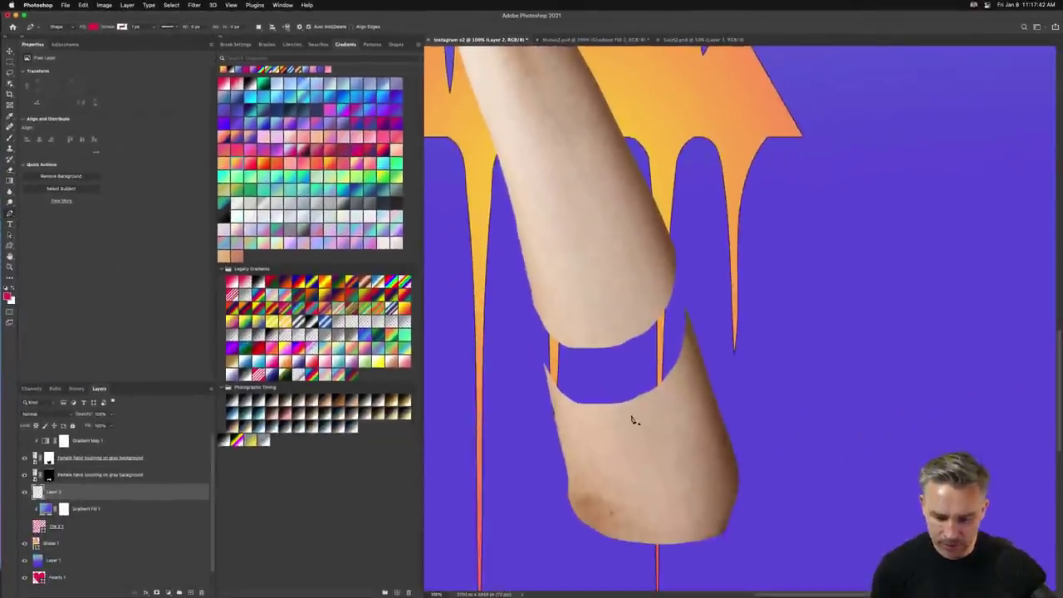
Draw the curved band outline with pen anchors around the gap between the arm pieces
left_click(634, 417)
left_click(552, 400)
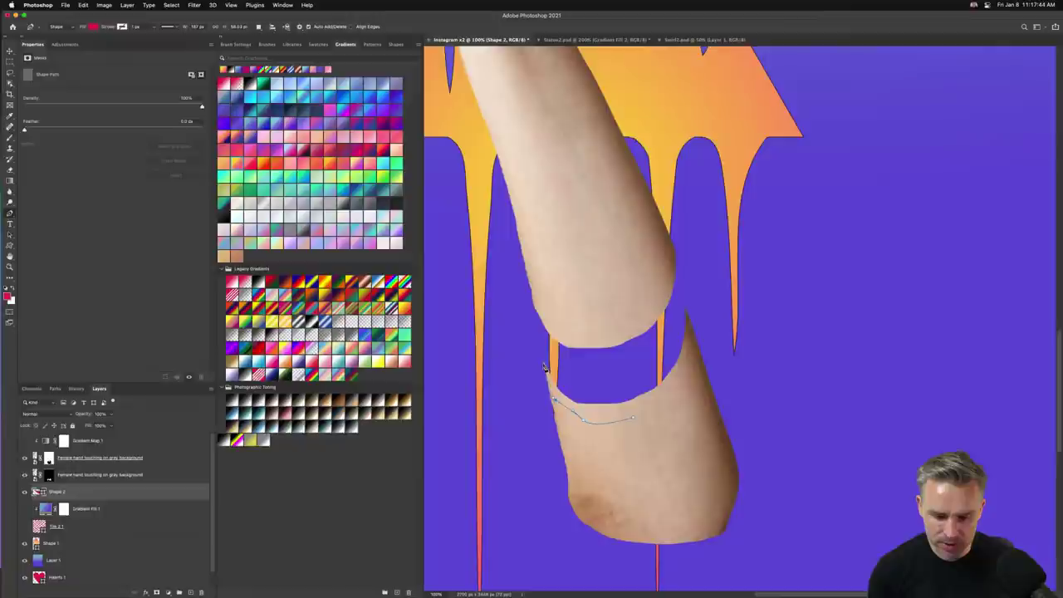
left_click(544, 366)
left_click_drag(613, 316, 656, 307)
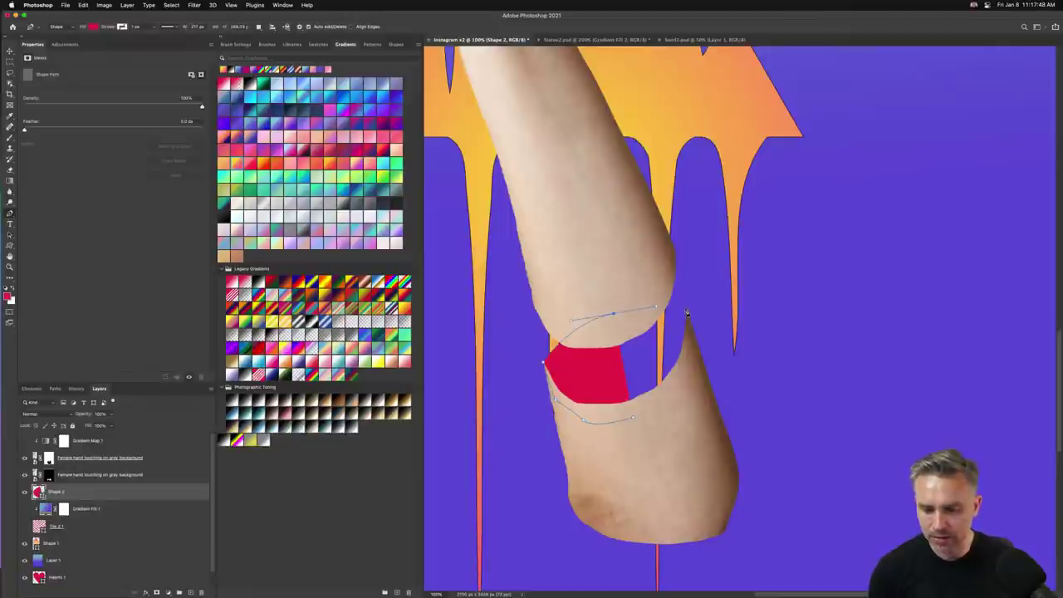
left_click_drag(676, 417, 631, 420)
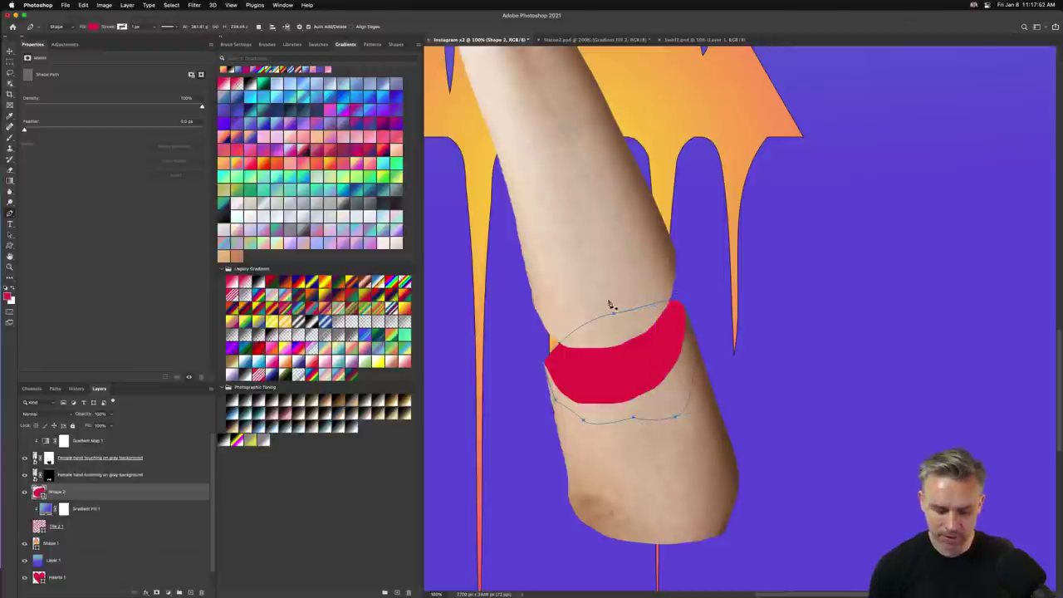
Refine the band's top curve with the Direct Selection Tool
key("a")
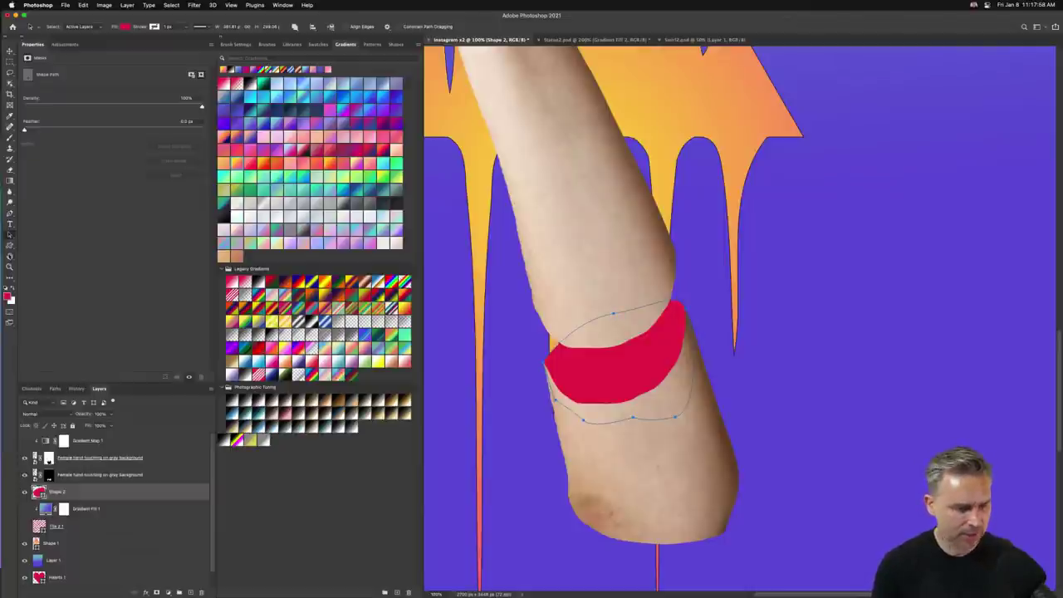
left_click(10, 236)
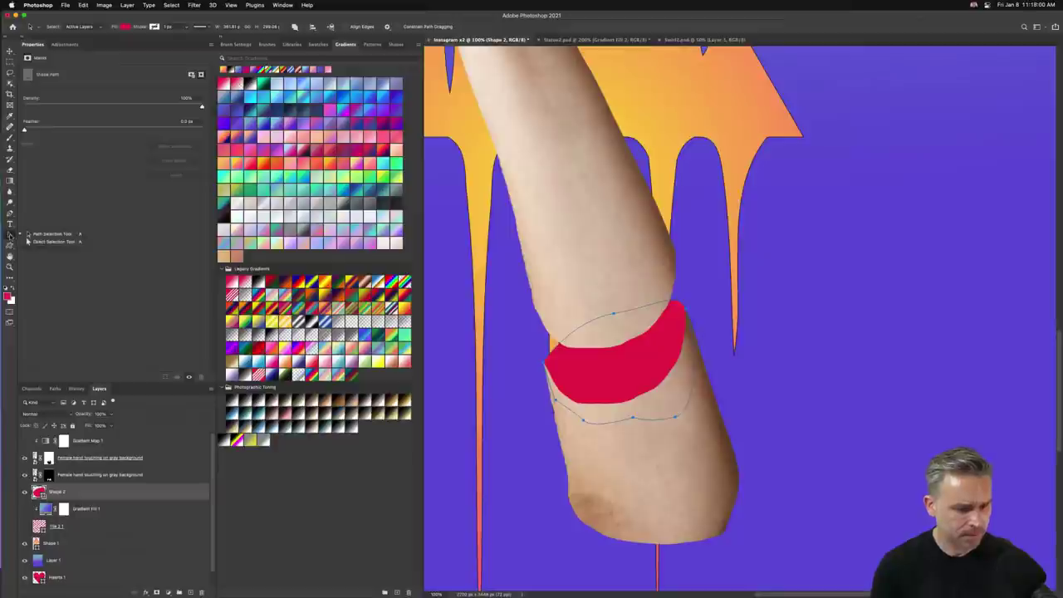
left_click(28, 241)
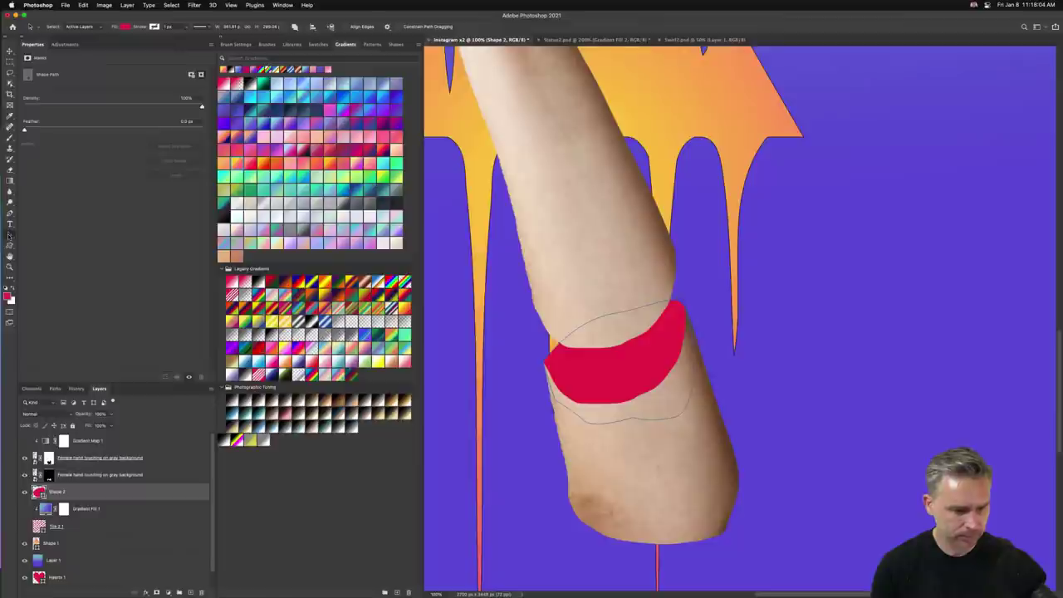
left_click(740, 440)
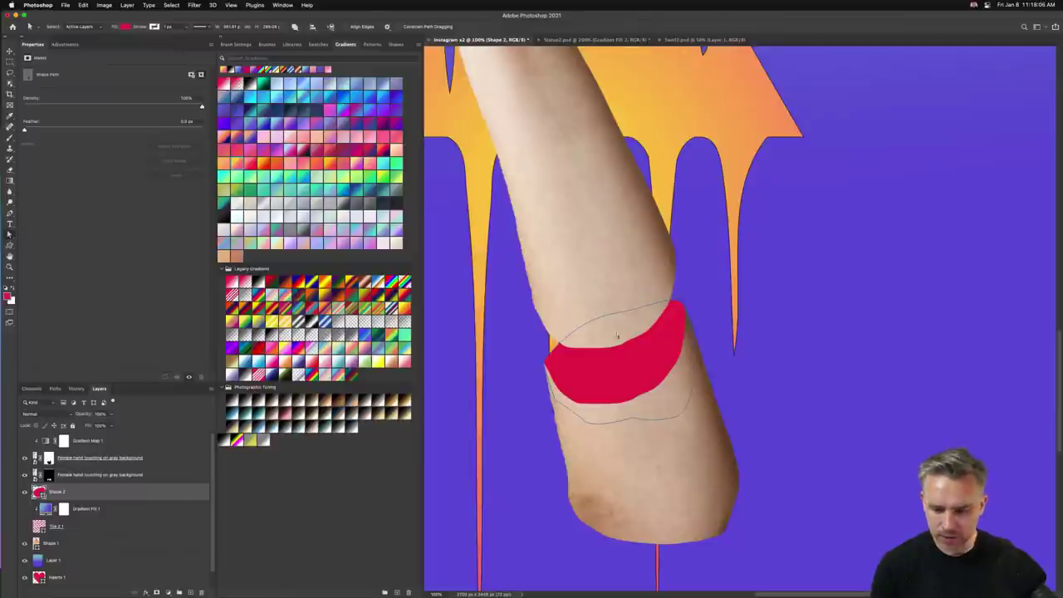
left_click(615, 317)
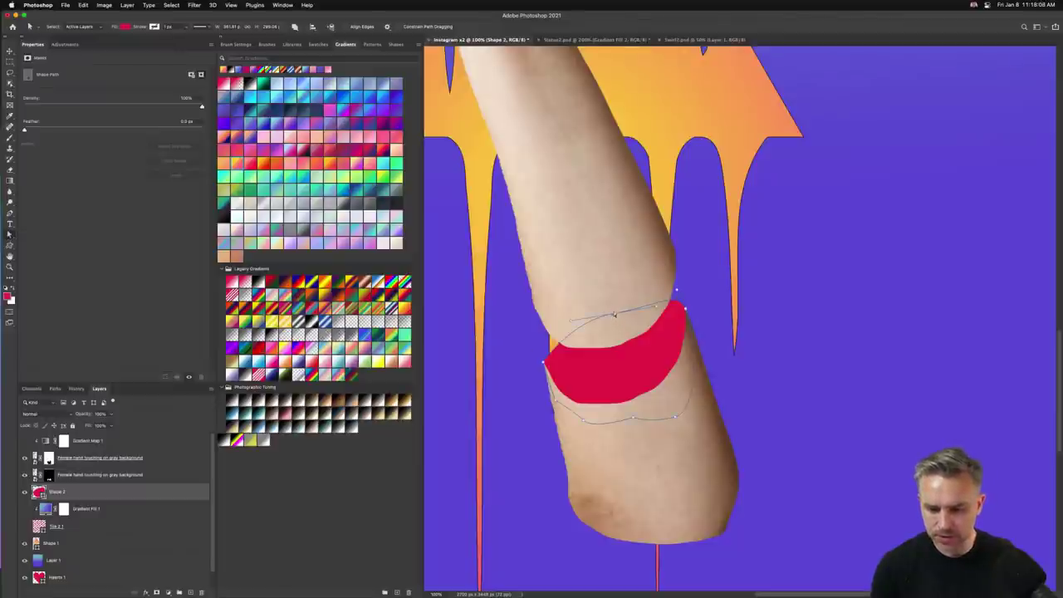
left_click_drag(615, 314, 562, 327)
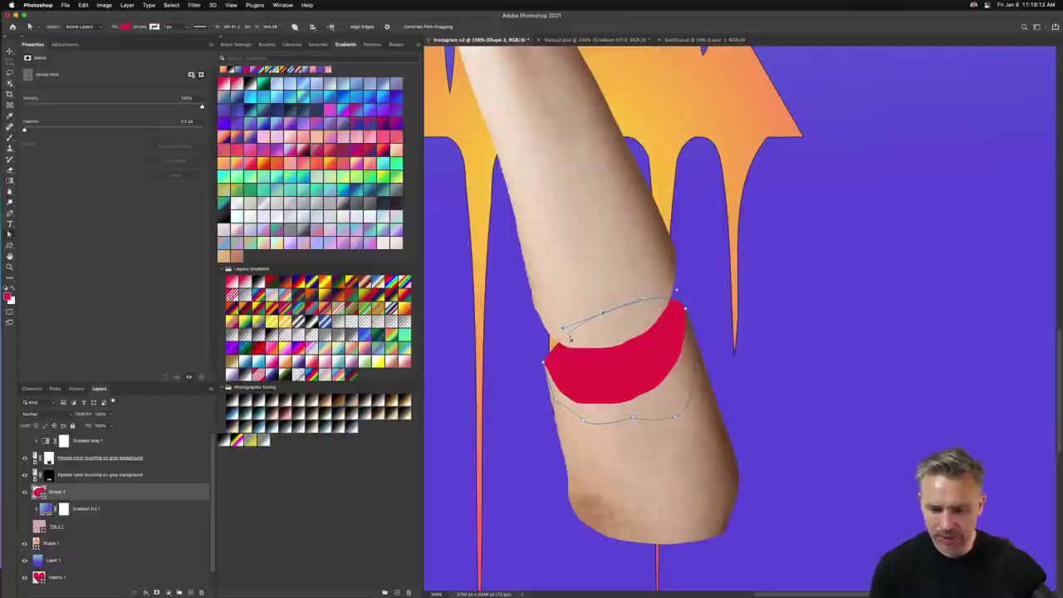
left_click(61, 480)
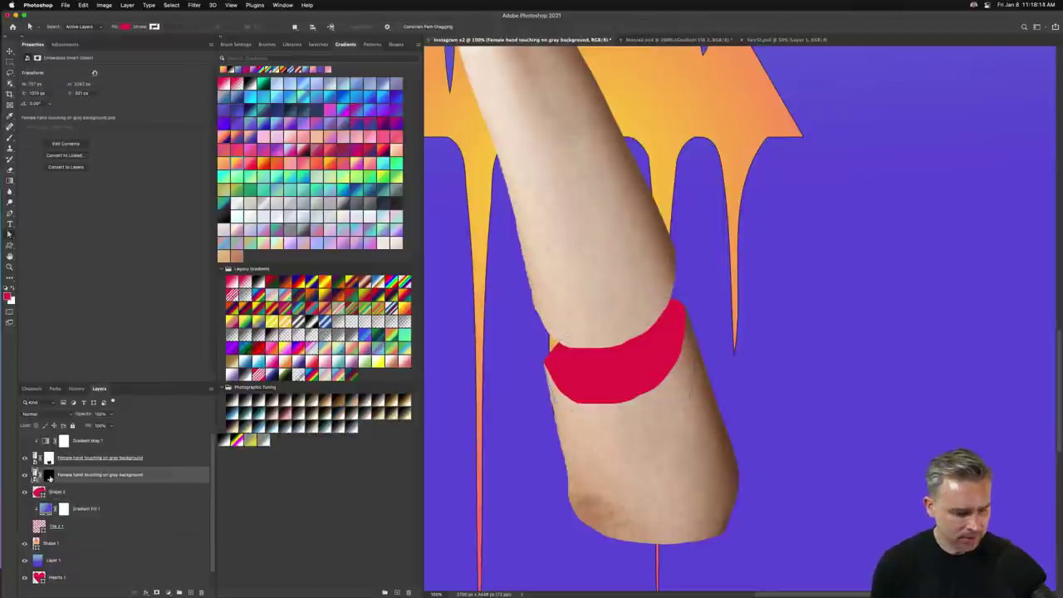
With the lower arm's mask targeted, load Untitled Brushes.abr from the Desktop into the brush presets
left_click(47, 477)
key("b")
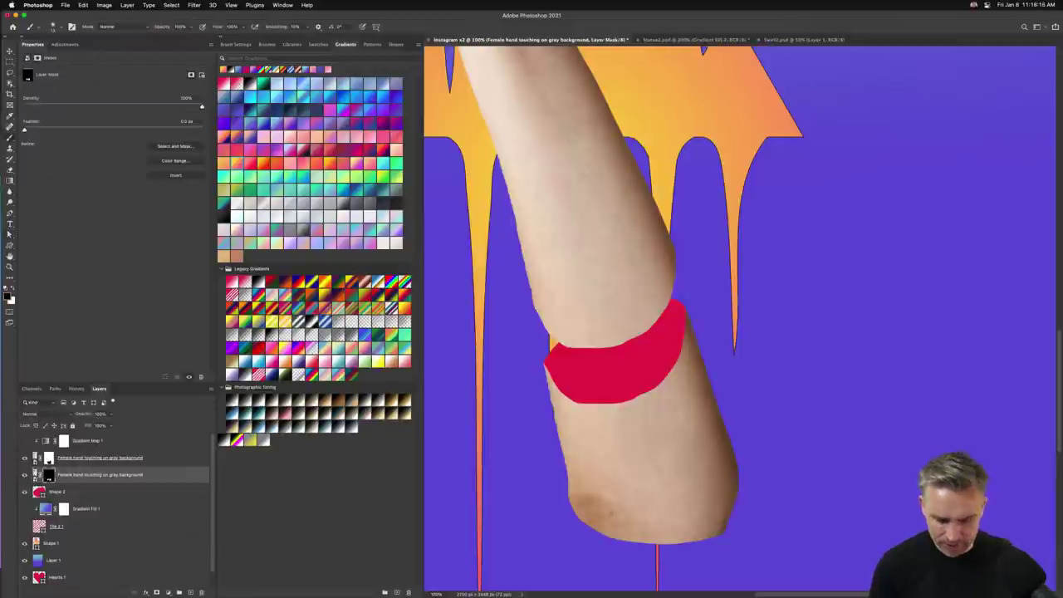
left_click(53, 26)
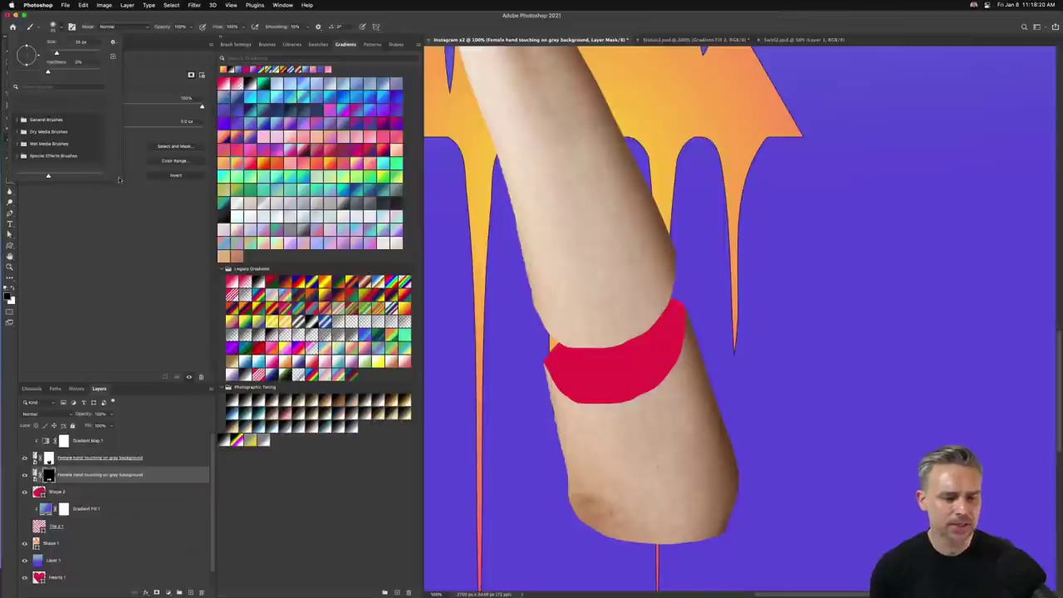
mouse_move(119, 179)
left_mouse_down()
mouse_move(125, 193)
mouse_move(323, 218)
mouse_move(671, 381)
mouse_move(594, 352)
mouse_move(688, 375)
left_mouse_up()
left_click(680, 41)
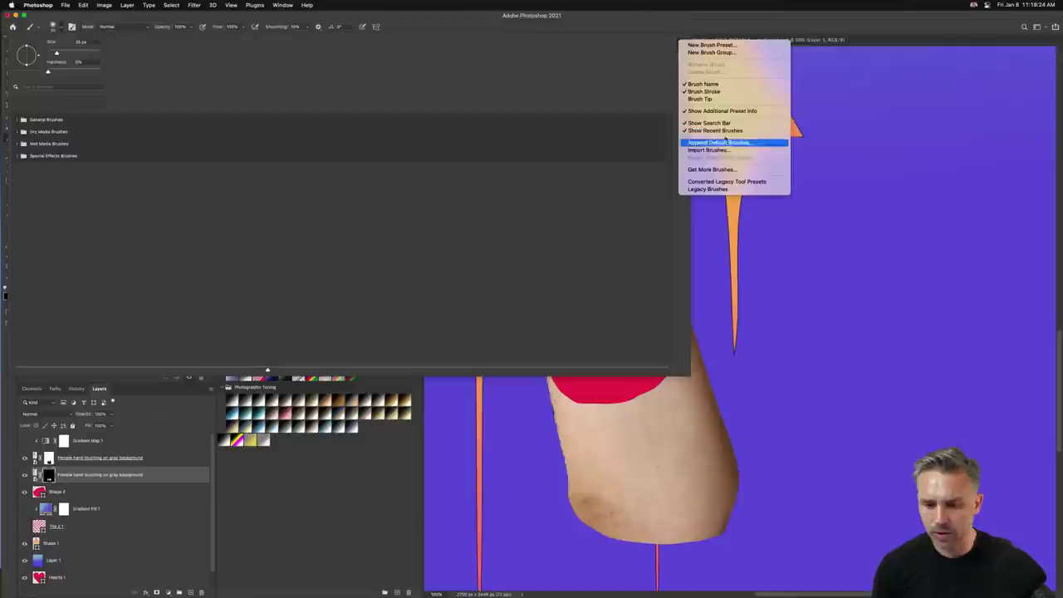
left_click(727, 150)
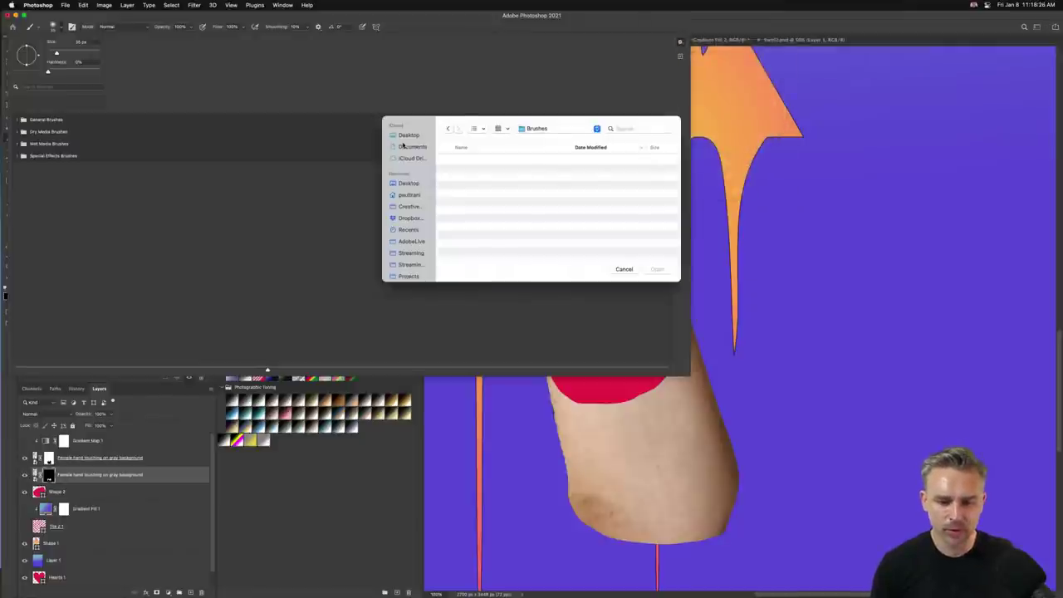
left_click(406, 135)
double_click(465, 201)
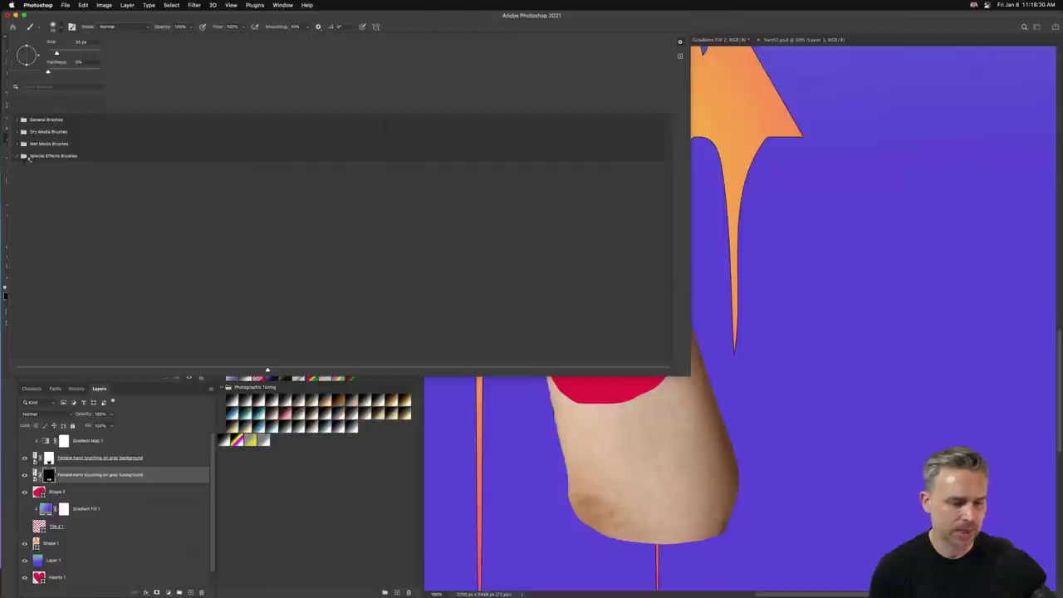
Delete the four default brush folders, from General Brushes through Special Effects Brushes
left_click(35, 156)
left_click(33, 121, "shift")
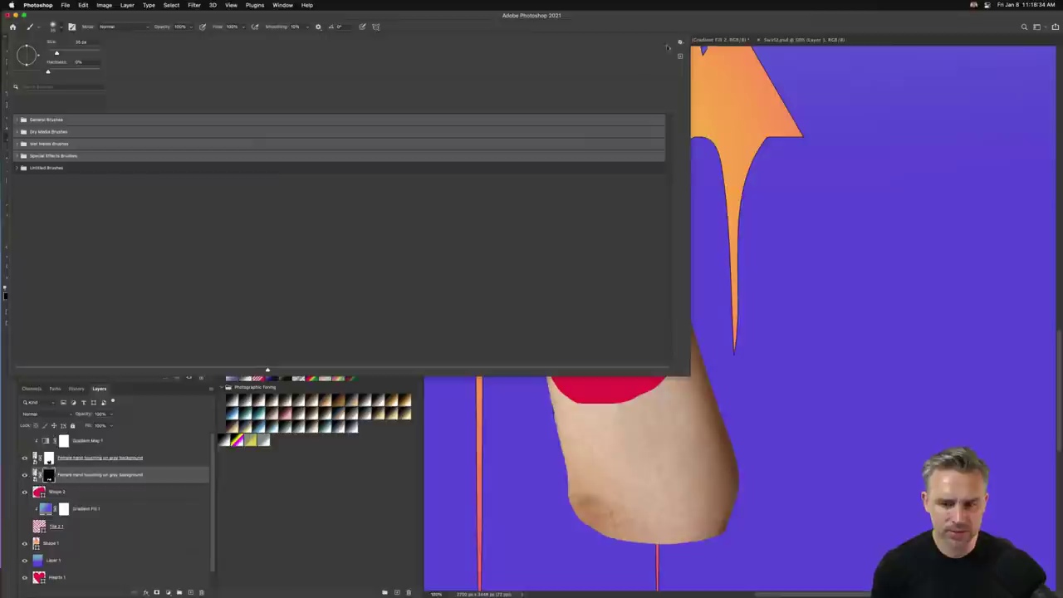
right_click(125, 123)
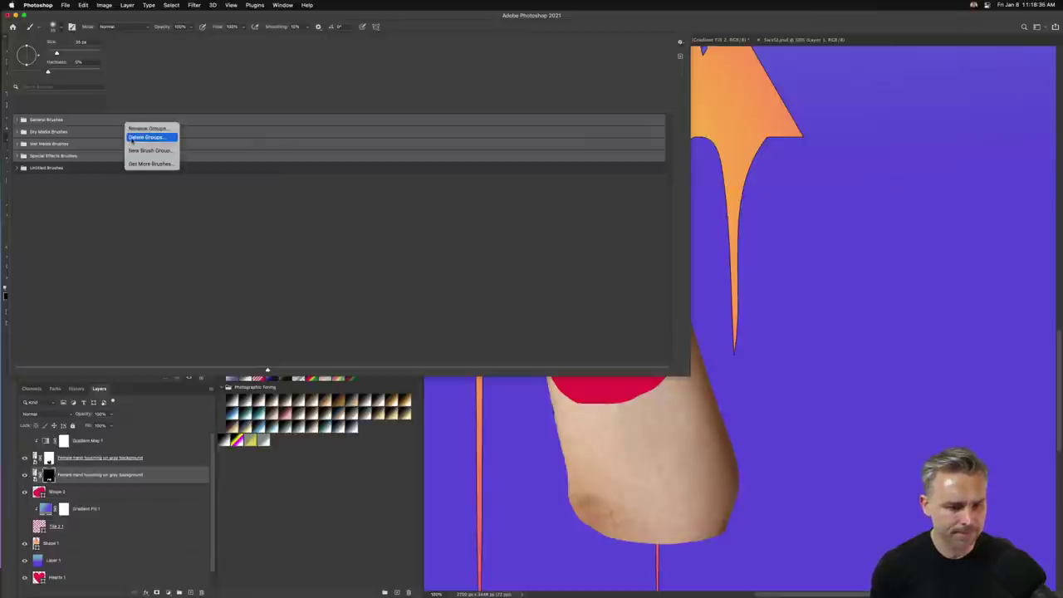
left_click(142, 137)
left_click(545, 207)
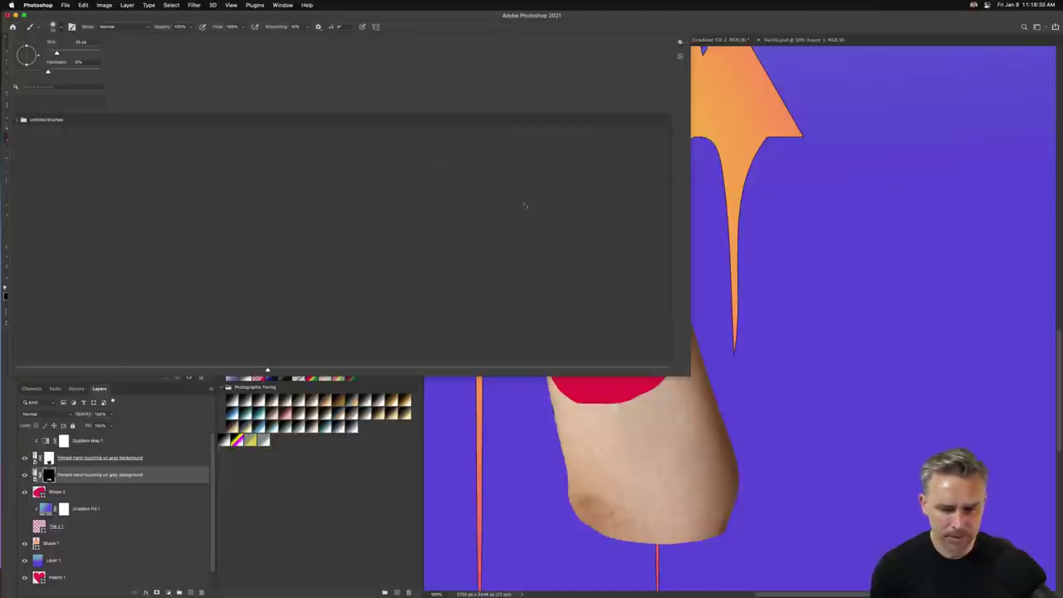
Move all folders out of Untitled Brushes to the top level and delete the empty group
left_click(22, 119)
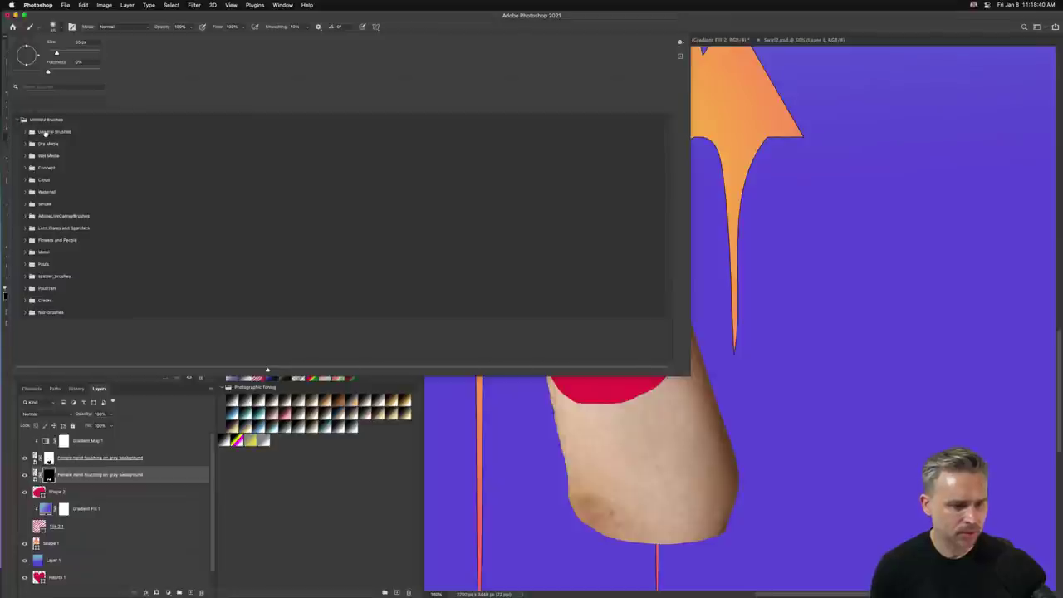
left_click(46, 132)
left_click(50, 312, "shift")
left_click_drag(50, 312, 54, 119)
left_click(37, 313)
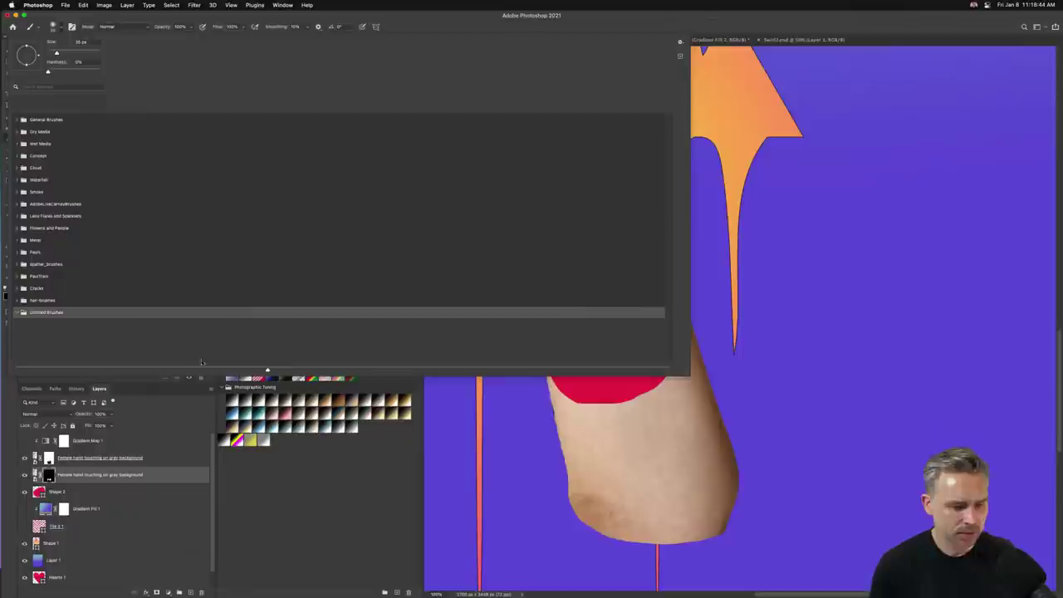
right_click(43, 313)
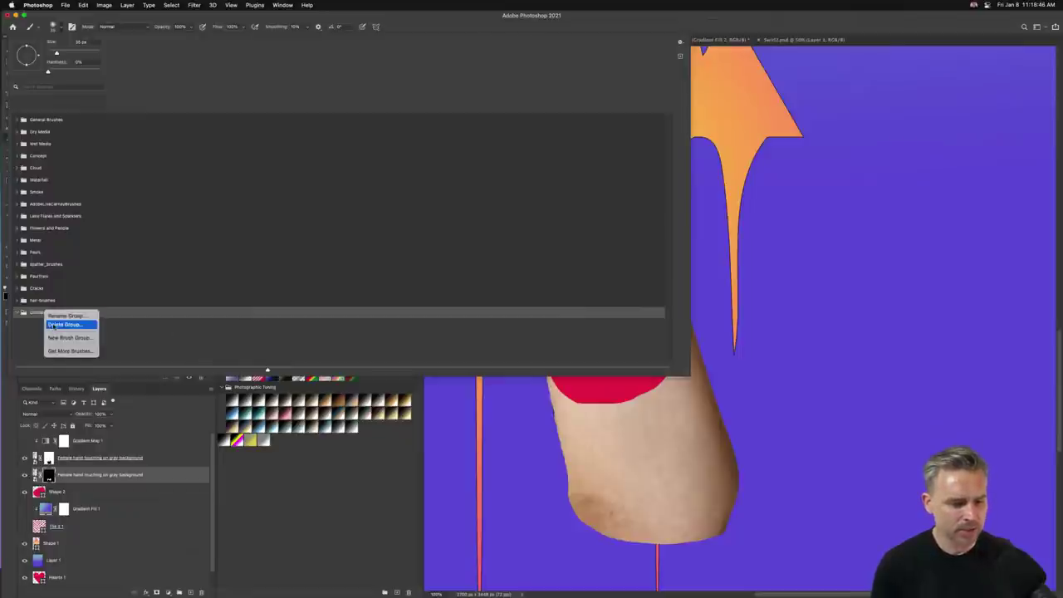
left_click(55, 325)
key("Return")
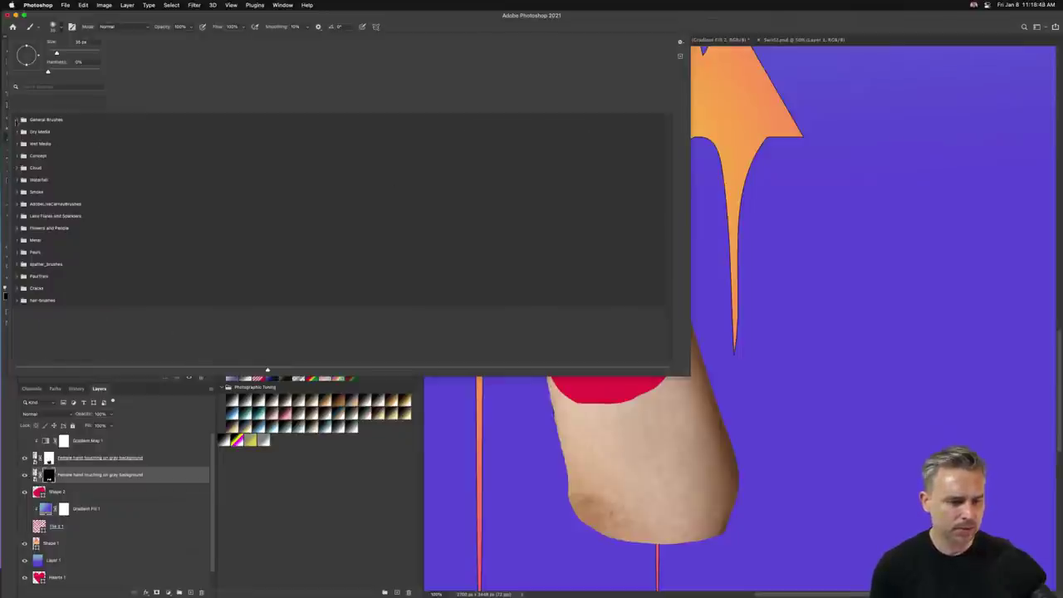
Enlarge the brush previews and show brush tips alongside the stroke previews
left_click(14, 121)
left_click(16, 120)
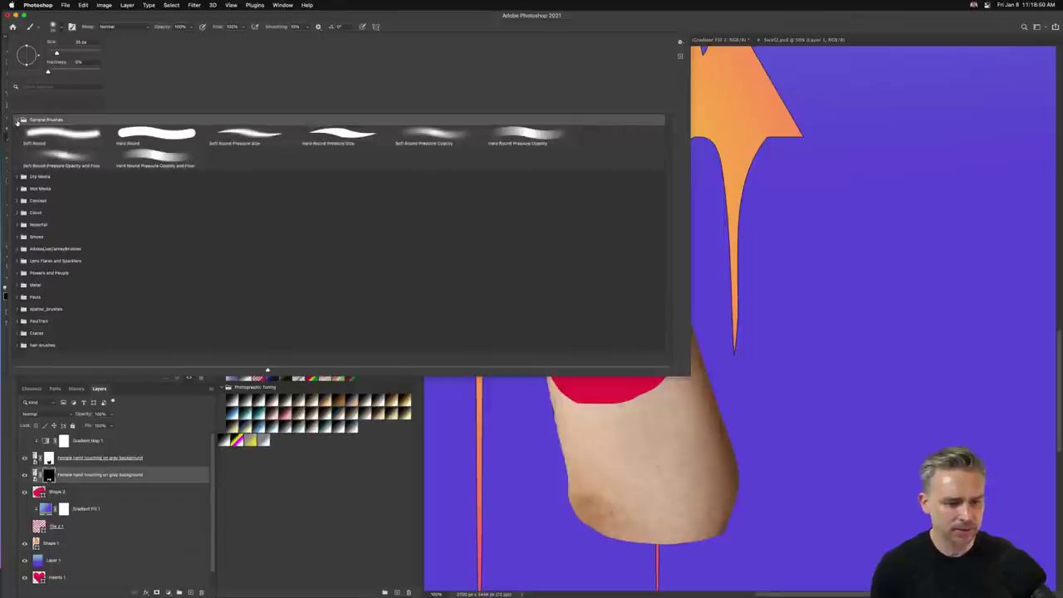
left_click_drag(266, 366, 390, 370)
left_click(680, 42)
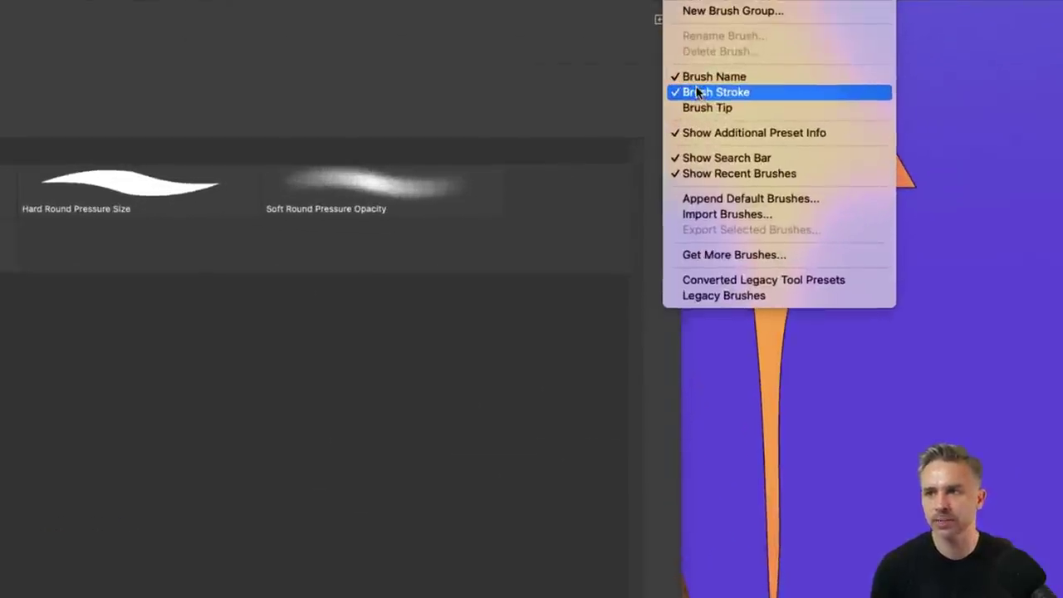
left_click(743, 111)
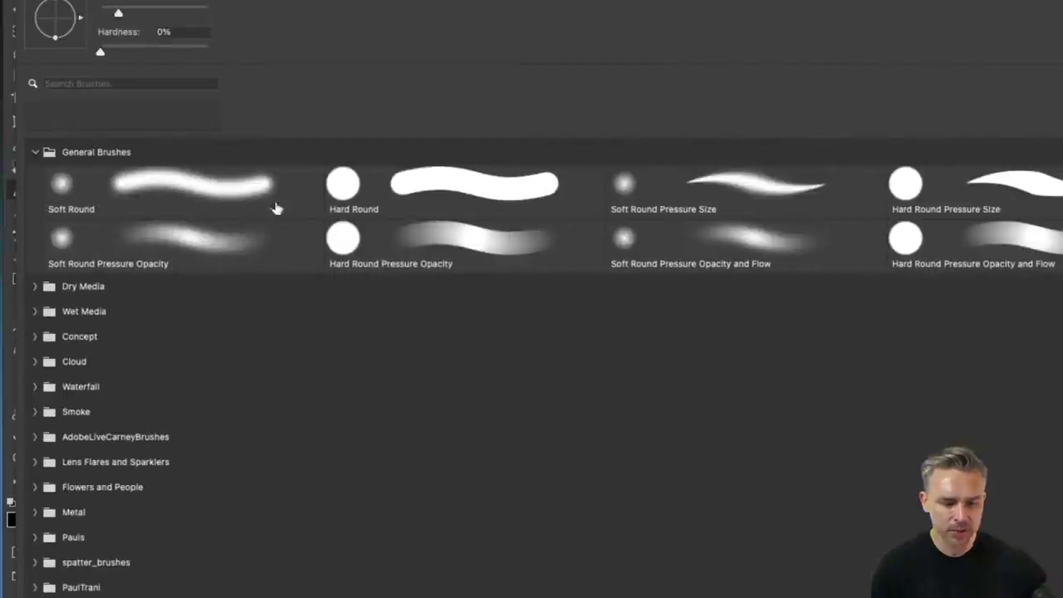
left_click(34, 487)
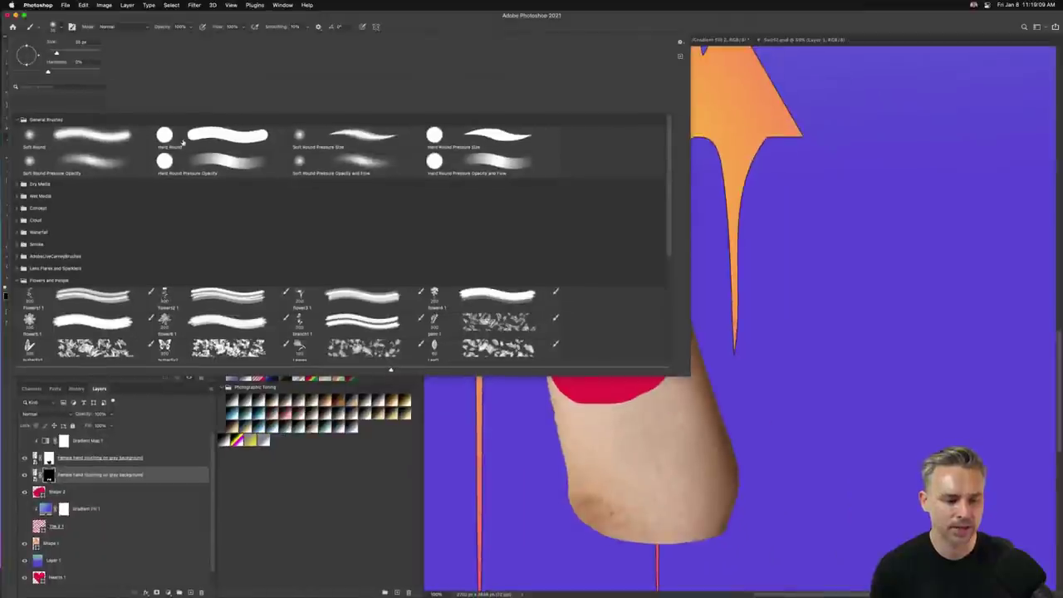
Paint the forearm mask with the Hard Round brush to hide the band's lower-left edge
left_click(182, 142)
left_click(639, 419)
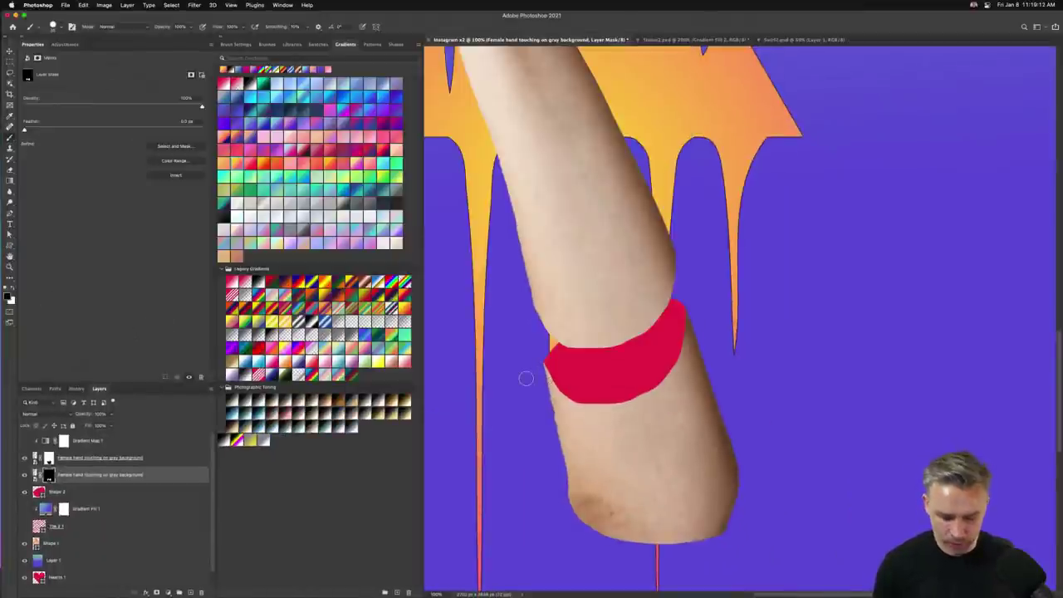
mouse_move(536, 371)
left_mouse_down()
mouse_move(591, 399)
mouse_move(659, 384)
mouse_move(674, 365)
left_mouse_up()
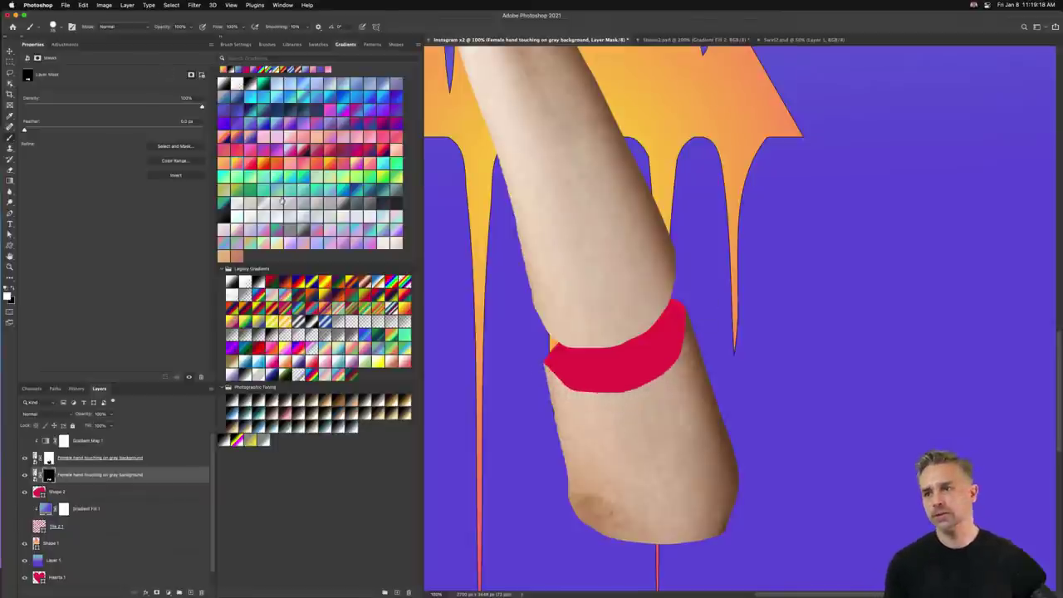
left_click(10, 51)
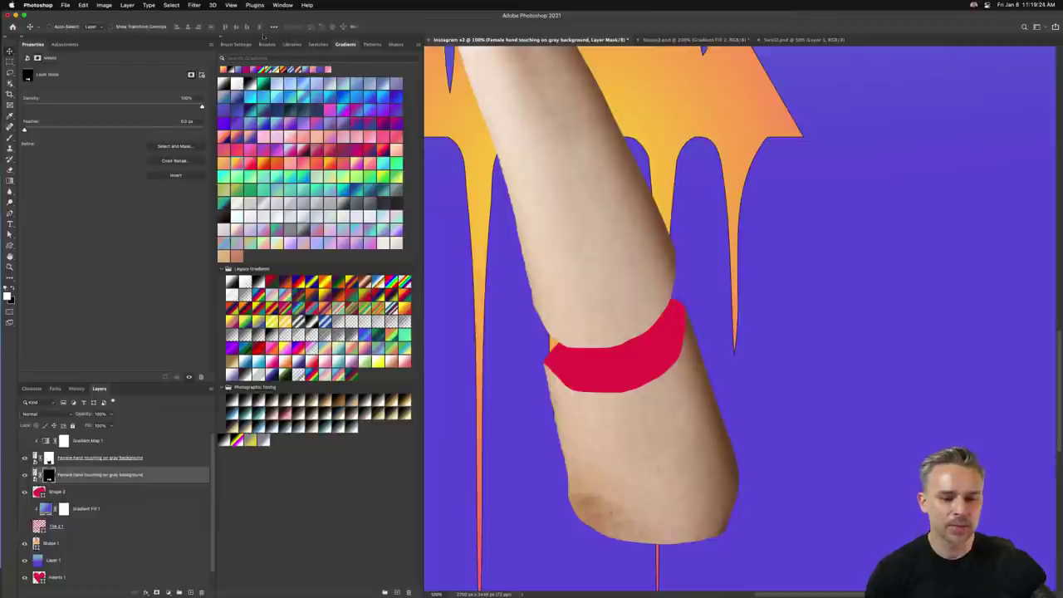
Dock the panel column at the window's right edge and cycle through its tabs to Shapes
left_click_drag(246, 39, 7, 88)
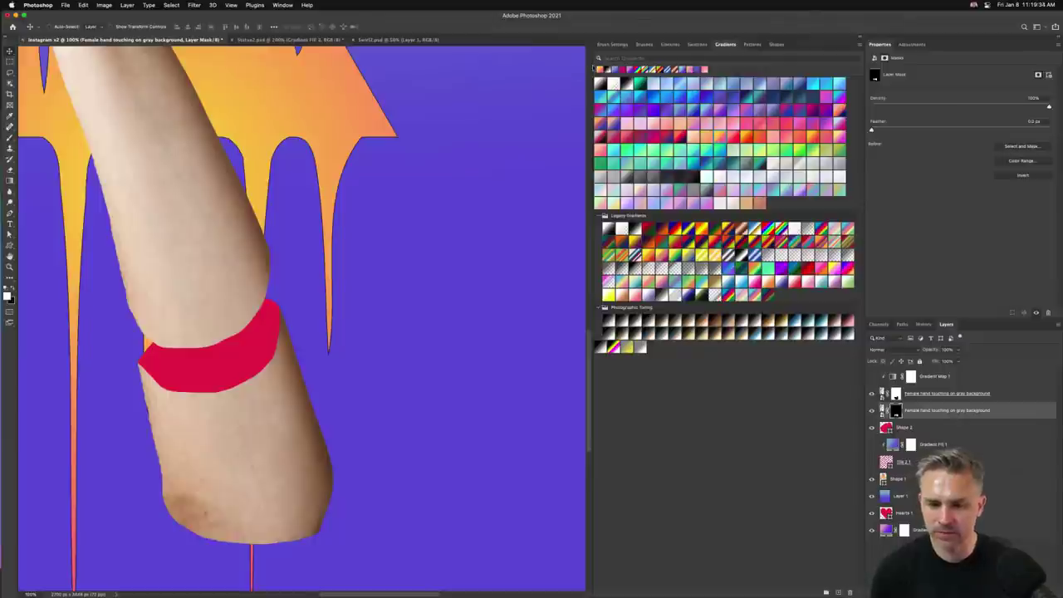
mouse_move(805, 10)
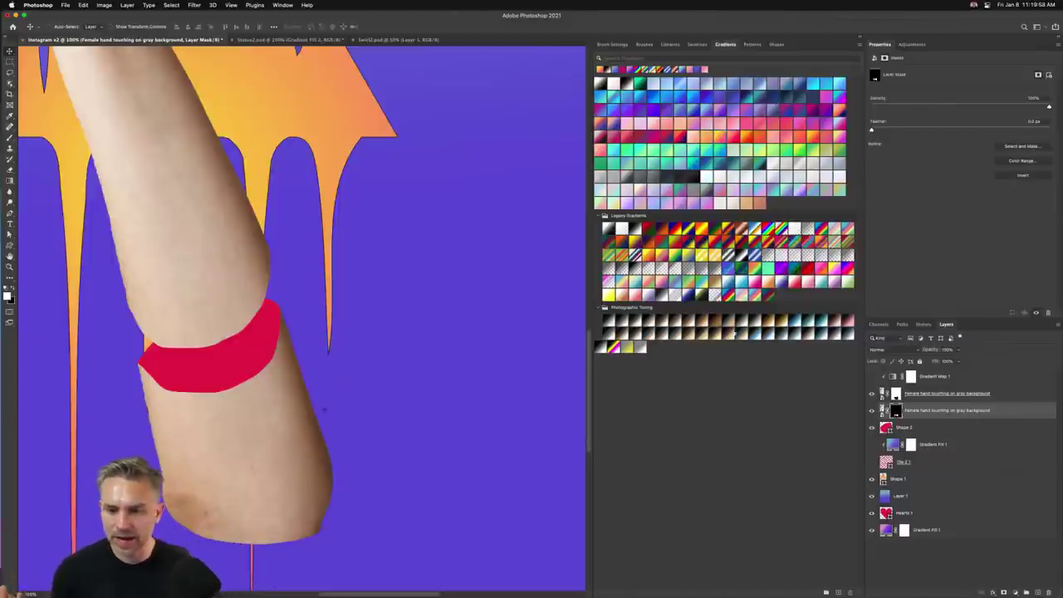
left_click(669, 44)
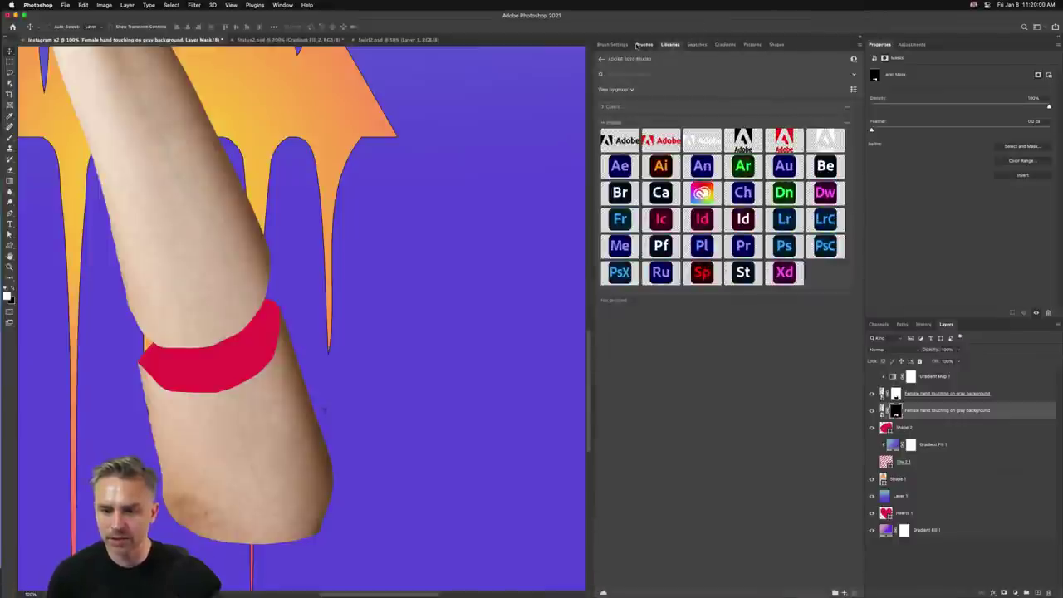
left_click(643, 44)
left_click(612, 44)
left_click(641, 44)
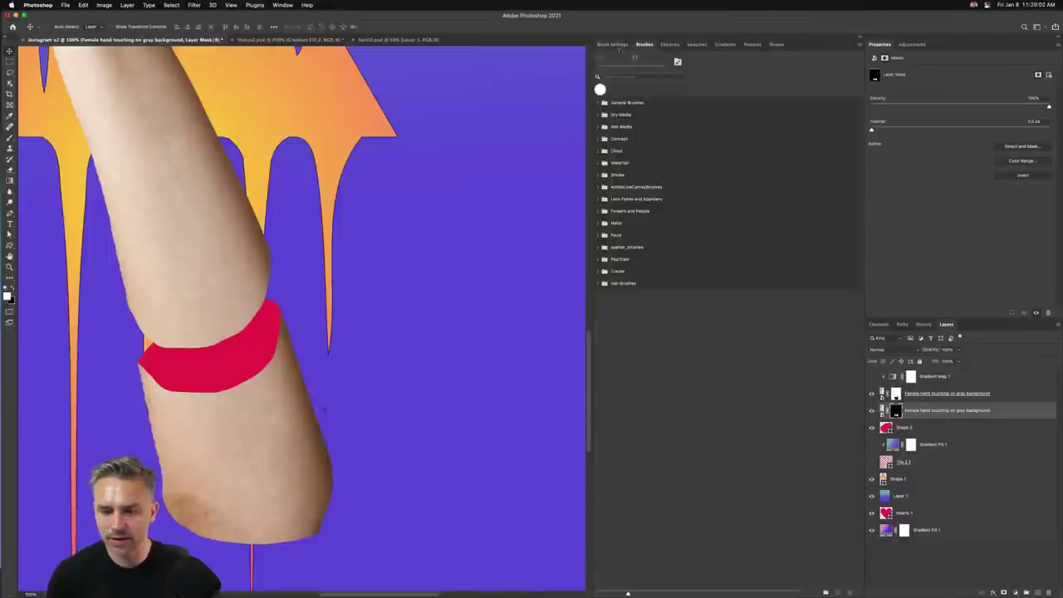
left_click(670, 44)
left_click(697, 44)
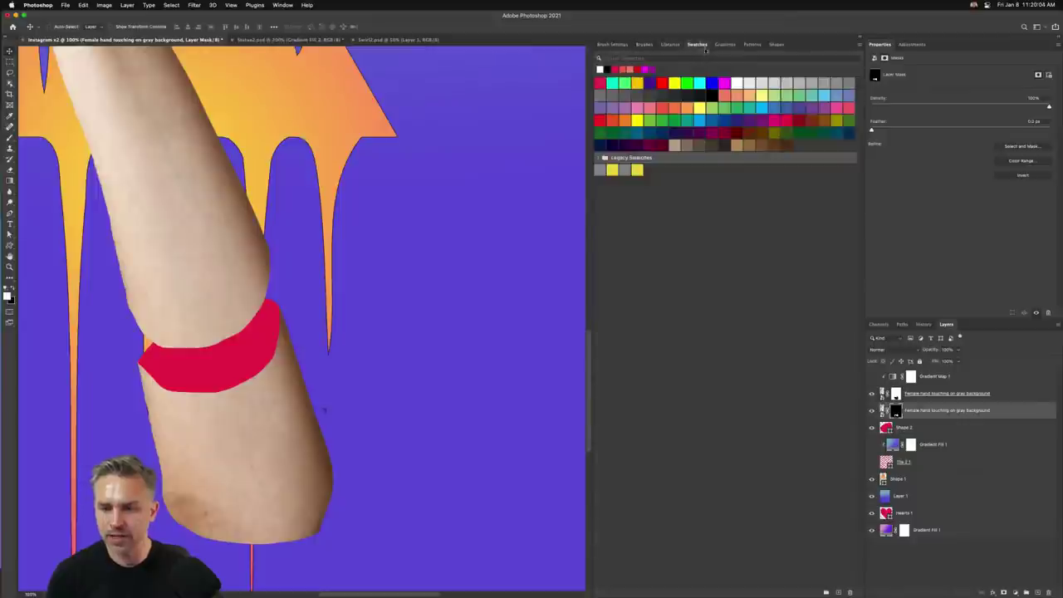
left_click(724, 44)
left_click(752, 44)
left_click(776, 44)
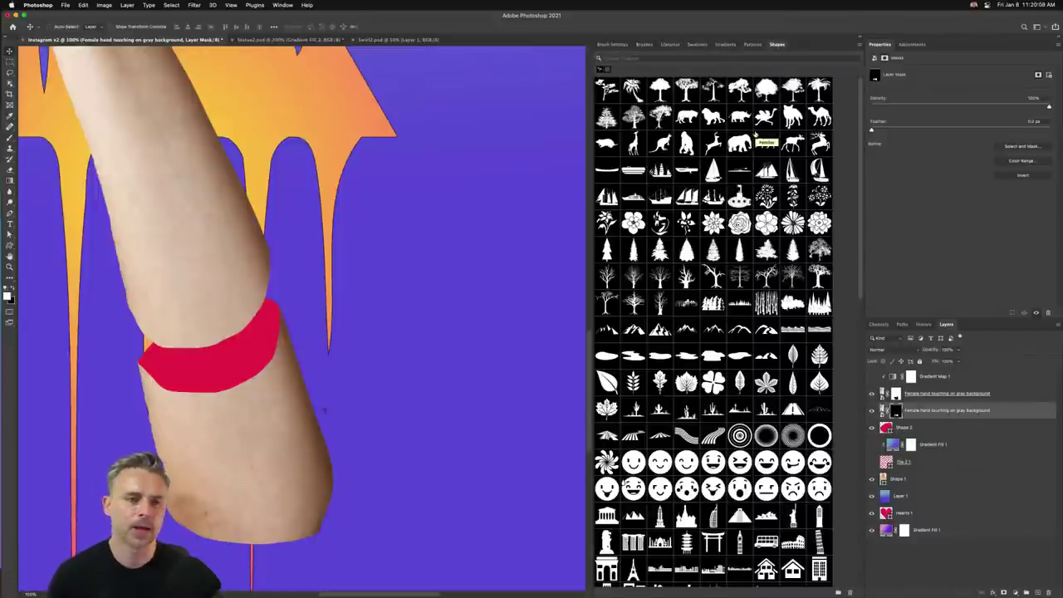
Save a named New Workspace that includes menus and toolbar, then make it active
left_click(283, 5)
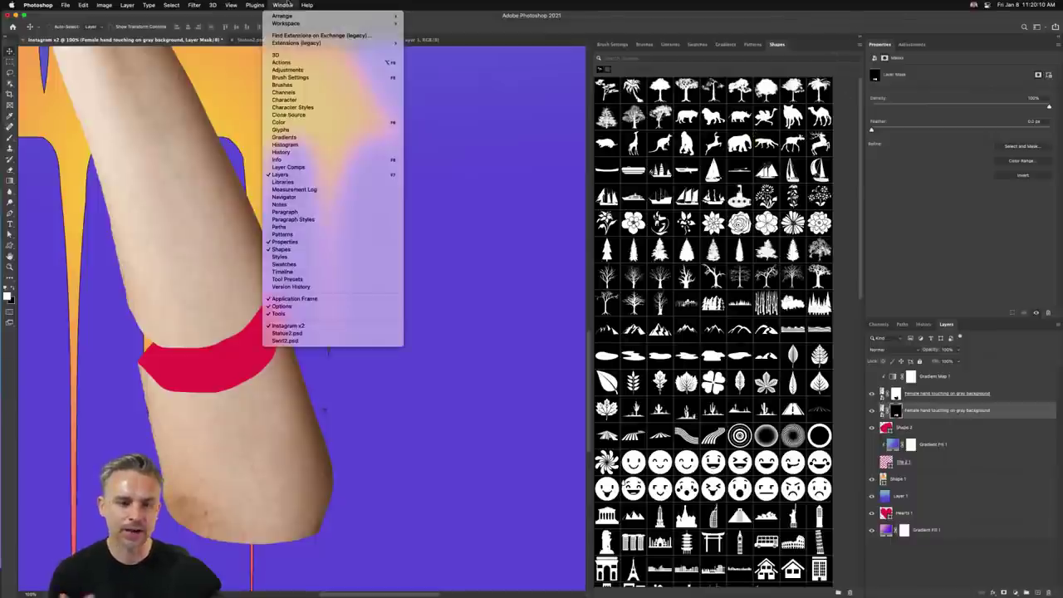
mouse_move(290, 23)
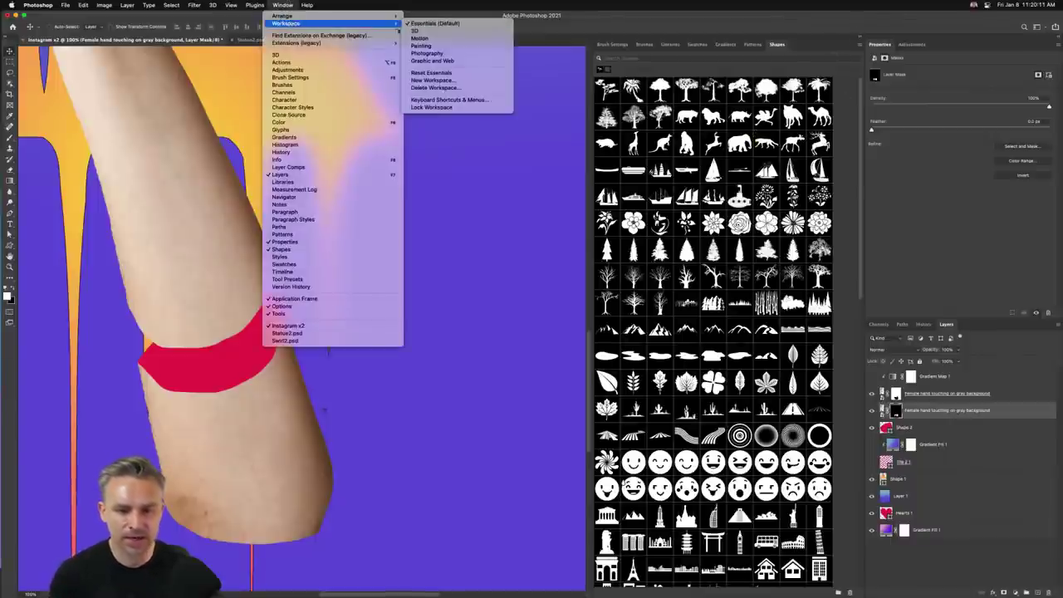
left_click(446, 81)
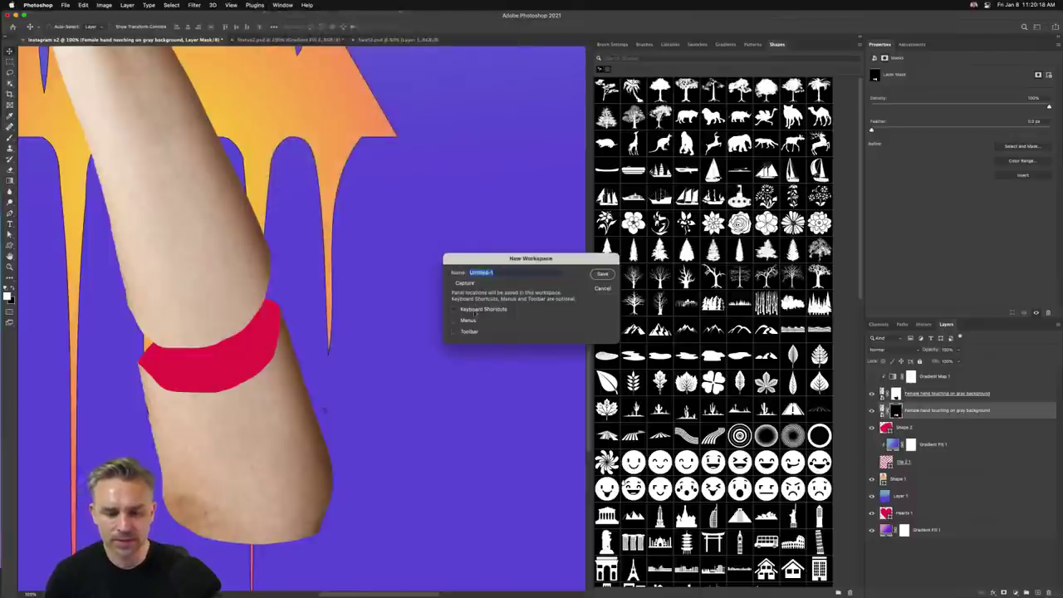
type("Pauls Fav")
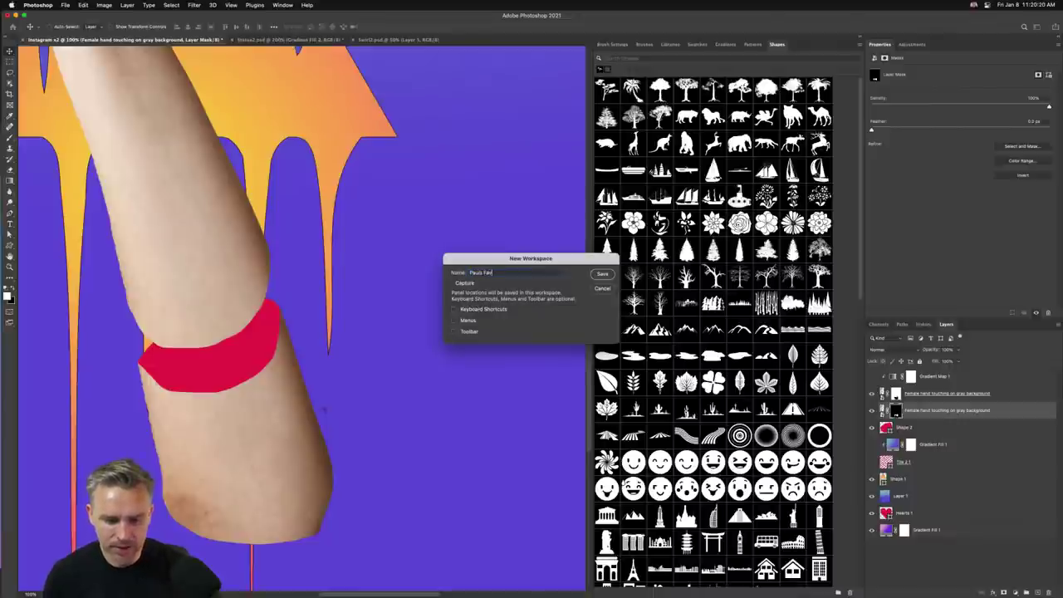
left_click(462, 321)
left_click(465, 332)
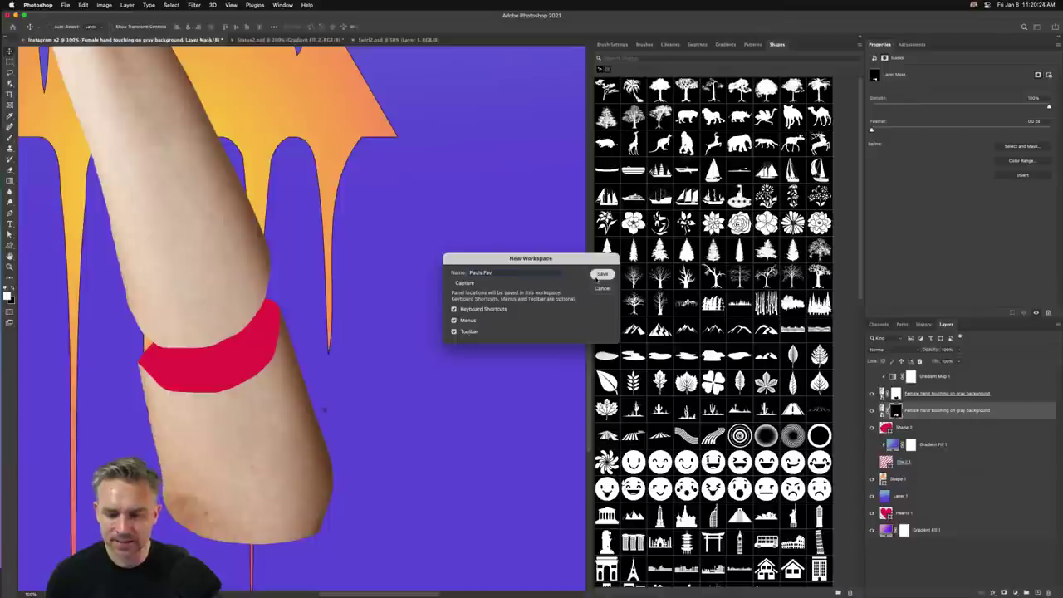
left_click(598, 276)
left_click(284, 5)
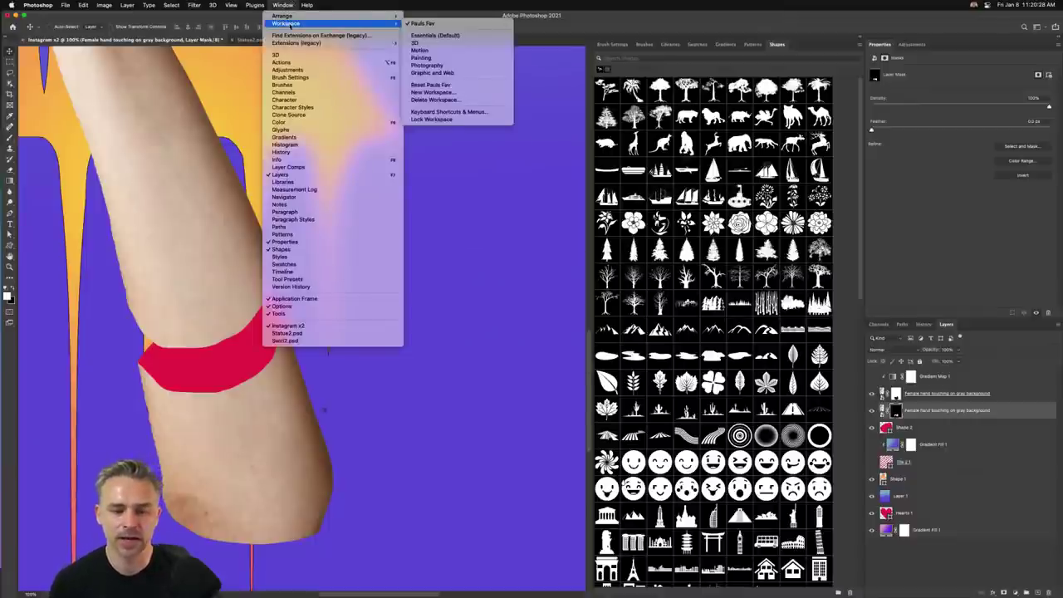
left_click(465, 24)
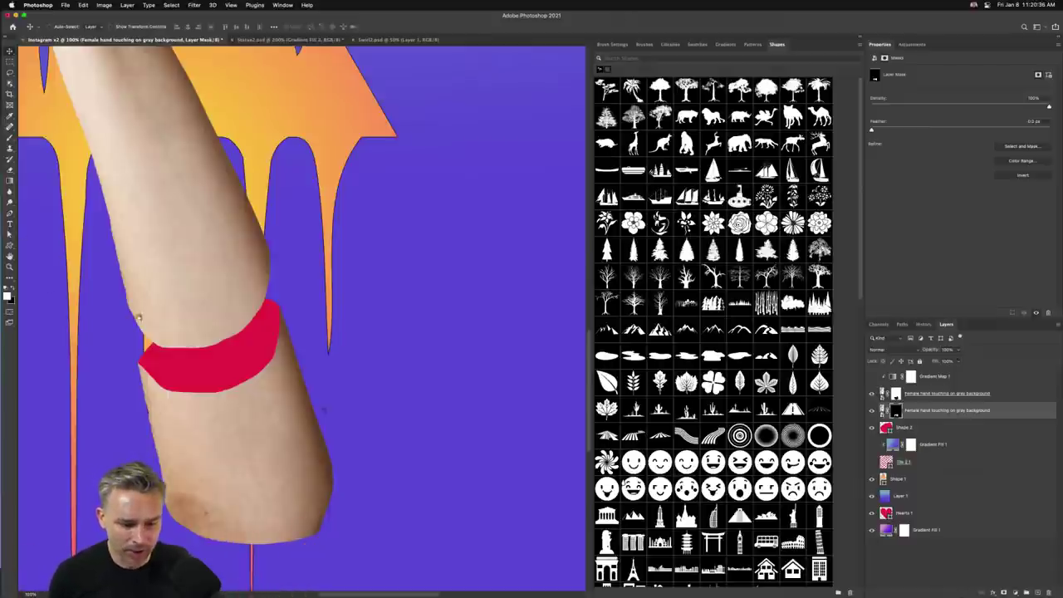
left_click_drag(139, 316, 241, 334)
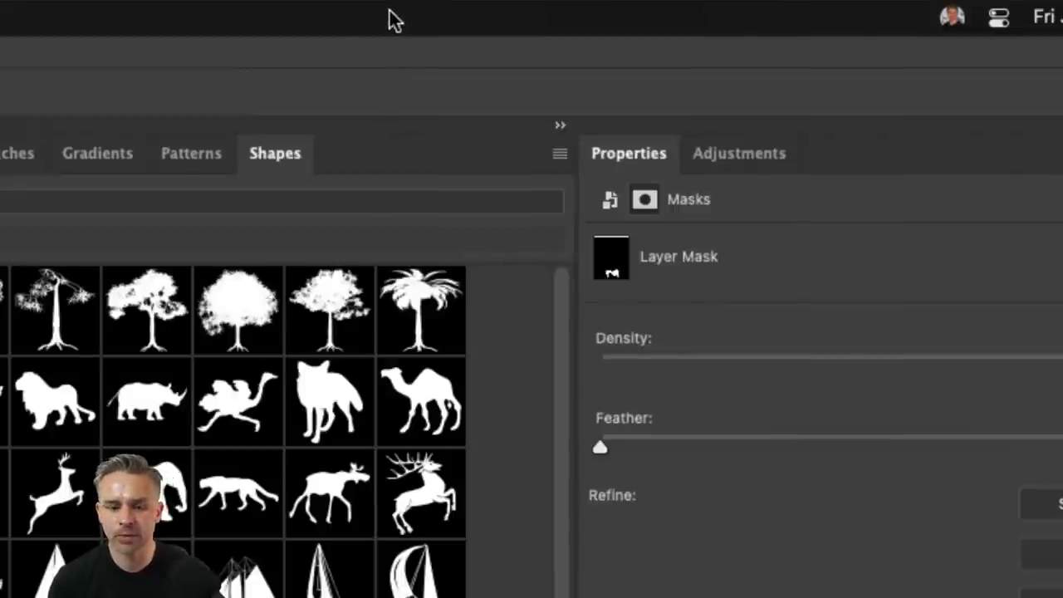
mouse_move(391, 8)
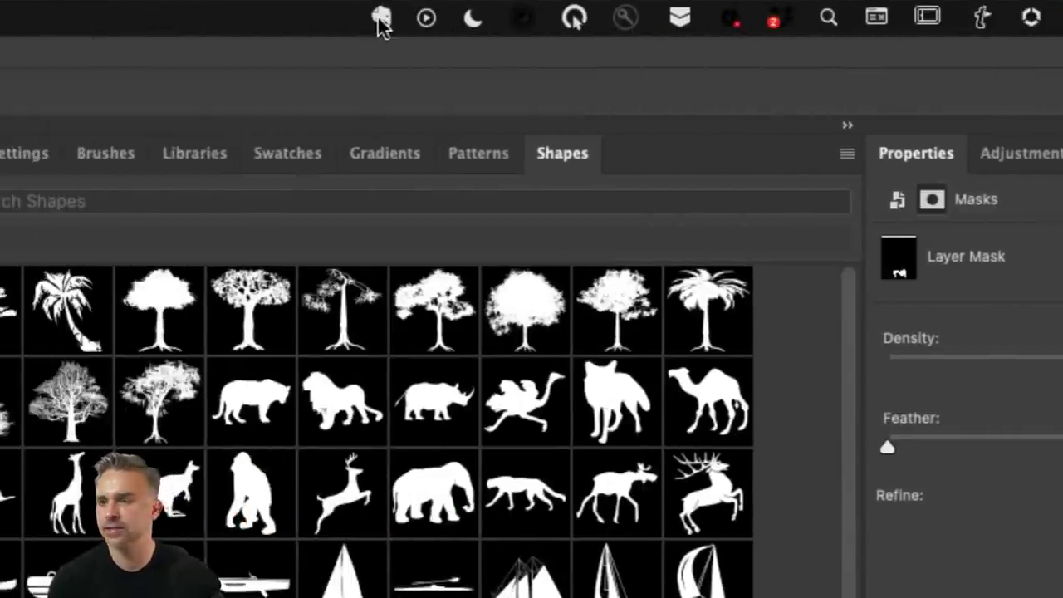
Replace the menu-bar note's 'Dentist appt.' with 'Rule of thirds.' and close the notes panel
left_click(381, 18)
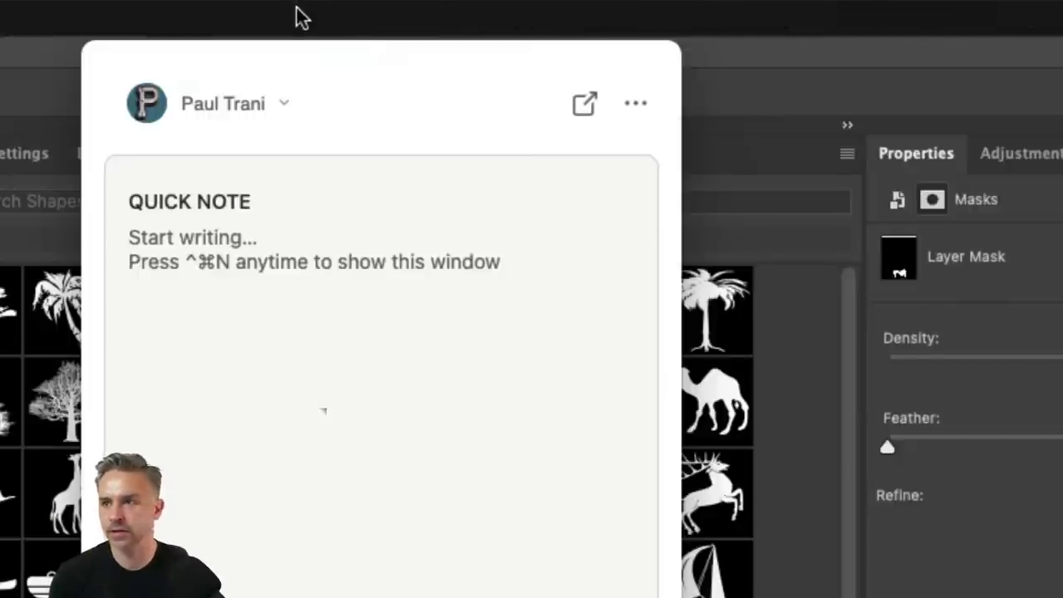
left_click(734, 197)
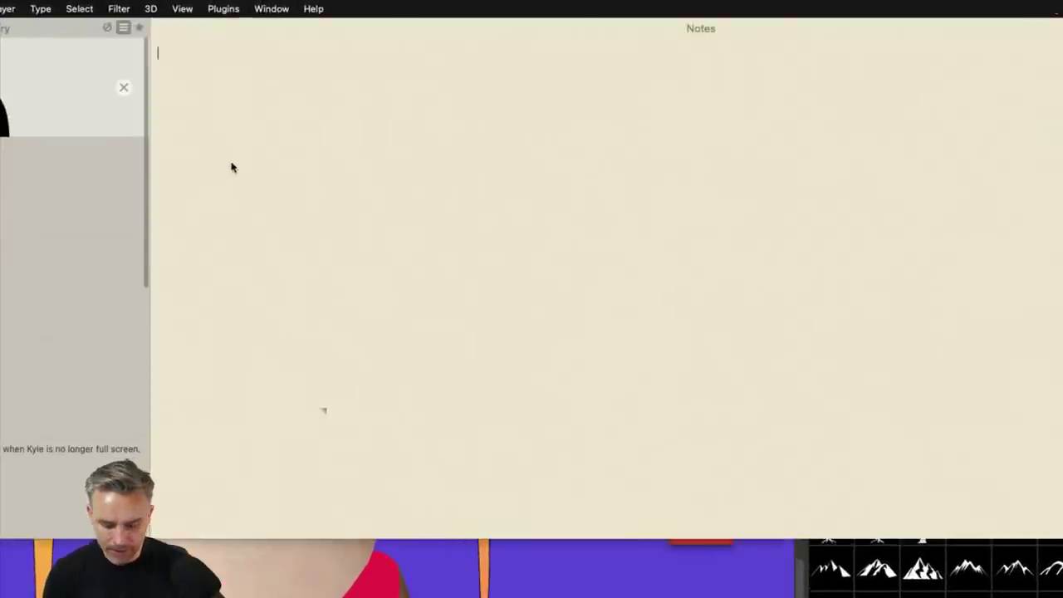
type("Dentist appt")
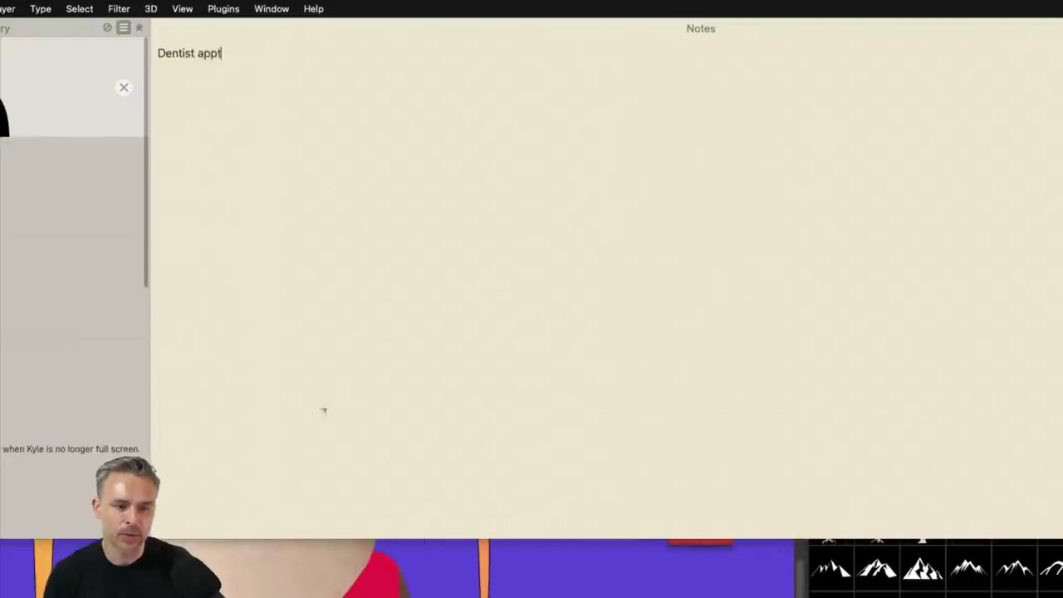
type(".")
key("super+a")
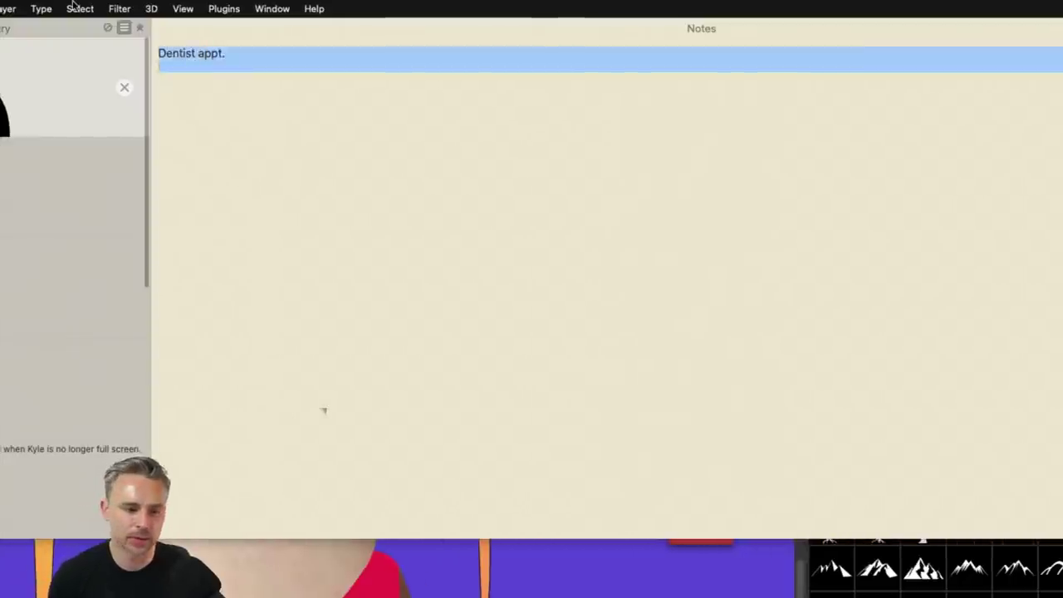
type("Rule of thirds.")
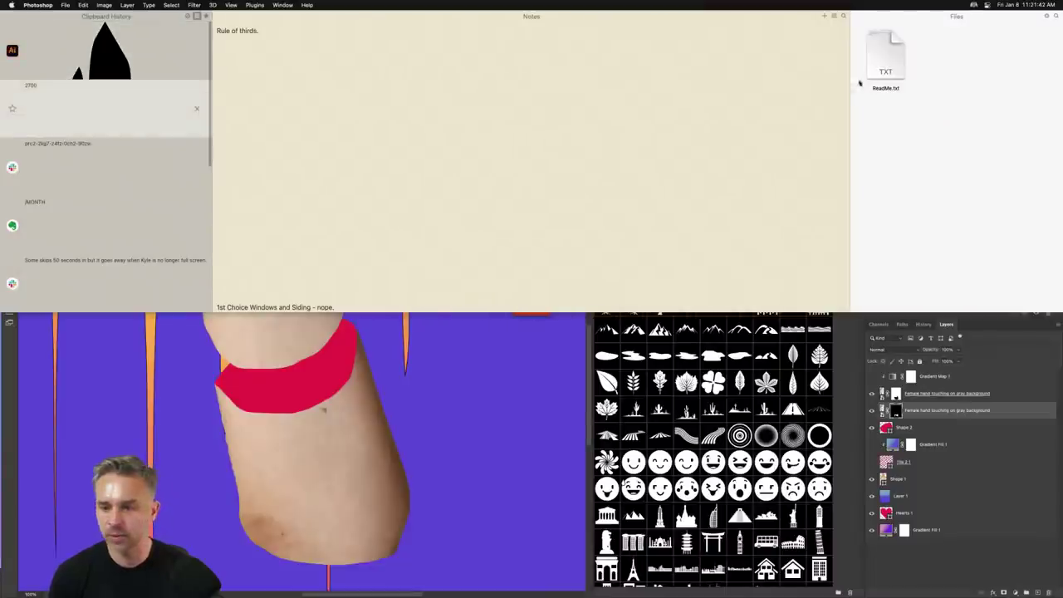
left_click(636, 3)
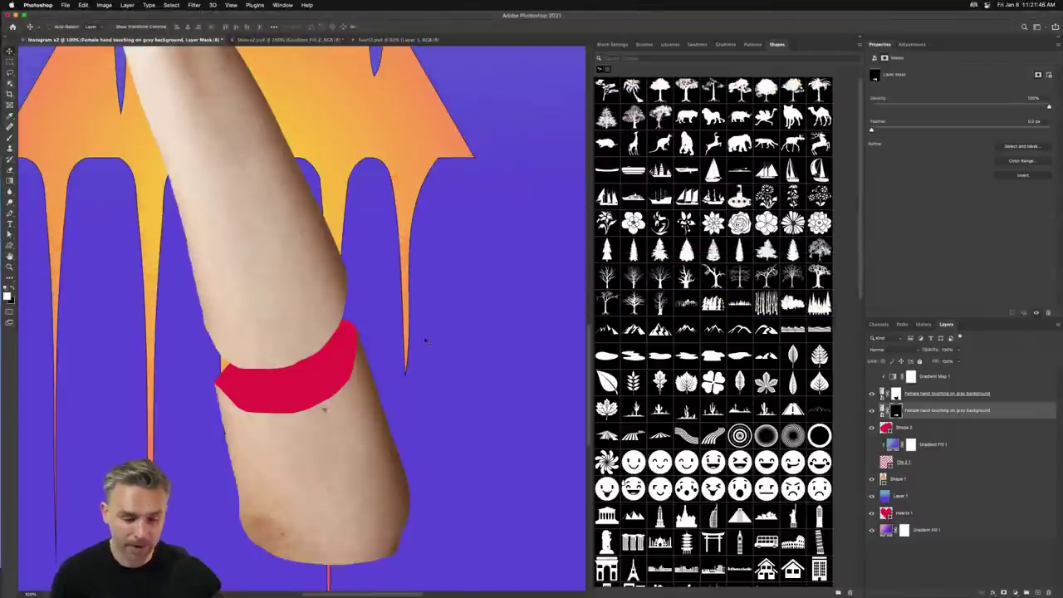
Try a rainbow gradient on the Shape 2 band, then undo it
left_click(324, 407)
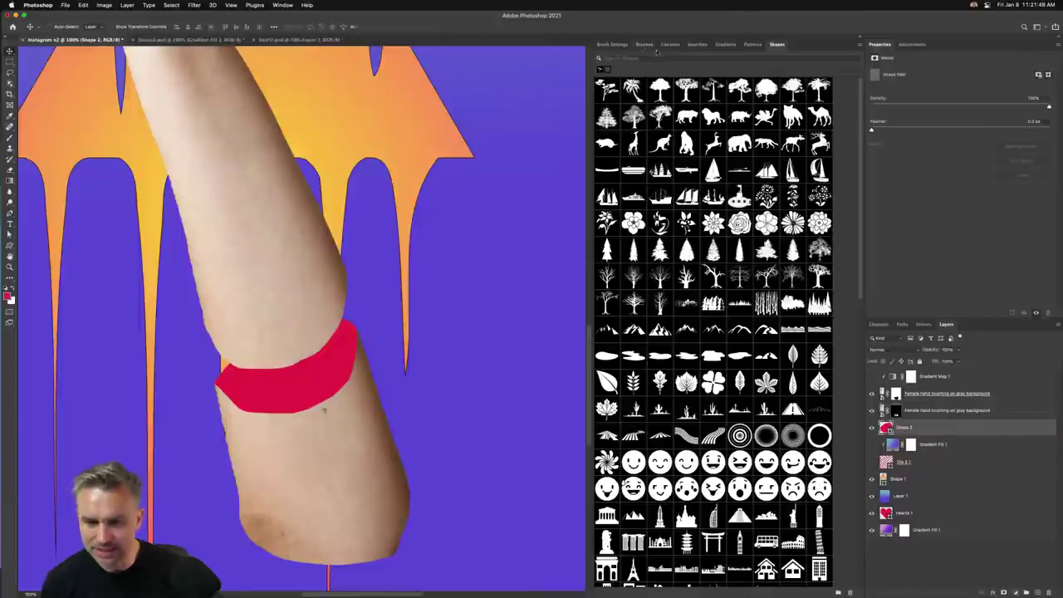
left_click(724, 44)
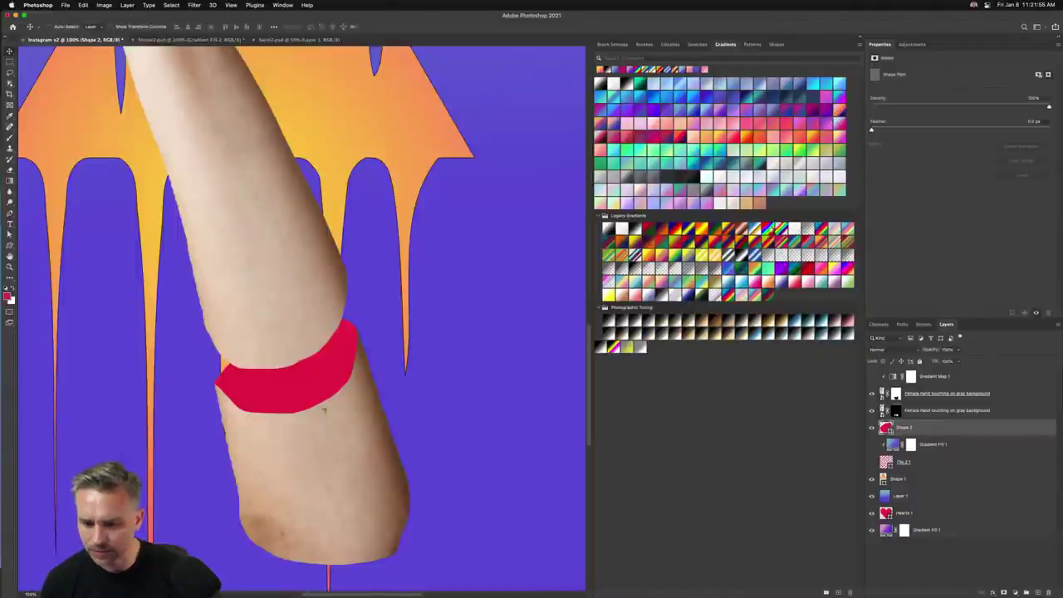
left_click_drag(772, 229, 915, 427)
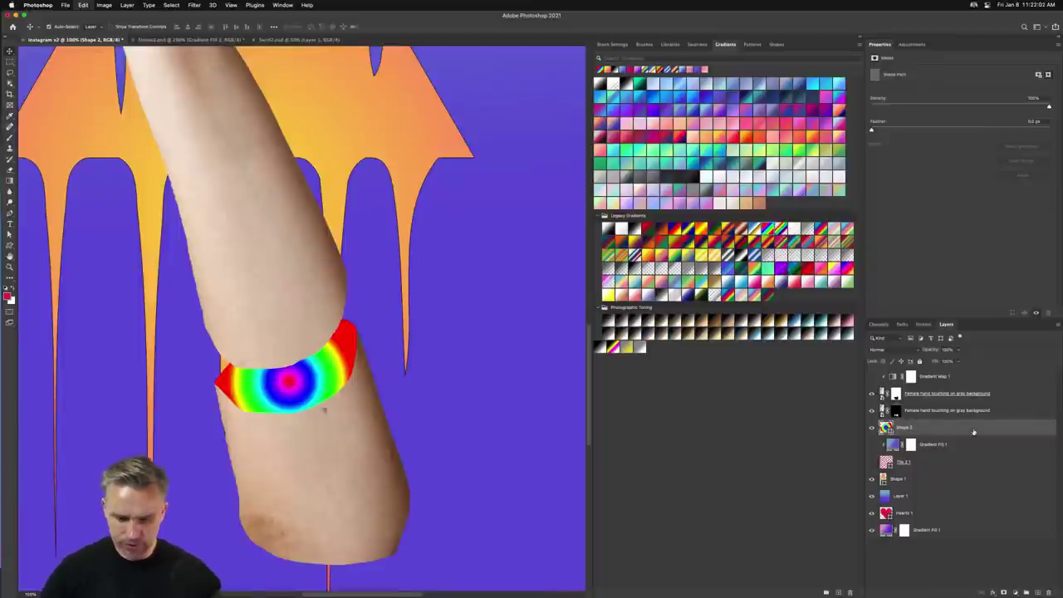
key("super+z")
Turn a new empty layer into Gradient Fill 2 and move it to the top of the stack
left_click(1036, 591)
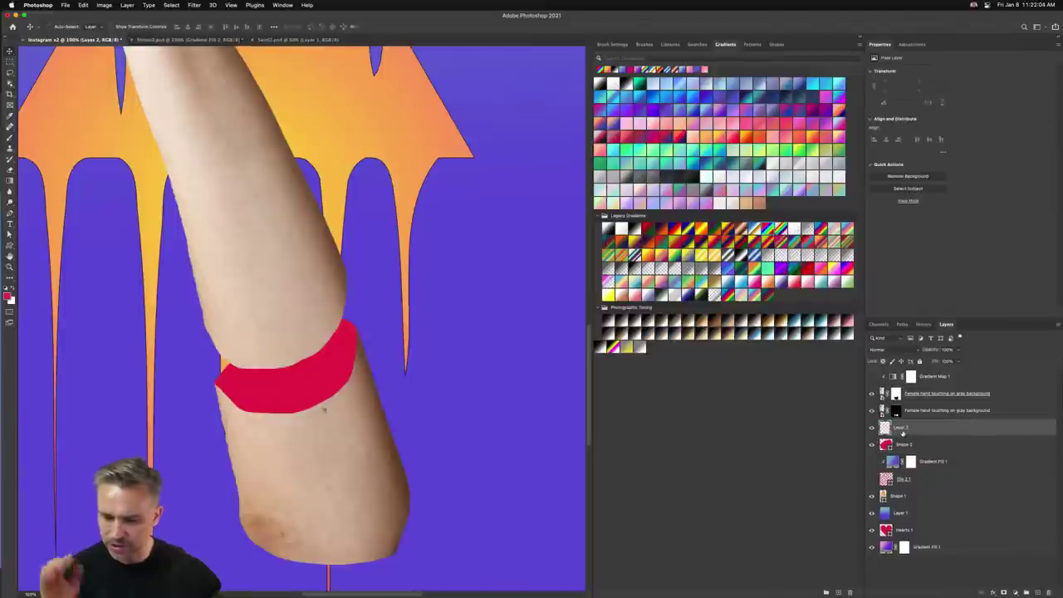
left_click_drag(747, 110, 885, 425)
key("super+0")
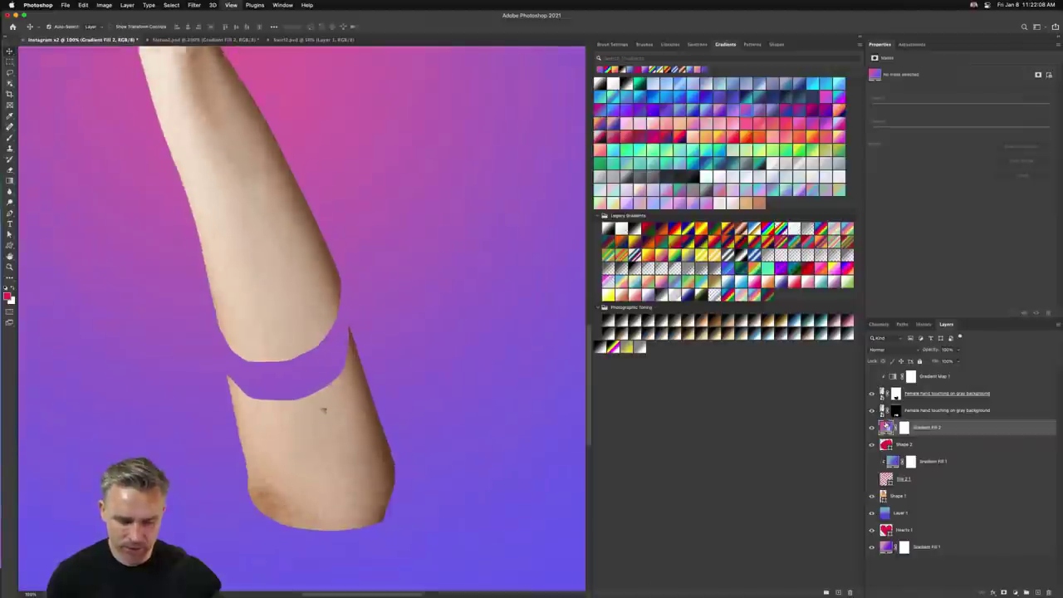
left_click_drag(982, 429, 970, 371)
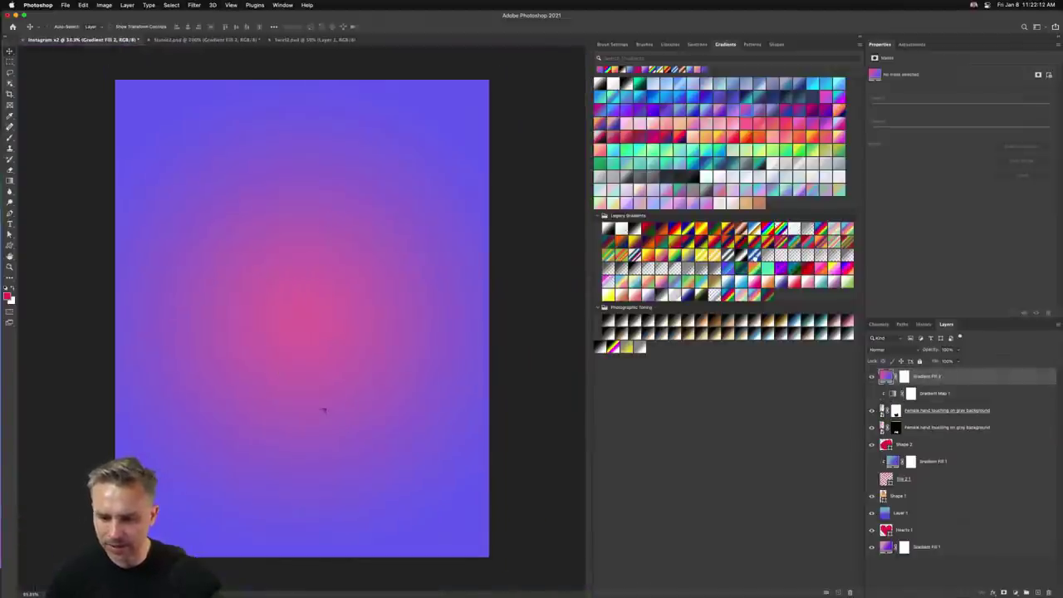
Try several ringed gradients, settling on the Legacy spectrum radial gradient
left_click(754, 254)
left_click(787, 229)
left_click(781, 232)
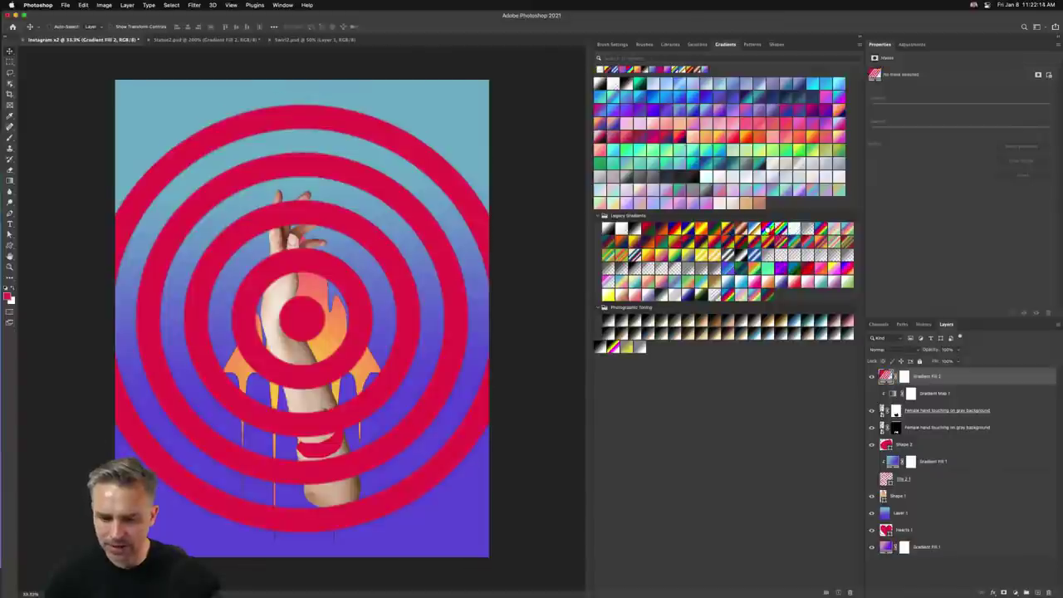
left_click(767, 233)
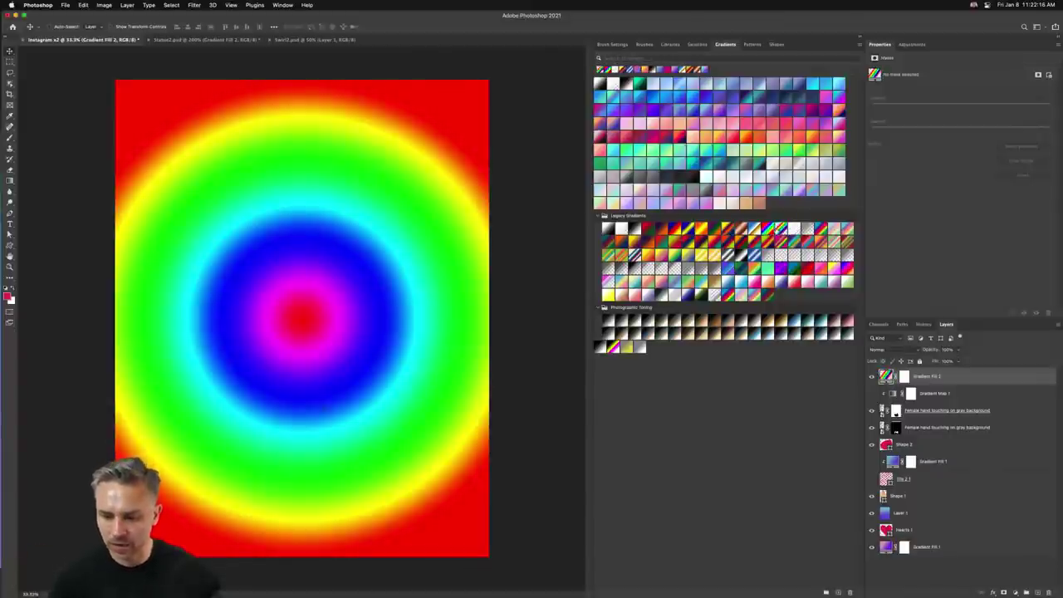
Keep the rainbow radial gradient and convert Gradient Fill 2 to a smart object
left_click(767, 232)
left_click(773, 227)
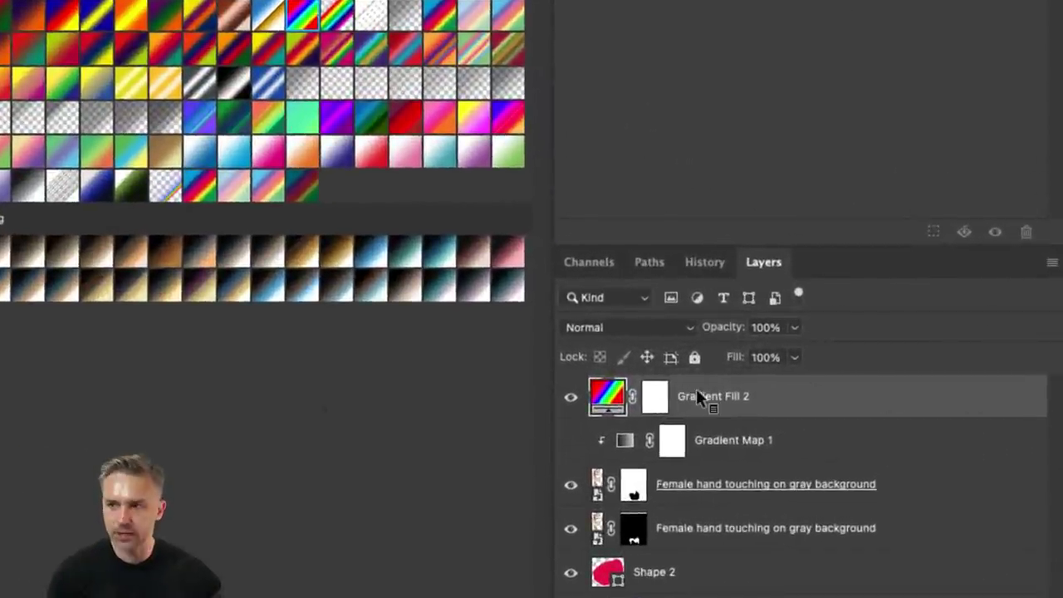
key("ctrl+alt+shift+s")
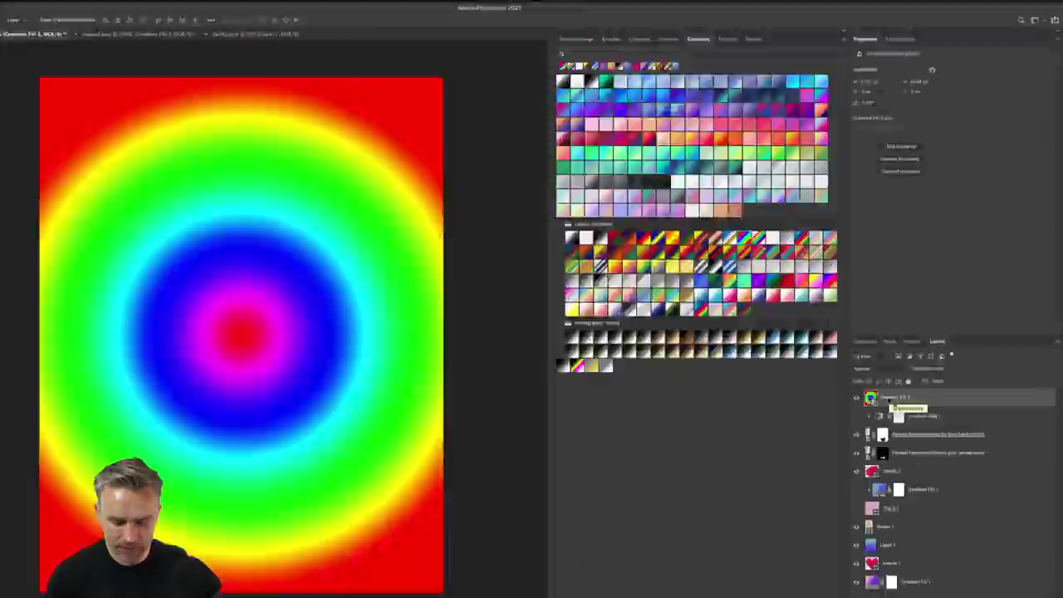
Shrink, tilt and position the gradient into a small box over the arm band
key("ctrl+t")
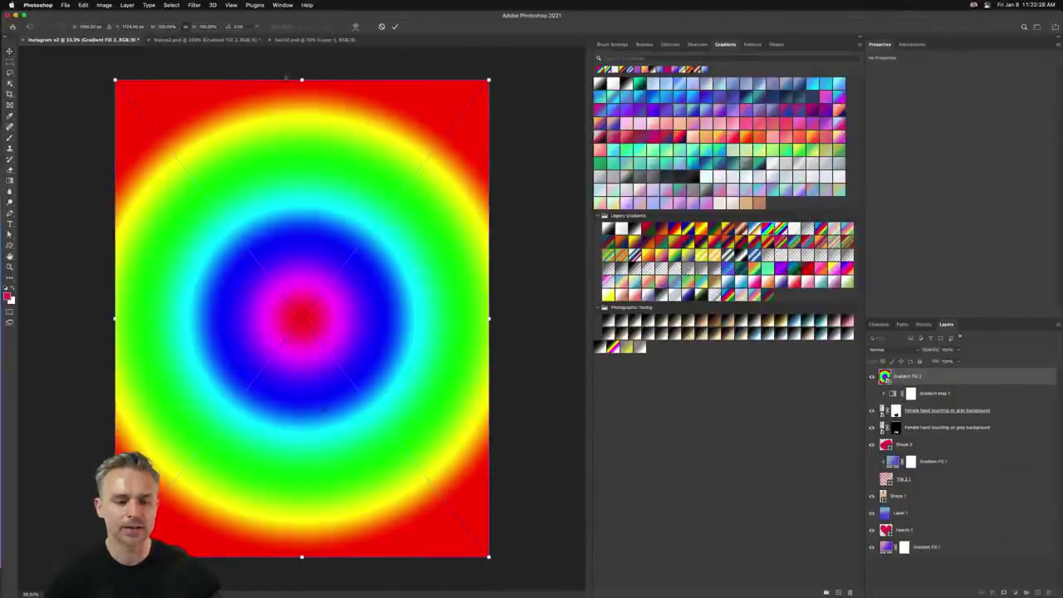
left_click_drag(302, 79, 301, 414)
left_click_drag(114, 414, 281, 423)
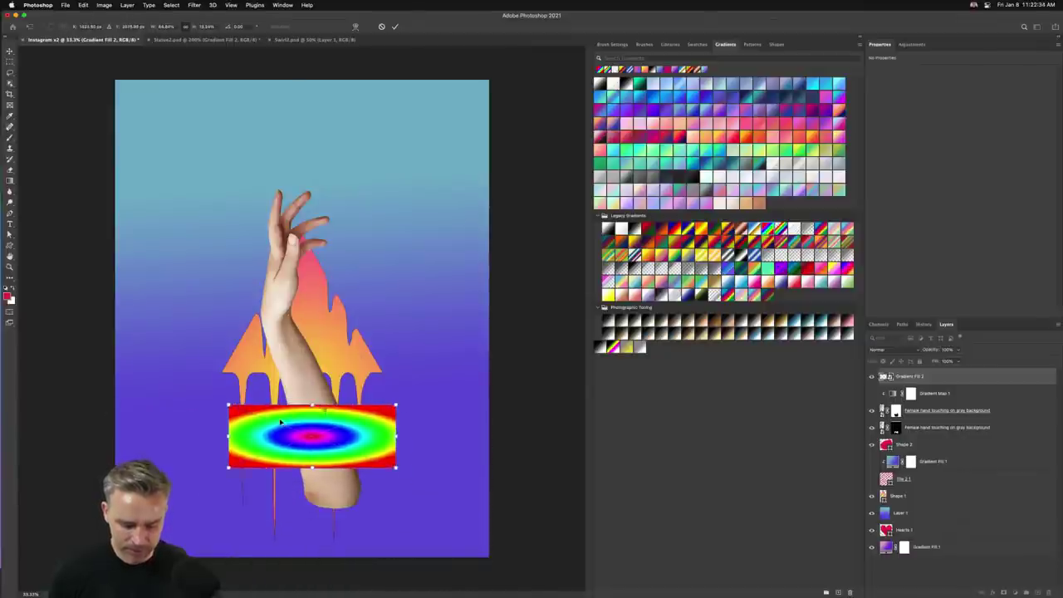
key("super+1")
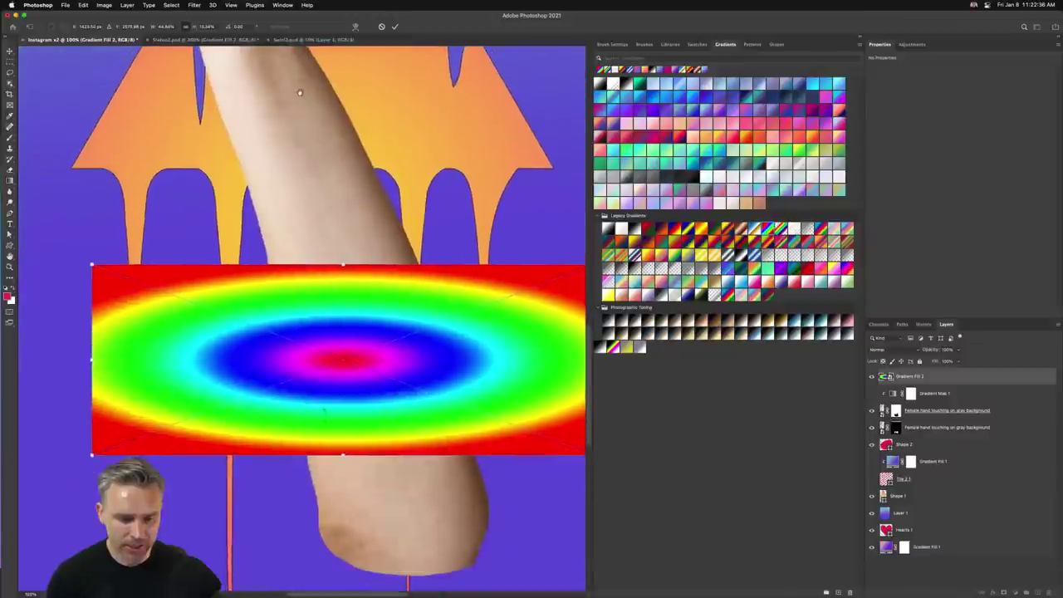
scroll(300, 92, "down", 1)
left_click_drag(91, 253, 225, 340)
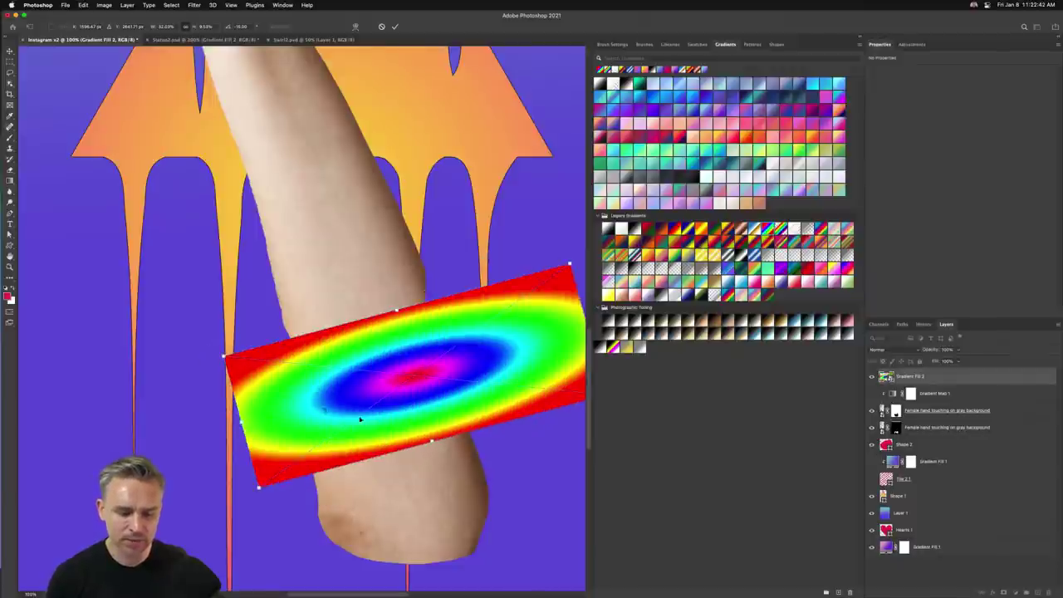
left_click_drag(382, 424, 318, 420)
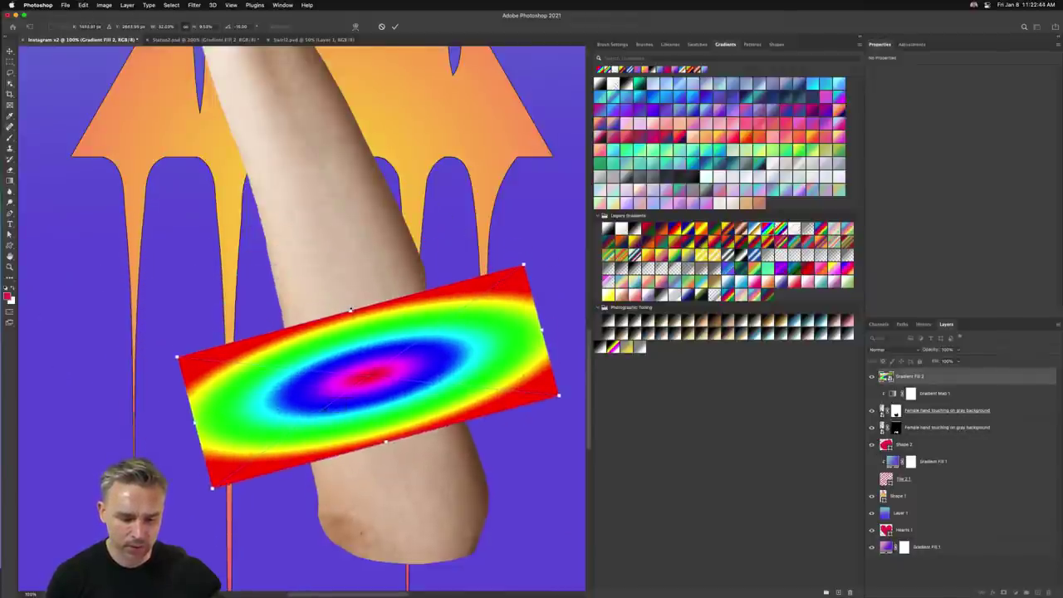
left_click_drag(350, 309, 330, 231)
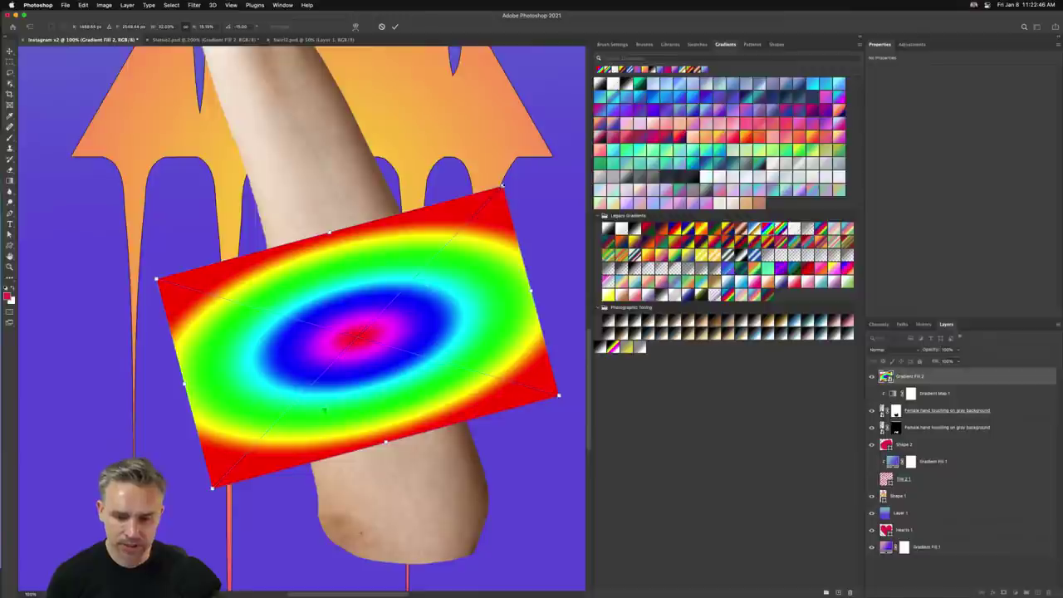
left_click_drag(502, 187, 428, 307)
left_click_drag(277, 402, 344, 371)
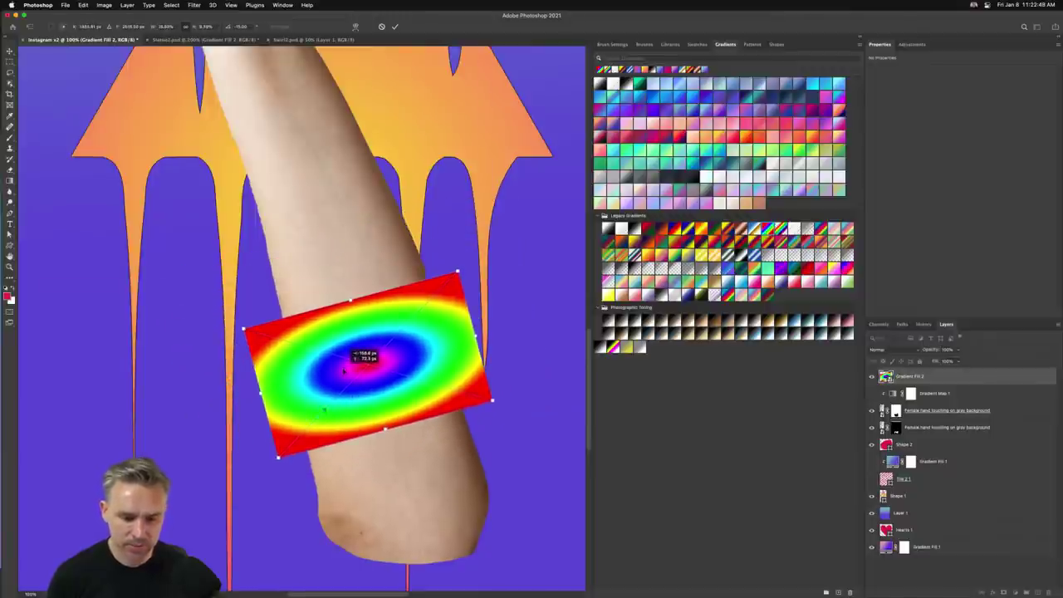
key("Return")
Move Gradient Fill 2 below the hand layers, clip it to the band, and refine its fit
left_click_drag(923, 377, 929, 445)
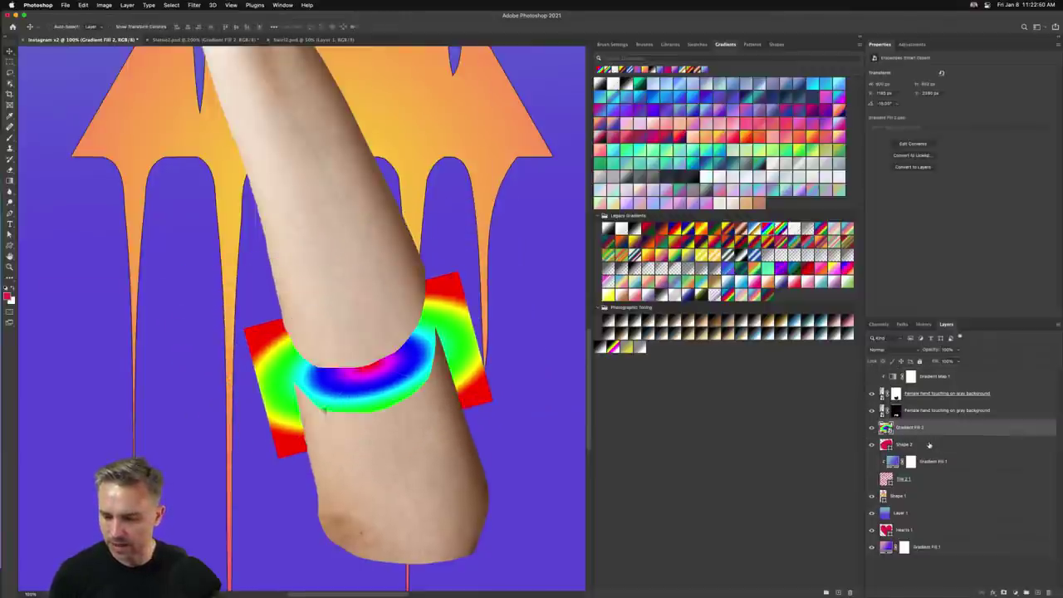
left_click(935, 433, "alt")
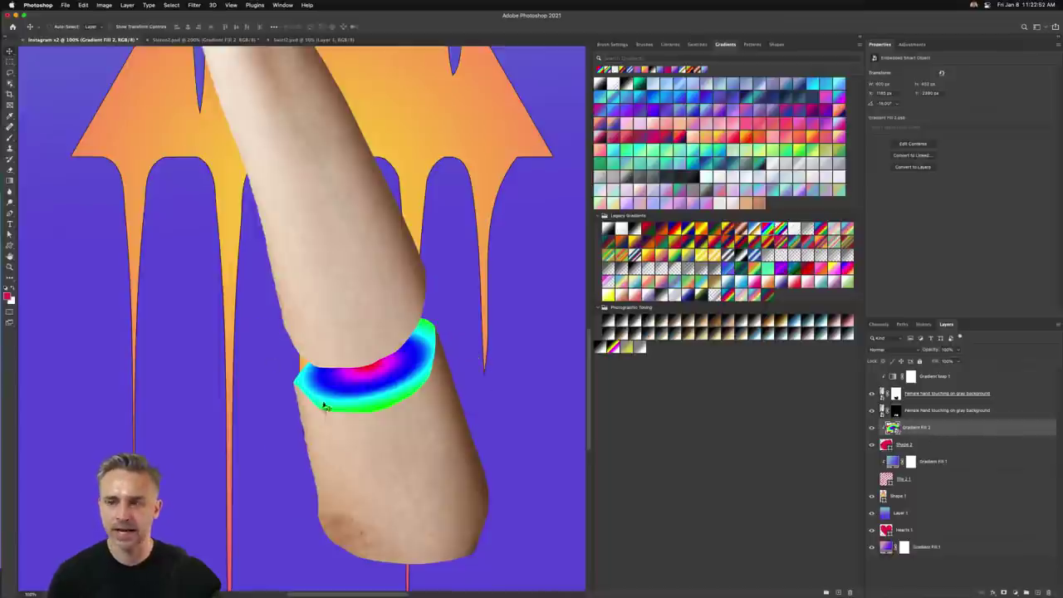
left_click_drag(326, 406, 368, 376)
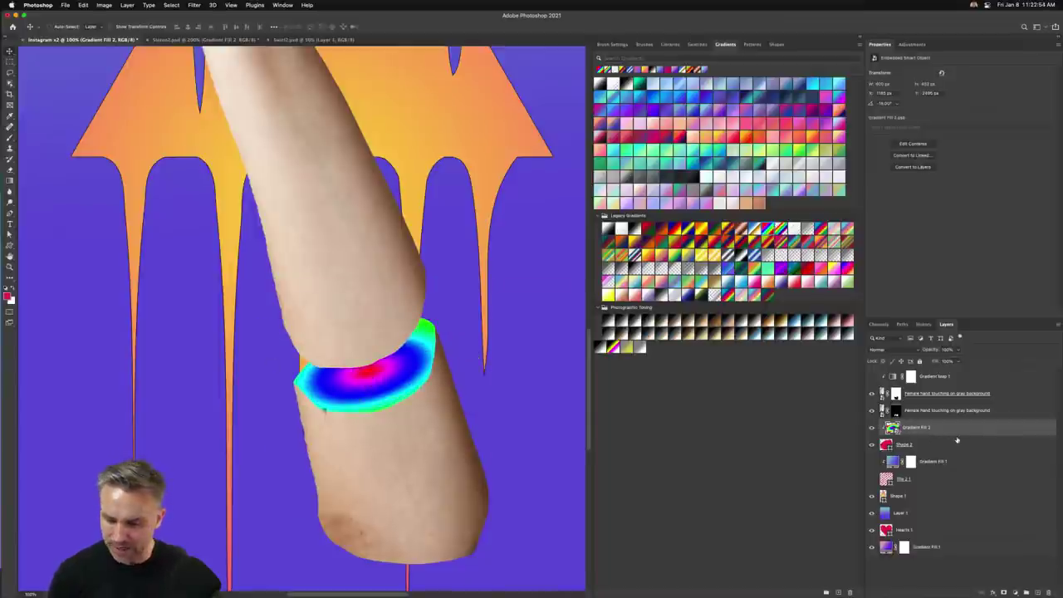
key("super+t")
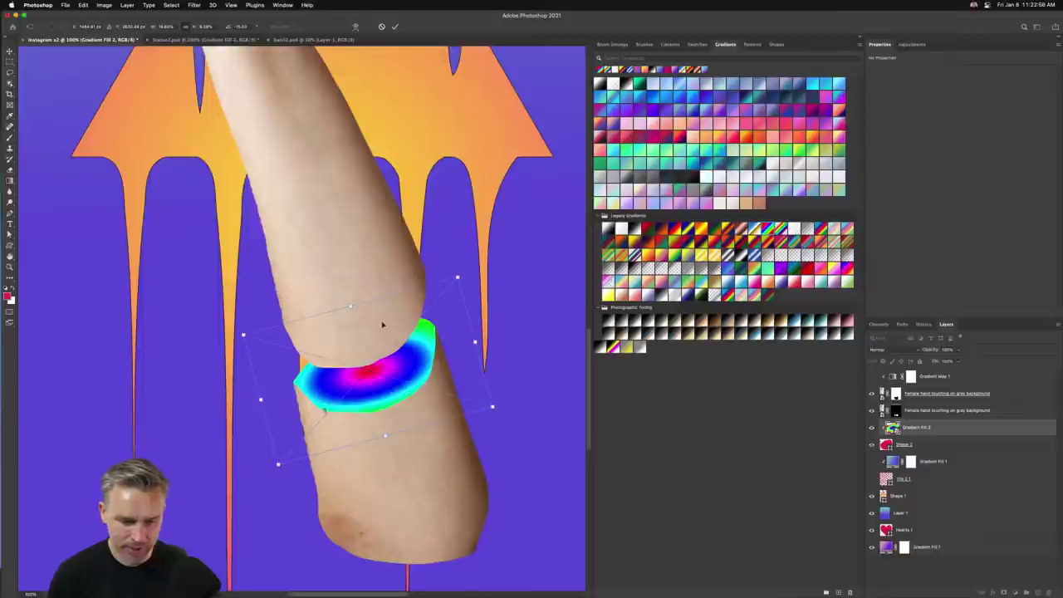
left_click_drag(351, 306, 336, 251)
mouse_move(307, 375)
left_mouse_down()
mouse_move(314, 408)
mouse_move(313, 394)
left_mouse_up()
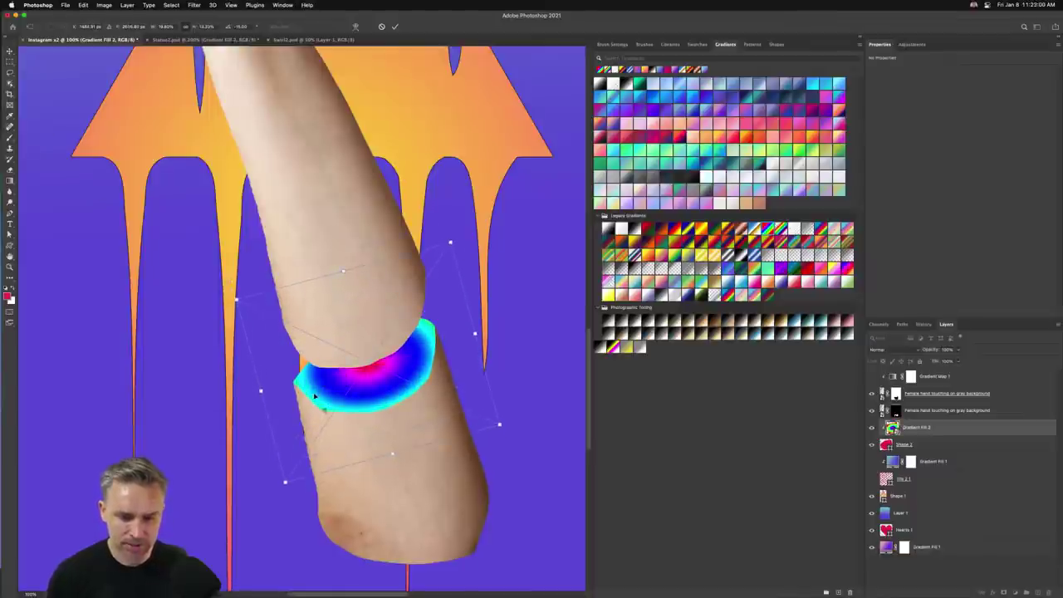
key("Return")
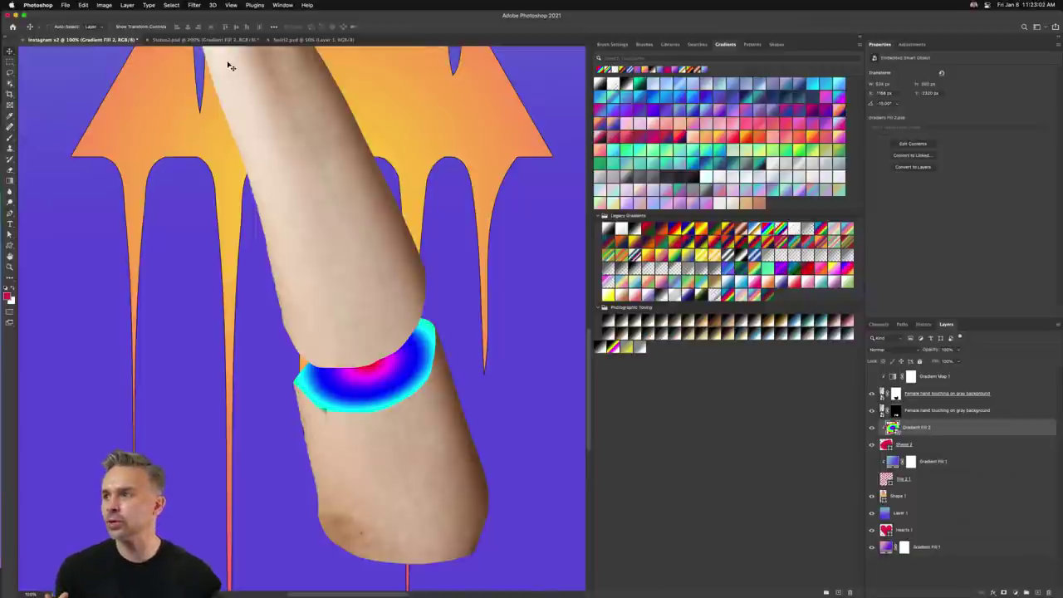
Open Statue2's Gradient Fill 2 smart object source and zoom in on its radial gradient
left_click(187, 41)
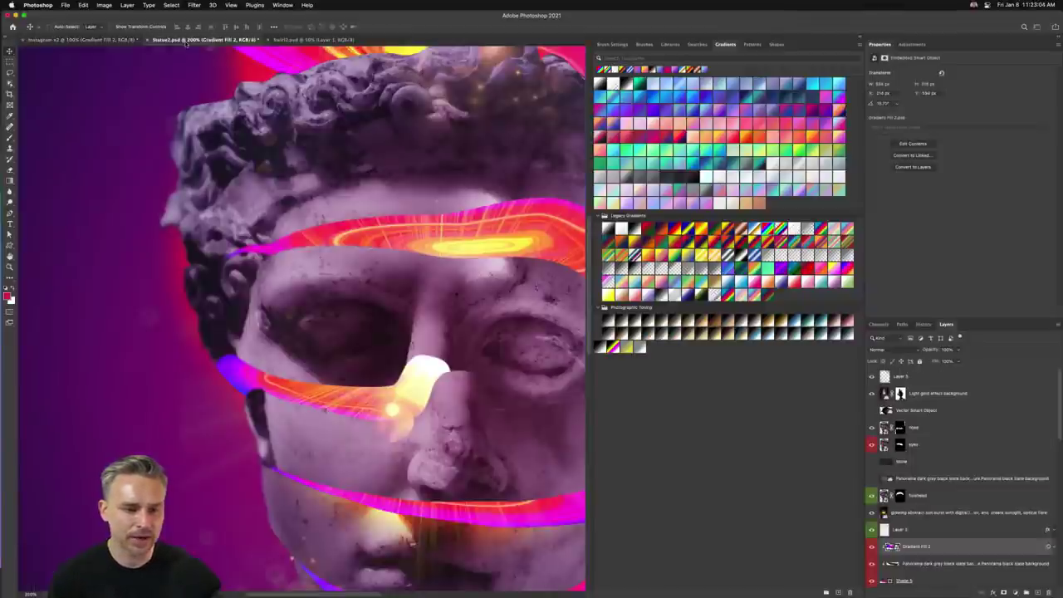
scroll(368, 191, "right", 5)
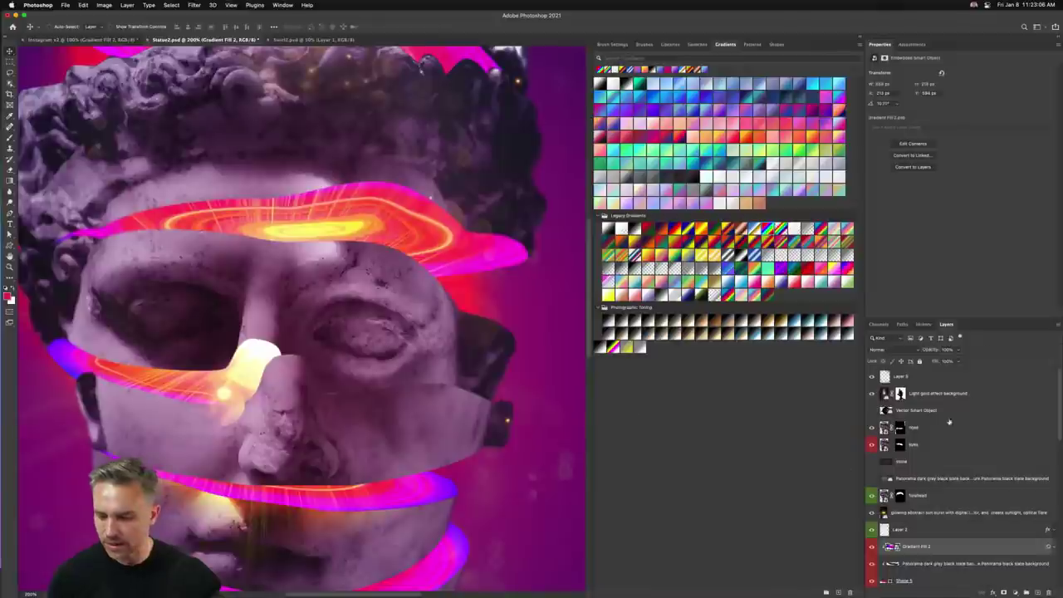
double_click(991, 42)
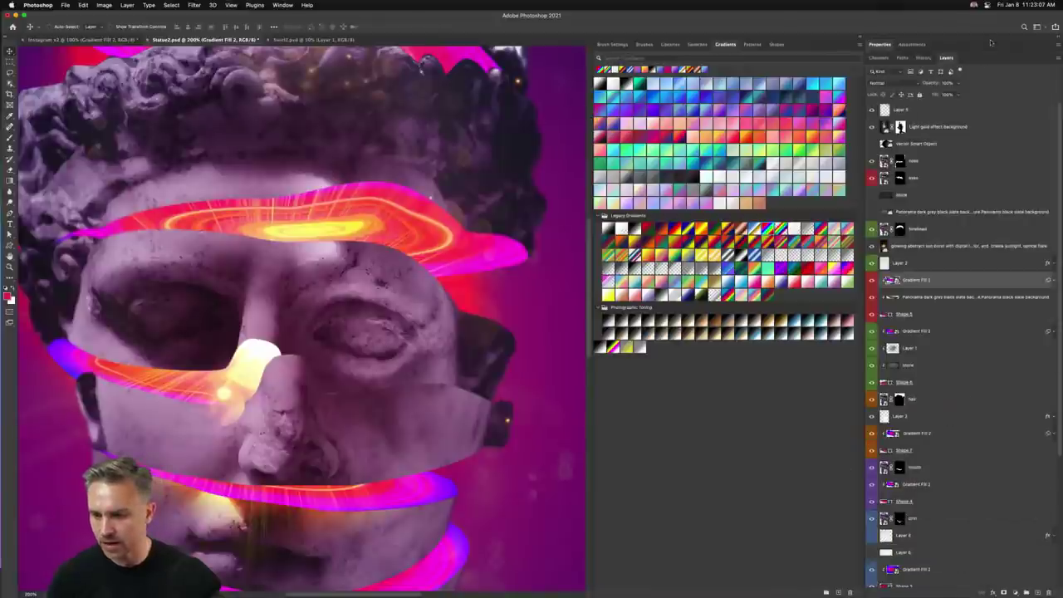
double_click(889, 280)
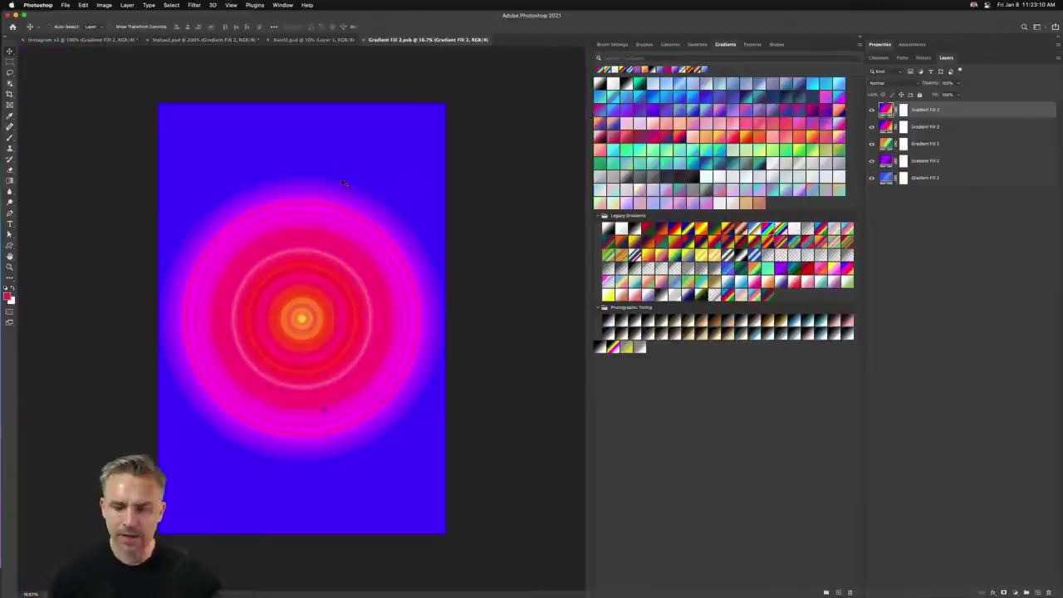
key("super+plus")
key("super+plus")
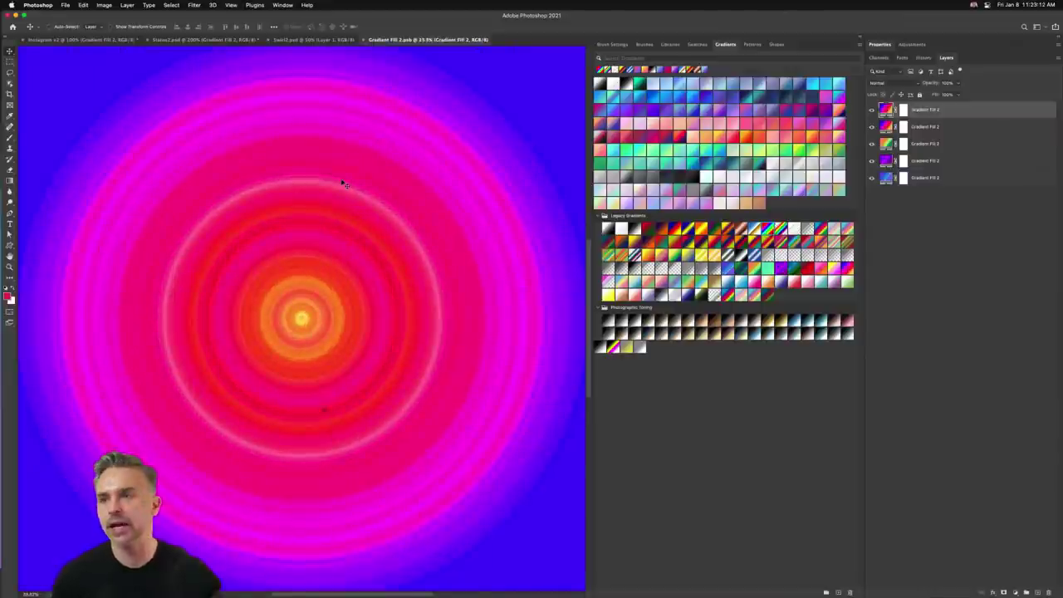
Float the Gradient Fill 2 document in its own window beside the Instagram poster
left_click(164, 40)
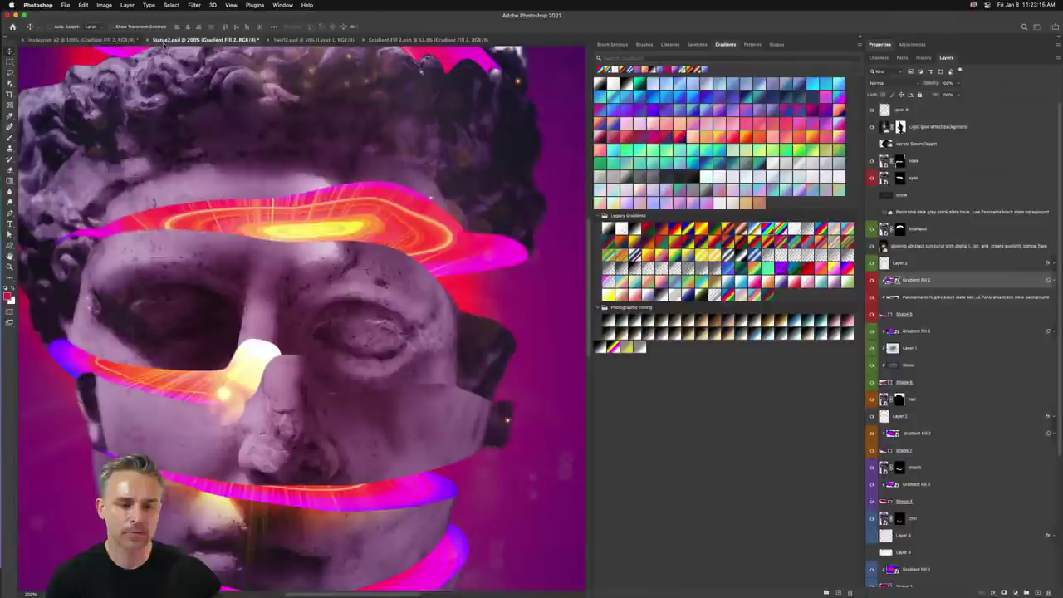
left_click(402, 40)
left_click_drag(403, 44, 577, 166)
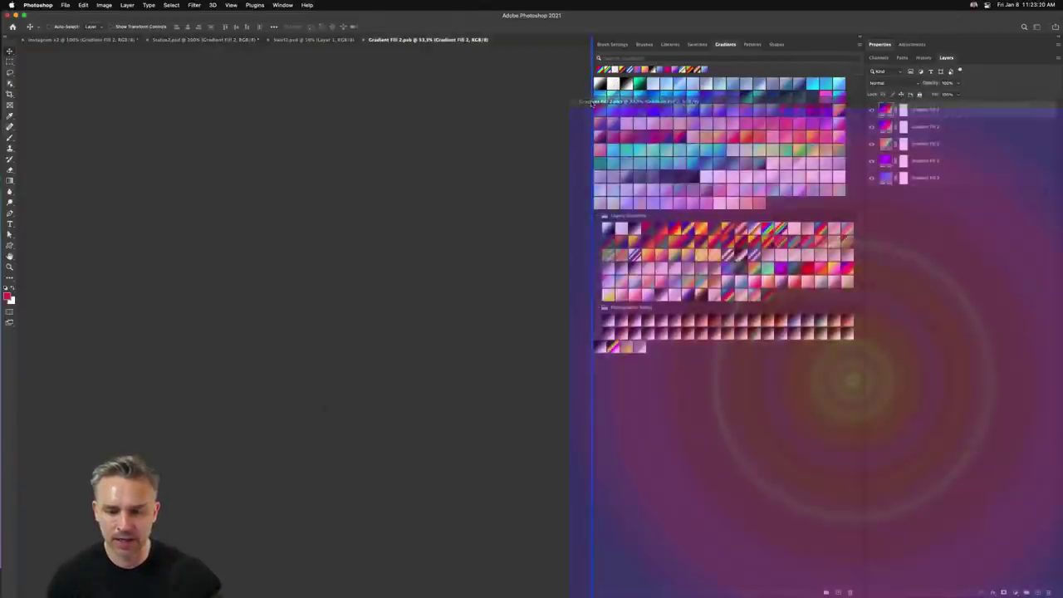
left_click(146, 40)
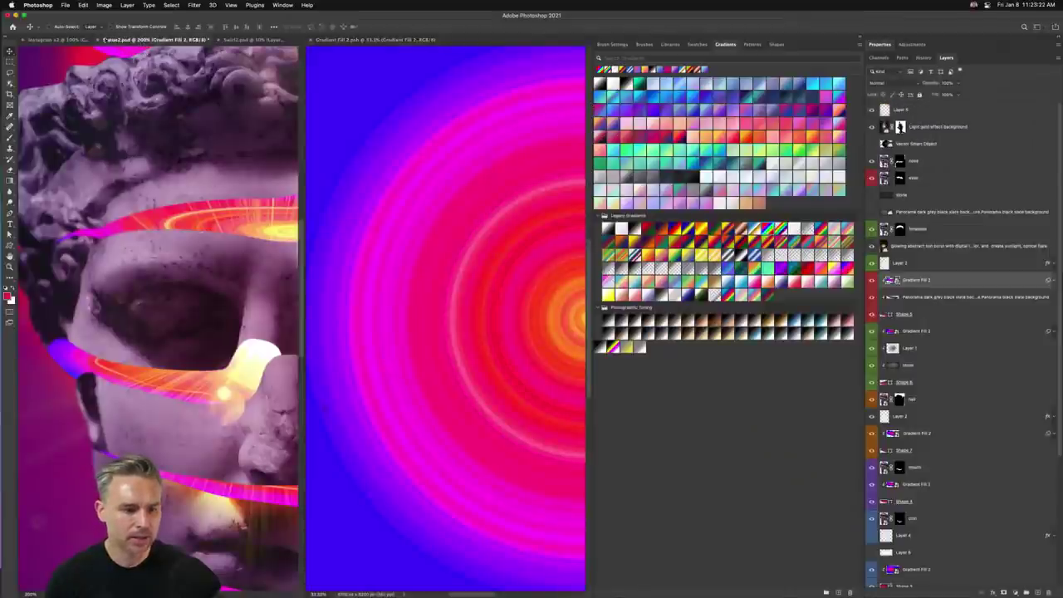
left_click(58, 40)
scroll(200, 142, "down", 10)
scroll(94, 228, "right", 5)
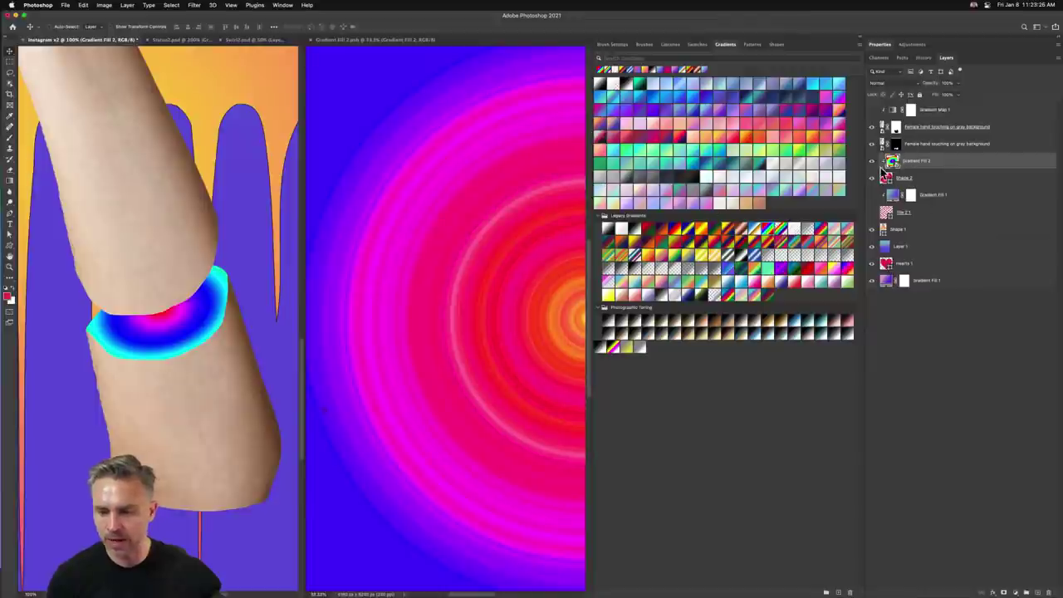
Bring the Instagram v2 poster back and open the band's Gradient Fill 1 smart object
left_click(435, 204)
left_click(198, 171)
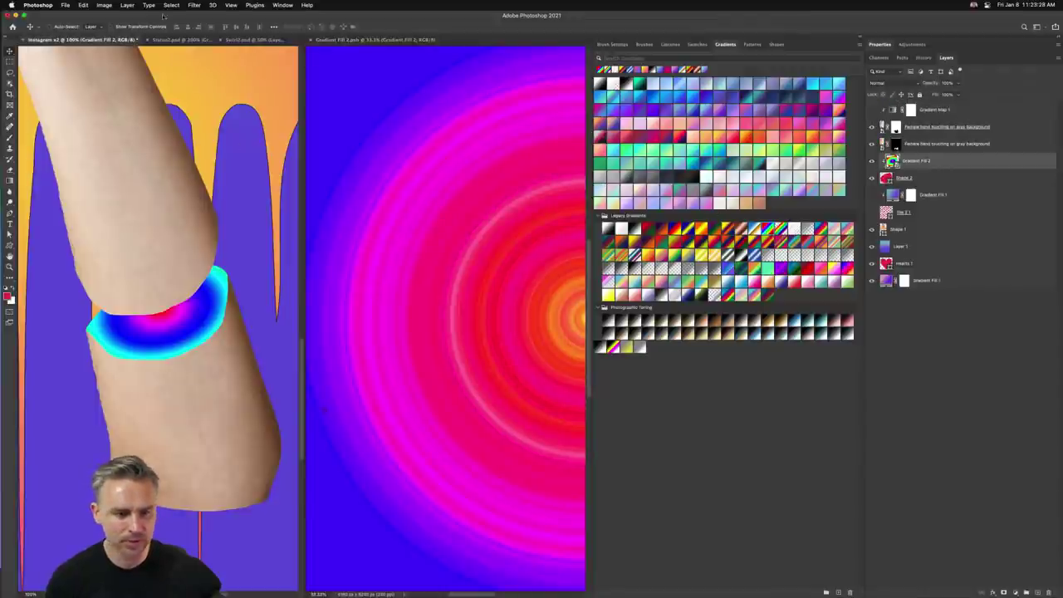
left_click(245, 40)
left_click(137, 40)
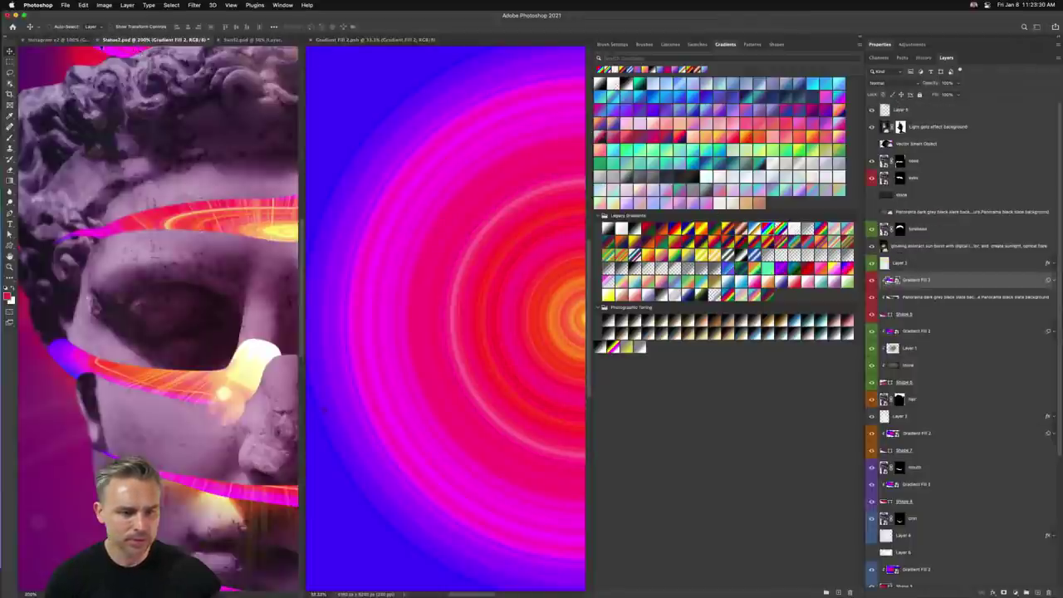
left_click(71, 40)
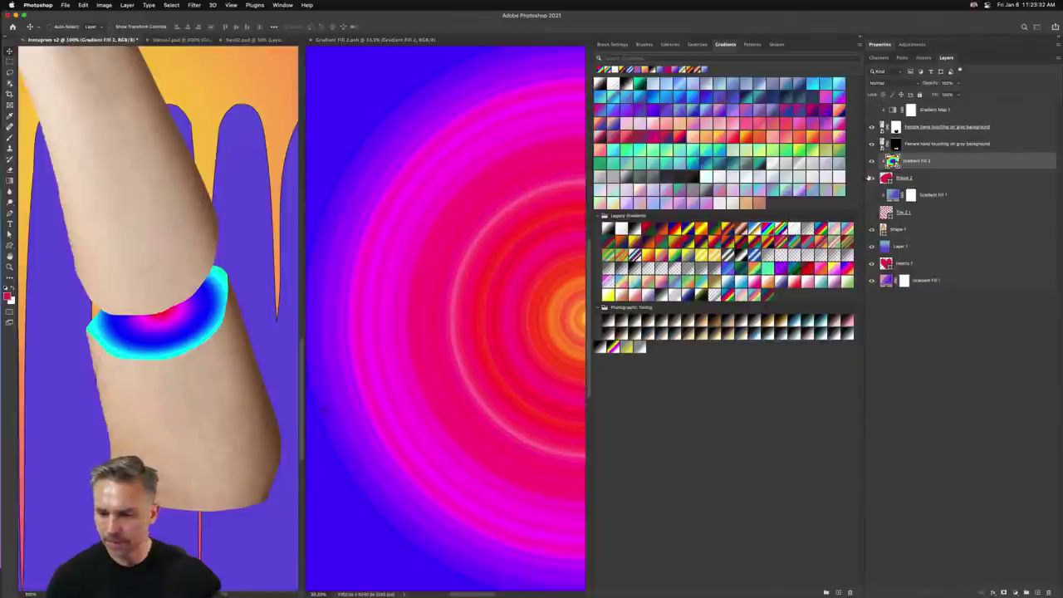
double_click(889, 163)
Copy the five Gradient Fill layers from Gradient Fill 2 into Gradient Fill 21.psb
left_click(391, 165)
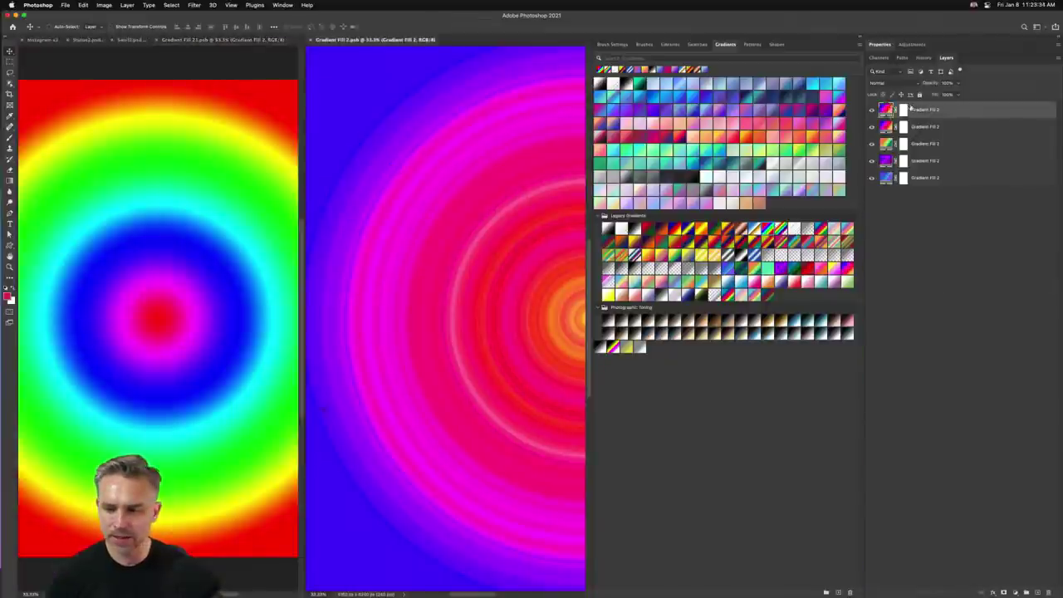
left_click(927, 177, "shift")
left_click_drag(949, 109, 176, 185)
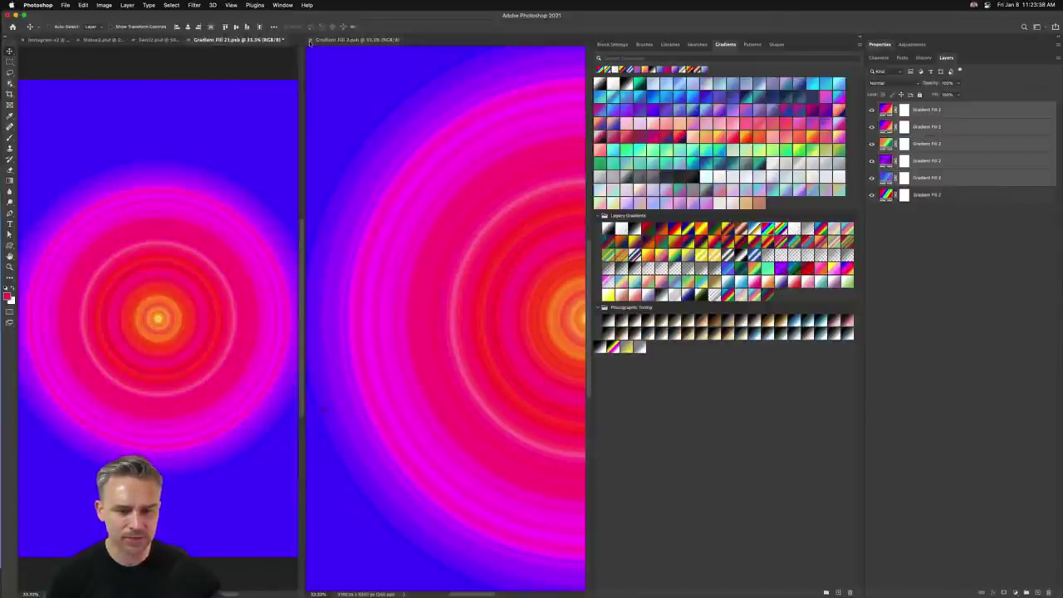
Close Gradient Fill 2.psb, place Gradient Fill 21 beside the poster, and save it
left_click(309, 40)
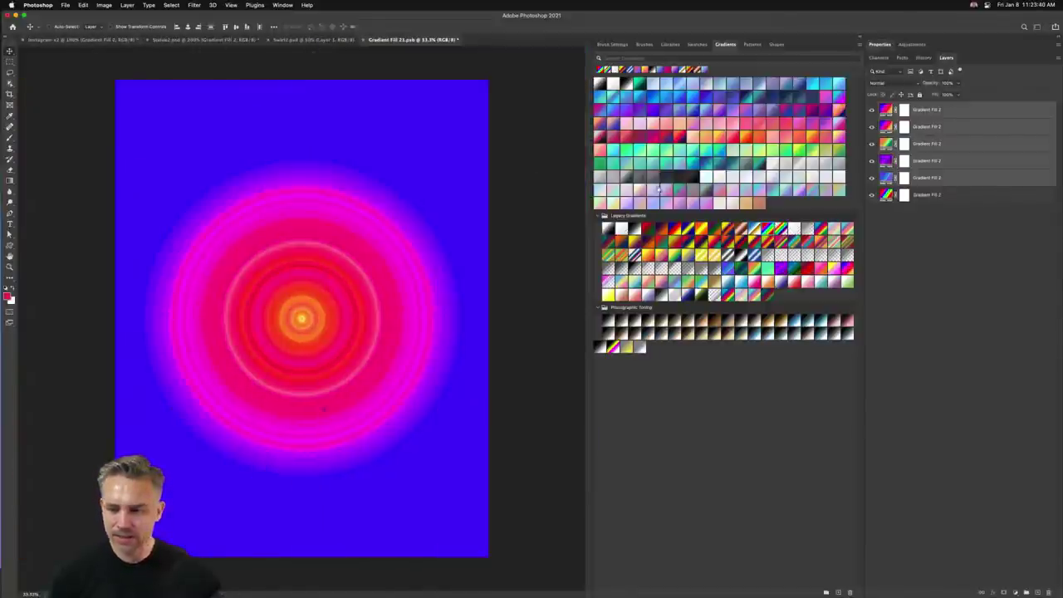
left_click_drag(394, 39, 595, 120)
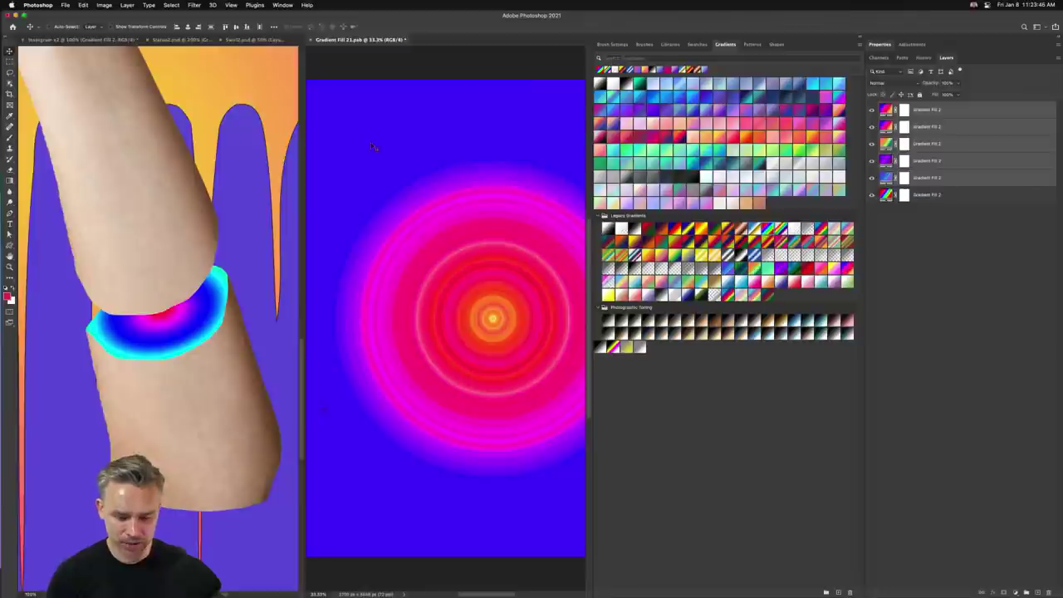
key("super+s")
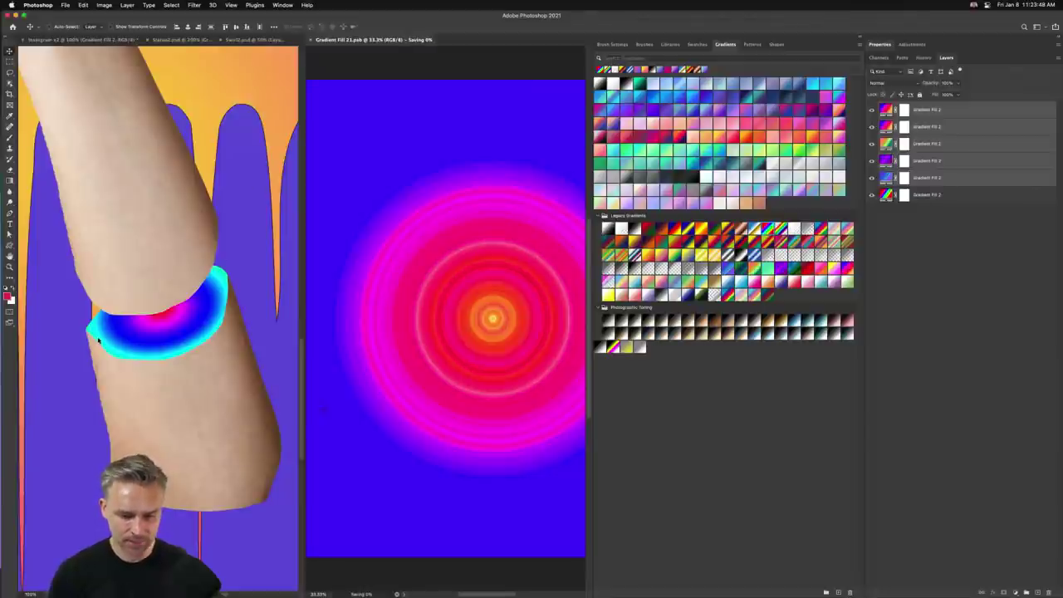
left_click(150, 332)
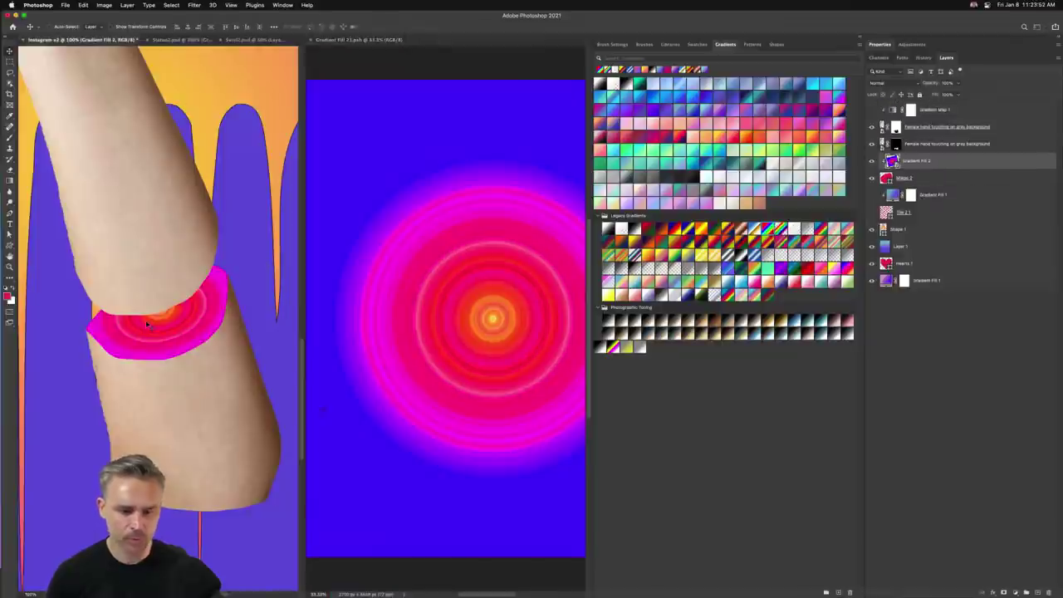
In Gradient Fill 21, hide the top gradient layer, show the pink-orange layer, and save
scroll(146, 324, "up", 1)
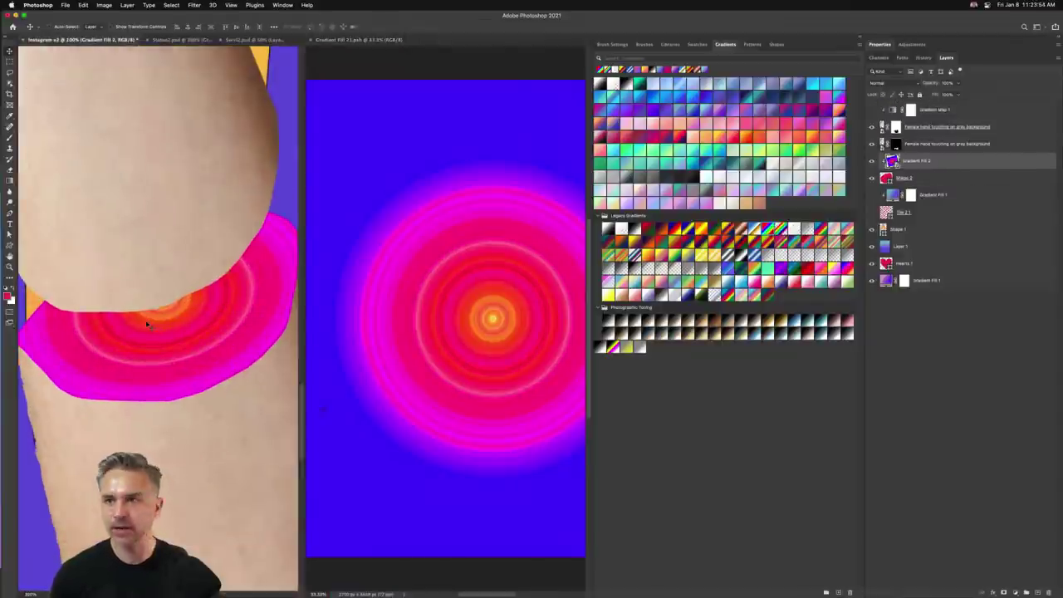
left_click(859, 39)
left_click(716, 194)
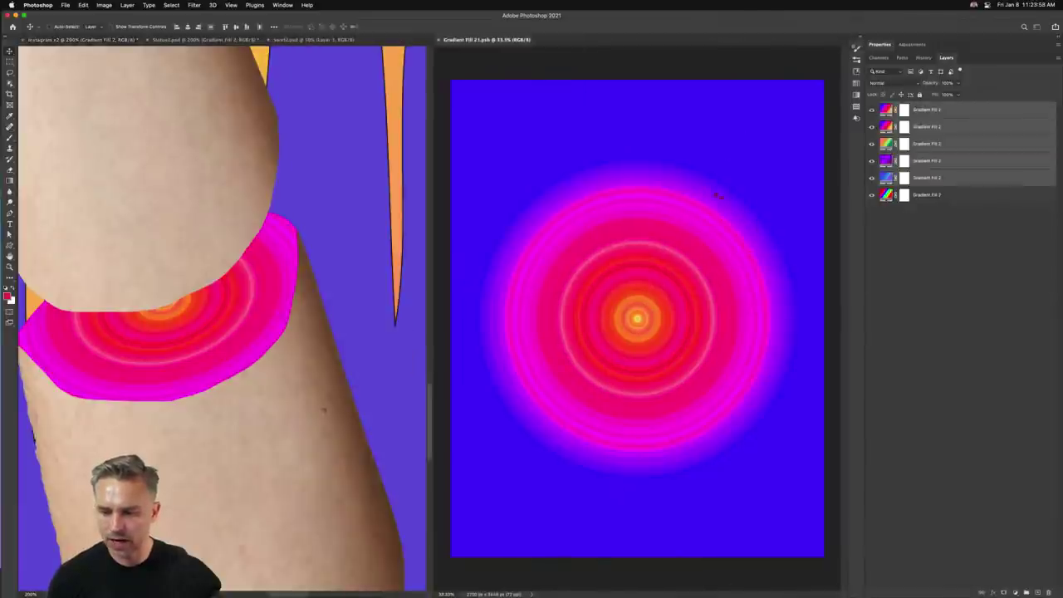
left_click(871, 110)
left_click(871, 126)
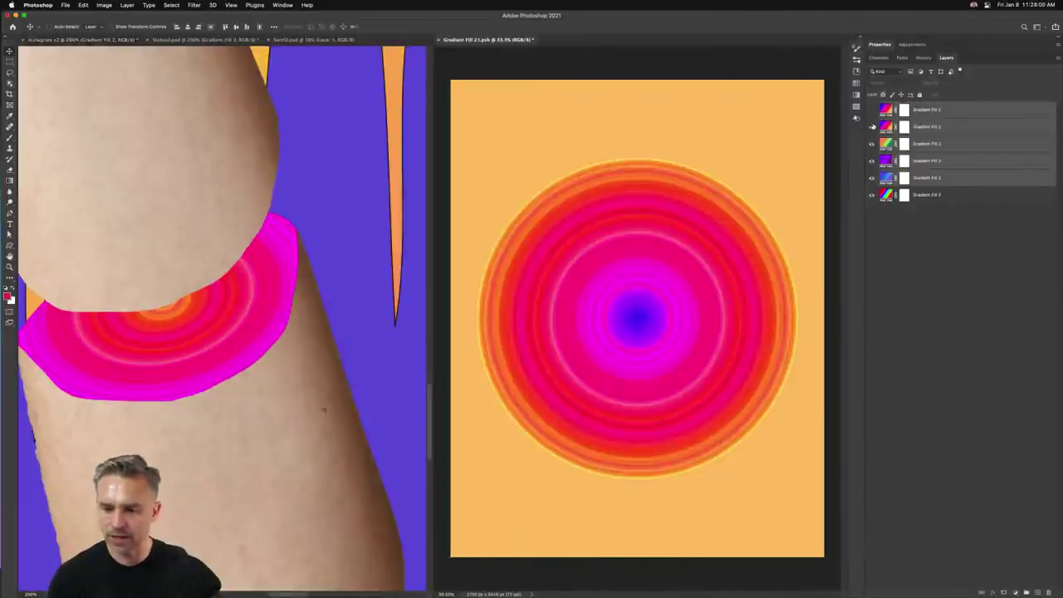
left_click(928, 126)
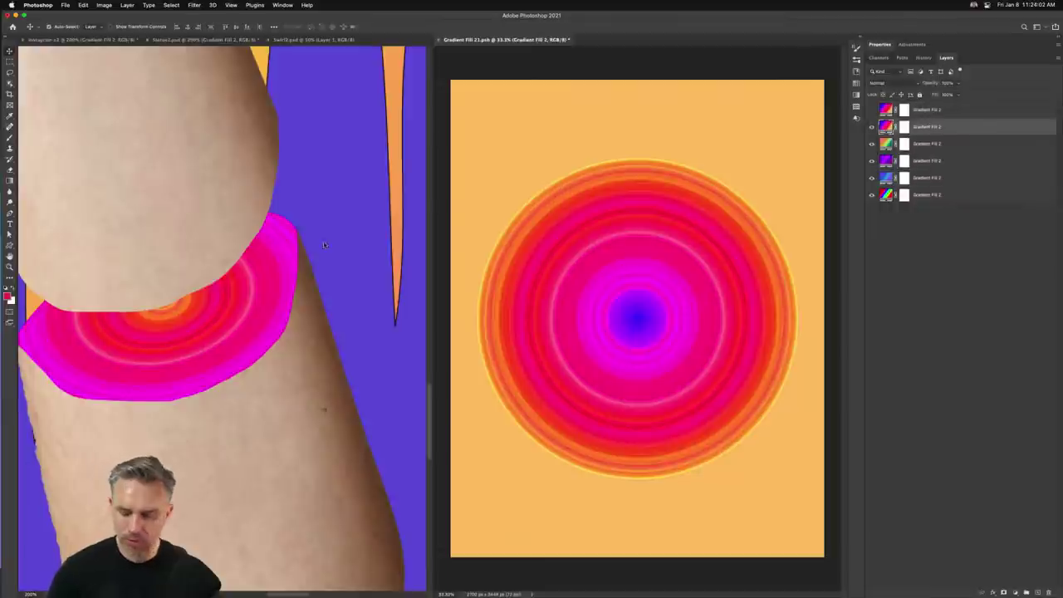
key("ctrl+s")
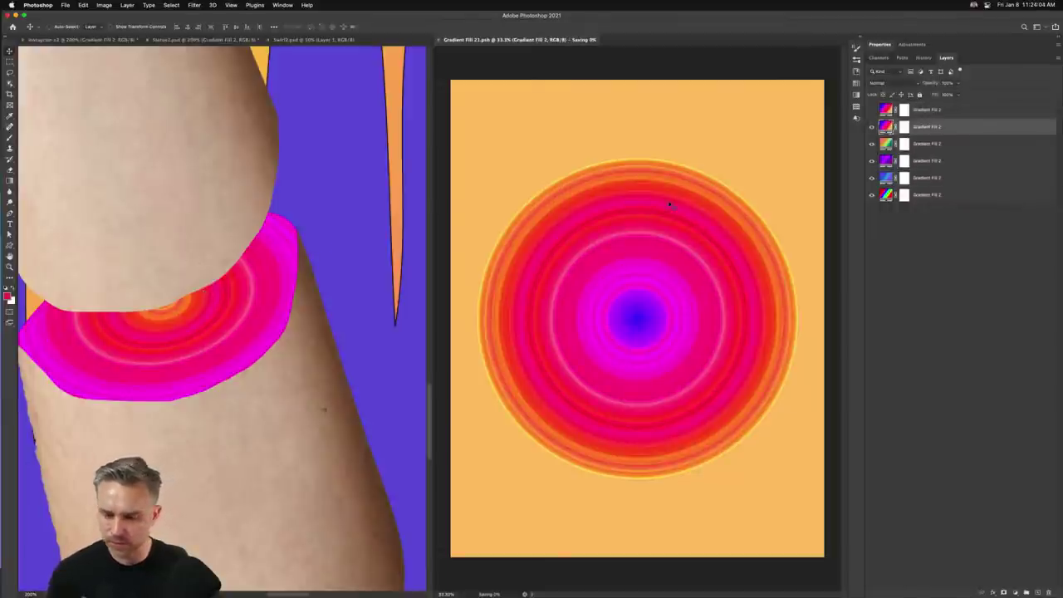
Compare the updated pink-orange band on the poster with the Gradient Fill 21 source
left_click(147, 326)
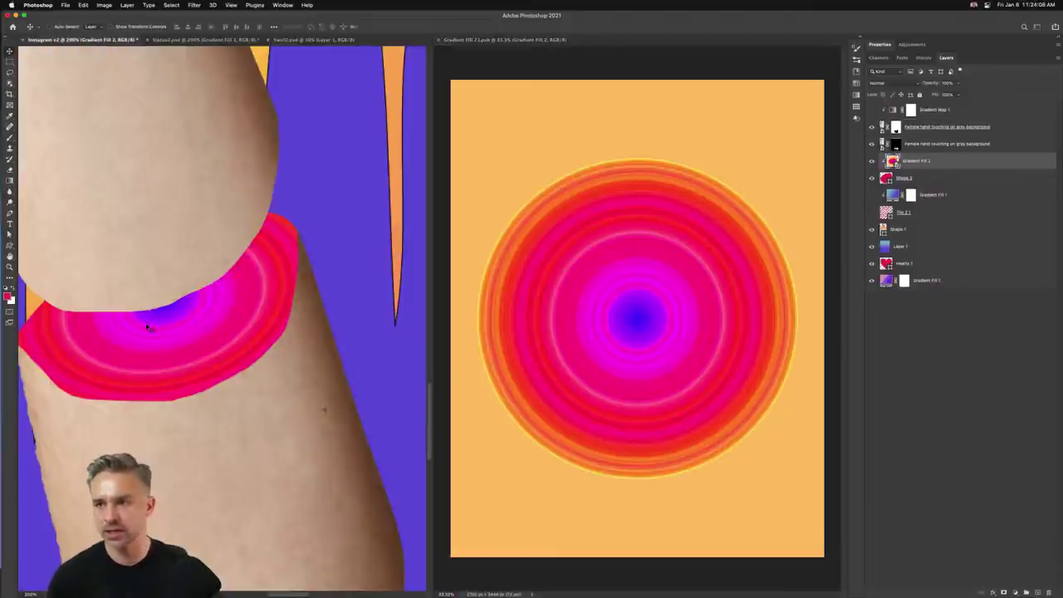
left_click(529, 190)
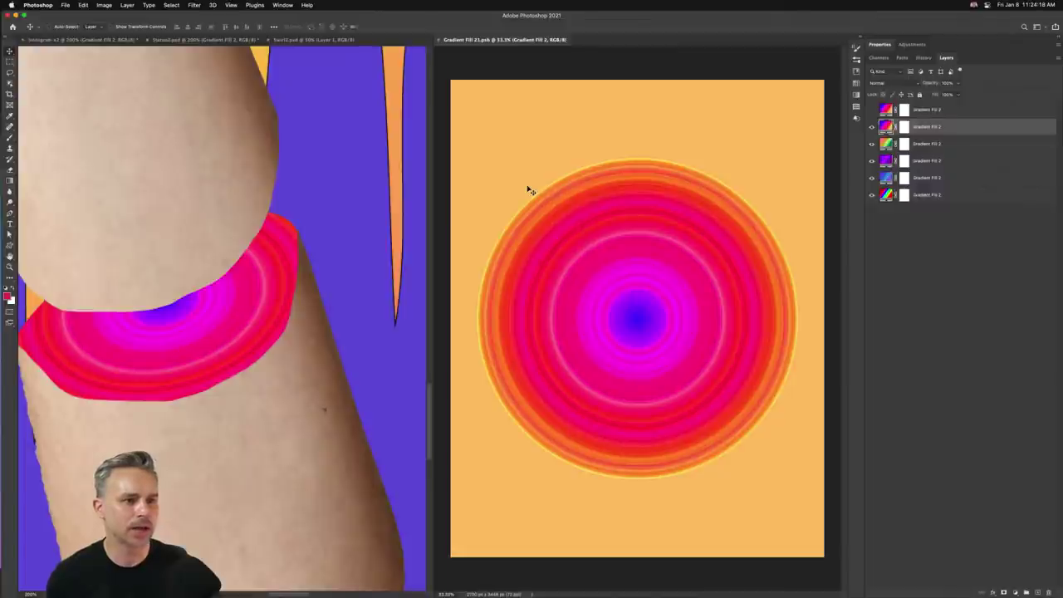
left_click(175, 203)
left_click(36, 5)
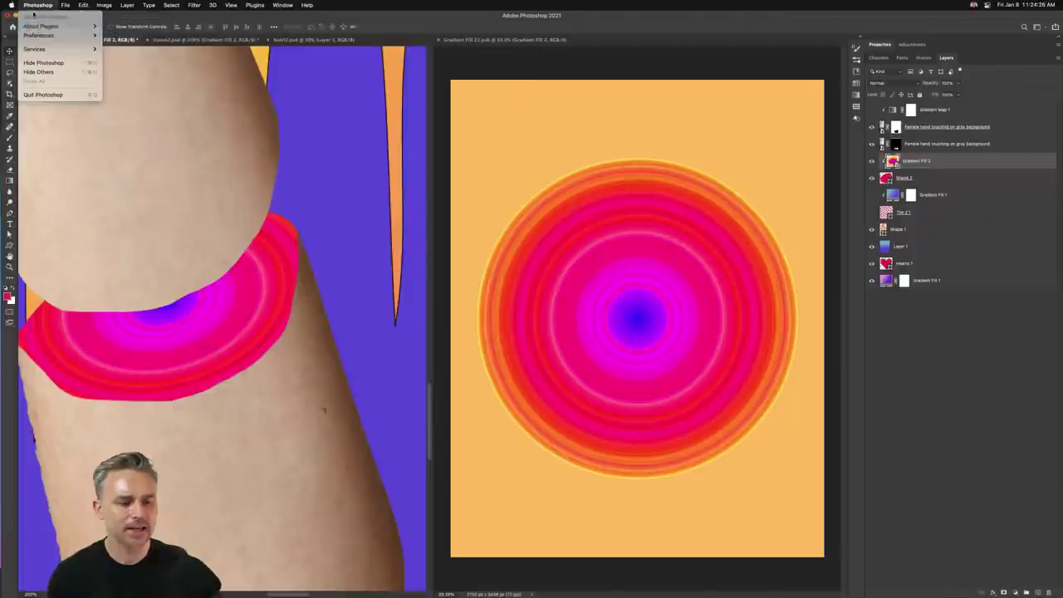
Open System Preferences from the Apple menu, reposition its window, then quit it
mouse_move(14, 6)
left_click(33, 31)
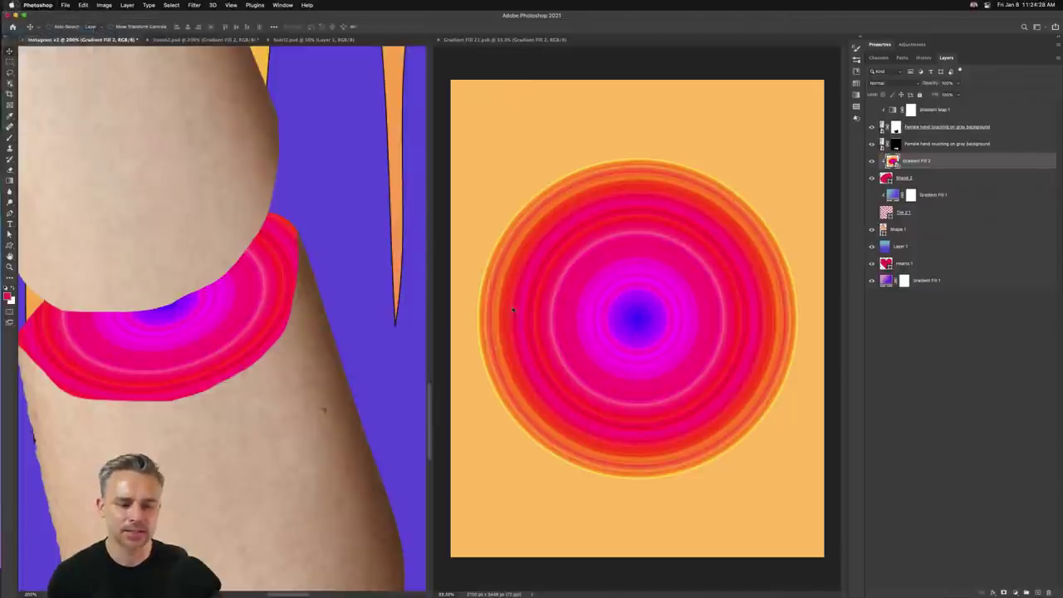
left_click_drag(682, 37, 672, 68)
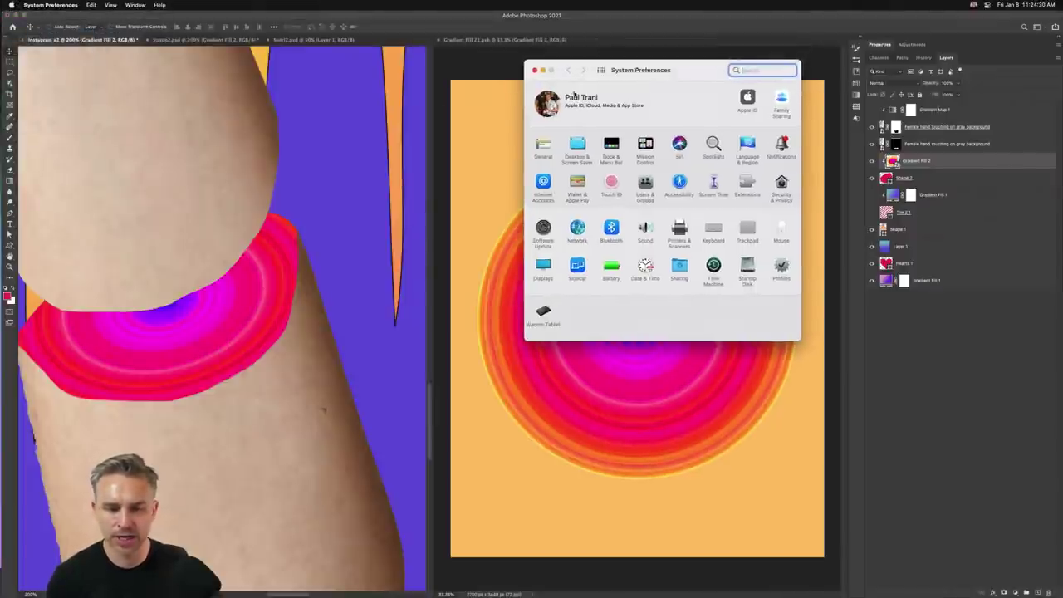
key("super+q")
left_click(41, 5)
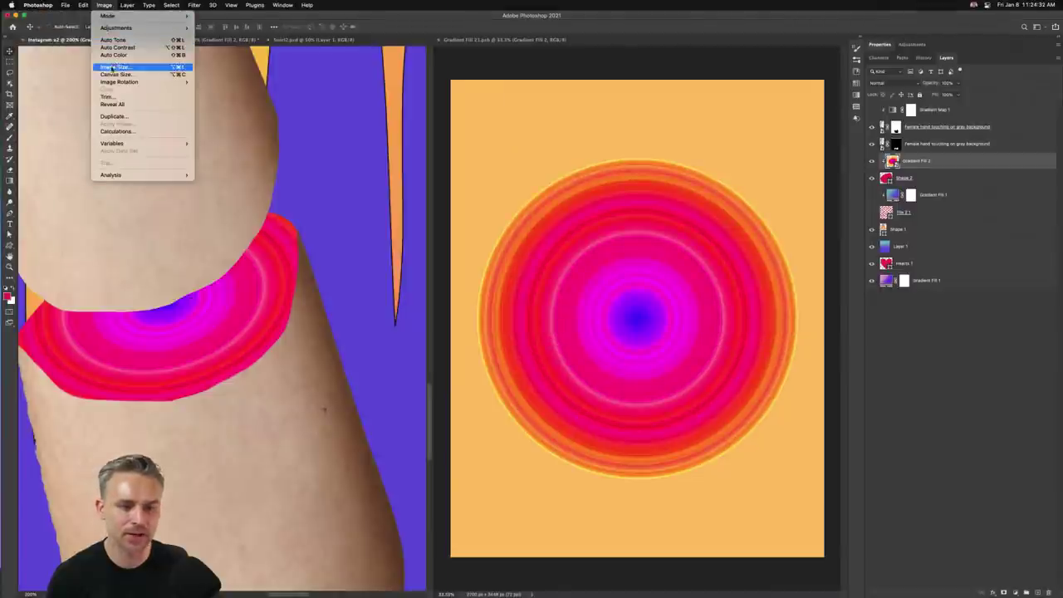
In General, preview Blue and Green accents, restore Multicolour, and close System Preferences
mouse_move(11, 5)
left_click(12, 31)
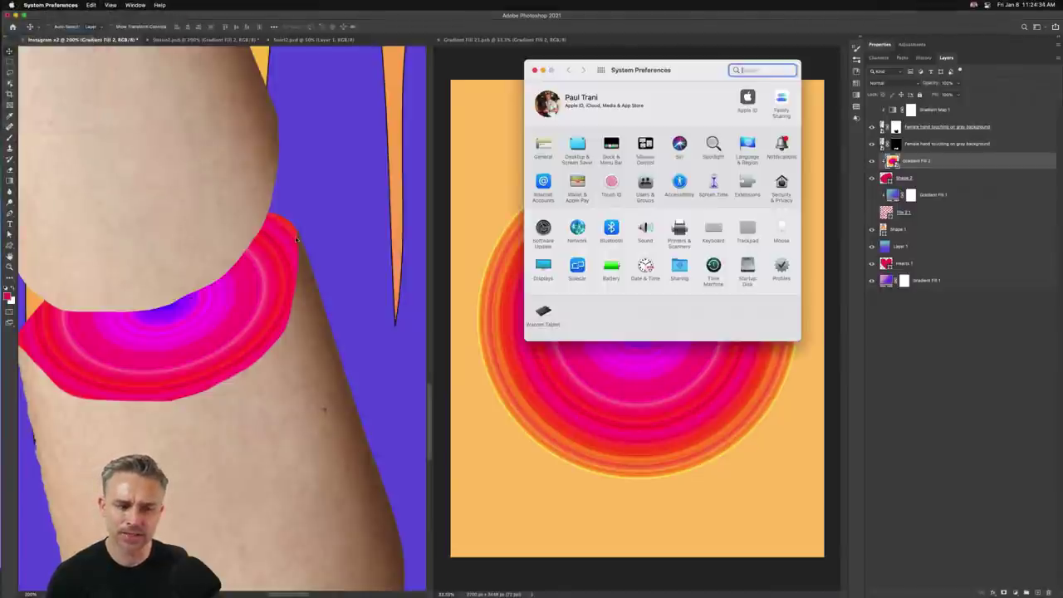
left_click(543, 147)
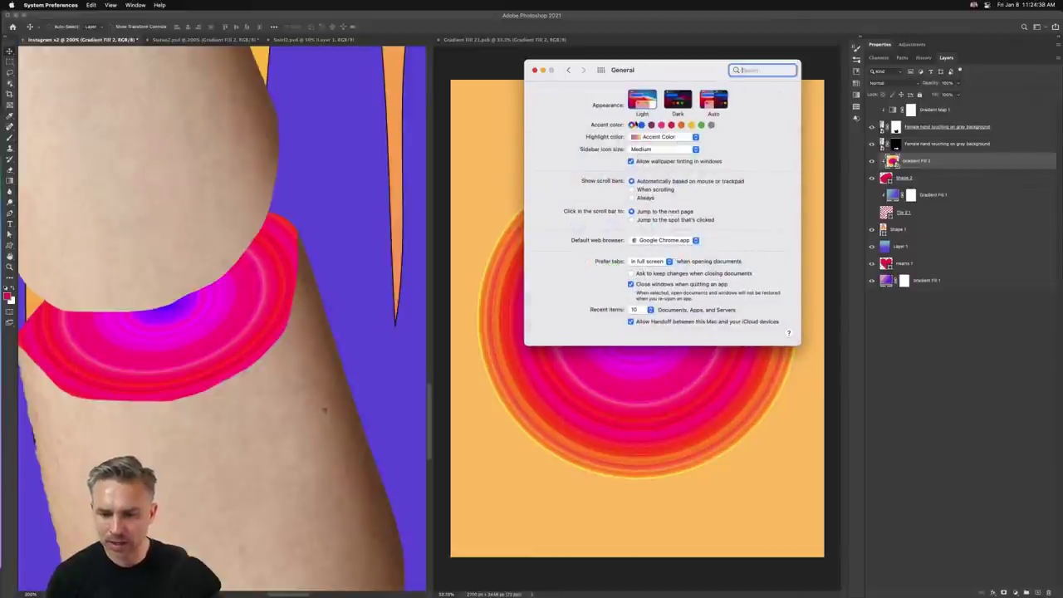
left_click(641, 125)
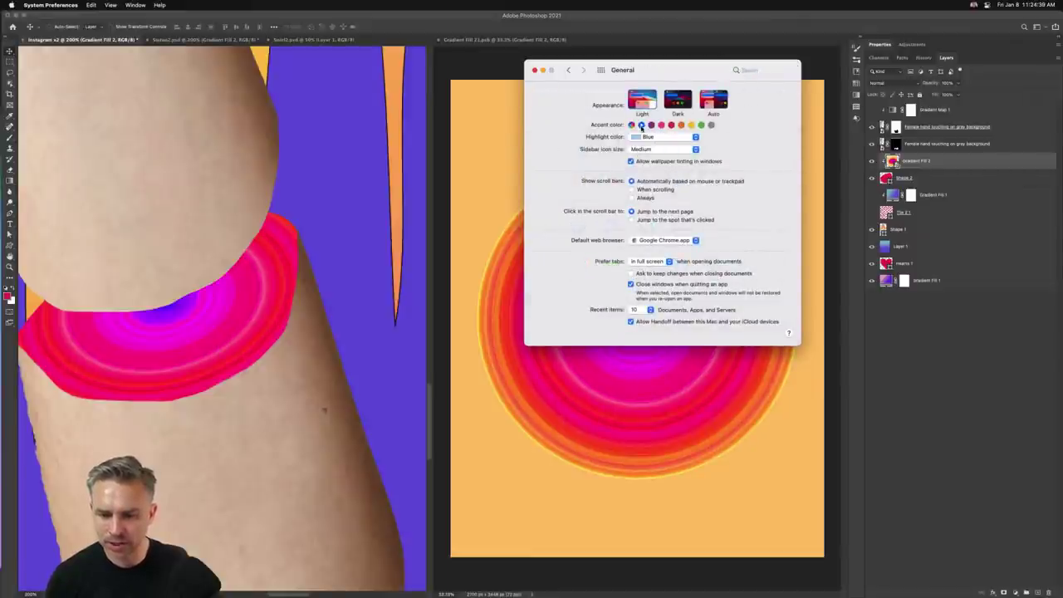
left_click(700, 125)
left_click(631, 125)
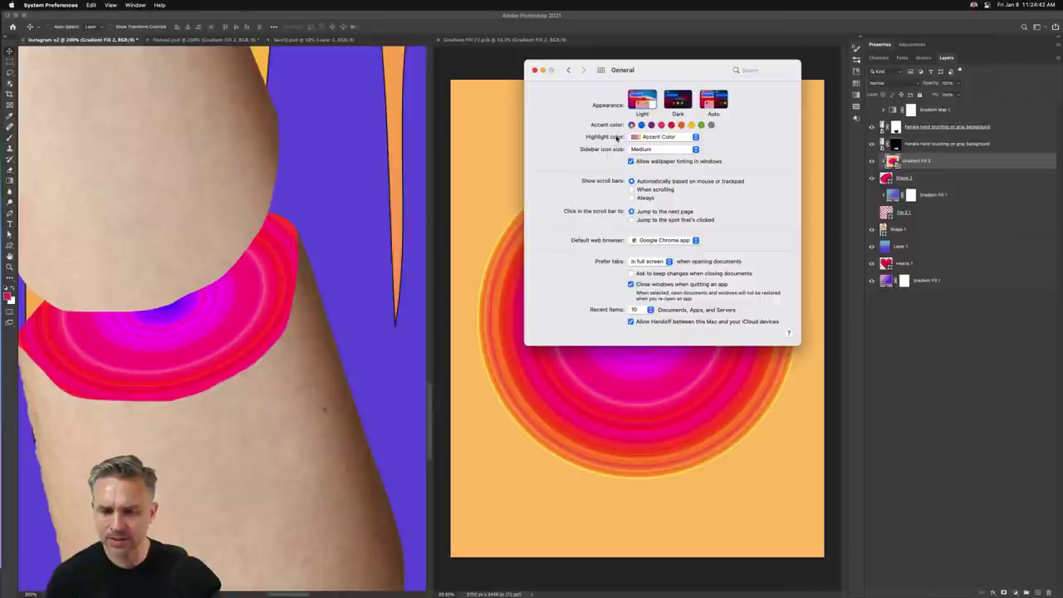
left_click(535, 70)
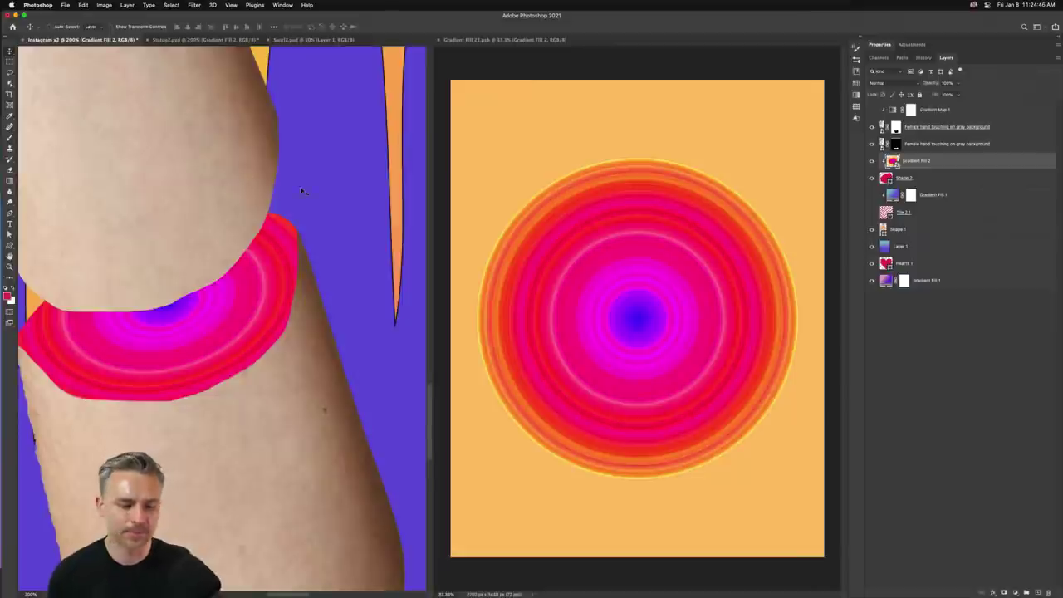
left_click(43, 6)
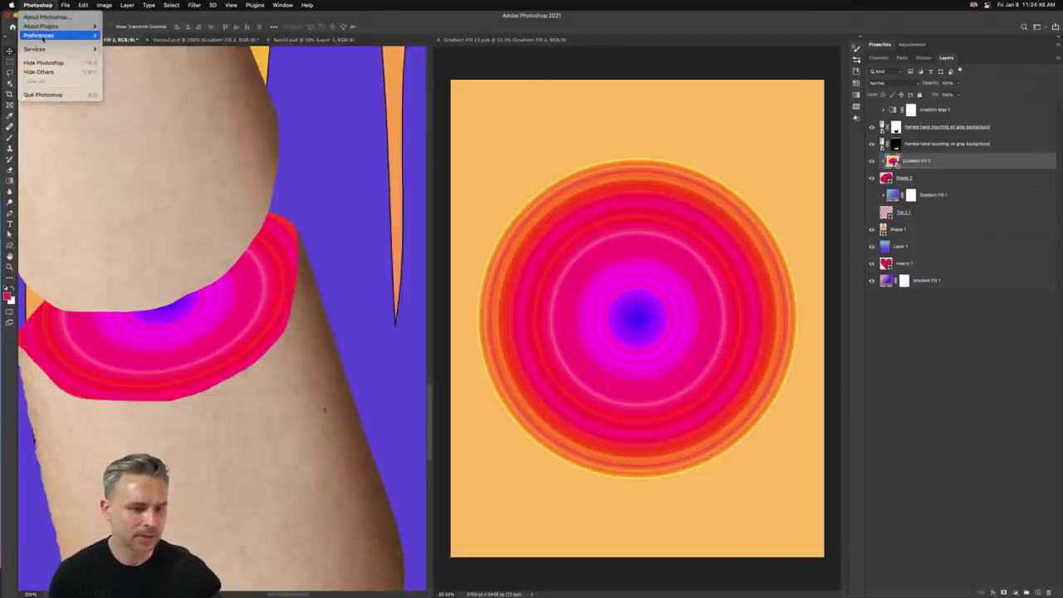
mouse_move(39, 34)
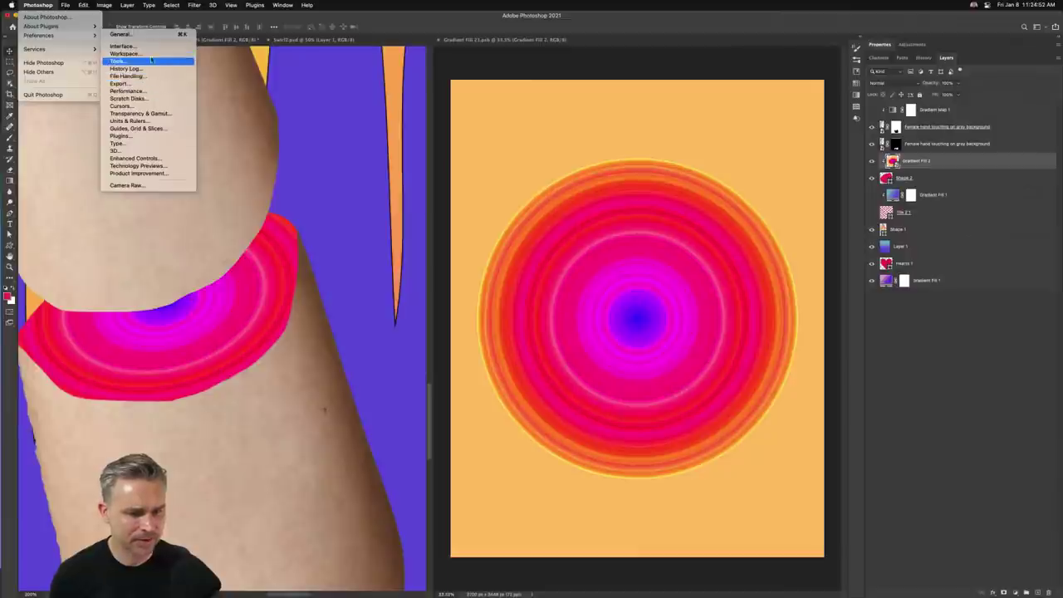
left_click(154, 62)
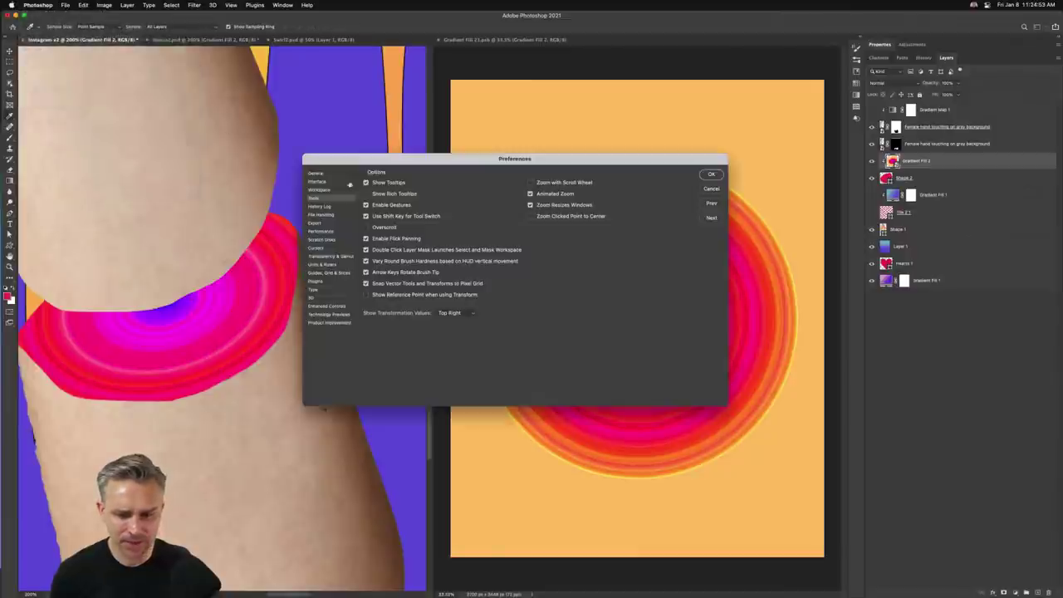
left_click(319, 214)
left_click(317, 223)
left_click(317, 231)
left_click(316, 239)
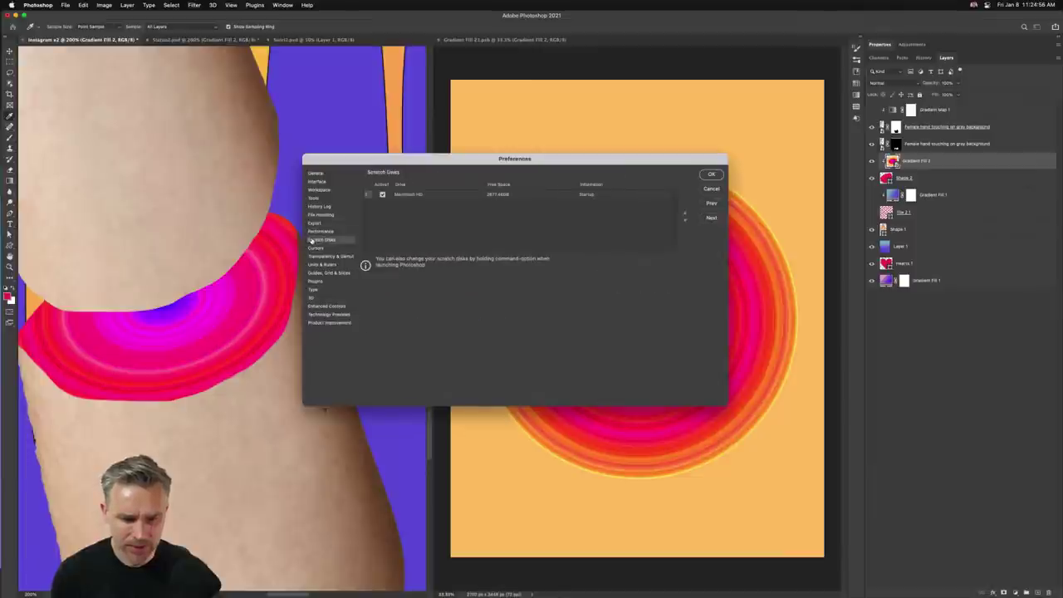
left_click(316, 247)
left_click(317, 256)
left_click(313, 273)
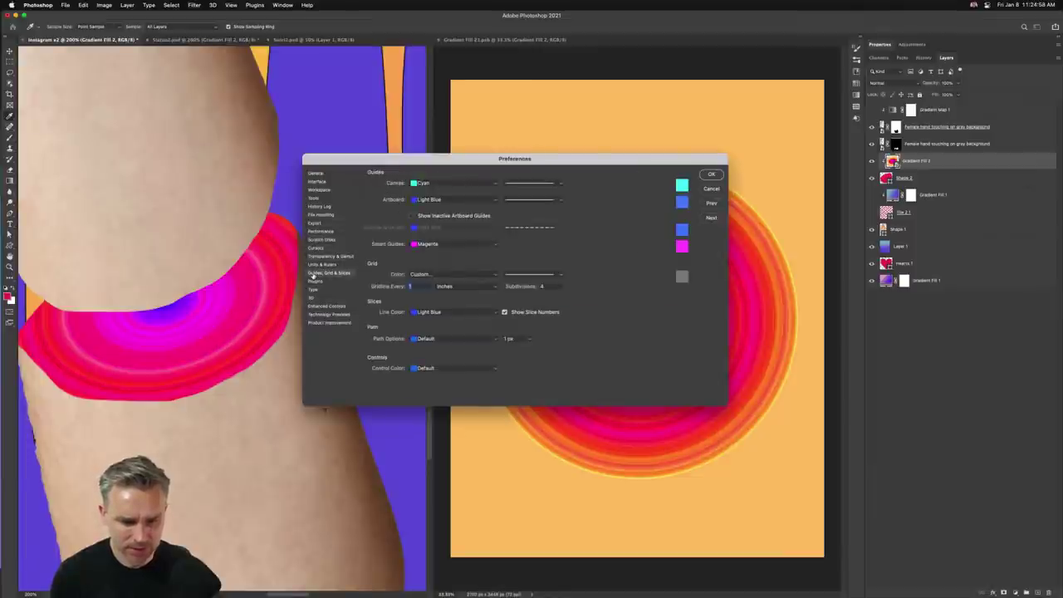
left_click(316, 264)
left_click(317, 255)
left_click(314, 272)
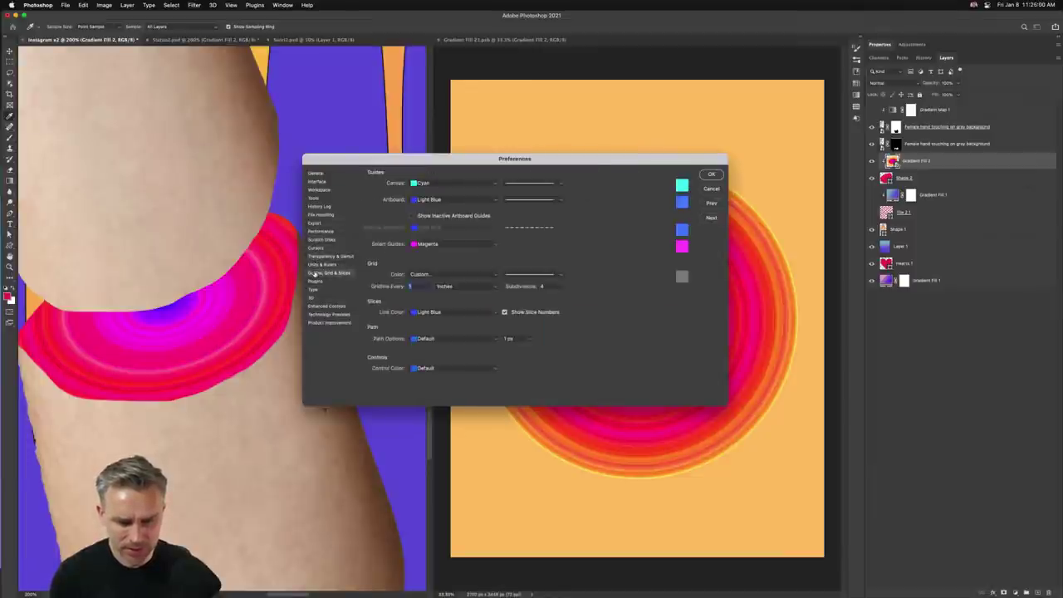
left_click(314, 280)
left_click(313, 289)
left_click(313, 297)
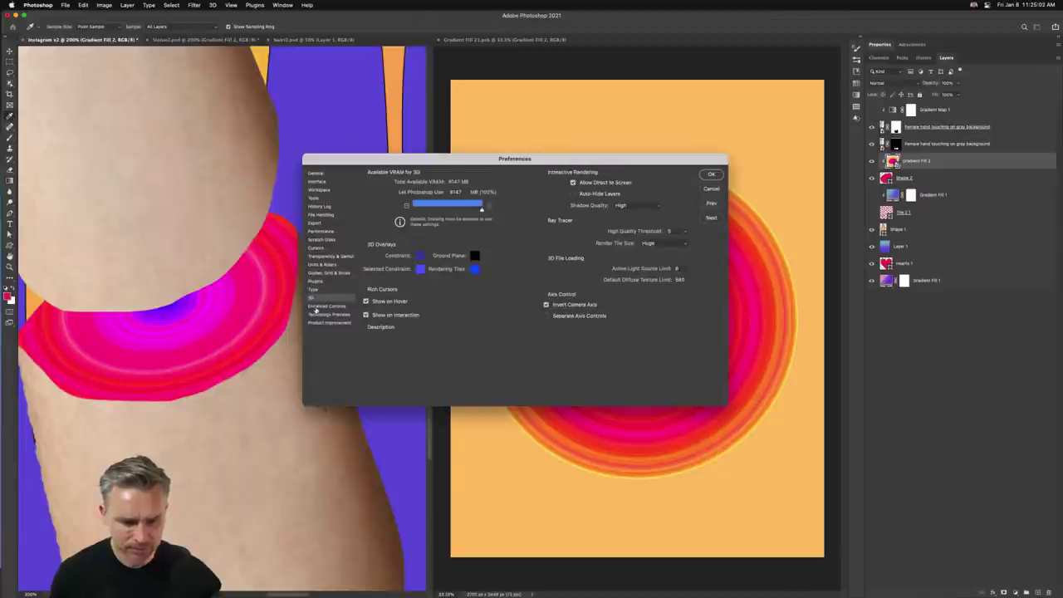
left_click(314, 306)
left_click(313, 297)
left_click(321, 214)
left_click(327, 197)
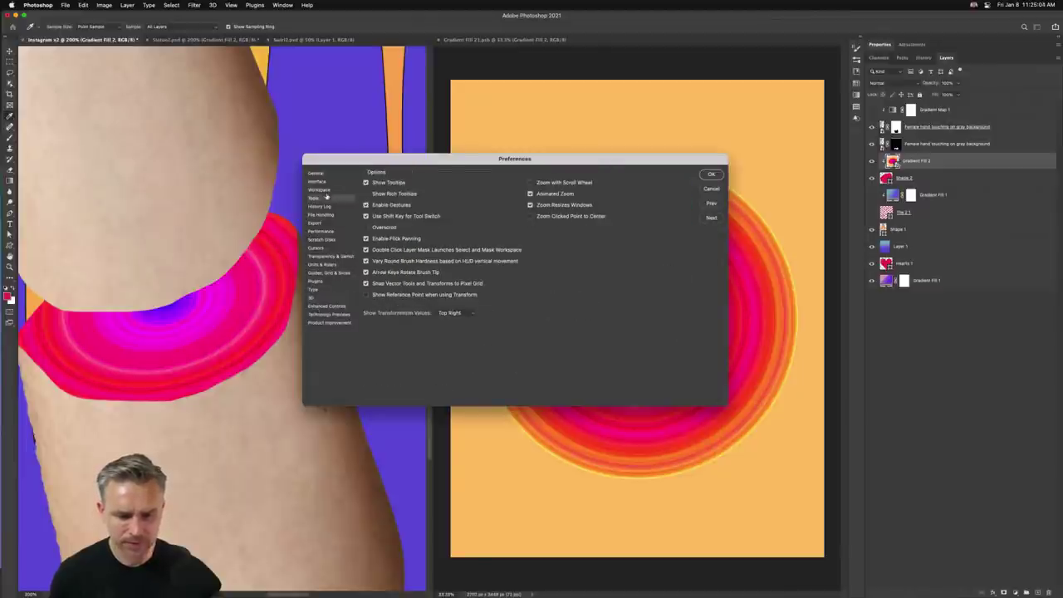
left_click(324, 182)
left_click(328, 191)
left_click(327, 181)
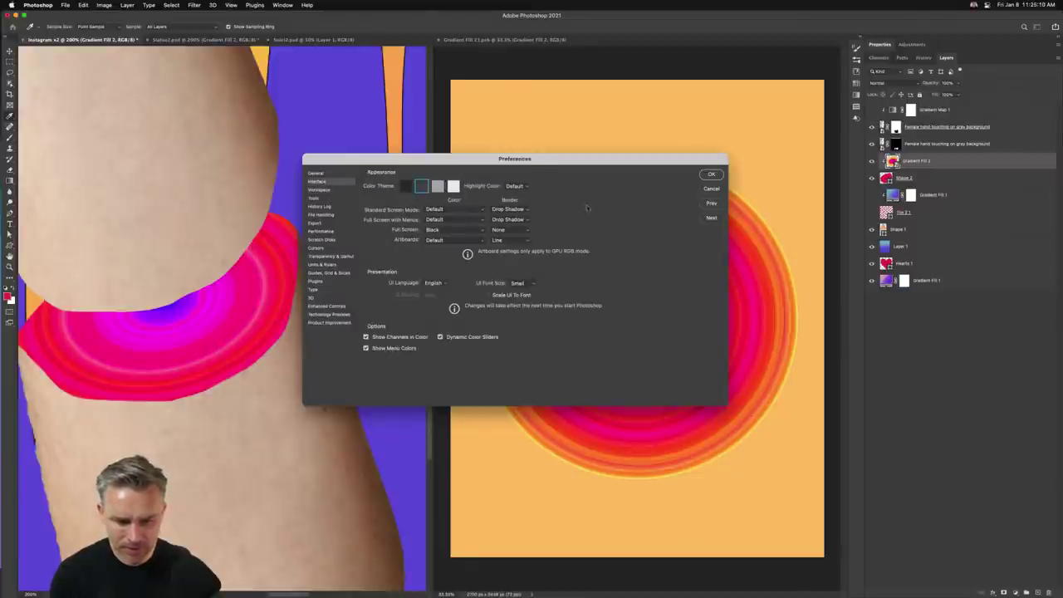
left_click(710, 189)
key("v")
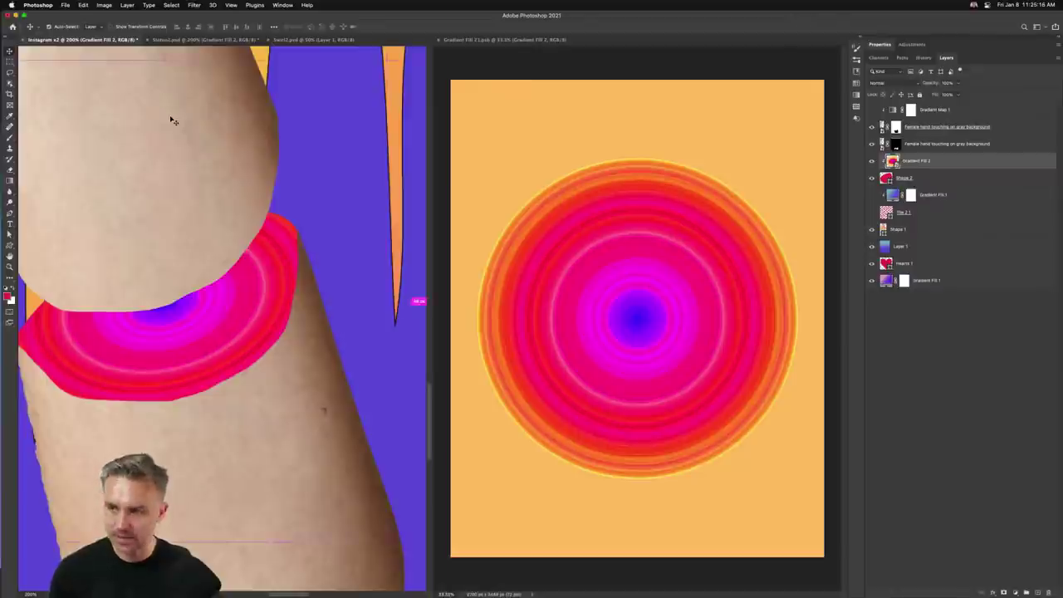
Dock Statue2.psd beside the poster, fit it to screen, then view it at 100%
scroll(171, 120, "down", 3)
scroll(172, 121, "up", 5)
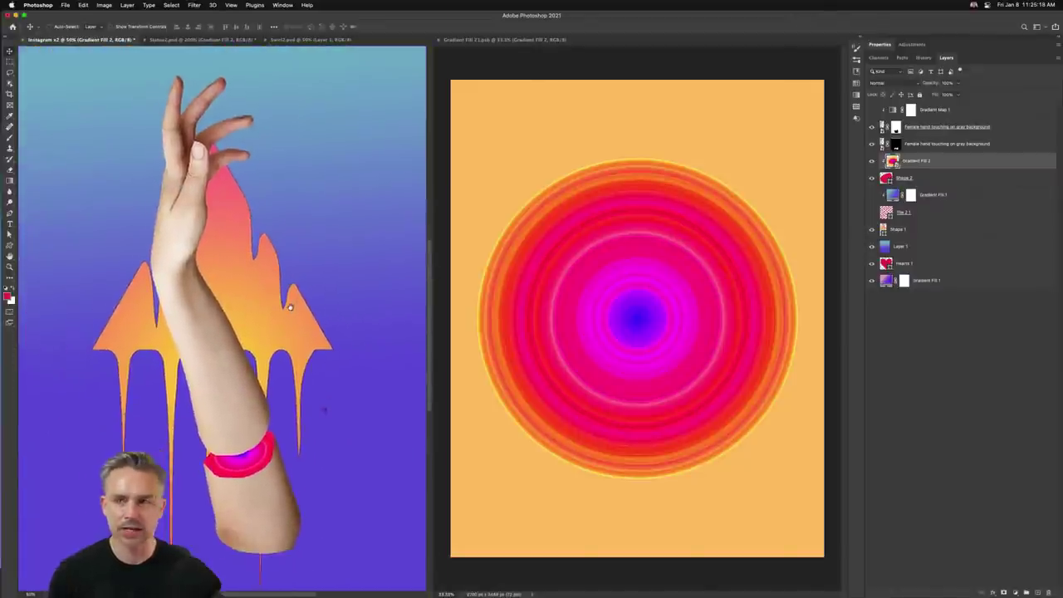
left_click_drag(199, 39, 505, 41)
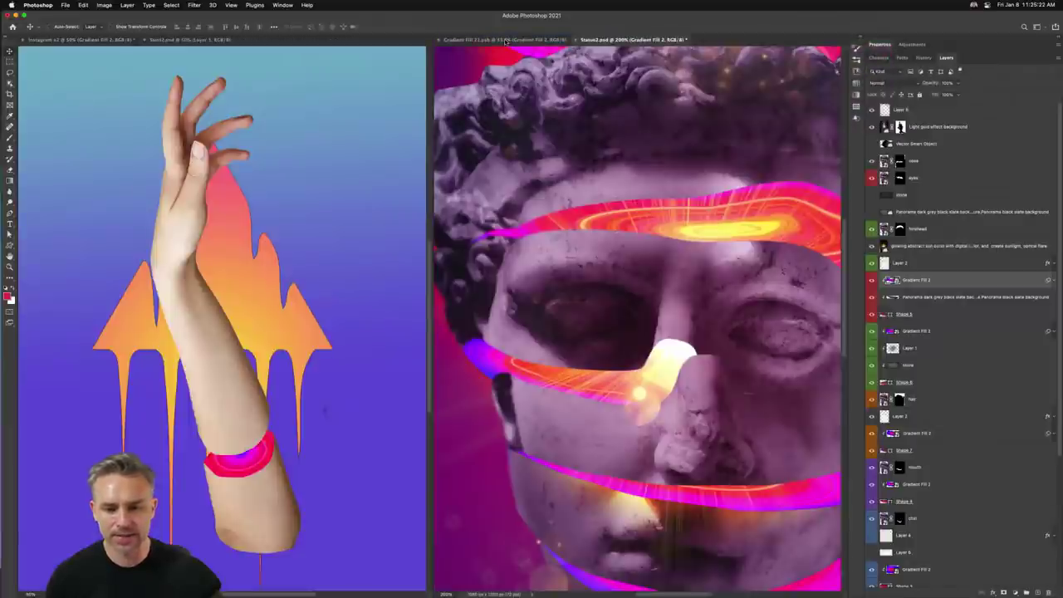
key("super+0")
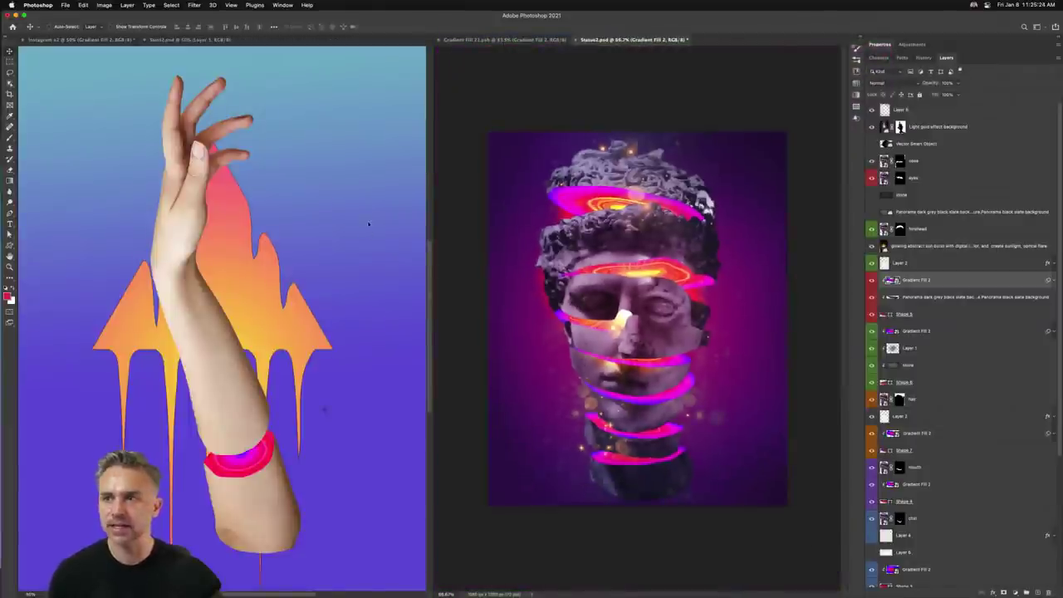
left_click(415, 291)
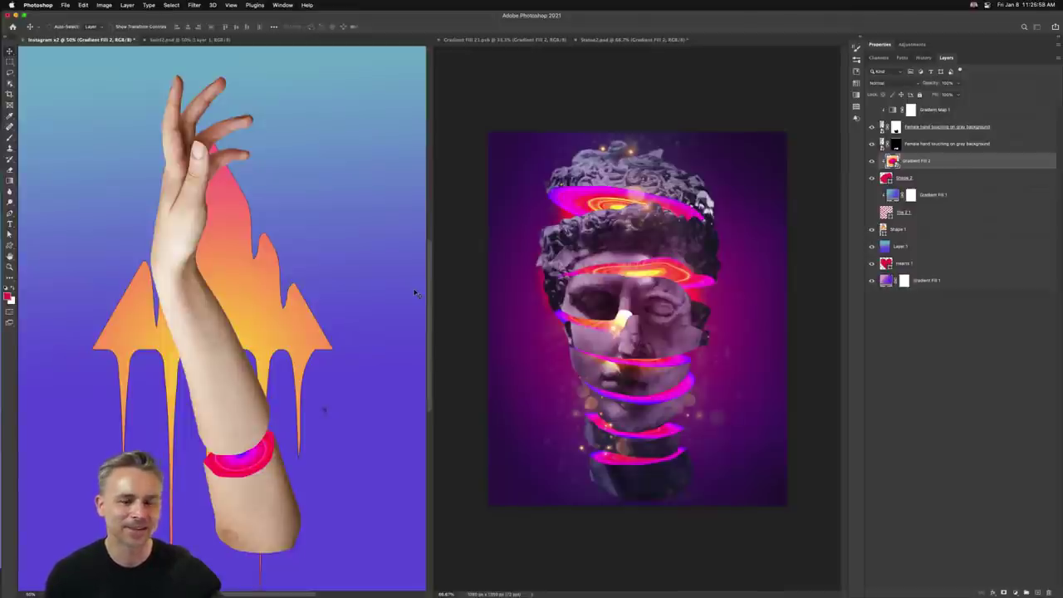
left_click(756, 66)
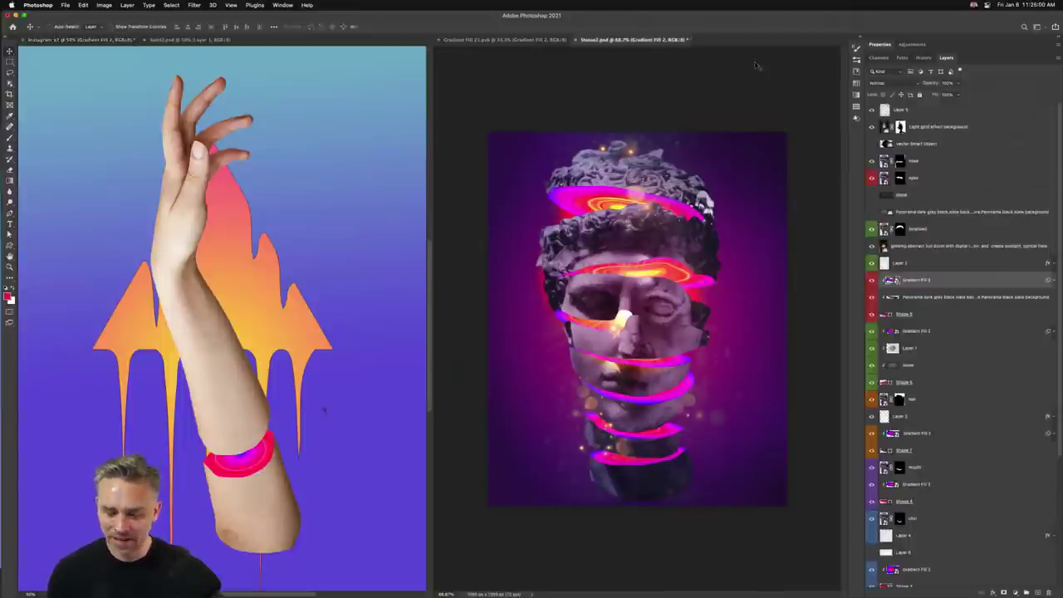
key("super+1")
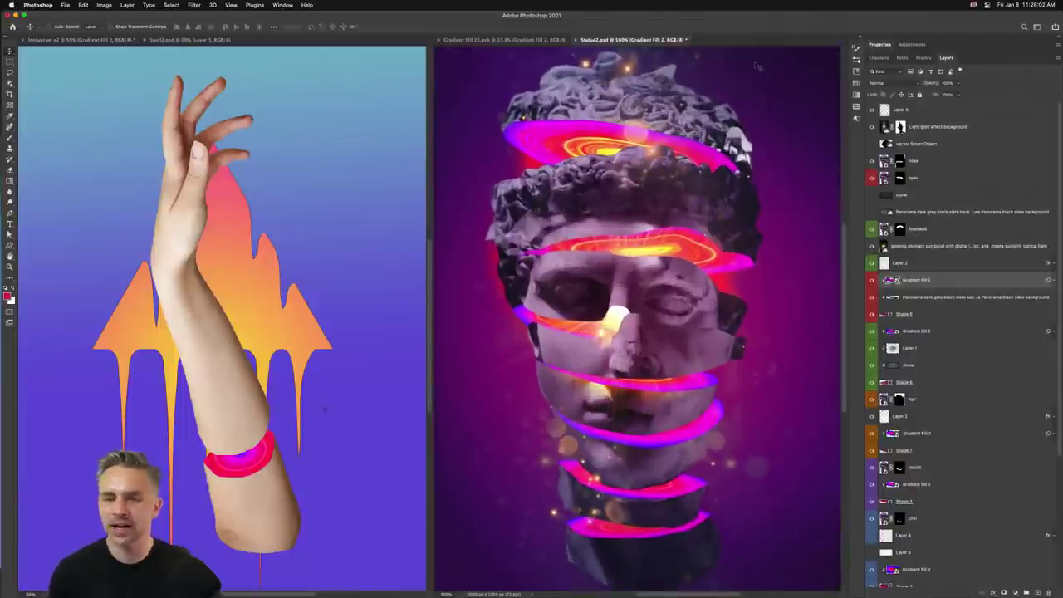